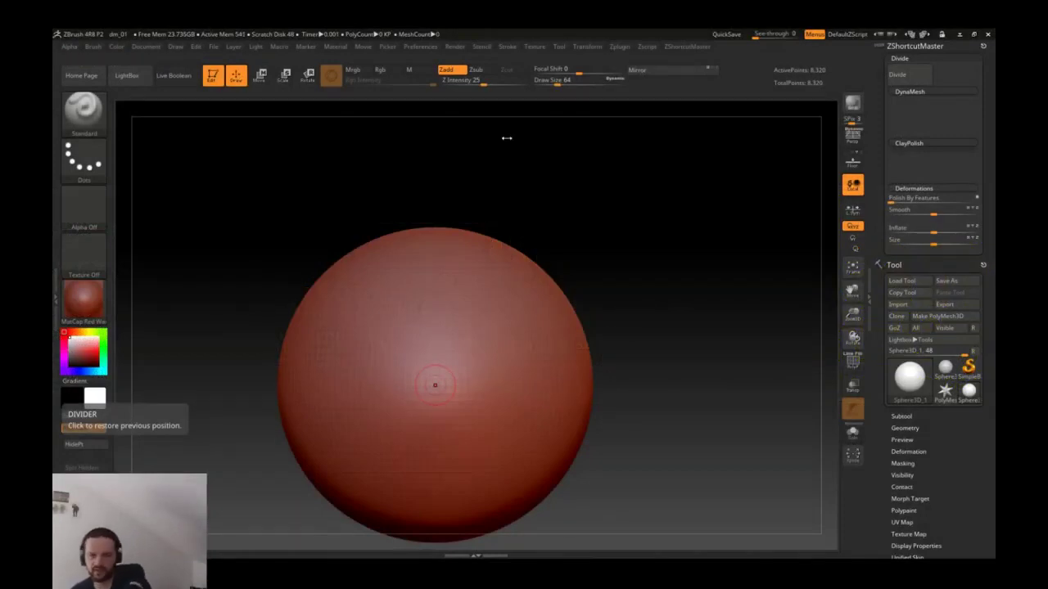
Step: Frame the whole sphere in the viewport and activate the Move brush for reshaping it
drag(554, 206, 637, 150)
alt+drag(530, 230, 465, 256)
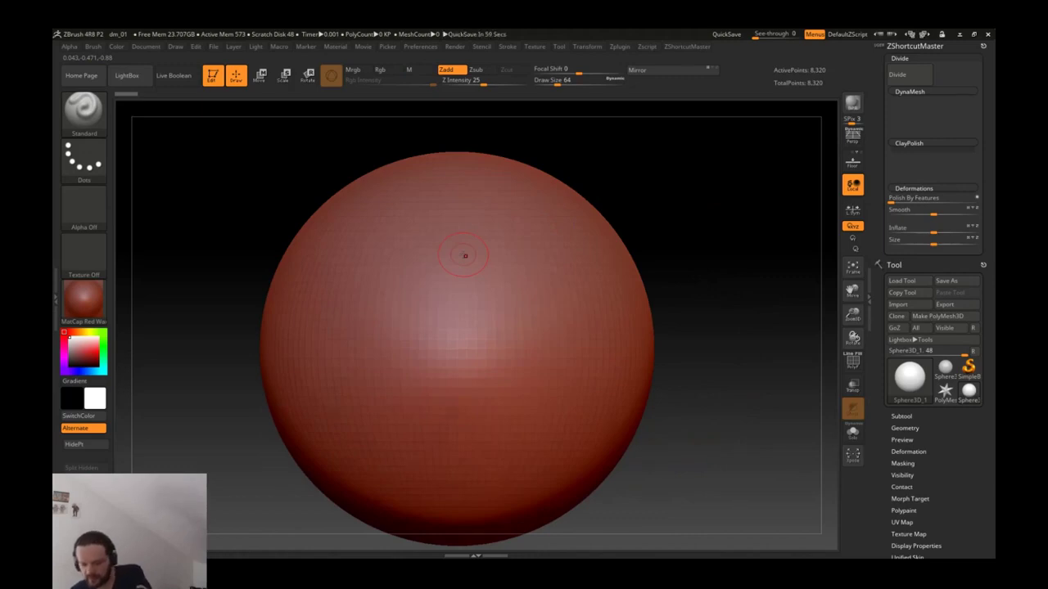
mouse_move(551, 232)
mouse_down()
mouse_move(633, 201)
mouse_move(587, 210)
mouse_move(647, 240)
mouse_move(647, 278)
mouse_up()
key(s)
key(b)
key(m)
key(v)
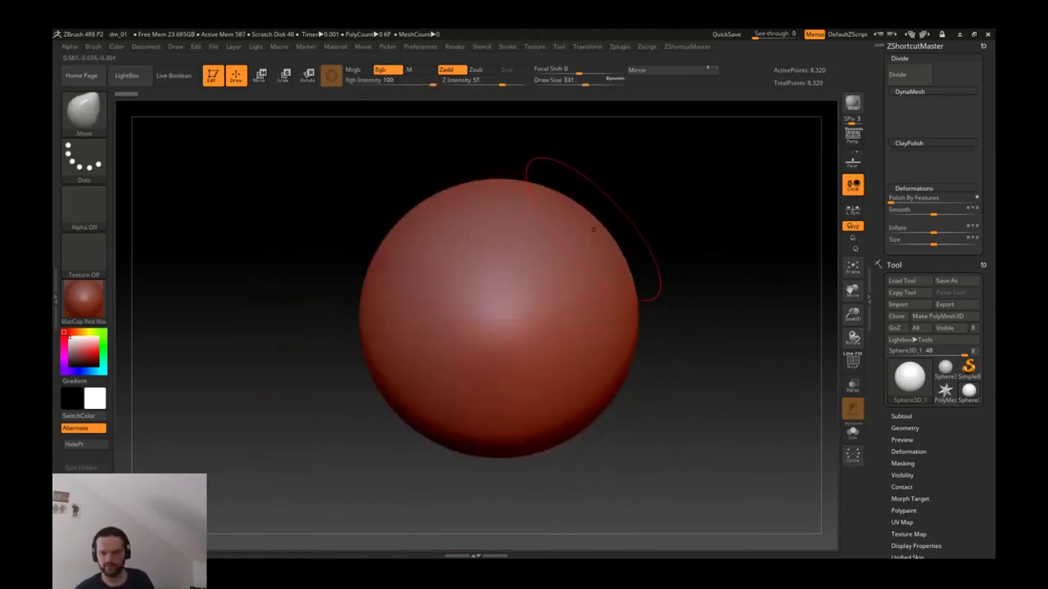
key(shift+f)
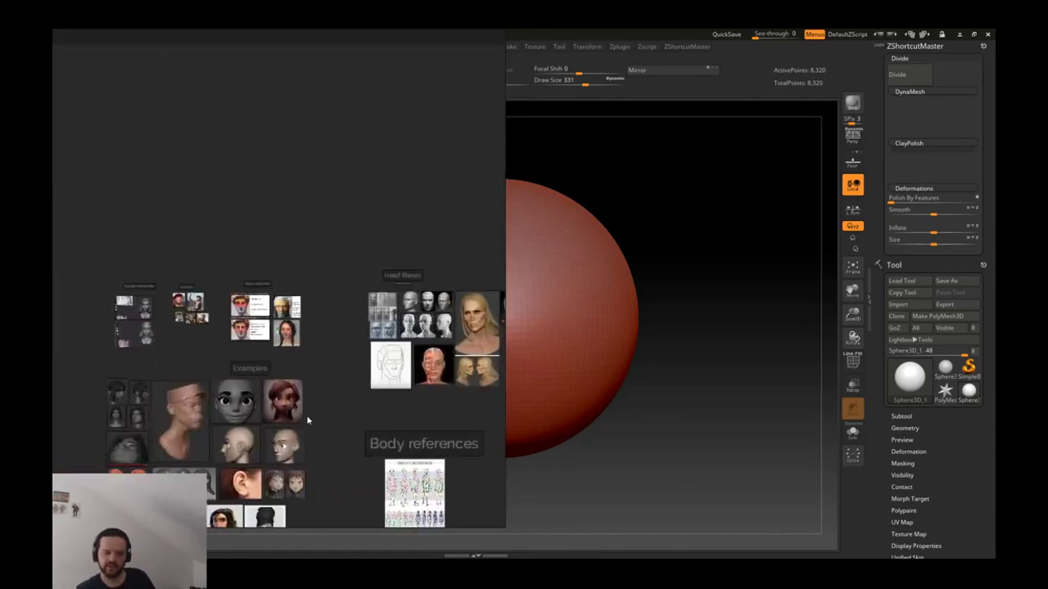
Step: Switch to the reference board and examine the stylized head, ear and hair images in the Examples group
scroll(303, 415, up, 2)
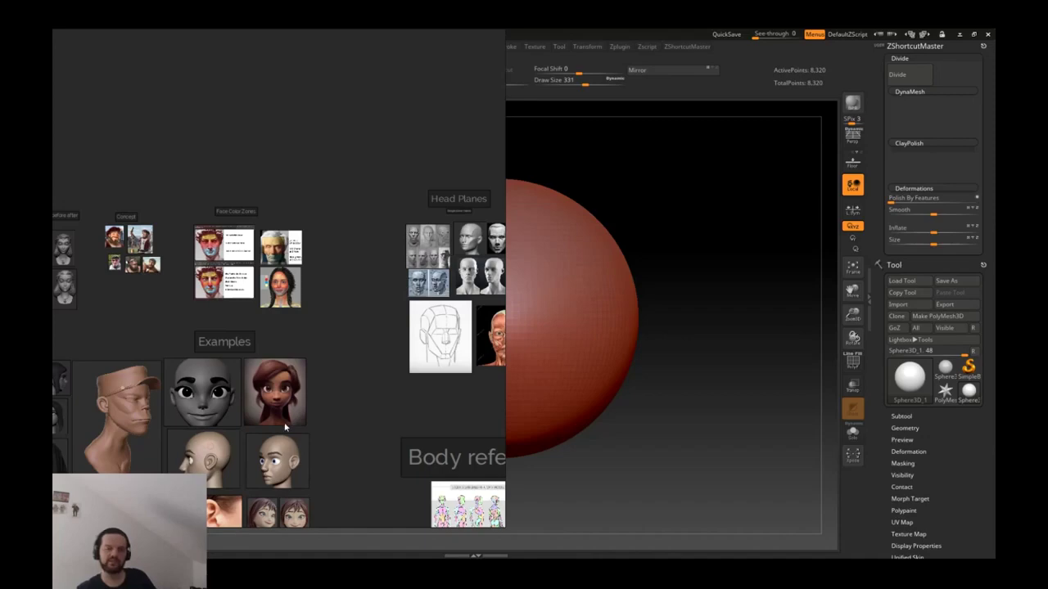
scroll(286, 418, down, 3)
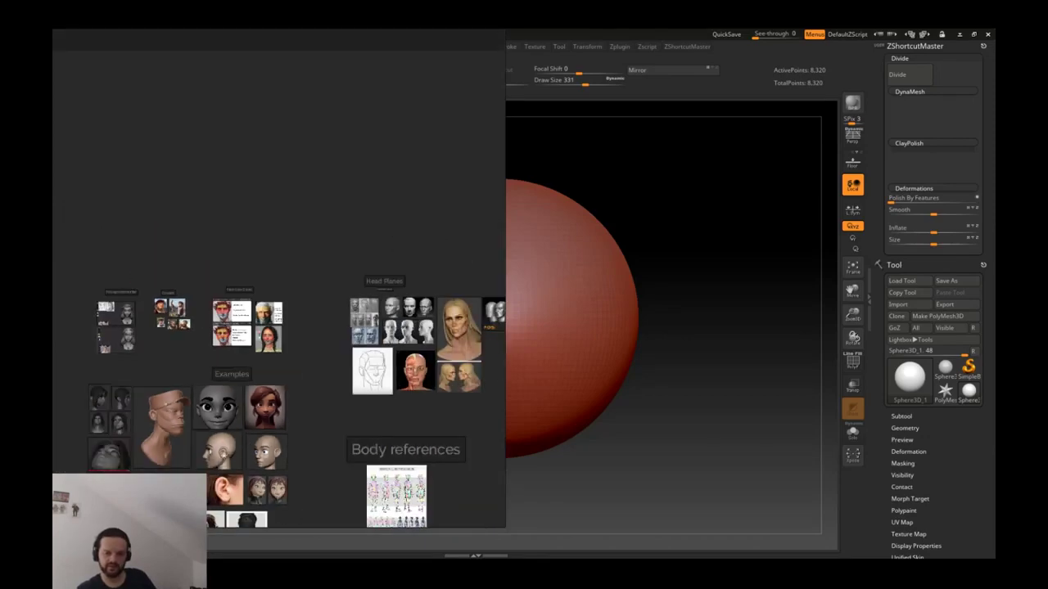
scroll(304, 384, down, 1)
scroll(276, 399, up, 4)
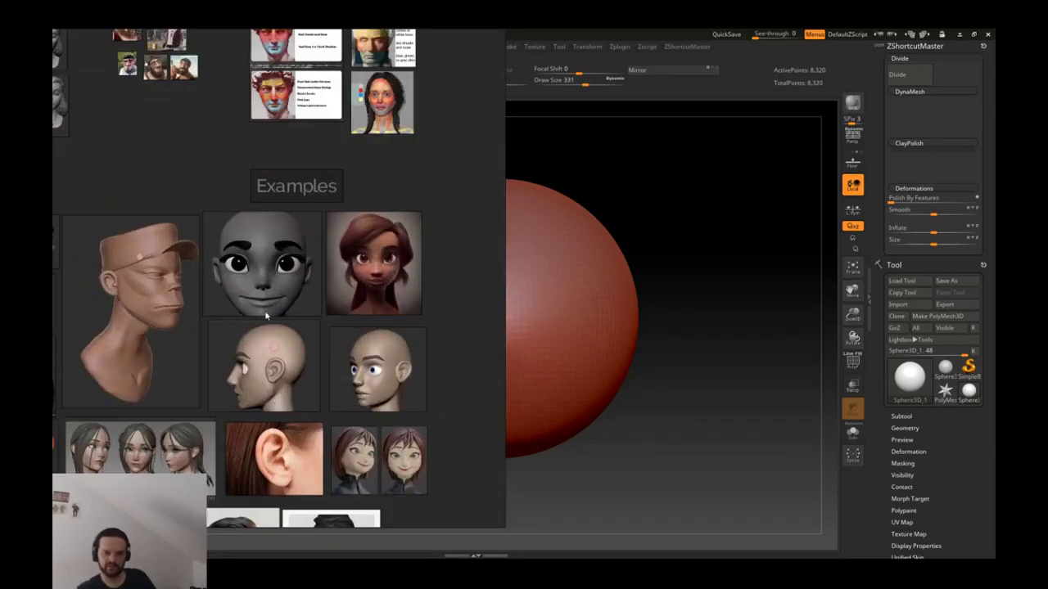
scroll(274, 351, up, 3)
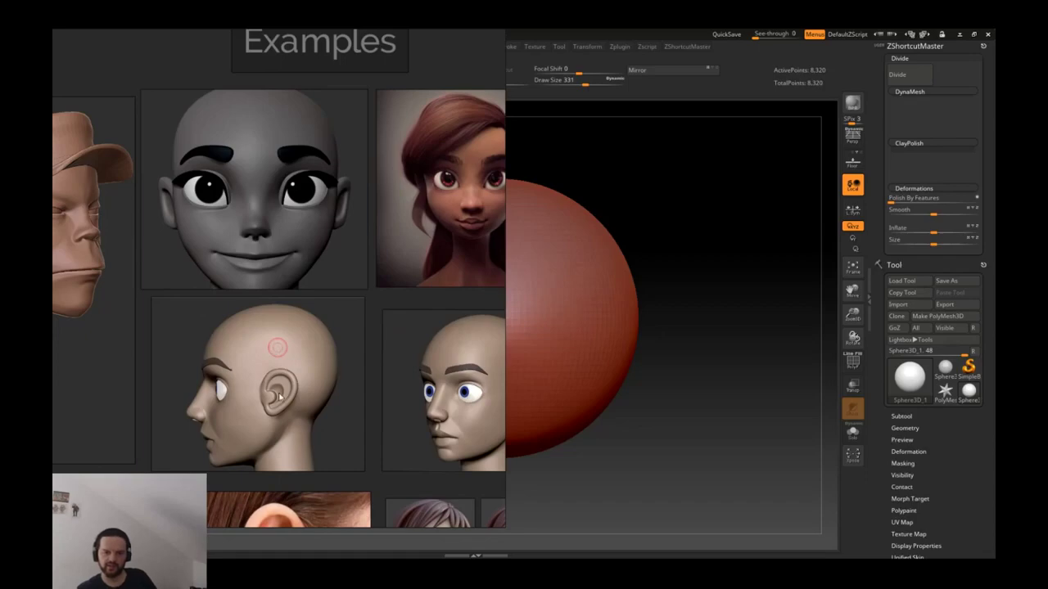
scroll(278, 396, down, 3)
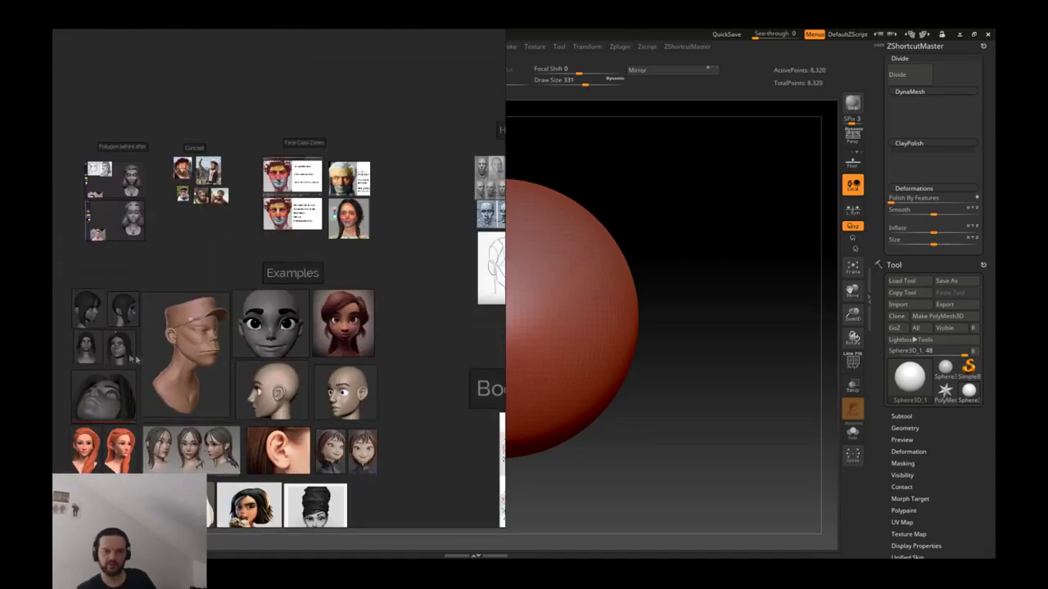
scroll(123, 357, down, 3)
scroll(173, 365, up, 4)
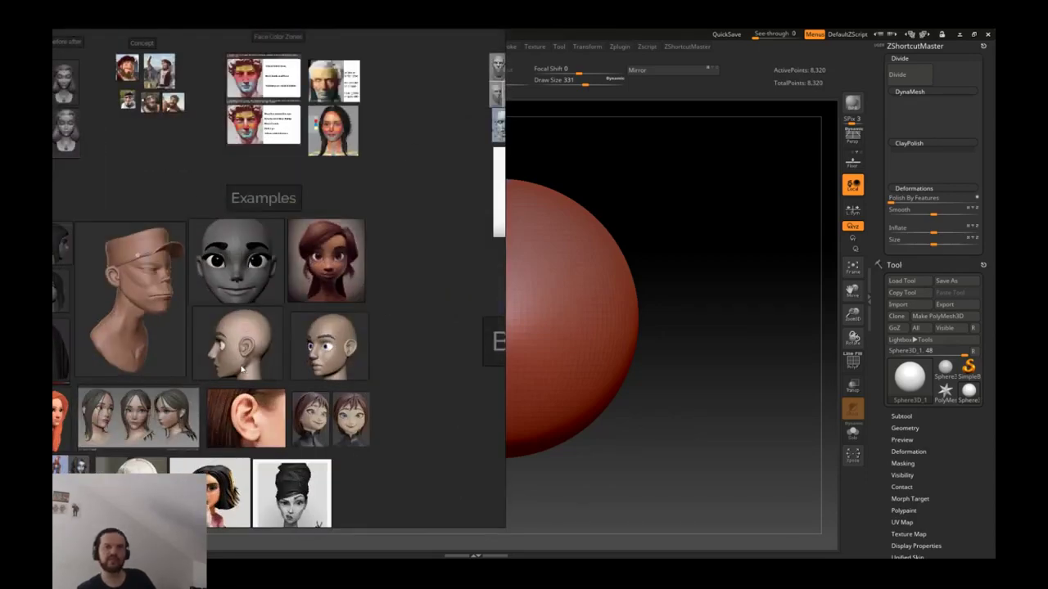
scroll(236, 387, up, 5)
scroll(216, 356, down, 3)
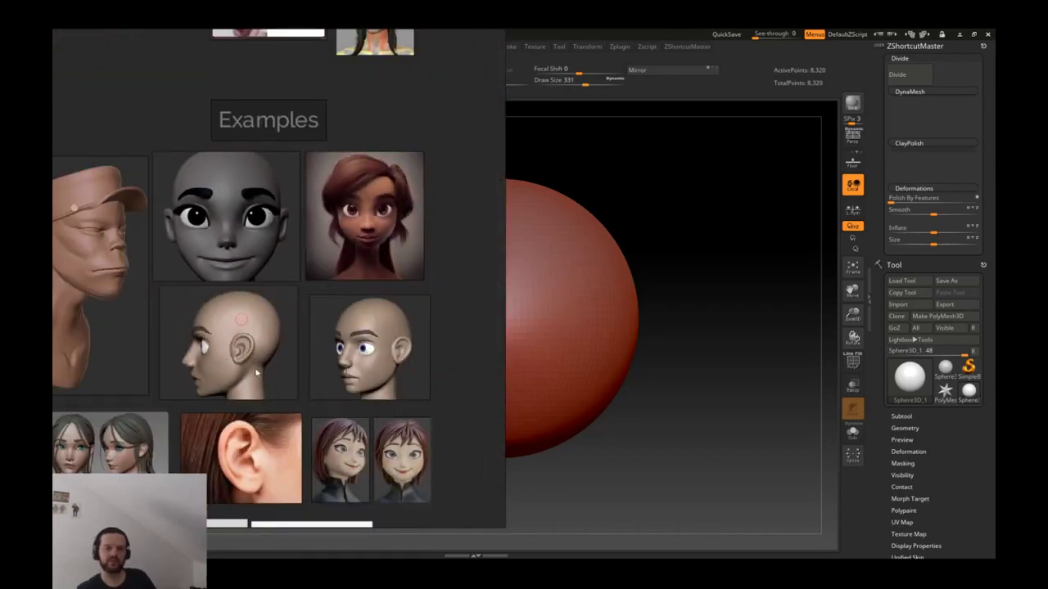
scroll(200, 419, down, 5)
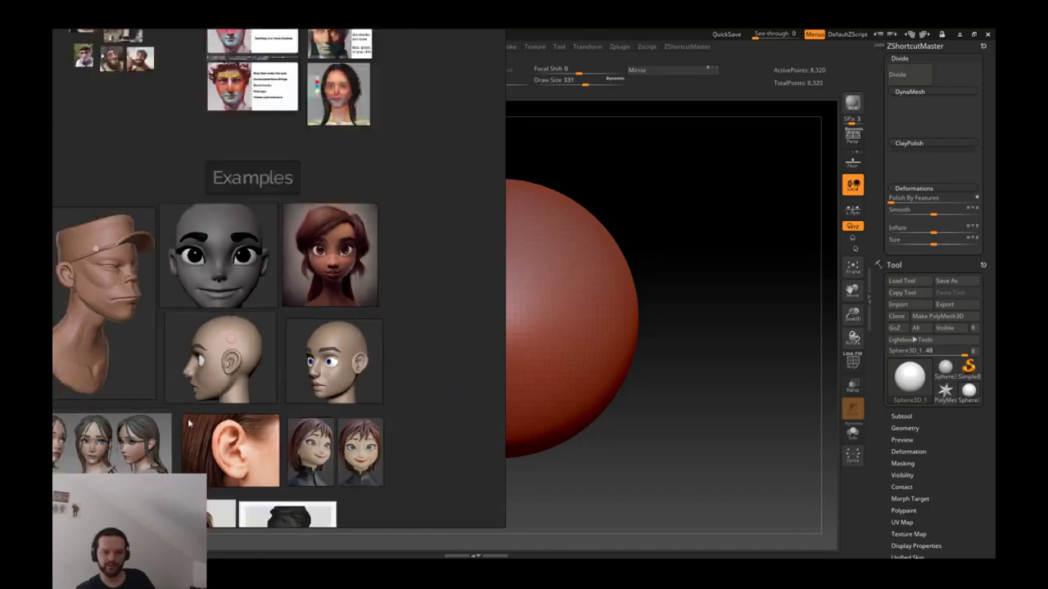
middle_drag(205, 434, 261, 400)
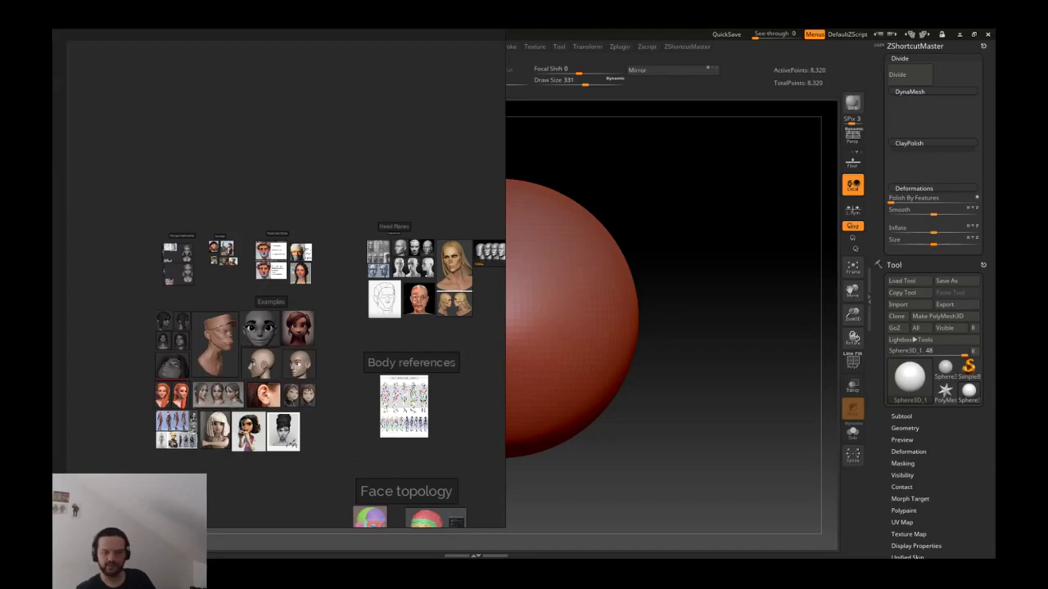
scroll(274, 338, up, 3)
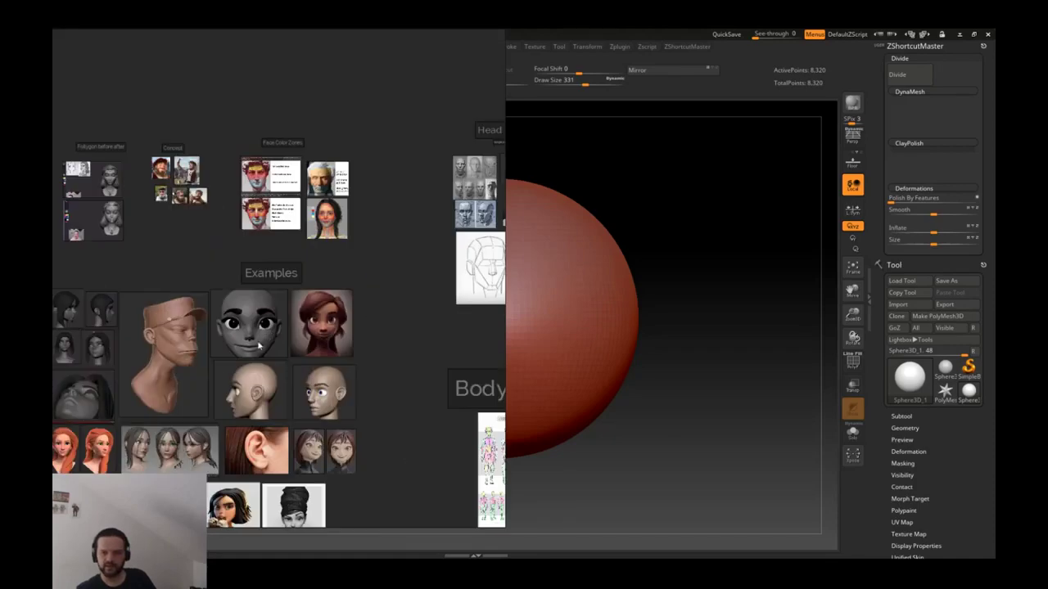
scroll(243, 352, up, 4)
scroll(275, 314, up, 2)
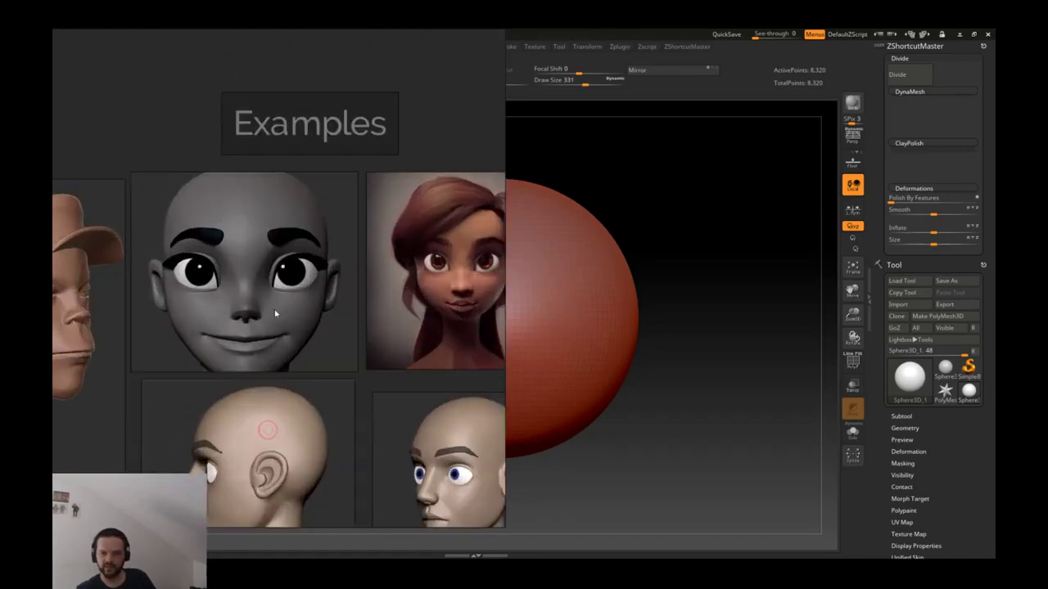
scroll(282, 365, down, 4)
scroll(285, 400, down, 2)
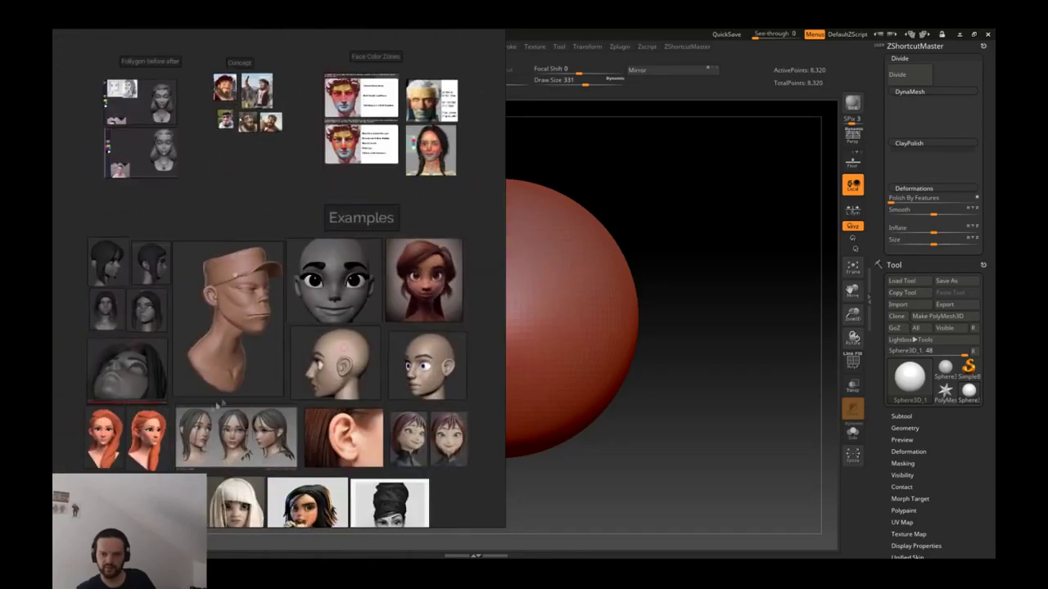
scroll(356, 361, up, 2)
scroll(360, 356, down, 4)
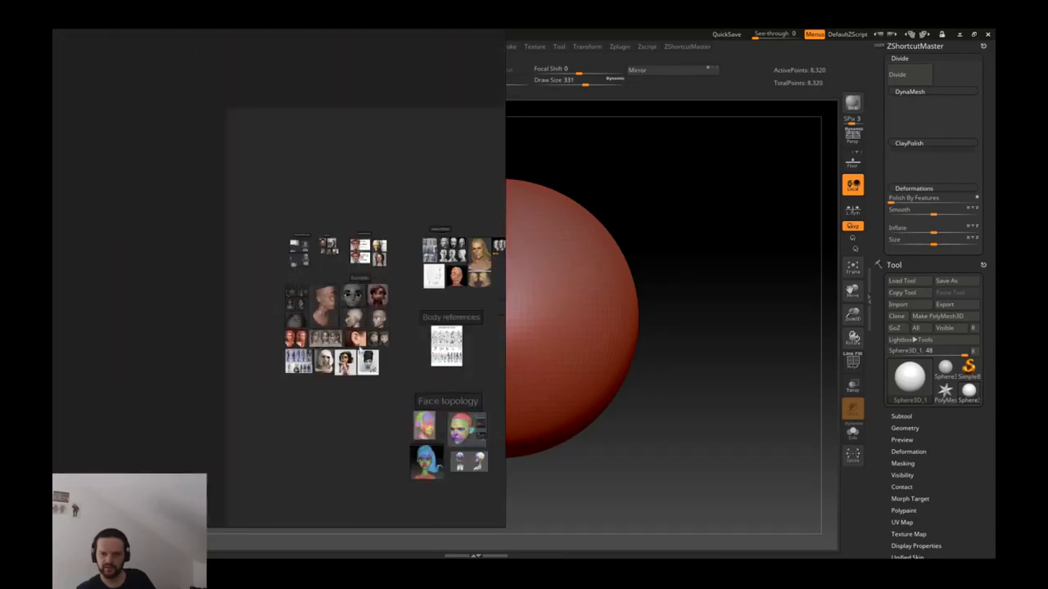
Step: Examine the Concept group's images of the bearded character, including the face and the full figure in the beret
scroll(377, 255, up, 3)
scroll(376, 253, up, 2)
scroll(362, 295, up, 5)
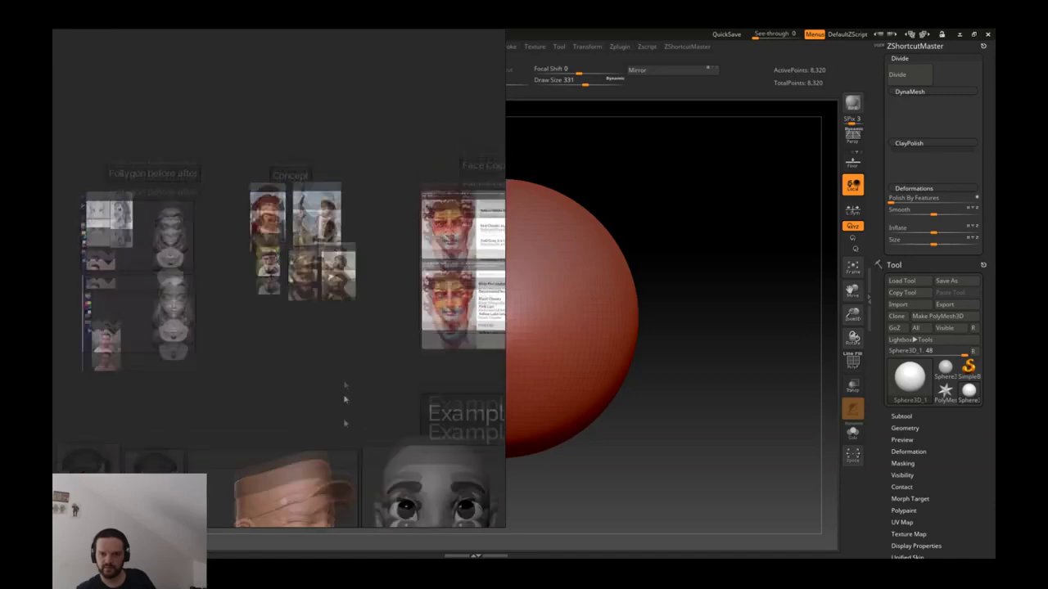
scroll(266, 348, up, 3)
middle_drag(246, 354, 235, 393)
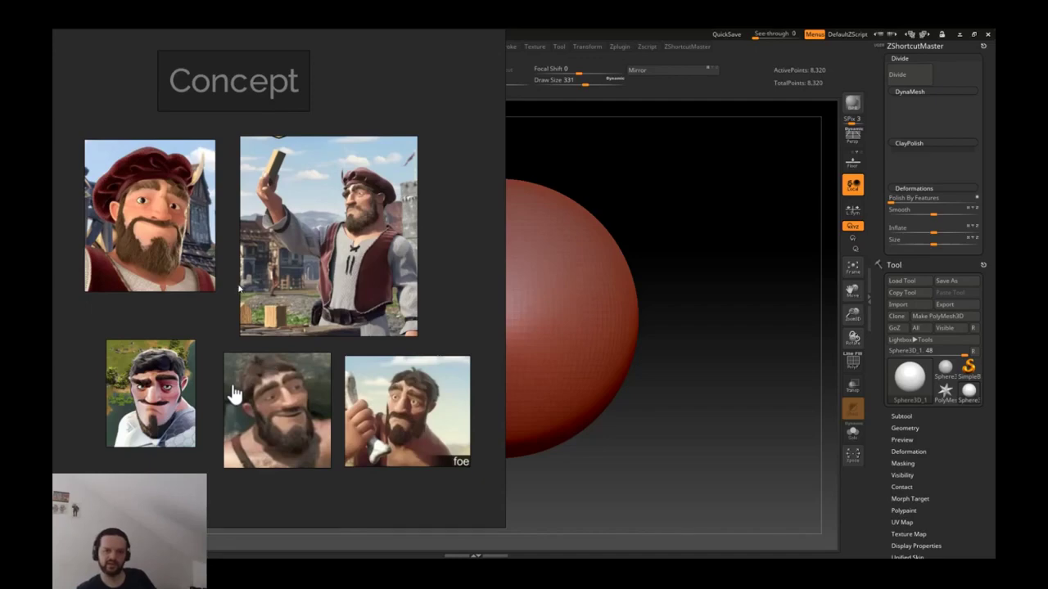
scroll(278, 287, down, 3)
scroll(320, 285, up, 5)
scroll(325, 284, down, 2)
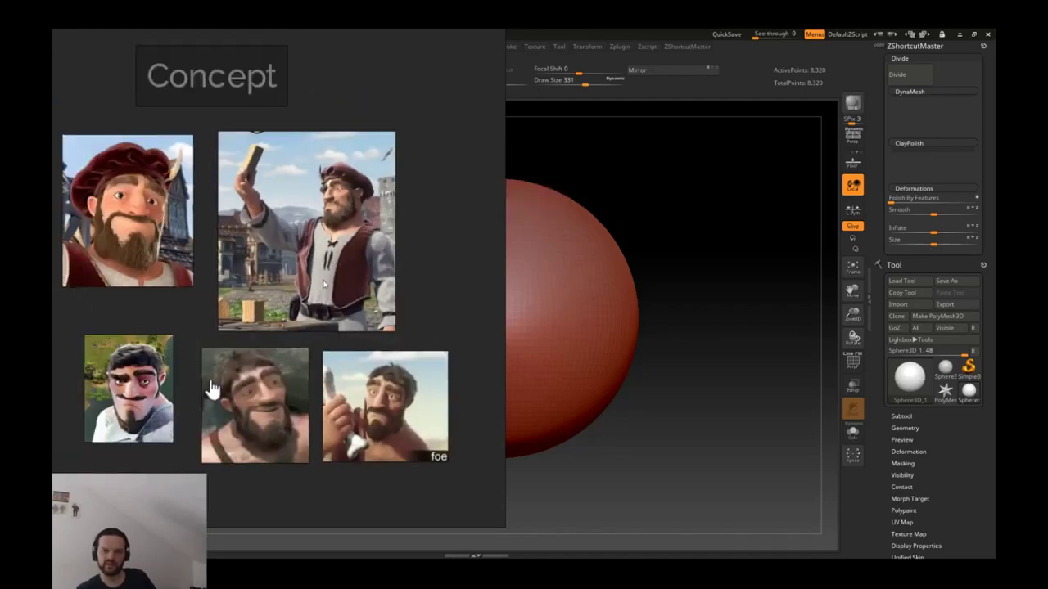
middle_drag(313, 297, 340, 326)
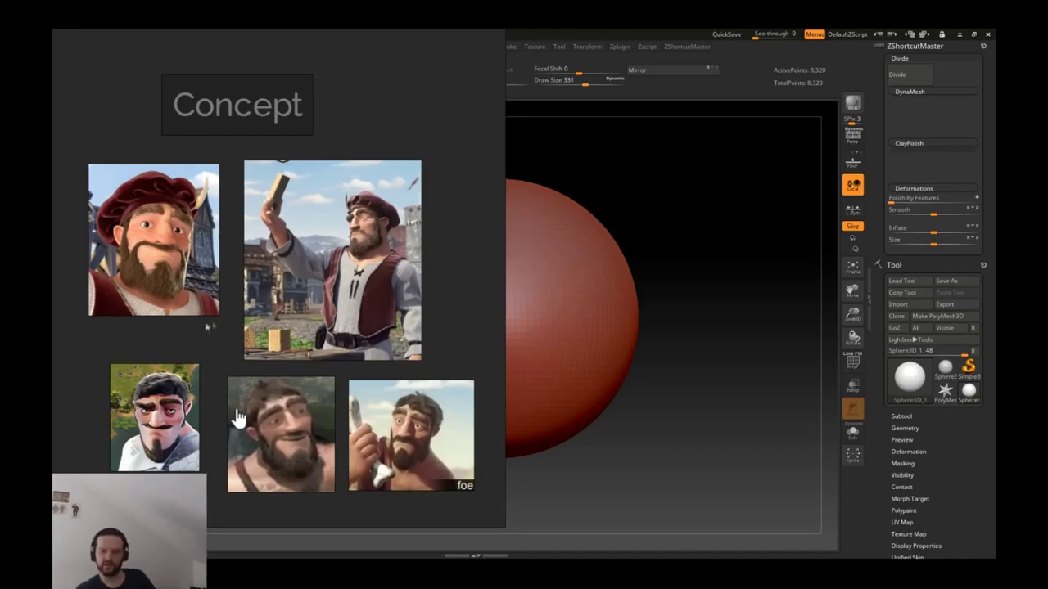
scroll(235, 419, up, 2)
scroll(229, 425, down, 2)
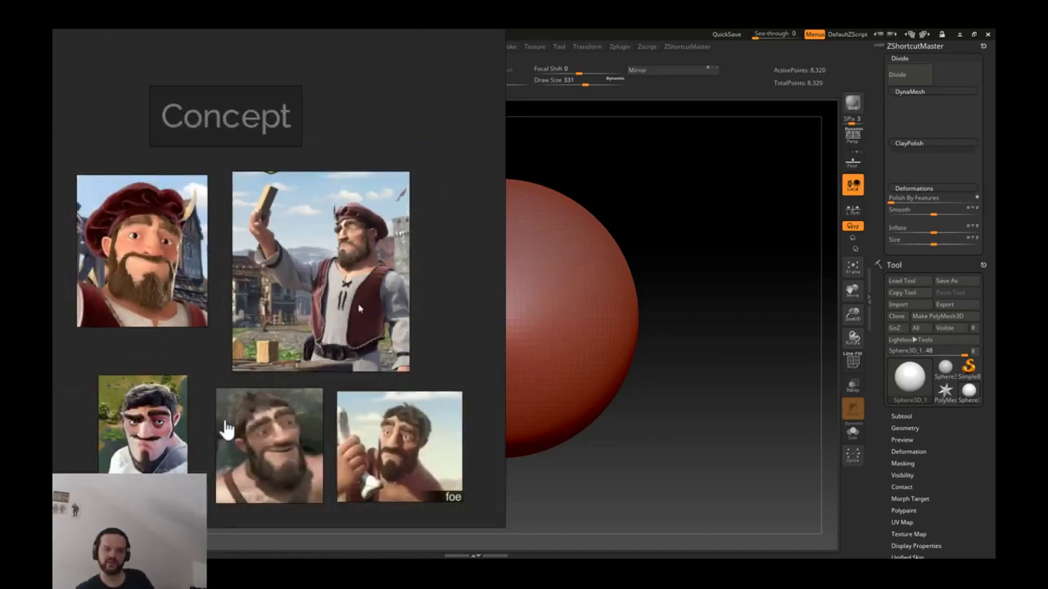
scroll(228, 430, down, 2)
scroll(227, 430, up, 2)
scroll(227, 429, down, 3)
scroll(227, 429, up, 3)
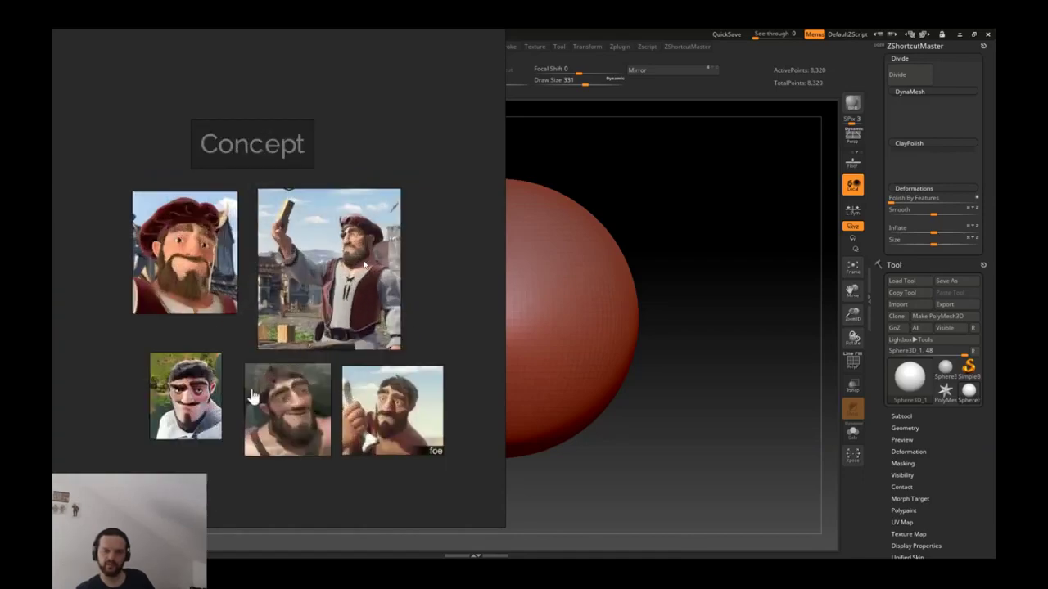
middle_drag(228, 430, 239, 426)
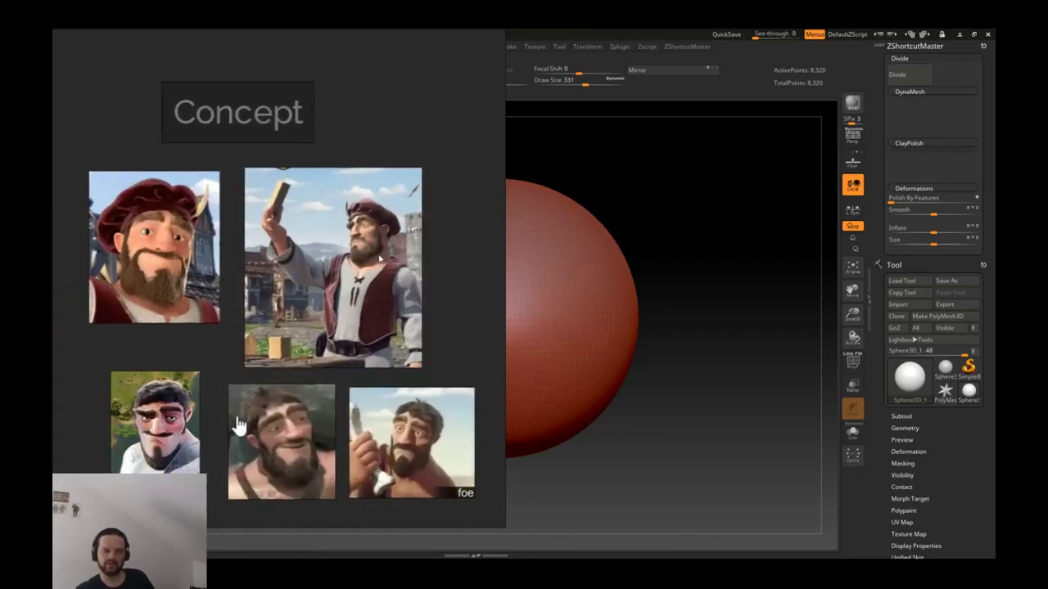
scroll(368, 244, up, 5)
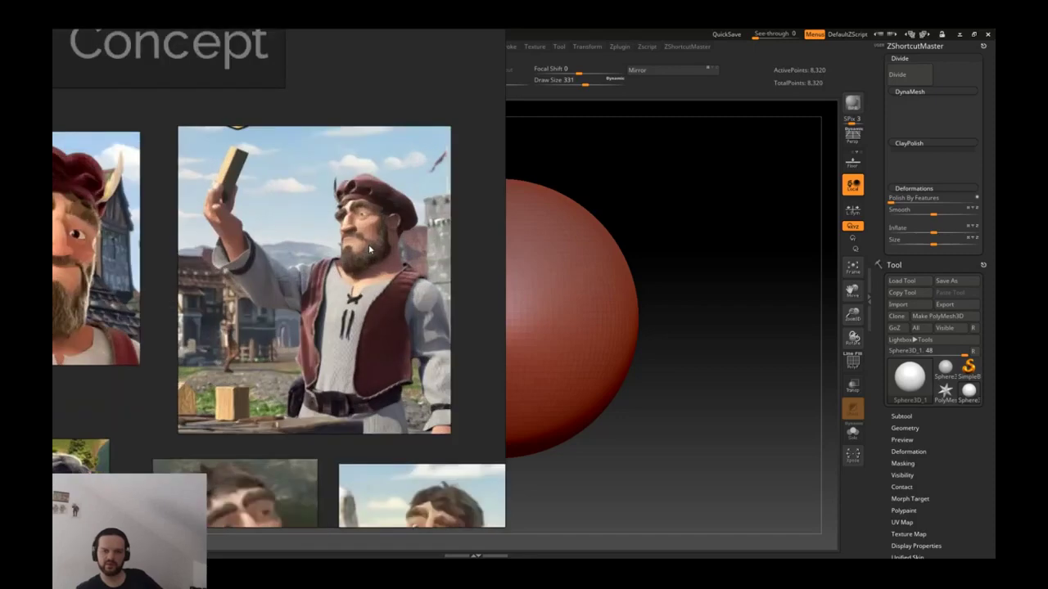
scroll(369, 244, down, 5)
middle_drag(206, 469, 201, 363)
scroll(258, 335, down, 4)
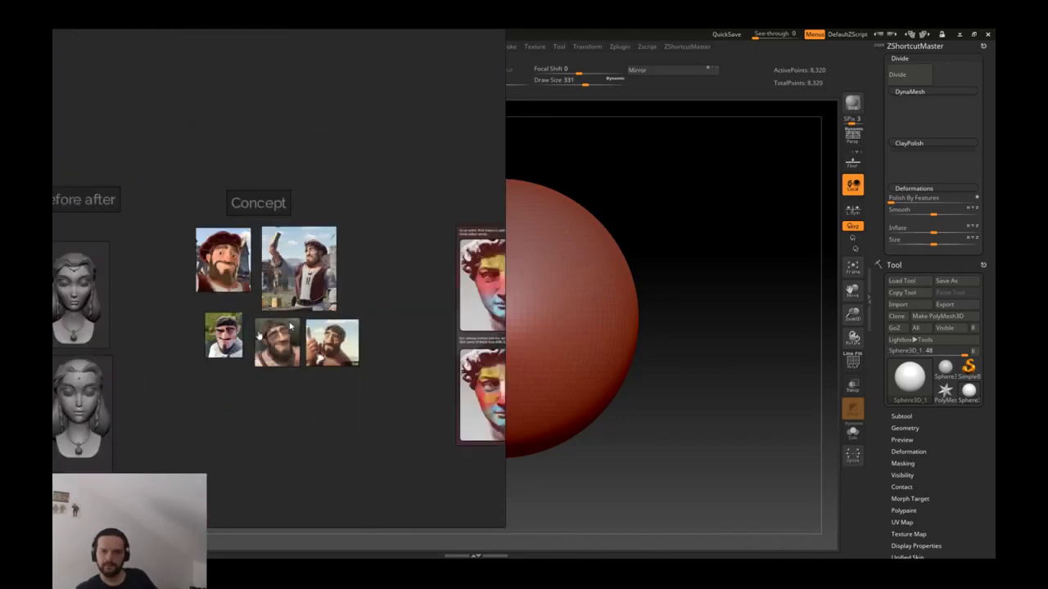
Step: Examine the Face Color Zones references and their notes on brow, cheek, nose and chin hues
scroll(369, 338, down, 3)
middle_drag(397, 368, 295, 213)
middle_drag(358, 143, 272, 344)
scroll(332, 281, up, 6)
scroll(272, 342, down, 2)
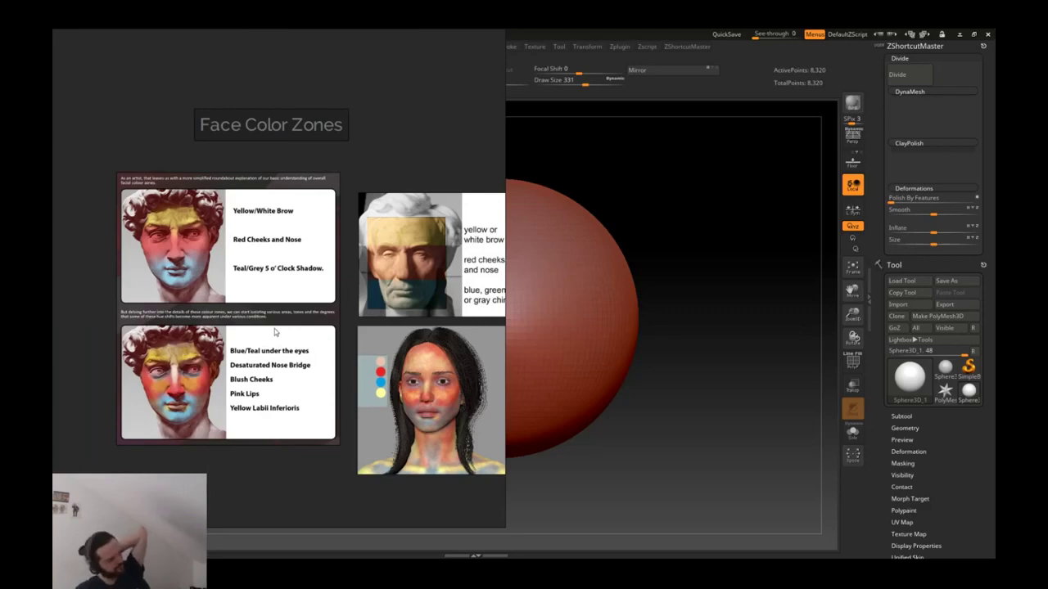
scroll(278, 327, down, 3)
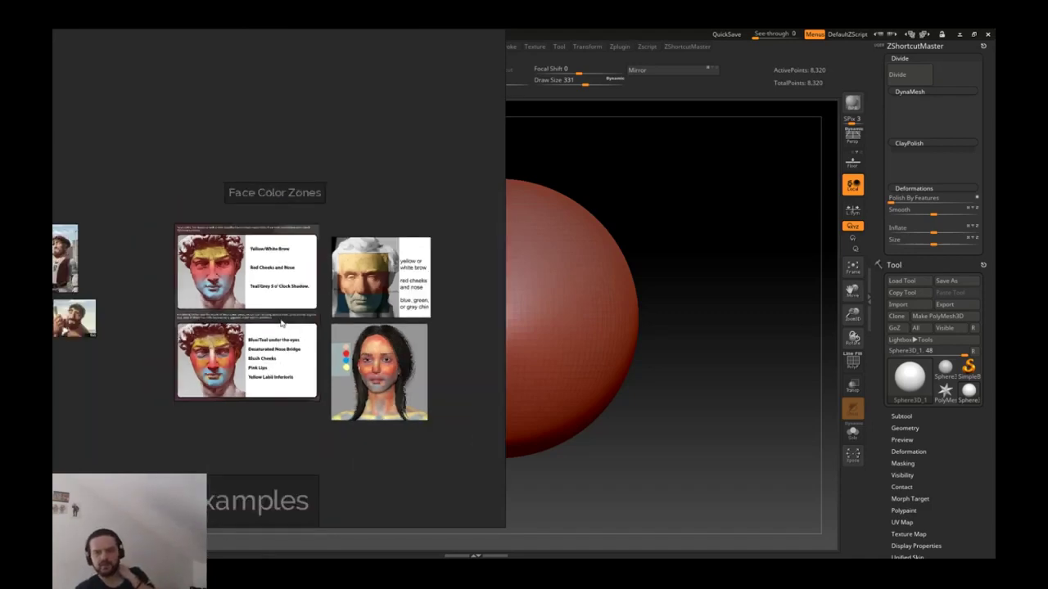
scroll(281, 324, up, 4)
scroll(269, 289, down, 1)
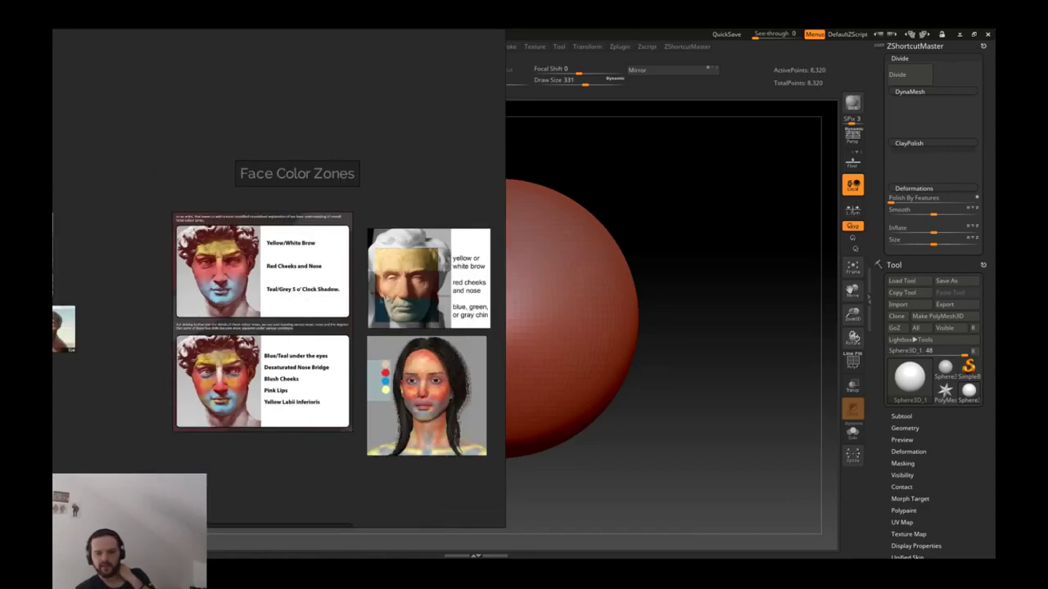
scroll(335, 375, down, 2)
scroll(335, 371, up, 2)
scroll(335, 371, up, 5)
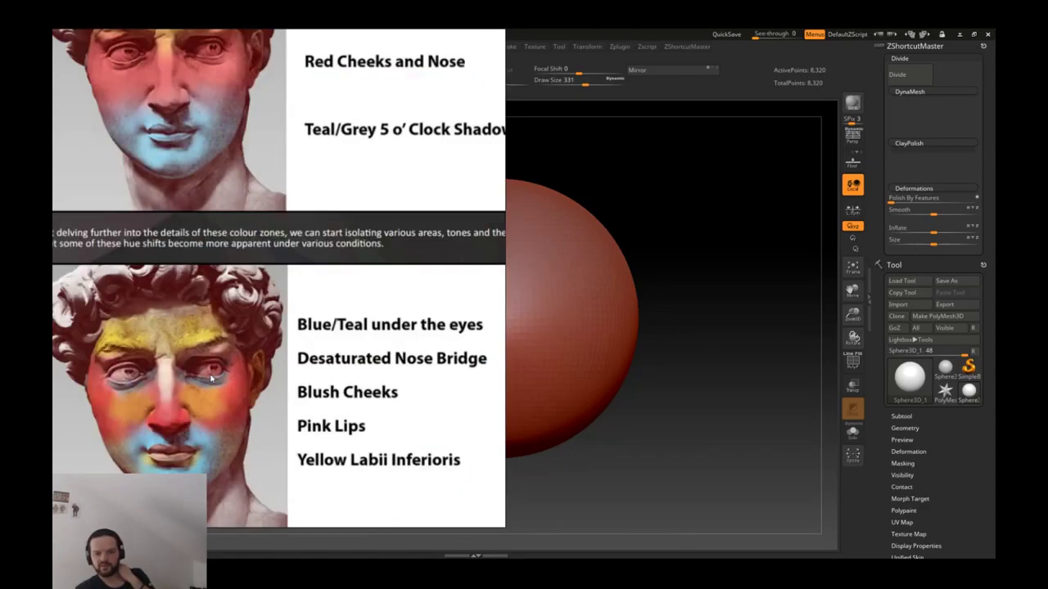
scroll(257, 350, down, 5)
Step: Examine the simplified anatomy chart in the Body references group of the board
scroll(391, 340, down, 2)
scroll(389, 400, up, 1)
scroll(389, 401, down, 2)
scroll(368, 401, down, 3)
scroll(352, 401, down, 2)
scroll(349, 401, down, 1)
scroll(345, 346, up, 4)
scroll(392, 295, down, 5)
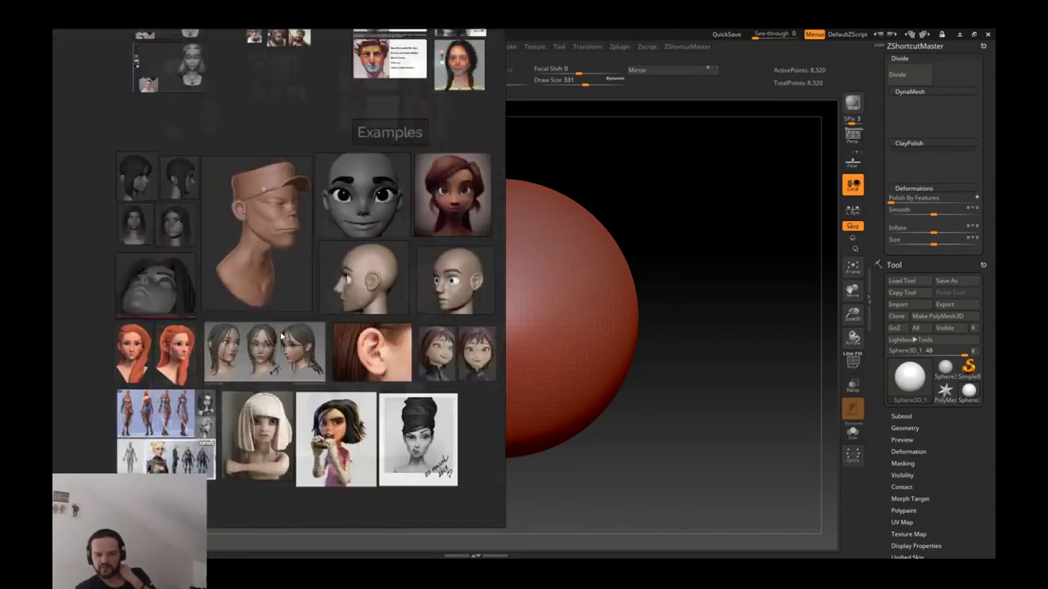
middle_drag(392, 295, 278, 318)
scroll(368, 360, up, 7)
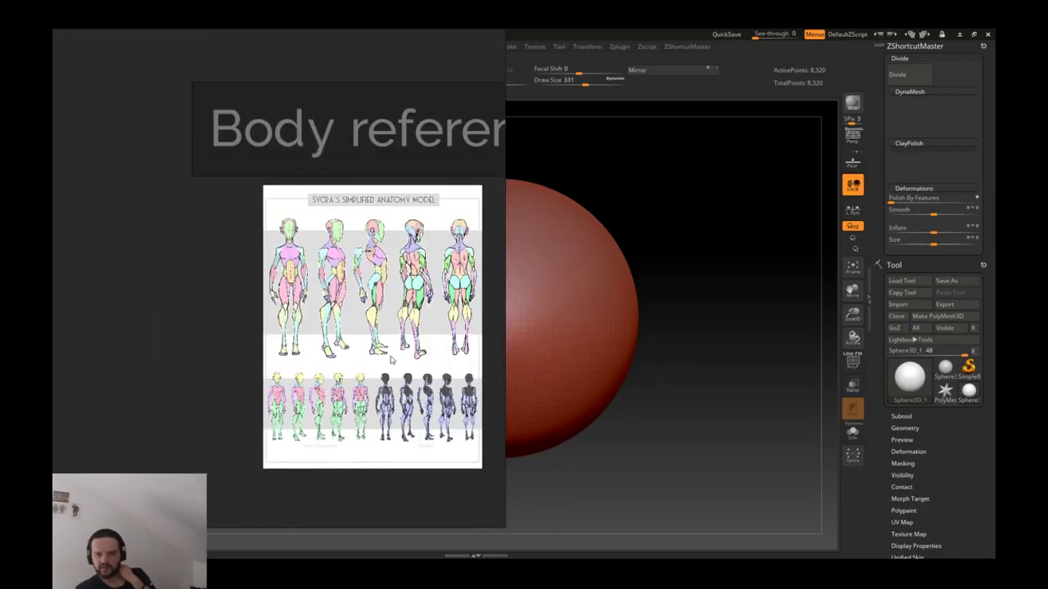
scroll(357, 366, up, 1)
middle_drag(357, 366, 321, 358)
scroll(321, 358, down, 3)
middle_drag(325, 18, 300, 87)
Step: Examine the color-coded polygroup heads in the Face topology group of the board
scroll(293, 288, down, 2)
middle_drag(326, 450, 327, 303)
scroll(329, 303, up, 3)
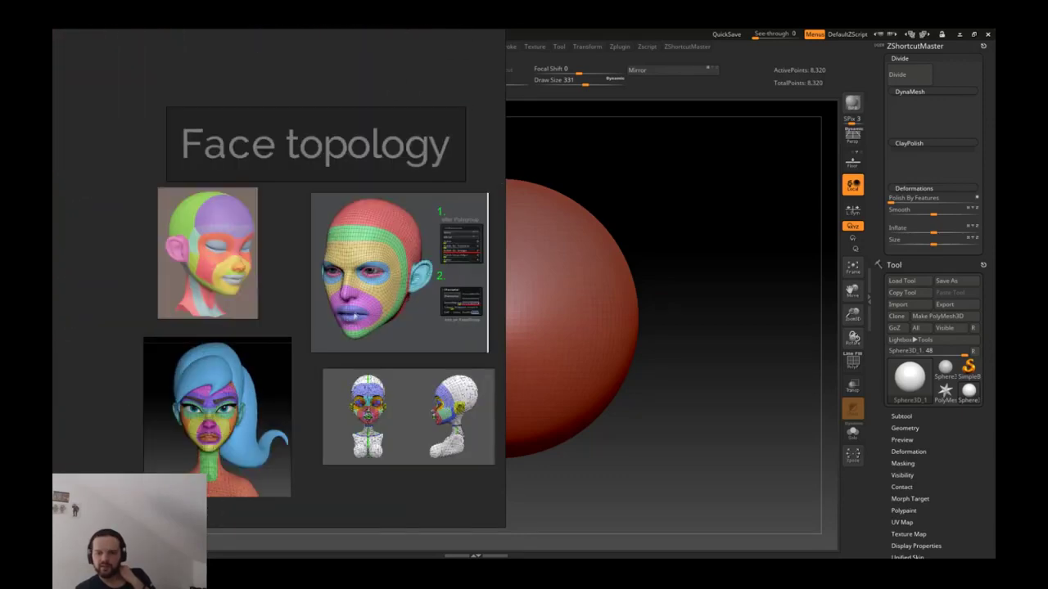
scroll(340, 256, down, 4)
scroll(340, 257, down, 3)
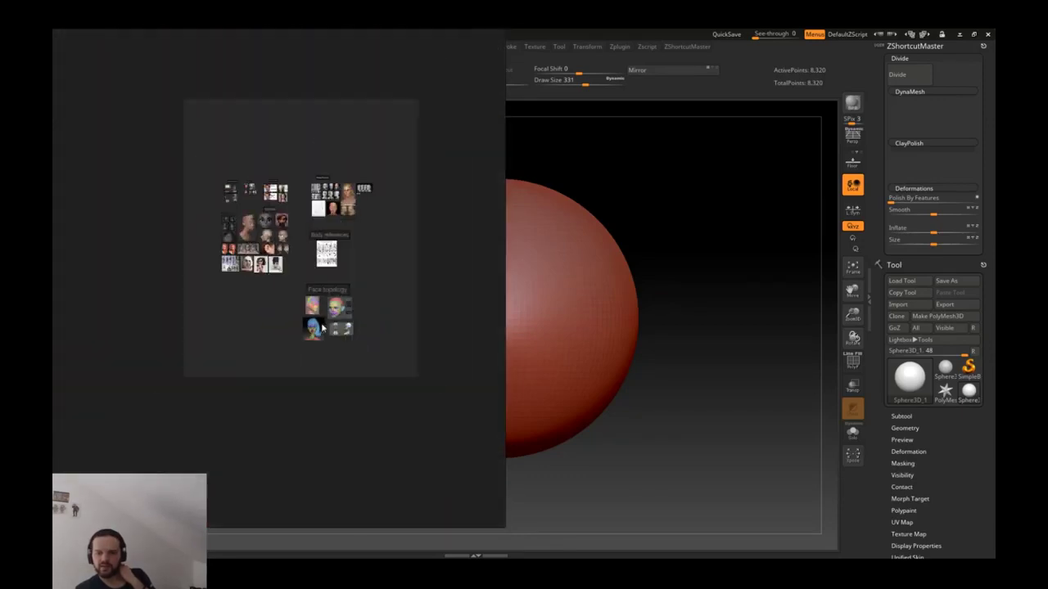
Step: Examine the planar head studies and facial anatomy images in the Head Planes group
scroll(329, 205, up, 6)
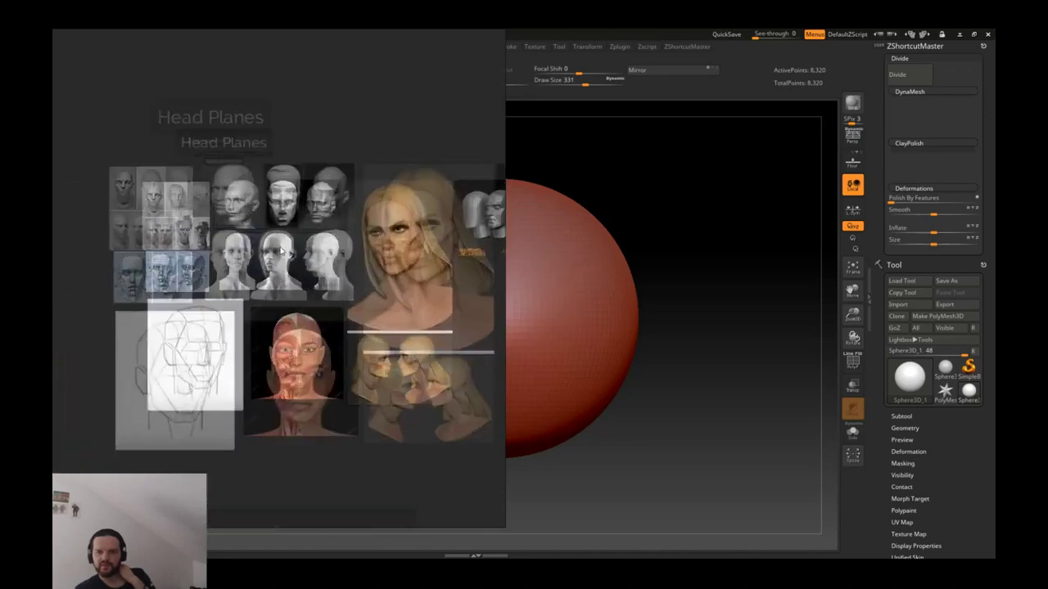
scroll(280, 256, up, 3)
scroll(279, 254, down, 2)
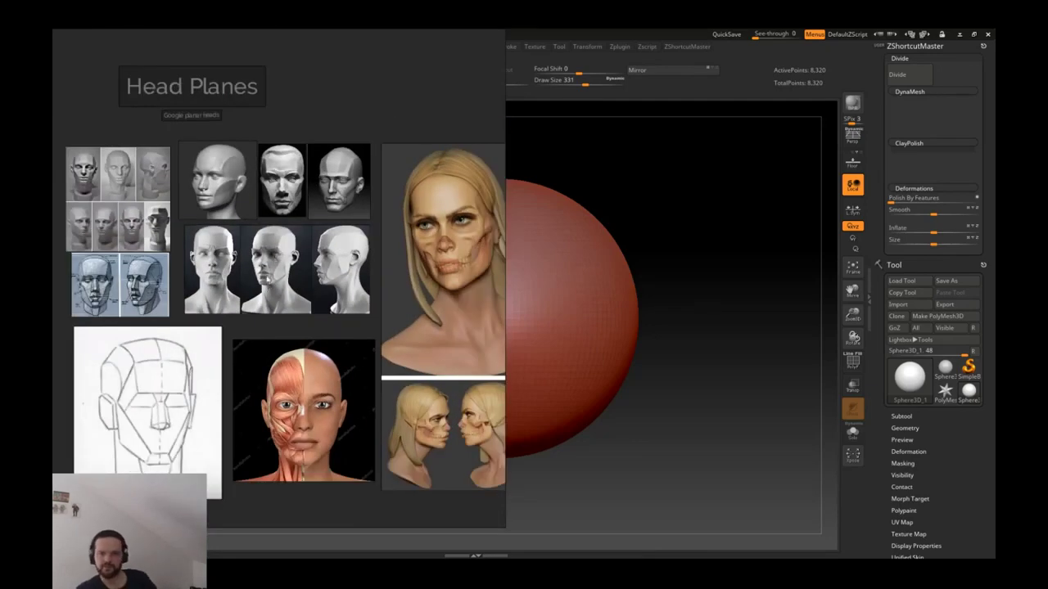
Step: Study the planar head sculpts up close and compare them with the line-drawn head in the Head Planes group
scroll(239, 259, up, 3)
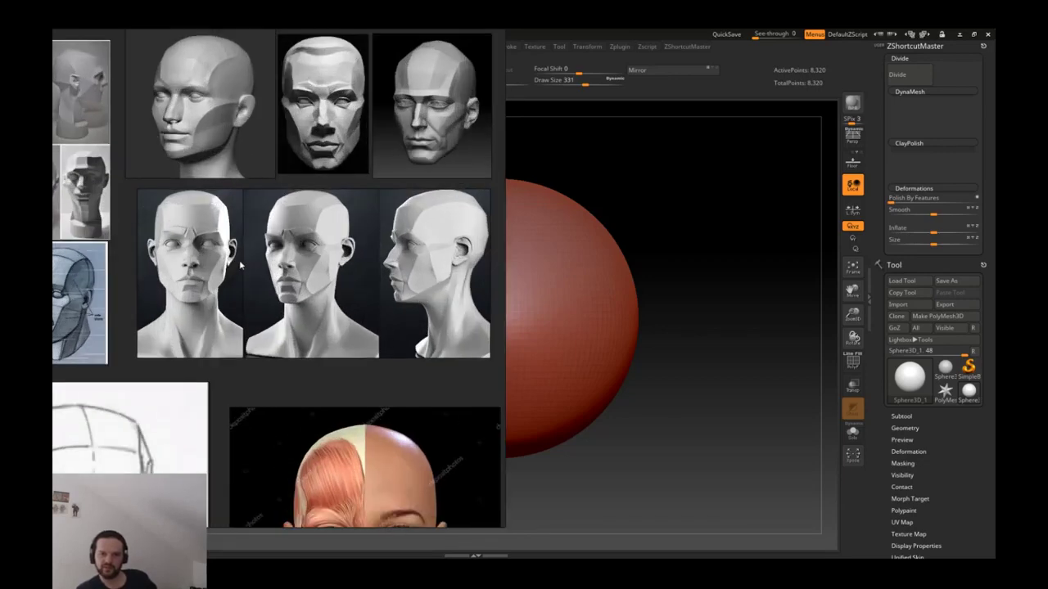
right_drag(239, 259, 227, 399)
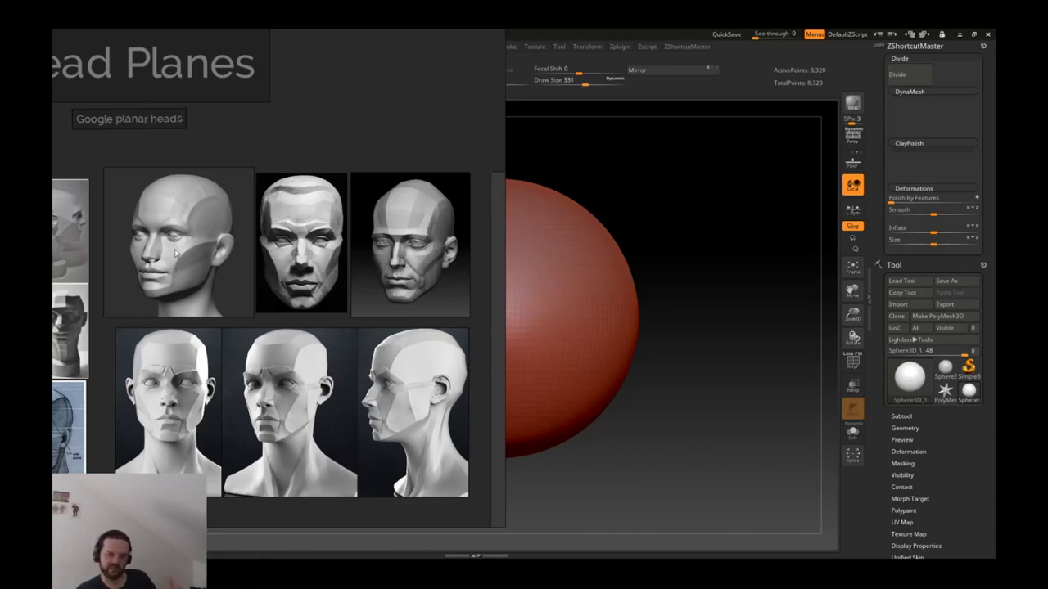
scroll(187, 294, down, 3)
scroll(186, 293, down, 3)
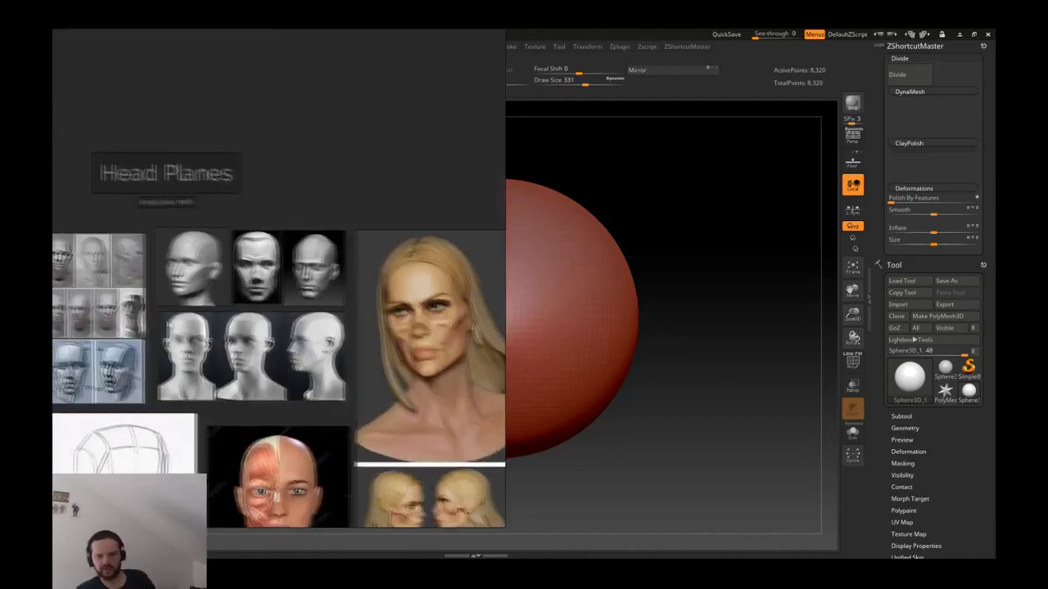
scroll(321, 307, up, 6)
scroll(322, 307, down, 3)
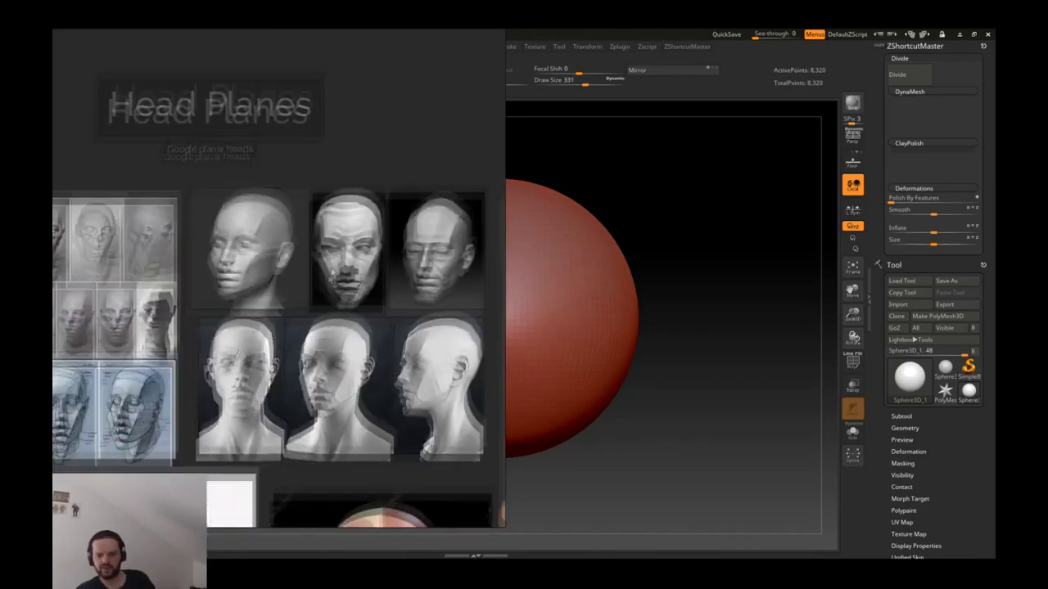
scroll(319, 299, up, 1)
scroll(188, 300, down, 2)
scroll(273, 239, up, 2)
scroll(272, 238, down, 2)
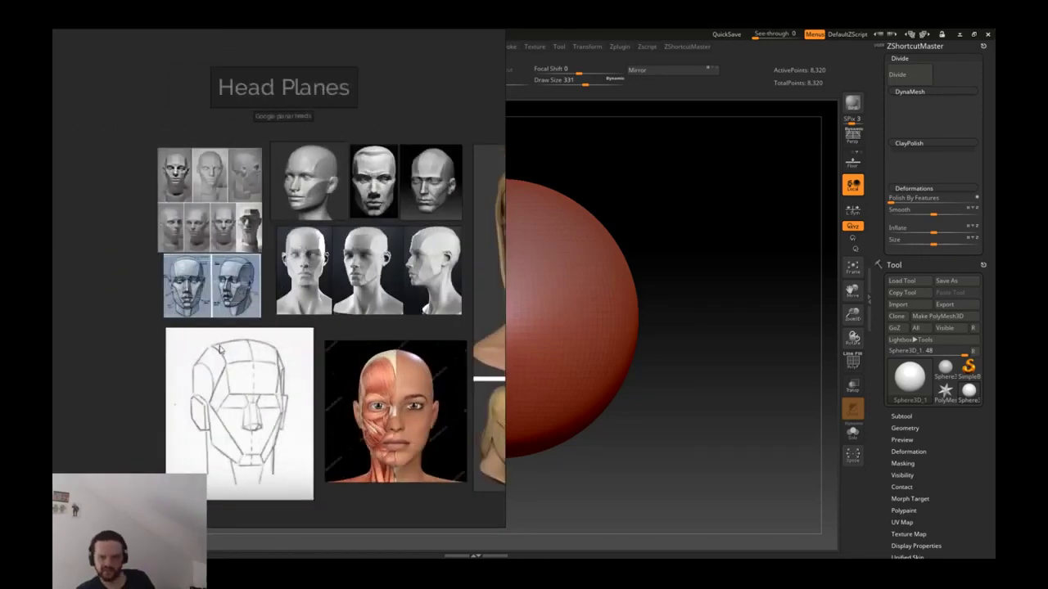
Step: Review the bearded character images in the Concept group of the reference board
scroll(274, 339, down, 2)
scroll(360, 399, up, 2)
scroll(155, 357, down, 2)
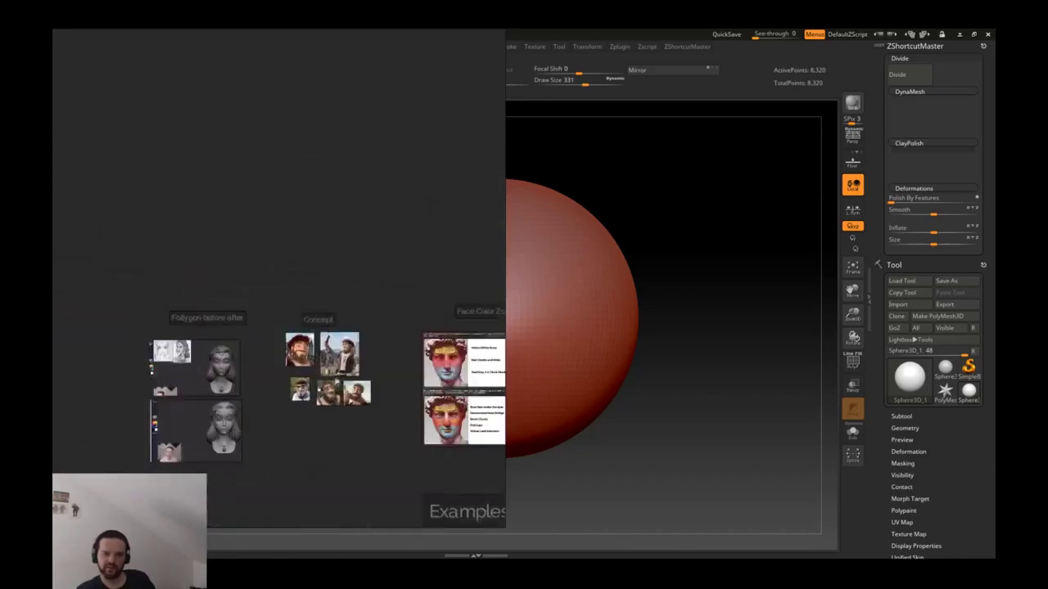
scroll(257, 433, up, 3)
middle_drag(257, 433, 233, 372)
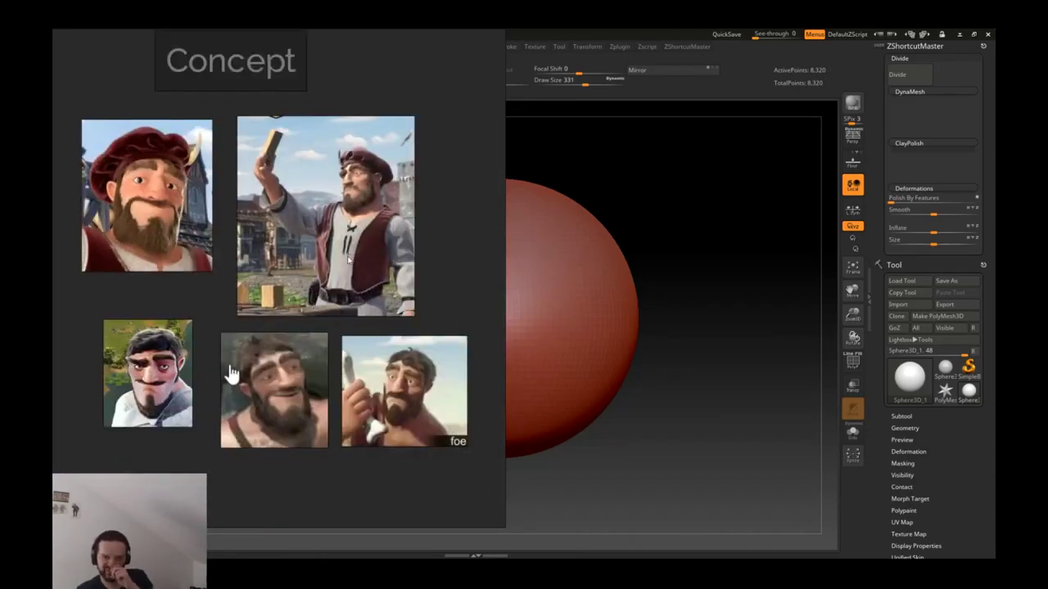
Step: Look over the Head Planes group again, including the blonde female plane studies and the row of sculpted heads
scroll(361, 263, down, 4)
scroll(485, 320, right, 6)
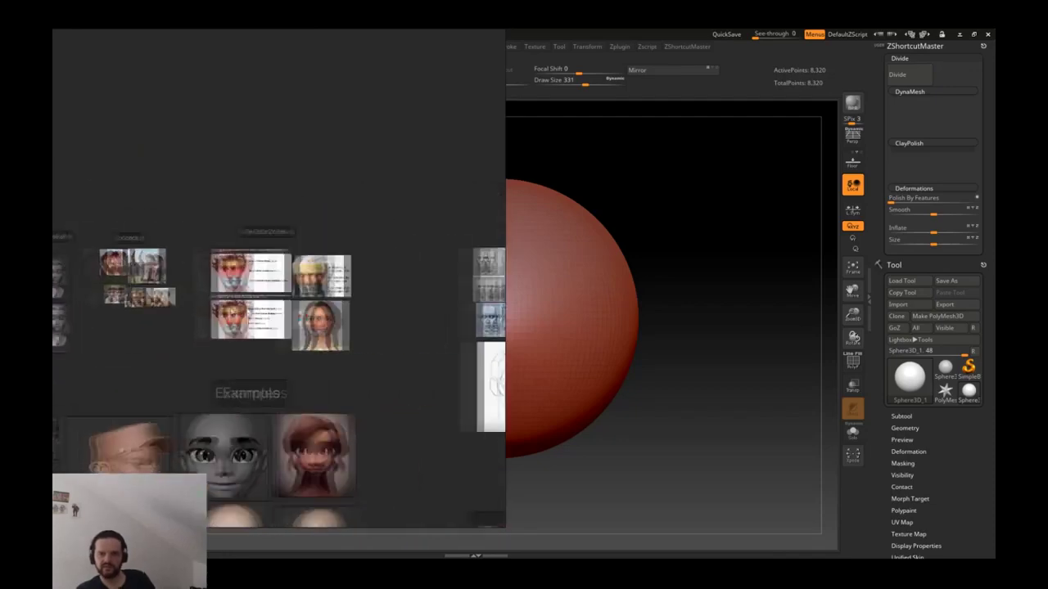
scroll(436, 326, up, 3)
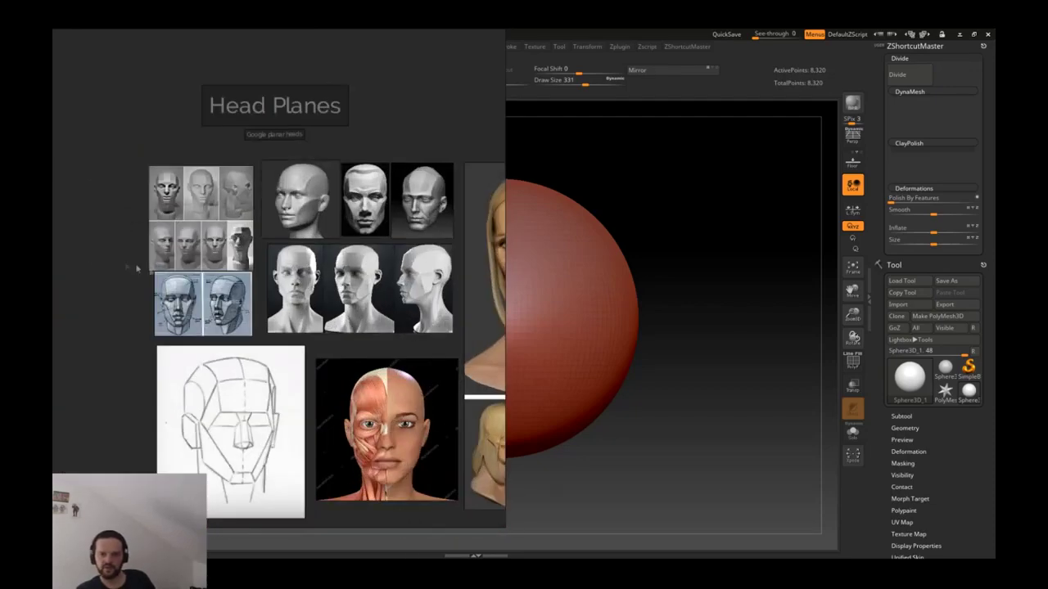
scroll(491, 262, right, 5)
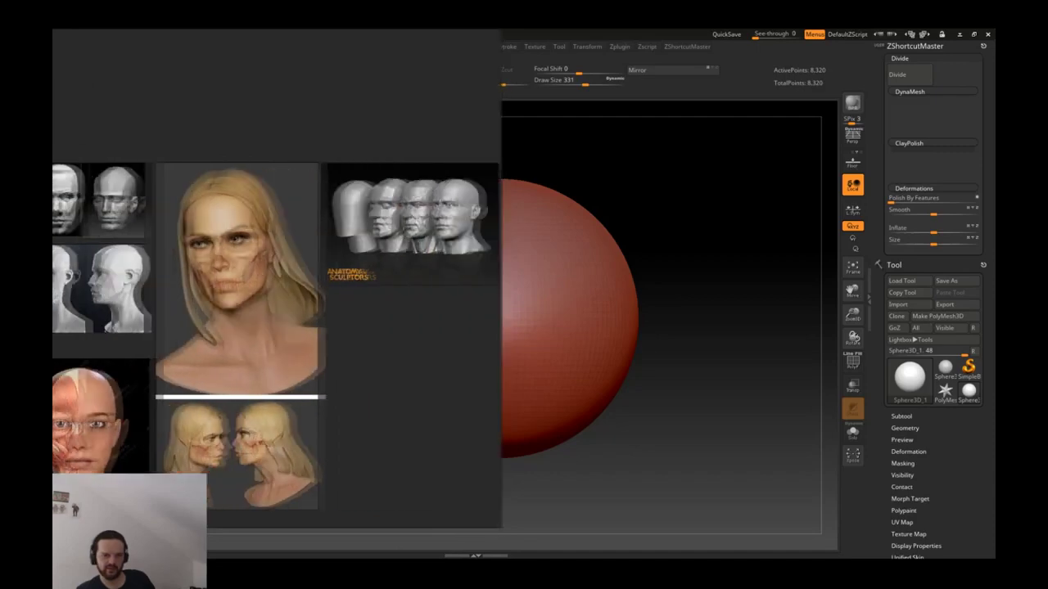
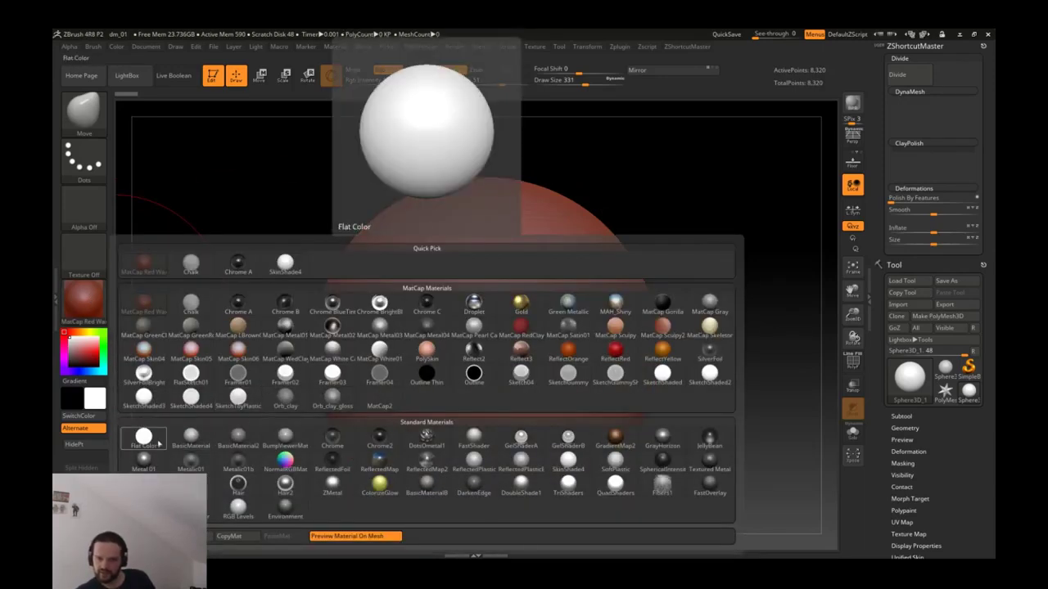
Step: Preview the PolySkin material on the sphere and settle on MatCap Gray instead
mouse_move(316, 329)
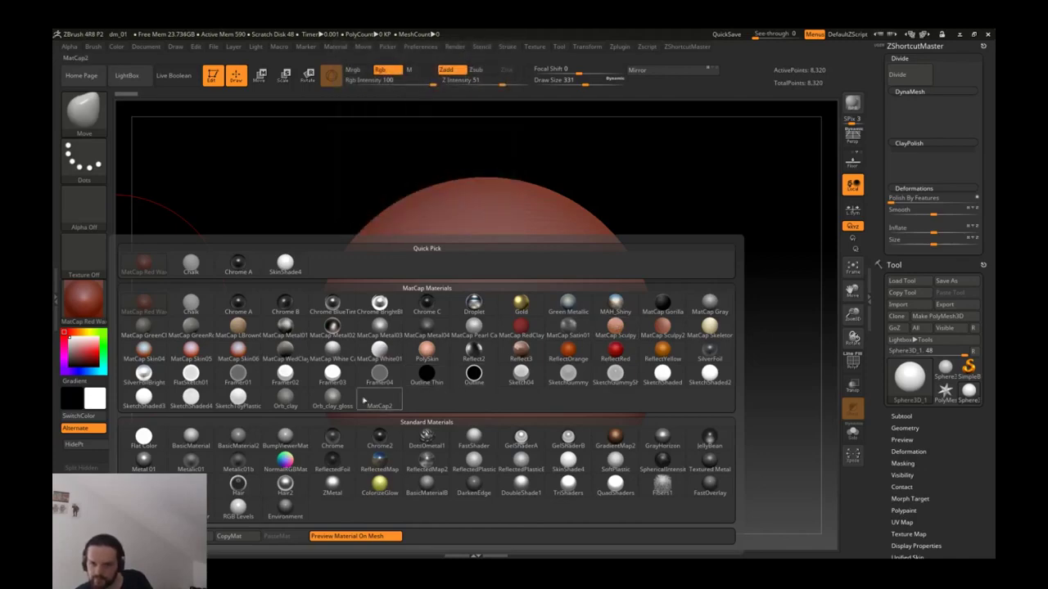
click(434, 352)
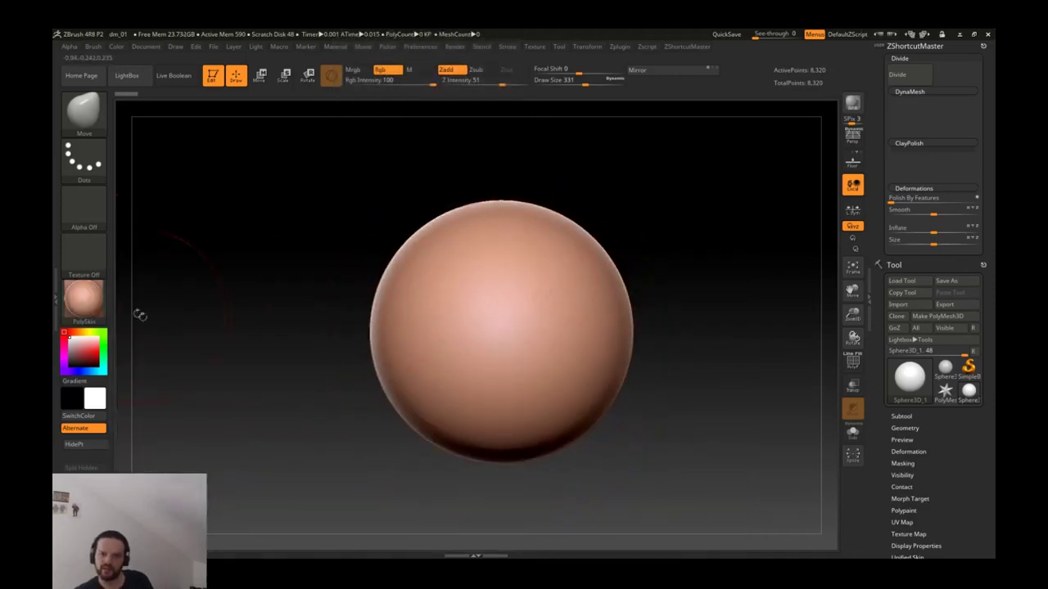
click(83, 299)
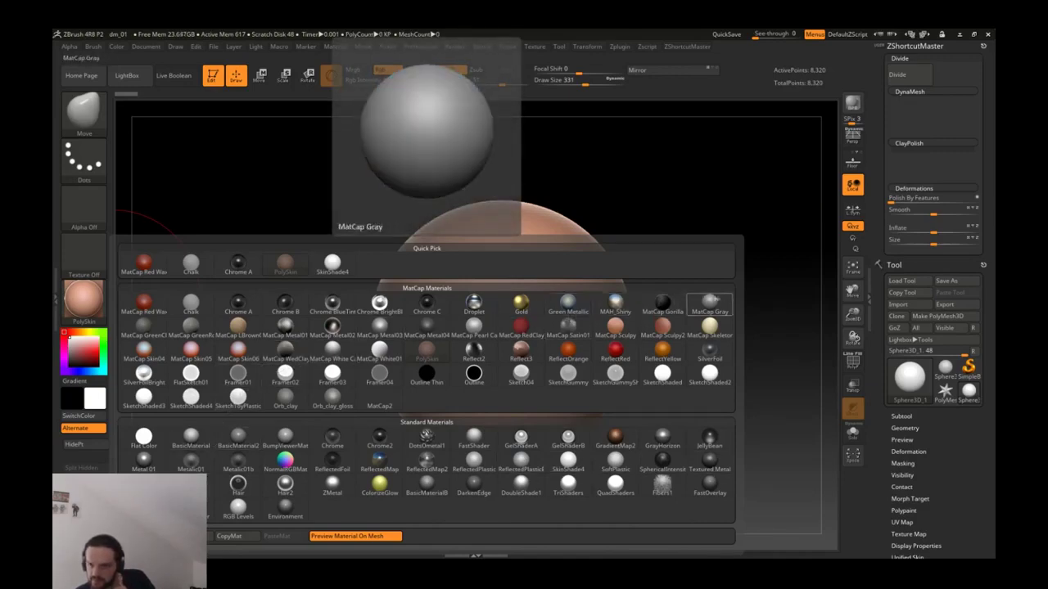
click(711, 304)
alt+drag(541, 323, 458, 133)
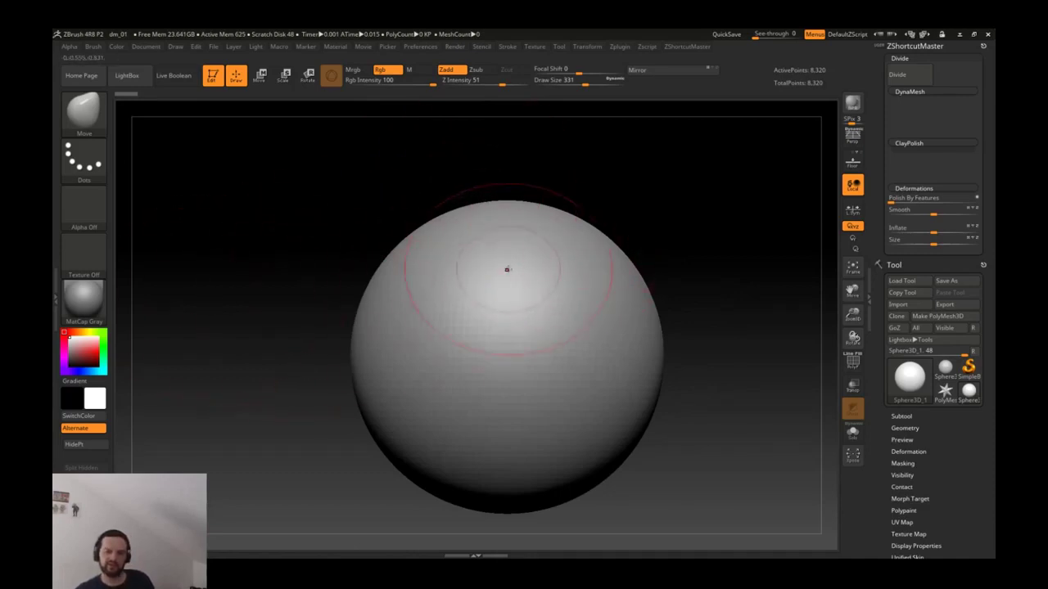
mouse_move(527, 241)
alt+mouse_down()
mouse_move(488, 260)
mouse_move(456, 254)
mouse_move(527, 263)
alt+mouse_up()
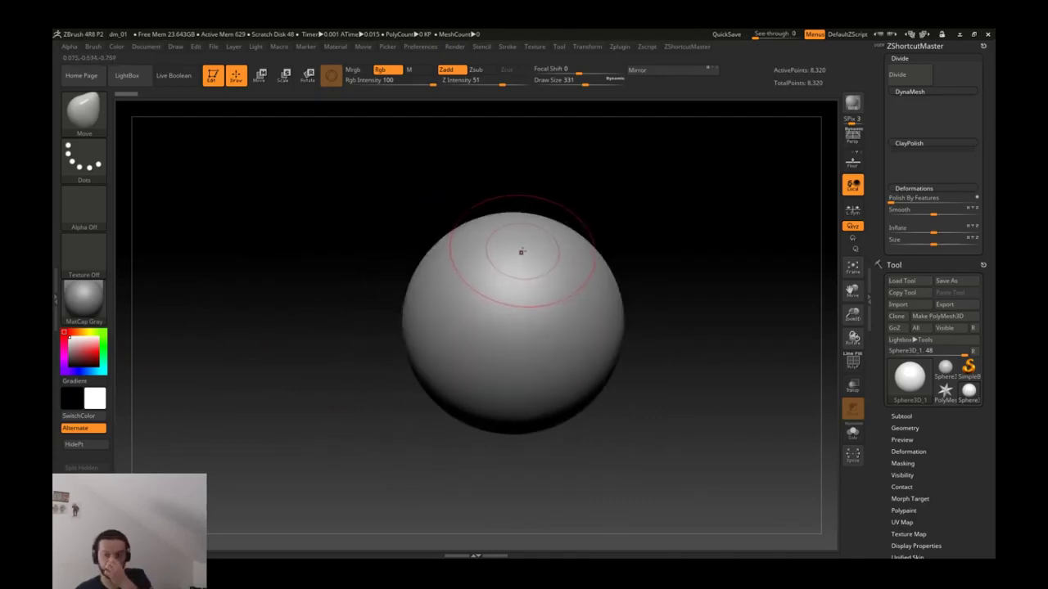
Step: Try a rectangular mask over the lower part of the primitive sphere and clear it
click(83, 296)
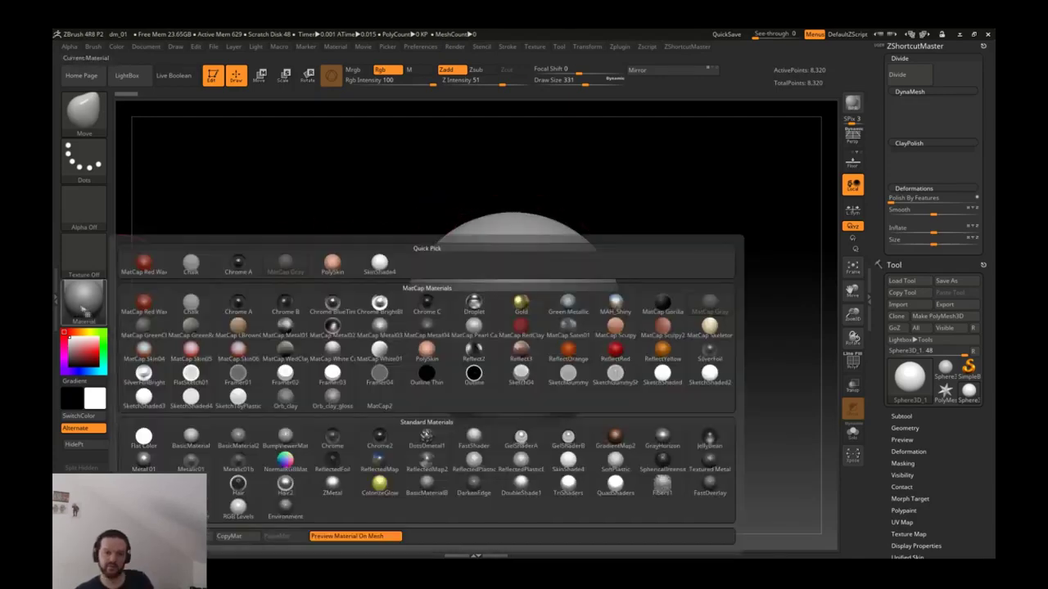
click(84, 297)
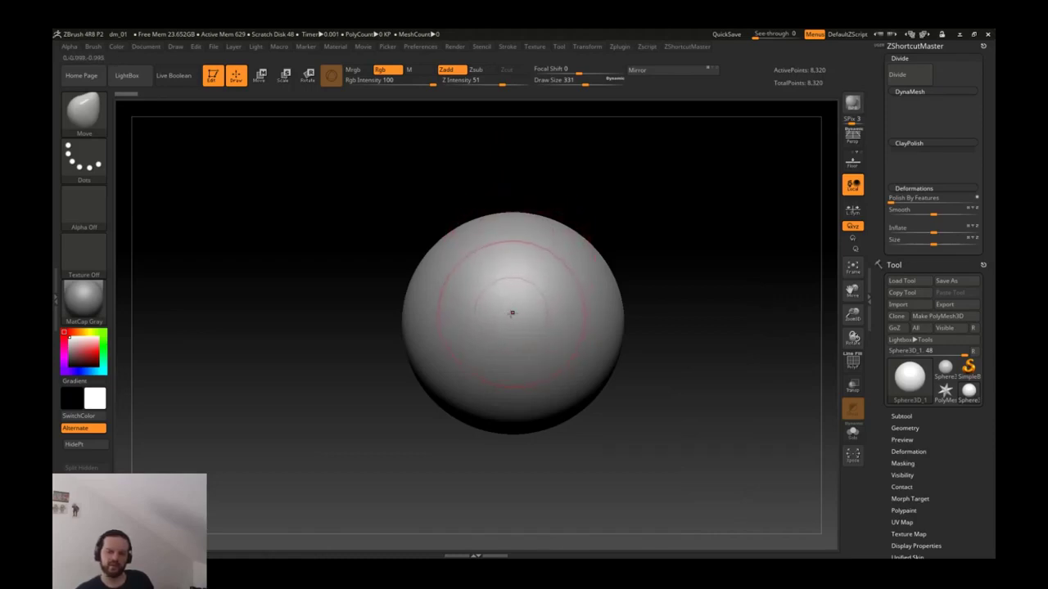
alt+right_drag(512, 291, 561, 305)
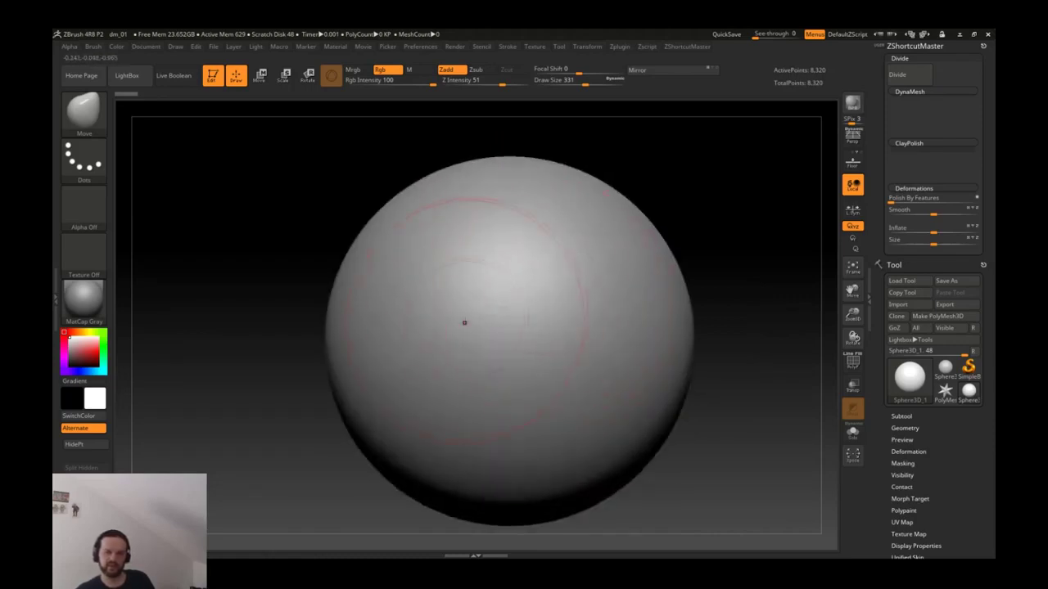
alt+right_drag(499, 311, 470, 284)
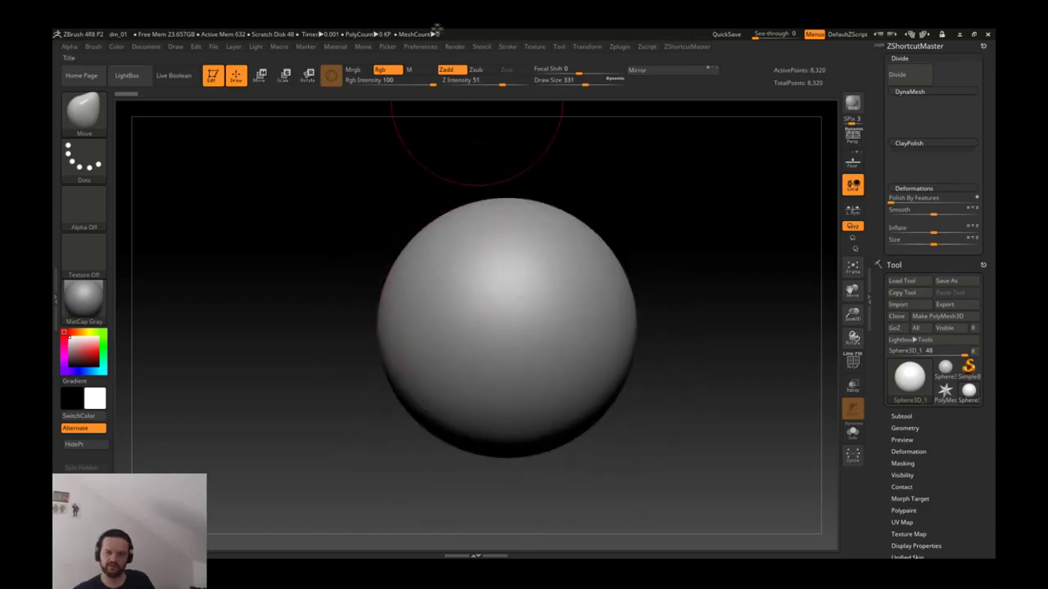
mouse_move(536, 277)
right_down()
mouse_move(547, 276)
mouse_move(534, 272)
right_up()
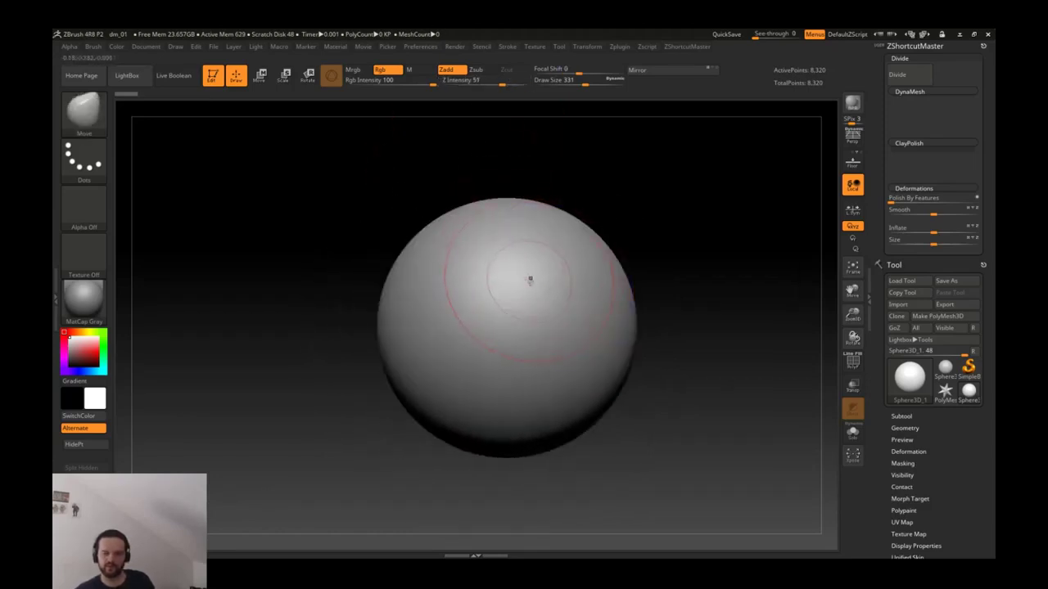
ctrl+drag(357, 323, 563, 483)
ctrl+click(683, 370)
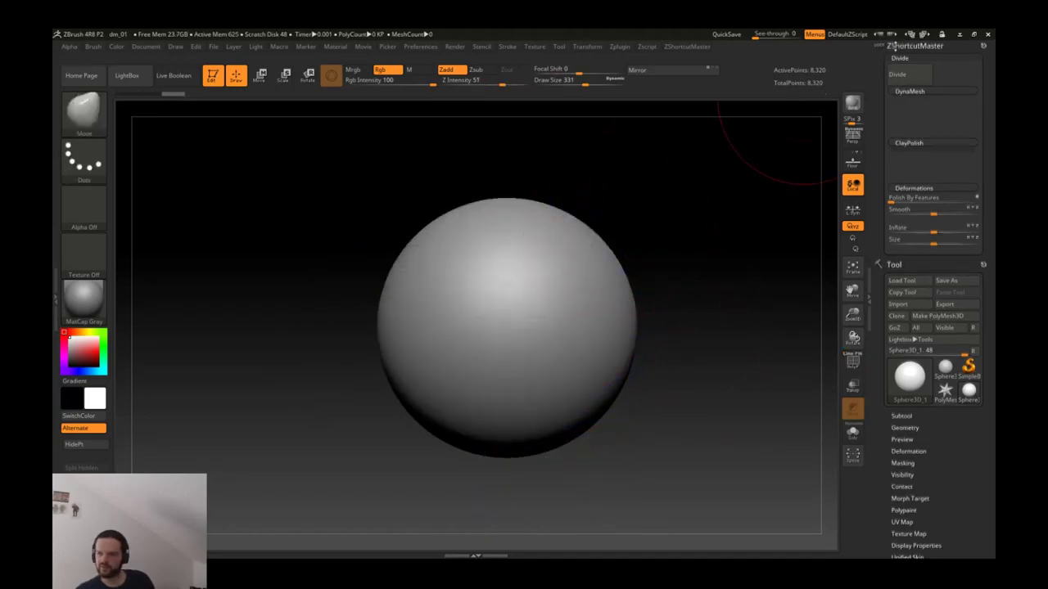
Step: Convert the sphere primitive into a PolyMesh3D and check its wireframe
click(914, 46)
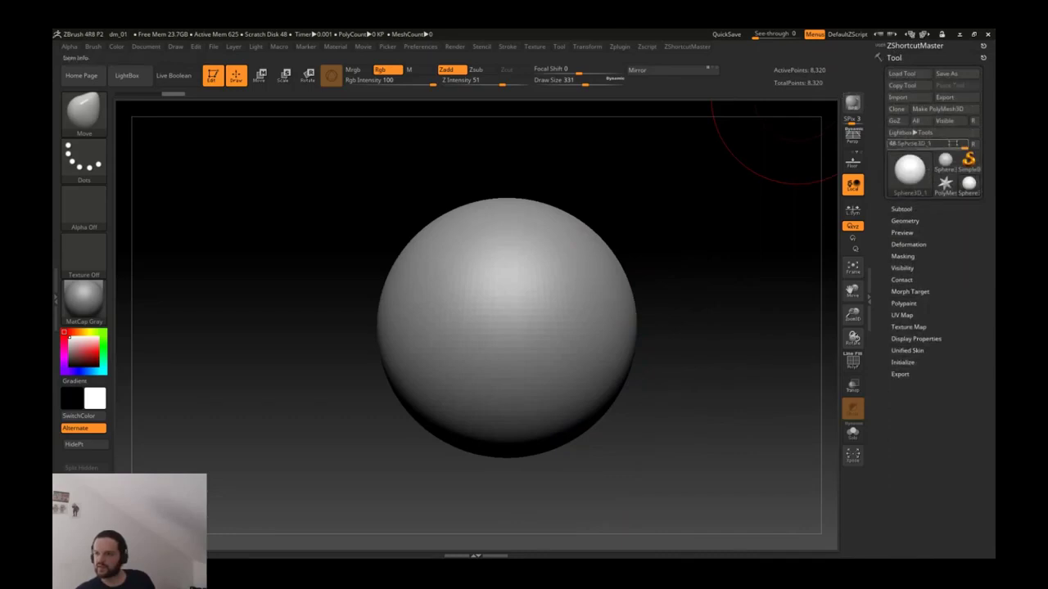
click(937, 109)
mouse_move(596, 271)
alt+mouse_down()
mouse_move(666, 235)
mouse_move(538, 201)
mouse_move(553, 280)
alt+mouse_up()
key(shift+f)
key(shift+f)
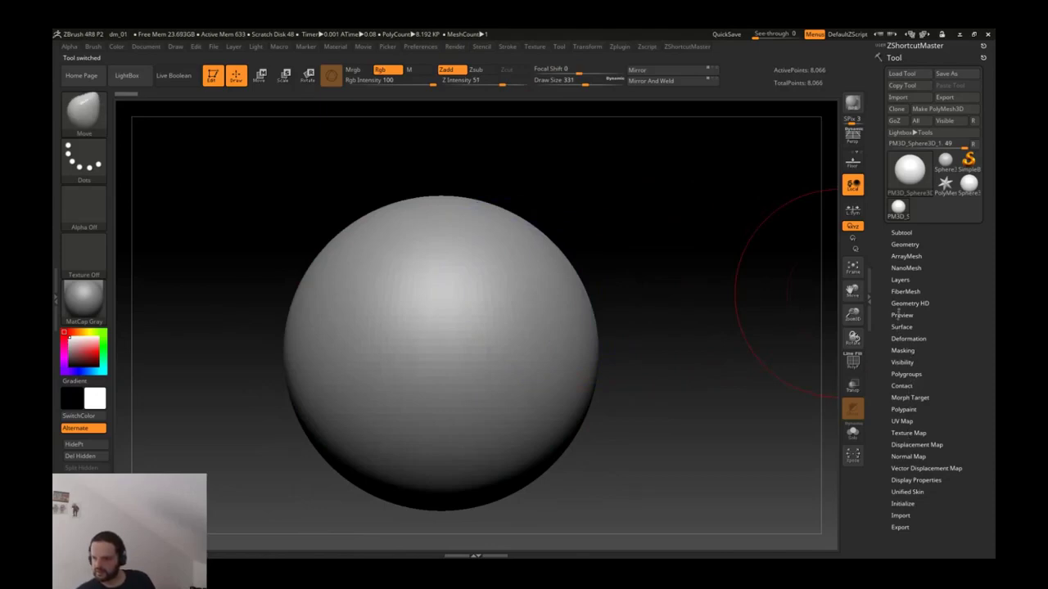
Step: Enable DynaMesh on the sphere at resolution 128 and remesh it at resolution 64
click(904, 244)
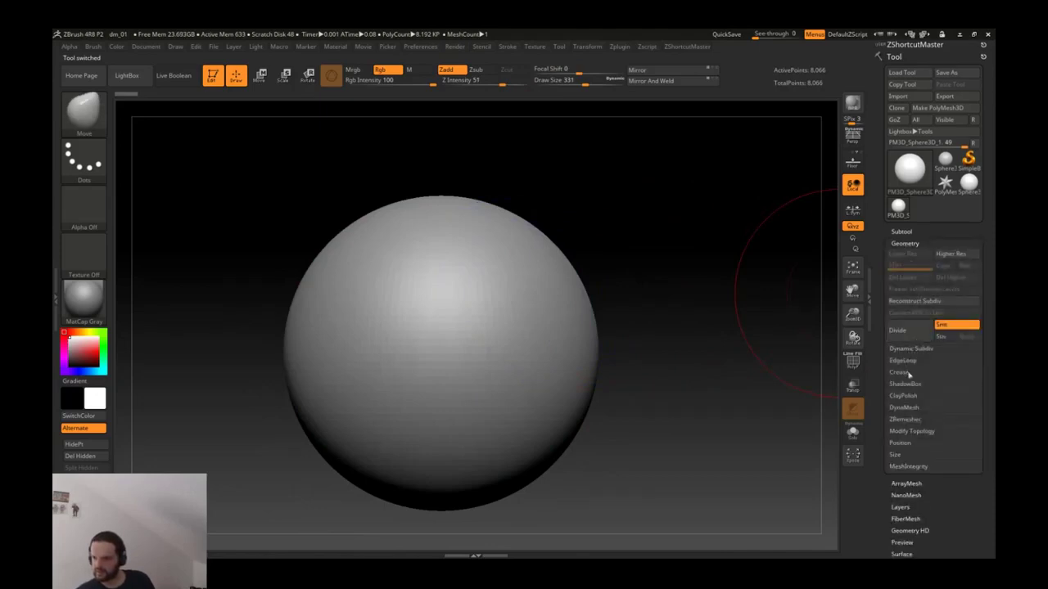
click(904, 408)
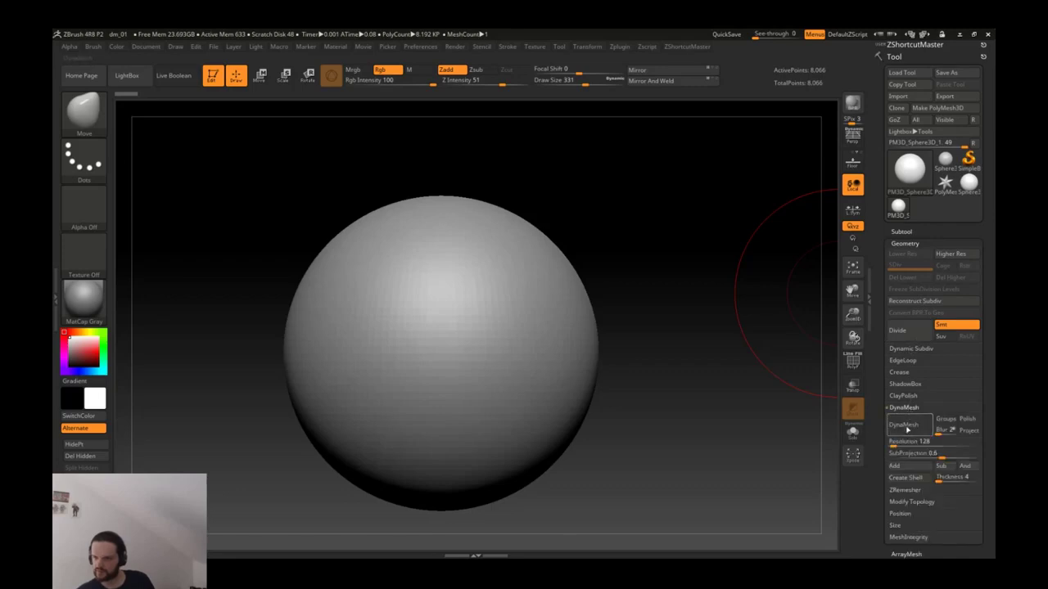
click(904, 425)
key(shift+f)
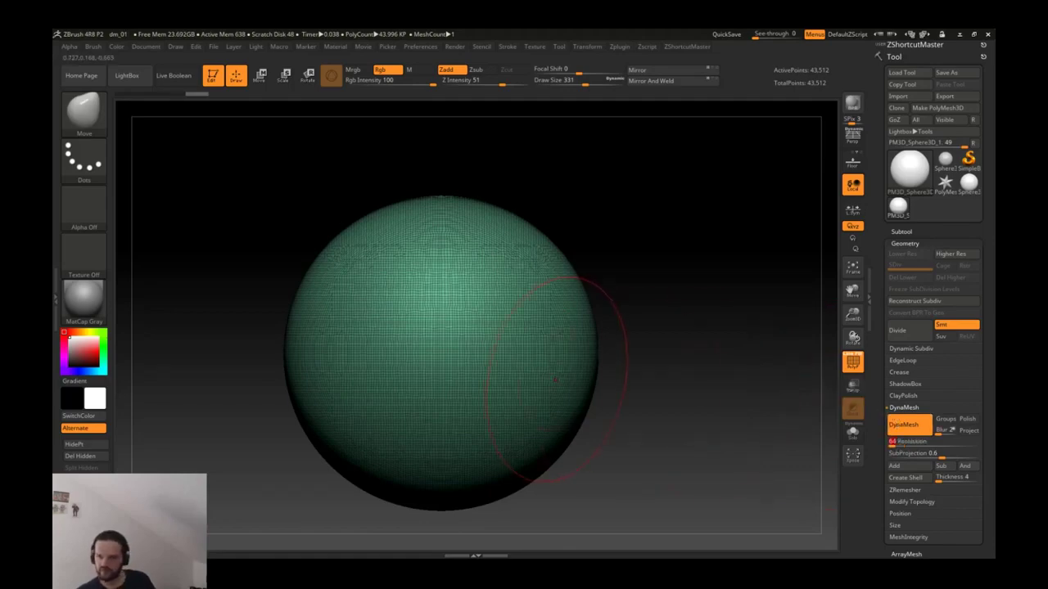
ctrl+drag(650, 369, 646, 400)
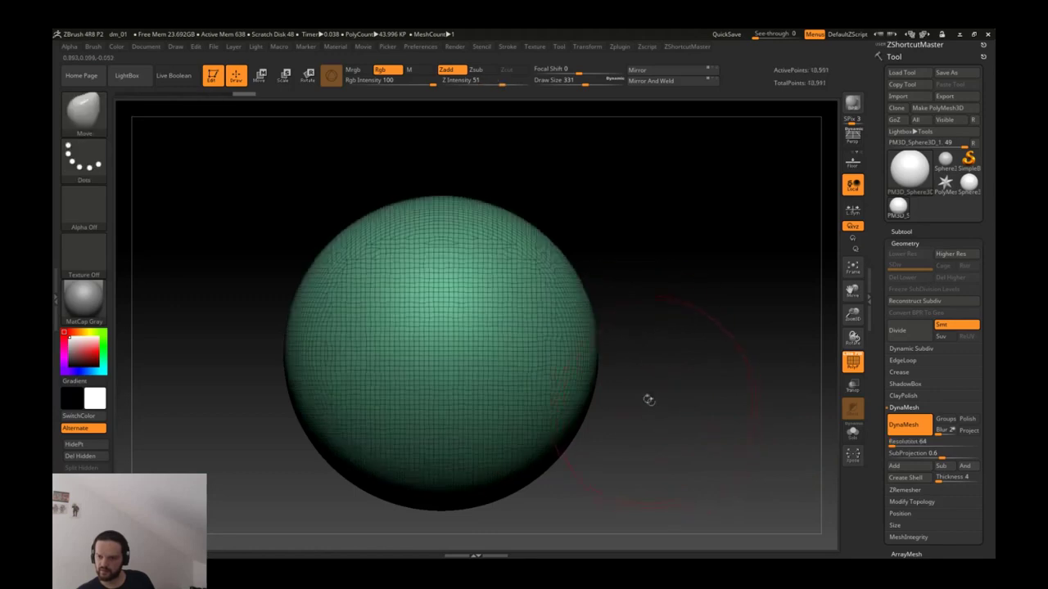
key(shift+f)
mouse_move(412, 275)
ctrl+right_down()
mouse_move(358, 304)
mouse_move(270, 315)
mouse_move(432, 305)
mouse_move(436, 330)
ctrl+right_up()
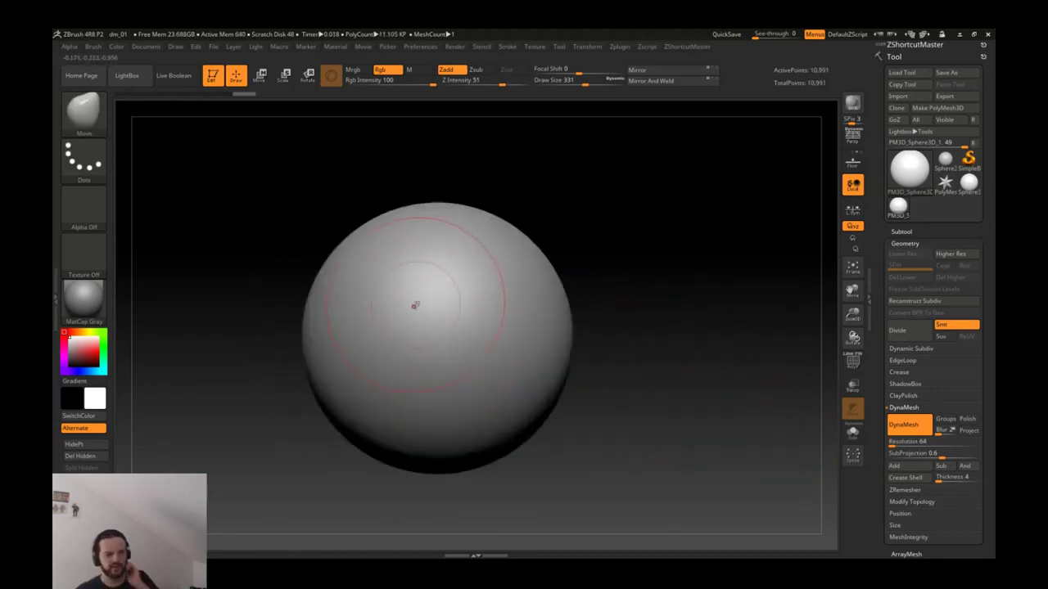
Step: Clear a trial rectangular mask and mask the lower-left quarter of the sphere again
ctrl+drag(283, 336, 451, 505)
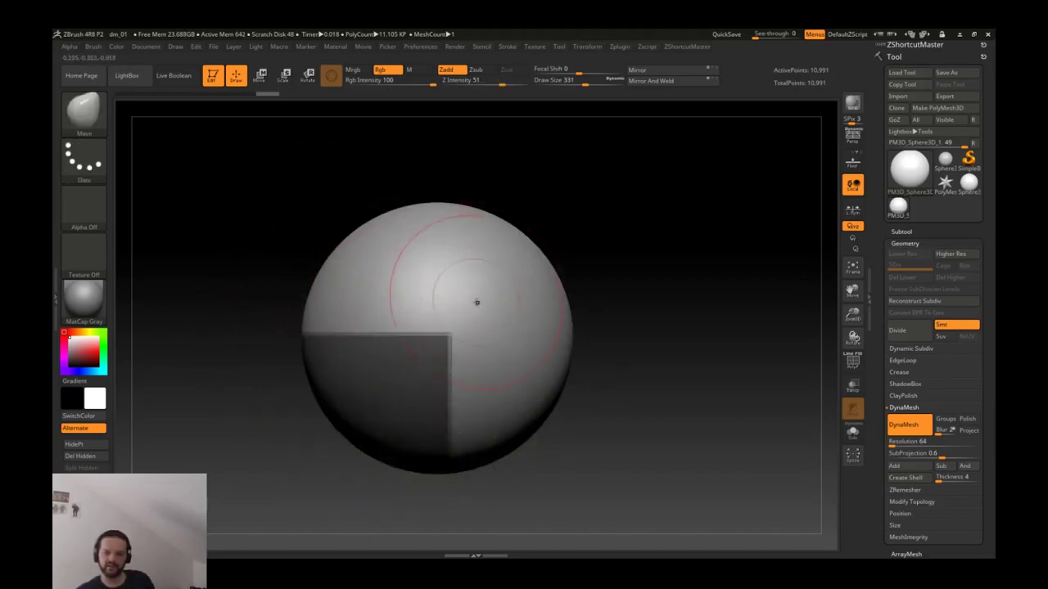
ctrl+click(622, 232)
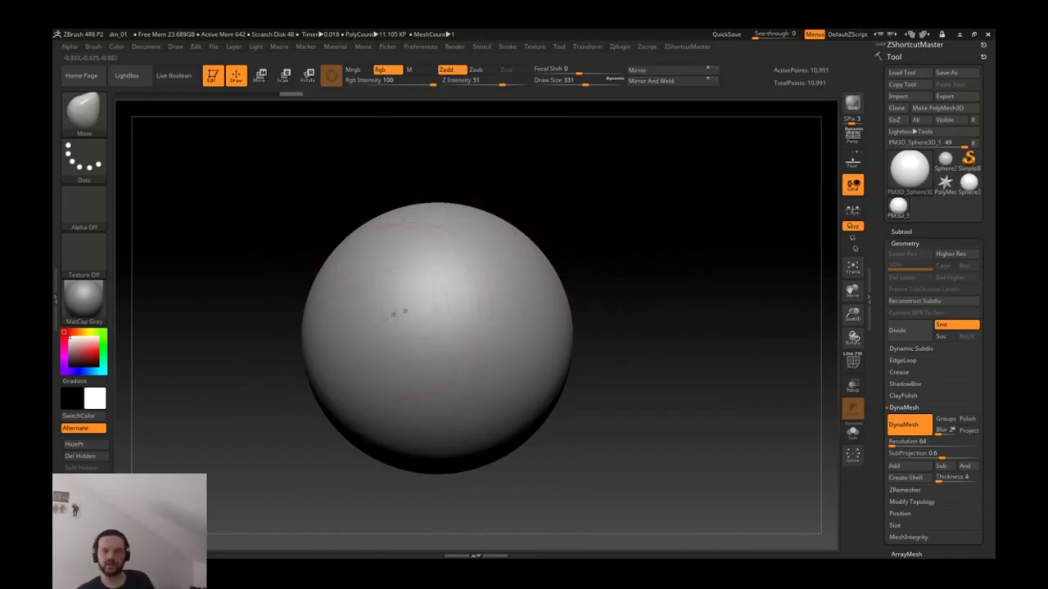
ctrl+drag(295, 344, 468, 500)
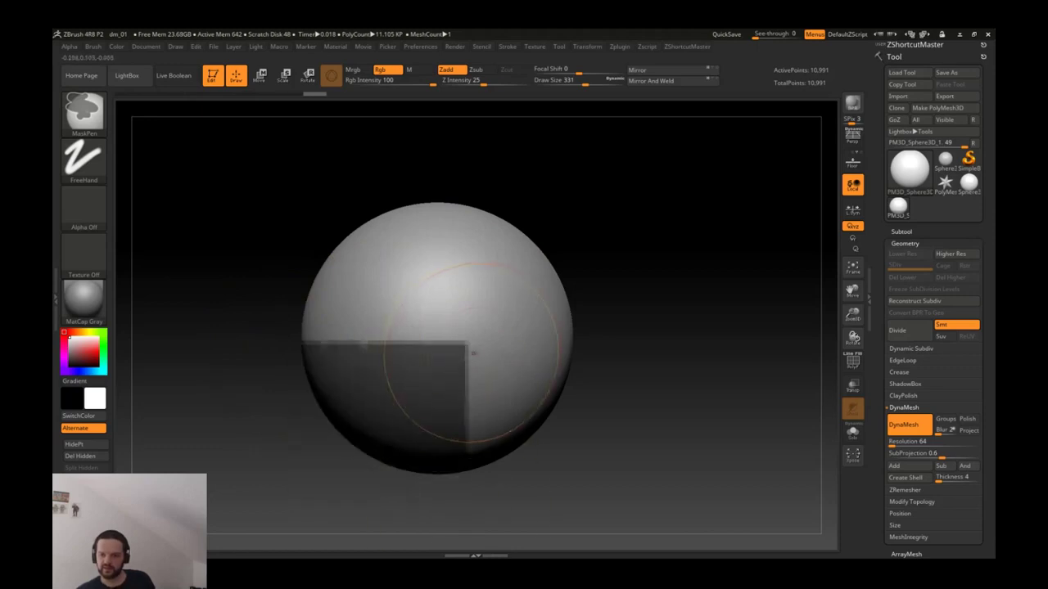
Step: Soften the edges of the sphere's rectangular mask and invert it so only the lower-left quarter stays editable
ctrl+click(473, 315)
ctrl+click(473, 352)
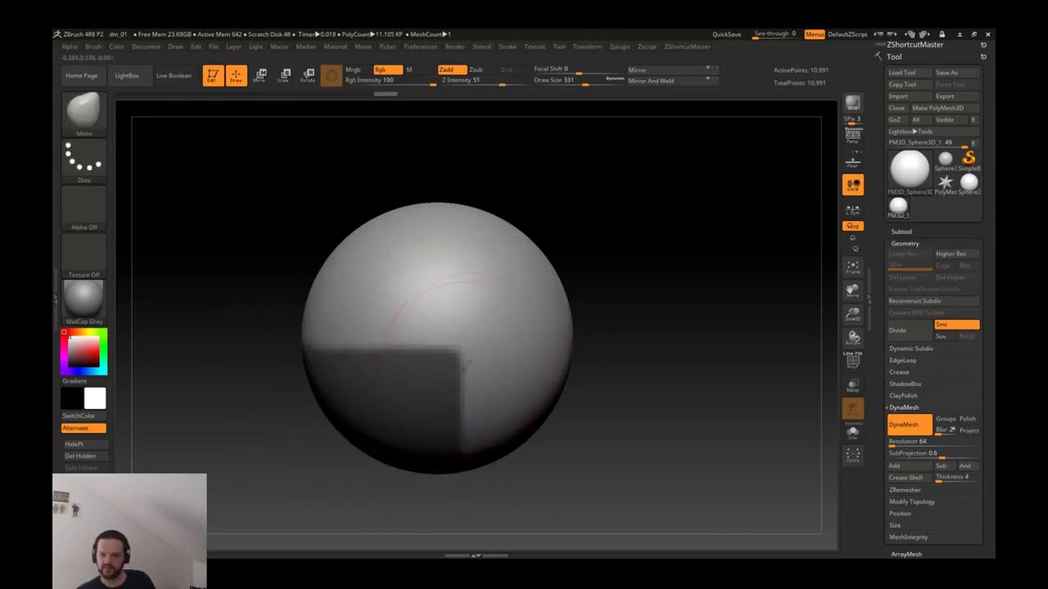
ctrl+click(585, 261)
Step: Bring up the Move gizmo on the partly masked sphere and return to Draw mode
key(w)
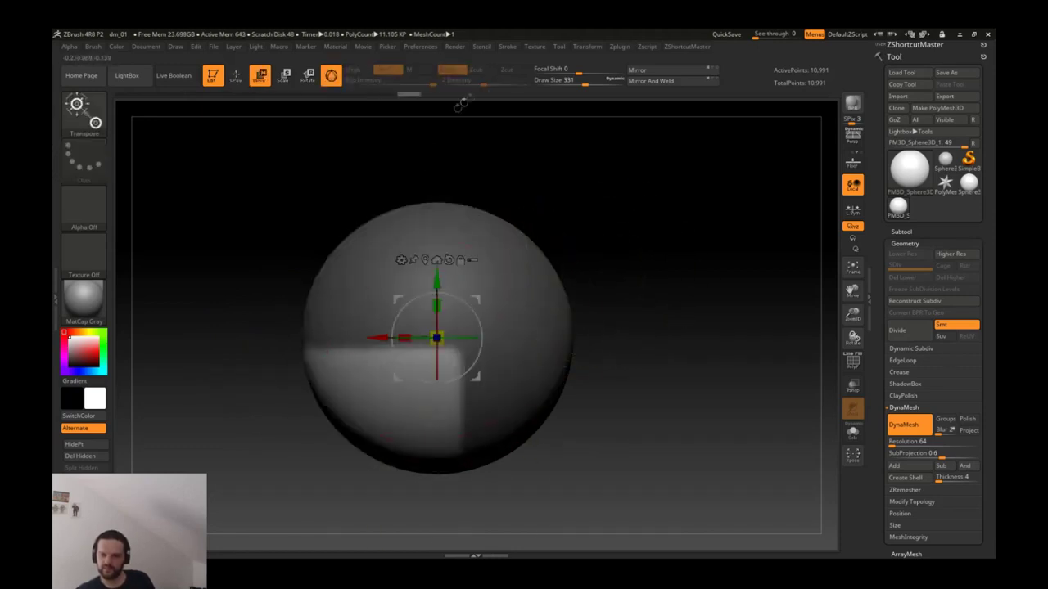
click(578, 47)
click(600, 71)
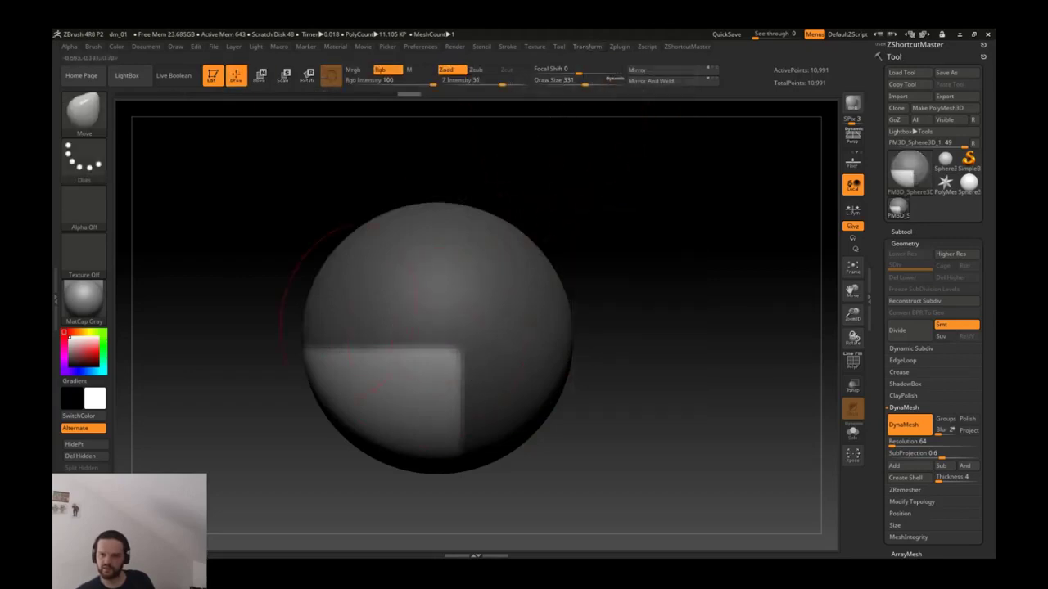
Step: Switch the Move mode manipulator on the masked sphere from the Gizmo to the Transpose line
key(w)
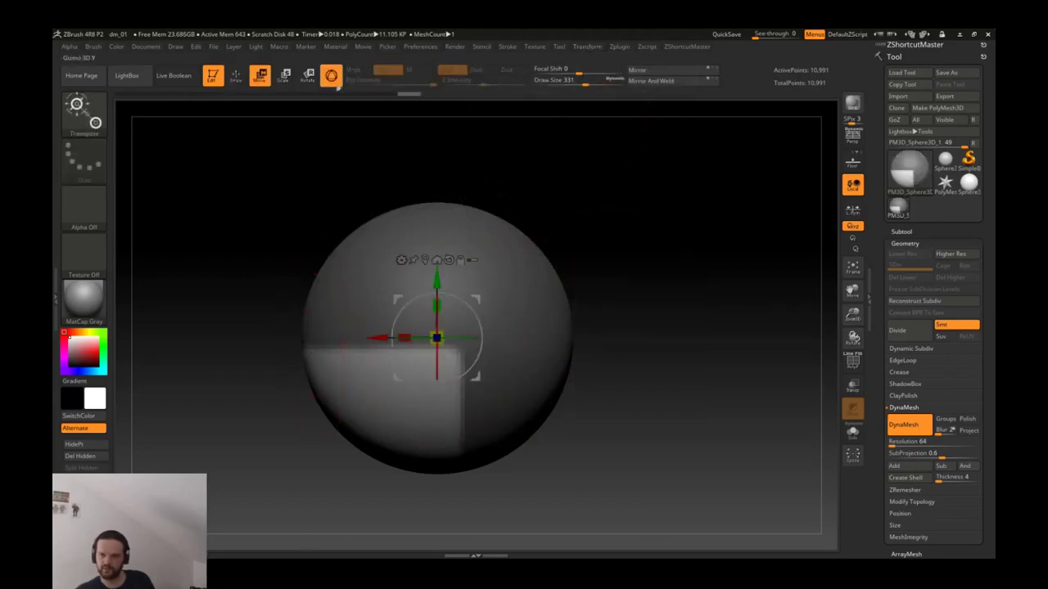
click(337, 81)
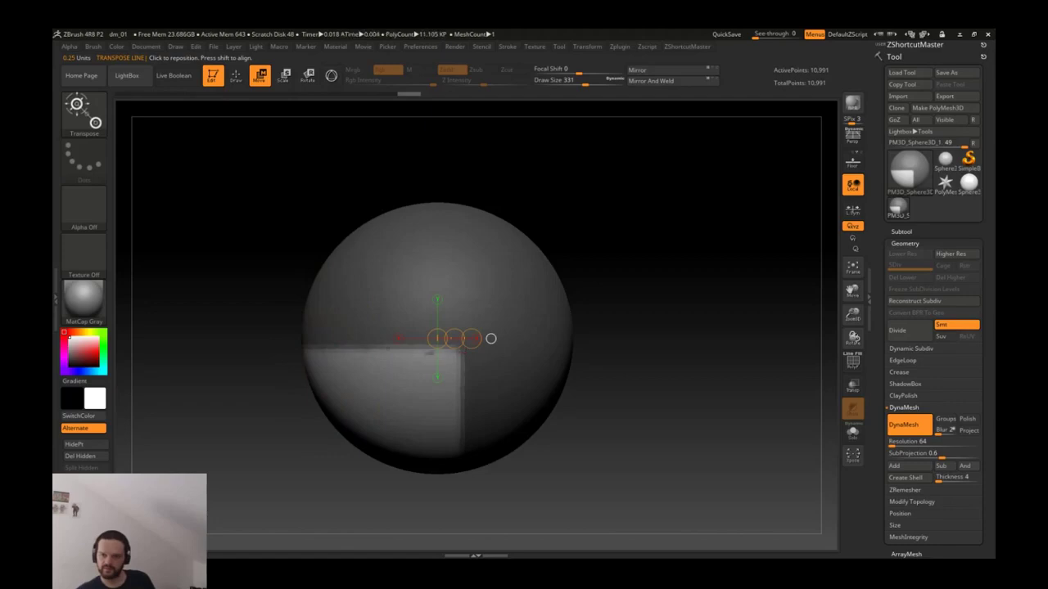
Step: Try to form a jaw by moving and rotating the sphere's unmasked quarter with Transpose, clearing the mask and remeshing
mouse_move(306, 345)
mouse_down()
mouse_move(455, 344)
mouse_move(434, 401)
mouse_move(411, 420)
mouse_up()
key(r)
key(ctrl+z)
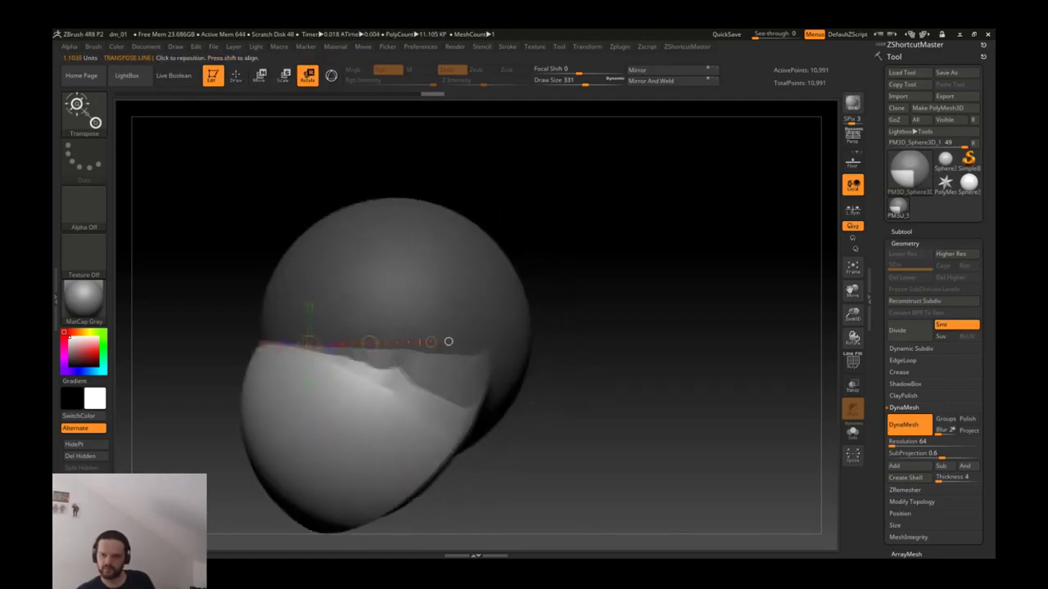
key(ctrl+shift+z)
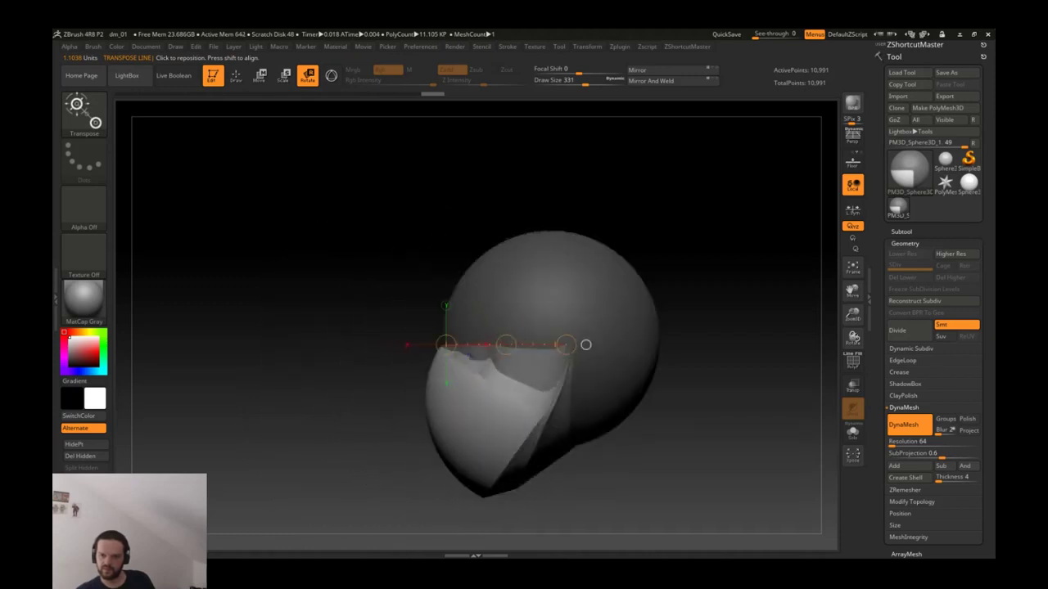
key(ctrl+shift+a)
key(q)
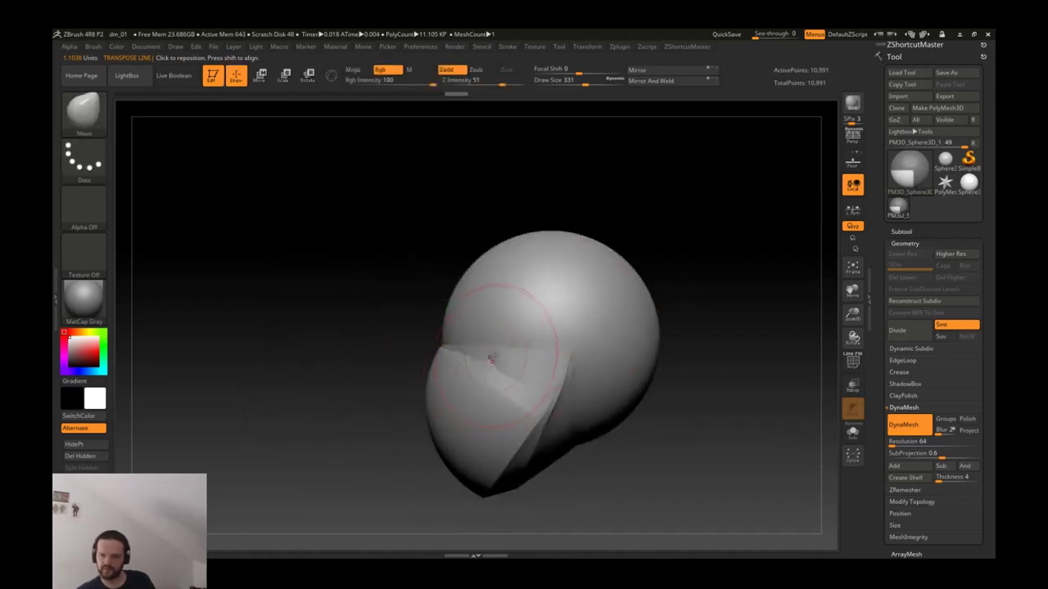
key(ctrl+z)
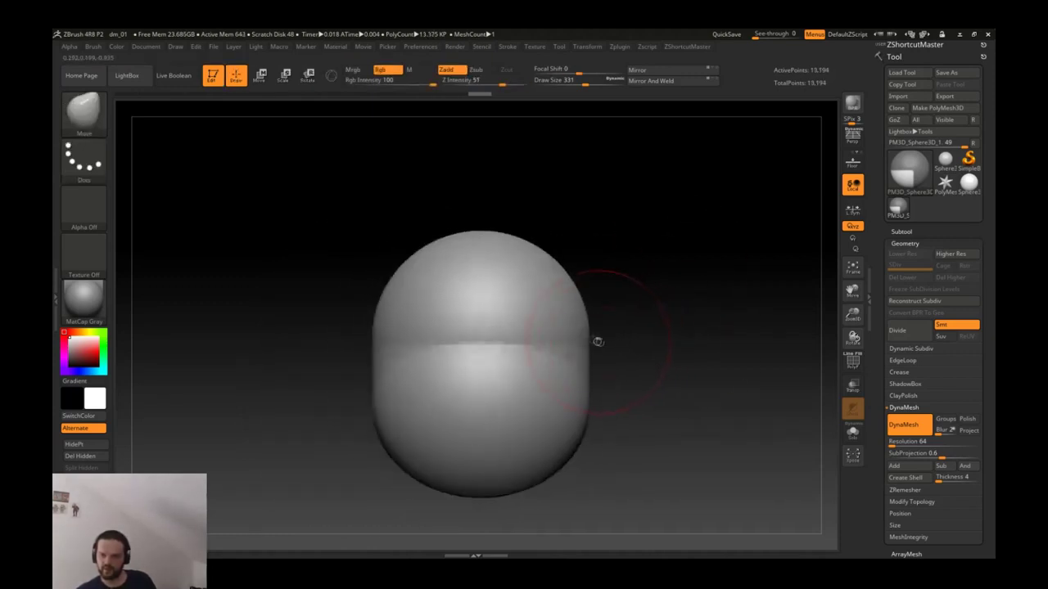
Step: Try to narrow the head form in width with the Transpose line
key(w)
drag(429, 320, 575, 320)
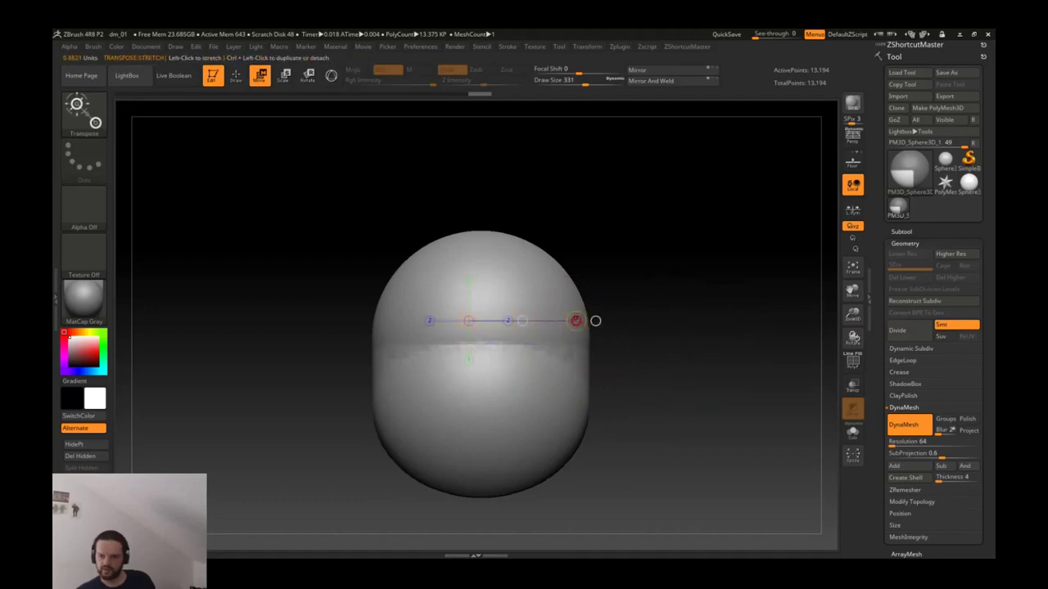
drag(511, 300, 590, 331)
Step: Undo the narrowing, the jaw shaping and the earlier mask back to the plain unmasked sphere
key(ctrl+z)
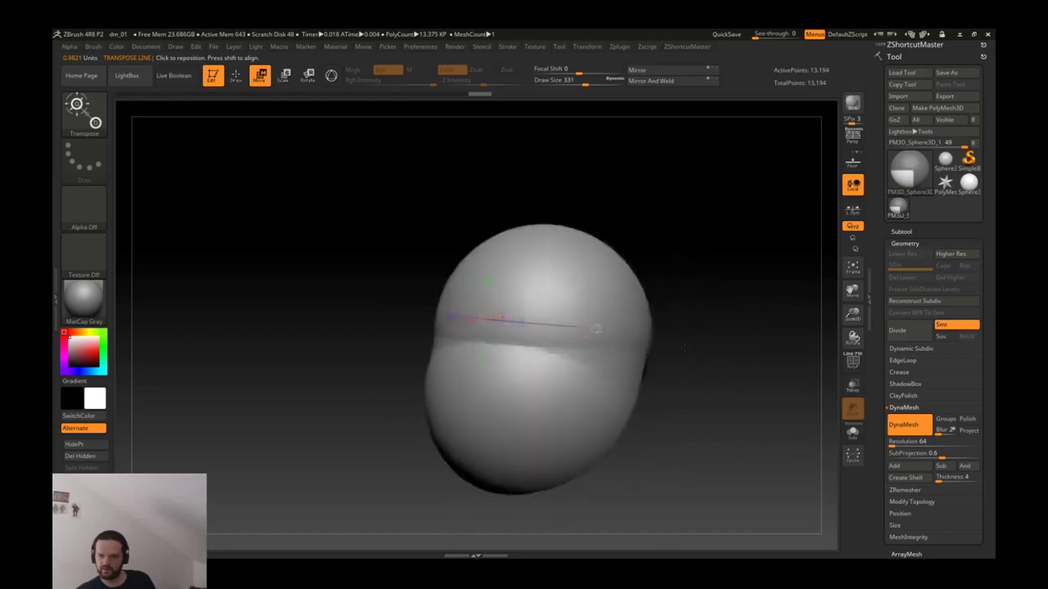
key(ctrl+z)
key(ctrl+z)
key(ctrl+z)
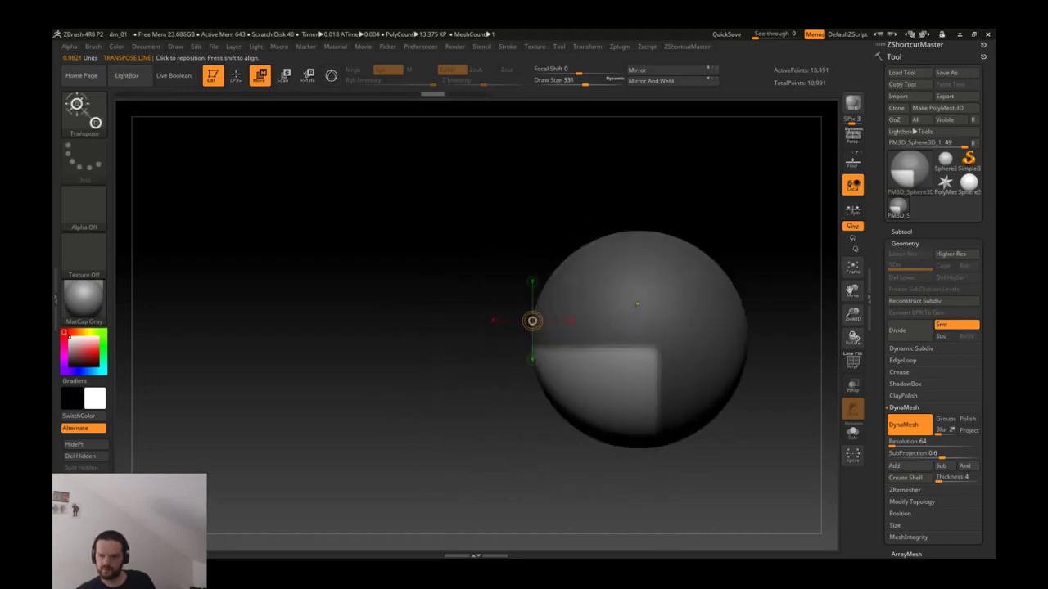
key(q)
key(ctrl+z)
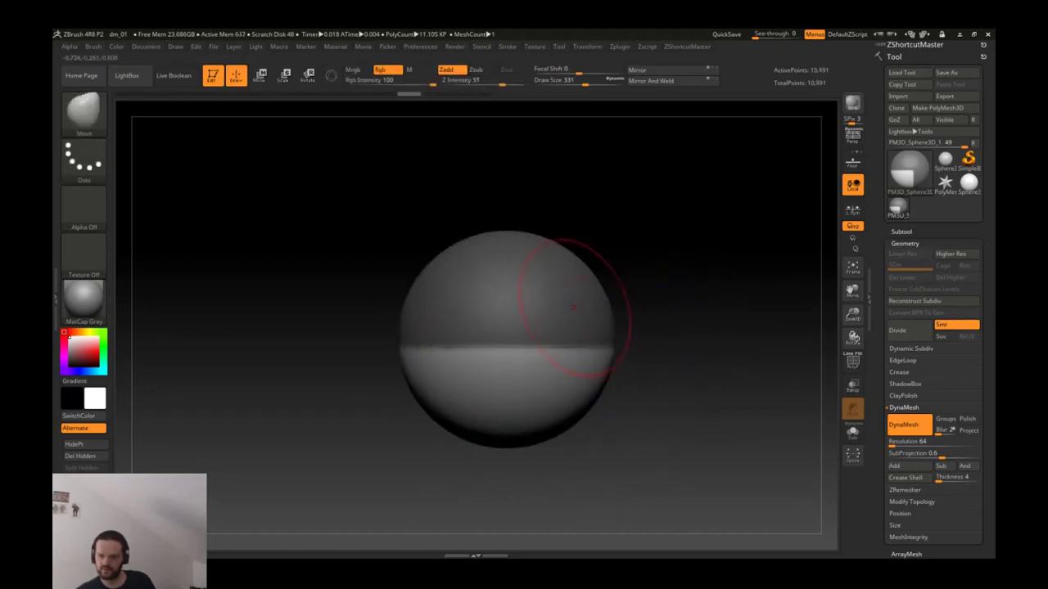
key(ctrl+z)
key(ctrl+z)
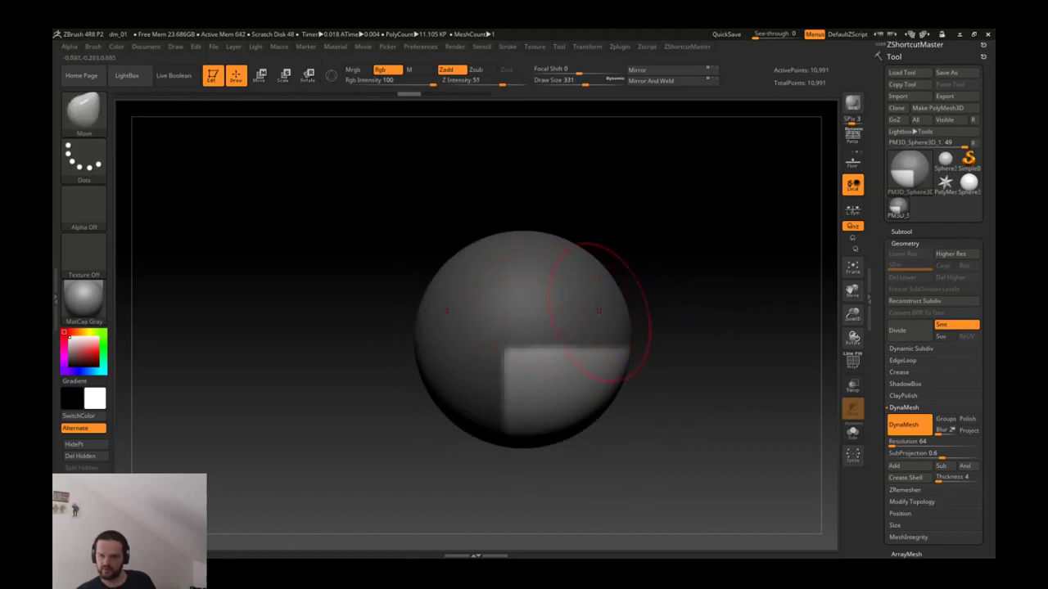
key(ctrl+z)
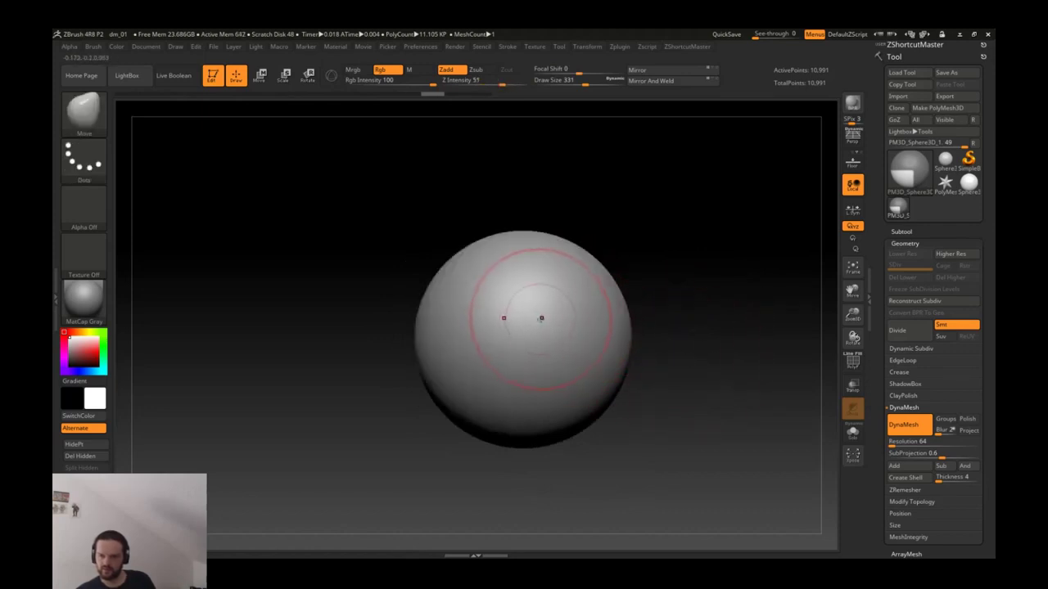
key(ctrl+z)
key(ctrl+z)
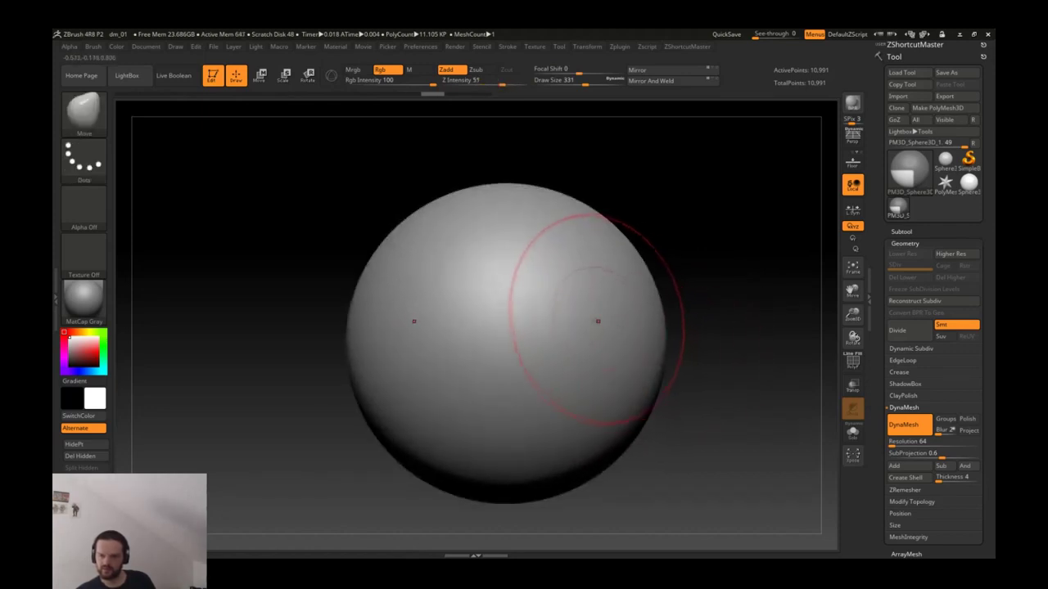
key(ctrl+z)
key(ctrl+z)
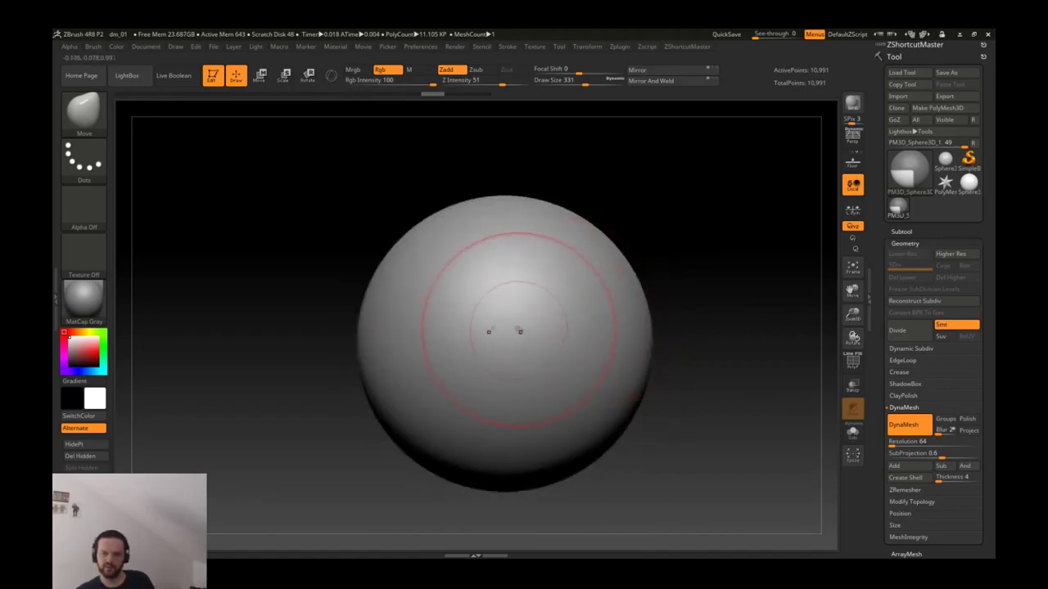
key(ctrl+z)
key(ctrl+z)
key(shift+f)
key(shift+f)
key(ctrl+z)
Step: Mask the sphere's lower front quarter in side view, invert the mask, and move and rotate the free quarter outward and down as a jaw
ctrl+drag(455, 341, 652, 512)
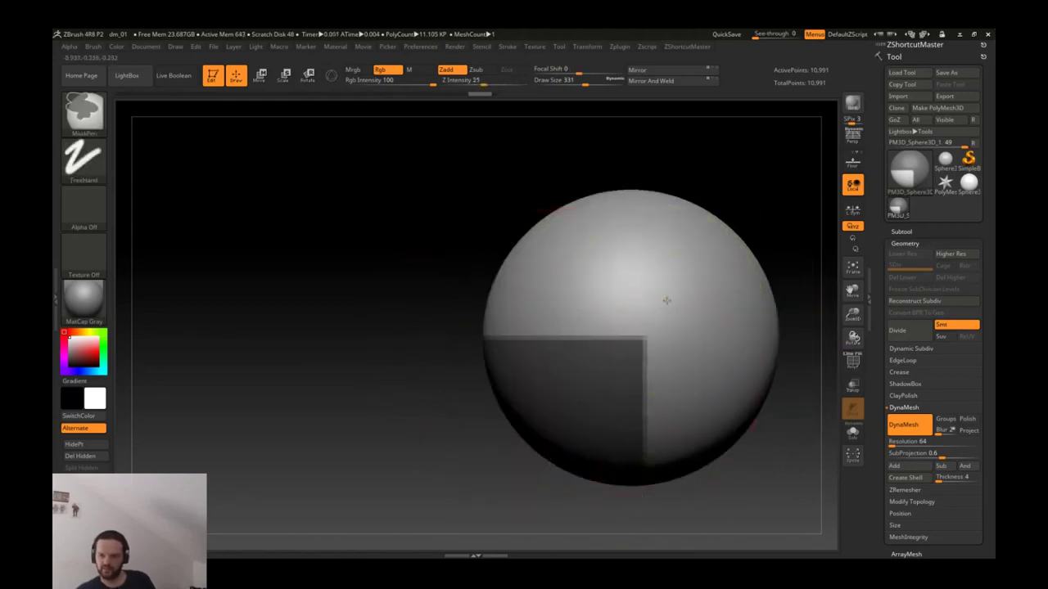
ctrl+click(444, 304)
key(w)
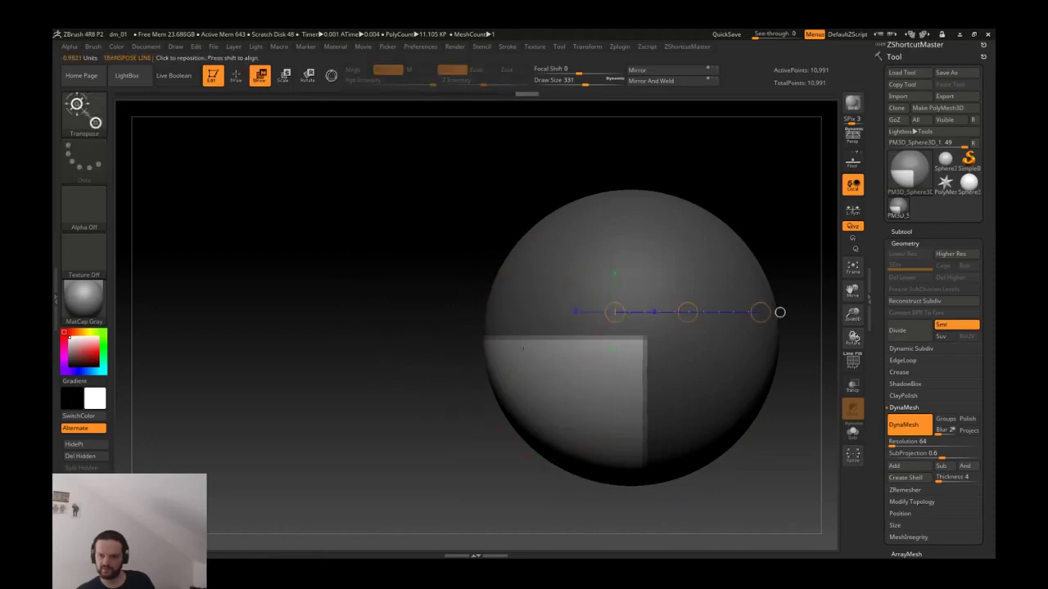
drag(564, 350, 586, 426)
key(r)
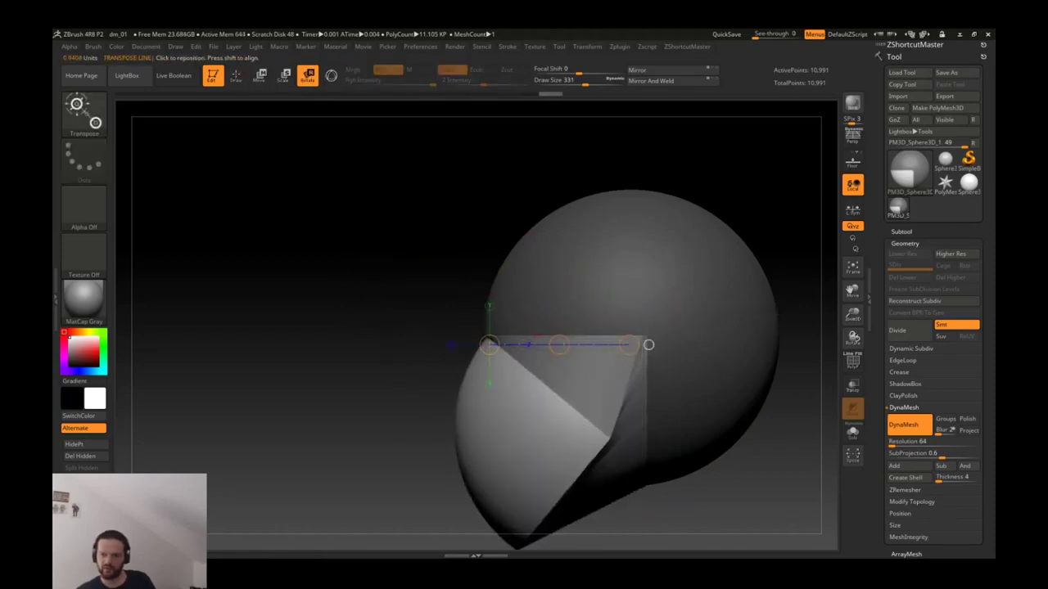
key(q)
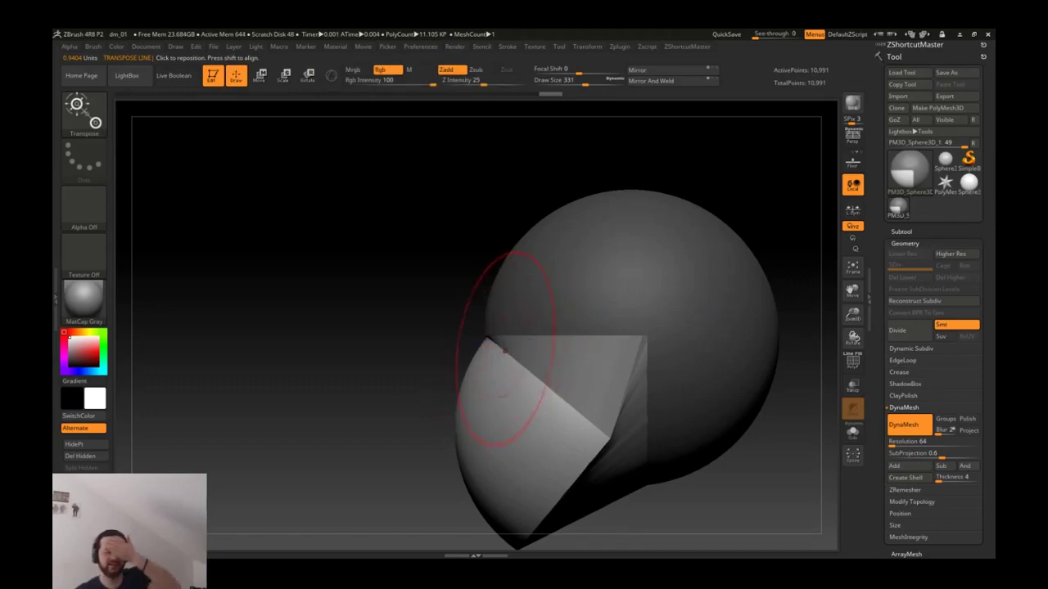
Step: Smooth the seam between skull and jaw, narrow the head with the Transpose line and undo the excess narrowing
mouse_move(563, 326)
shift+mouse_down()
mouse_move(659, 331)
mouse_move(598, 327)
shift+mouse_up()
key(w)
mouse_move(352, 312)
mouse_down()
mouse_move(653, 314)
mouse_move(704, 294)
mouse_up()
key(ctrl+z)
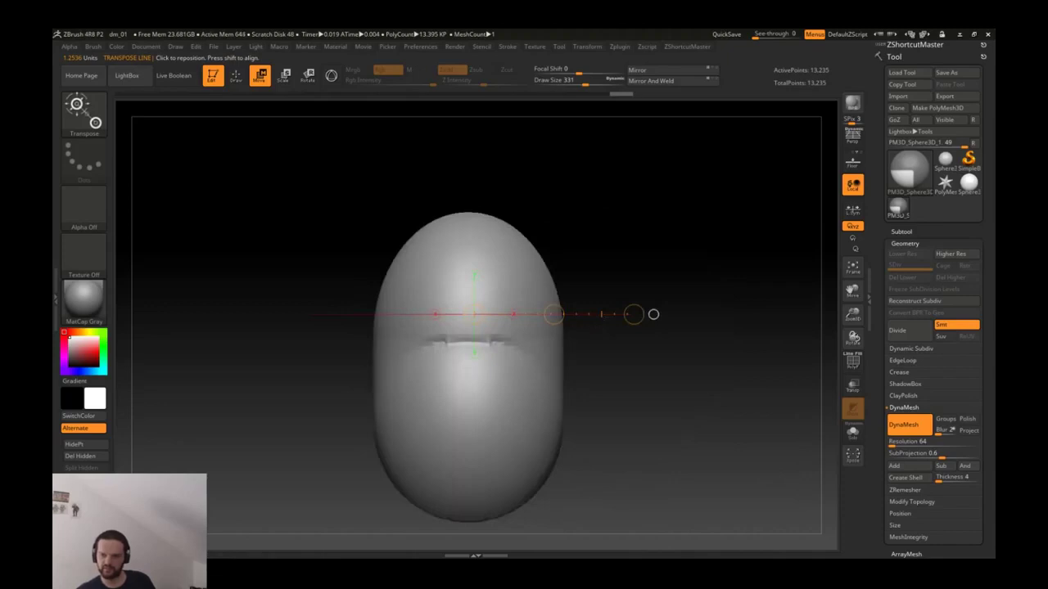
key(ctrl+z)
key(q)
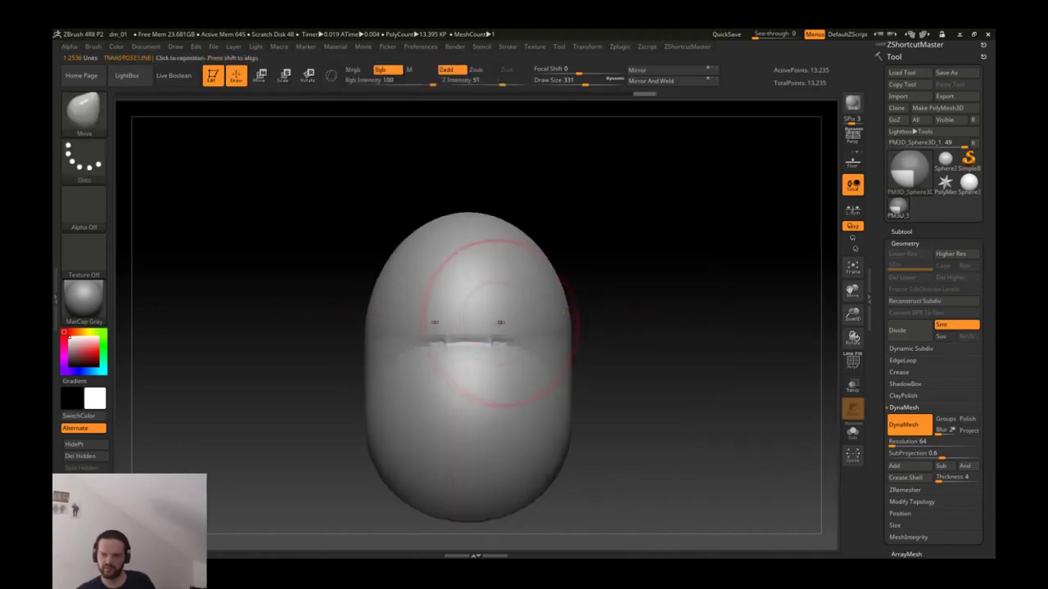
Step: Remesh the head and flatten the centre of the face from forehead to chin with the hPolish brush
key(b)
key(m)
key(v)
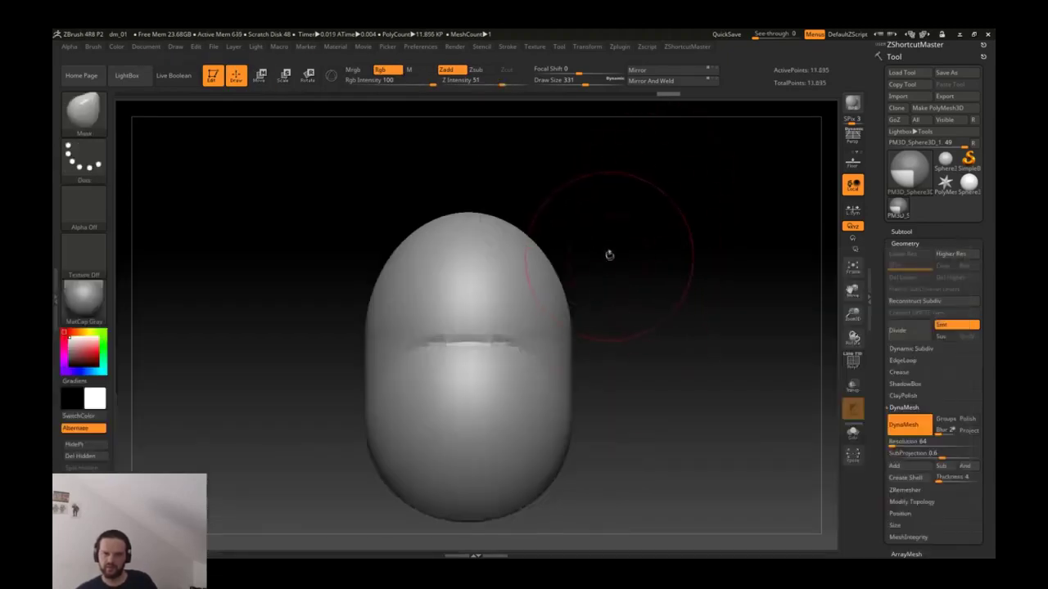
key(b)
key(h)
key(p)
mouse_move(494, 269)
mouse_down()
mouse_move(420, 304)
mouse_move(458, 327)
mouse_move(495, 307)
mouse_move(467, 340)
mouse_move(467, 468)
mouse_up()
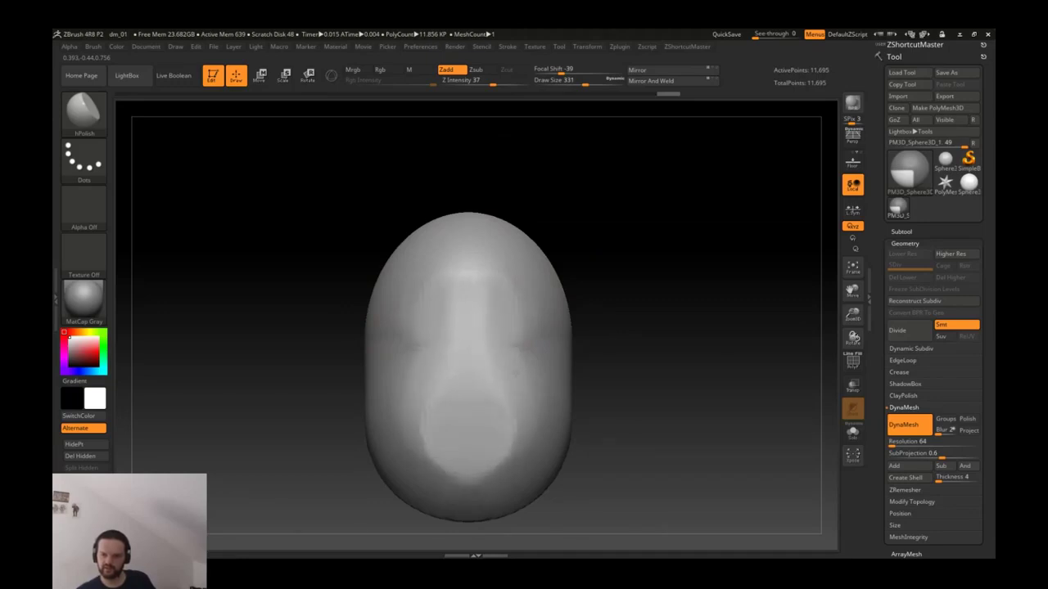
Step: Even out the seam and extend the flat face plane into one continuous vertical strip with hPolish
mouse_move(524, 344)
mouse_down()
mouse_move(480, 362)
mouse_move(533, 358)
mouse_up()
key(b)
key(h)
key(p)
mouse_move(467, 409)
mouse_down()
mouse_move(467, 483)
mouse_move(489, 336)
mouse_up()
mouse_move(421, 401)
mouse_down()
mouse_move(519, 352)
mouse_move(487, 267)
mouse_up()
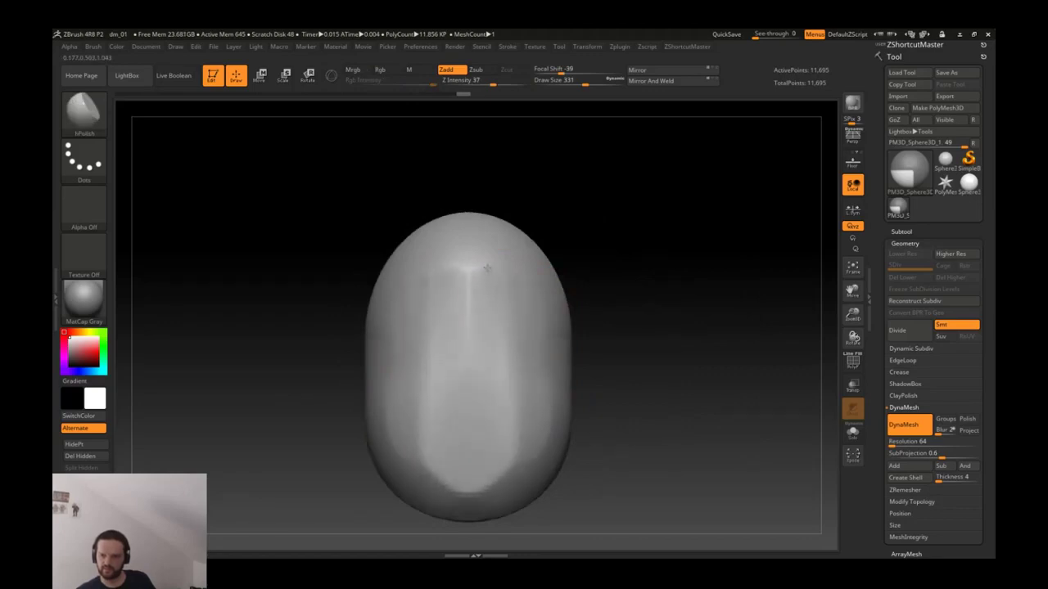
Step: Remesh the head and widen the flat face plane with hPolish at draw size 408
ctrl+drag(643, 363, 446, 270)
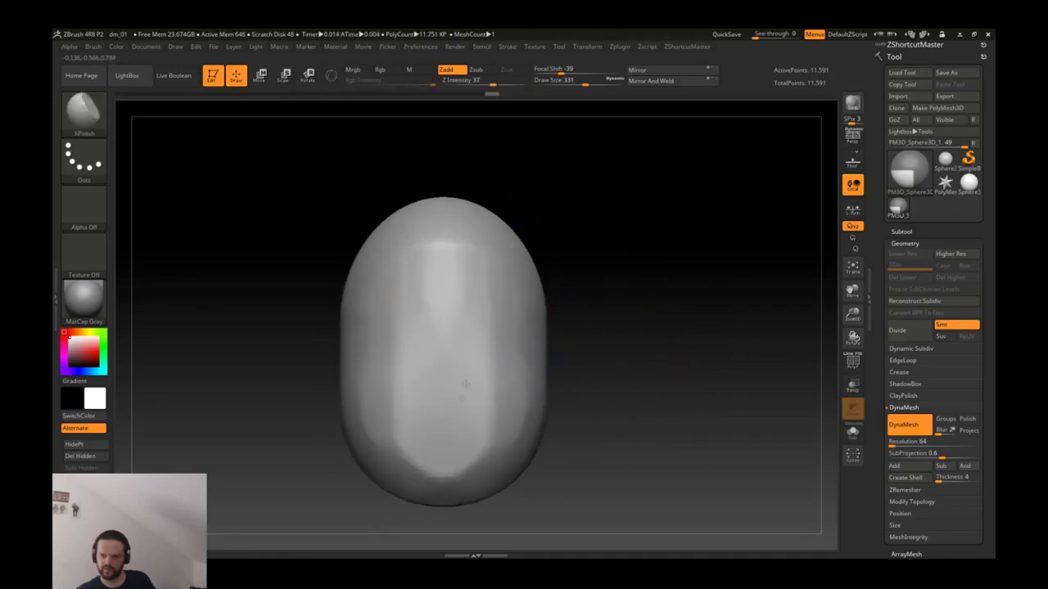
mouse_move(492, 446)
mouse_down()
mouse_move(500, 406)
mouse_move(472, 468)
mouse_move(464, 410)
mouse_move(467, 311)
mouse_up()
mouse_move(468, 347)
mouse_down()
mouse_move(446, 262)
mouse_move(449, 276)
mouse_up()
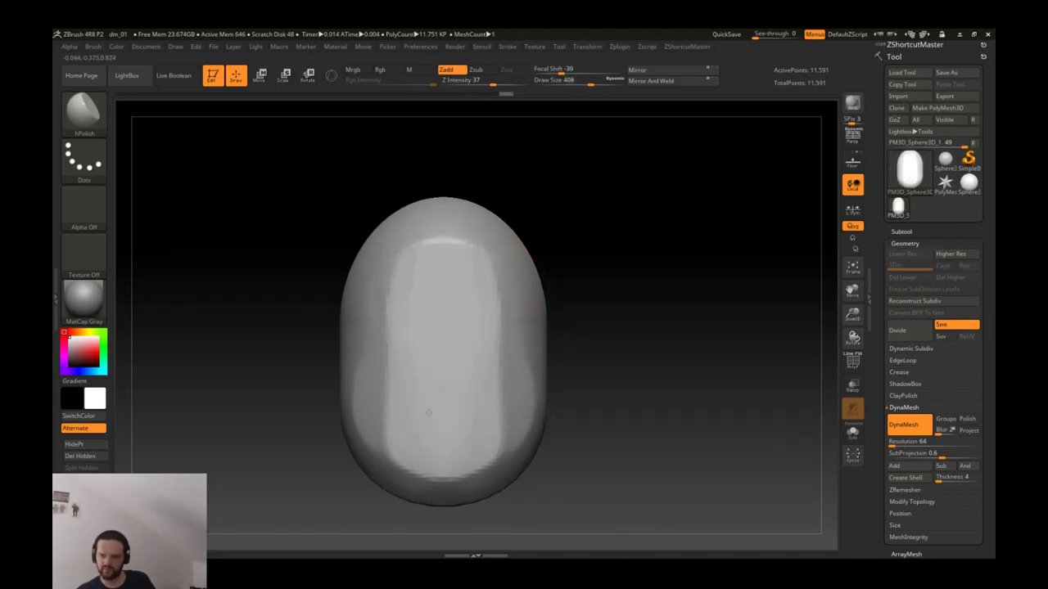
Step: Reset all brushes to their defaults and refine the edges of the flat face plane
key(b)
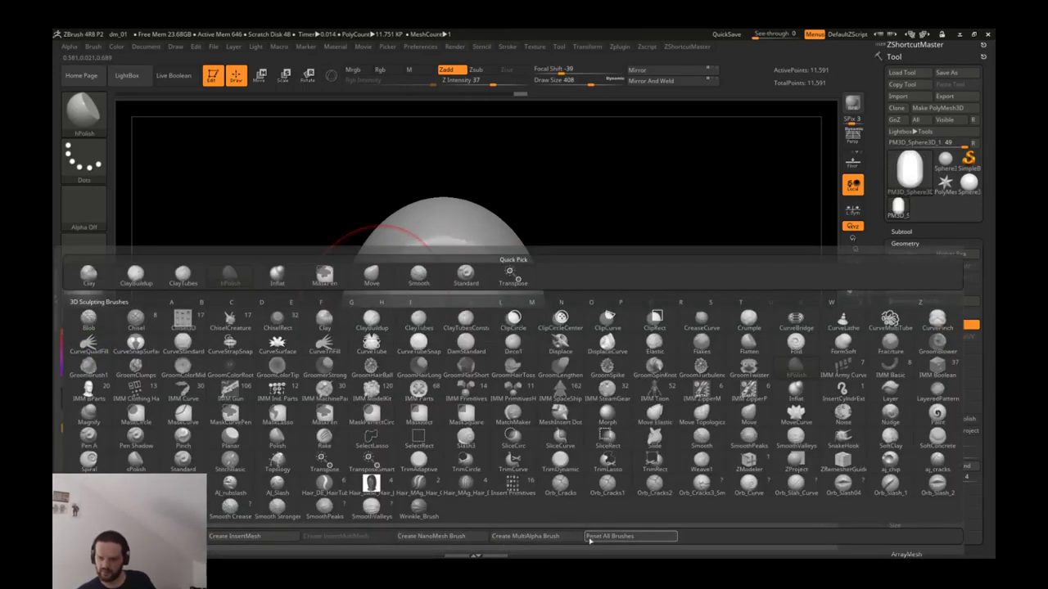
key(b)
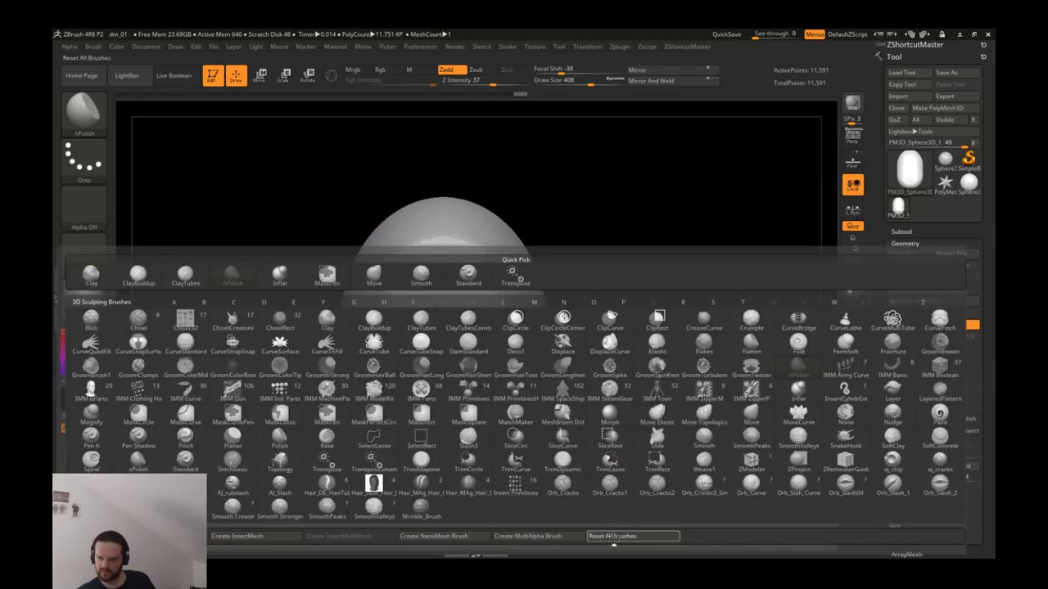
click(610, 537)
mouse_move(479, 360)
shift+mouse_down()
mouse_move(502, 299)
mouse_move(432, 251)
shift+mouse_up()
mouse_move(501, 426)
shift+mouse_down()
mouse_move(500, 311)
mouse_move(442, 476)
mouse_move(505, 409)
mouse_move(504, 393)
shift+mouse_up()
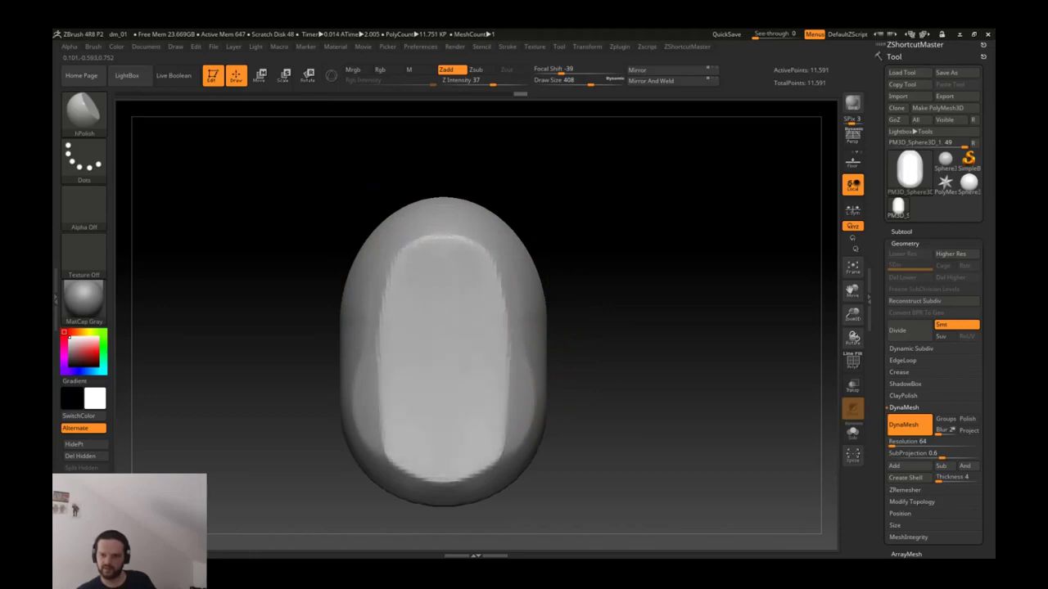
Step: Remesh the head and adjust the contour of the face with the Move brush
drag(625, 398, 491, 360)
key(b)
key(m)
key(v)
mouse_move(432, 352)
mouse_down()
mouse_move(385, 343)
mouse_move(410, 316)
mouse_up()
Step: Flatten the sides of the face and jaw with hPolish and smooth the edges between the planes
key(b)
key(h)
key(p)
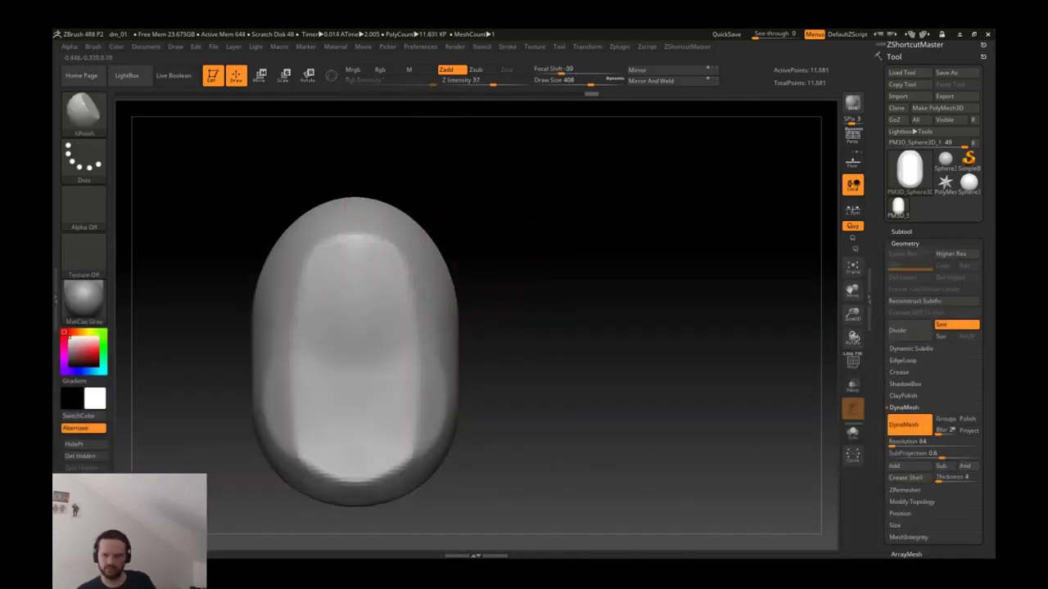
drag(483, 385, 444, 367)
key(shift)
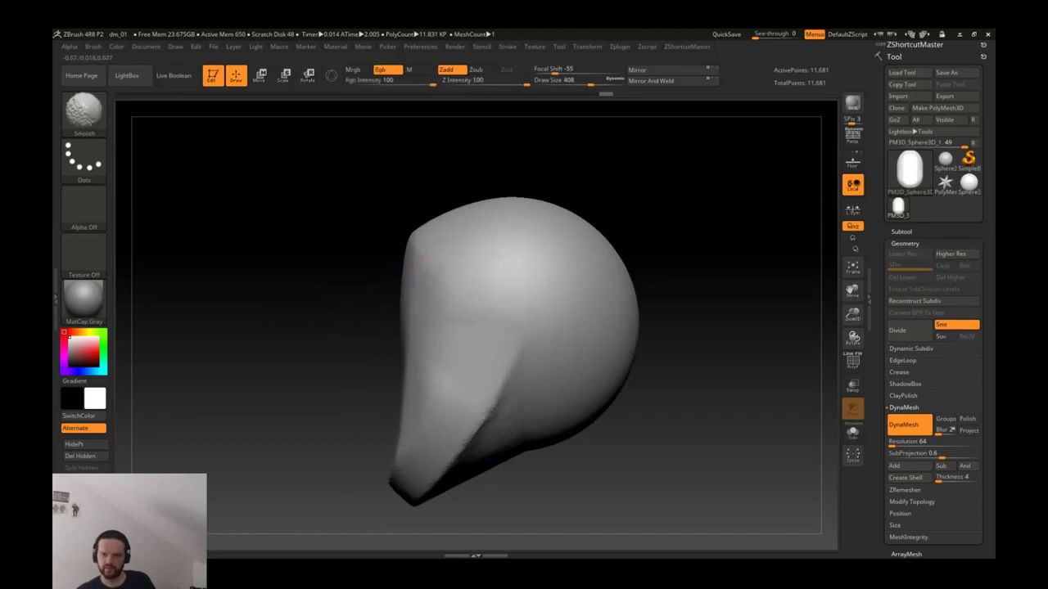
mouse_move(459, 385)
mouse_down()
mouse_move(434, 368)
mouse_move(421, 384)
mouse_move(455, 393)
mouse_move(428, 381)
mouse_up()
Step: Remesh the head, reshape the face and forehead profile with the Move brush, and undo the last adjustment
key(b)
key(m)
key(v)
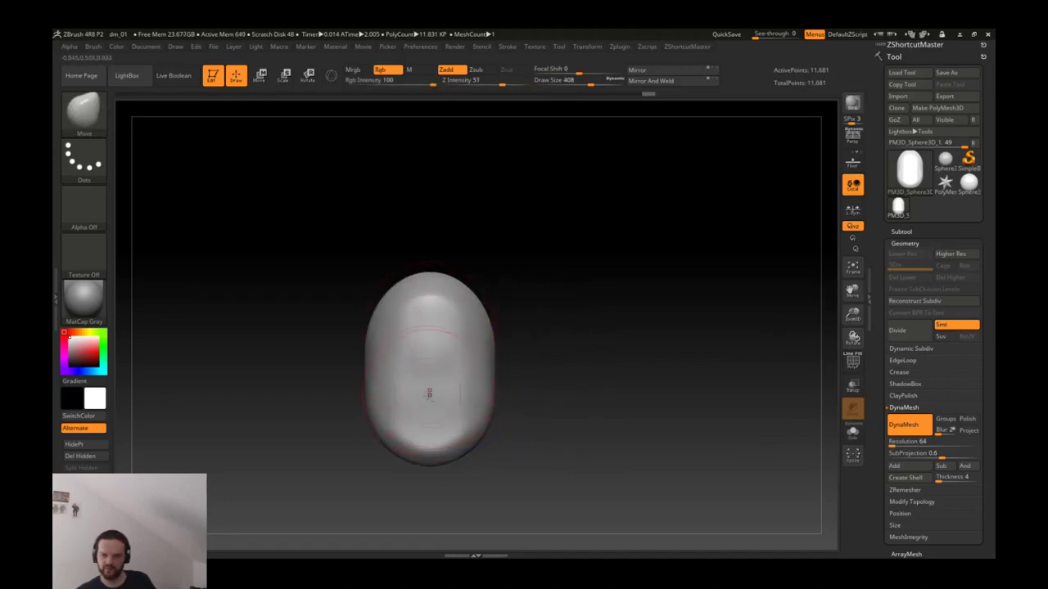
mouse_move(526, 382)
mouse_down()
mouse_move(564, 327)
mouse_move(434, 260)
mouse_up()
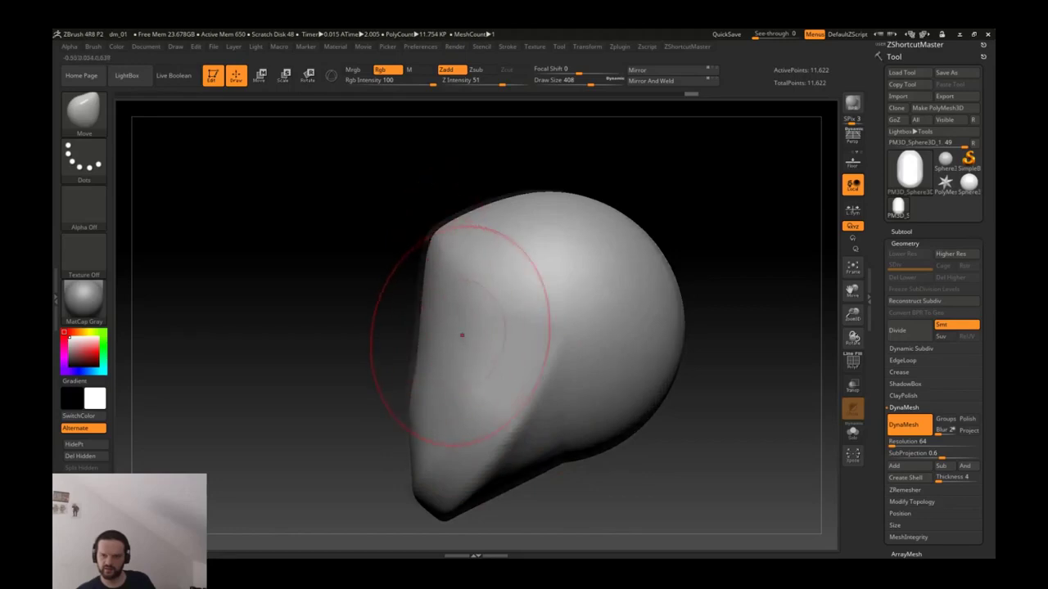
key(ctrl+z)
Step: Trim the hard edges of the forehead and face with the TrimDynamic brush and smooth them into rounded transitions
key(b)
key(m)
key(v)
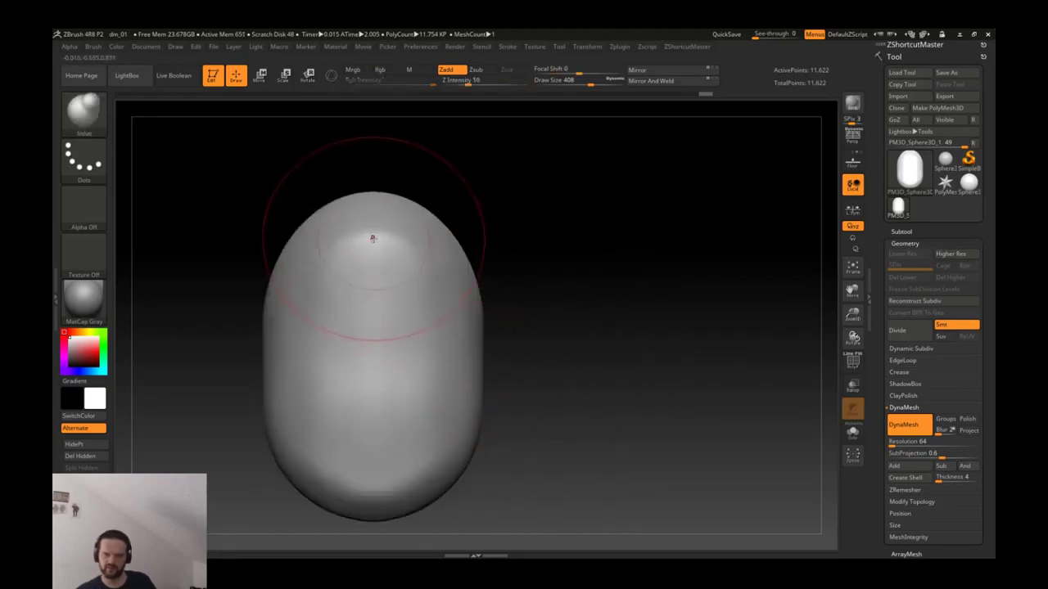
key(b)
key(t)
key(d)
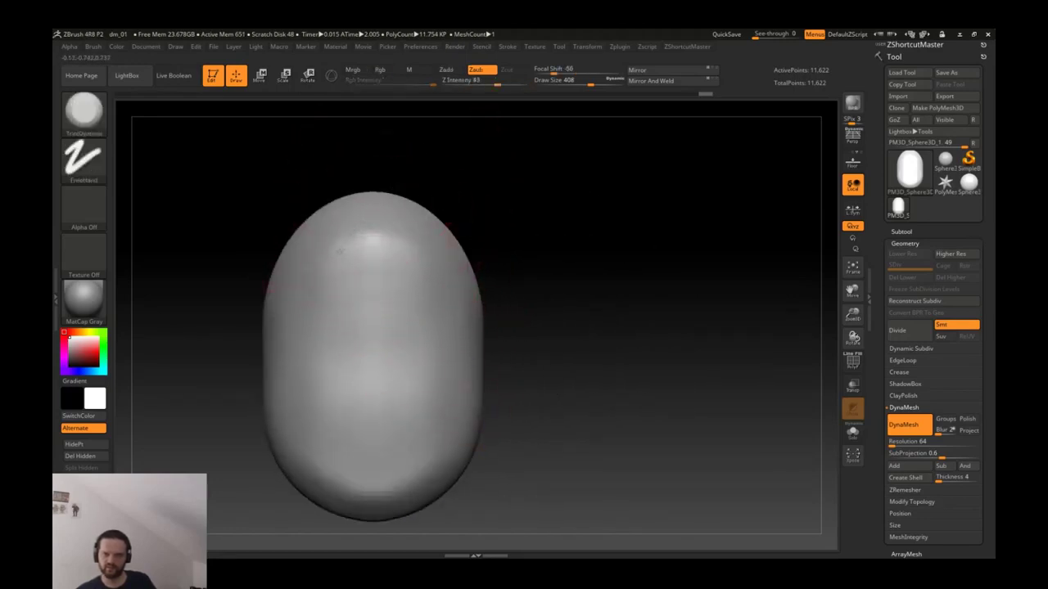
key(b)
key(s)
key(t)
key(b)
key(t)
key(d)
mouse_move(445, 409)
mouse_down()
mouse_move(385, 385)
mouse_move(401, 391)
mouse_up()
key(shift)
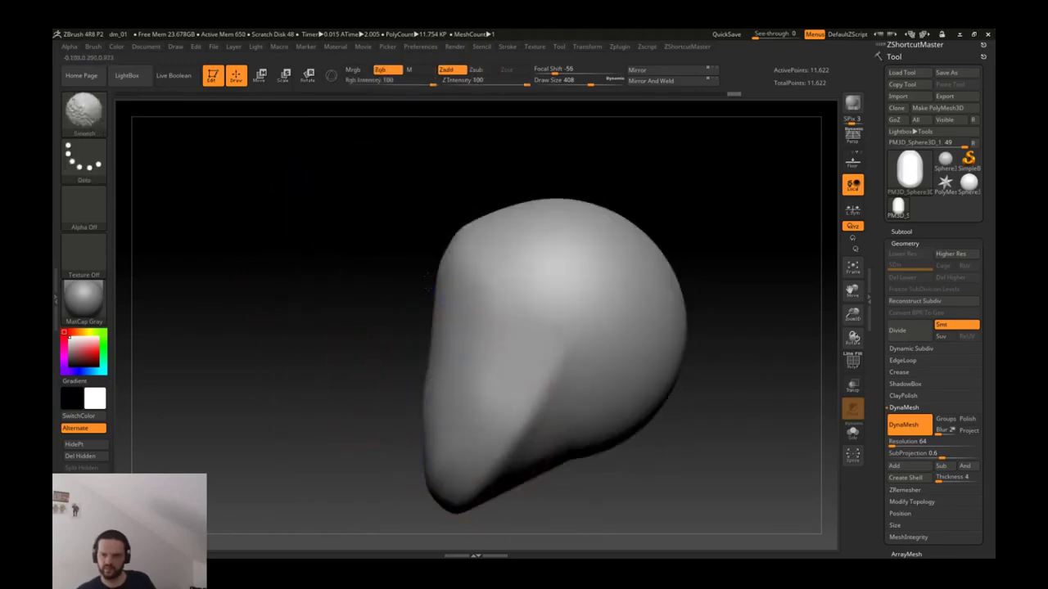
Step: Mask the neck area under the back of the skull, extrude a neck downward with Transpose Move, and clear the mask
mouse_move(526, 304)
alt+mouse_down()
mouse_move(546, 338)
mouse_move(515, 374)
mouse_move(553, 383)
alt+mouse_up()
mouse_move(517, 436)
mouse_down()
mouse_move(499, 442)
mouse_move(569, 415)
mouse_up()
key(shift)
mouse_move(618, 356)
mouse_down()
mouse_move(643, 339)
mouse_move(637, 330)
mouse_move(587, 330)
mouse_move(600, 433)
mouse_move(538, 374)
mouse_move(560, 475)
mouse_up()
key(w)
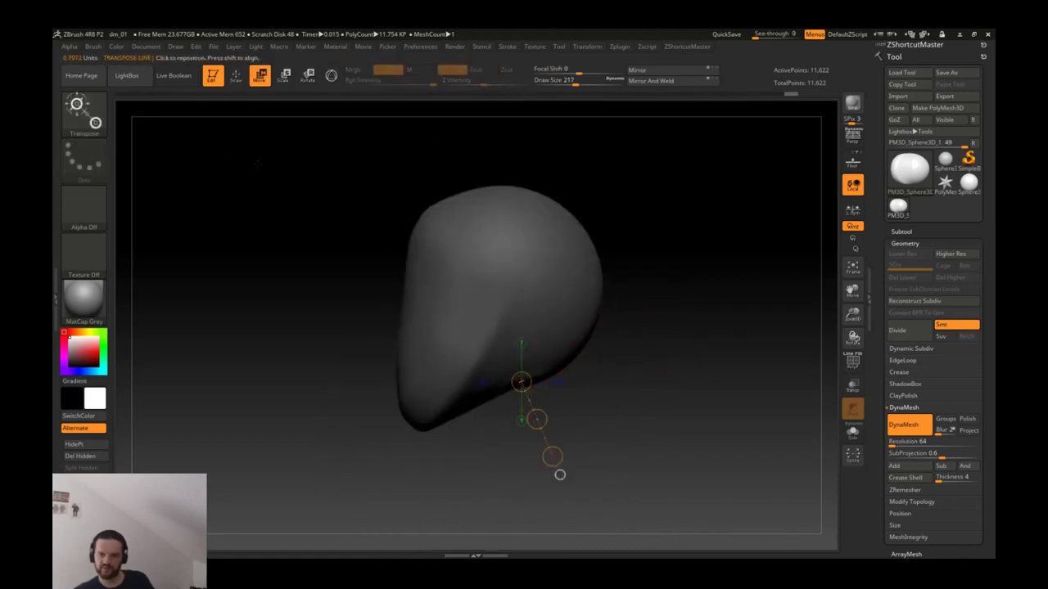
ctrl+drag(560, 475, 558, 474)
ctrl+click(630, 419)
key(q)
Step: Adjust the neck's position and outline with the Move brush and smooth its surface
key(b)
key(m)
key(v)
mouse_move(556, 401)
mouse_down()
mouse_move(563, 415)
mouse_move(598, 331)
mouse_up()
key(bracketright)
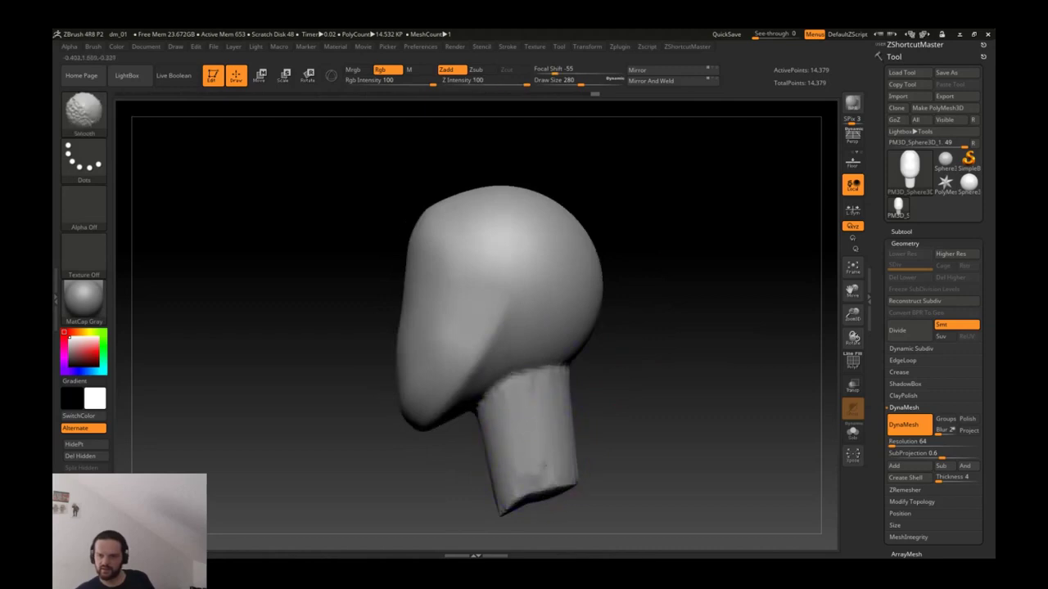
shift+drag(543, 444, 573, 479)
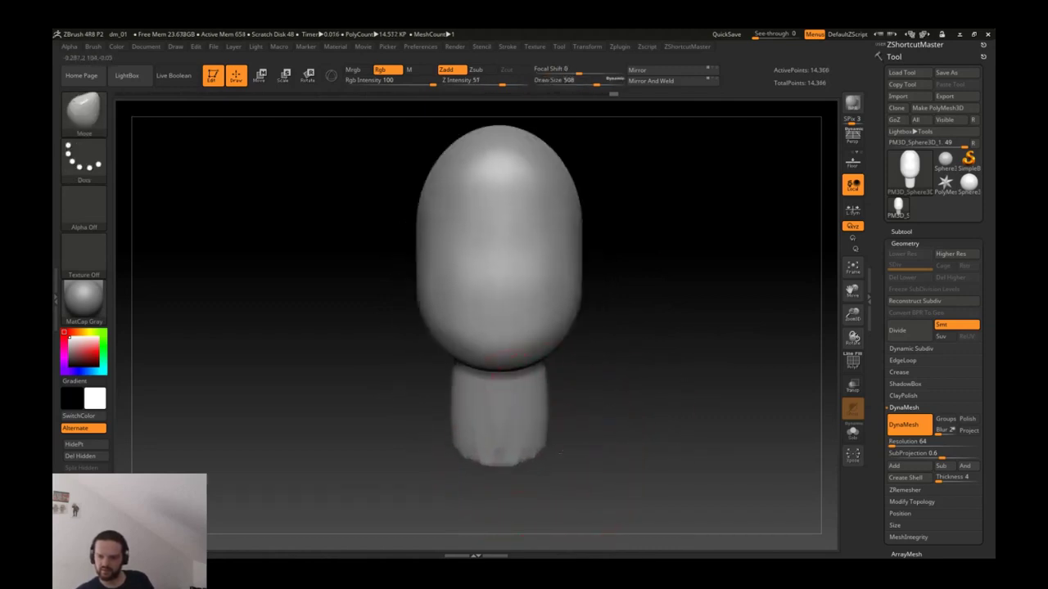
Step: Mask off all but the lower sides of the neck and pull them outward into shoulders with Transpose Move
ctrl+drag(455, 433, 546, 458)
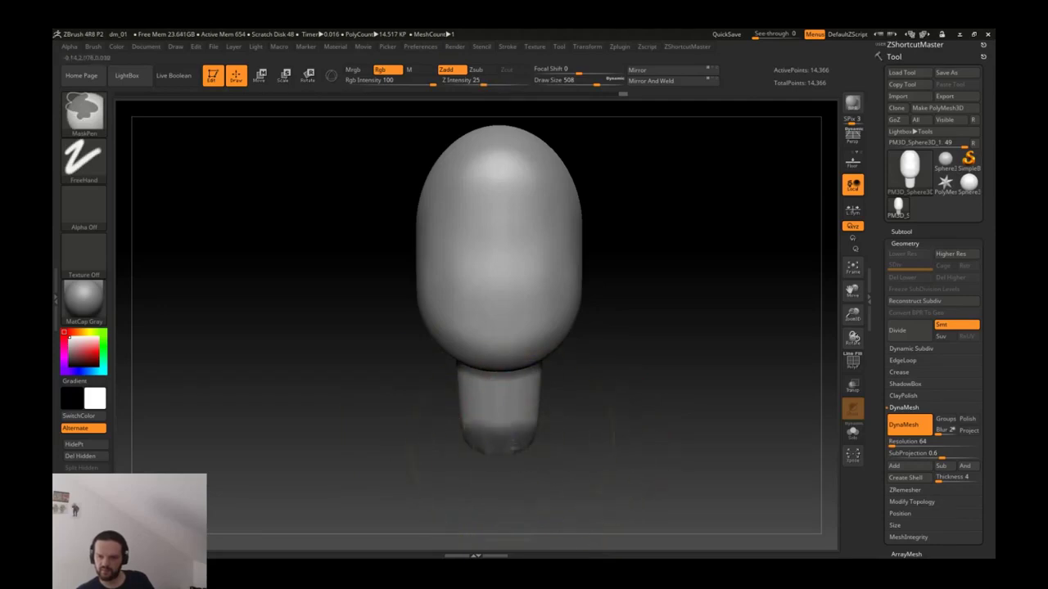
ctrl+click(573, 443)
key(w)
drag(566, 437, 606, 436)
key(q)
ctrl+click(610, 394)
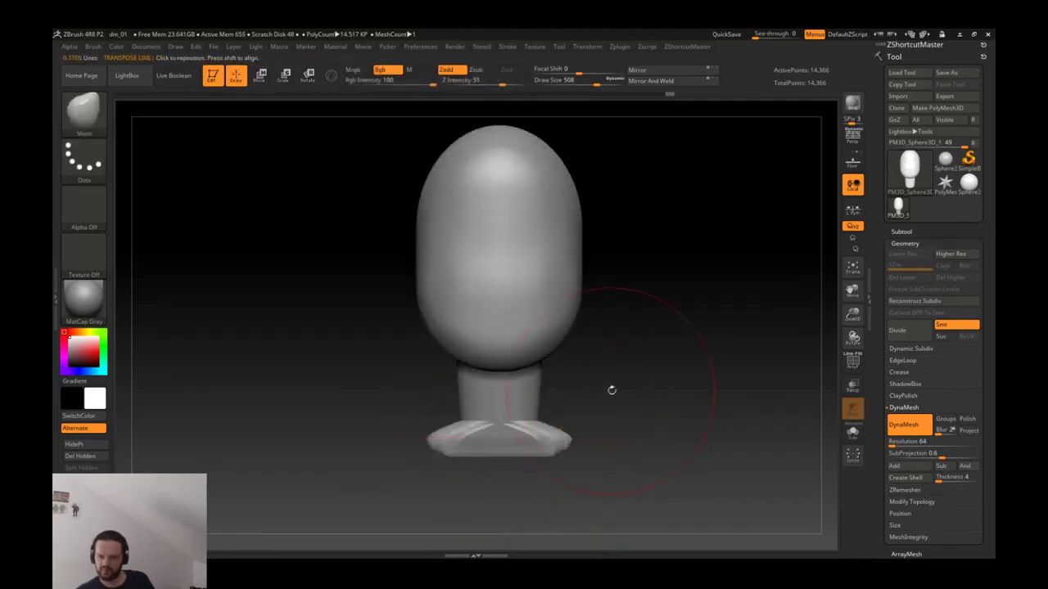
Step: Remesh the bust, set the draw size to 305, and smooth the transition between neck and shoulders
drag(612, 390, 597, 426)
ctrl+click(598, 416)
key(s)
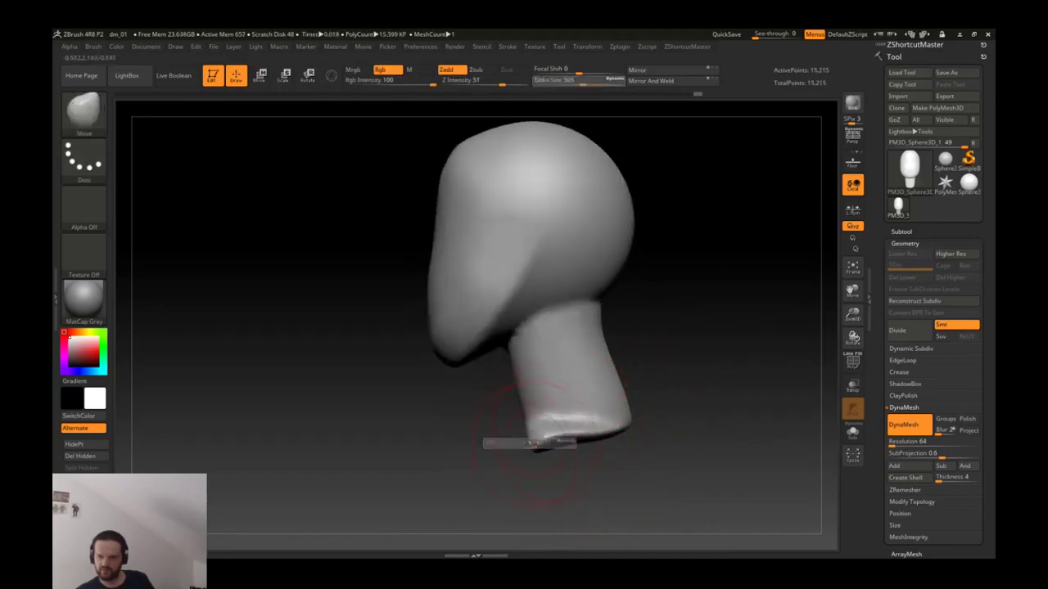
drag(538, 439, 508, 440)
mouse_move(635, 446)
mouse_down()
mouse_move(622, 455)
mouse_move(630, 463)
mouse_up()
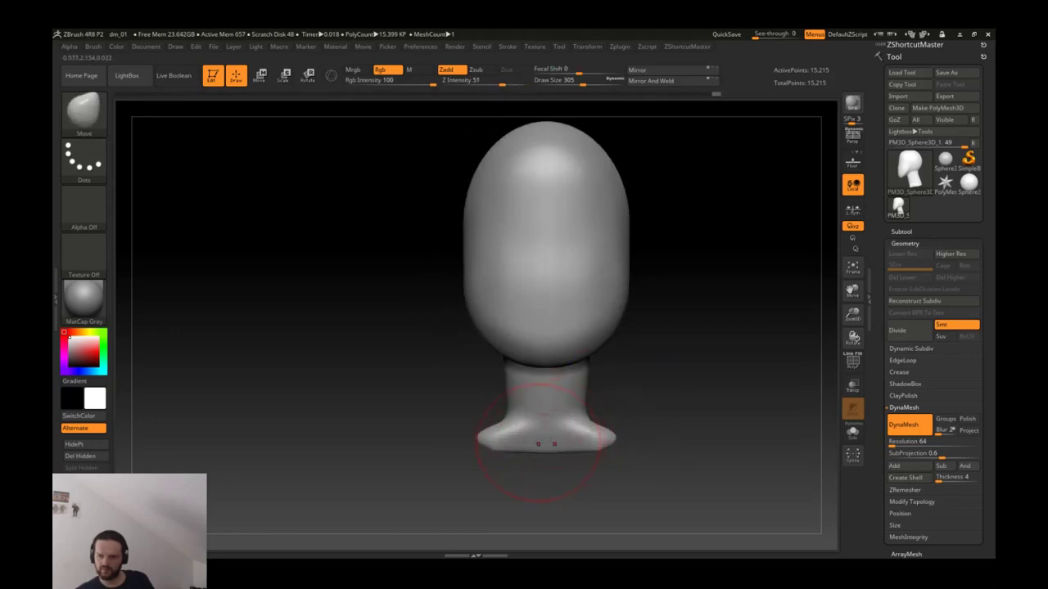
shift+drag(546, 444, 544, 414)
Step: Widen and lower the shoulders and shape the base of the neck with the Move brush
drag(597, 442, 639, 459)
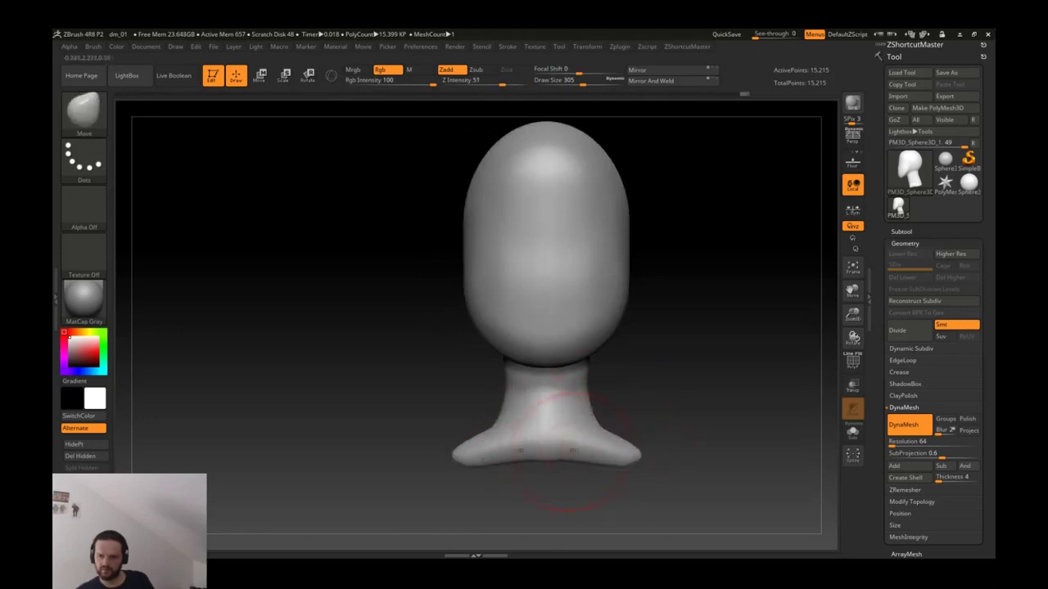
drag(557, 462, 562, 491)
mouse_move(623, 458)
mouse_down()
mouse_move(659, 466)
mouse_move(630, 470)
mouse_up()
drag(721, 369, 527, 358)
drag(589, 426, 673, 385)
Step: Remesh the bust and build up the neck and shoulder base with the Clay brush
key(ctrl)
mouse_move(692, 345)
ctrl+mouse_down()
mouse_move(700, 384)
mouse_move(626, 397)
mouse_move(634, 434)
mouse_move(599, 414)
mouse_move(635, 414)
mouse_move(596, 401)
mouse_move(708, 389)
ctrl+mouse_up()
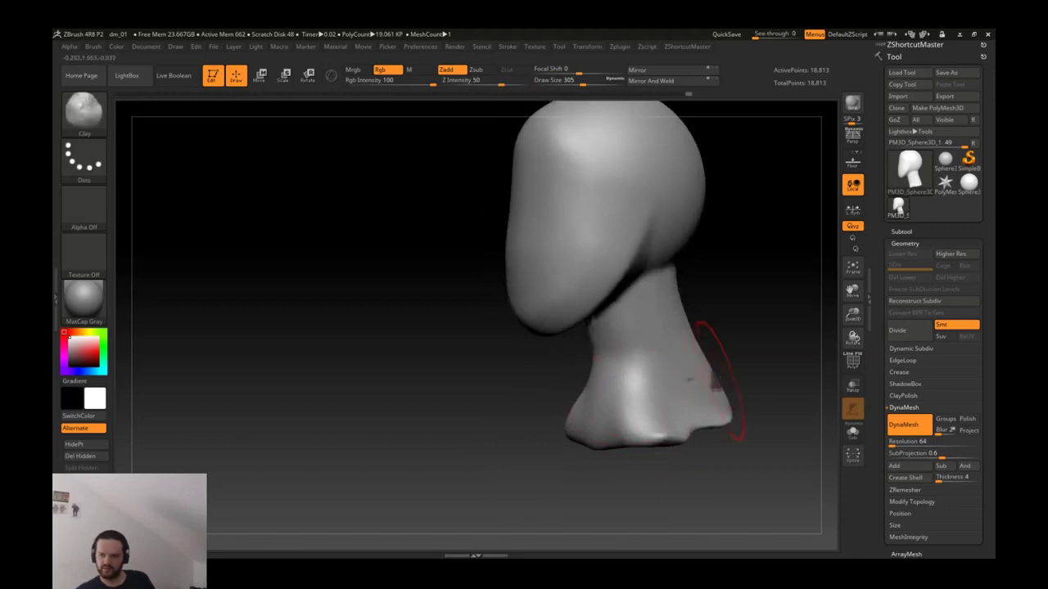
shift+drag(732, 328, 666, 328)
Step: Cut the underside of the shoulders flat with the ClipCurve brush and frame the whole bust
key(ctrl+shift+b)
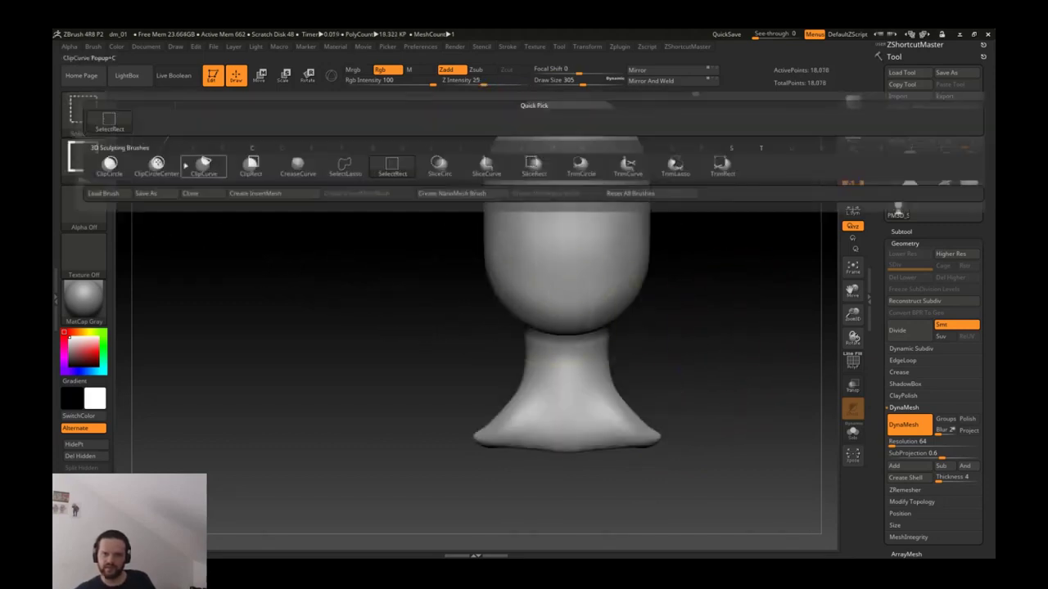
click(203, 167)
mouse_move(398, 443)
ctrl+shift+mouse_down()
mouse_move(681, 442)
mouse_move(610, 479)
mouse_move(679, 434)
ctrl+shift+mouse_up()
drag(695, 381, 573, 359)
key(f)
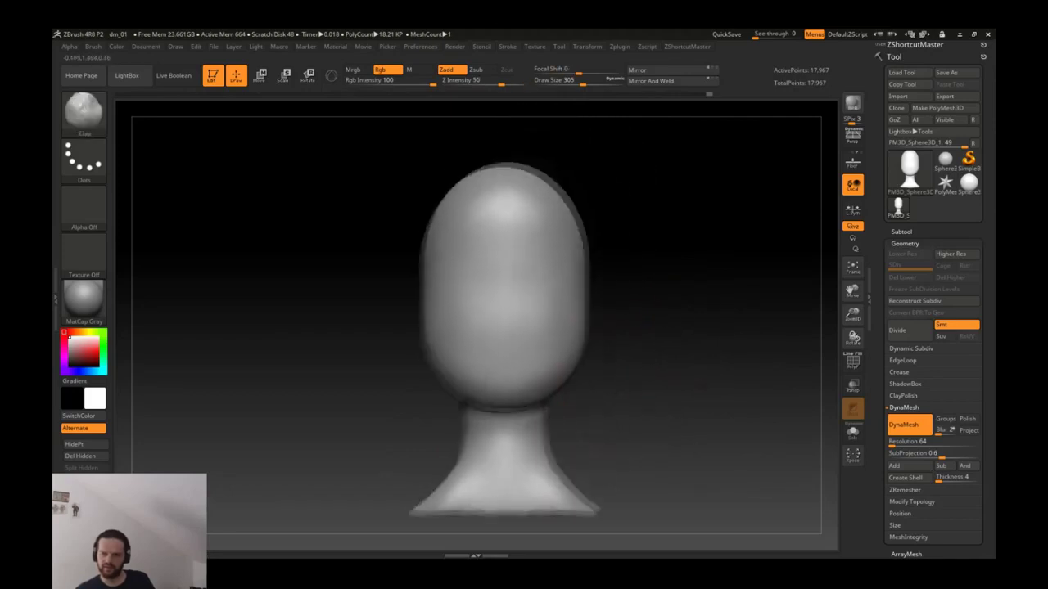
Step: Narrow the jaw and lower face with the Move brush at draw size 400
key(bracketright)
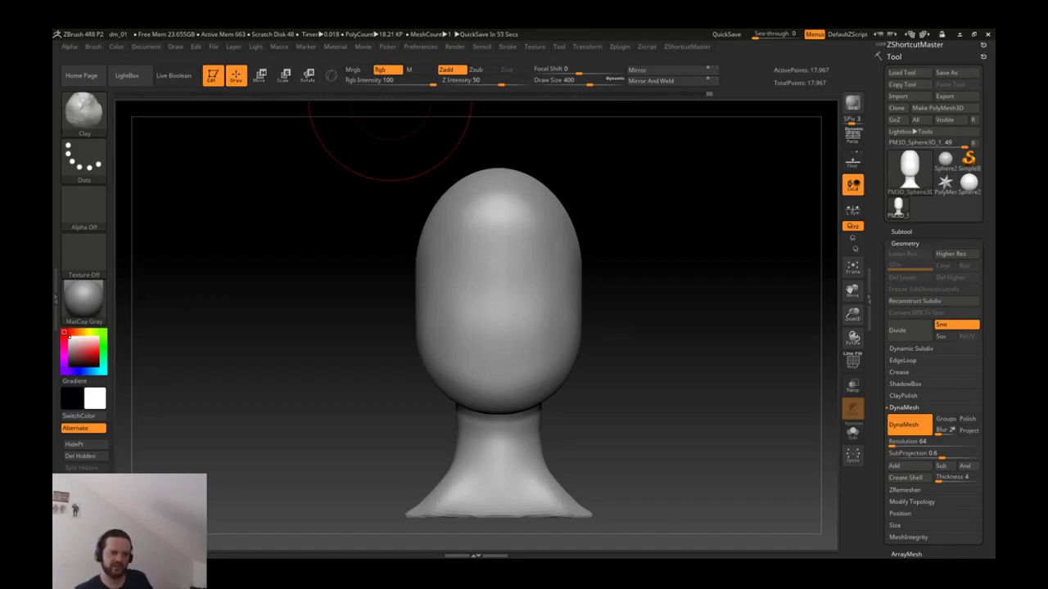
key(space)
key(b)
key(m)
key(v)
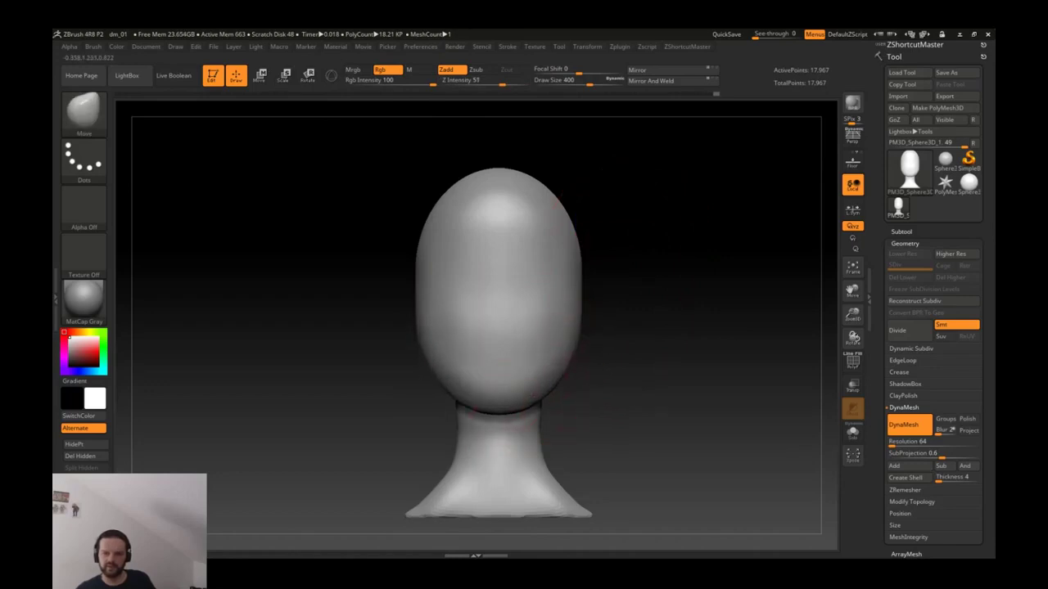
mouse_move(581, 340)
mouse_down()
mouse_move(677, 336)
mouse_move(569, 356)
mouse_up()
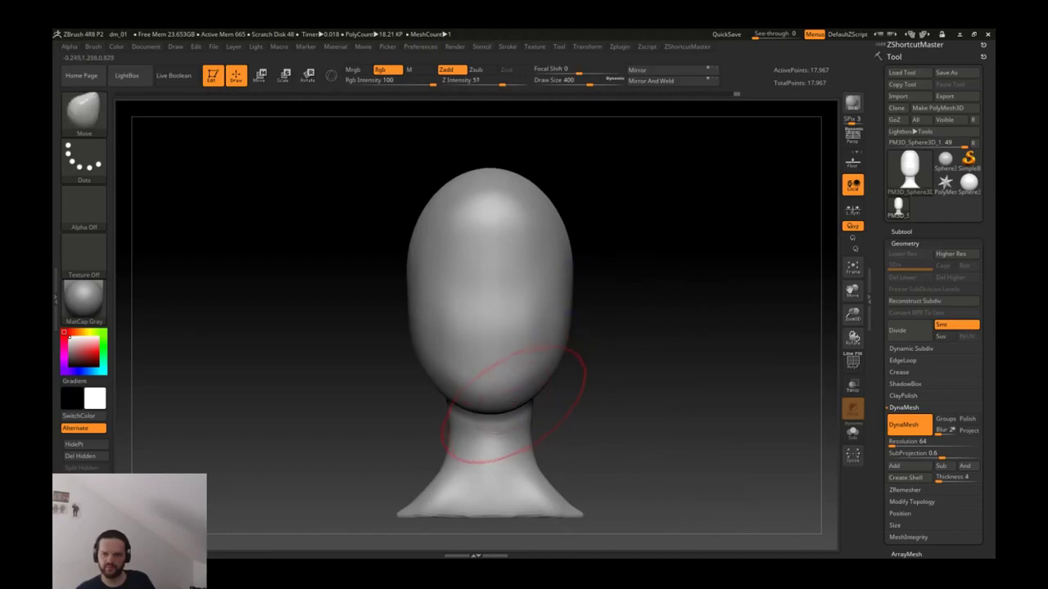
Step: Enlarge the Move brush, widen and round out the cranium, and pull the forehead forward
key(bracketright)
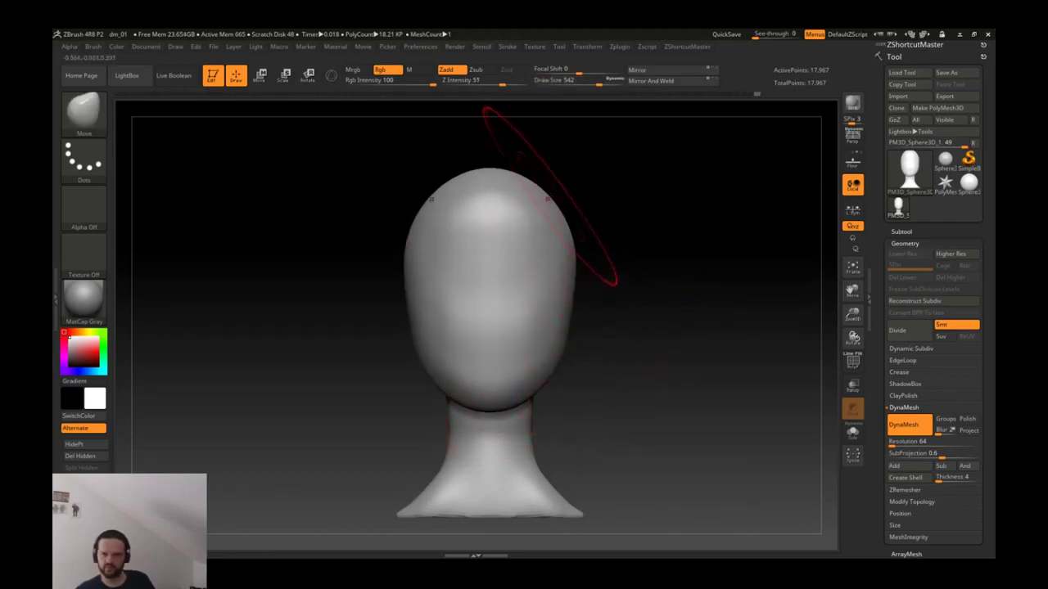
drag(573, 257, 586, 208)
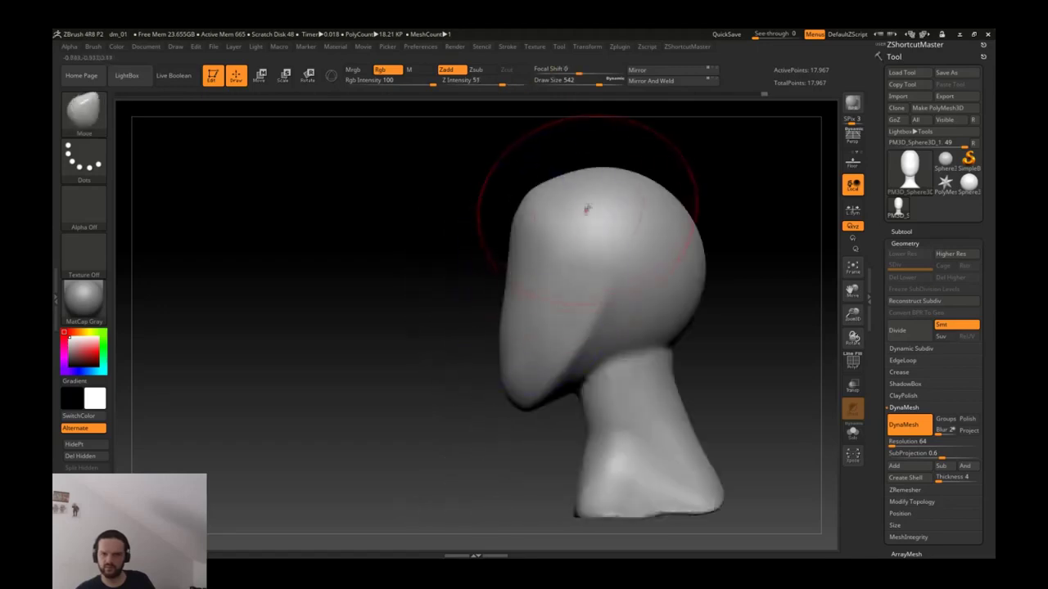
mouse_move(638, 243)
shift+mouse_down()
mouse_move(676, 256)
mouse_move(684, 296)
mouse_move(667, 237)
mouse_move(638, 209)
mouse_move(576, 184)
shift+mouse_up()
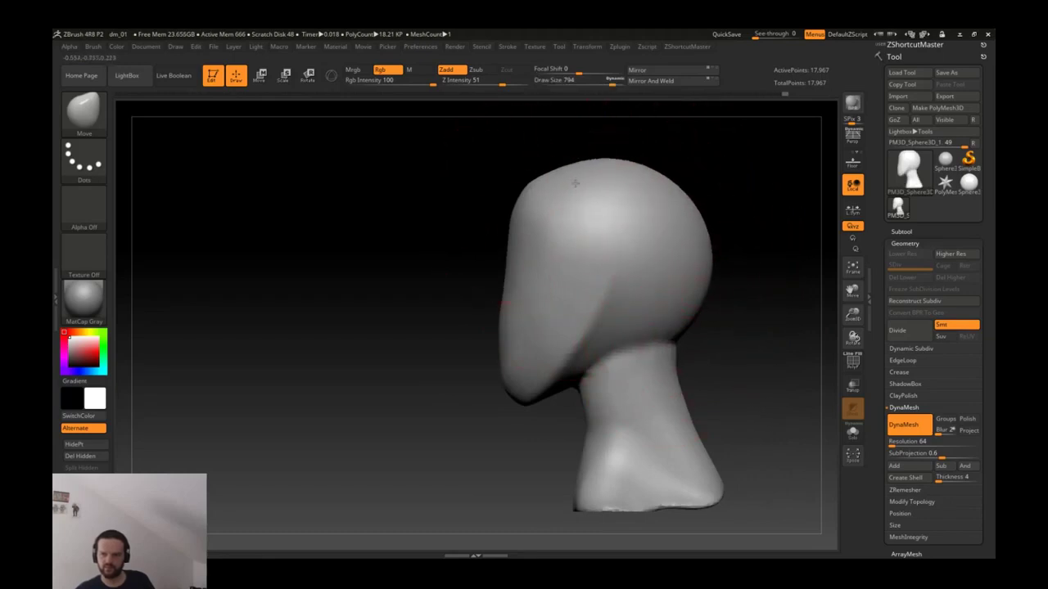
drag(536, 217, 524, 233)
key([)
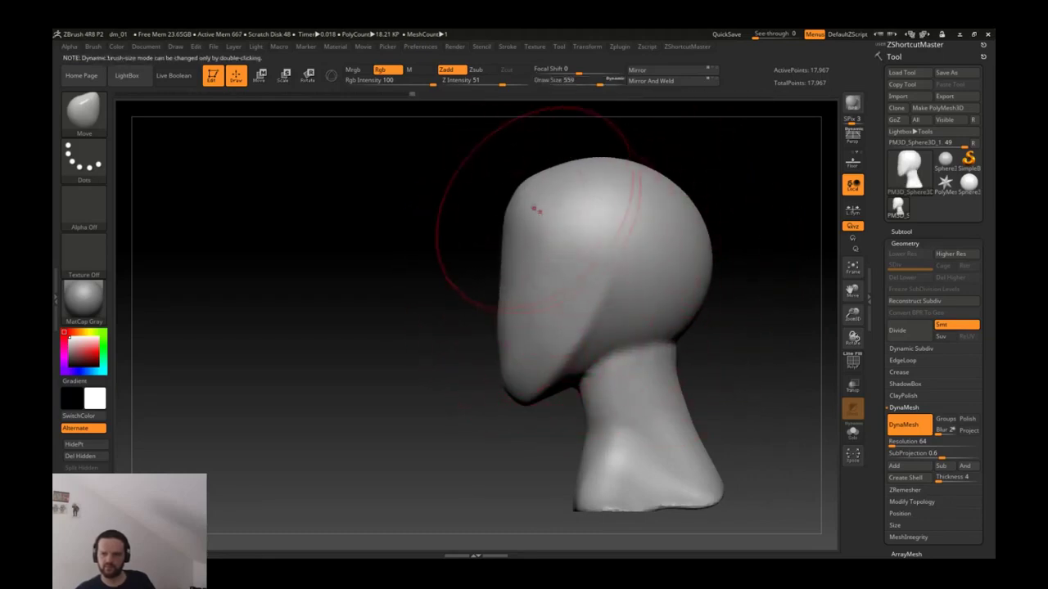
Step: Flatten the upper corner of the forehead with the TrimDynamic brush and smooth the result
key(b)
key(t)
key(d)
right_drag(519, 180, 513, 181)
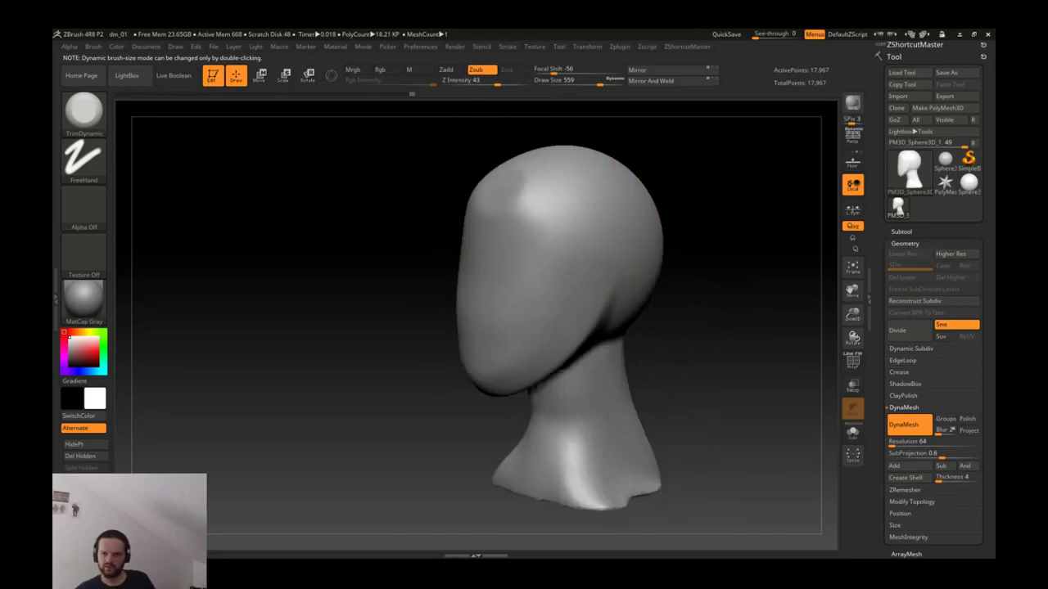
shift+right_drag(606, 214, 629, 212)
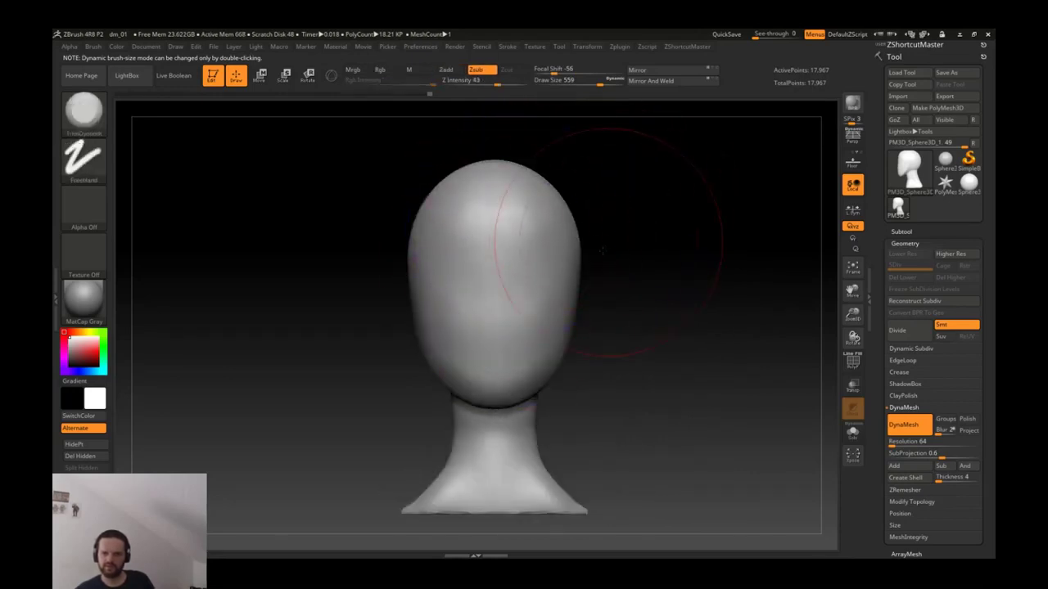
Step: Mask a narrow vertical strip in the centre of the face for the nose using a draw size of 90
alt+right_drag(609, 238, 605, 286)
key(bracketleft)
key(bracketleft)
key(bracketleft)
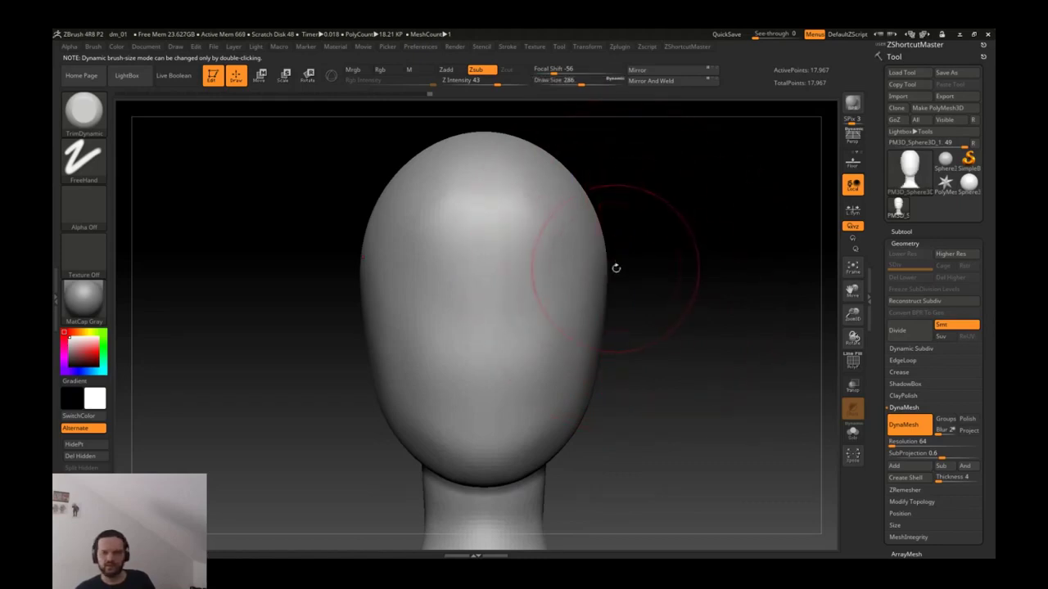
key(2)
mouse_move(482, 336)
mouse_down()
mouse_move(483, 283)
mouse_move(483, 344)
mouse_up()
key(1)
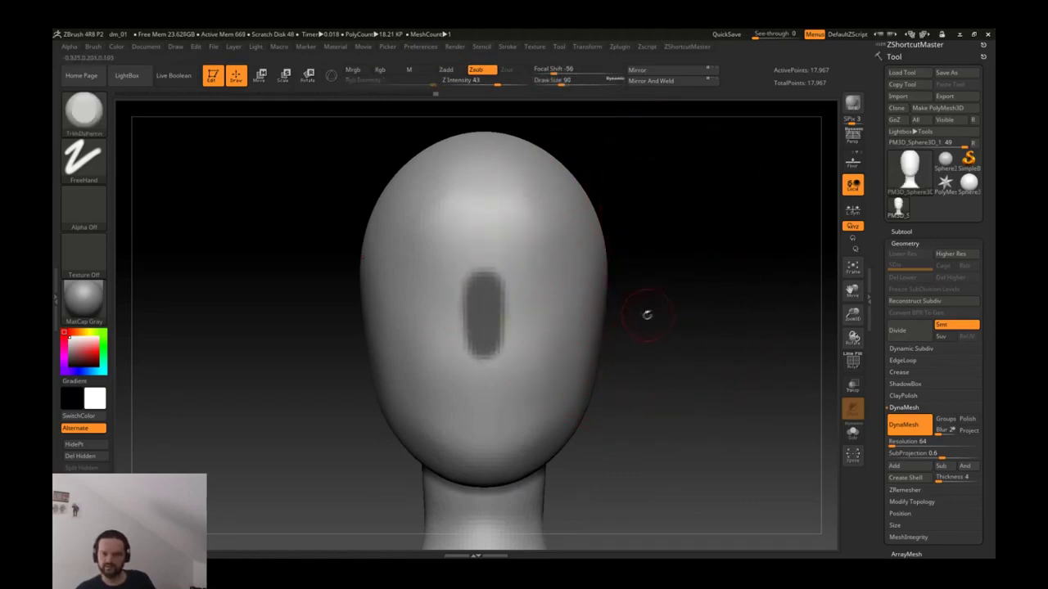
drag(626, 316, 569, 324)
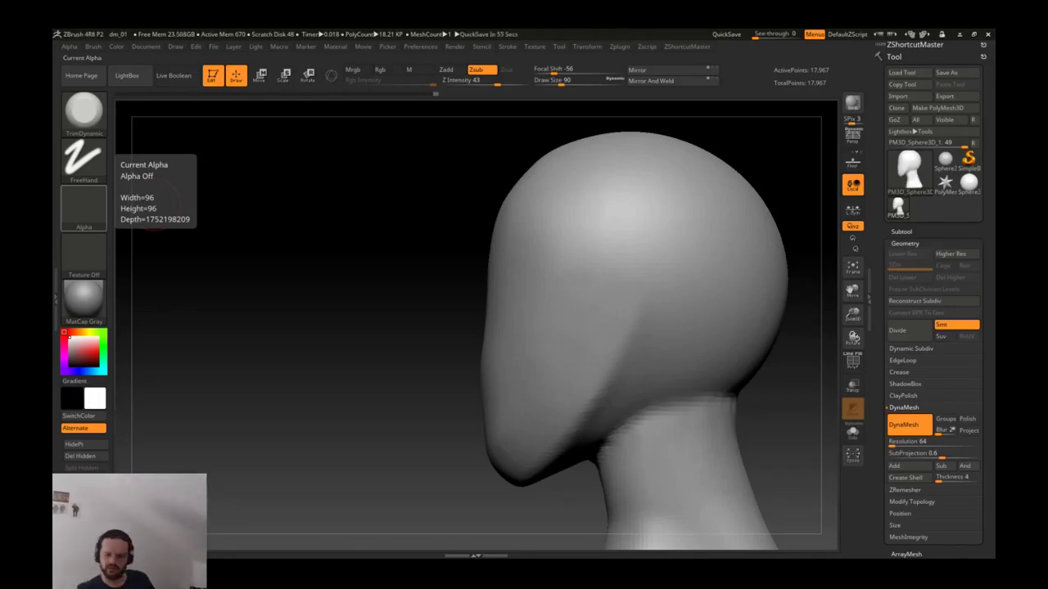
shift+drag(483, 211, 518, 262)
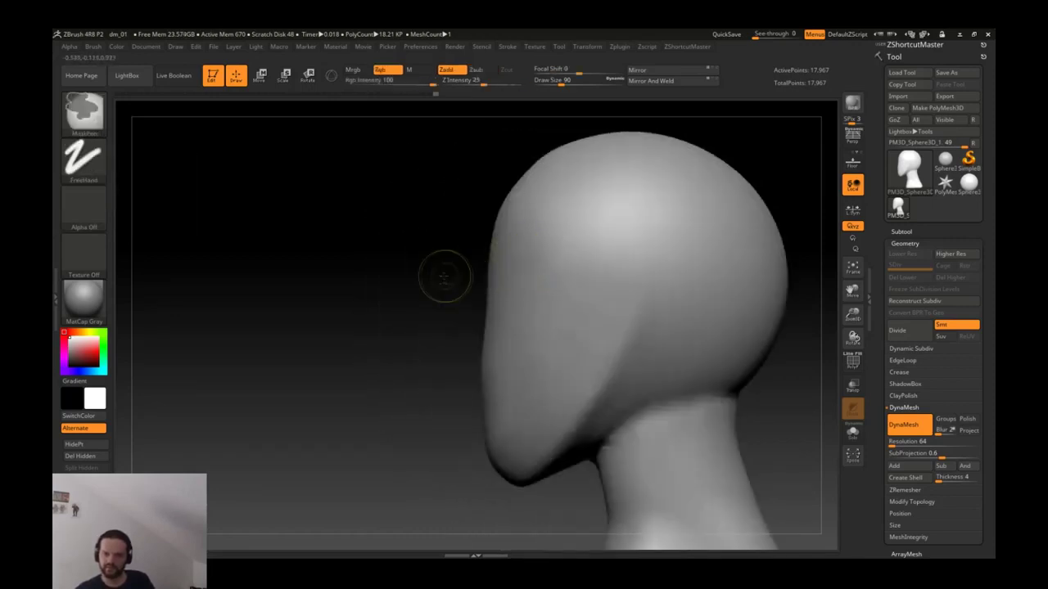
Step: Pull a wedge-shaped nose out of the face with Transpose, clear the mask, and refine its shape
key(w)
drag(488, 277, 488, 352)
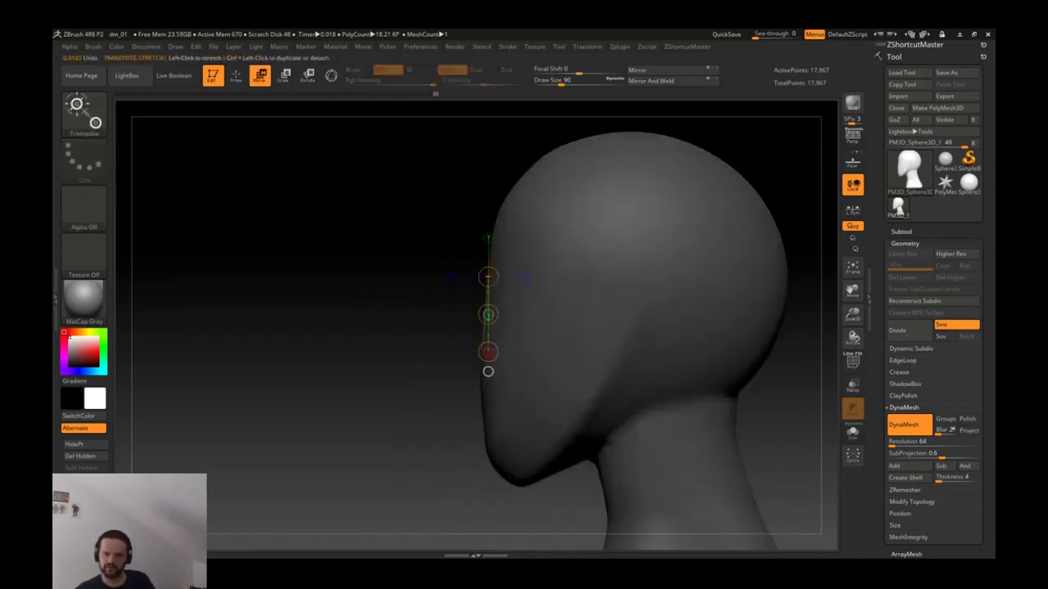
key(r)
key(q)
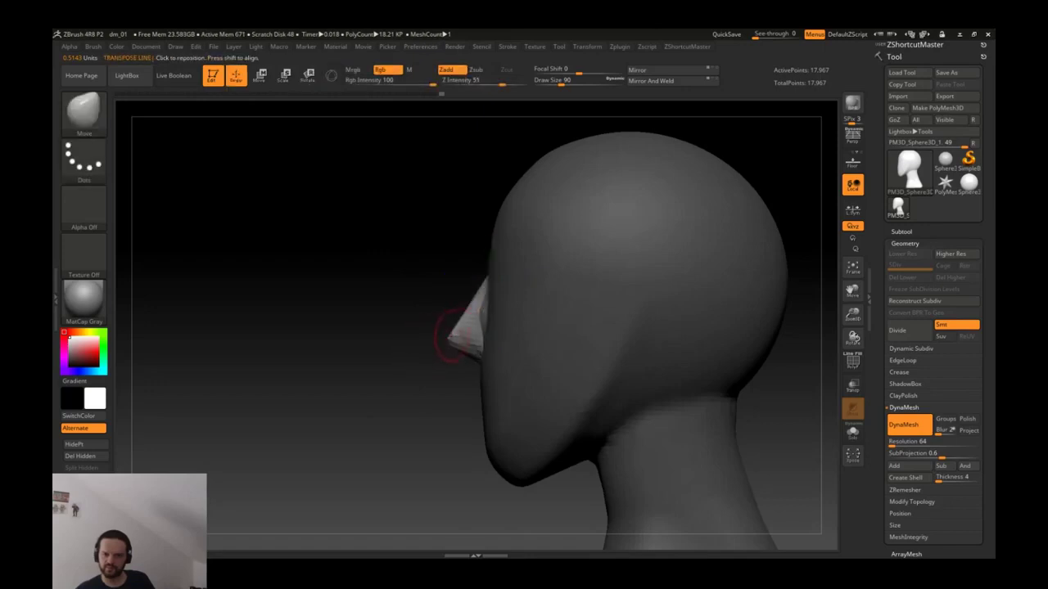
mouse_move(448, 344)
shift+mouse_down()
mouse_move(402, 393)
mouse_move(502, 350)
shift+mouse_up()
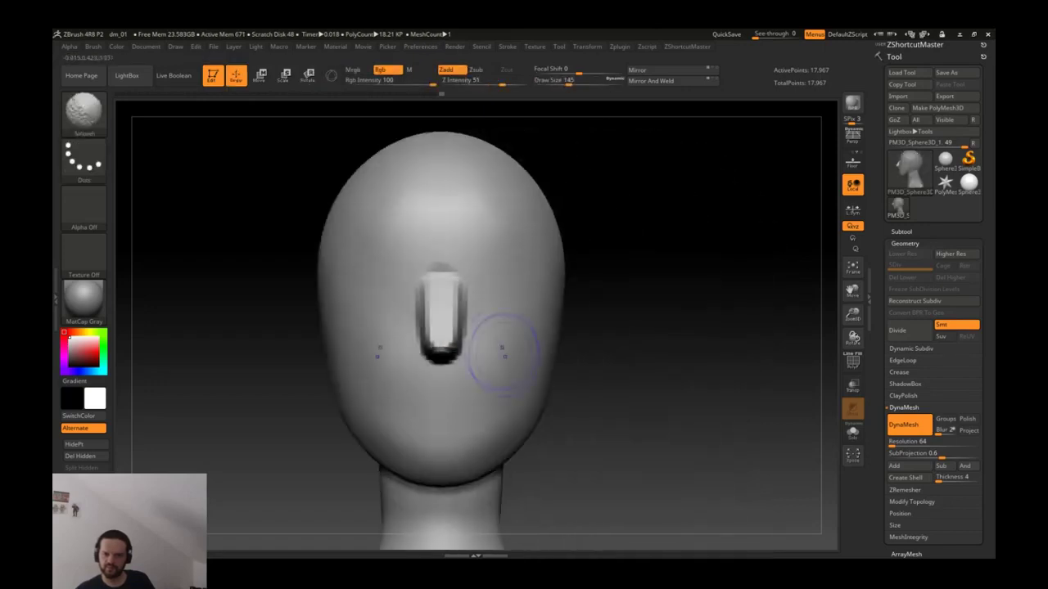
alt+drag(530, 277, 507, 236)
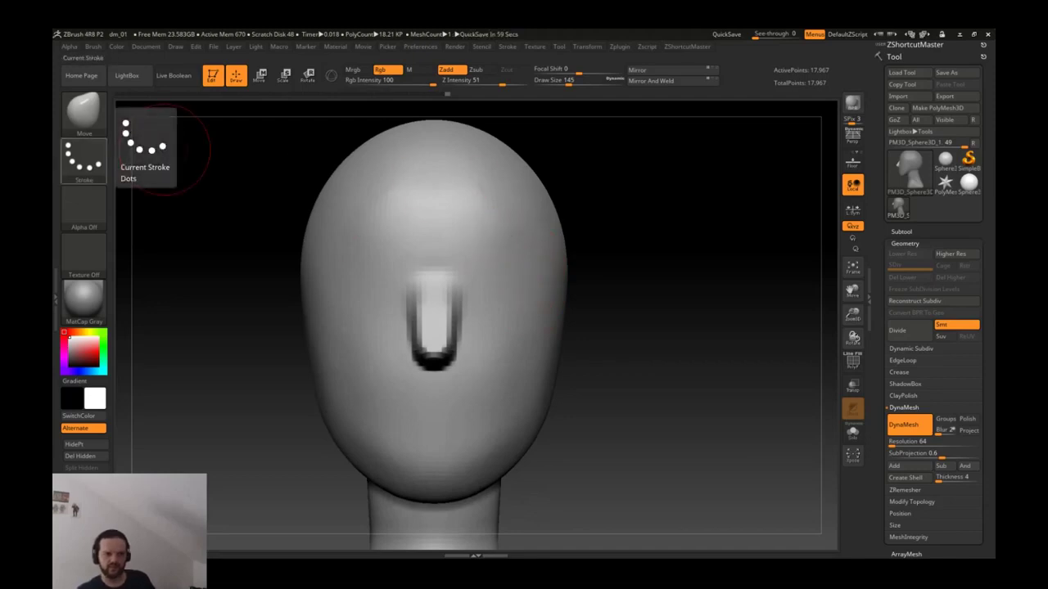
Step: Mask an oval on the side of the head, invert the mask, and pull out the ears with Transpose
mouse_move(605, 327)
mouse_down()
mouse_move(598, 319)
mouse_move(663, 283)
mouse_move(647, 344)
mouse_up()
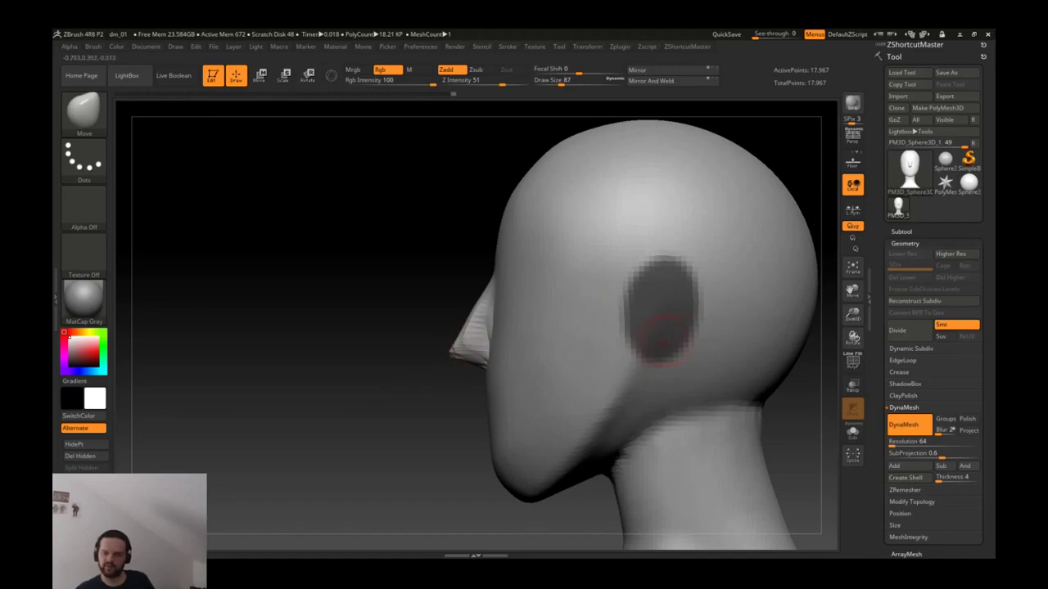
ctrl+click(464, 304)
key(w)
mouse_move(591, 311)
mouse_down()
mouse_move(694, 312)
mouse_move(705, 278)
mouse_move(695, 219)
mouse_move(666, 260)
mouse_move(695, 428)
mouse_move(666, 439)
mouse_move(655, 343)
mouse_move(668, 325)
mouse_move(644, 335)
mouse_move(709, 368)
mouse_move(700, 367)
mouse_up()
key(r)
key(q)
Step: Increase the draw size to 408 and remesh the head with its new nose and ears
key(bracketright)
key(bracketright)
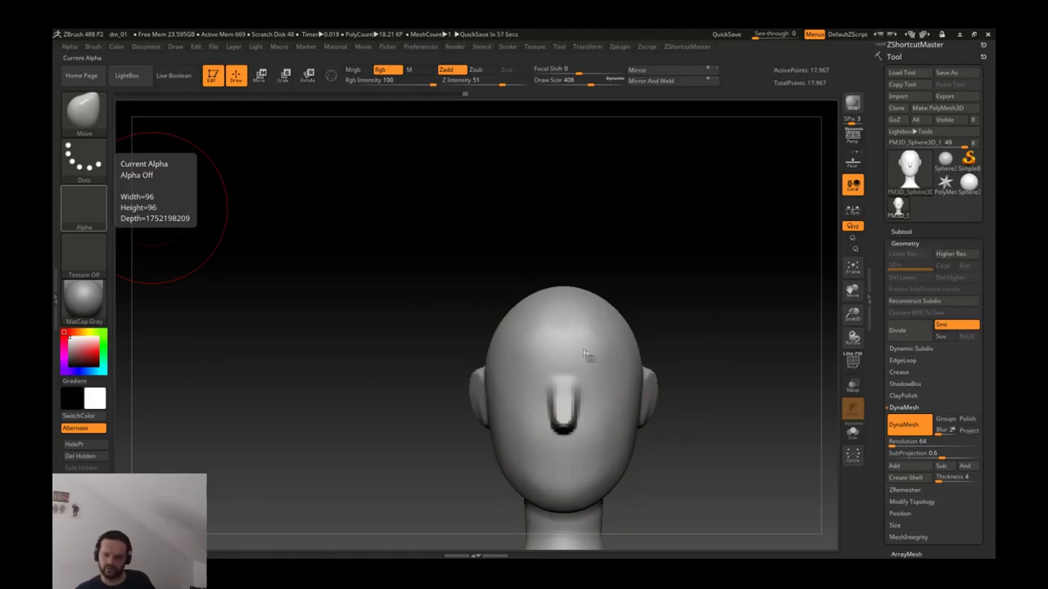
ctrl+right_drag(577, 343, 520, 384)
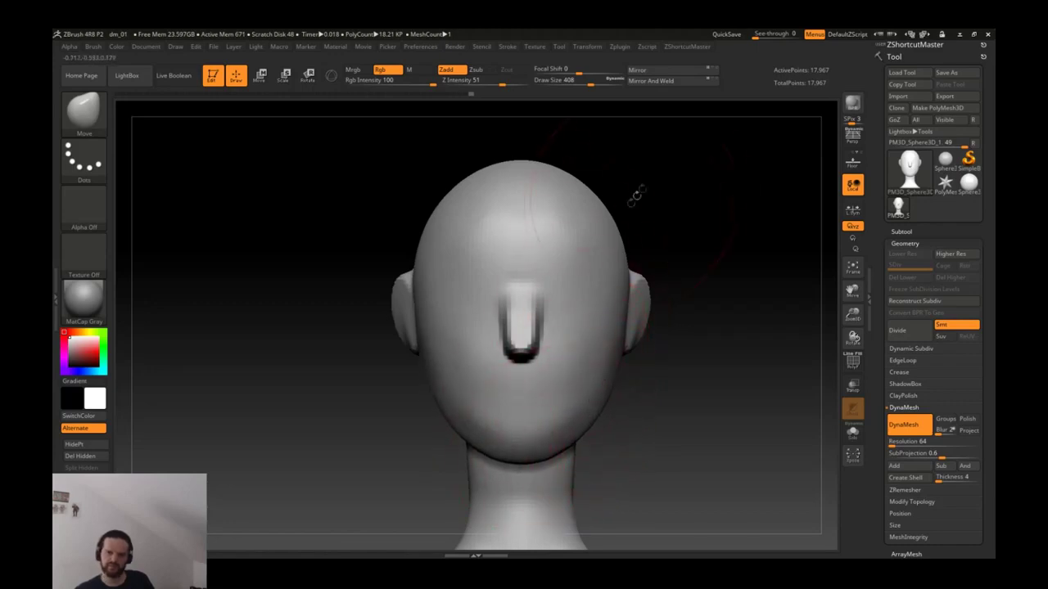
drag(704, 238, 681, 246)
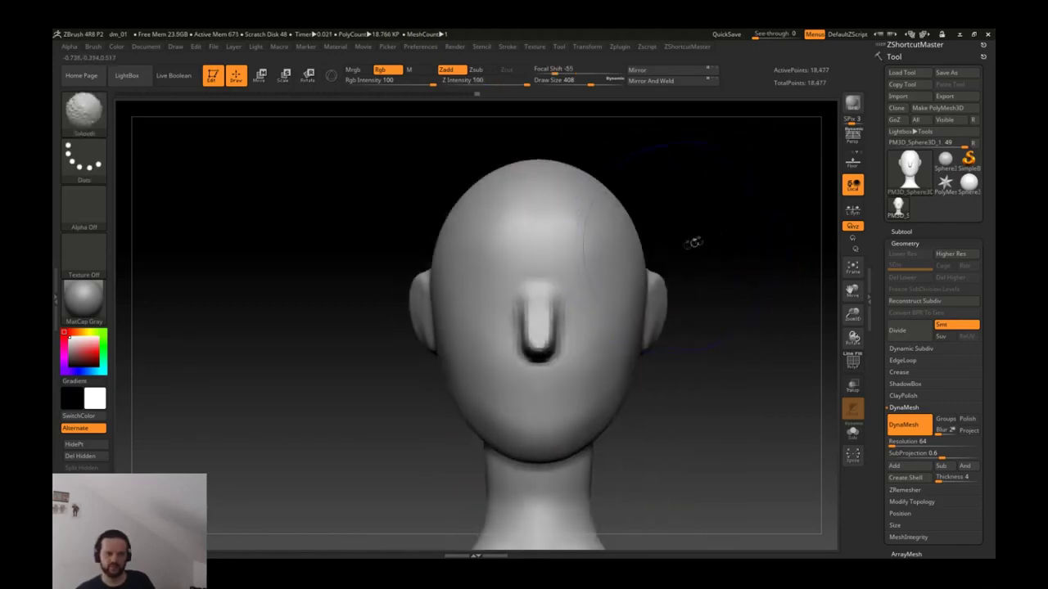
Step: Try a Clay brush stroke over the eye area beside the nose and undo it
ctrl+right_drag(657, 234, 614, 286)
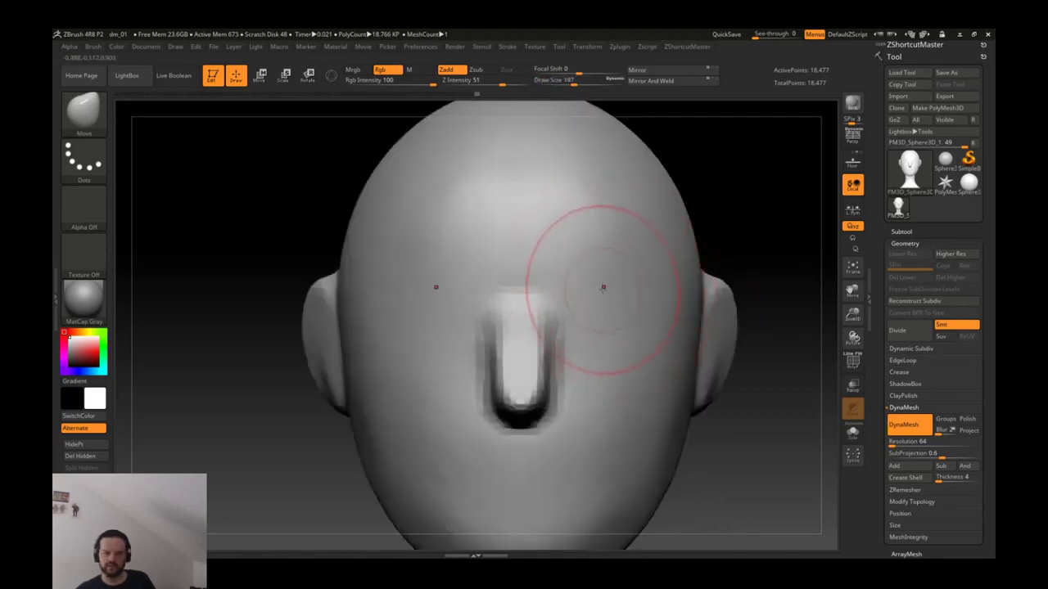
key(b)
key(c)
key(t)
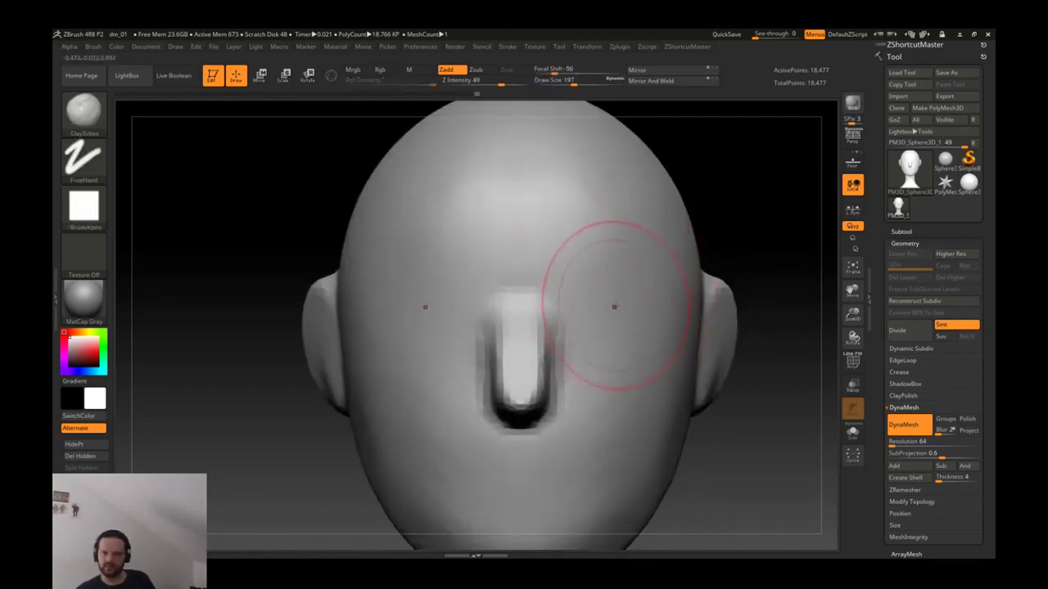
key(b)
key(c)
key(l)
drag(609, 304, 618, 310)
key(ctrl+z)
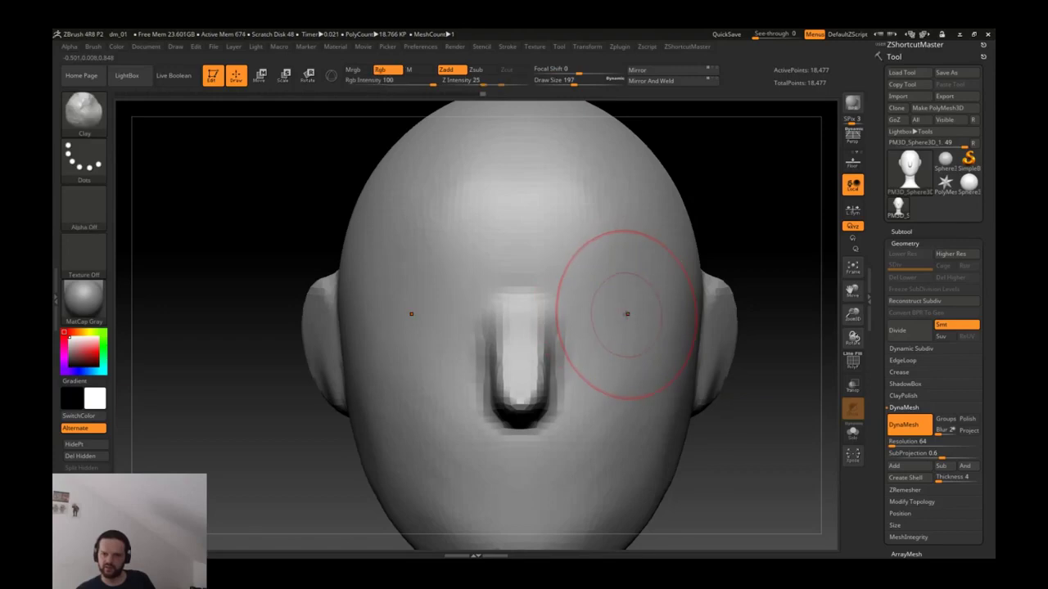
key(b)
key(c)
key(b)
drag(620, 307, 614, 304)
key(b)
key(i)
key(n)
key(ctrl+z)
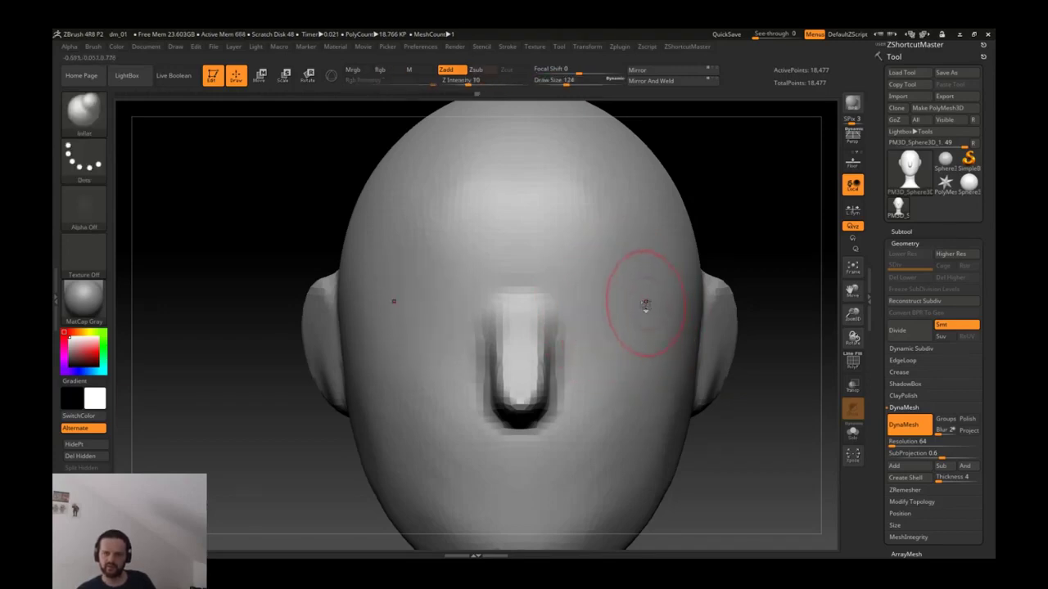
Step: Carve round, symmetrical eye sockets on either side of the nose with the ClayTubes brush
key(b)
key(c)
key(t)
drag(627, 314, 628, 315)
key(ctrl+z)
key(ctrl+shift+z)
key(ctrl+z)
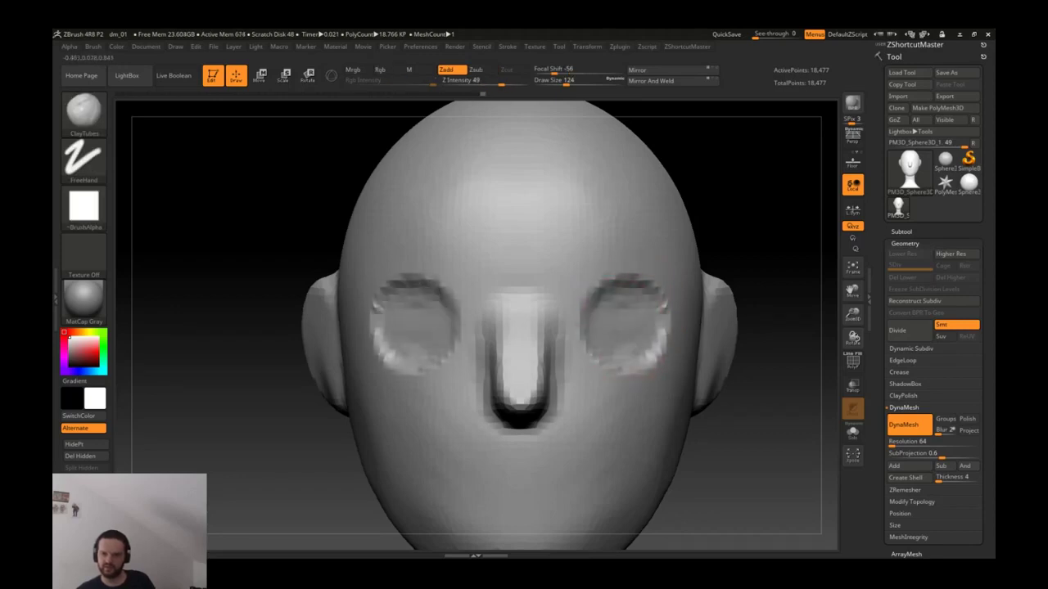
Step: Deepen the upper edges of both eye sockets beneath the brow with the Clay brush
key(b)
key(c)
key(l)
key(ctrl+z)
key(ctrl+z)
key(ctrl+z)
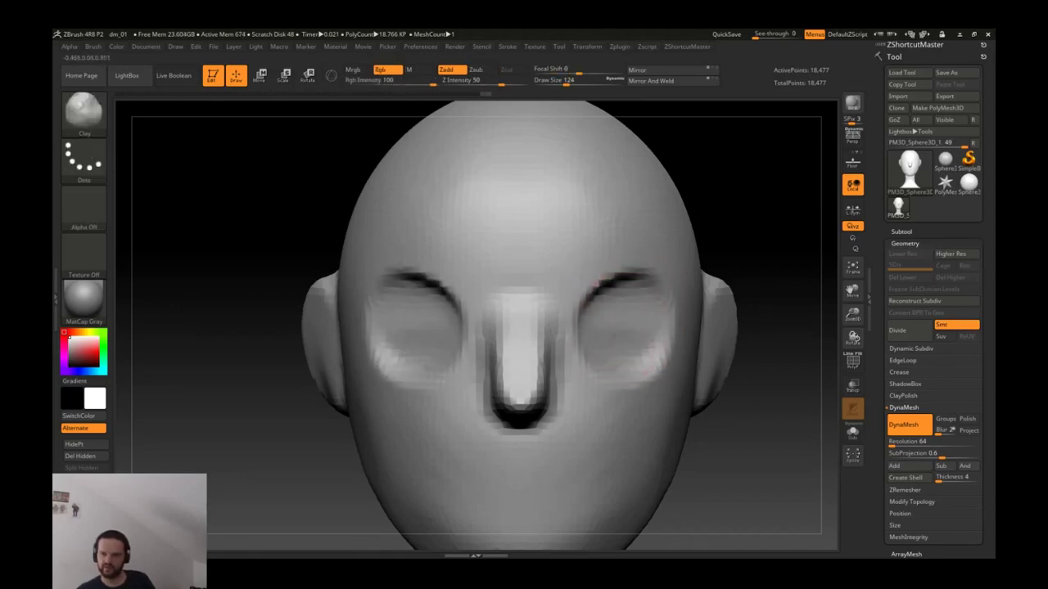
Step: Pull the inner corners of the eye sockets and the nose bridge into shape with the Move brush at draw size 167
key(b)
key(m)
key(v)
key(ctrl+z)
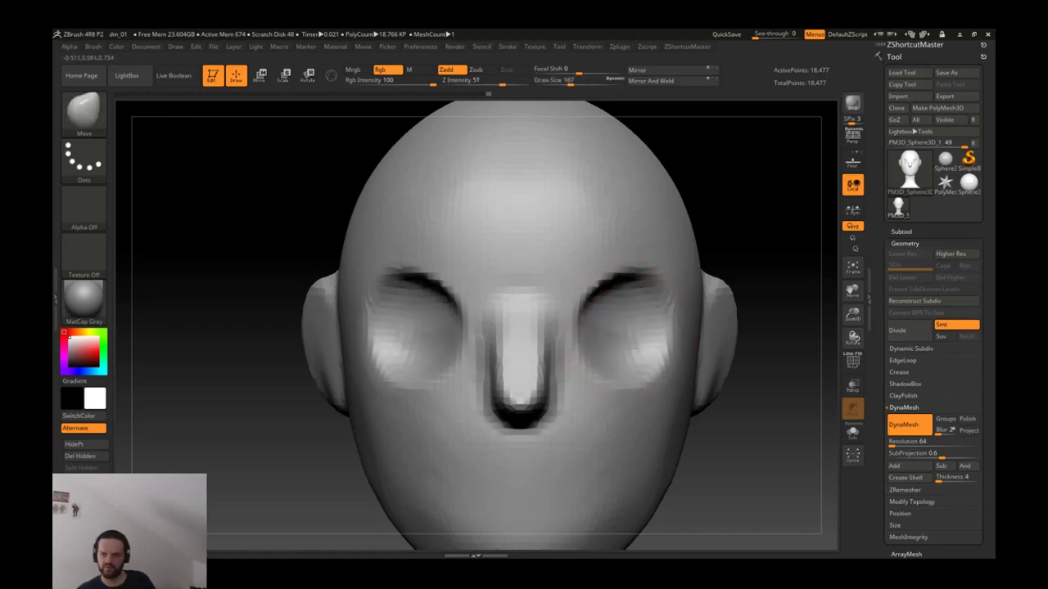
drag(586, 314, 584, 295)
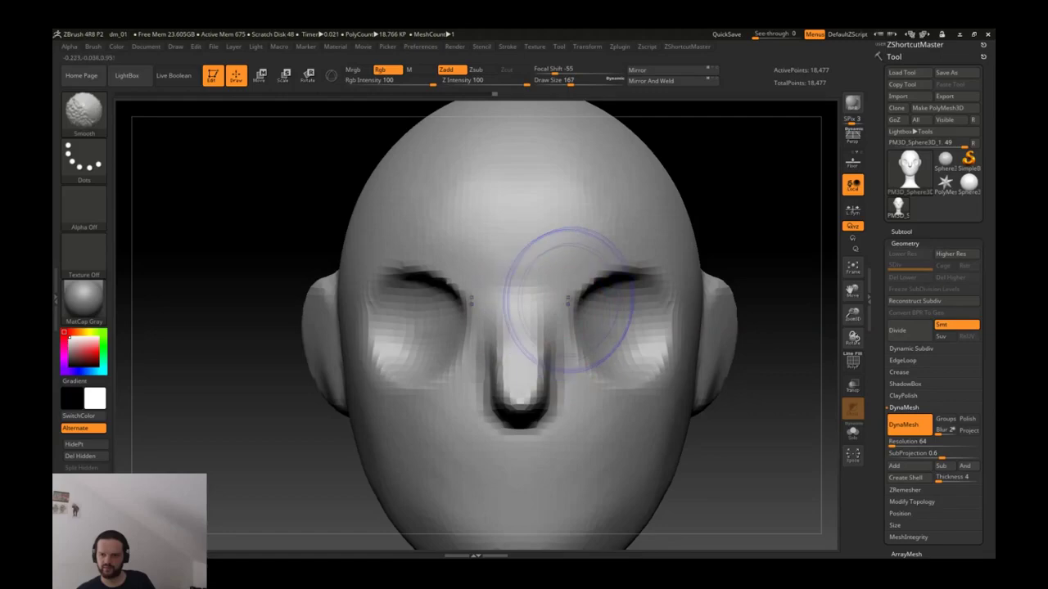
key(ctrl+z)
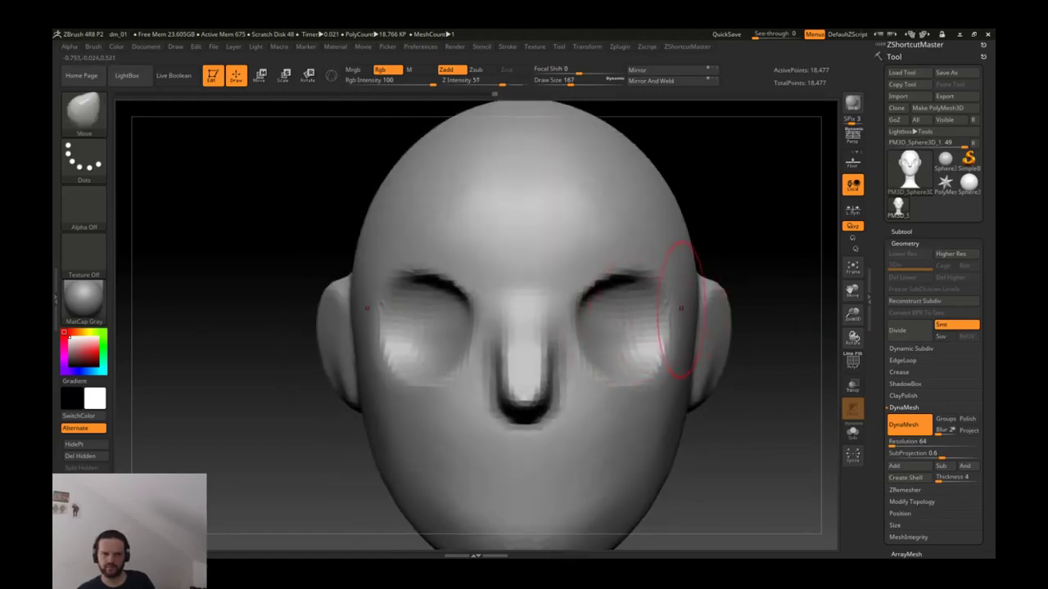
Step: Smooth the hard rims of the eye sockets and adjust their shape with the Move brush
drag(691, 327, 606, 324)
key(b)
key(i)
key(n)
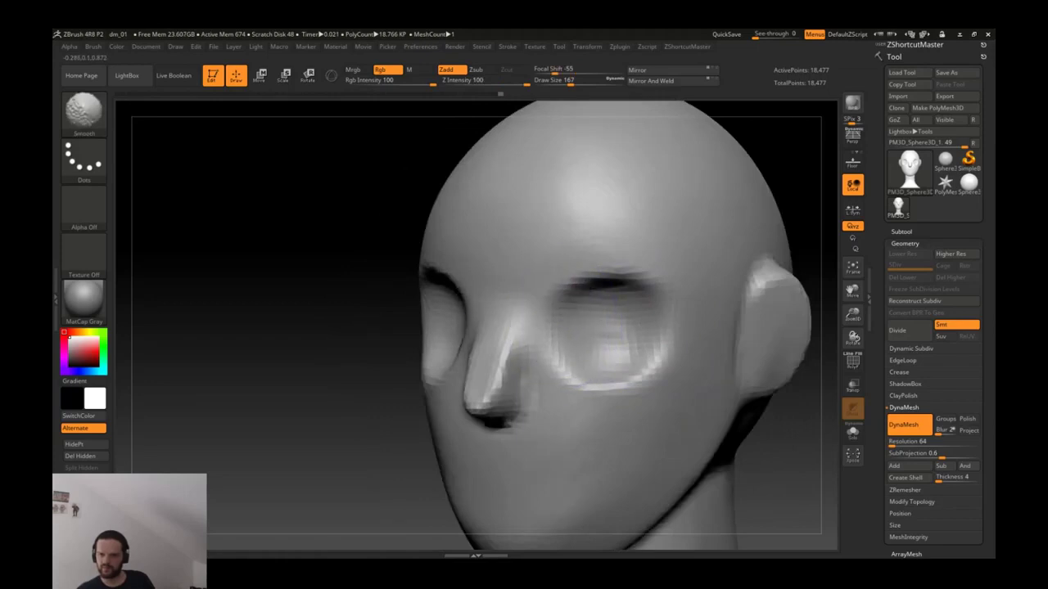
key(b)
key(m)
key(v)
shift+drag(245, 327, 344, 328)
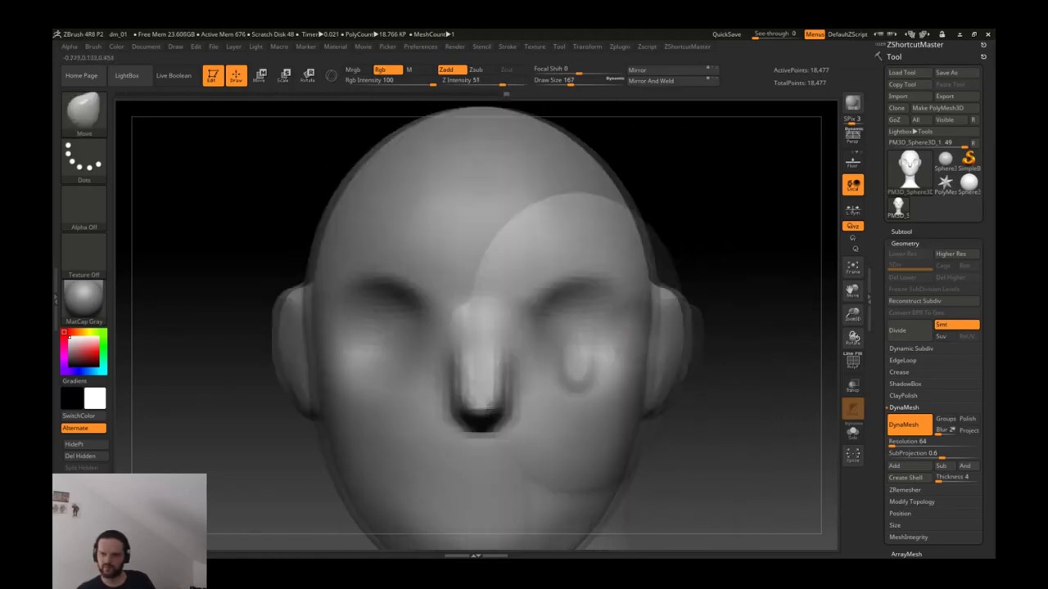
drag(567, 320, 562, 327)
Step: Hollow the upper and outer areas of the eye sockets with the Clay brush and smooth the result
key(b)
key(c)
key(l)
mouse_move(571, 304)
mouse_down()
mouse_move(597, 278)
mouse_move(640, 322)
mouse_move(626, 344)
mouse_up()
drag(245, 327, 577, 336)
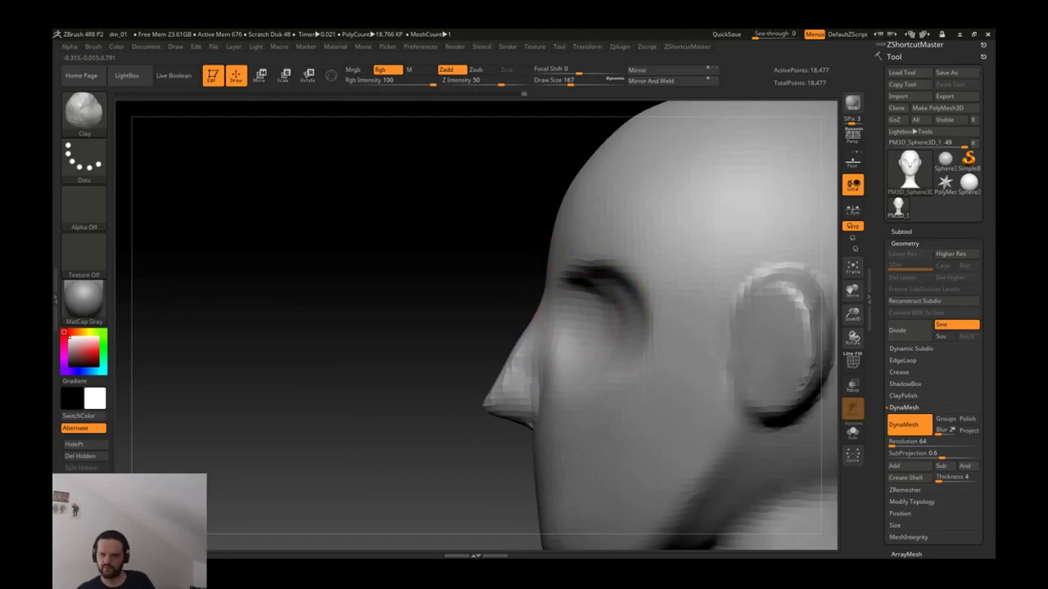
mouse_move(598, 309)
shift+mouse_down()
mouse_move(524, 302)
mouse_move(620, 292)
mouse_move(622, 352)
shift+mouse_up()
shift+drag(620, 278, 632, 297)
mouse_move(761, 327)
mouse_down()
mouse_move(655, 311)
mouse_move(580, 264)
mouse_move(636, 277)
mouse_up()
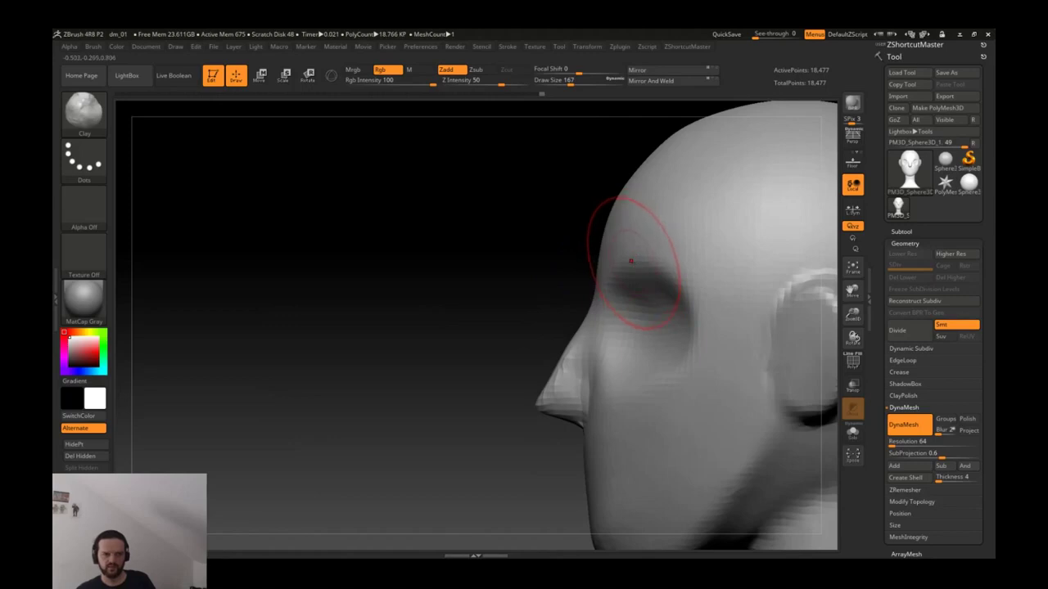
Step: Build up brow ridges above the eye sockets with the ClayTubes brush and smooth them into the forehead
mouse_move(557, 229)
mouse_down()
mouse_move(524, 245)
mouse_move(666, 246)
mouse_up()
key(b)
key(c)
key(t)
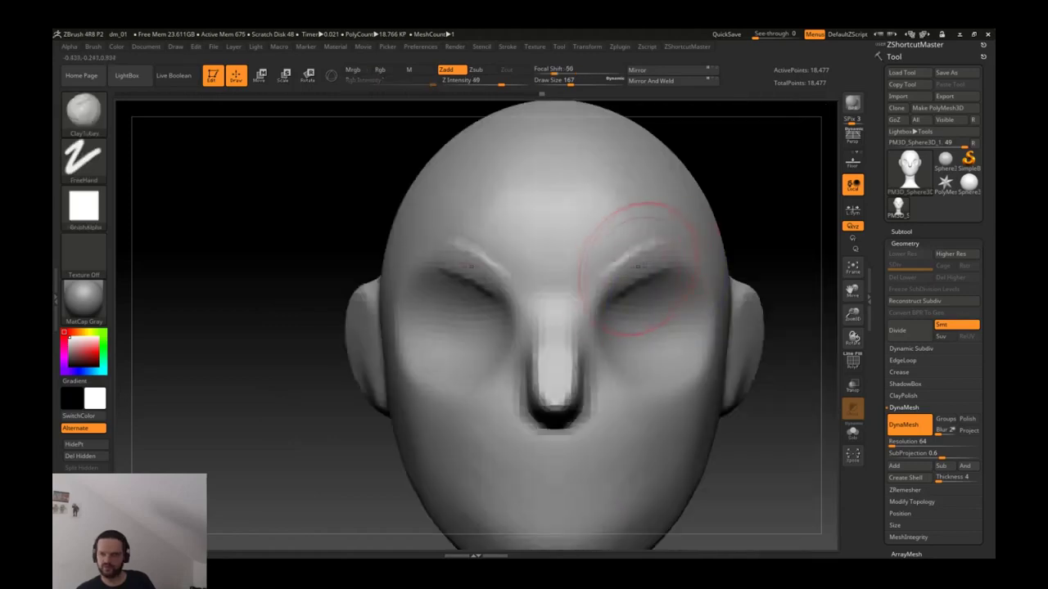
drag(626, 246, 688, 280)
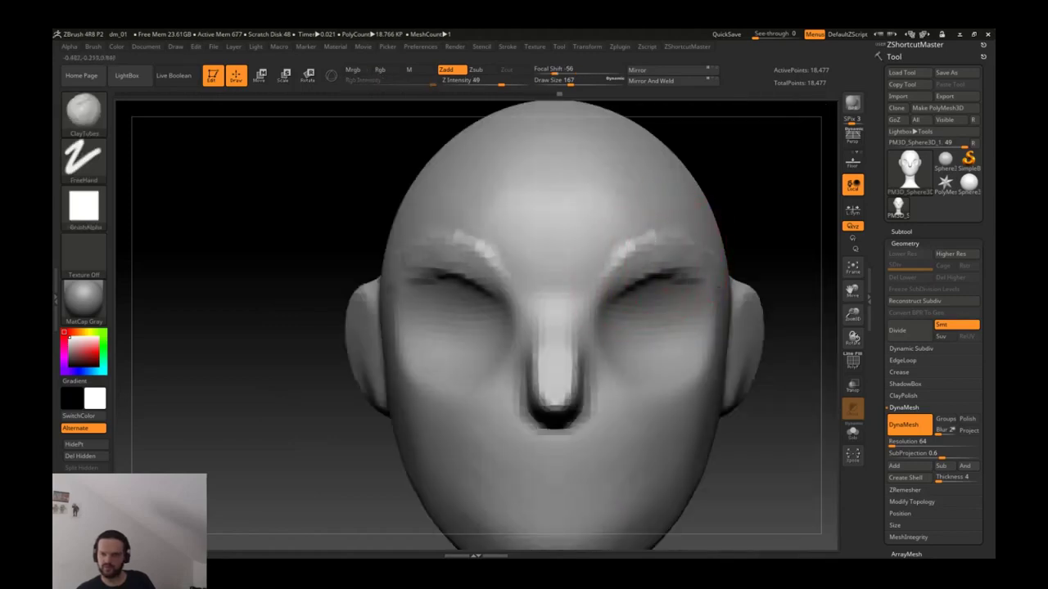
key(shift)
shift+drag(667, 217, 647, 274)
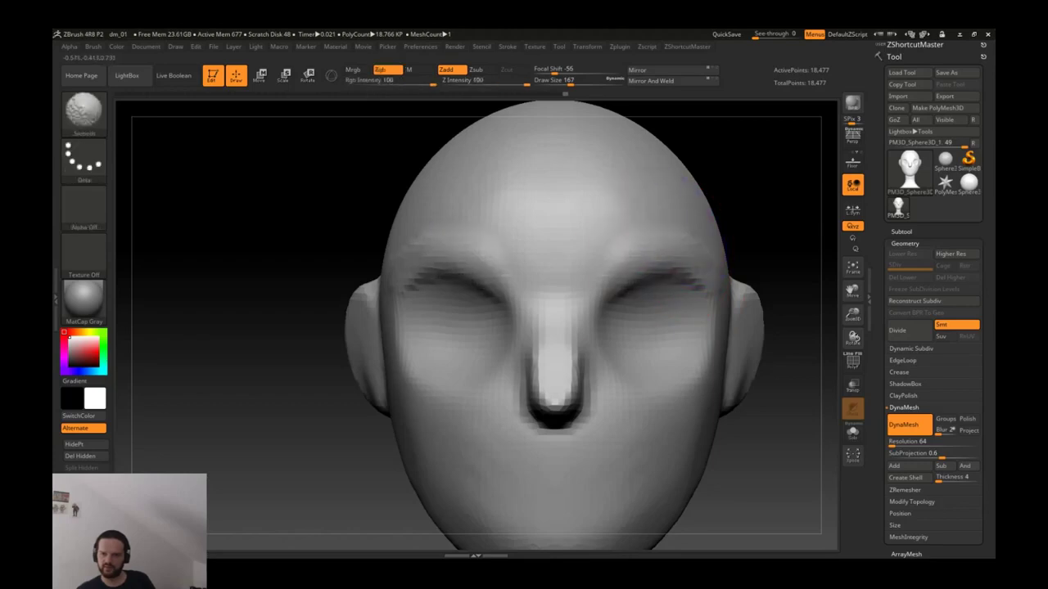
Step: Refine the brow line and the inner corners of the eye sockets with the Move brush
key(b)
key(m)
key(v)
ctrl+right_drag(651, 280, 598, 277)
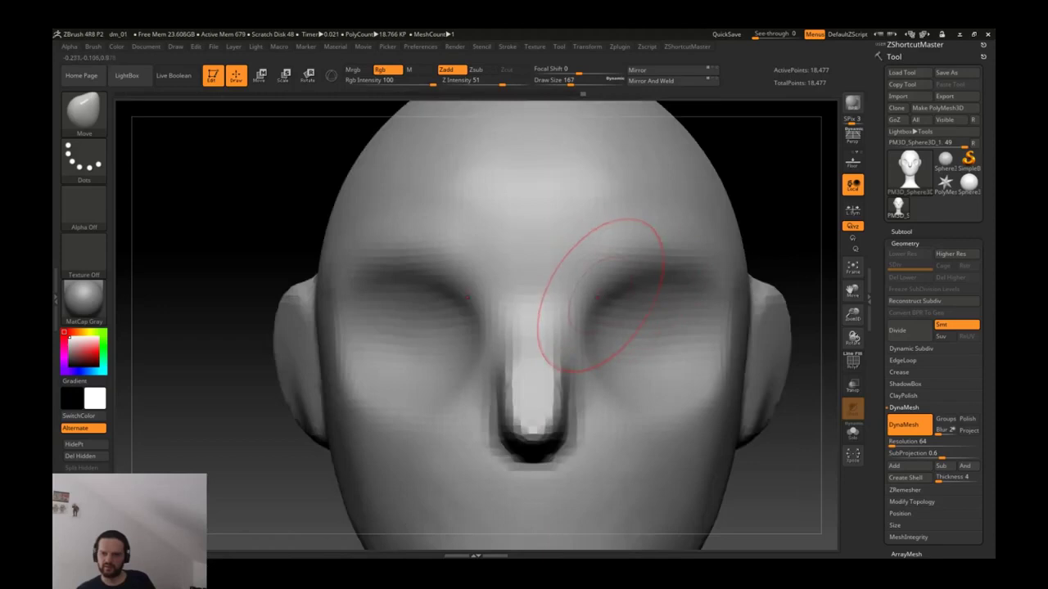
mouse_move(590, 360)
right_down()
mouse_move(573, 327)
mouse_move(603, 269)
mouse_move(601, 370)
right_up()
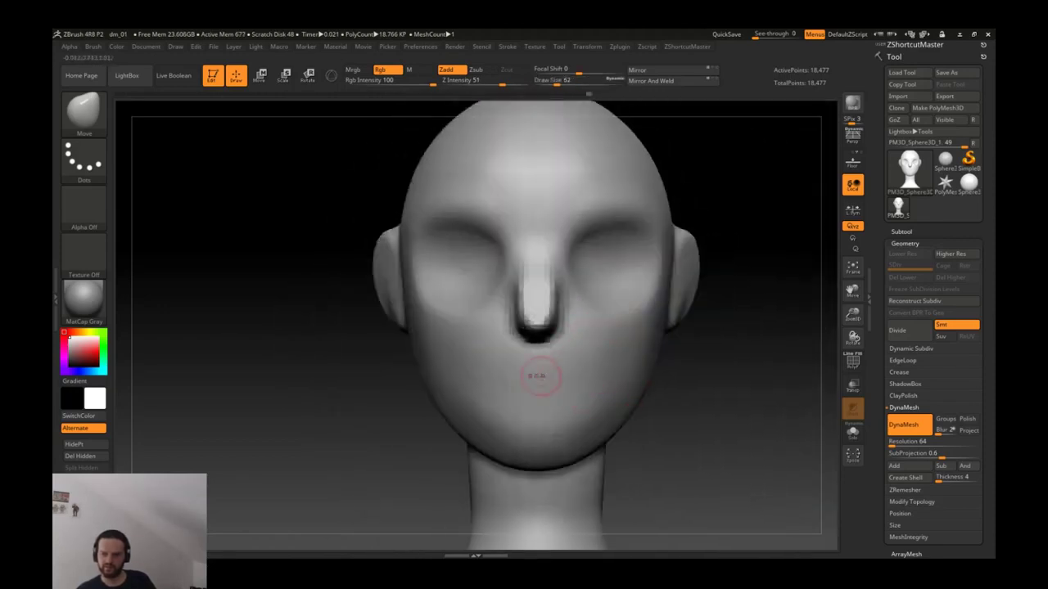
ctrl+right_drag(536, 376, 536, 352)
key(b)
key(s)
key(t)
mouse_move(451, 385)
mouse_down()
mouse_move(507, 401)
mouse_move(601, 390)
mouse_up()
key(ctrl+z)
Step: Cut a straight horizontal mouth line below the nose with the DamStandard brush
key(b)
key(d)
key(s)
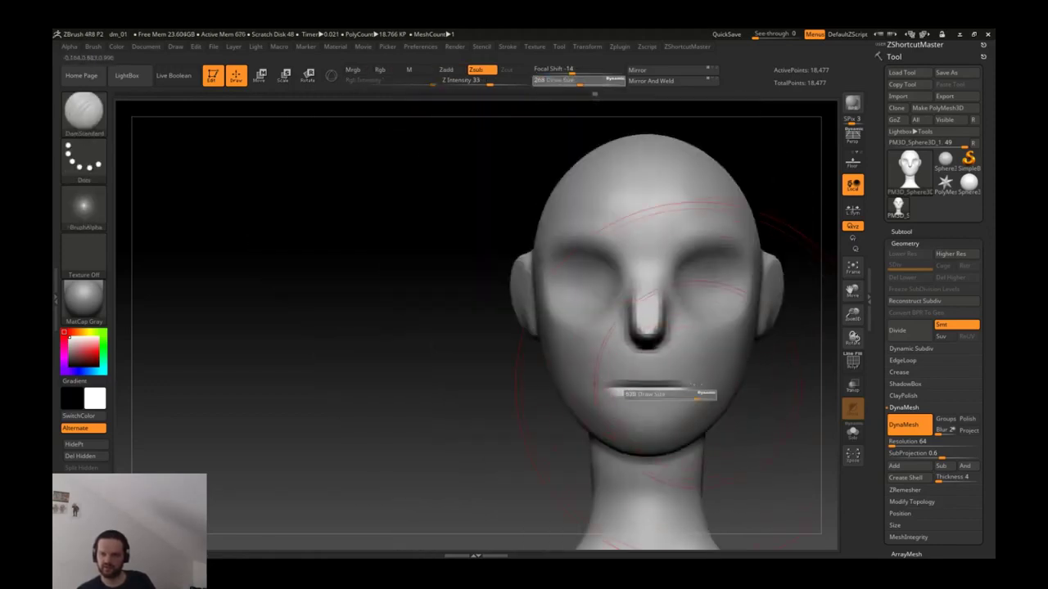
Step: Reshape the sides and top of the skull in front view with a large Move brush
key(b)
key(m)
key(v)
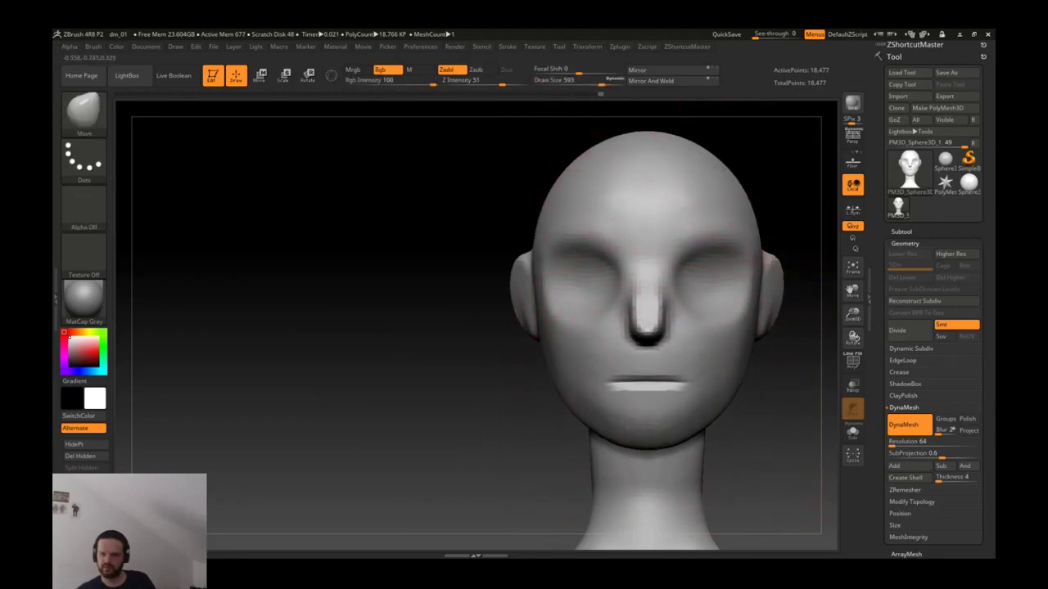
alt+drag(765, 194, 690, 251)
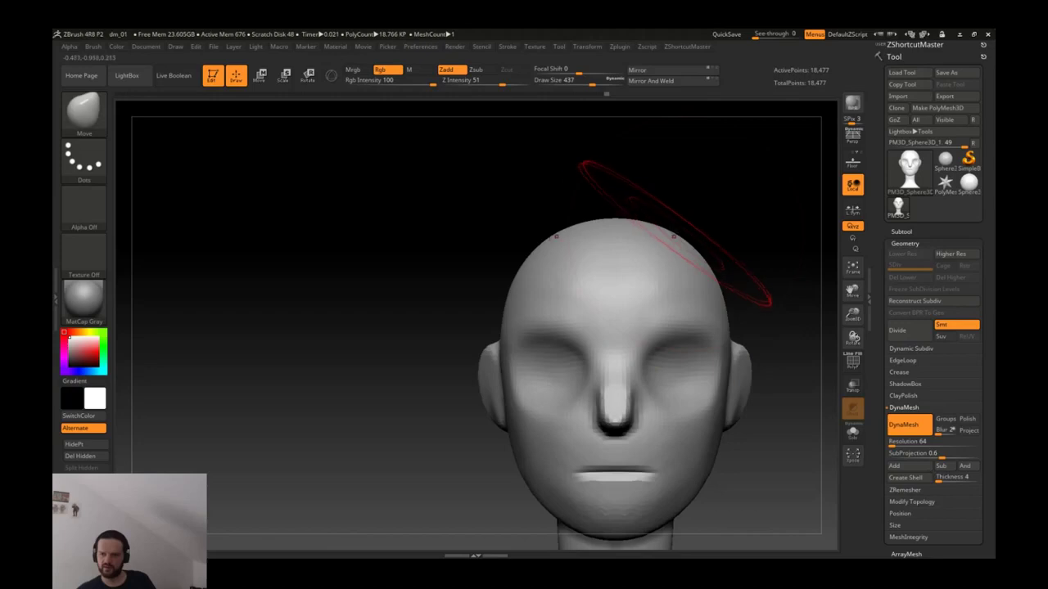
mouse_move(679, 242)
mouse_down()
mouse_move(656, 336)
mouse_move(707, 240)
mouse_up()
mouse_move(770, 294)
alt+mouse_down()
mouse_move(679, 303)
mouse_move(631, 198)
alt+mouse_up()
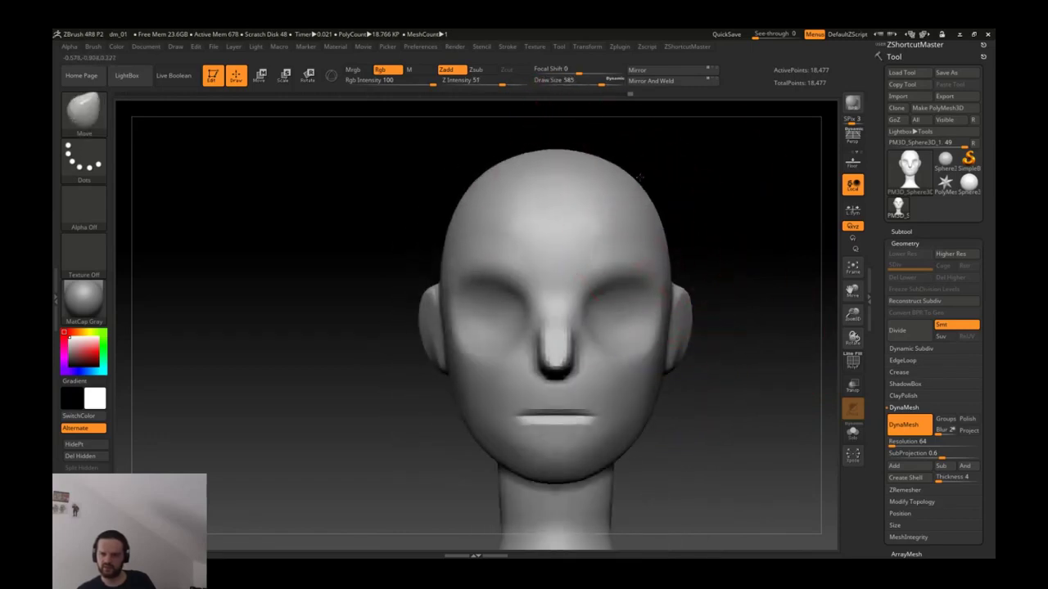
Step: Adjust the skull's profile and the back of the head with the Move brush from several views
drag(613, 176, 562, 199)
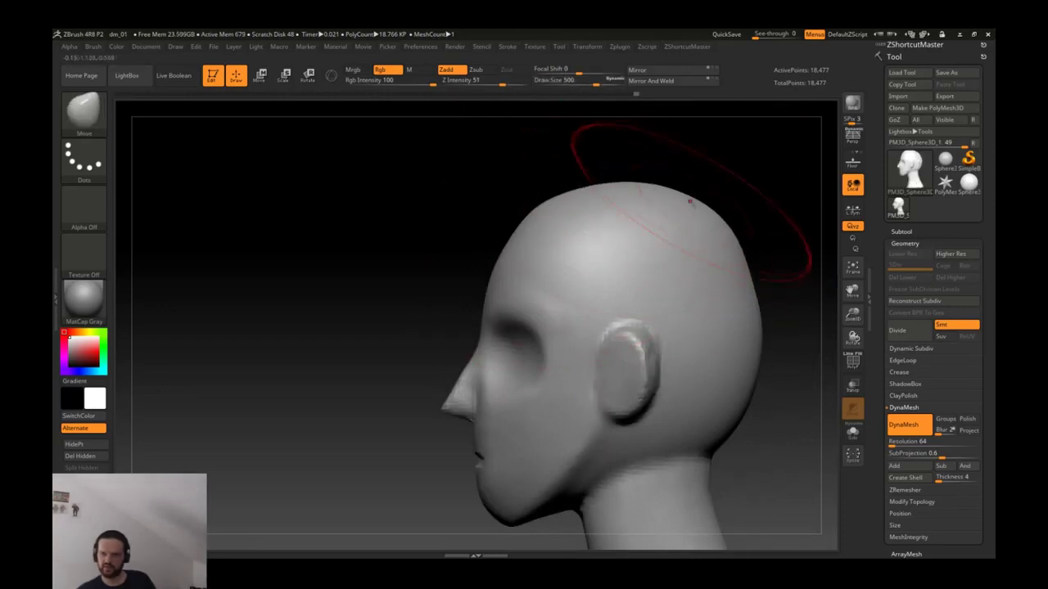
mouse_move(778, 238)
mouse_down()
mouse_move(644, 217)
mouse_move(687, 319)
mouse_move(671, 310)
mouse_move(667, 237)
mouse_move(665, 264)
mouse_up()
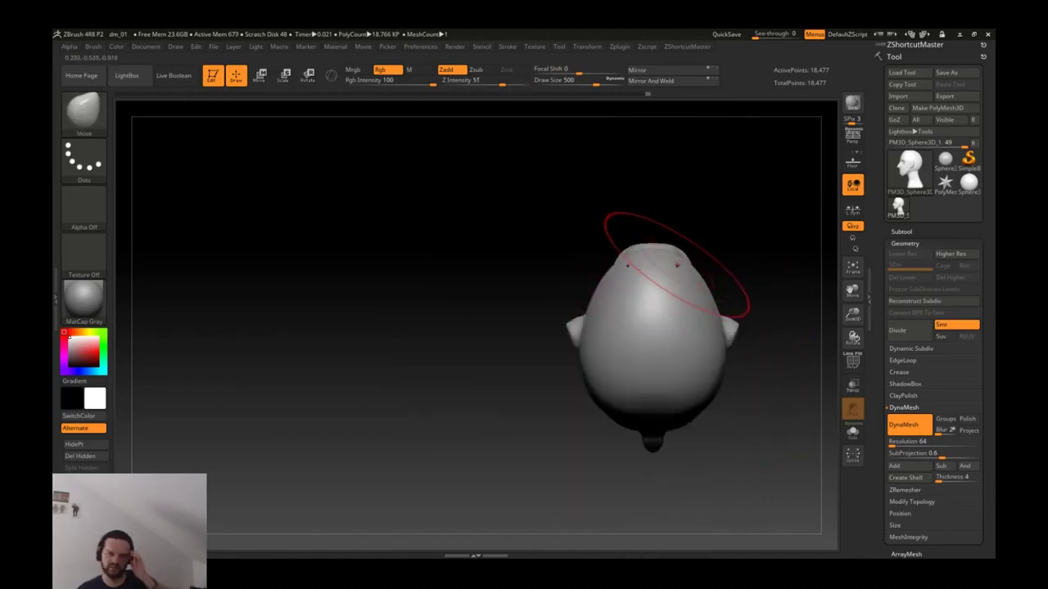
mouse_move(661, 223)
alt+mouse_down()
mouse_move(669, 290)
mouse_move(673, 261)
mouse_move(679, 294)
mouse_move(659, 261)
mouse_move(630, 278)
mouse_move(655, 279)
mouse_move(695, 237)
alt+mouse_up()
drag(763, 288, 666, 293)
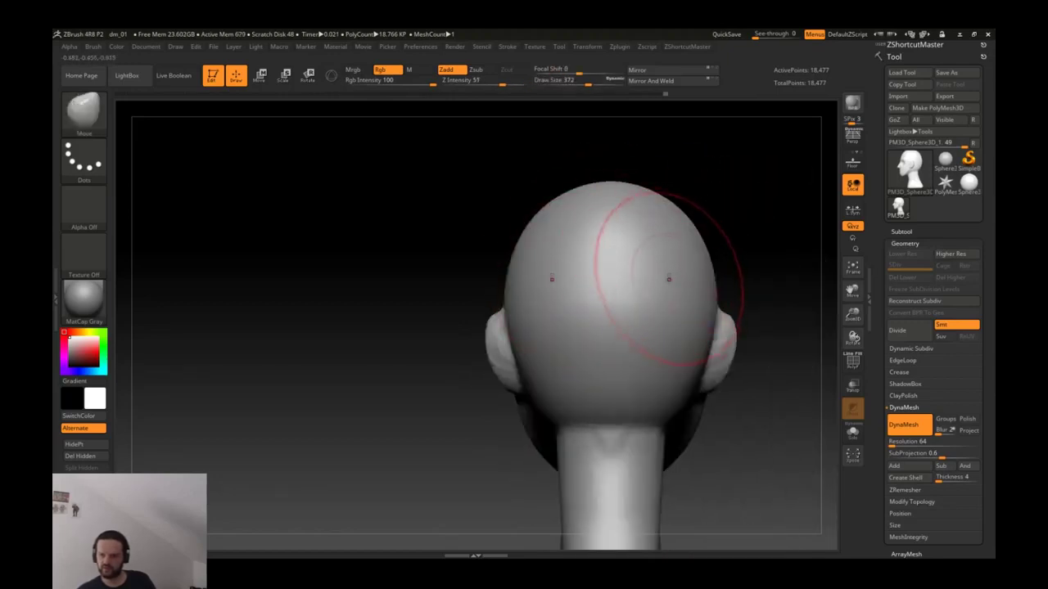
drag(678, 257, 706, 278)
key(f)
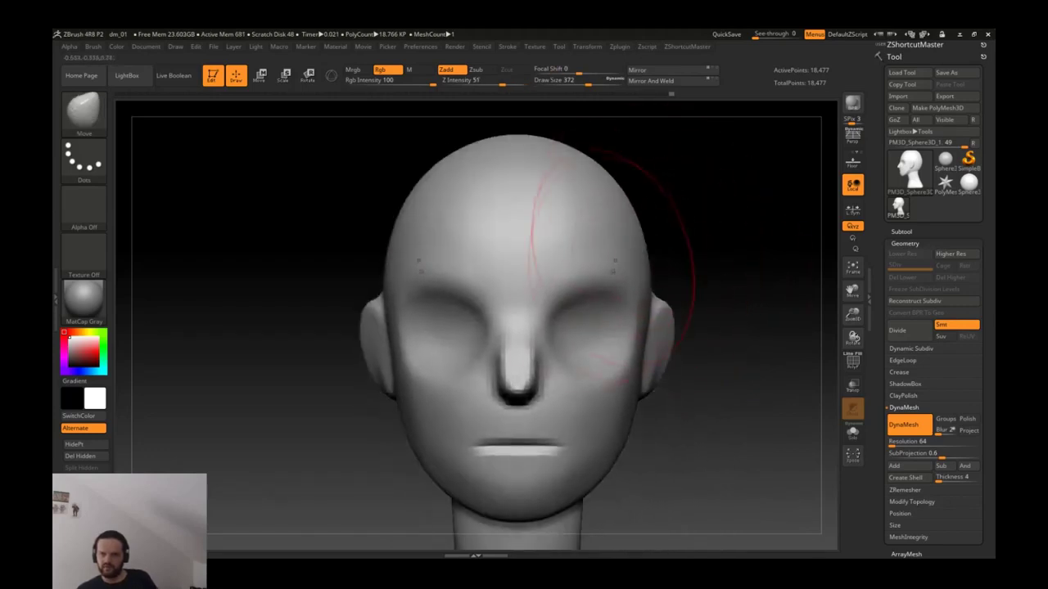
Step: Remesh the head and widen the mouth line with the DamStandard brush, reducing its draw size to 163
key(b)
key(d)
key(s)
mouse_move(543, 421)
mouse_down()
mouse_move(636, 411)
mouse_move(671, 427)
mouse_move(597, 358)
mouse_up()
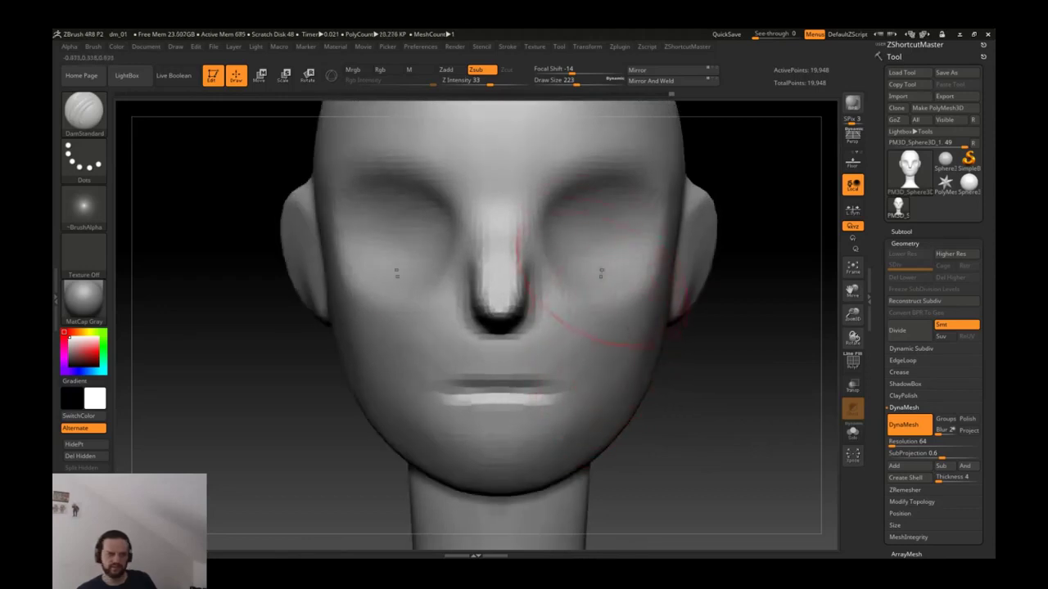
key(s)
click(659, 388)
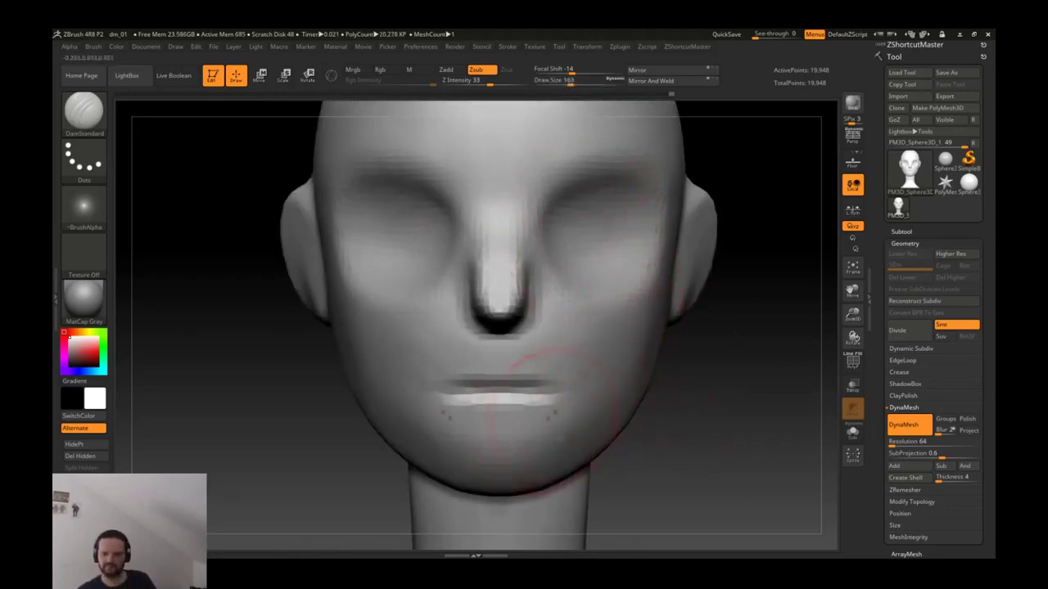
mouse_move(618, 275)
mouse_down()
mouse_move(573, 311)
mouse_move(595, 264)
mouse_up()
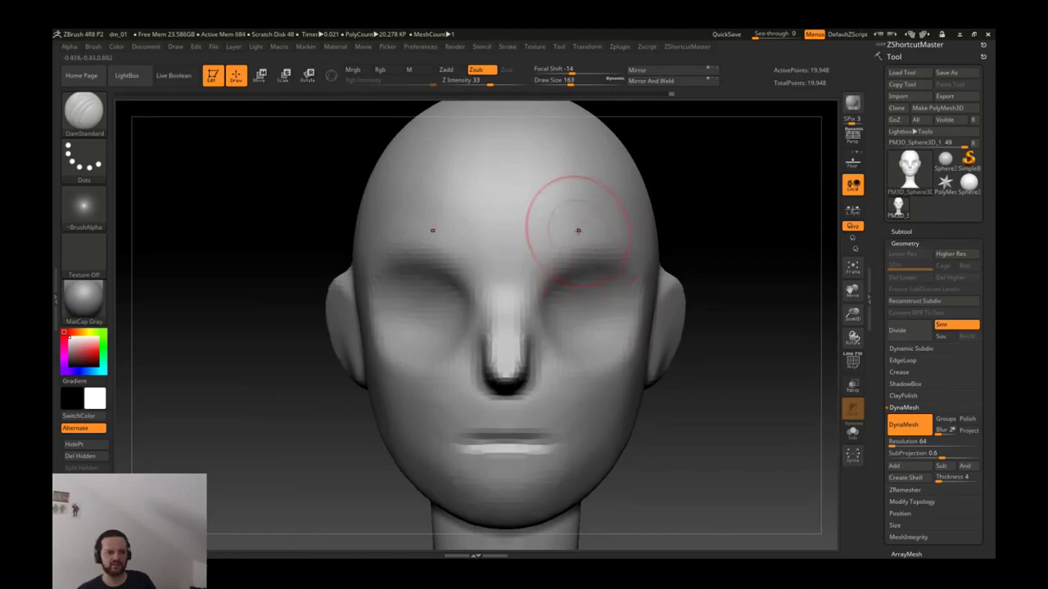
Step: Flatten the temples between the eye sockets and the ears with the hPolish brush at draw size 217
drag(270, 352, 205, 315)
key(b)
key(h)
key(p)
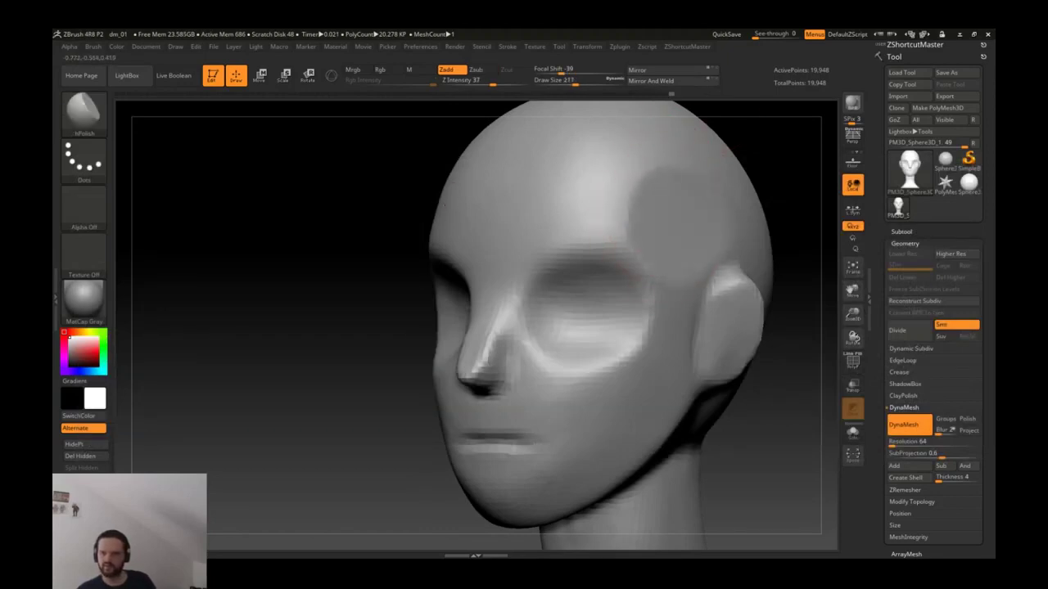
drag(655, 246, 704, 232)
Step: Adjust the flattened temples and the side of the skull above the ears with the Move brush
key(b)
key(m)
key(v)
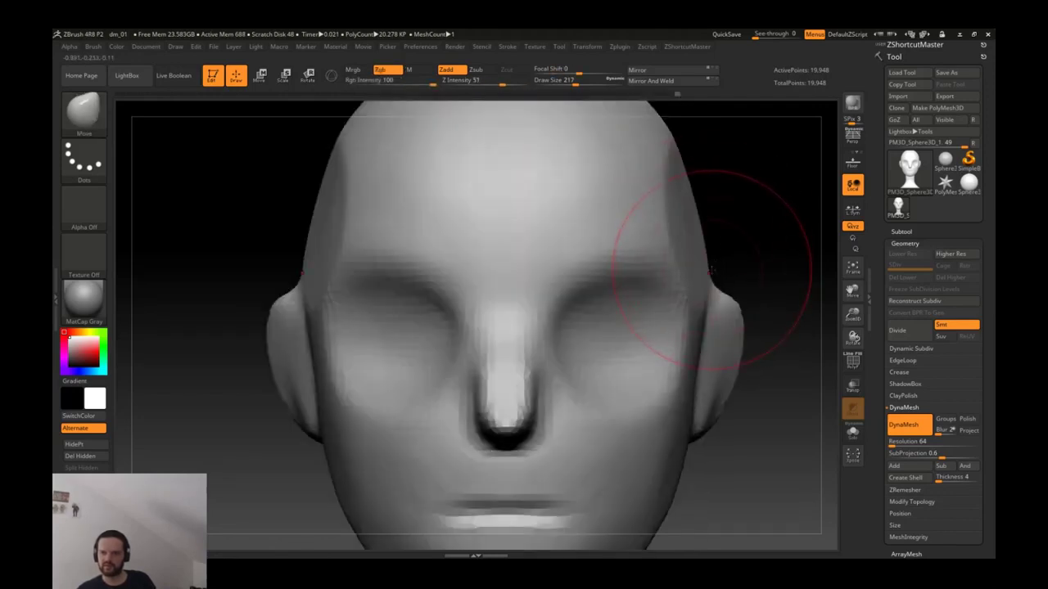
drag(709, 266, 679, 211)
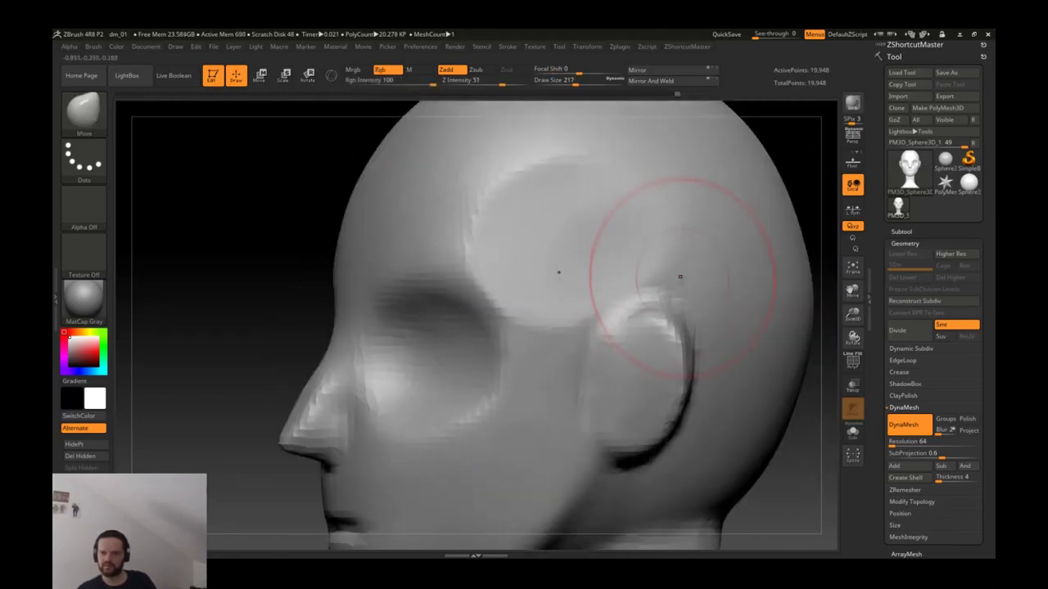
drag(605, 278, 644, 283)
key(b)
key(m)
key(v)
drag(667, 211, 589, 204)
Step: Polish flat planes onto the upper sides and front of the skull with the hPolish brush
key(b)
key(h)
key(p)
mouse_move(503, 192)
alt+mouse_down()
mouse_move(538, 185)
mouse_move(588, 235)
mouse_move(596, 203)
alt+mouse_up()
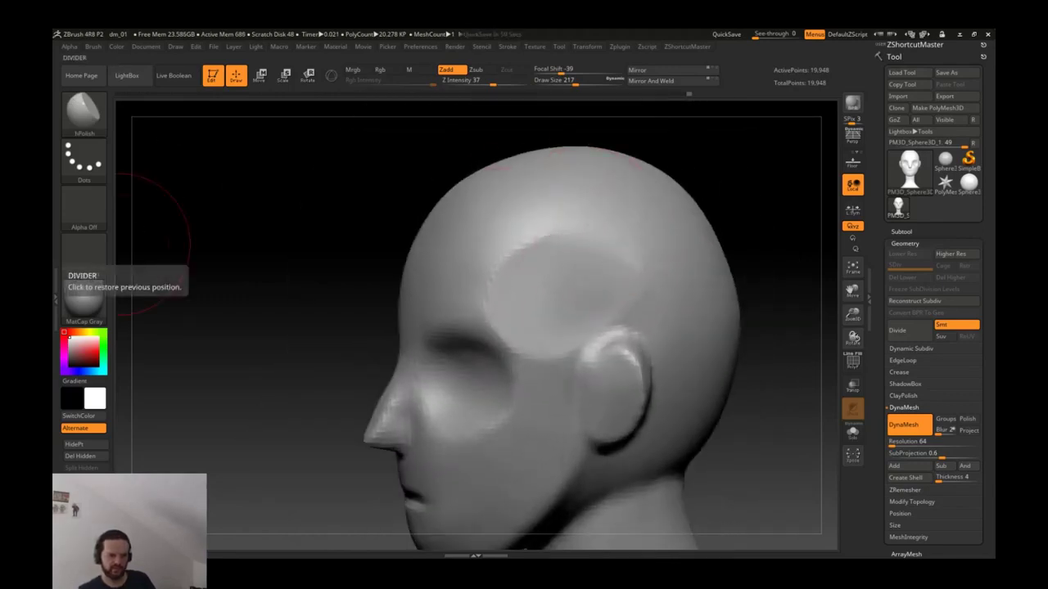
mouse_move(678, 226)
right_down()
mouse_move(646, 234)
mouse_move(570, 199)
mouse_move(585, 246)
mouse_move(576, 261)
right_up()
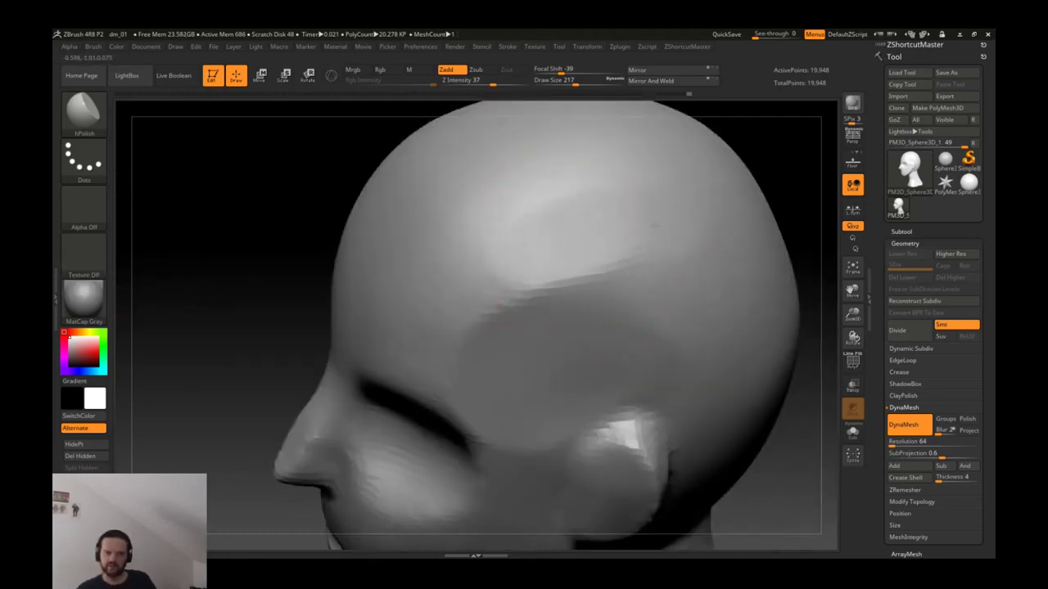
mouse_move(615, 229)
right_down()
mouse_move(561, 199)
mouse_move(532, 215)
right_up()
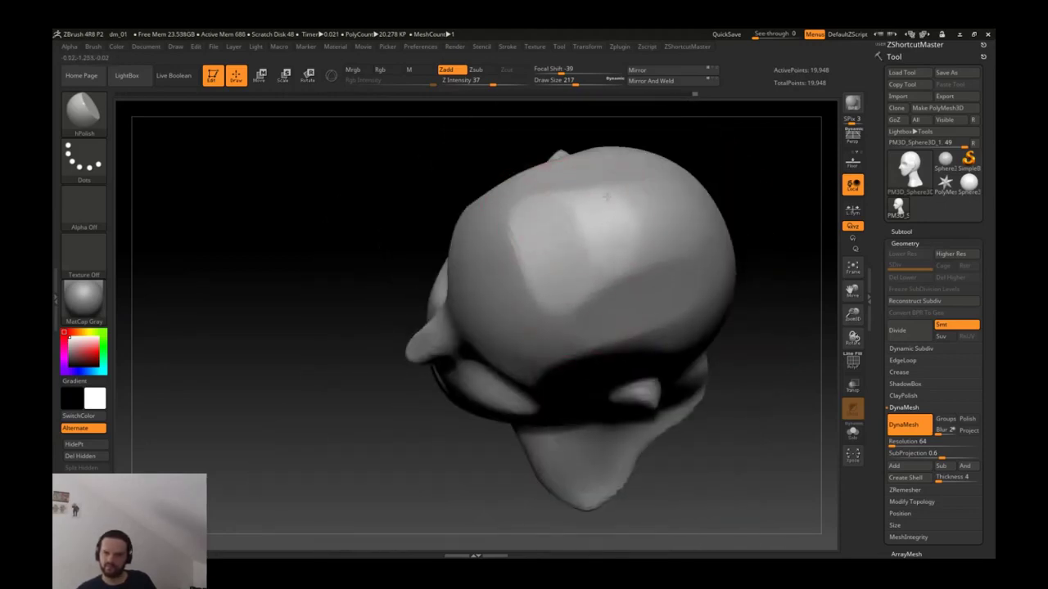
Step: Reshape the top and front contour of the skull with the Move brush at draw sizes 305 and 207
mouse_move(589, 249)
right_down()
mouse_move(683, 182)
mouse_move(631, 217)
mouse_move(682, 239)
mouse_move(662, 217)
right_up()
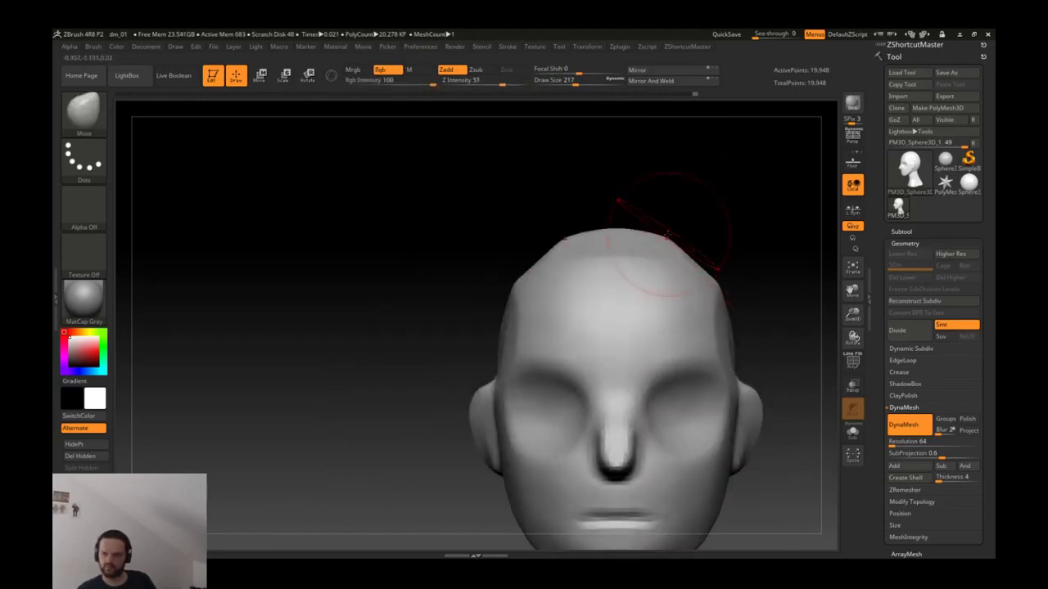
key(ctrl)
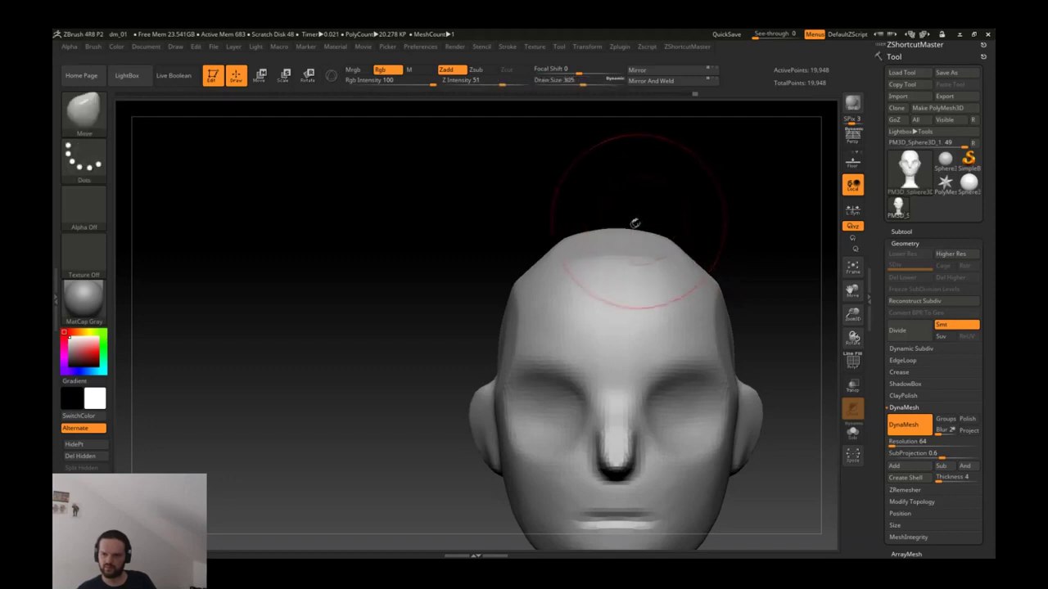
right_drag(676, 234, 720, 232)
key(shift)
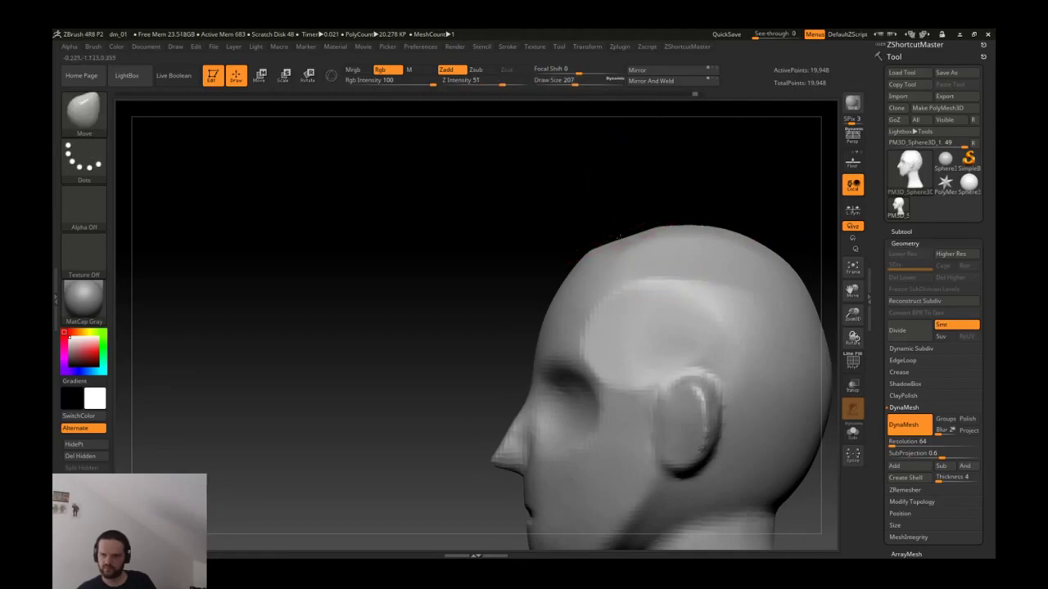
mouse_move(615, 234)
right_down()
mouse_move(673, 210)
mouse_move(664, 247)
mouse_move(679, 205)
mouse_move(678, 222)
right_up()
key(b)
key(Escape)
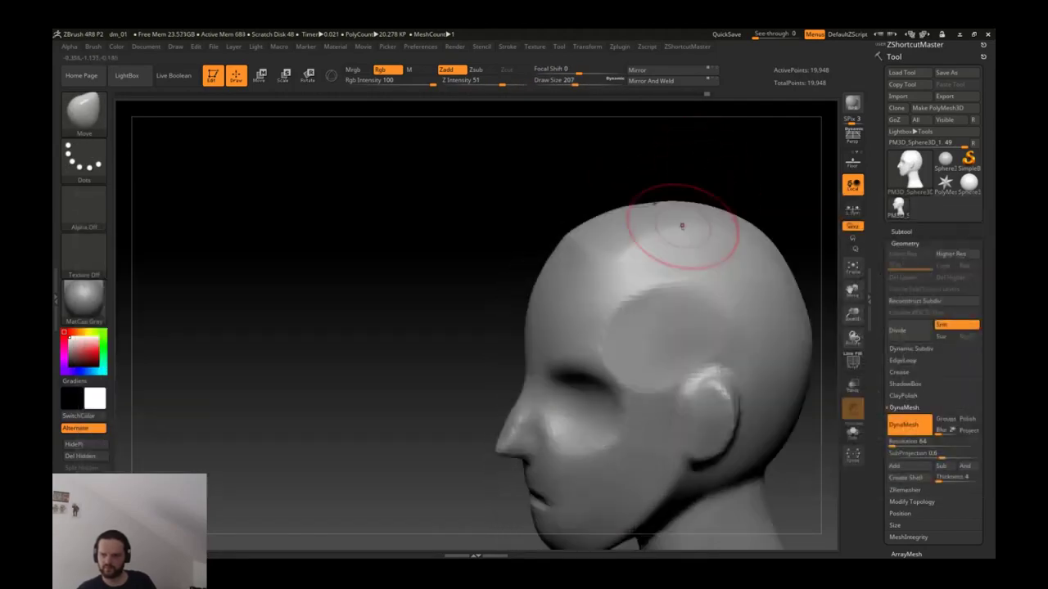
Step: Polish the upper side planes of the skull with the hPolish brush at draw size 207
key(shift)
key(b)
key(h)
key(p)
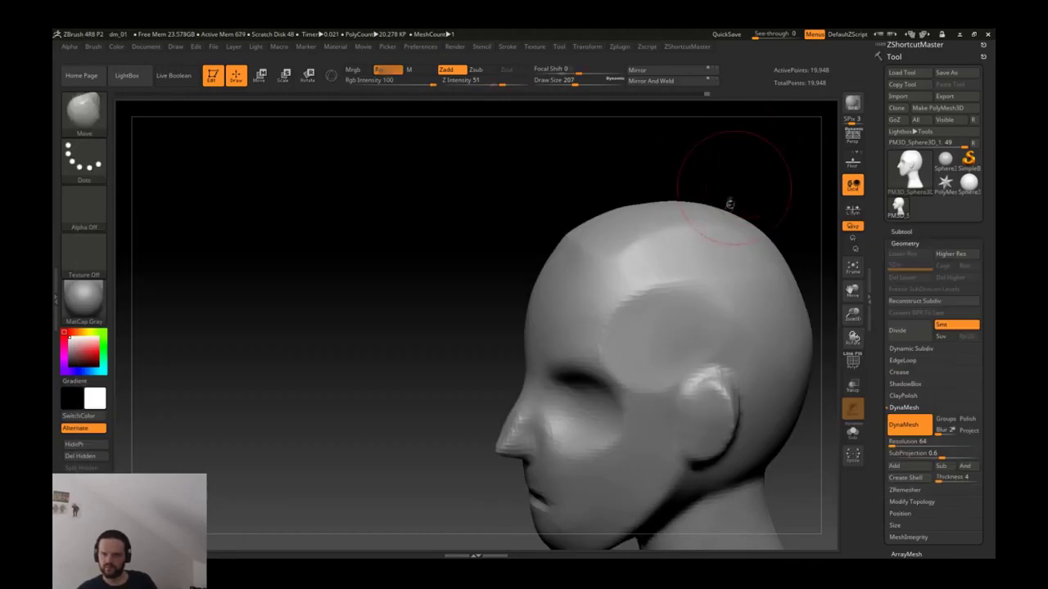
mouse_move(776, 232)
right_down()
mouse_move(692, 232)
mouse_move(723, 213)
mouse_move(686, 233)
mouse_move(696, 217)
mouse_move(720, 227)
mouse_move(745, 178)
right_up()
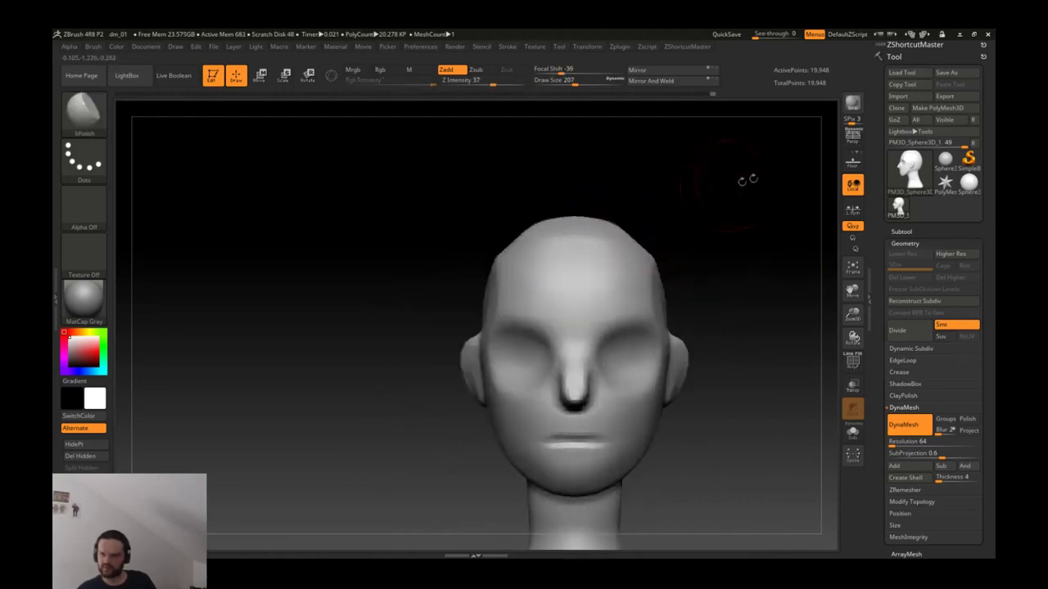
right_drag(744, 215, 761, 188)
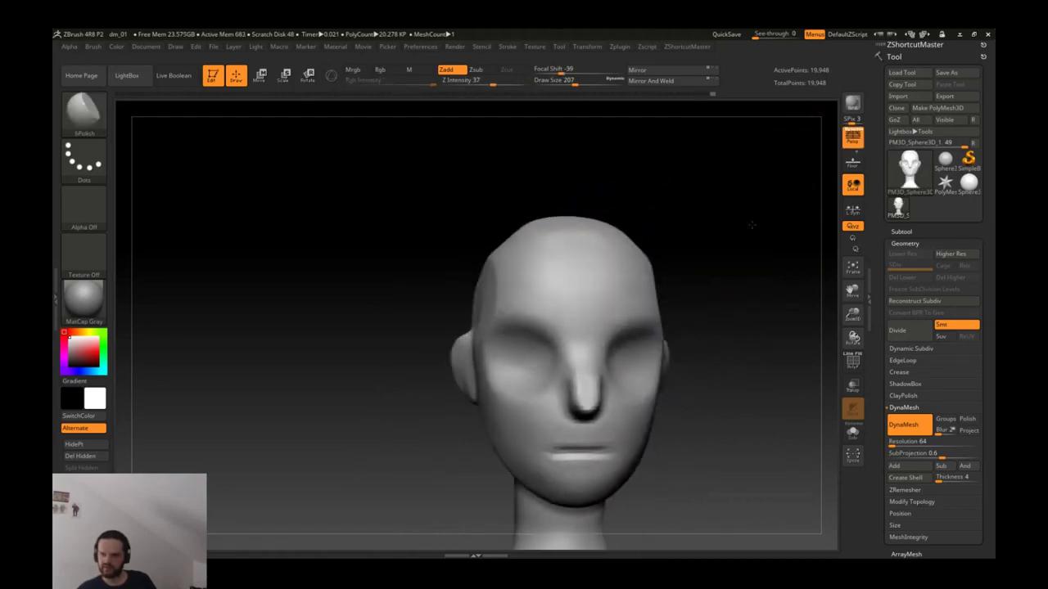
Step: Turn on perspective for the viewport and adjust its angle of view
key(p)
right_drag(757, 200, 731, 212)
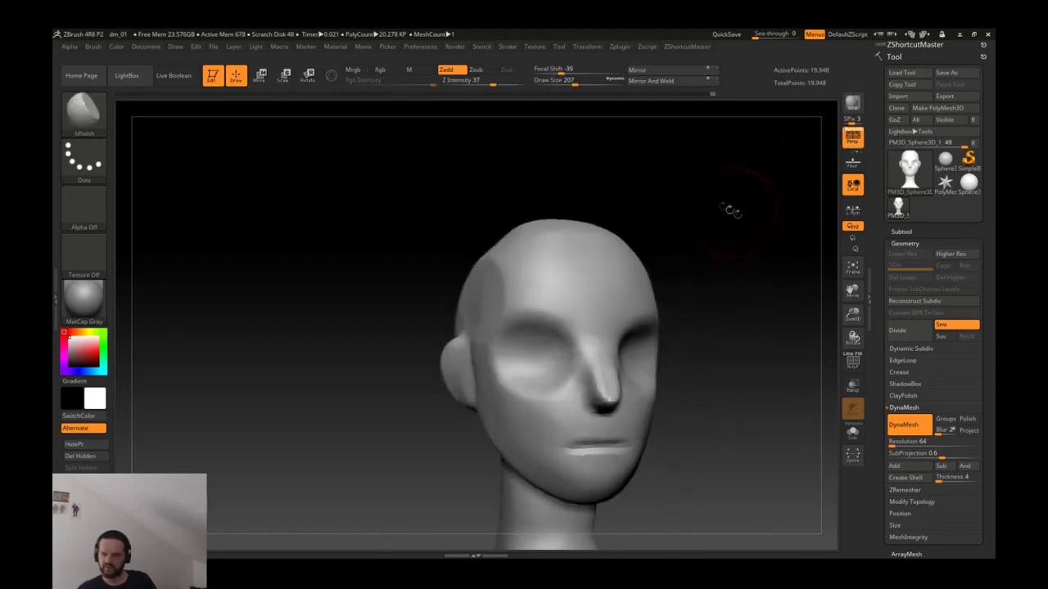
click(153, 47)
mouse_move(173, 48)
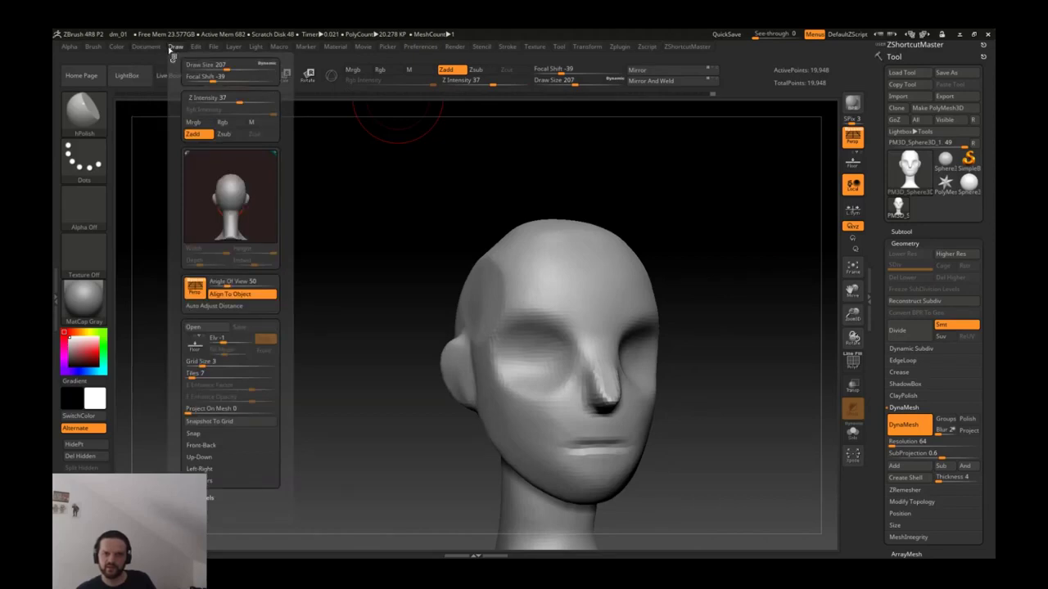
text(3)
key(Return)
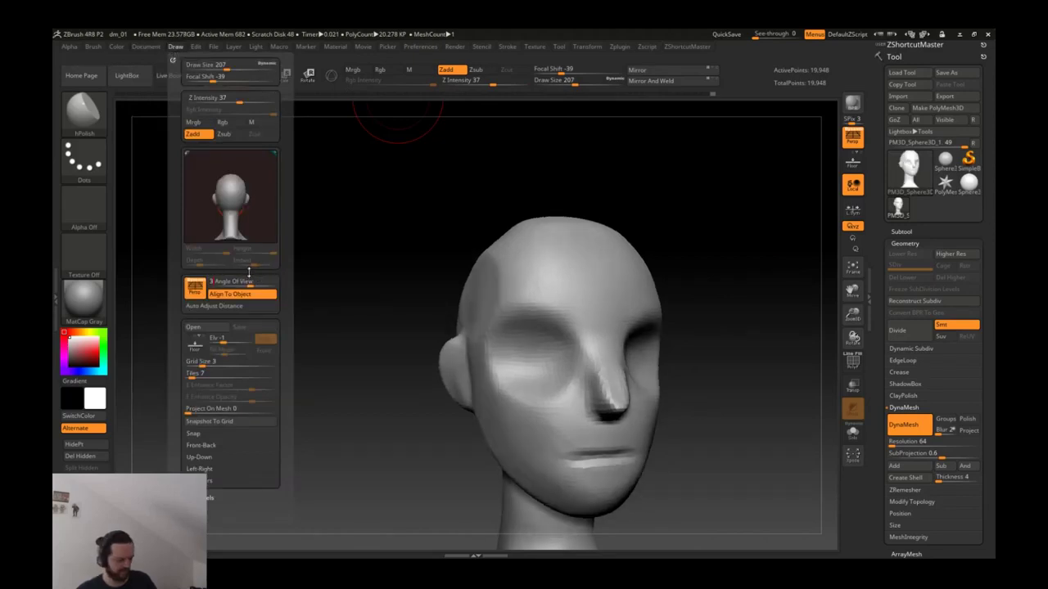
key(Return)
Step: Adjust the forehead and skull contour in perspective with the Move brush at draw size 207
drag(562, 215, 659, 253)
mouse_move(561, 245)
ctrl+right_down()
mouse_move(562, 269)
mouse_move(508, 270)
ctrl+right_up()
key(b)
key(m)
key(v)
mouse_move(508, 270)
right_down()
mouse_move(459, 270)
mouse_move(571, 326)
right_up()
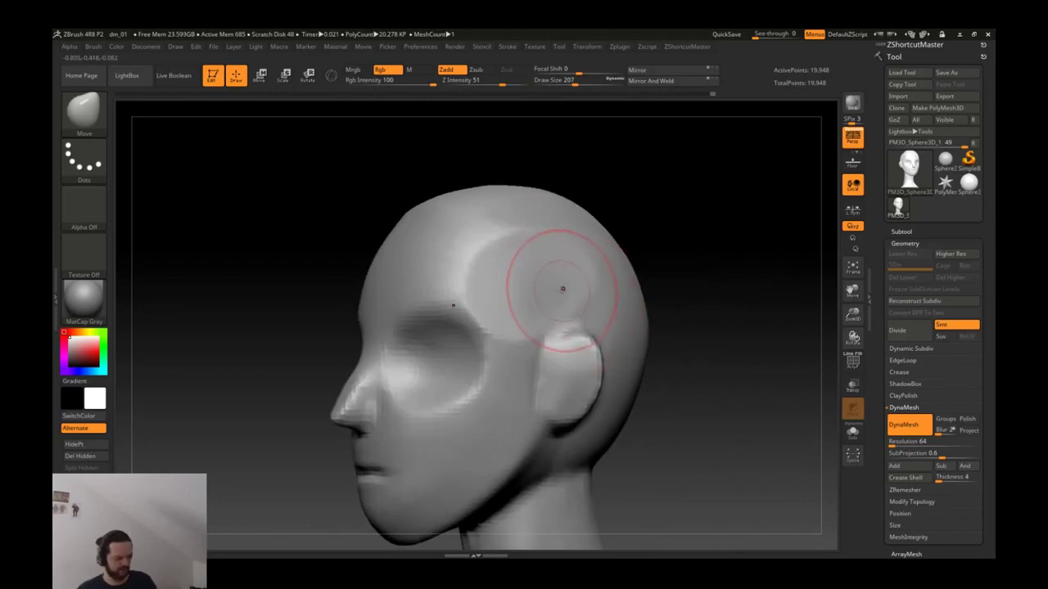
Step: Flatten the cheek planes between the eye sockets and the jaw with the hPolish brush at draw size 207
key(b)
key(h)
key(p)
right_drag(515, 313, 465, 355)
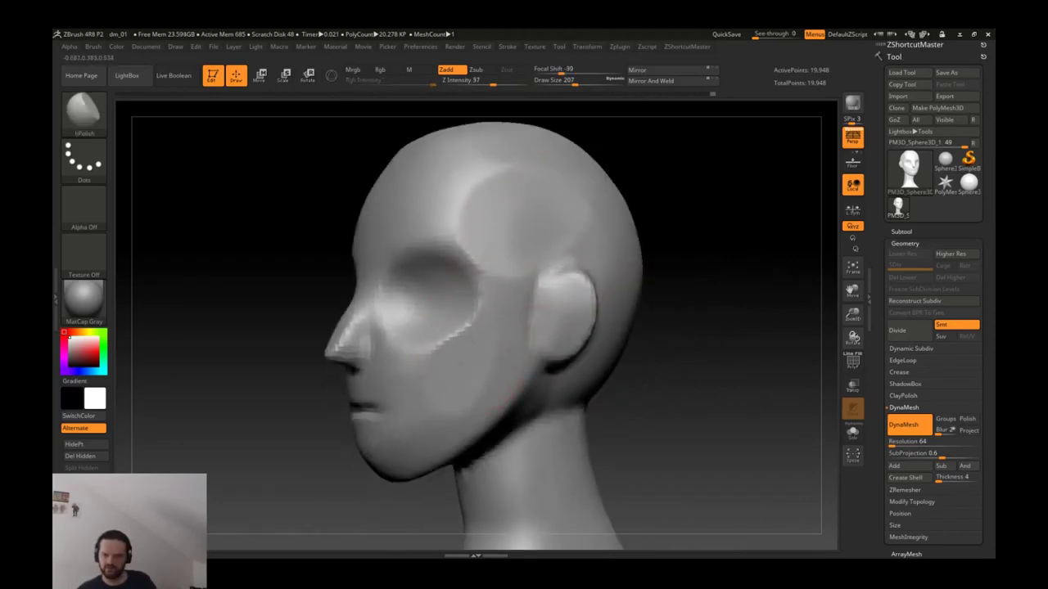
shift+right_drag(498, 373, 446, 327)
Step: Flatten the front of the face from the cheeks across the mouth to the chin with hPolish at draw size 167
drag(381, 253, 381, 305)
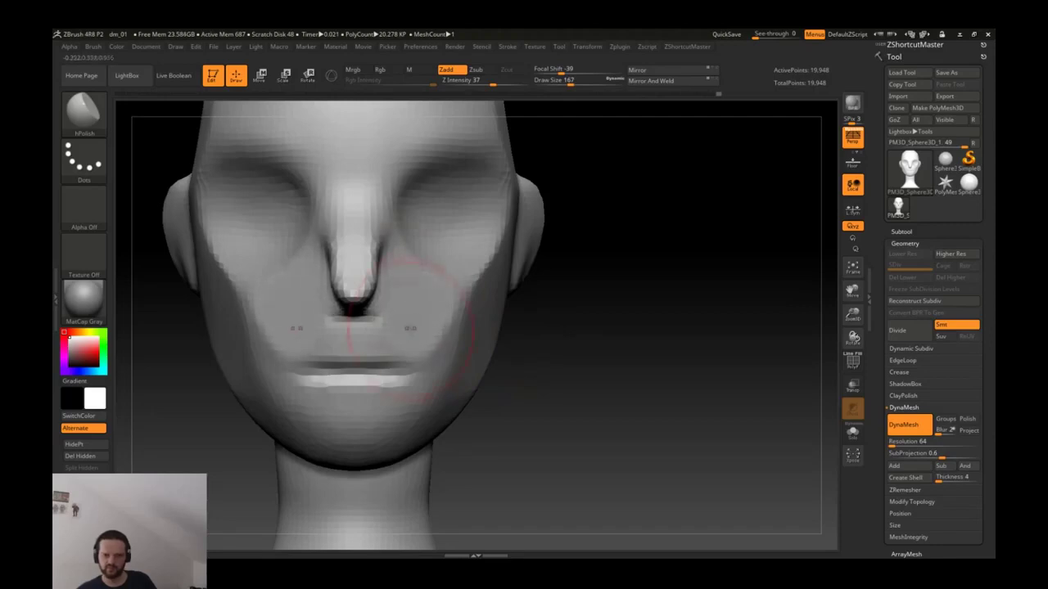
mouse_move(352, 378)
shift+mouse_down()
mouse_move(353, 283)
mouse_move(352, 426)
shift+mouse_up()
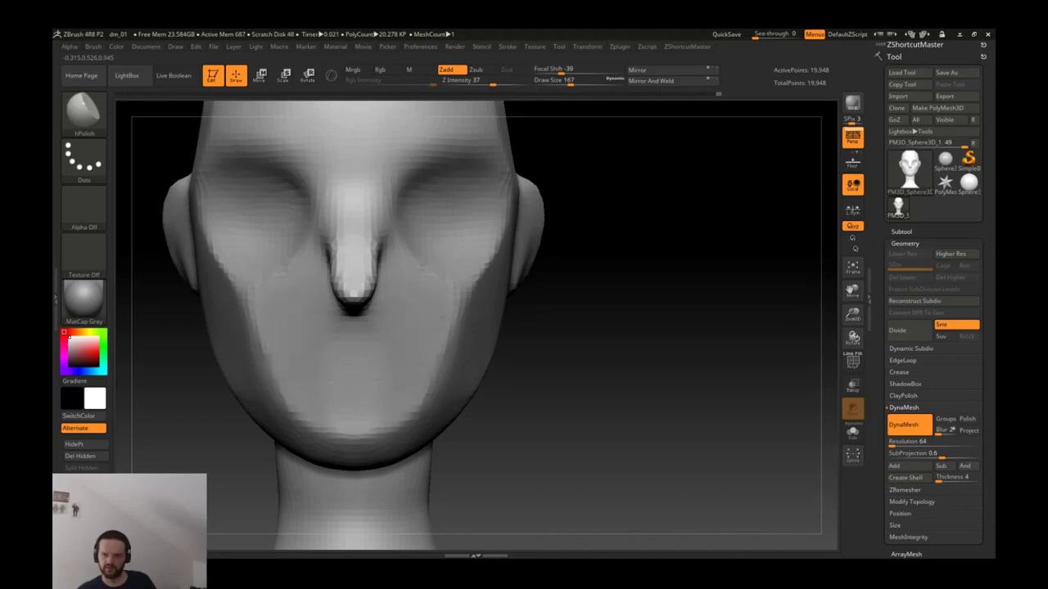
mouse_move(384, 328)
right_down()
mouse_move(412, 332)
mouse_move(429, 321)
right_up()
right_drag(470, 288, 460, 291)
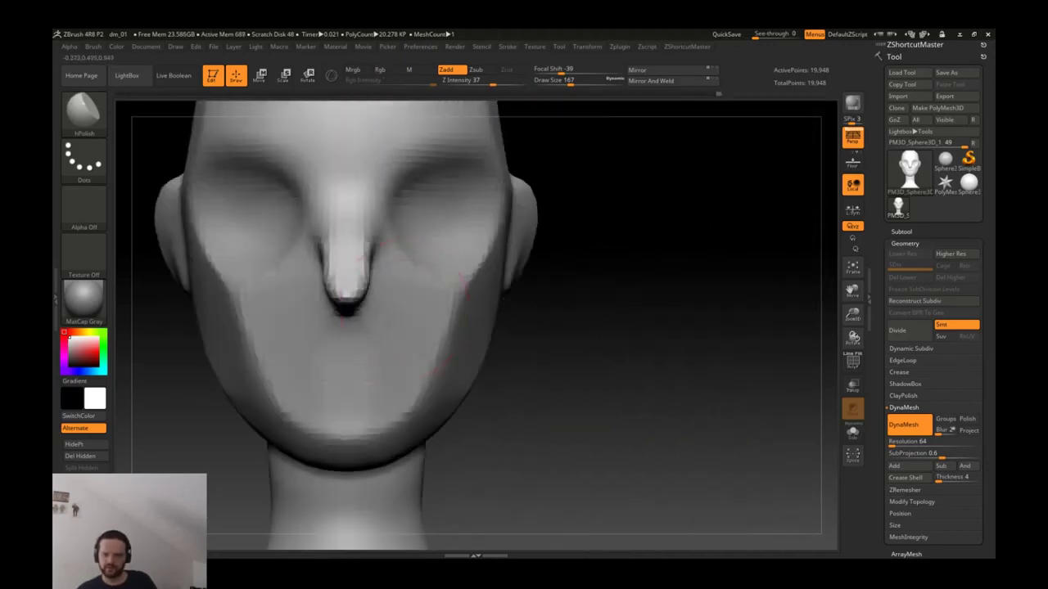
Step: Polish a small flat plane across the front of the chin with the hPolish brush at draw size 59
key(s)
drag(393, 409, 324, 432)
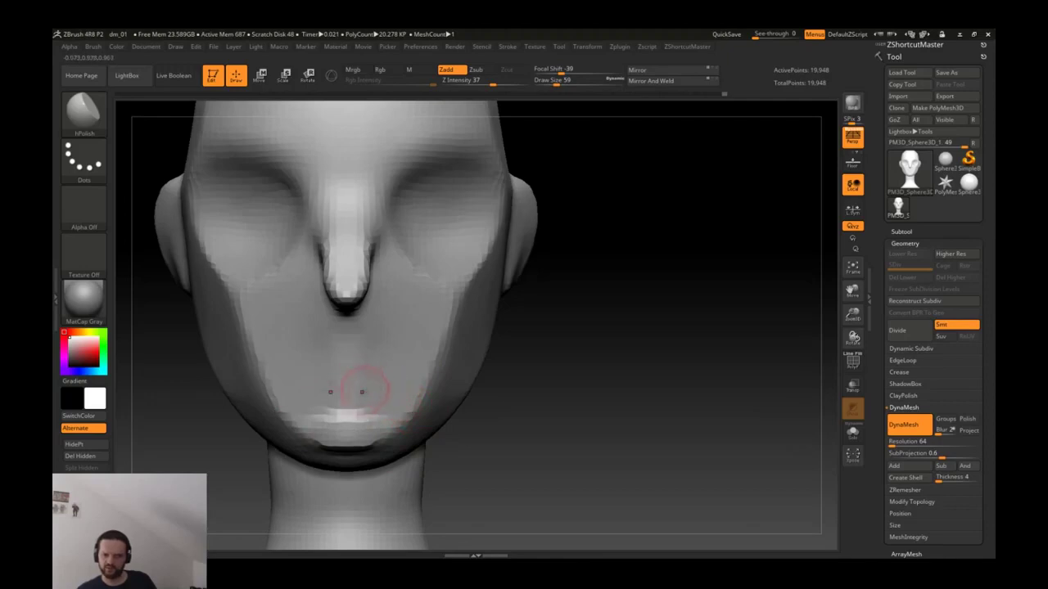
right_drag(581, 351, 472, 339)
key(b)
key(Escape)
key([)
key([)
key([)
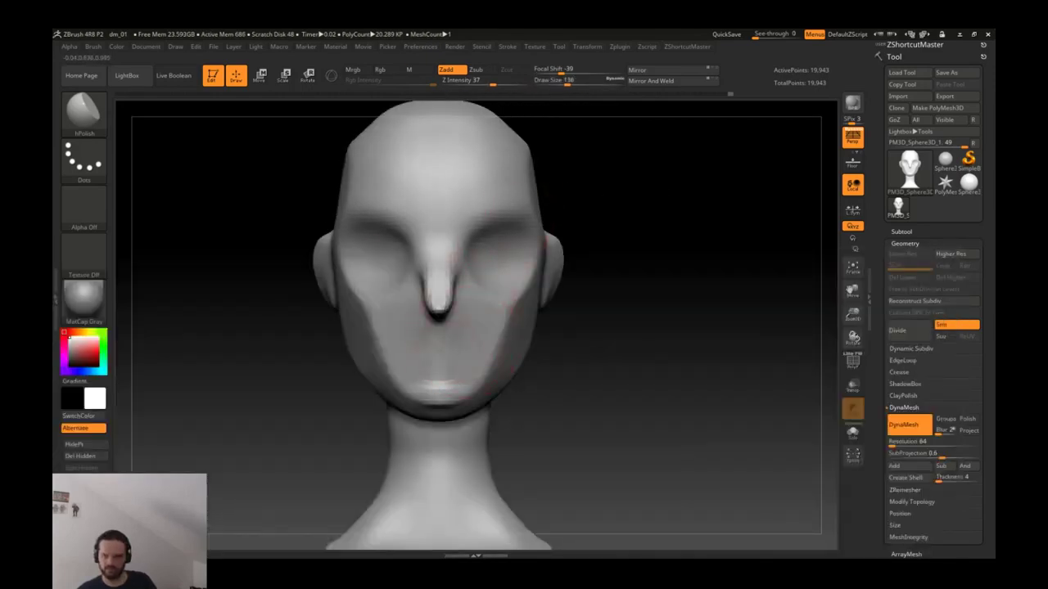
Step: Build up the wings on both sides of the nose with the Clay brush at draw size 94
mouse_move(438, 350)
right_down()
mouse_move(438, 299)
mouse_move(456, 300)
right_up()
key(b)
key(c)
key(l)
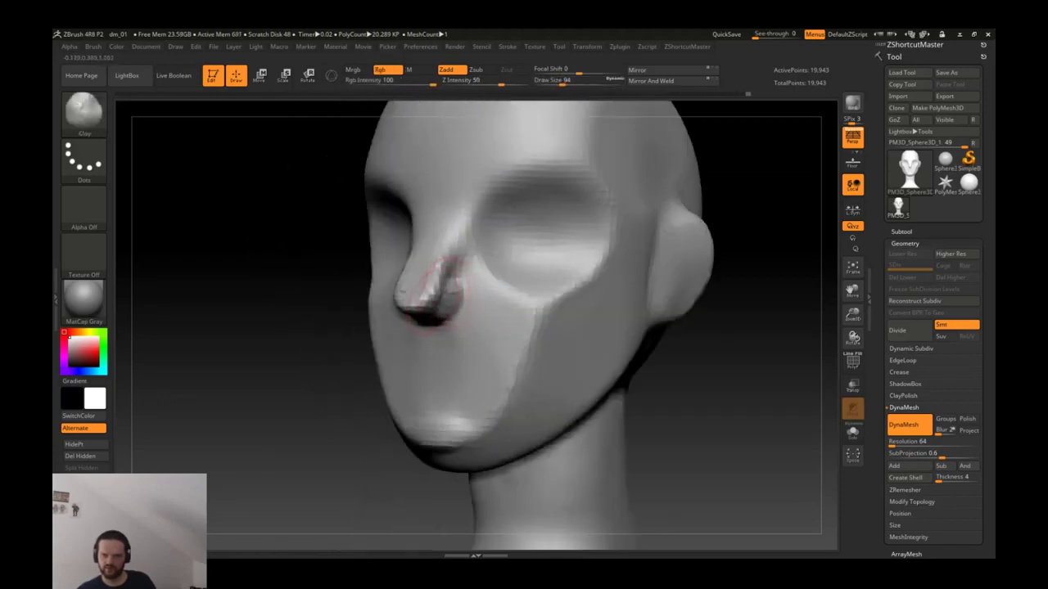
mouse_move(425, 315)
mouse_down()
mouse_move(442, 274)
mouse_move(446, 284)
mouse_up()
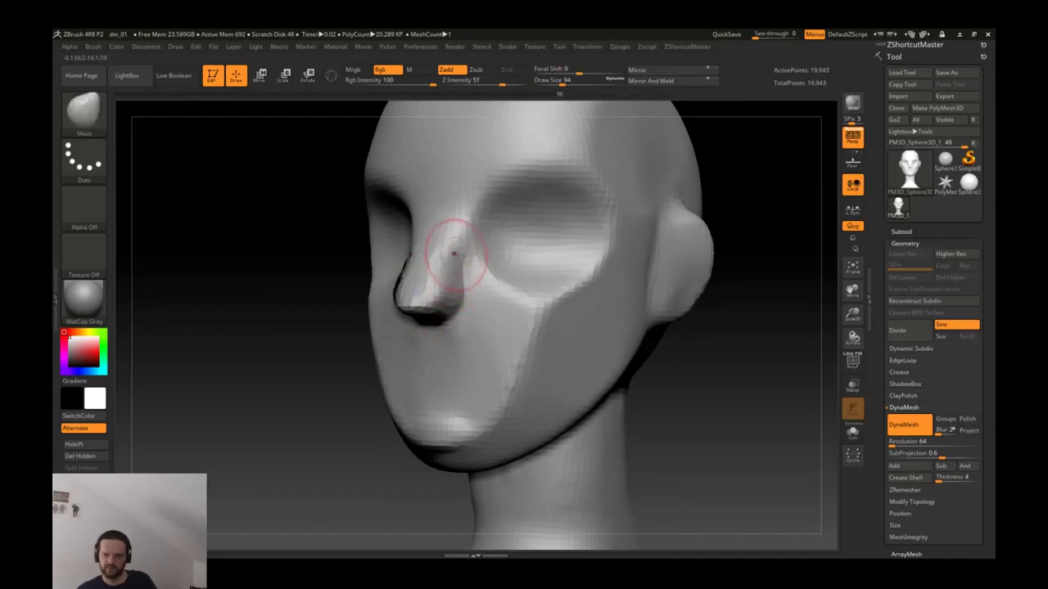
Step: Shape the widened nose and its wings with the Move brush at draw size 94
key(b)
key(m)
key(v)
right_drag(454, 253, 469, 258)
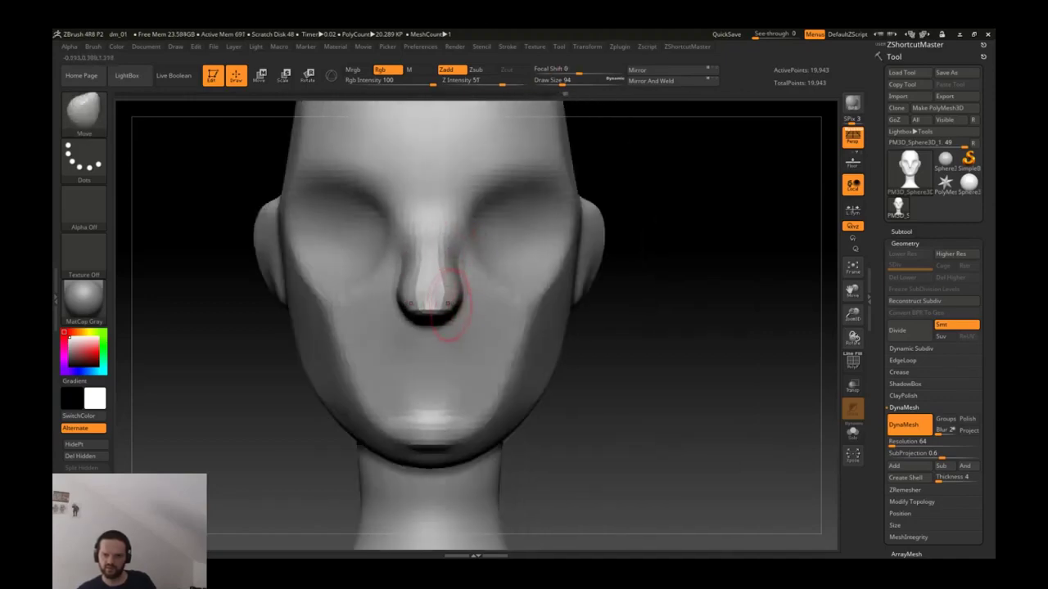
Step: Trim flat planes along the lower jaw beneath the cheeks with the TrimDynamic brush at draw size 223
mouse_move(483, 307)
ctrl+right_down()
mouse_move(619, 358)
mouse_move(573, 304)
mouse_move(553, 311)
mouse_move(561, 360)
mouse_move(364, 465)
ctrl+right_up()
mouse_move(409, 432)
ctrl+right_down()
mouse_move(503, 421)
mouse_move(448, 433)
mouse_move(526, 374)
mouse_move(582, 392)
mouse_move(593, 385)
mouse_move(562, 369)
mouse_move(544, 331)
ctrl+right_up()
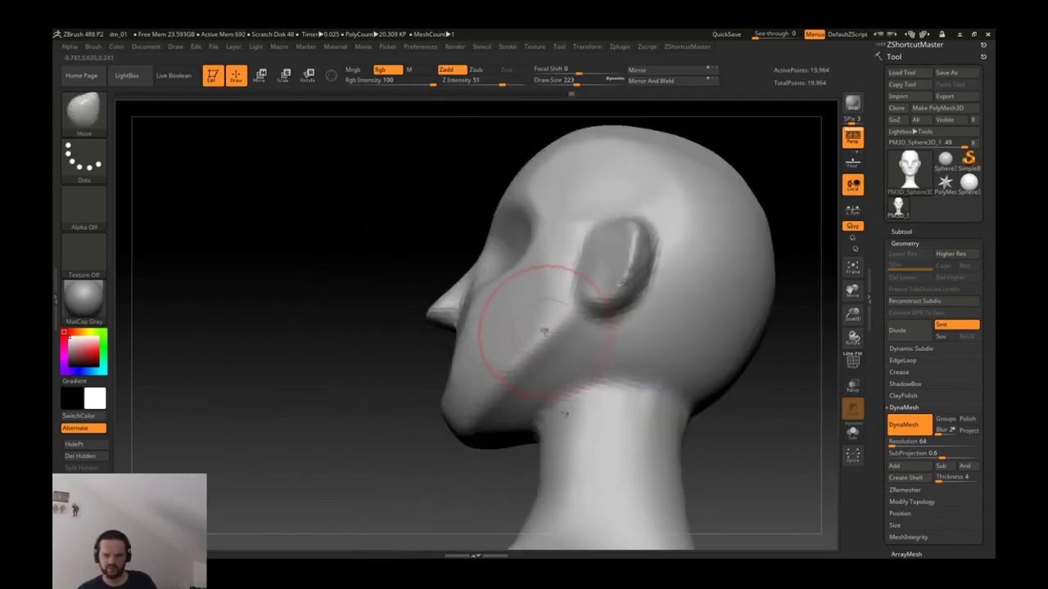
key(b)
key(t)
key(d)
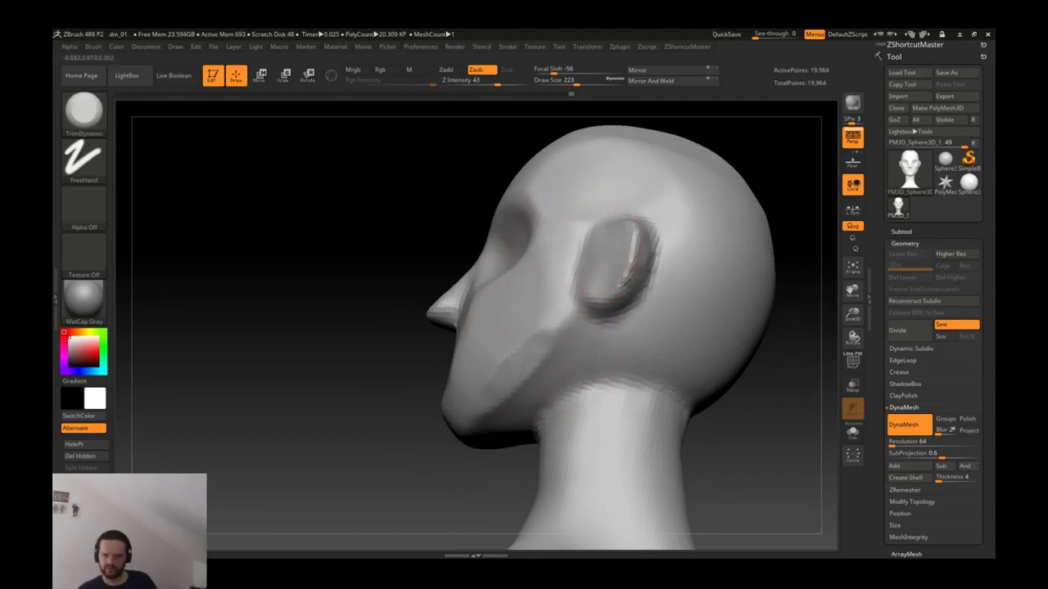
key(shift)
mouse_move(540, 343)
right_down()
mouse_move(528, 348)
mouse_move(550, 351)
mouse_move(519, 353)
mouse_move(557, 342)
mouse_move(550, 329)
mouse_move(560, 337)
right_up()
Step: Try to sharpen the jaw edge below the ear with the DamStandard brush at draw size 223
key(b)
key(d)
key(s)
key(shift)
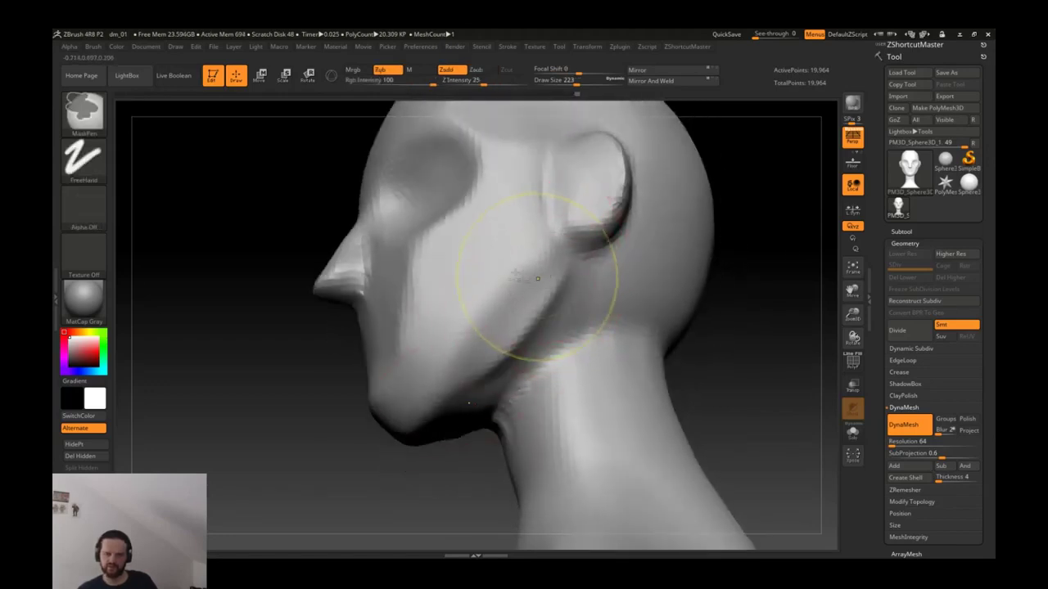
key(ctrl+z)
Step: Build up the rear of the cheek toward the jaw corner with the Clay and ClayTubes brushes at draw size 223
key(shift)
key(b)
key(c)
key(l)
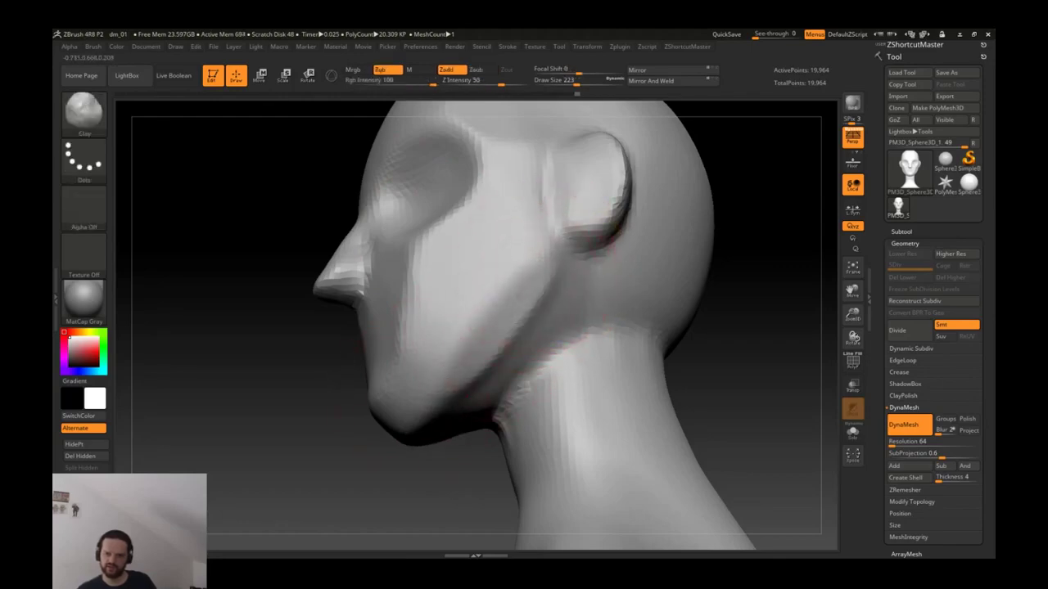
key(b)
key(c)
key(t)
mouse_move(527, 274)
mouse_down()
mouse_move(475, 336)
mouse_move(480, 257)
mouse_move(510, 276)
mouse_up()
key(b)
key(c)
key(t)
Step: Polish the built-up cheek and jaw surface flat with the hPolish brush at draw size 223
key(b)
key(h)
key(p)
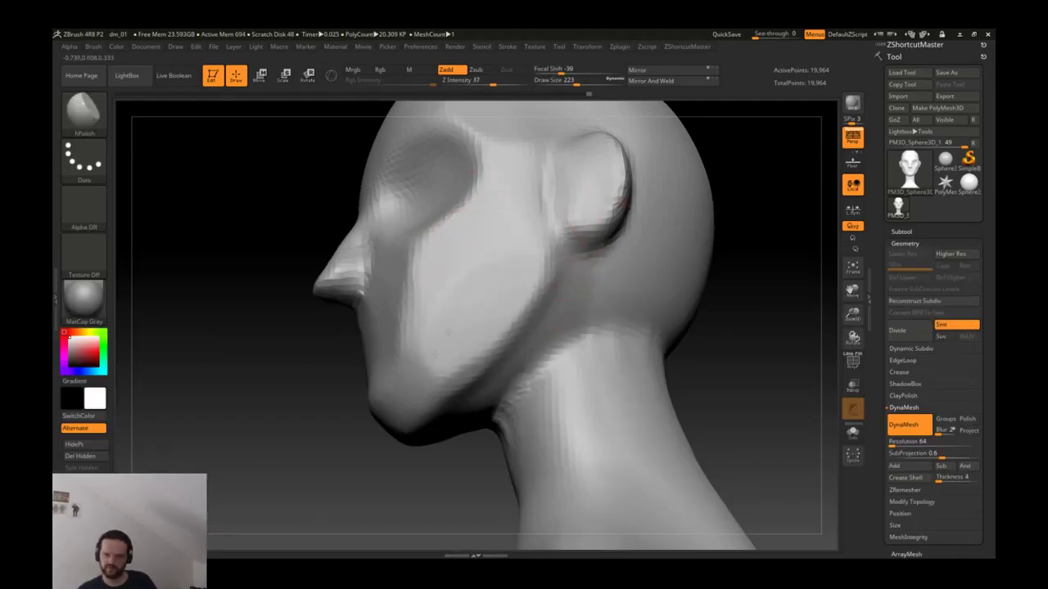
mouse_move(506, 266)
right_down()
mouse_move(475, 277)
mouse_move(533, 287)
right_up()
Step: Adjust the jaw corner below the ear in profile with the Move brush at draw size 245
key(b)
key(m)
key(v)
key(s)
drag(533, 287, 555, 271)
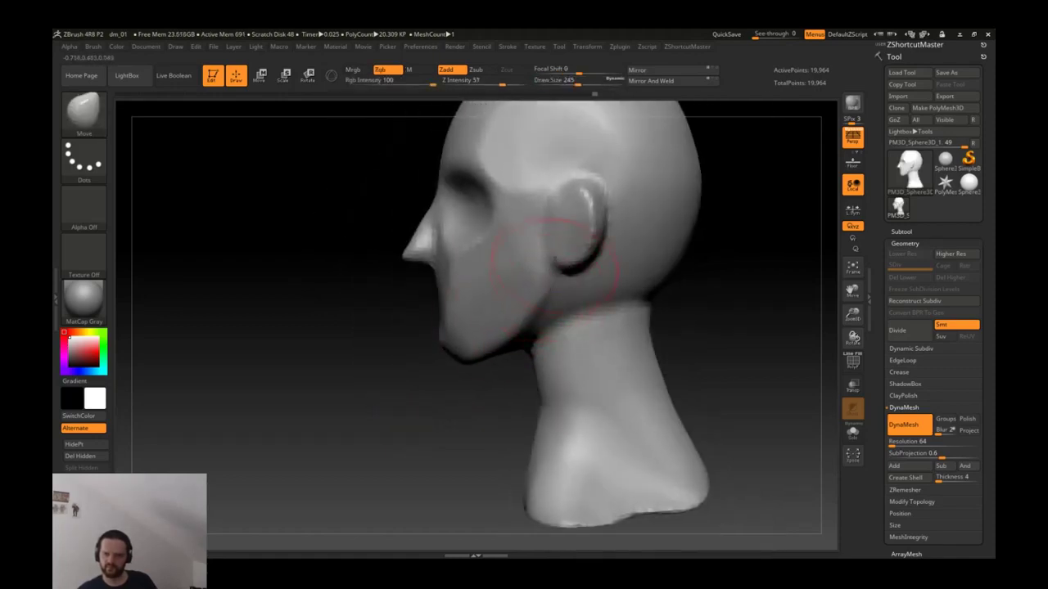
Step: Mask everything except the ears and move them back along the head with the Transpose line
drag(569, 219, 577, 215)
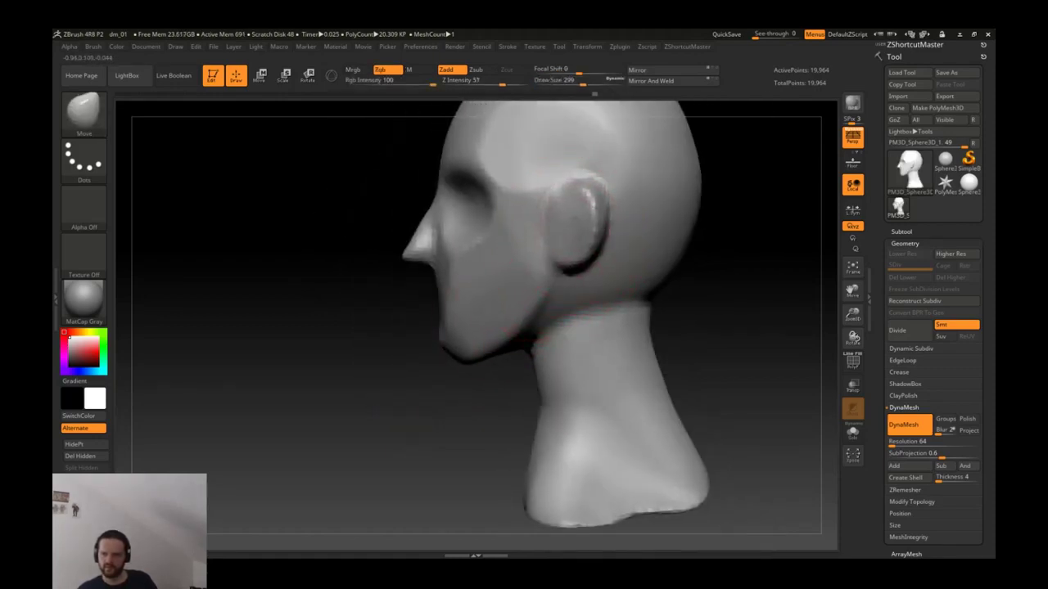
key(s)
mouse_move(559, 257)
mouse_down()
mouse_move(581, 225)
mouse_move(575, 214)
mouse_move(565, 229)
mouse_move(658, 245)
mouse_up()
mouse_move(702, 292)
shift+mouse_down()
mouse_move(662, 234)
mouse_move(667, 249)
shift+mouse_up()
key(w)
drag(540, 209, 669, 209)
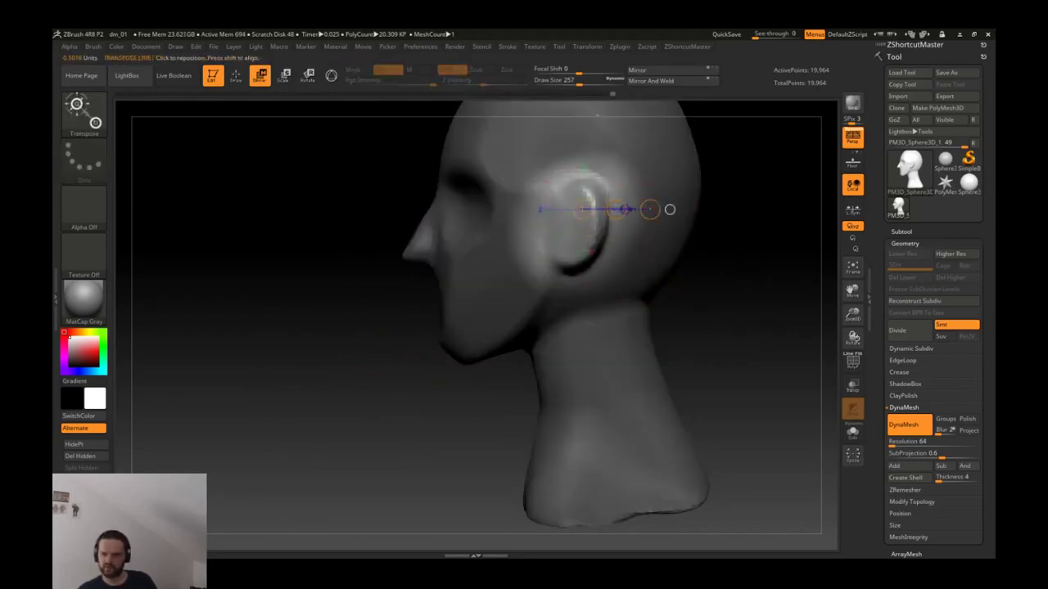
key(q)
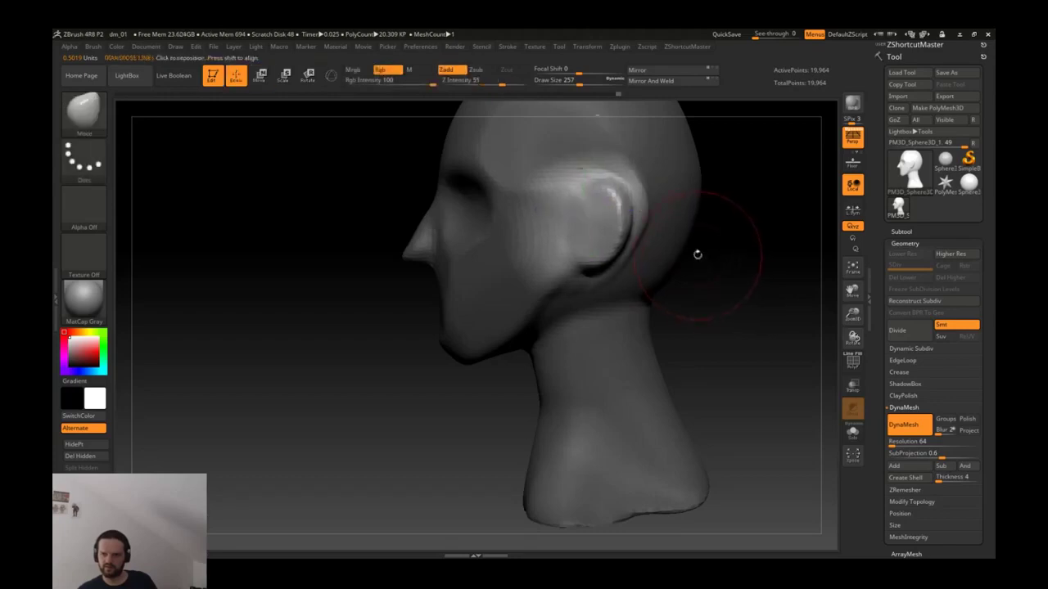
mouse_move(697, 253)
mouse_down()
mouse_move(693, 245)
mouse_move(737, 233)
mouse_move(665, 209)
mouse_up()
Step: Trim the surface around and behind the ears with the TrimDynamic brush at draw size 177
key(b)
key(t)
key(d)
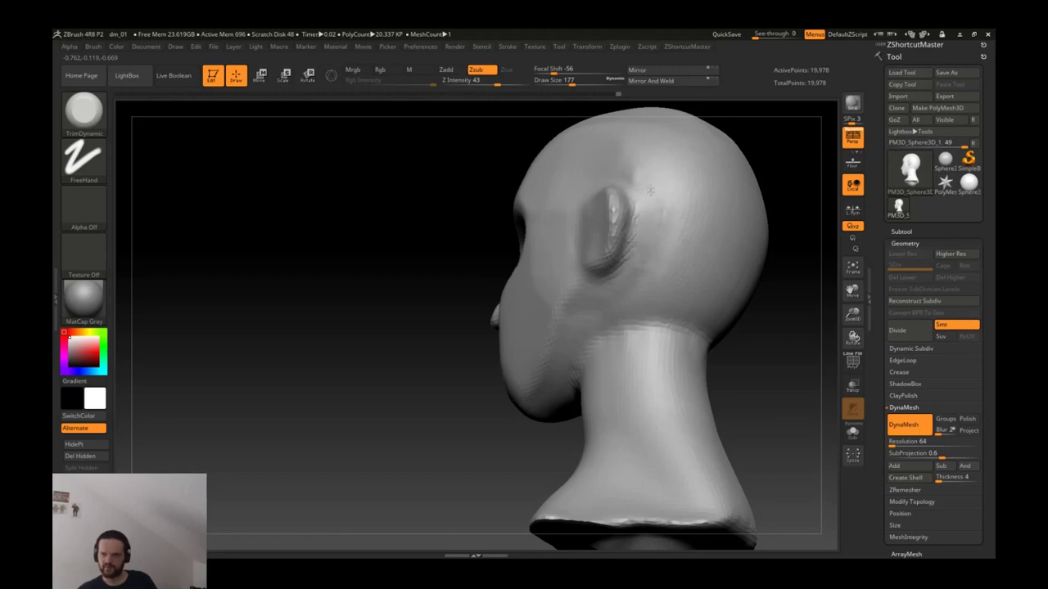
mouse_move(761, 351)
mouse_down()
mouse_move(595, 263)
mouse_move(627, 270)
mouse_up()
Step: Define the edges around the ear and jaw with the DamStandard brush at draw size 177
key(b)
key(d)
key(s)
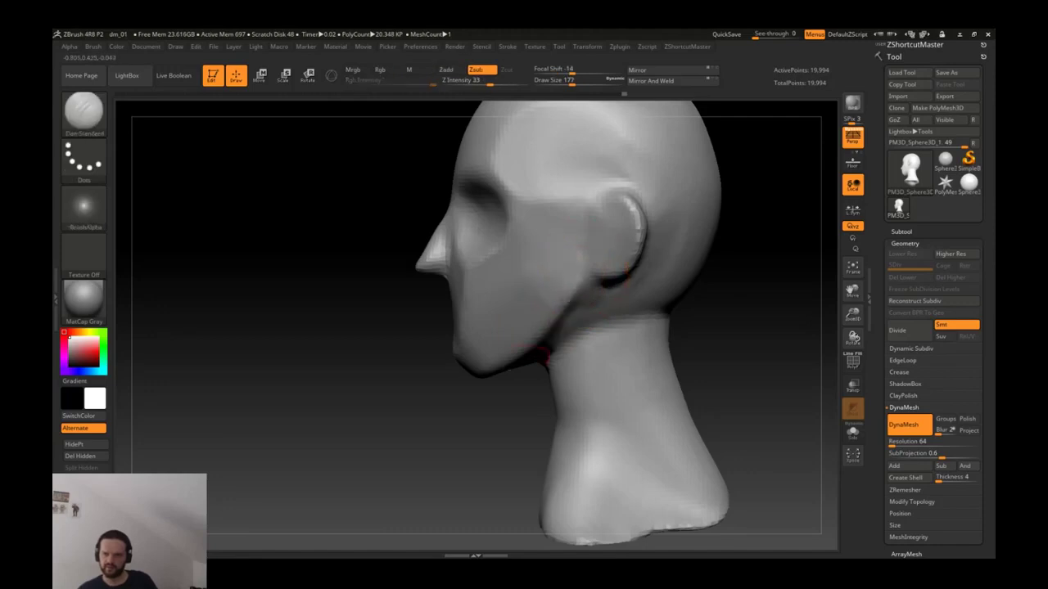
mouse_move(573, 199)
right_down()
mouse_move(507, 205)
mouse_move(613, 206)
mouse_move(671, 262)
mouse_move(601, 258)
right_up()
ctrl+right_drag(676, 319, 699, 293)
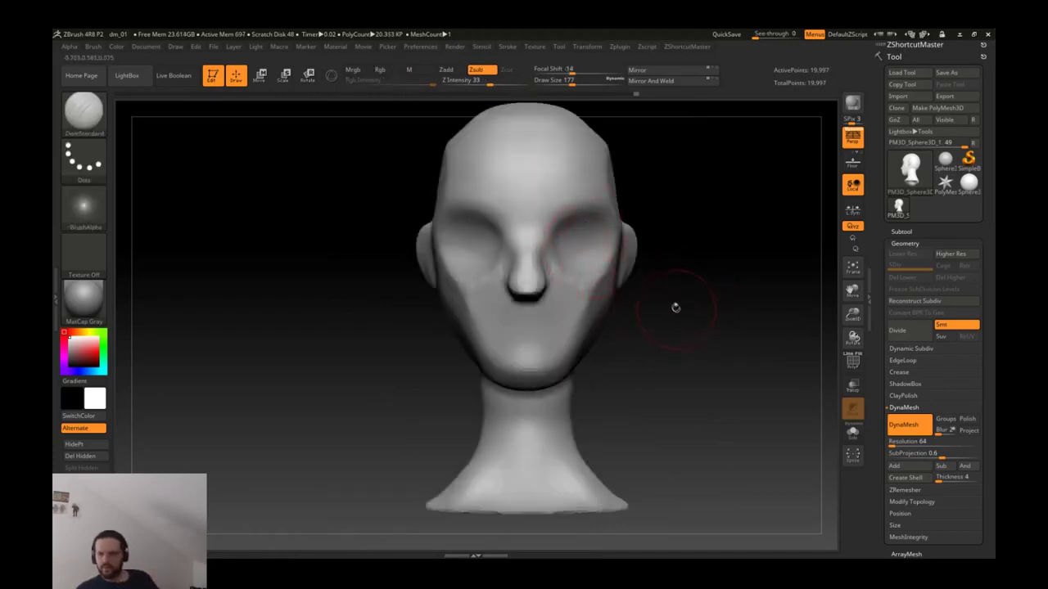
Step: Pull in the back of the neck and its base in profile with the Move brush, reducing the draw size to 223
right_drag(772, 314, 618, 270)
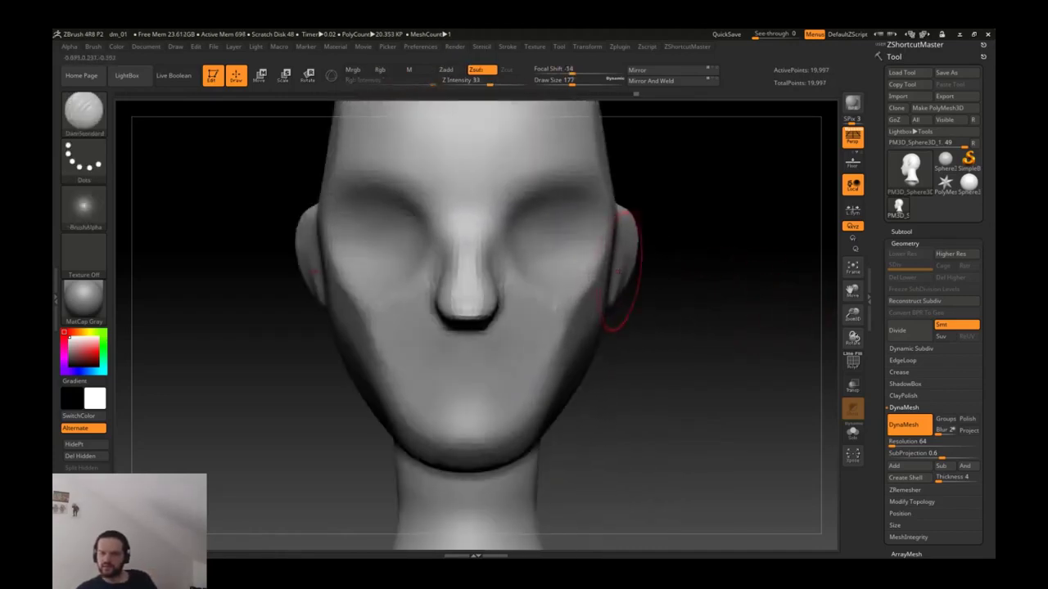
mouse_move(799, 222)
right_down()
mouse_move(632, 253)
mouse_move(565, 369)
right_up()
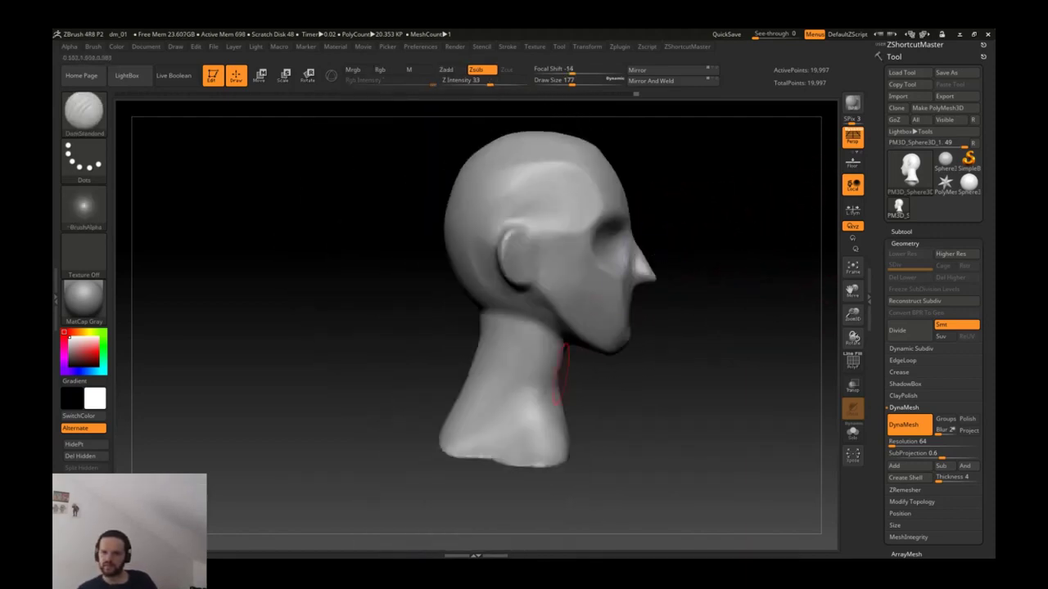
key(b)
key(m)
key(v)
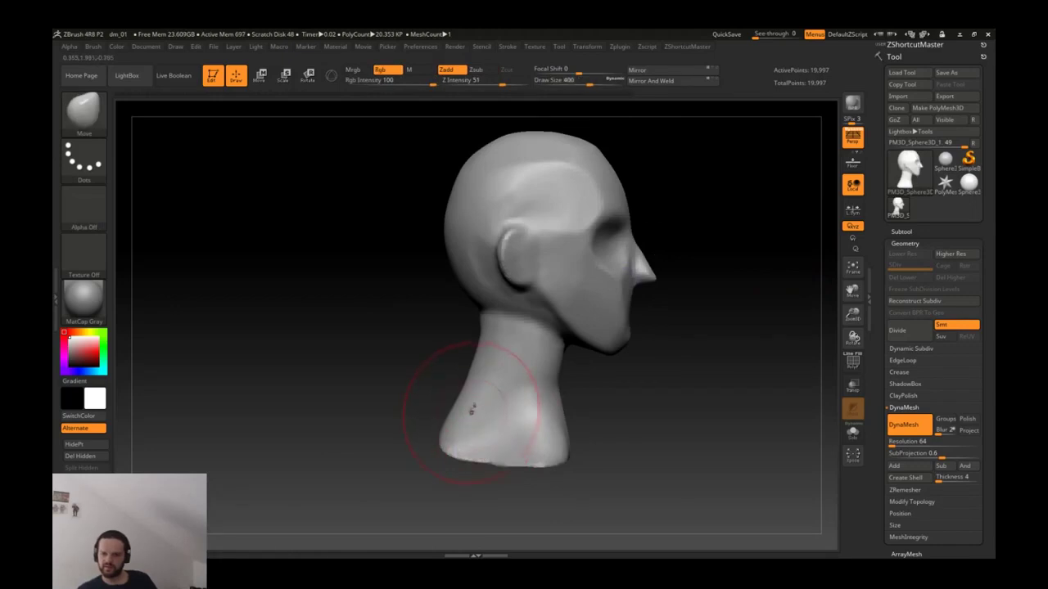
drag(453, 428, 462, 427)
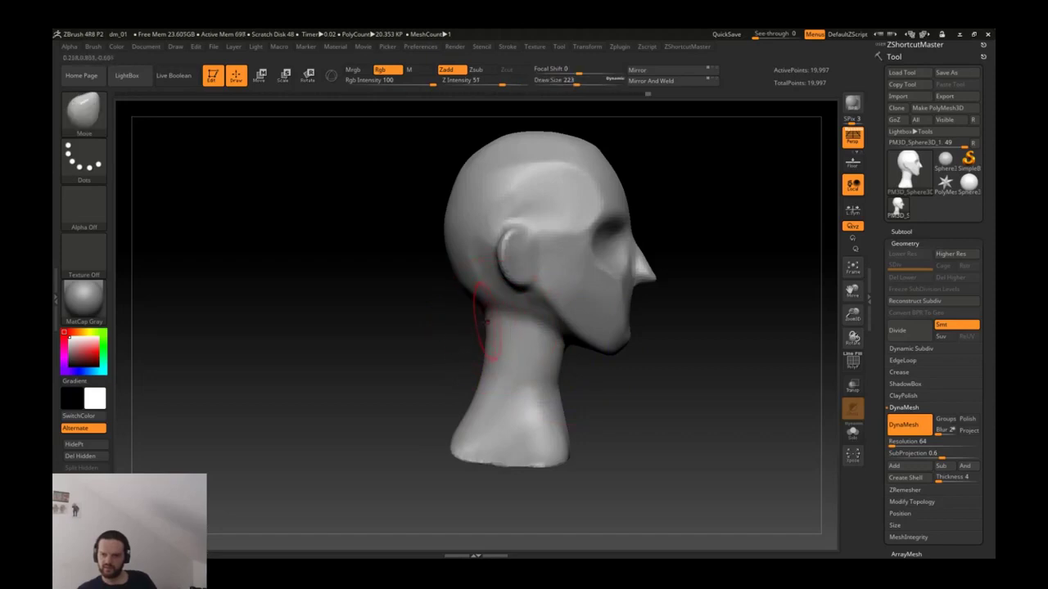
mouse_move(593, 336)
mouse_down()
mouse_move(709, 368)
mouse_move(706, 315)
mouse_move(679, 311)
mouse_move(693, 301)
mouse_up()
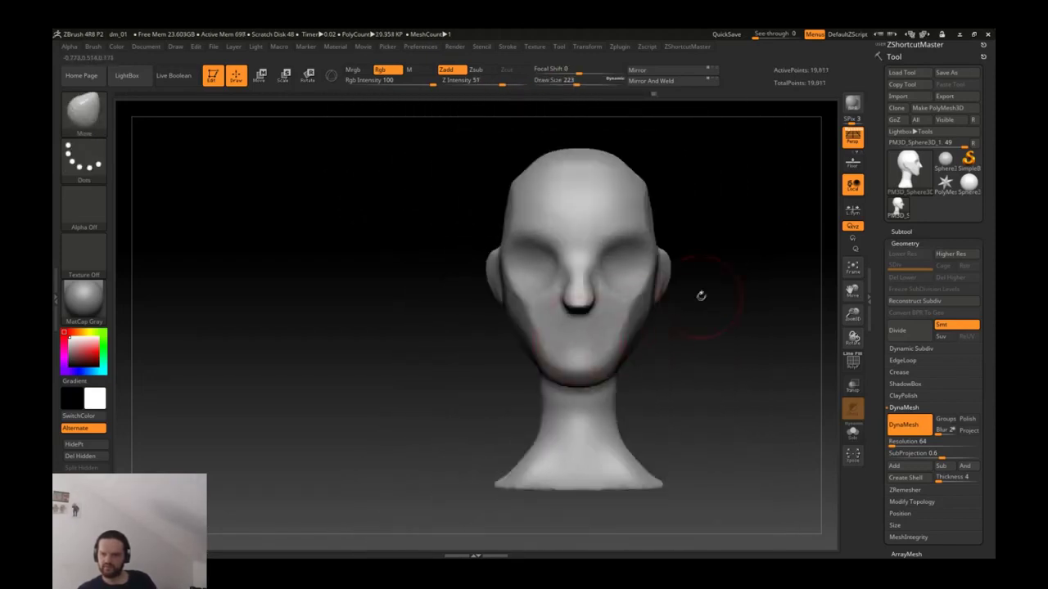
alt+drag(722, 275, 742, 308)
Step: Append a sphere as a new subtool and make it the active subtool
click(902, 231)
click(902, 231)
click(905, 242)
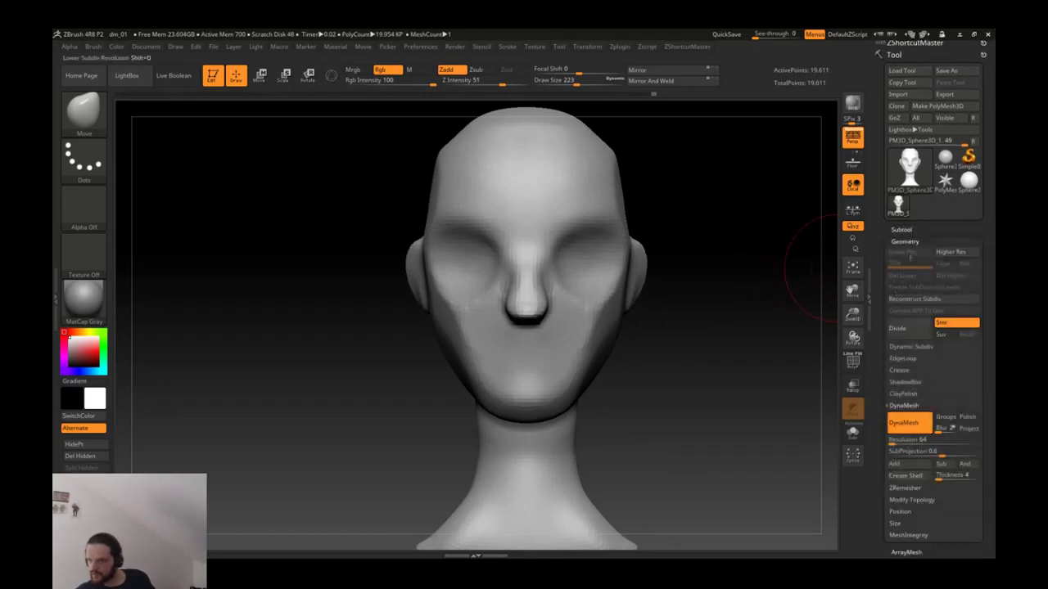
scroll(889, 381, down, 5)
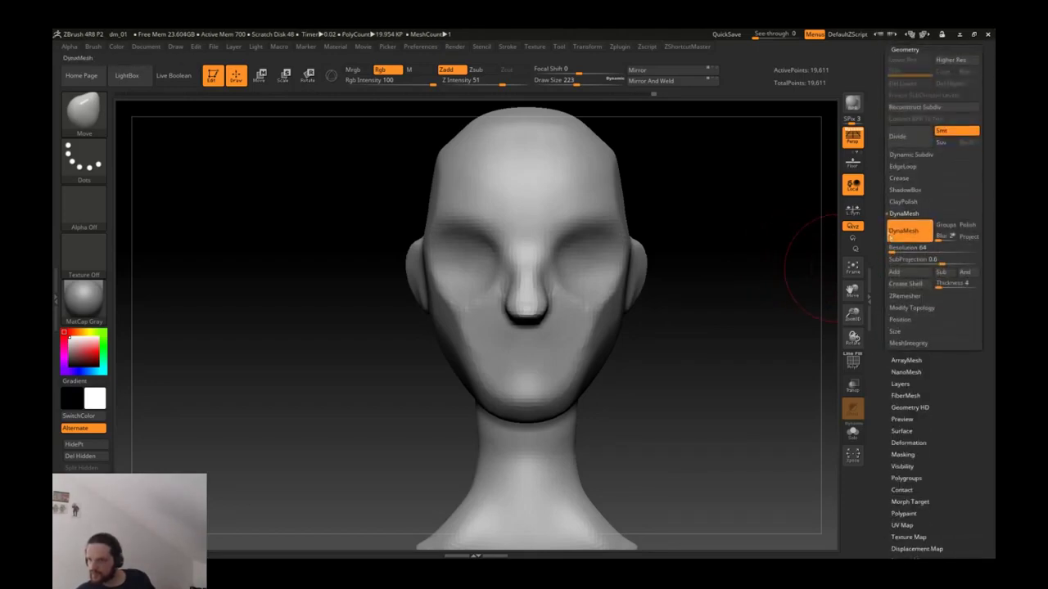
scroll(892, 245, up, 2)
click(904, 138)
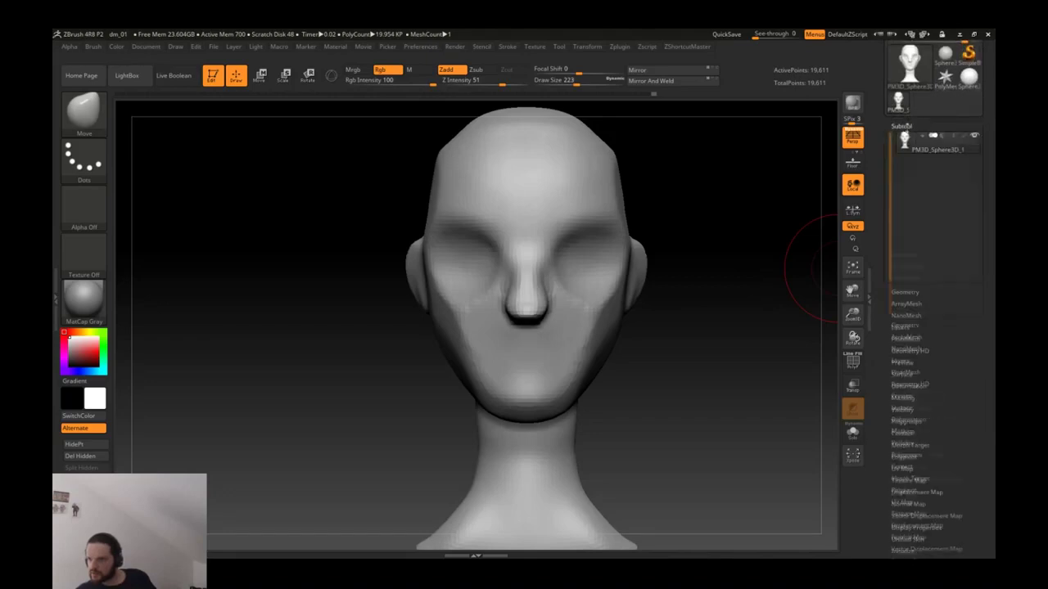
click(945, 402)
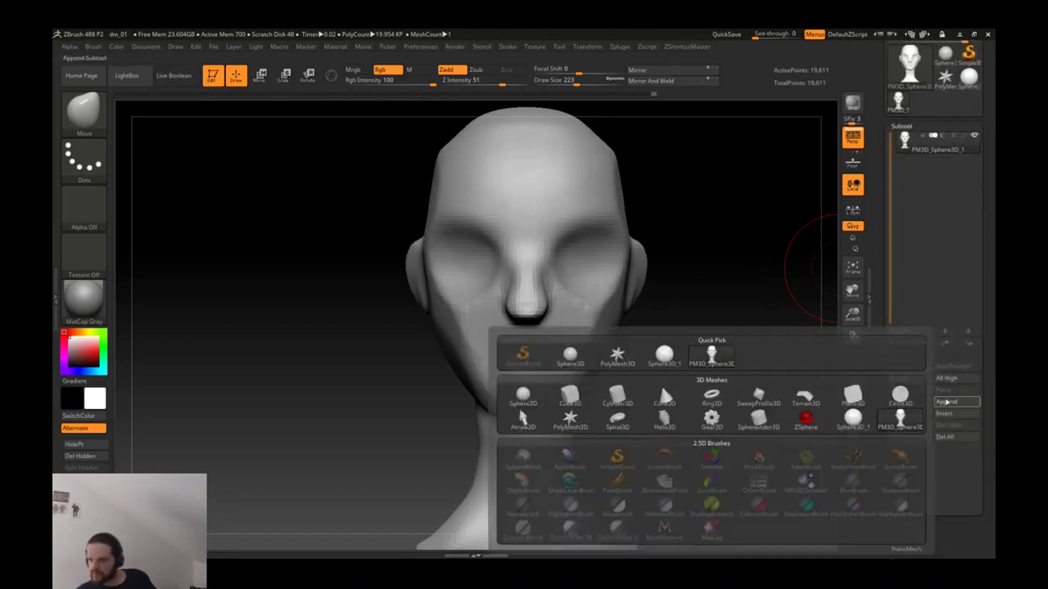
click(660, 383)
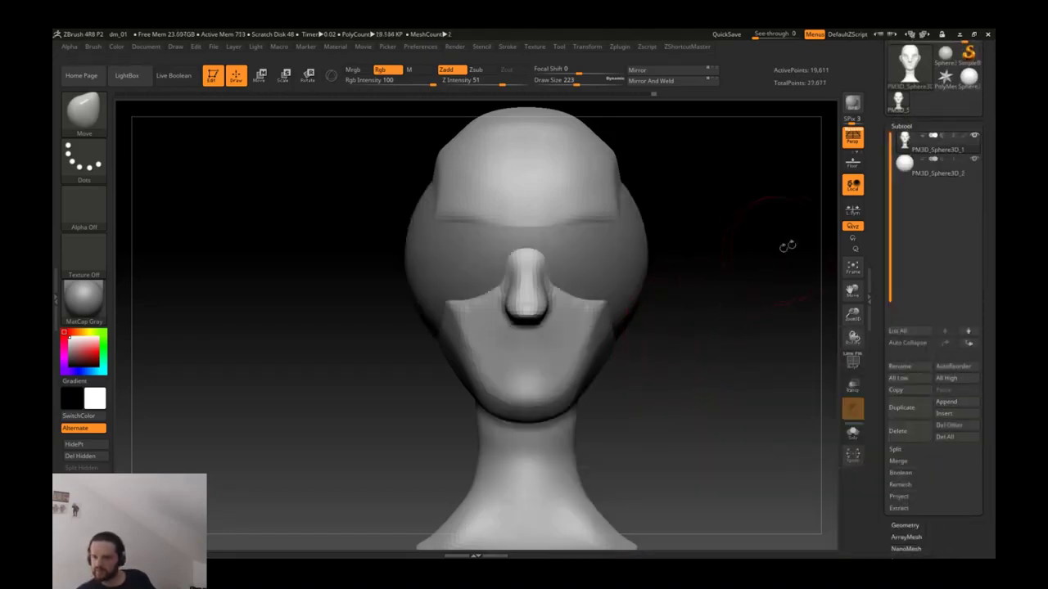
click(905, 164)
Step: Save the project as dm_01 in the 02_Zbrush files folder, replacing the existing file
key(ctrl+s)
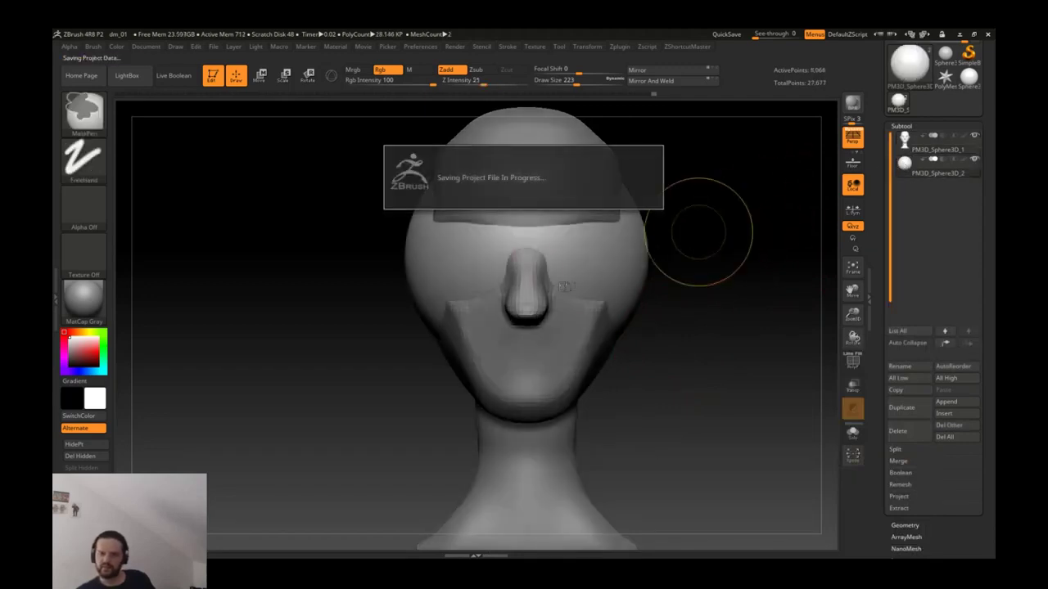
key(ctrl+shift+s)
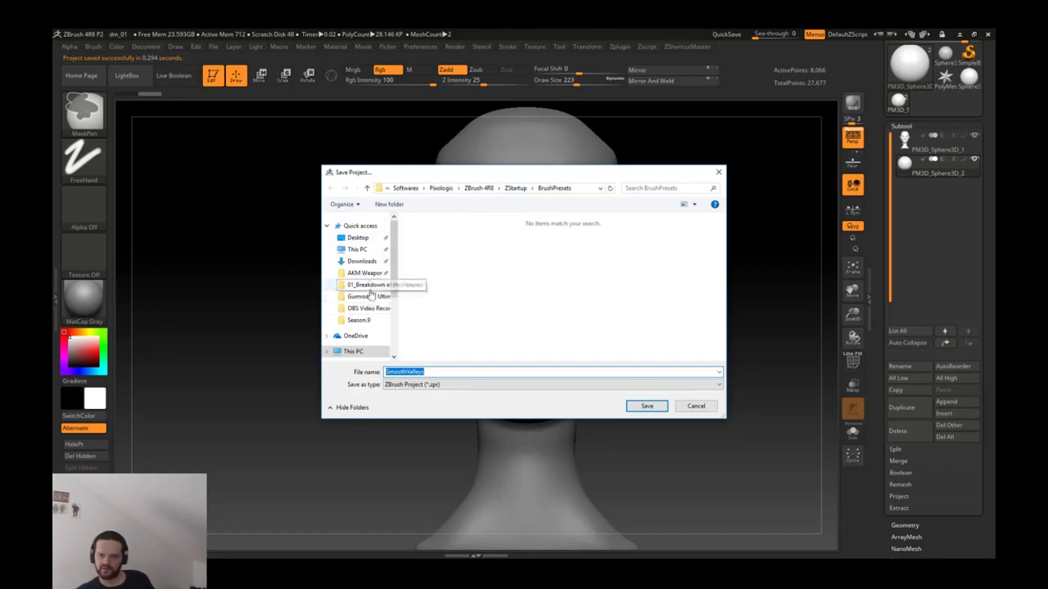
right_click(465, 299)
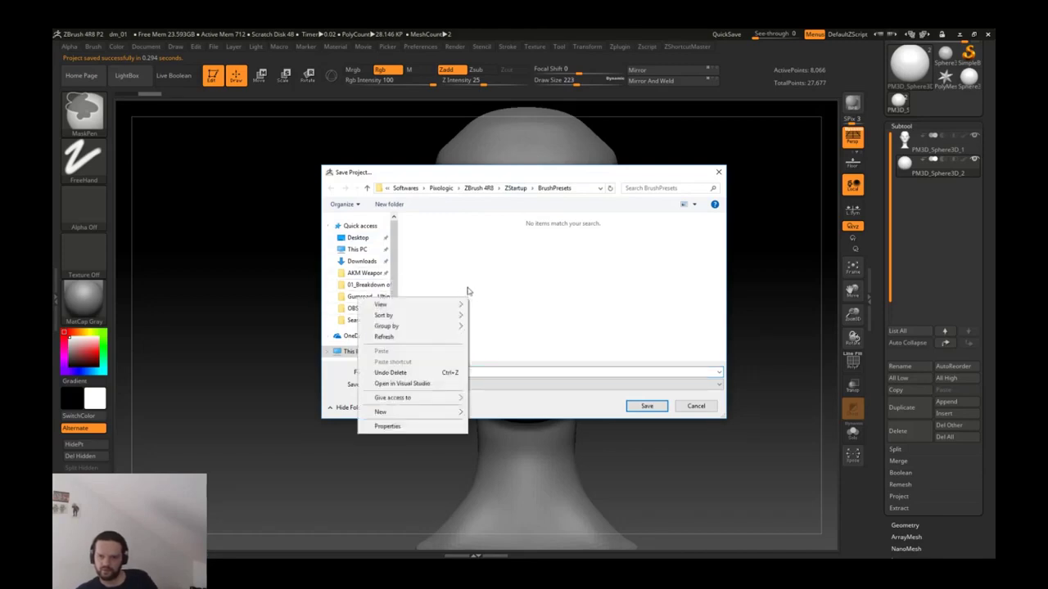
double_click(486, 303)
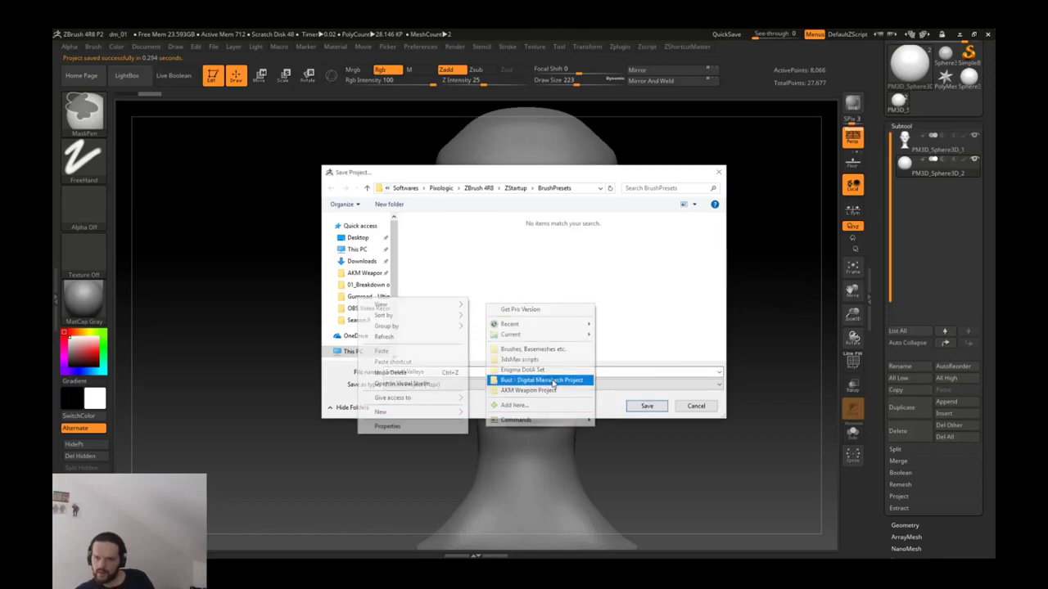
click(550, 381)
click(442, 254)
double_click(442, 253)
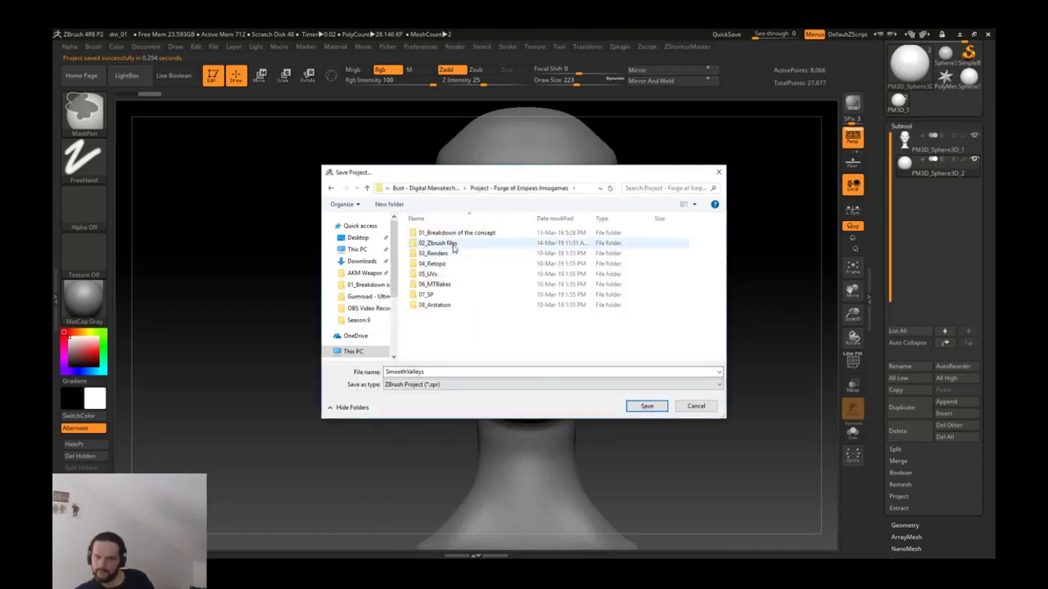
double_click(453, 248)
double_click(442, 235)
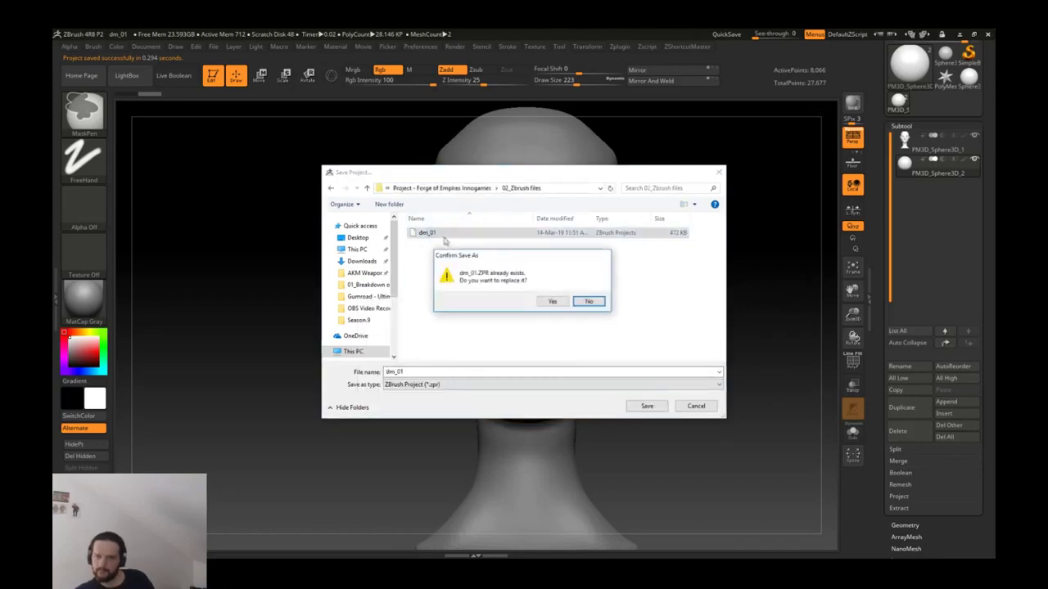
click(550, 302)
Step: Move the sphere out beside the head and rotate it so its pole faces forward, with polyframe shown and perspective off
key(w)
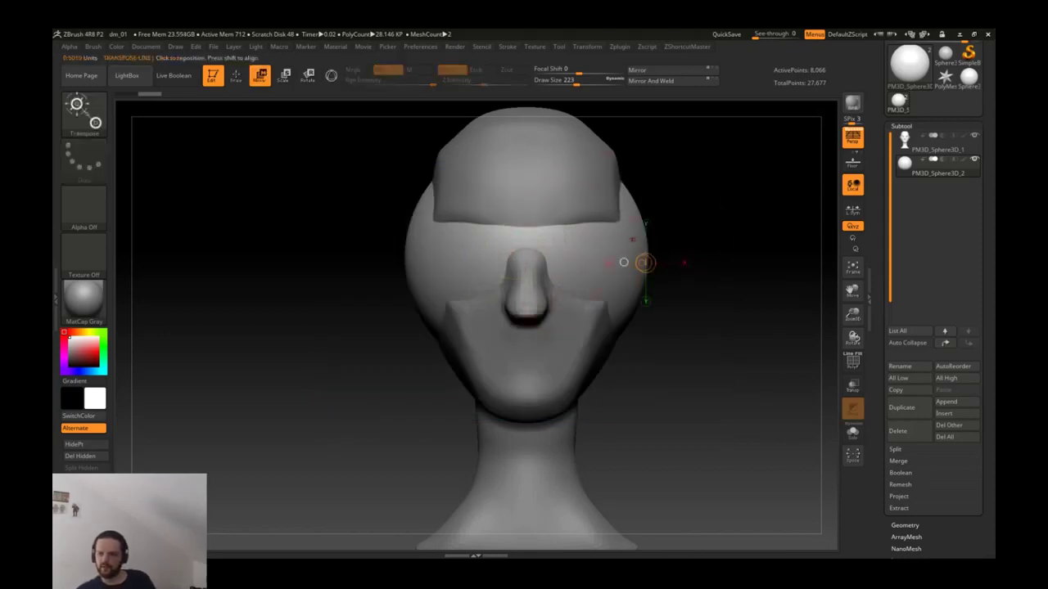
mouse_move(630, 239)
mouse_down()
mouse_move(712, 239)
mouse_move(529, 239)
mouse_move(474, 305)
mouse_up()
key(shift+f)
drag(361, 295, 334, 382)
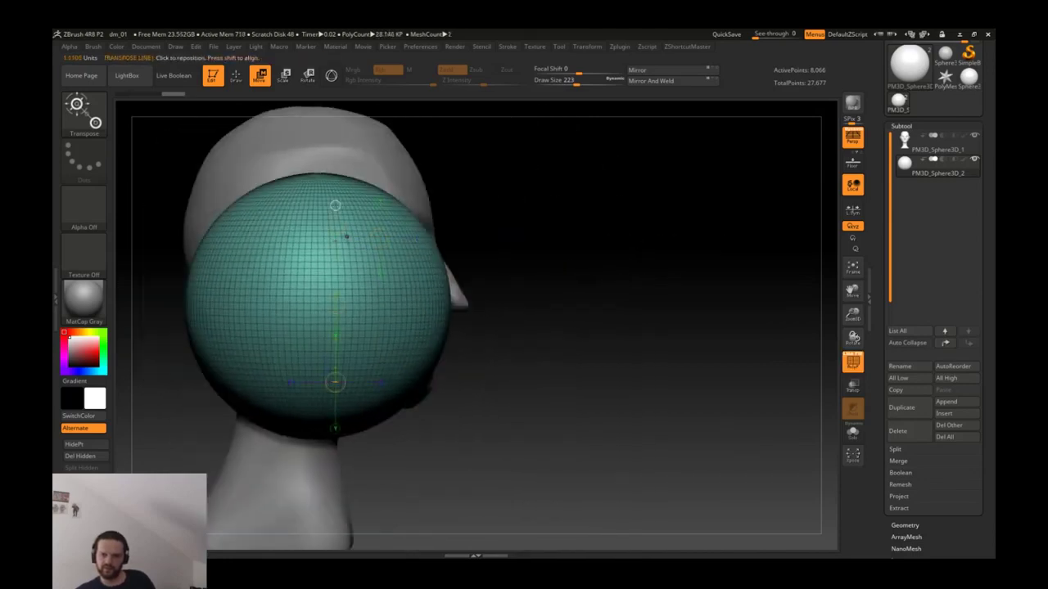
key(r)
drag(334, 218, 335, 225)
drag(639, 305, 511, 305)
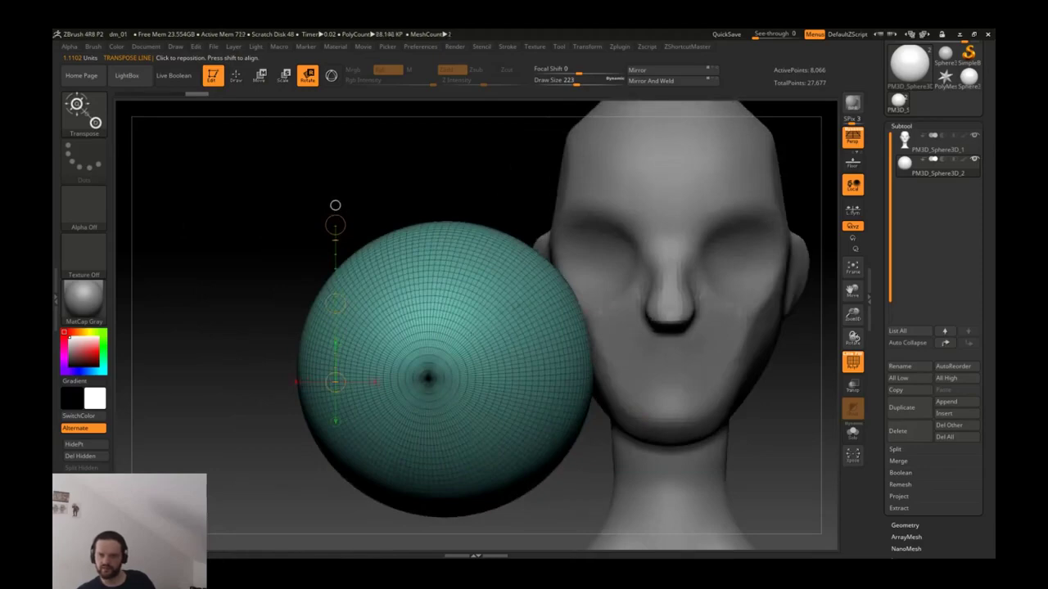
click(852, 137)
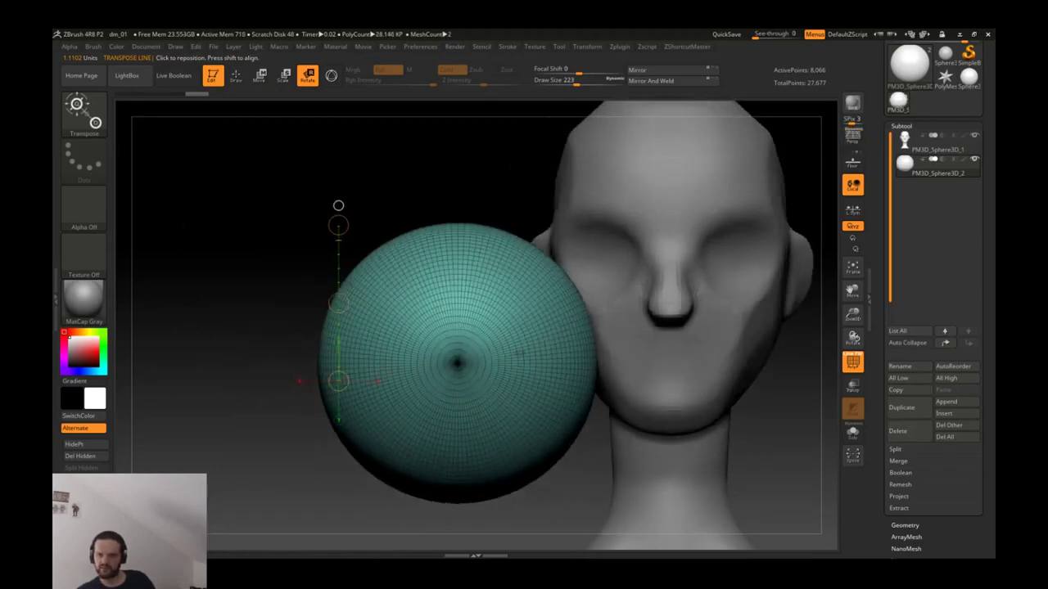
Step: Scale the sphere down to eyeball size and move it over the eye socket with the Transpose line
key(w)
drag(542, 319, 584, 276)
key(e)
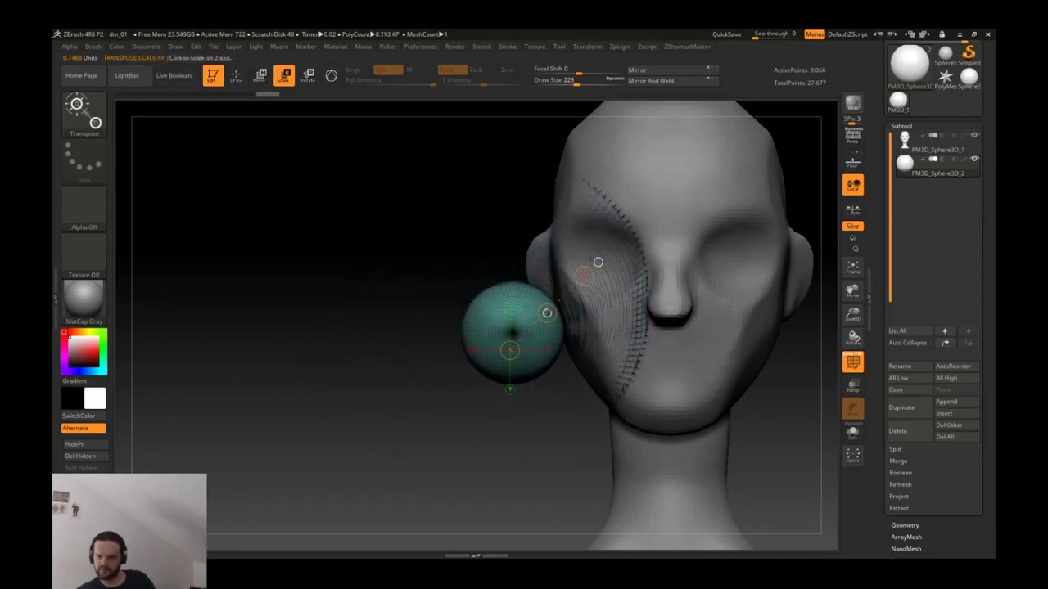
key(w)
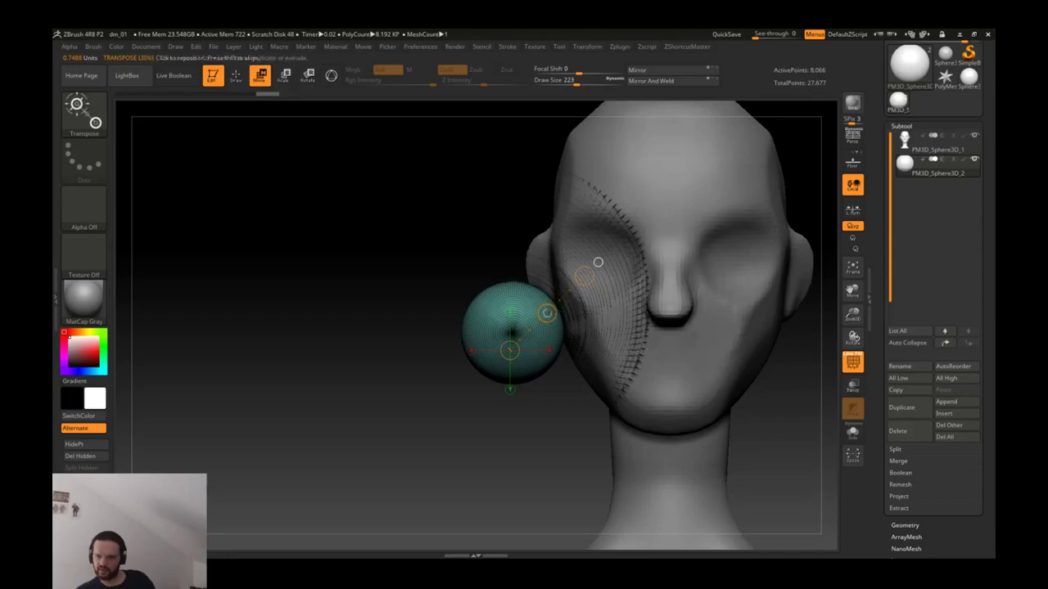
mouse_move(546, 313)
mouse_down()
mouse_move(596, 260)
mouse_move(749, 254)
mouse_move(665, 202)
mouse_move(681, 195)
mouse_move(608, 185)
mouse_up()
key(e)
Step: Seat the eyeball inside its socket with the Transpose line, adjusting its depth in profile and its placement from the front
key(w)
drag(586, 238, 699, 237)
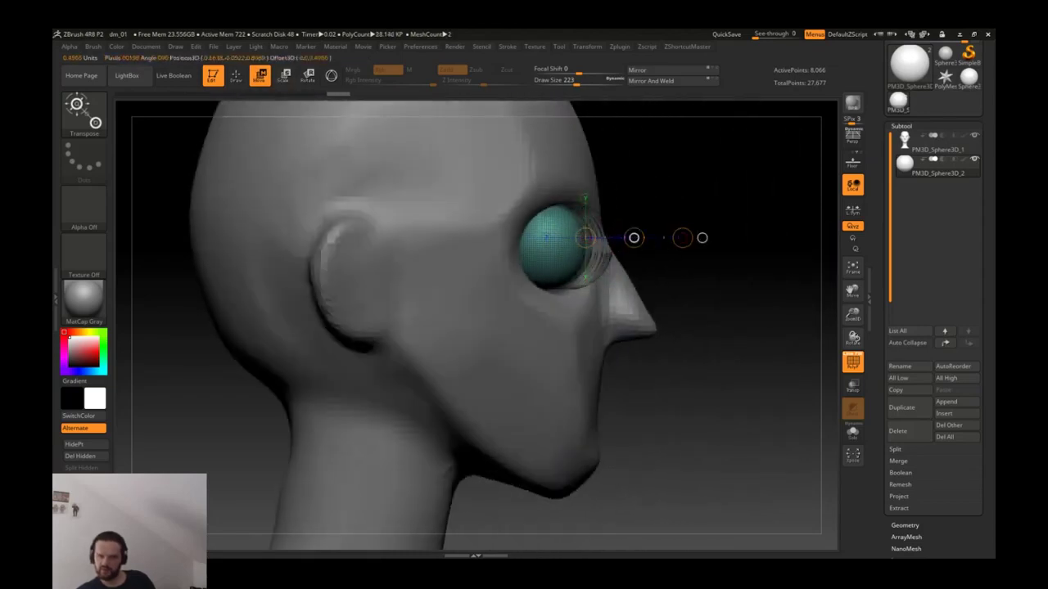
mouse_move(737, 255)
mouse_down()
mouse_move(585, 256)
mouse_move(565, 275)
mouse_move(654, 286)
mouse_up()
key(q)
key(w)
mouse_move(589, 286)
mouse_down()
mouse_move(643, 267)
mouse_move(600, 240)
mouse_up()
key(q)
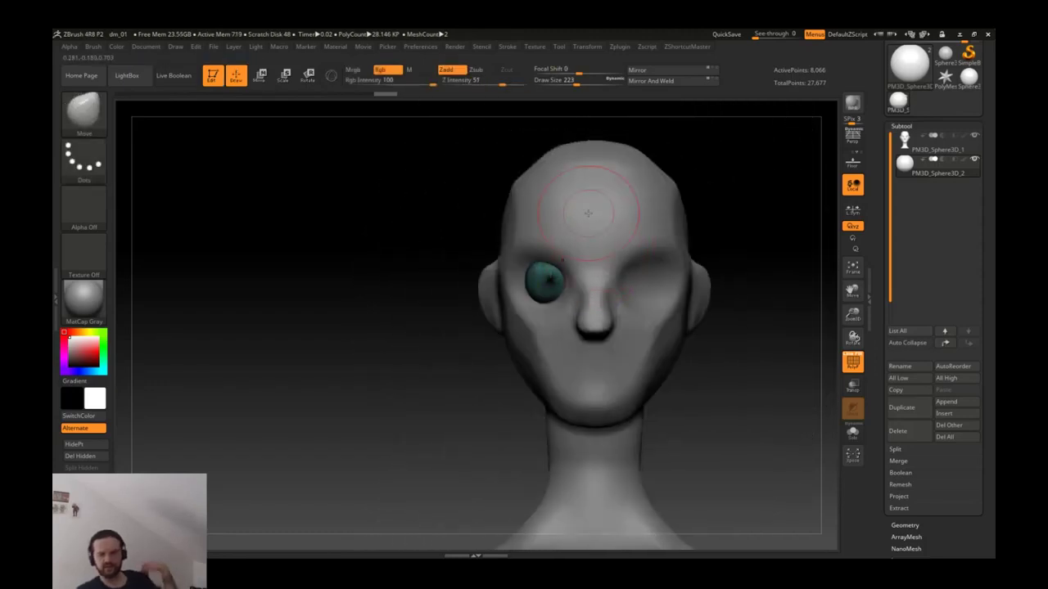
Step: Create the second eyeball in the opposite socket using Mirror And Weld on the sphere subtool, with polyframe turned off
mouse_move(83, 299)
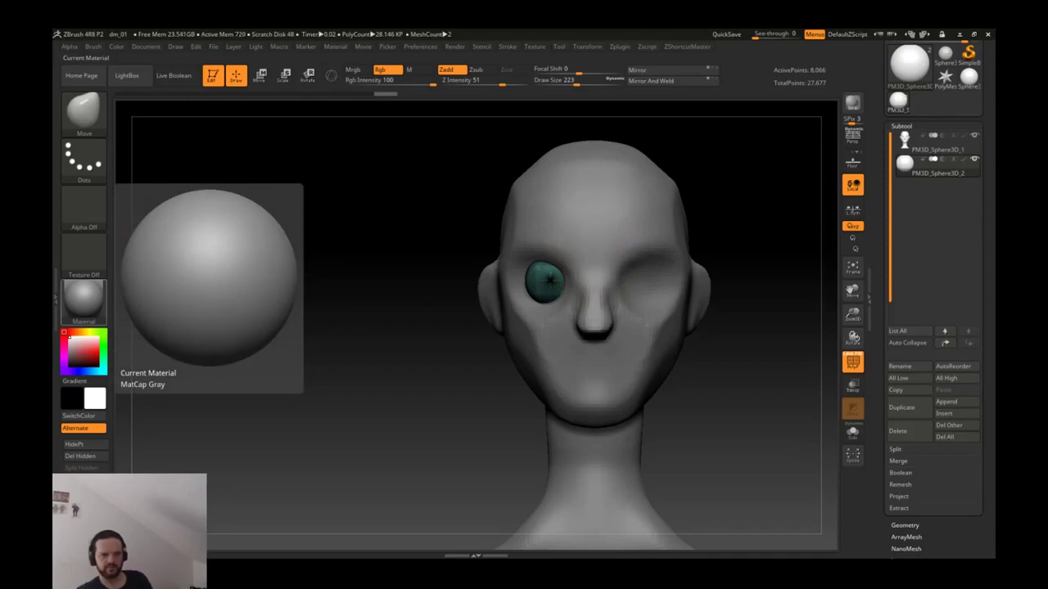
mouse_move(565, 278)
mouse_down()
mouse_move(564, 246)
mouse_move(591, 251)
mouse_up()
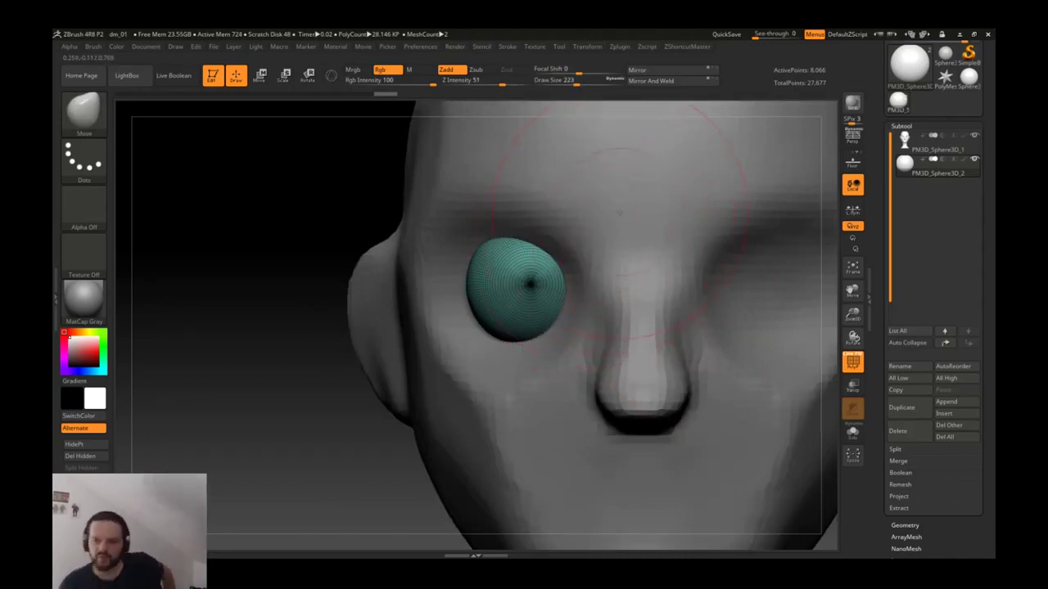
drag(524, 245, 513, 231)
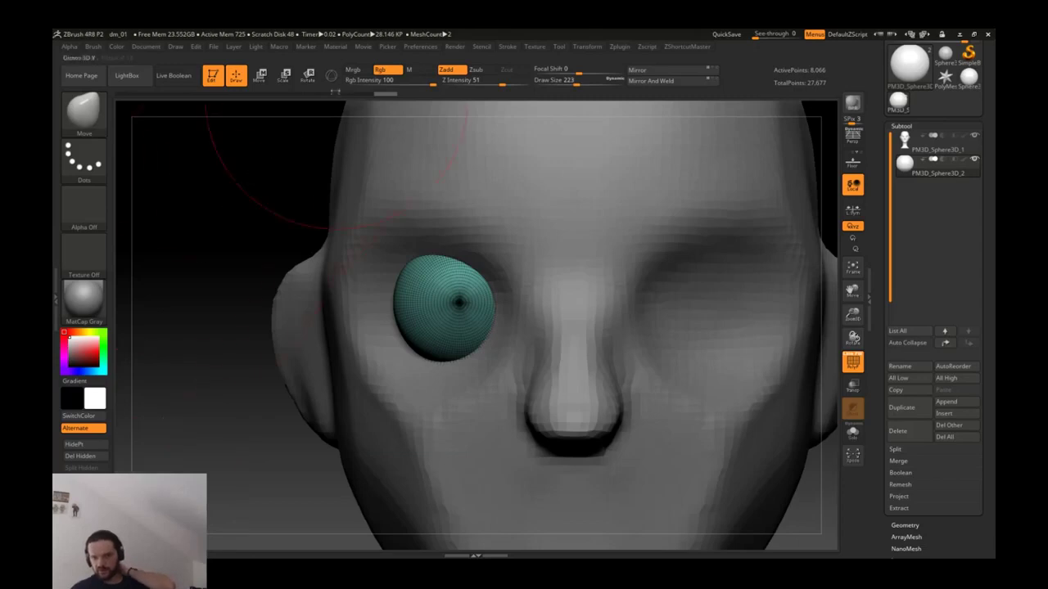
click(670, 72)
click(669, 74)
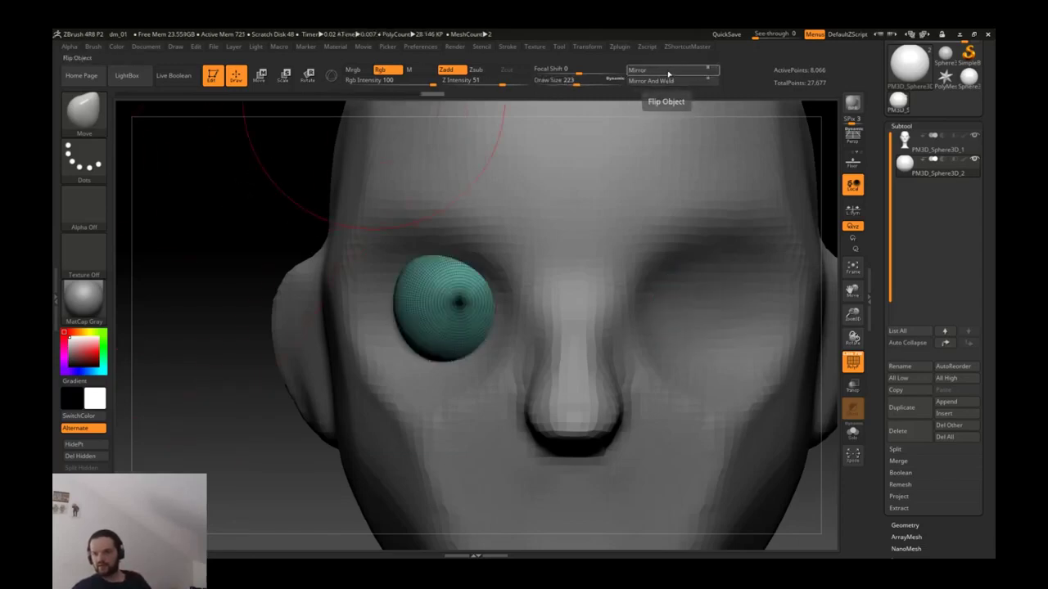
click(670, 74)
click(669, 74)
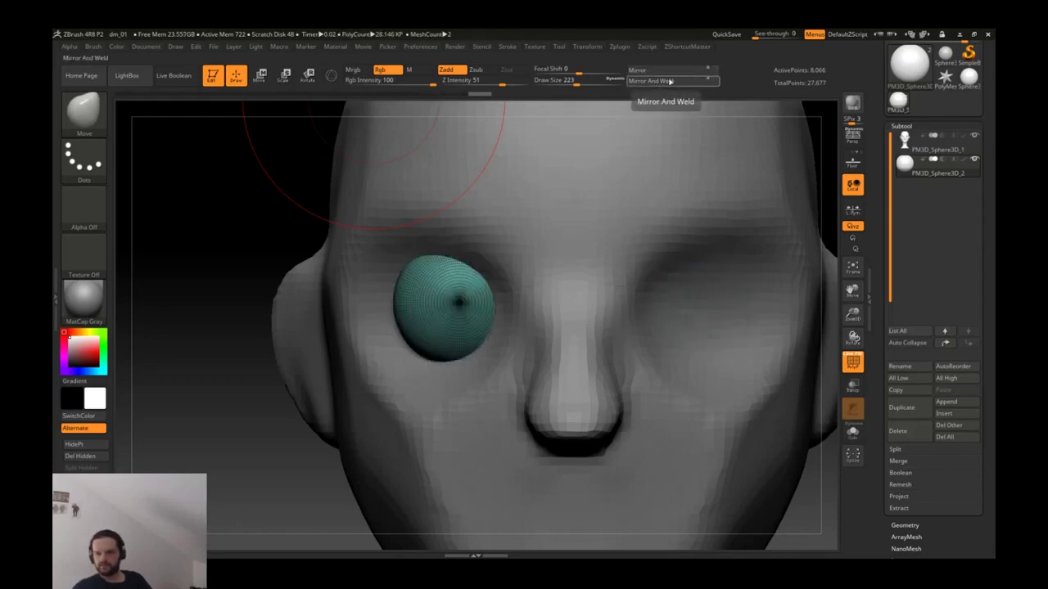
click(670, 81)
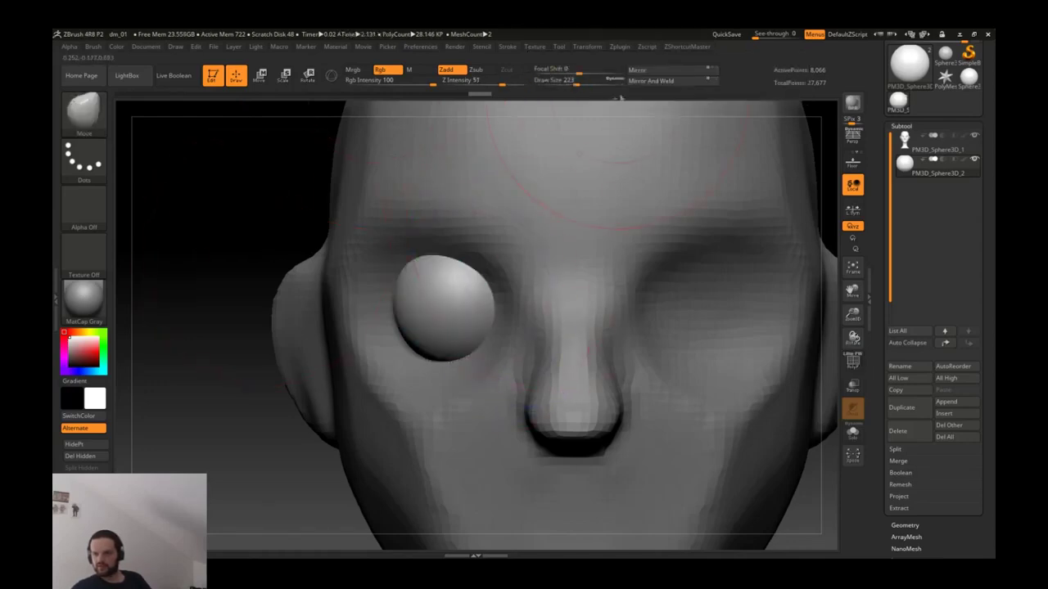
click(653, 81)
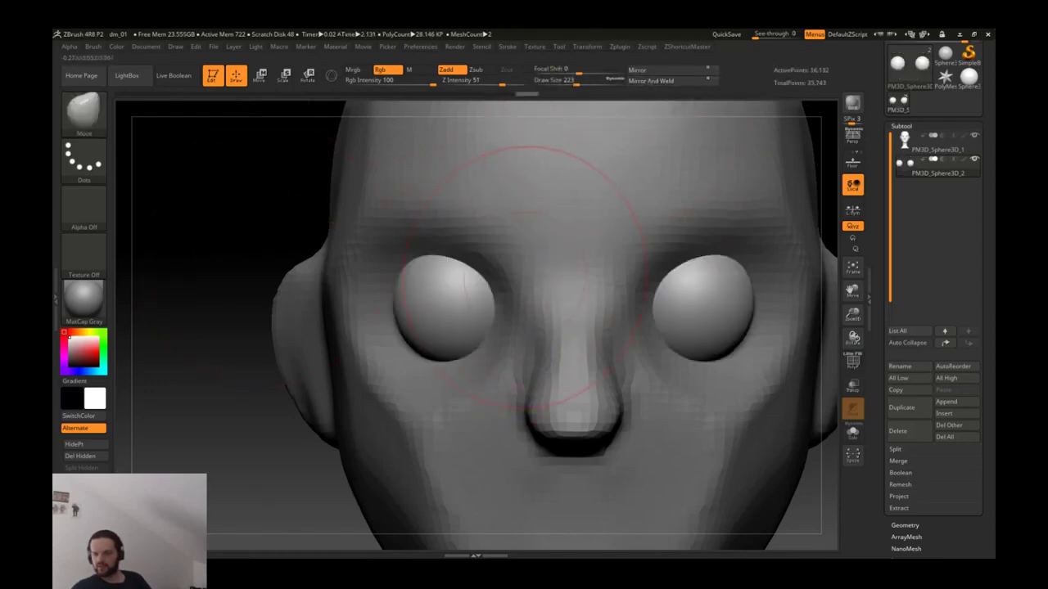
Step: Activate the head subtool, shape the inner eye sockets around the eyeballs with the Move brush at draw size 120, and undo the last strokes
key(f)
mouse_move(590, 262)
mouse_down()
mouse_move(712, 270)
mouse_move(610, 274)
mouse_move(631, 266)
mouse_move(632, 295)
mouse_move(634, 260)
mouse_move(657, 301)
mouse_up()
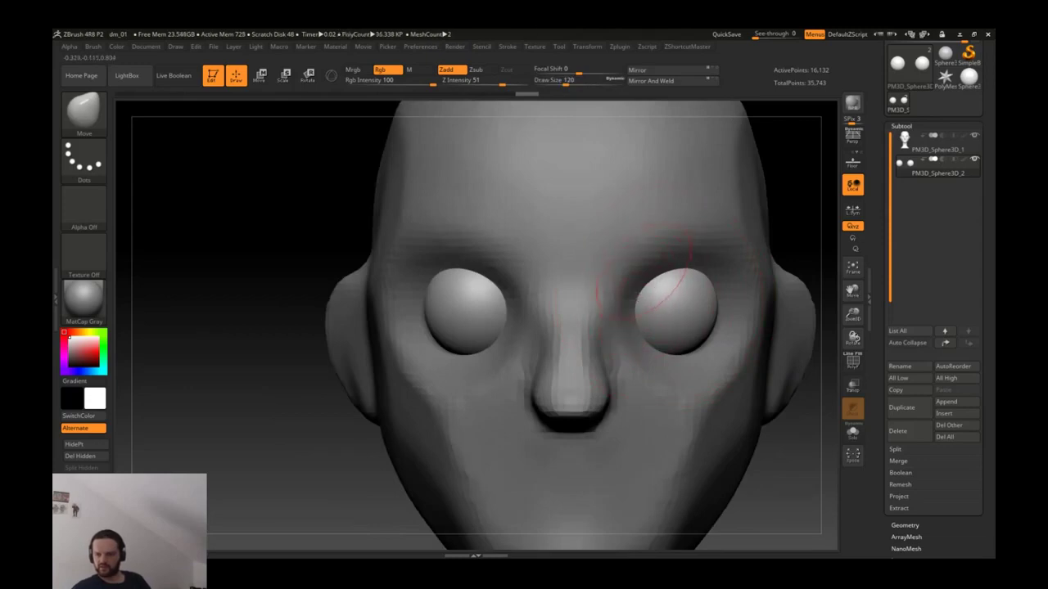
alt+click(655, 215)
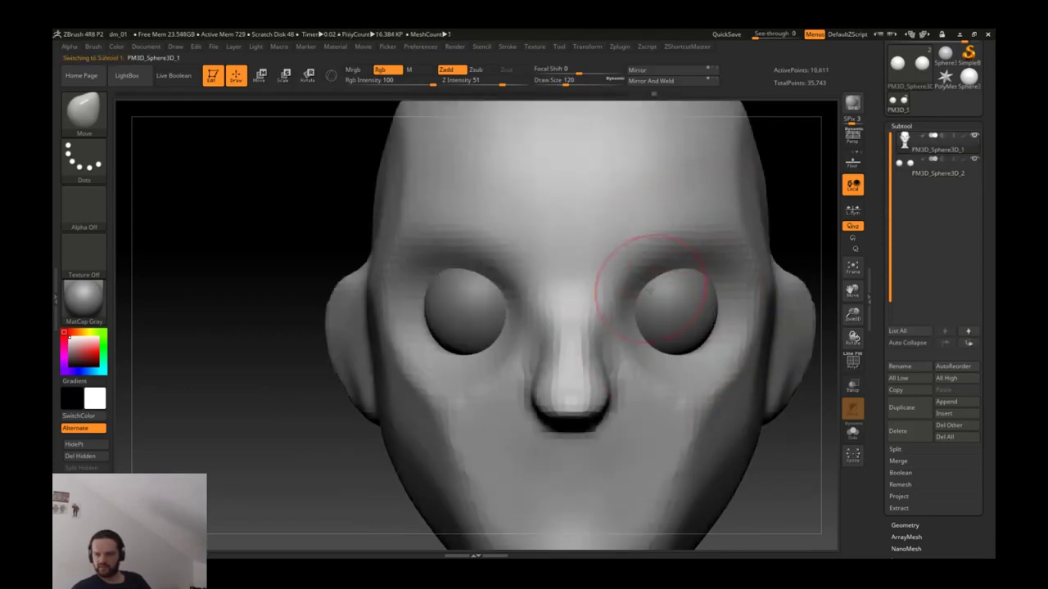
mouse_move(671, 294)
mouse_down()
mouse_move(655, 274)
mouse_move(591, 305)
mouse_up()
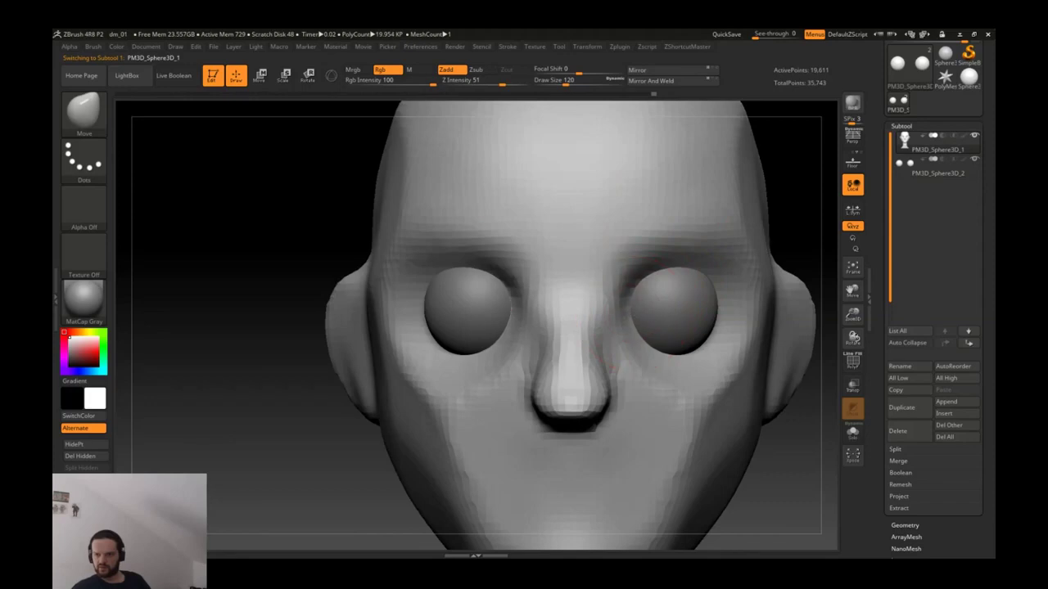
drag(663, 283, 651, 271)
key(ctrl+z)
key(ctrl+z)
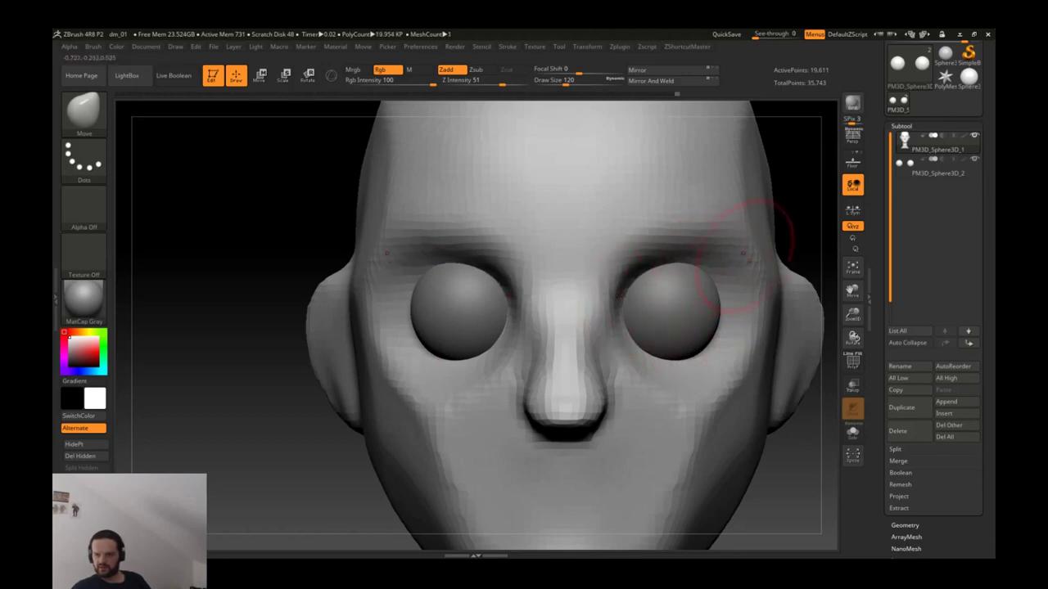
ctrl+right_drag(733, 253, 733, 237)
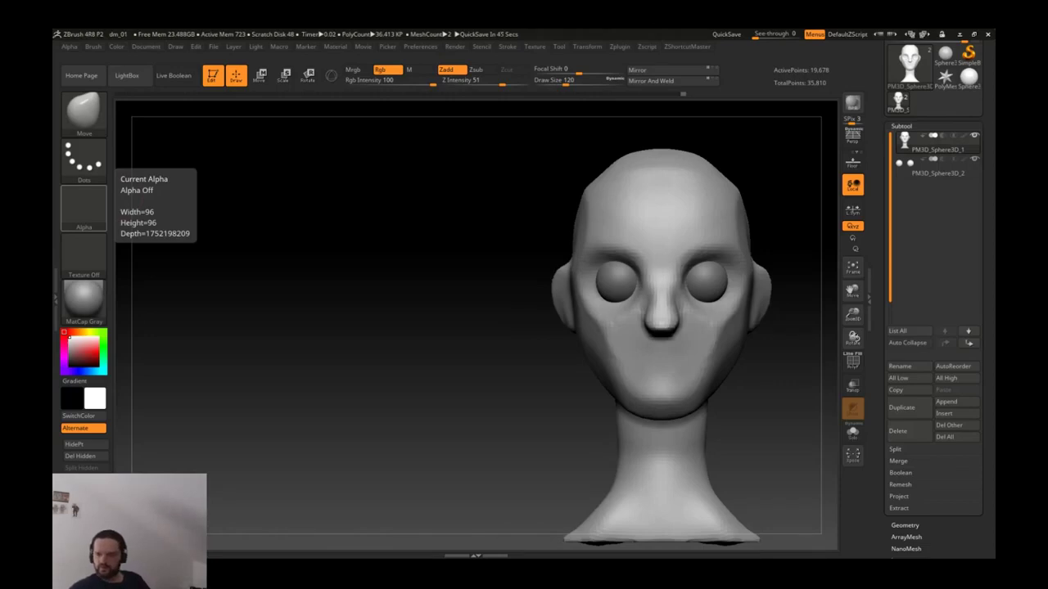
key(space)
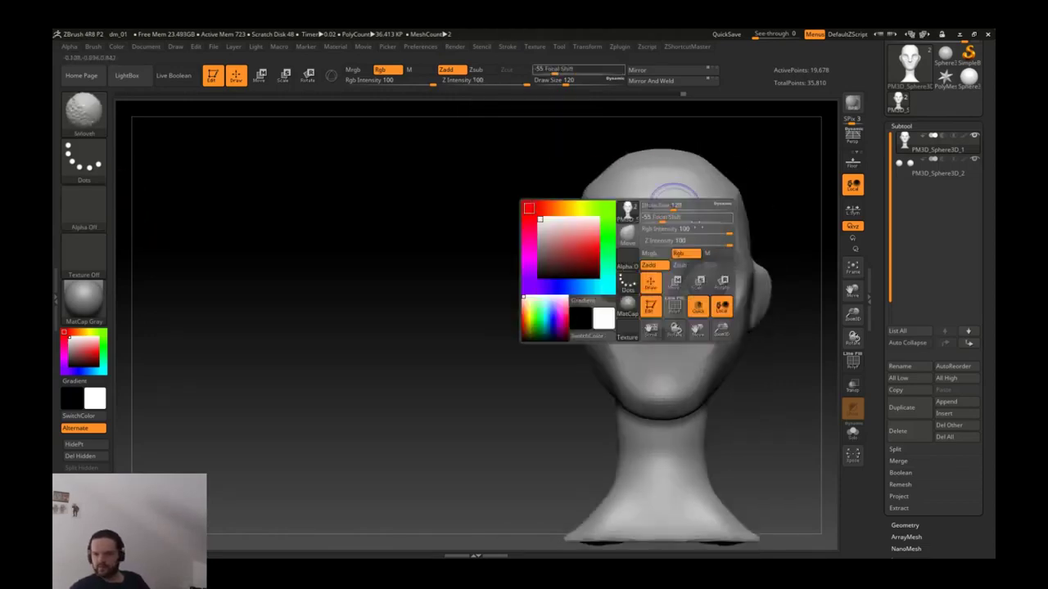
mouse_move(721, 218)
mouse_down()
mouse_move(755, 210)
mouse_move(526, 215)
mouse_move(602, 235)
mouse_up()
key(shift+f)
key(shift+f)
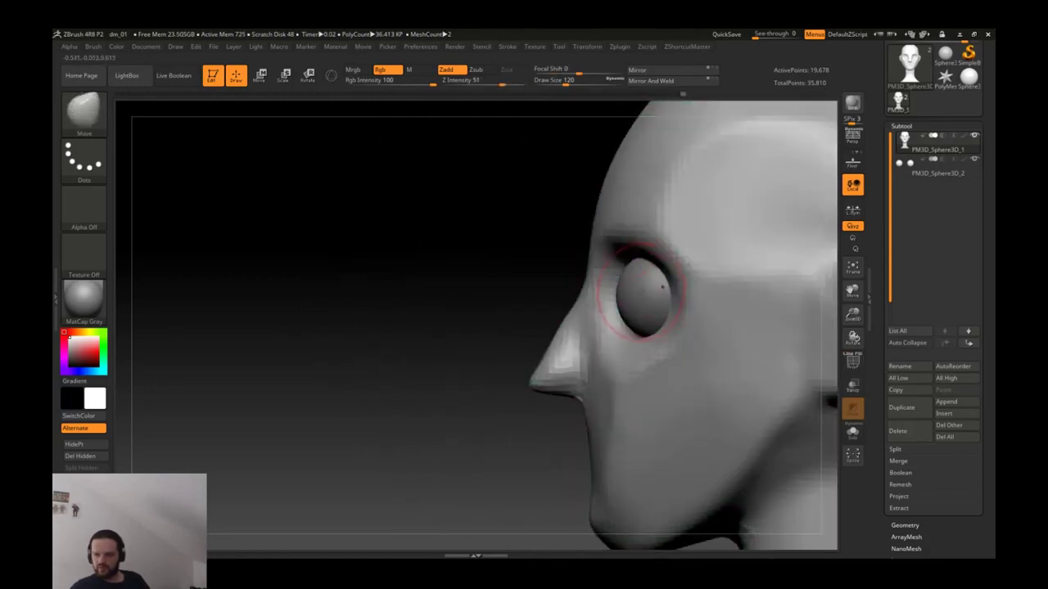
shift+drag(587, 306, 555, 293)
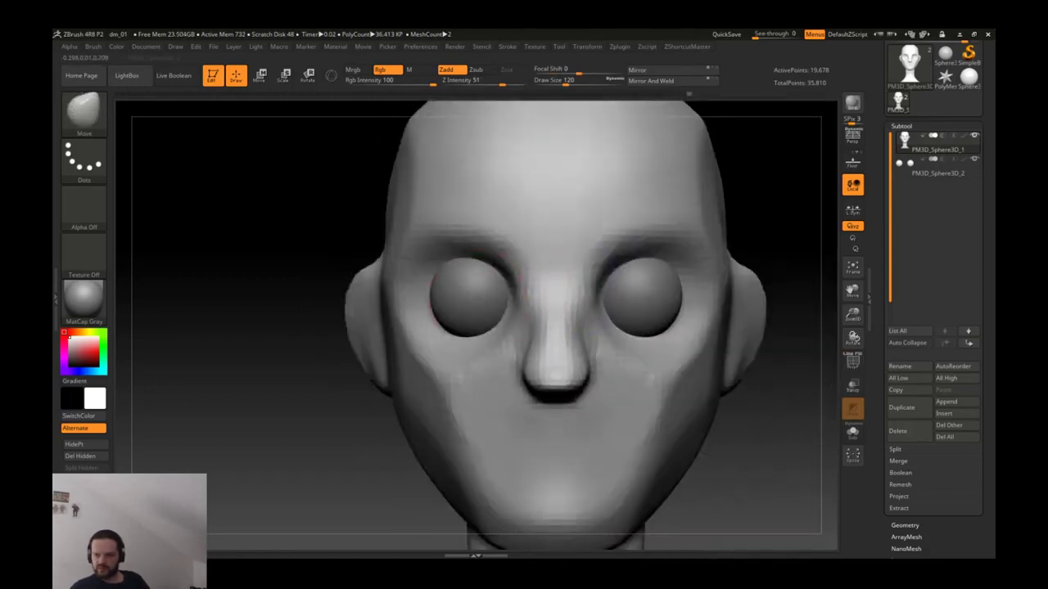
Step: Activate the eyeballs subtool and isolate it in Solo mode with polyframe turned on
alt+click(480, 276)
key(f)
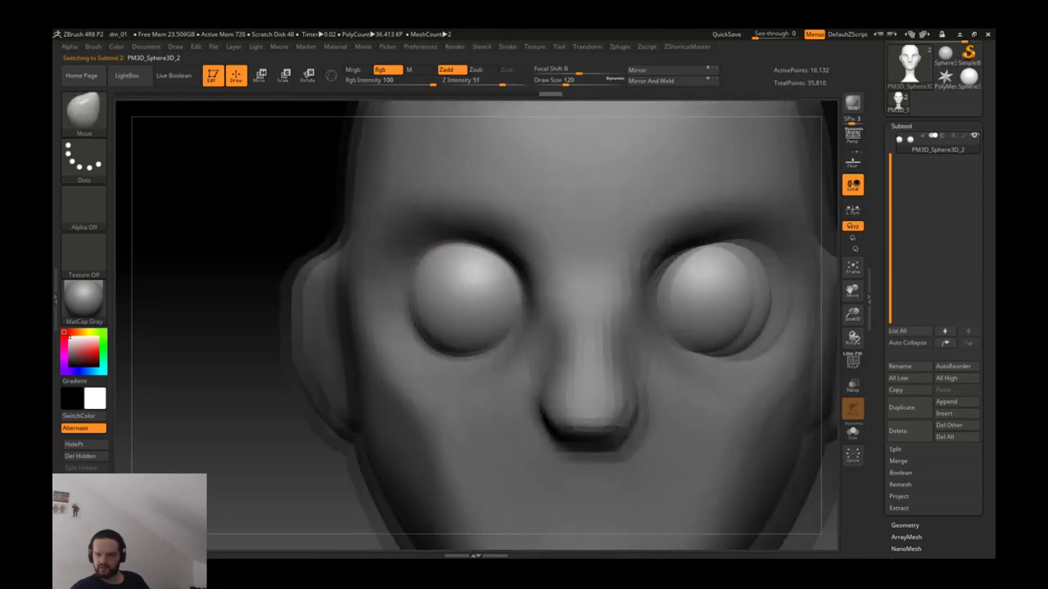
ctrl+right_drag(785, 369, 847, 391)
click(852, 431)
ctrl+right_drag(646, 295, 600, 300)
key(shift+f)
drag(594, 252, 646, 275)
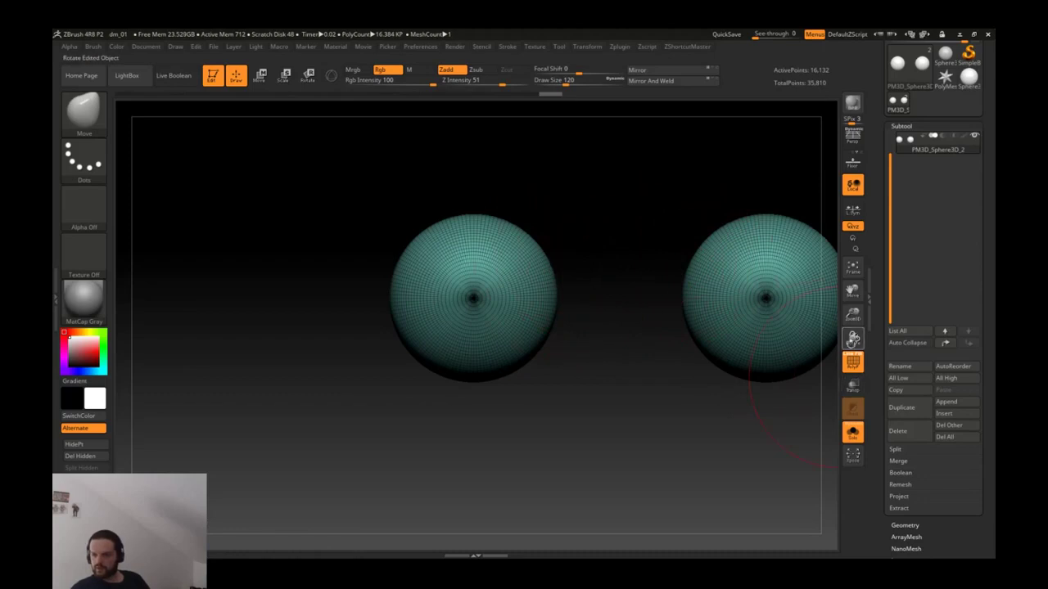
Step: Duplicate the eyeballs subtool, make the copy active, and turn Solo mode off to show the head again
click(894, 407)
drag(548, 249, 663, 267)
drag(761, 287, 768, 290)
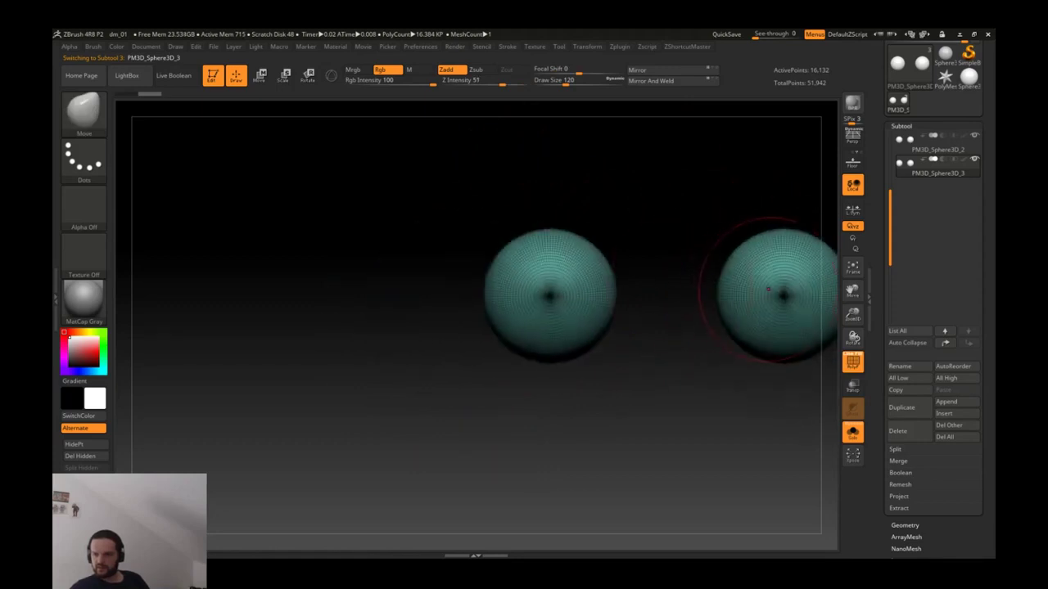
key(f)
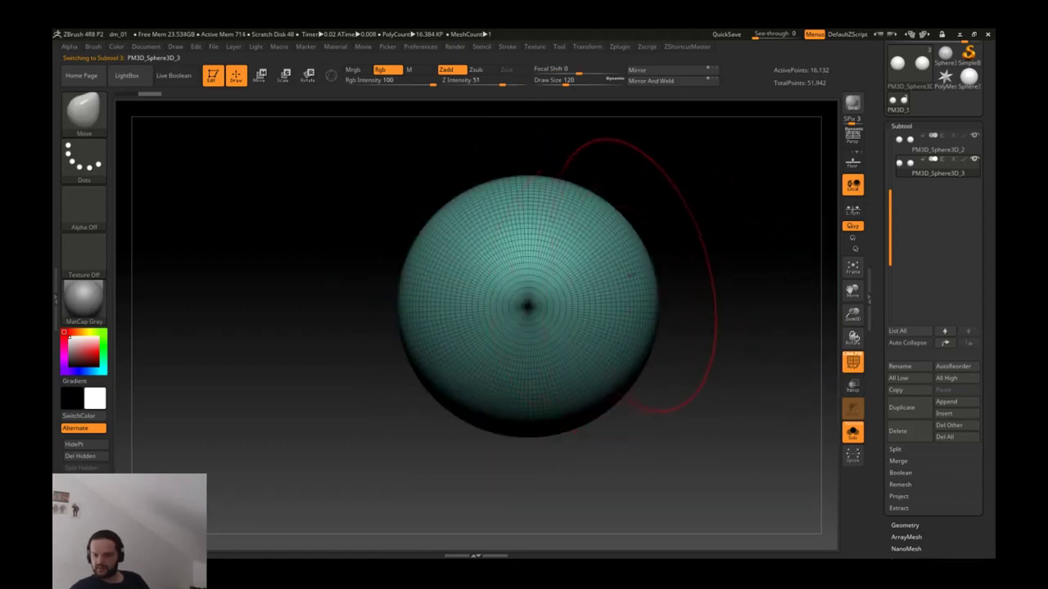
drag(631, 234, 663, 253)
click(852, 432)
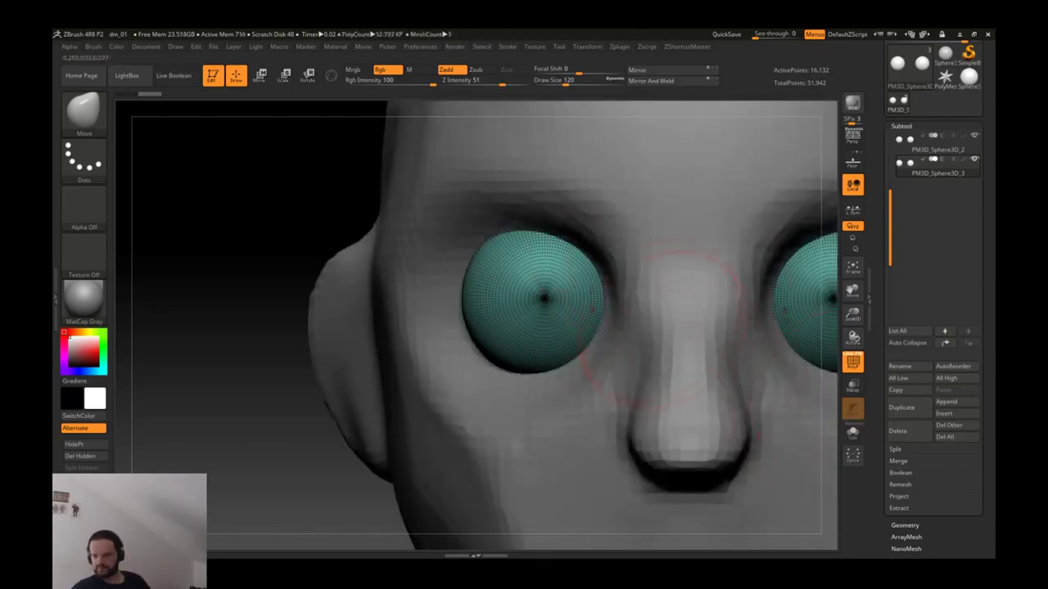
Step: Scale the duplicated eyeballs slightly larger than the originals with the Transpose line, using local symmetry so each grows around its own centre
key(w)
ctrl+drag(537, 301, 585, 246)
key(e)
key(ctrl+z)
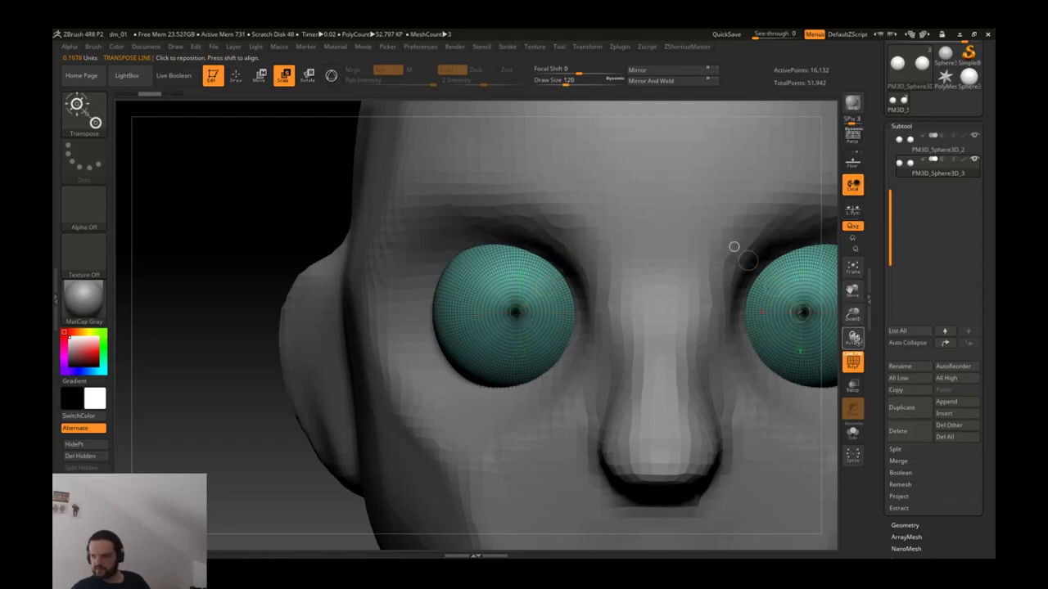
key(w)
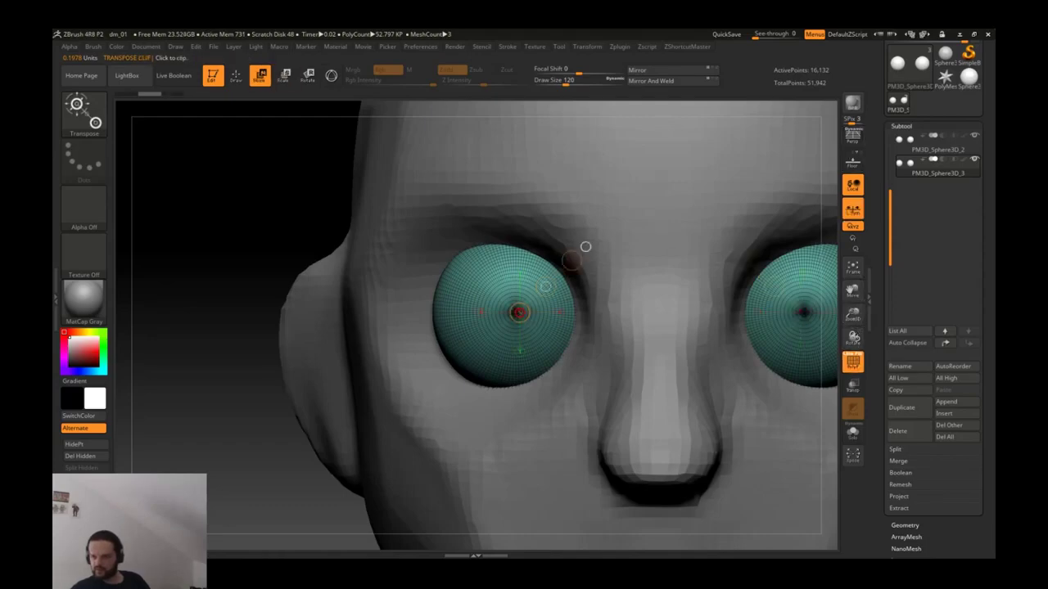
key(e)
mouse_move(585, 247)
mouse_down()
mouse_move(598, 241)
mouse_move(585, 243)
mouse_up()
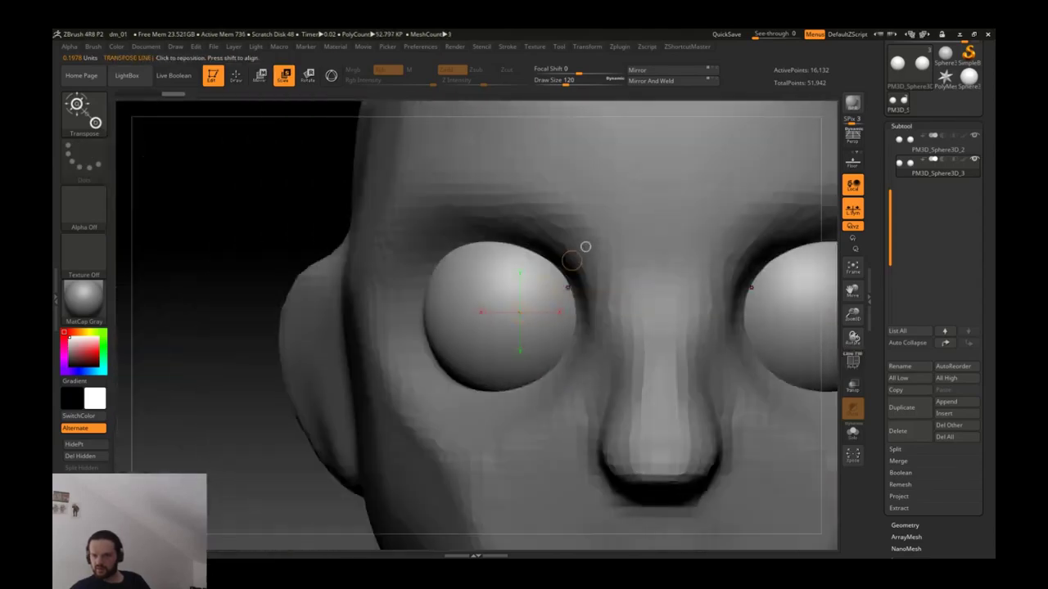
Step: Return to Draw mode with the Move brush and set its draw size to 217
key(q)
key(s)
click(515, 312)
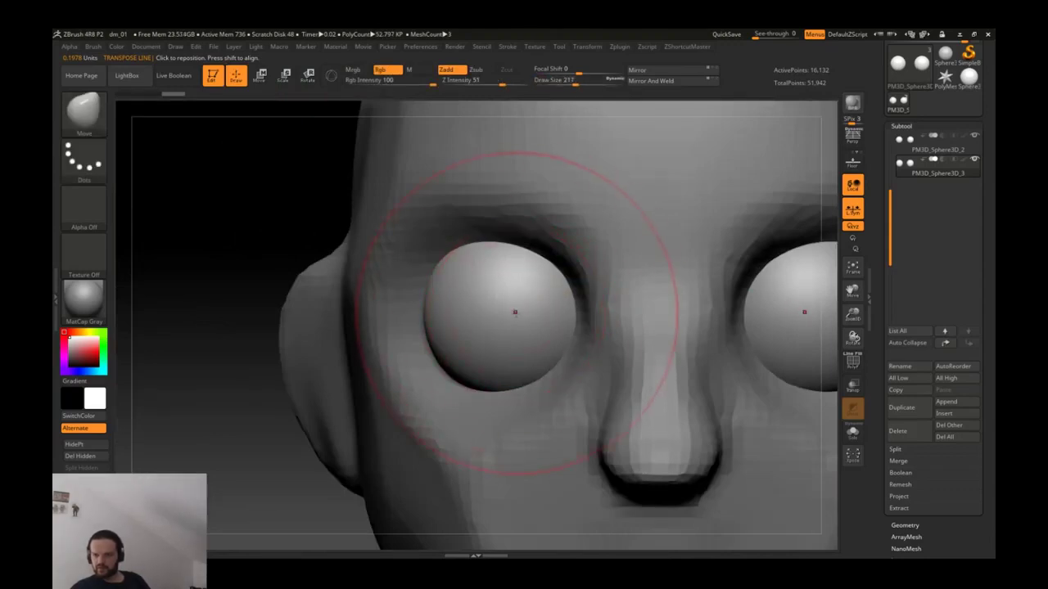
Step: Examine the enlarged eyeball copies in their sockets with polyframe switched on and off
mouse_move(549, 299)
mouse_down()
mouse_move(622, 295)
mouse_move(573, 296)
mouse_move(565, 312)
mouse_move(590, 276)
mouse_move(581, 302)
mouse_up()
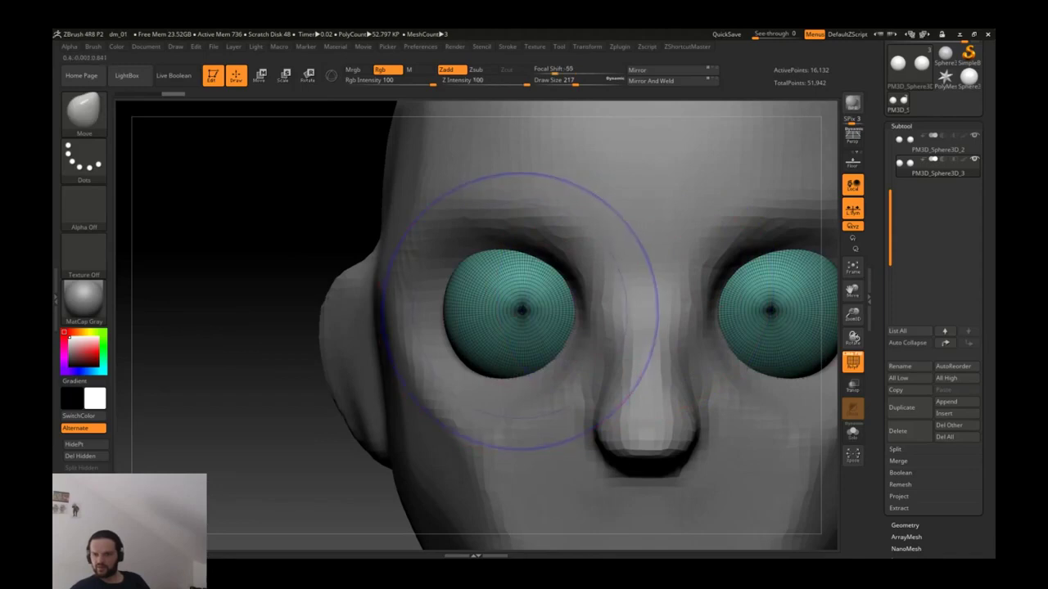
key(shift+f)
key(shift+f)
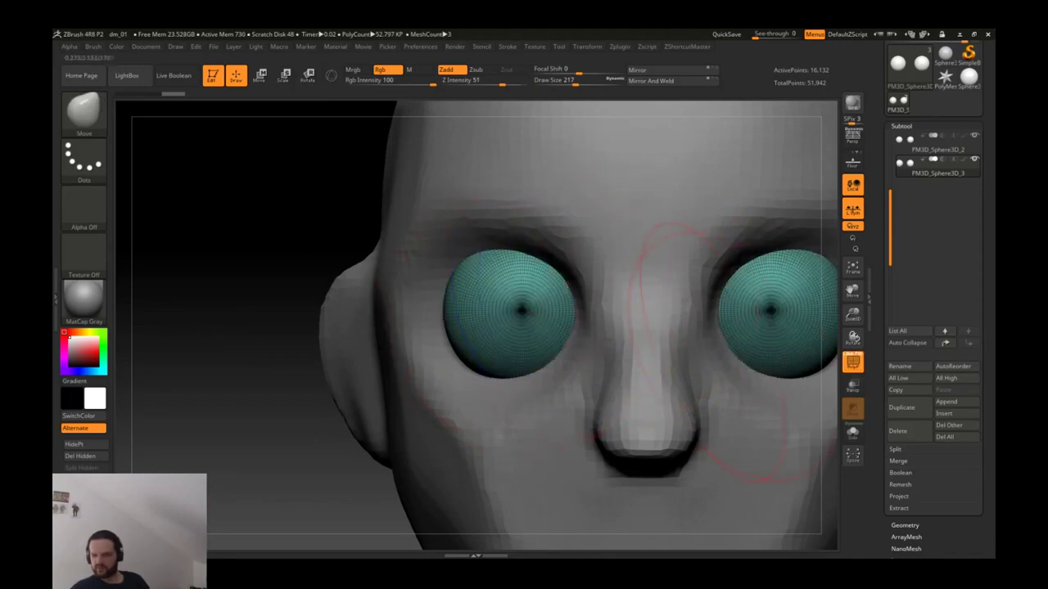
click(853, 363)
click(853, 362)
click(853, 363)
click(853, 362)
alt+drag(737, 245, 588, 311)
key(shift+f)
mouse_move(588, 311)
right_down()
mouse_move(564, 302)
mouse_move(585, 297)
right_up()
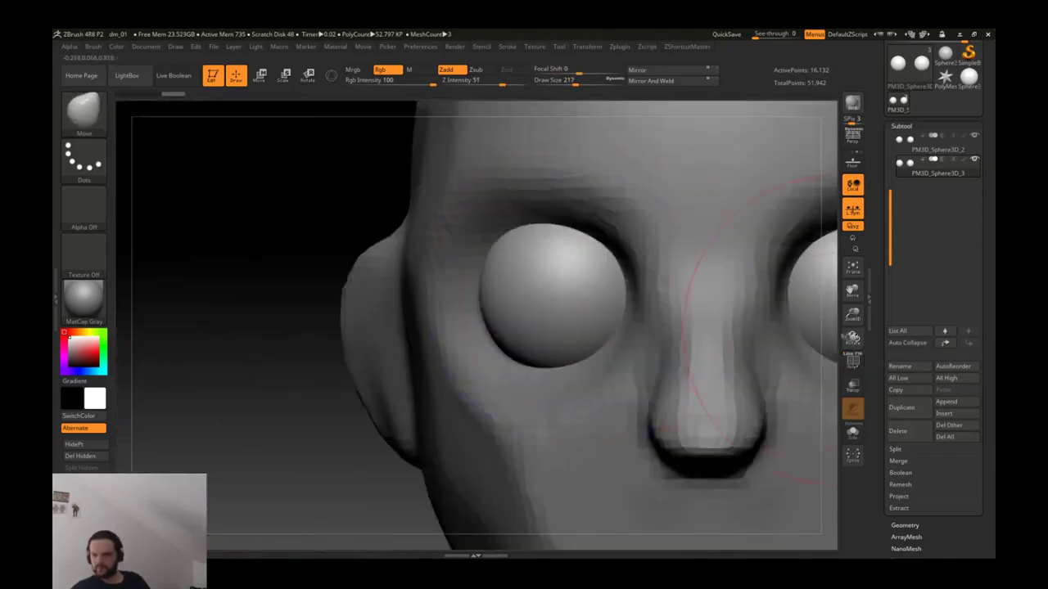
Step: Convert the enlarged eyeball copies to DynaMesh at resolution 128
click(901, 126)
click(903, 313)
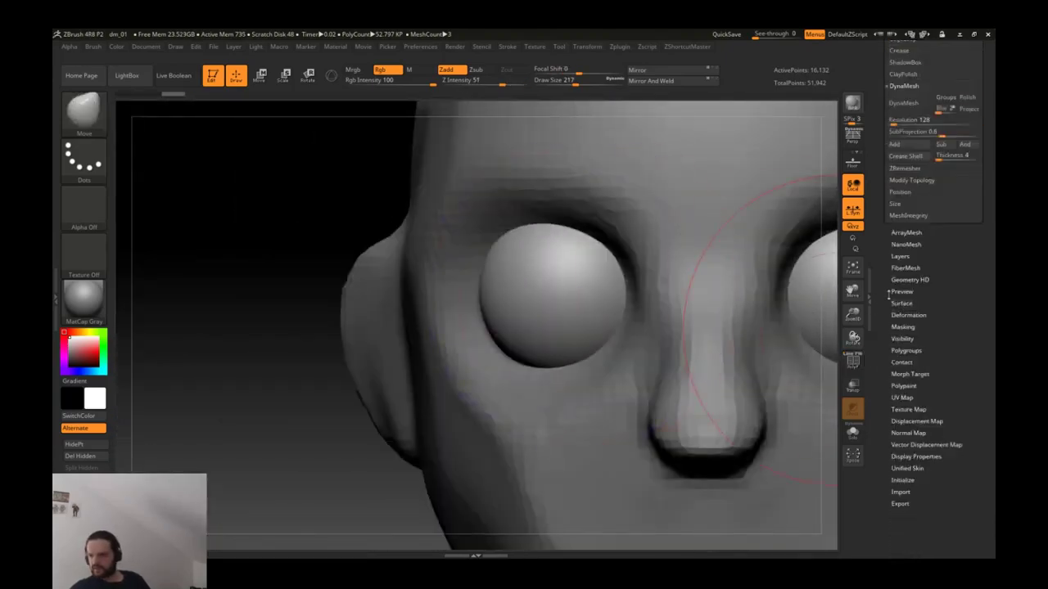
scroll(885, 120, up, 3)
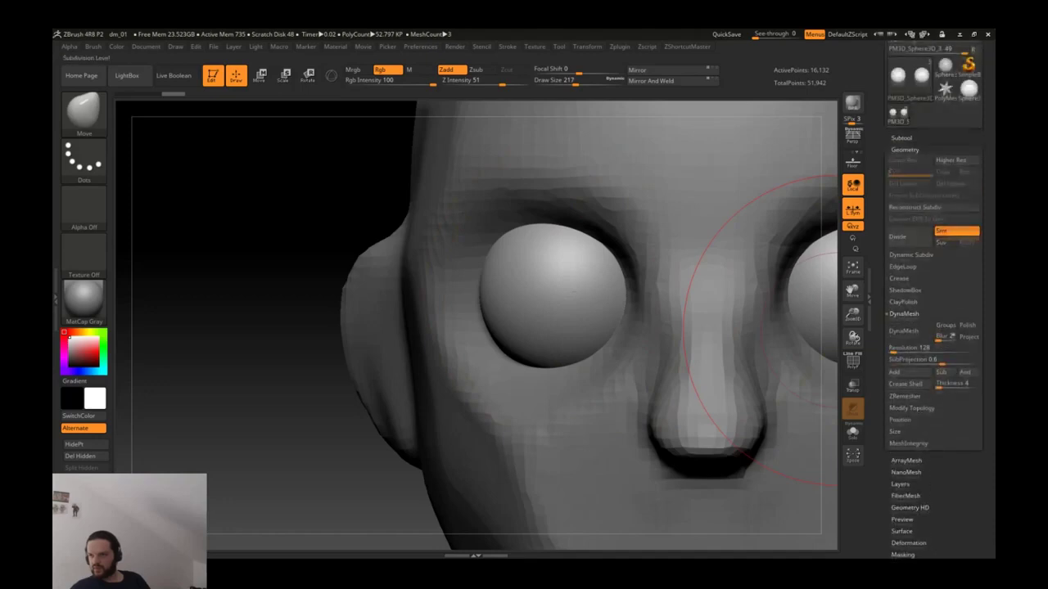
click(901, 140)
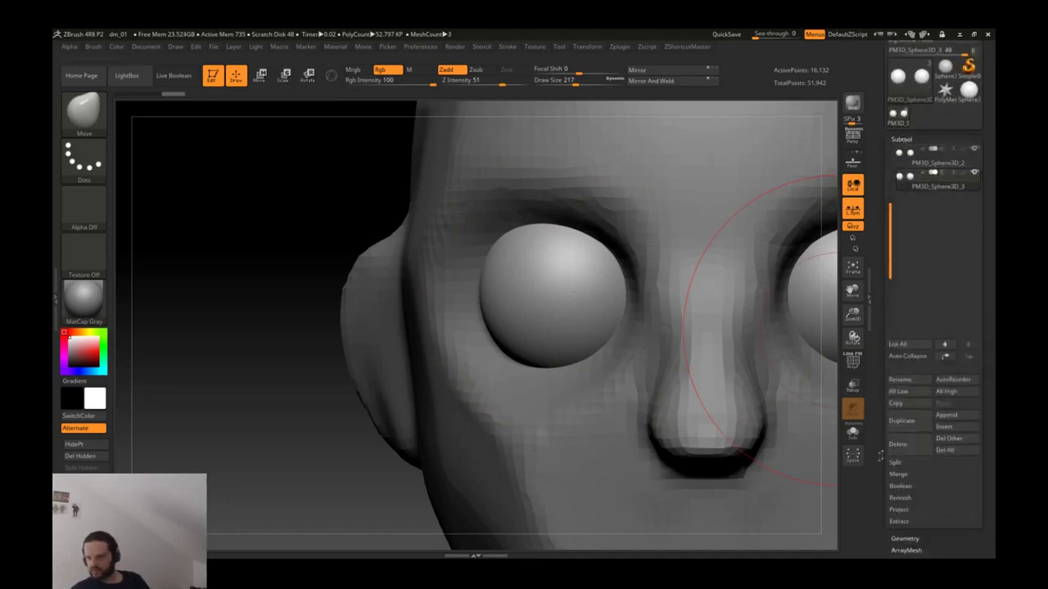
scroll(909, 409, down, 3)
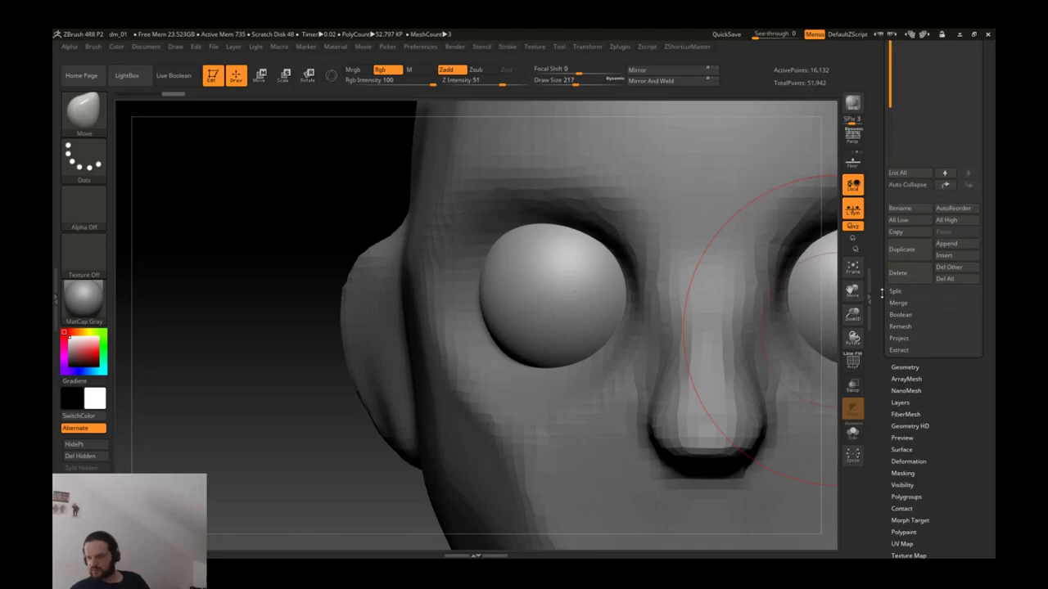
scroll(900, 213, up, 3)
click(901, 134)
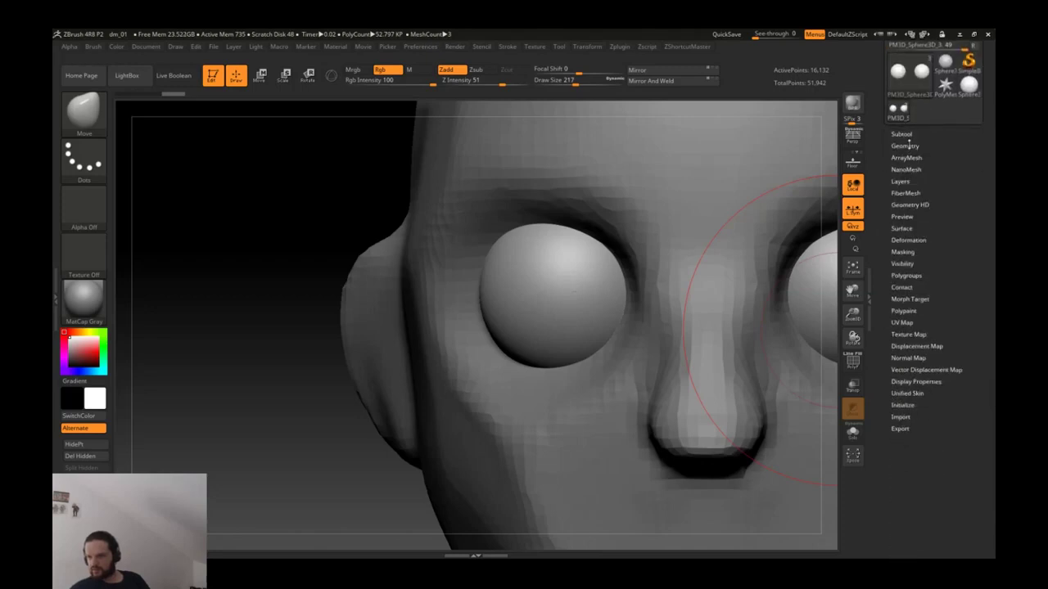
click(905, 145)
click(904, 327)
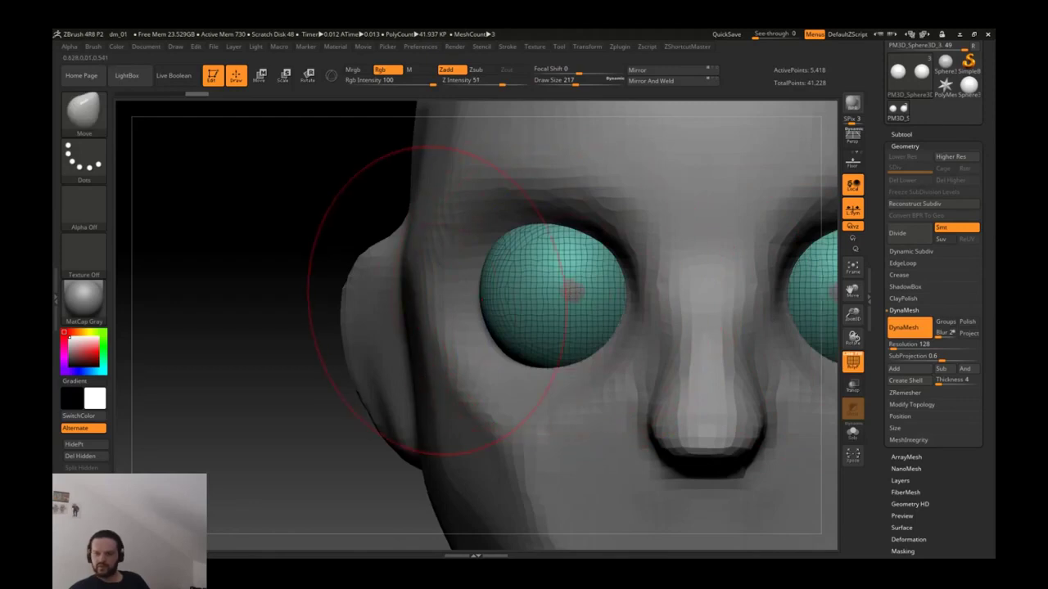
Step: Slice the enlarged eyeball copies horizontally through the middle with SliceCurve, giving the upper and lower halves separate polygroups
key(ctrl+shift)
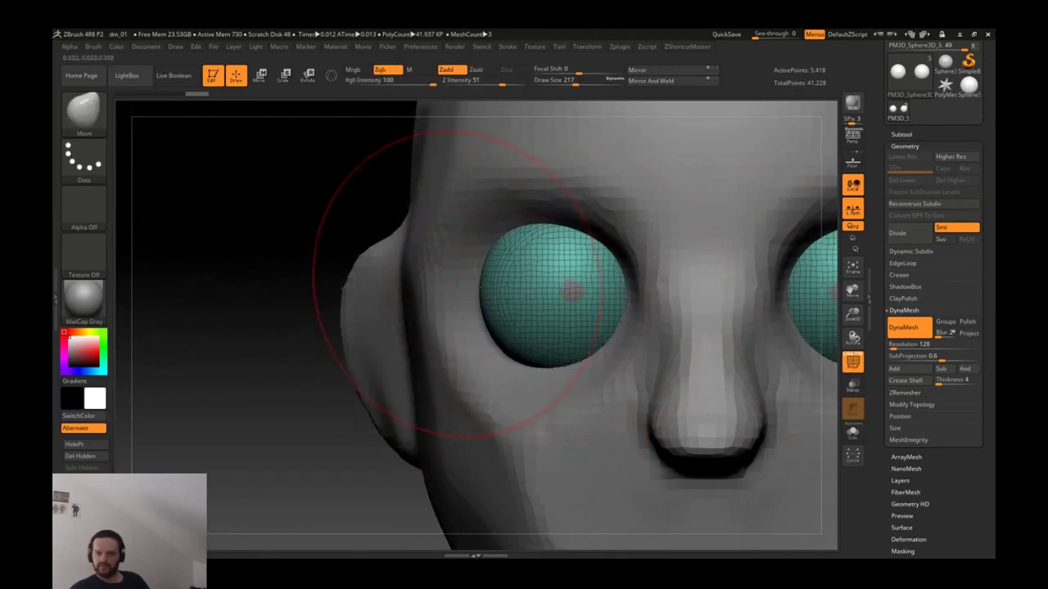
ctrl+shift+click(86, 109)
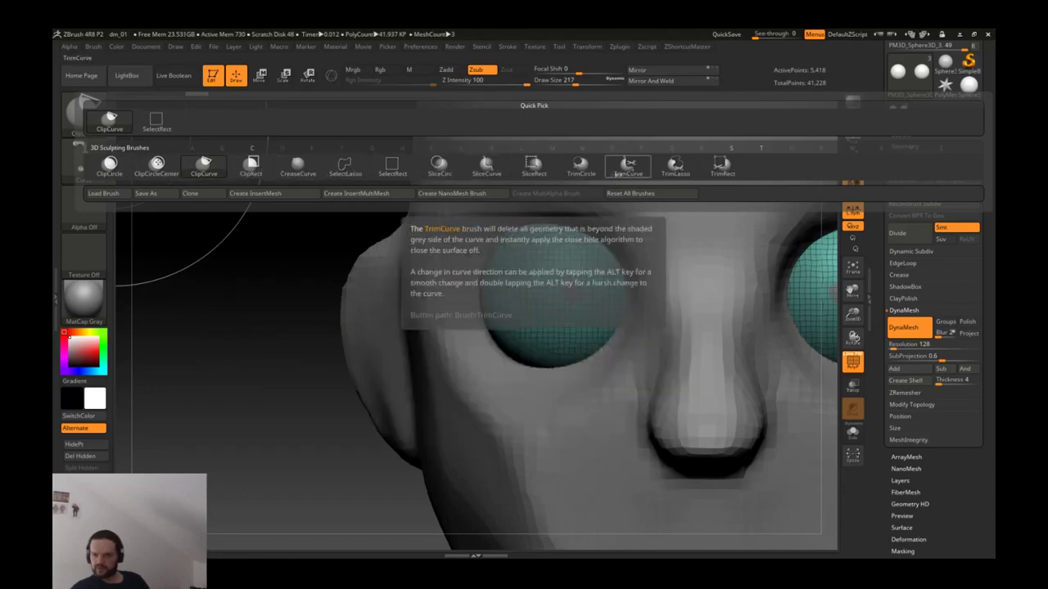
click(487, 167)
mouse_move(351, 291)
mouse_down()
mouse_move(609, 271)
mouse_move(653, 295)
mouse_move(694, 291)
mouse_up()
mouse_move(643, 303)
right_down()
mouse_move(603, 257)
mouse_move(574, 259)
mouse_move(610, 278)
mouse_move(601, 266)
right_up()
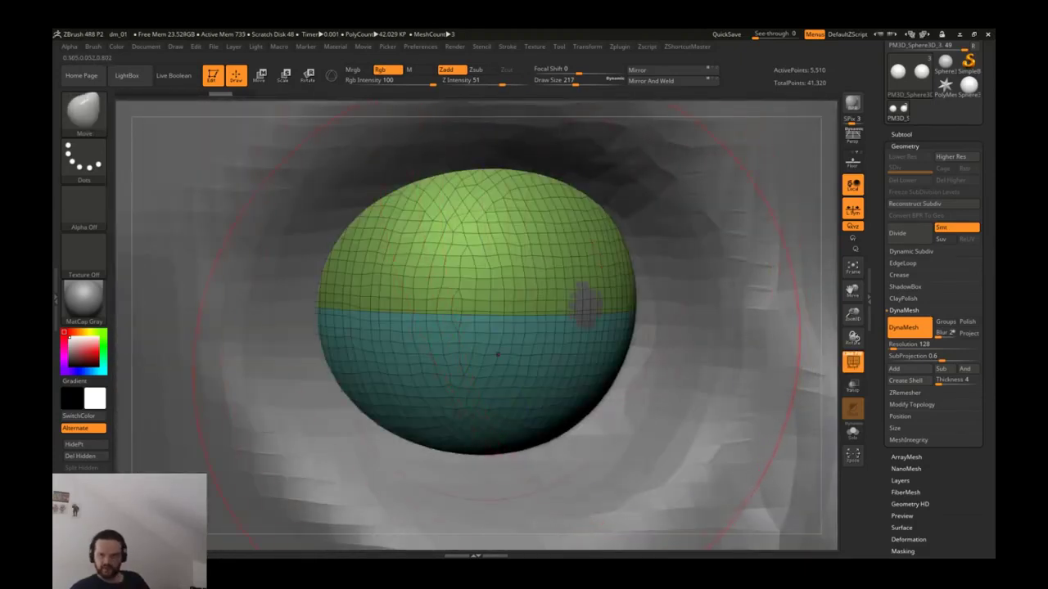
Step: Isolate half of the sliced eyeball copies to inspect it from the side, and show the whole mesh again
ctrl+shift+click(498, 354)
right_drag(498, 354, 704, 316)
ctrl+click(715, 318)
key(shift+f)
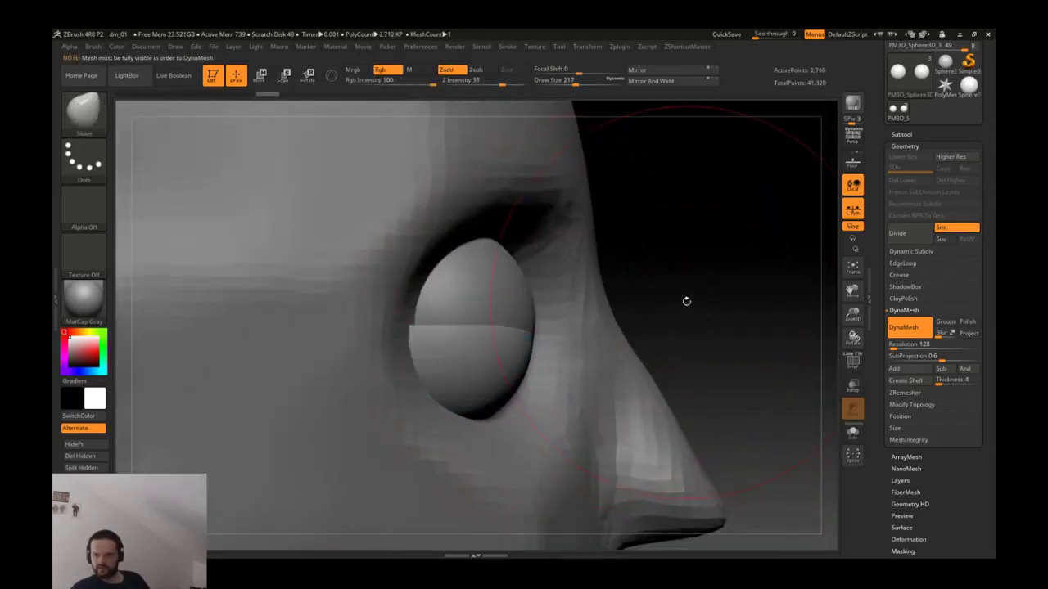
ctrl+shift+click(697, 307)
mouse_move(697, 307)
right_down()
mouse_move(475, 329)
mouse_move(257, 262)
mouse_move(279, 262)
right_up()
key(shift+f)
ctrl+shift+click(446, 369)
ctrl+shift+click(246, 258)
key(shift+f)
mouse_move(463, 311)
ctrl+right_down()
mouse_move(462, 356)
mouse_move(426, 331)
ctrl+right_up()
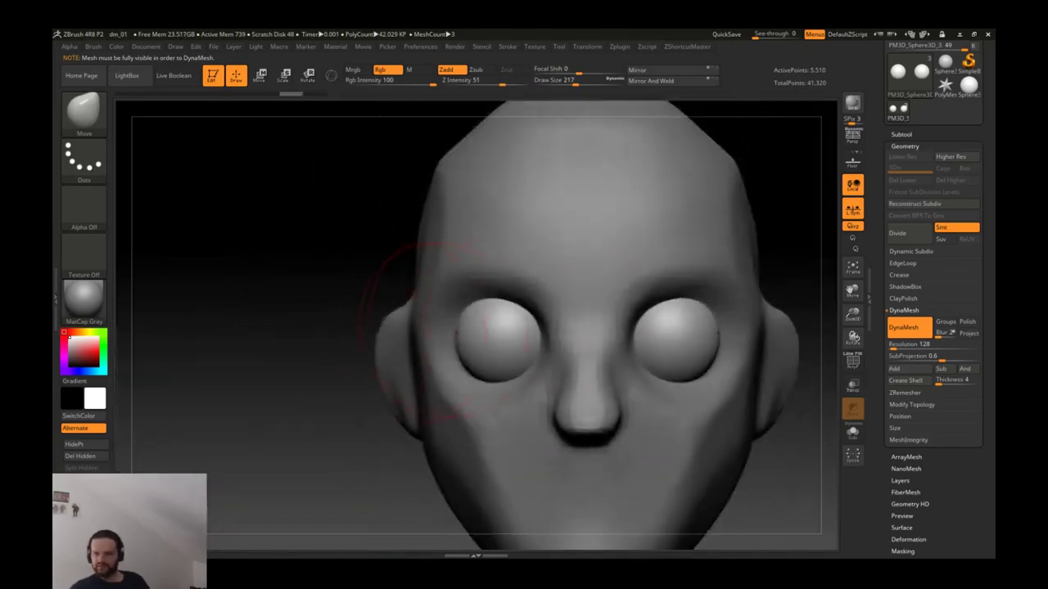
Step: Hide the sliced copy over the eye on the viewer's right with the SelectRect brush and delete the hidden geometry
click(900, 135)
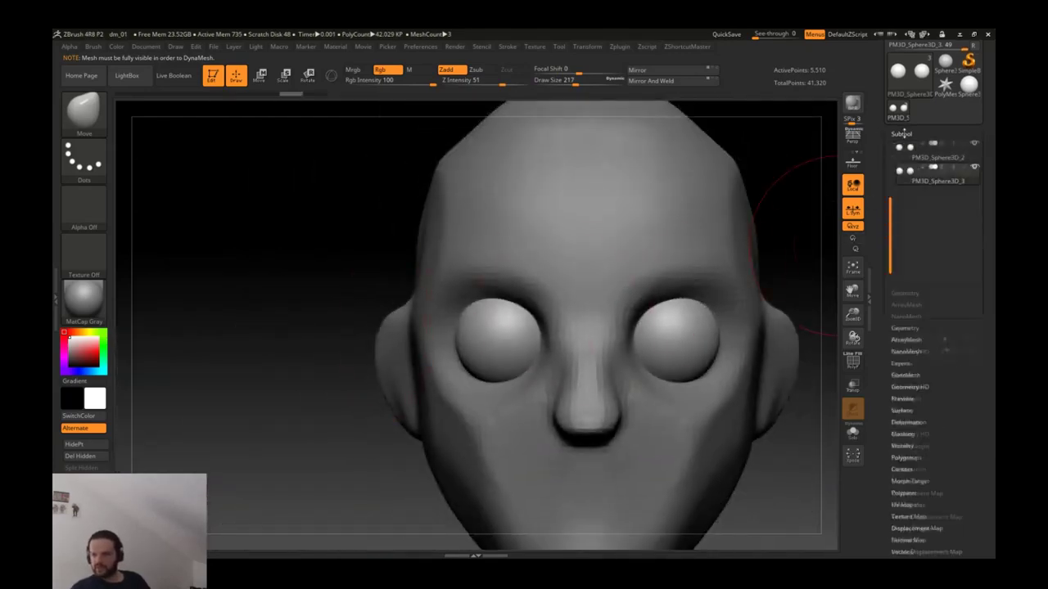
right_drag(733, 258, 704, 262)
key(shift+f)
mouse_move(483, 294)
ctrl+right_down()
mouse_move(483, 339)
mouse_move(491, 302)
mouse_move(532, 331)
mouse_move(641, 282)
ctrl+right_up()
alt+right_drag(679, 222, 631, 175)
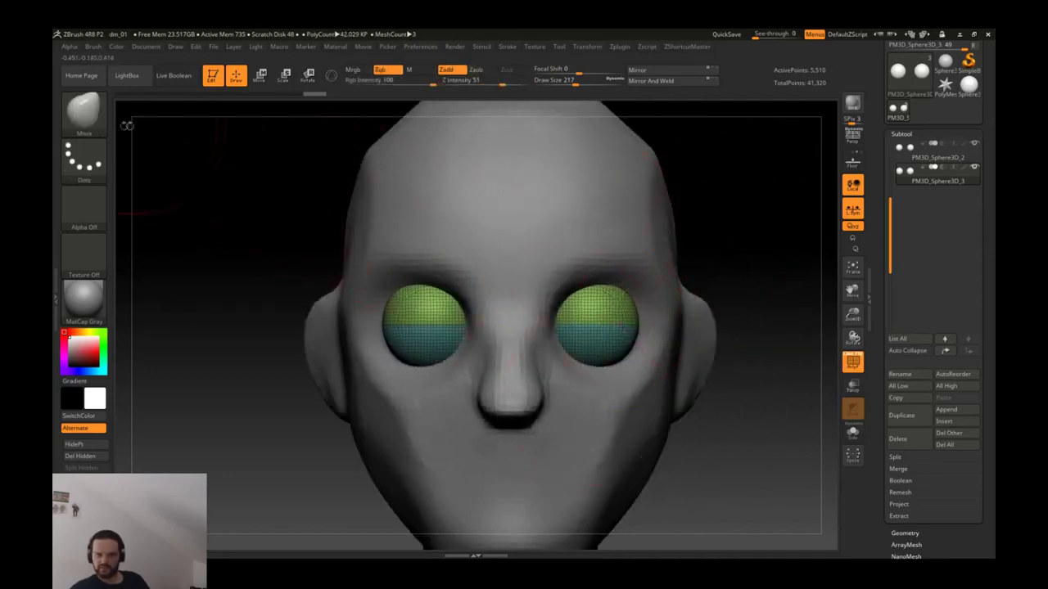
click(97, 118)
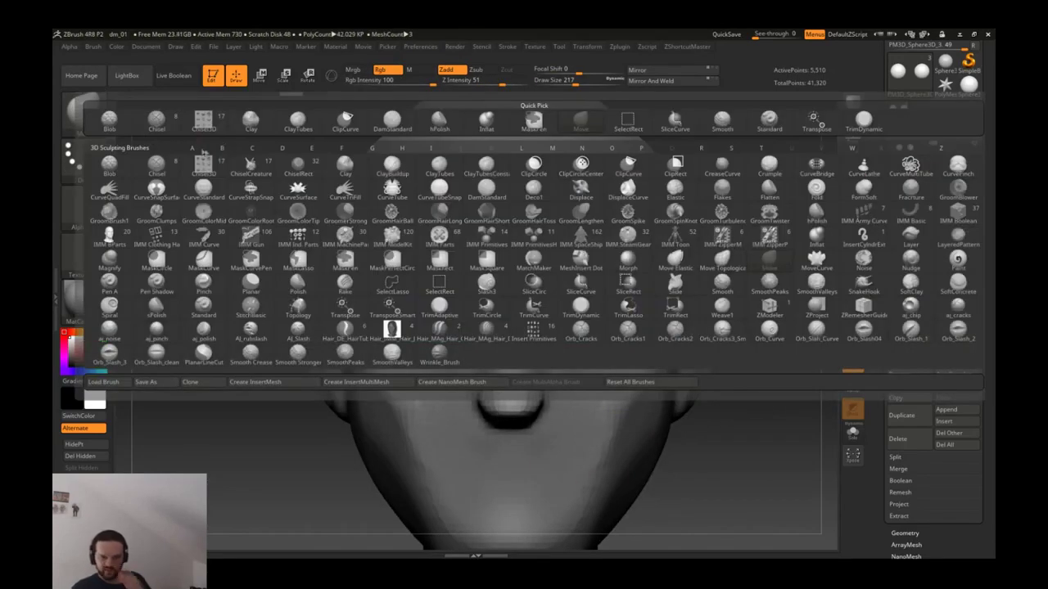
click(346, 119)
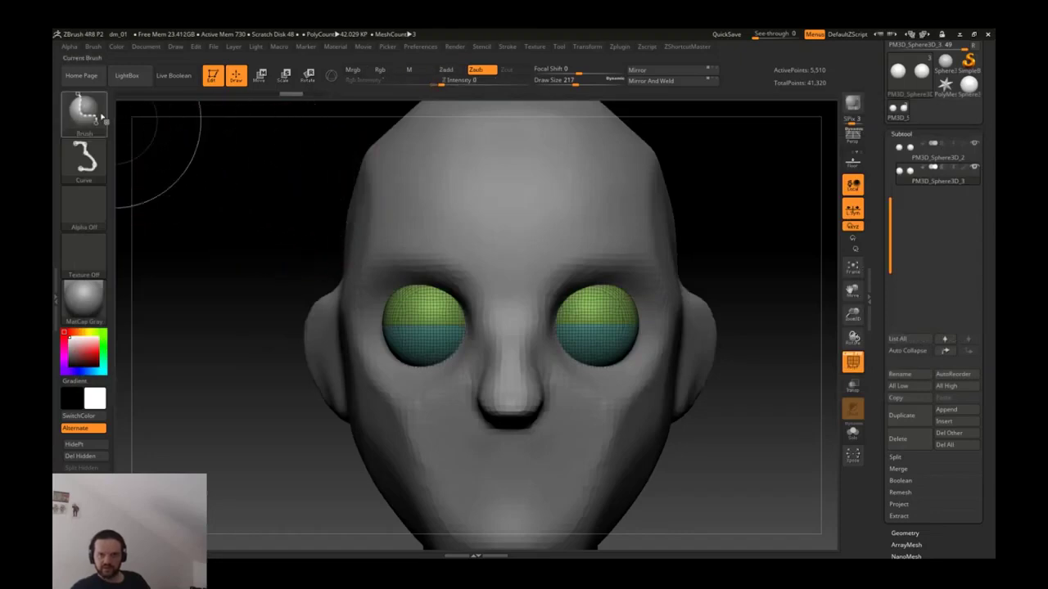
click(98, 115)
click(155, 122)
ctrl+alt+shift+drag(673, 210, 564, 406)
ctrl+alt+shift+drag(711, 211, 517, 433)
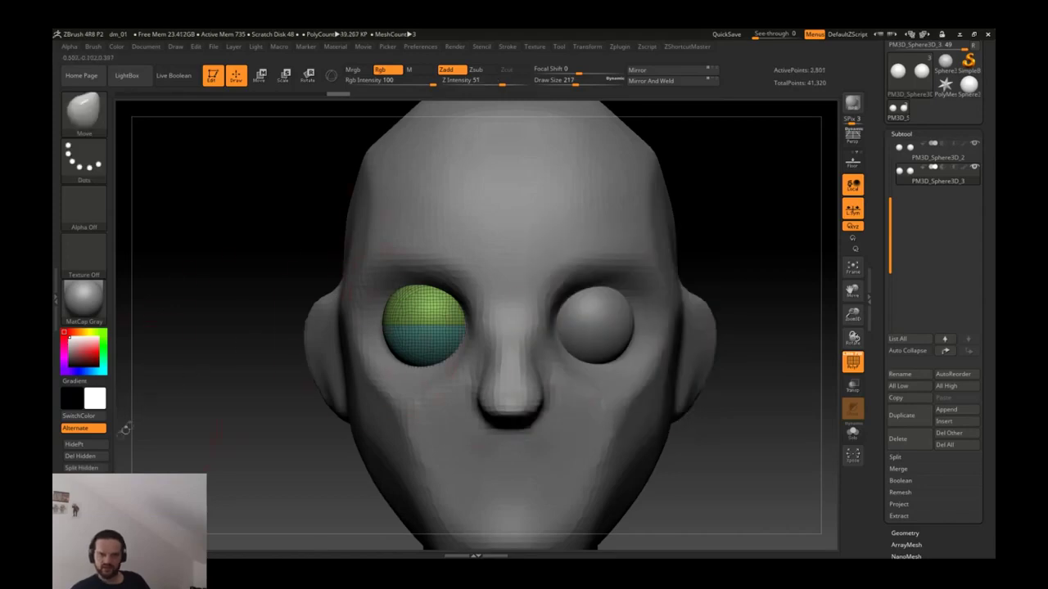
click(90, 460)
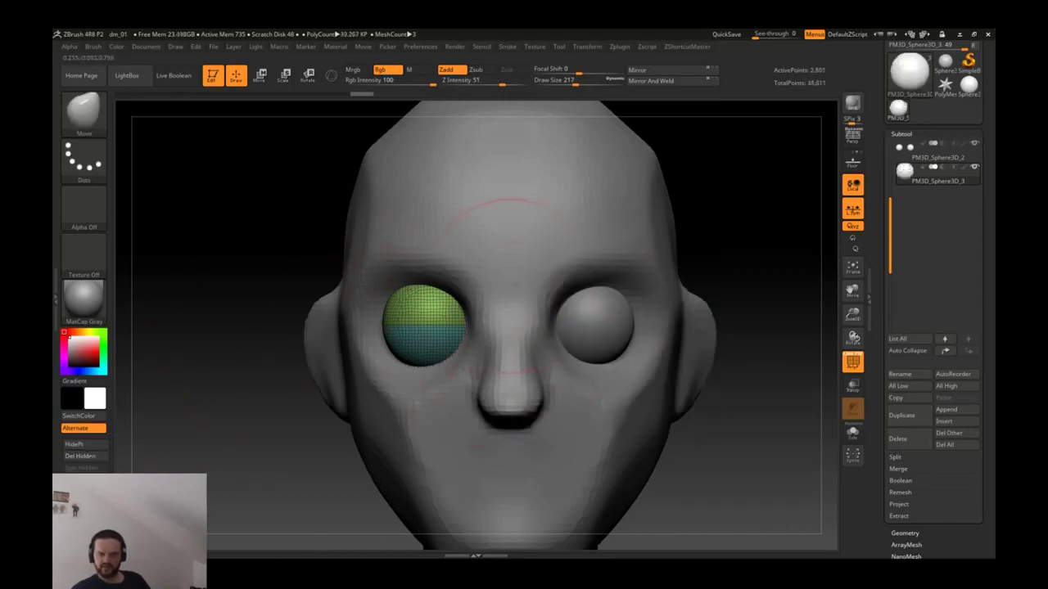
Step: Isolate the upper-half polygroup of the remaining sliced eyeball copy
scroll(458, 311, up, 3)
scroll(438, 316, up, 3)
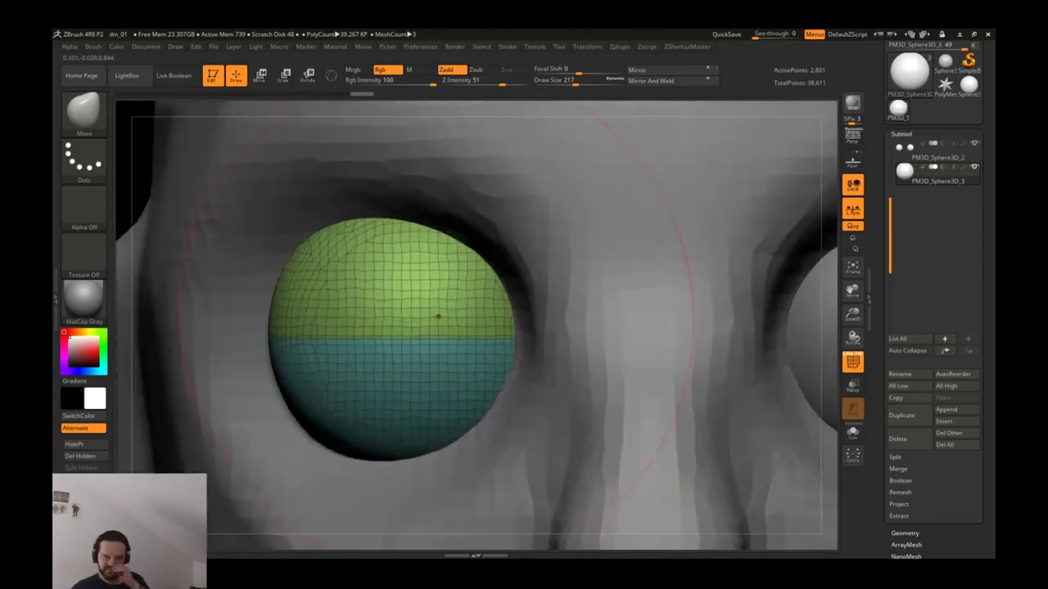
ctrl+shift+click(382, 287)
drag(492, 294, 392, 280)
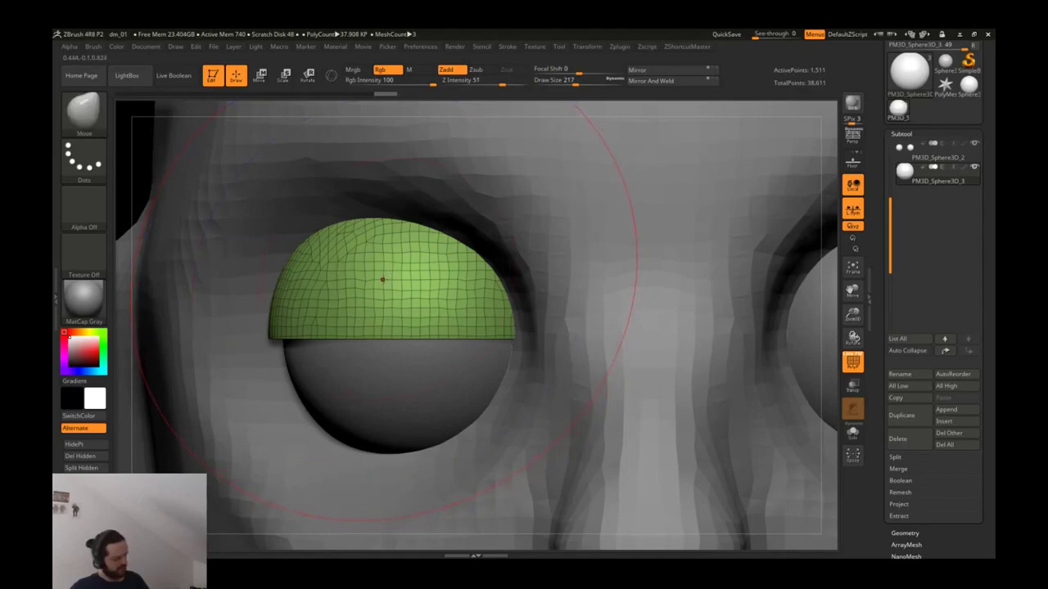
Step: Split the hidden lower half of the sliced eyeball copy into its own subtool
scroll(391, 280, down, 4)
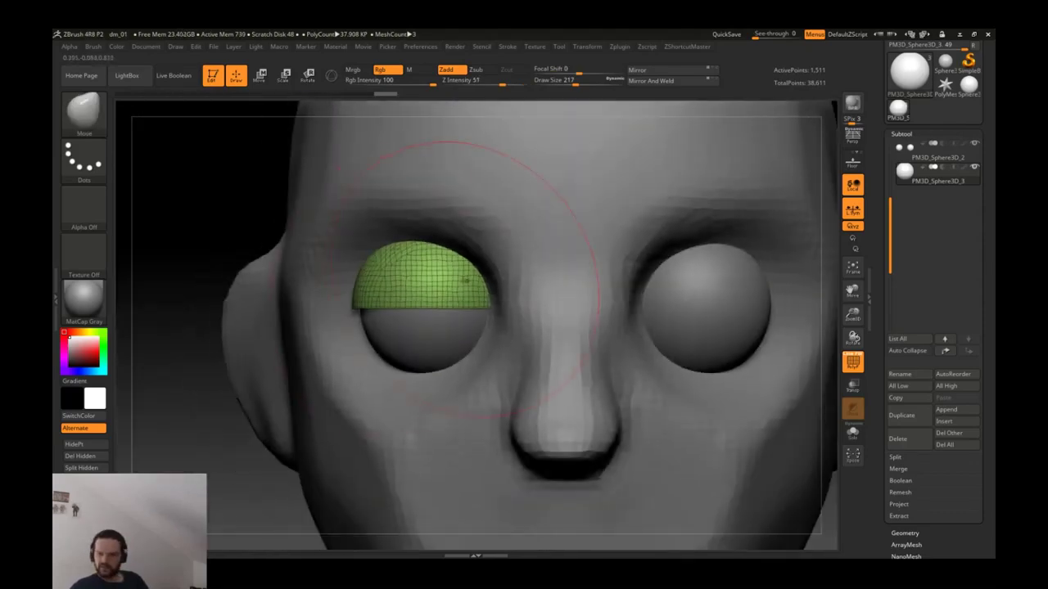
click(98, 468)
scroll(463, 265, up, 5)
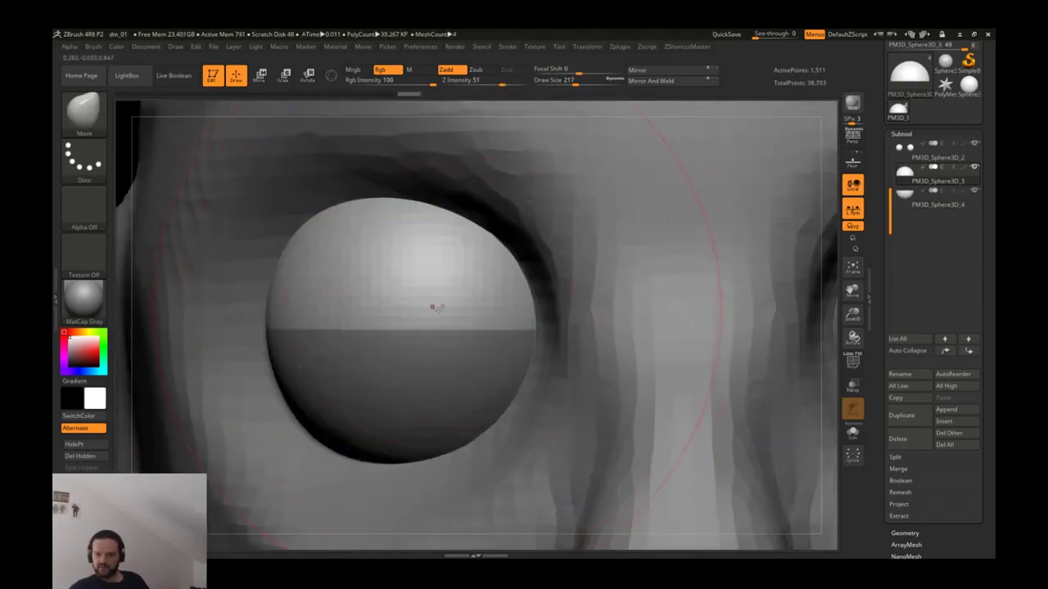
key(shift+f)
drag(432, 327, 422, 287)
key(ctrl+z)
key(ctrl+z)
scroll(431, 294, down, 5)
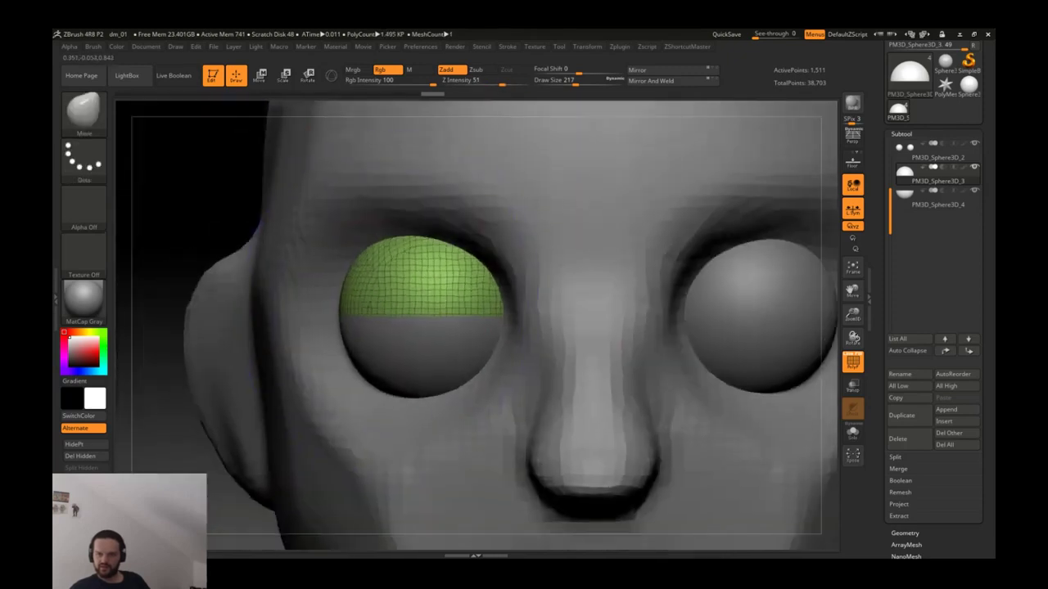
key(shift+f)
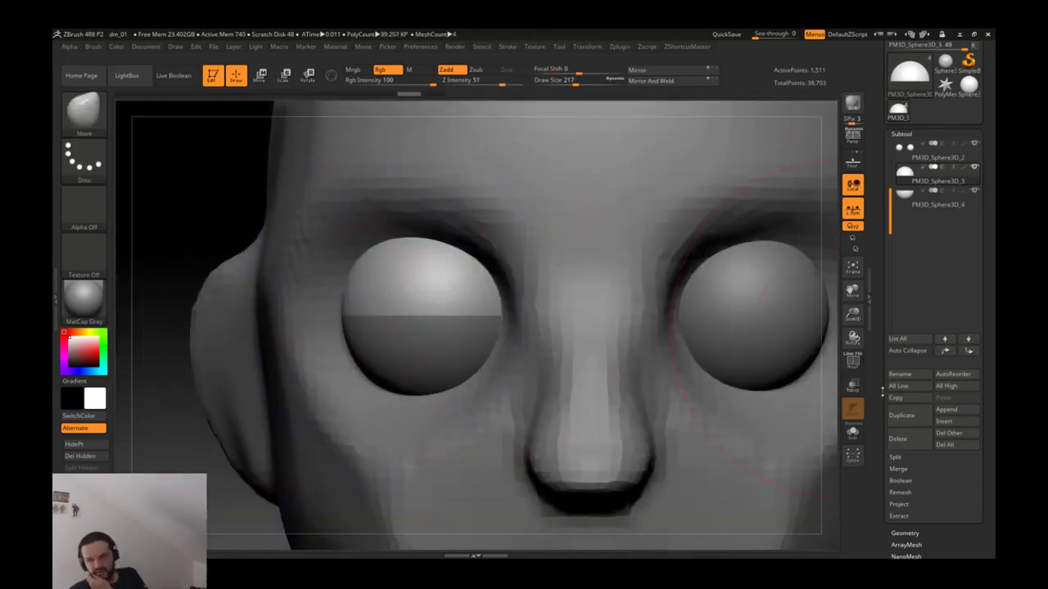
Step: DynaMesh the upper half of the sliced eyeball copy at resolution 240
drag(883, 391, 866, 321)
click(905, 359)
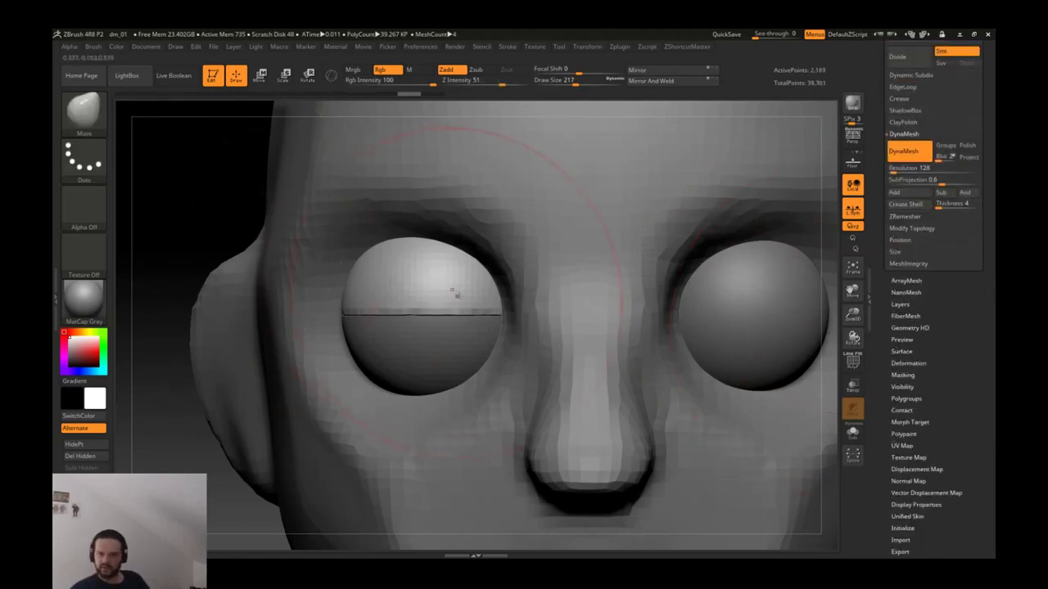
key(shift+f)
key(f)
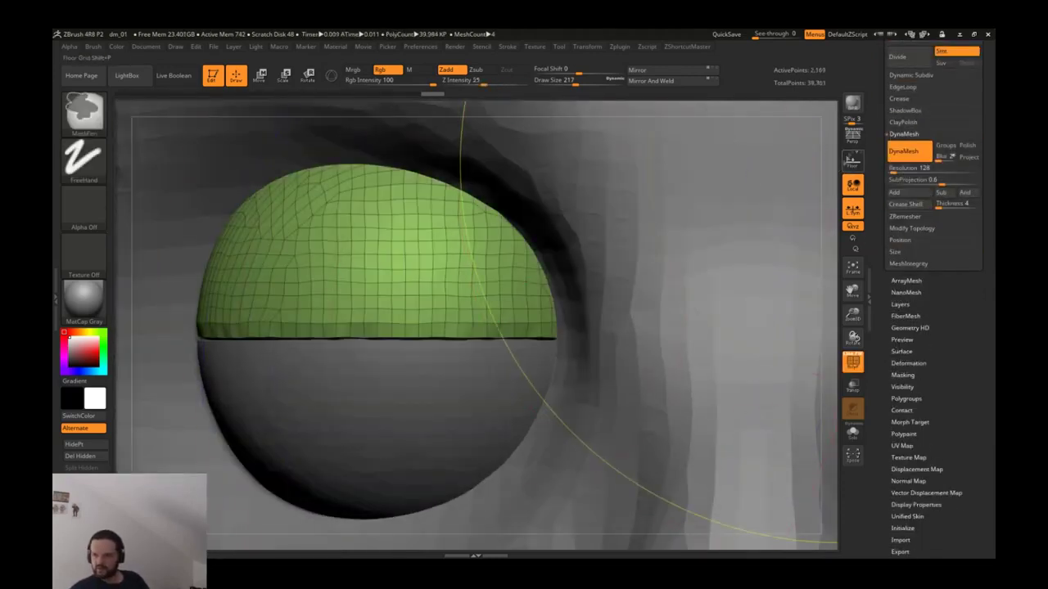
ctrl+drag(823, 164, 829, 172)
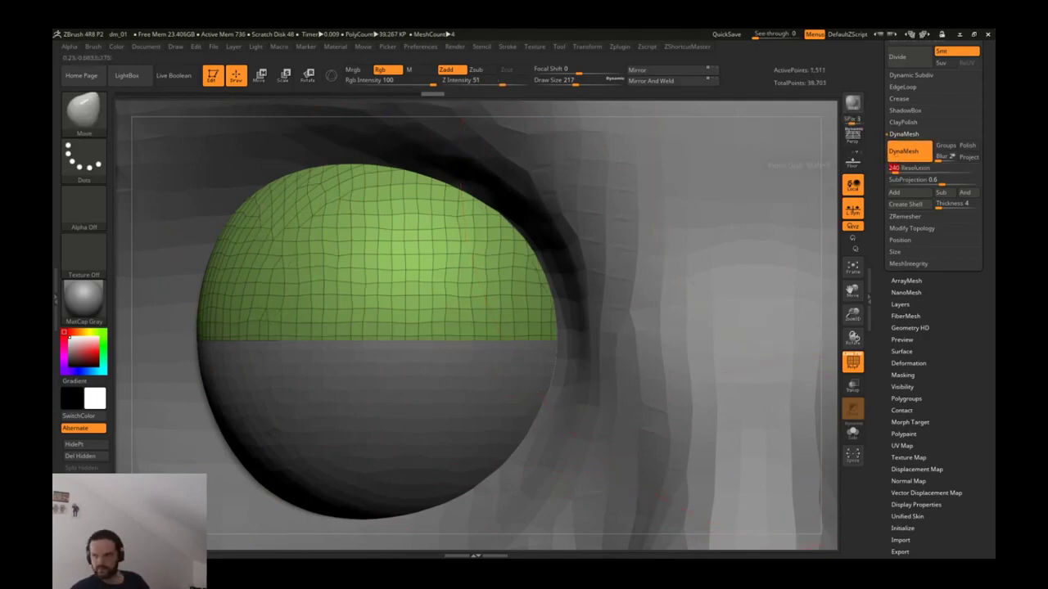
alt+drag(262, 188, 461, 327)
Step: Select the lower half of the sliced eyeball copy and DynaMesh it at resolution 240
alt+click(461, 327)
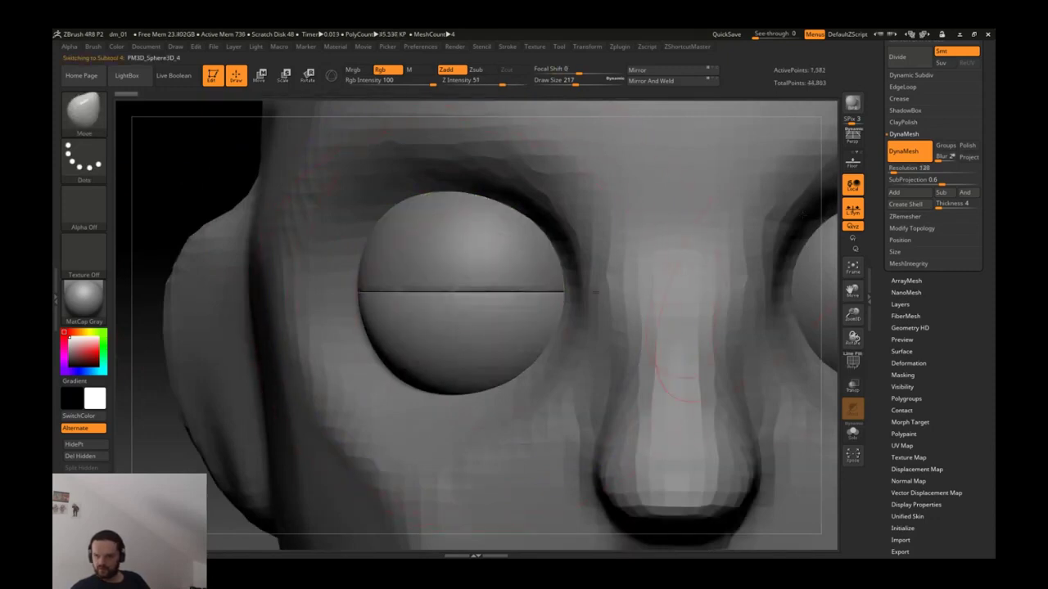
click(909, 168)
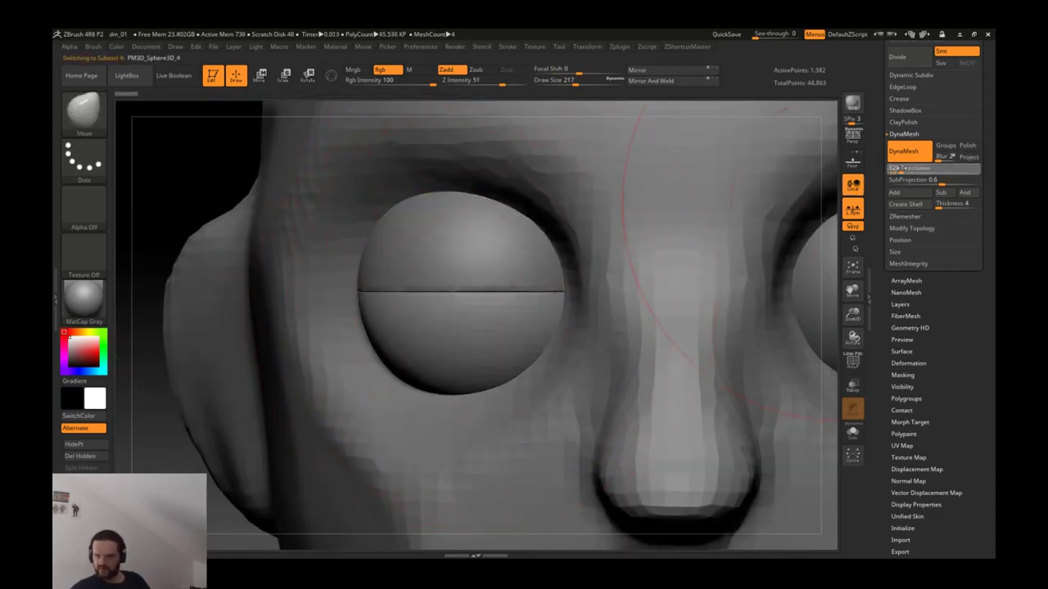
text(240)
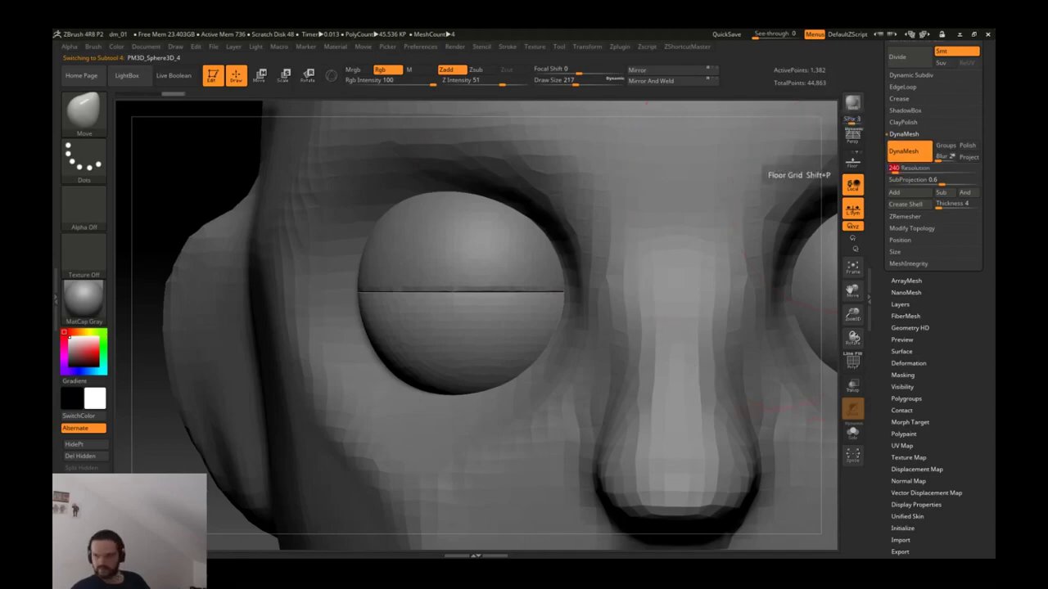
key(Return)
right_drag(511, 304, 589, 305)
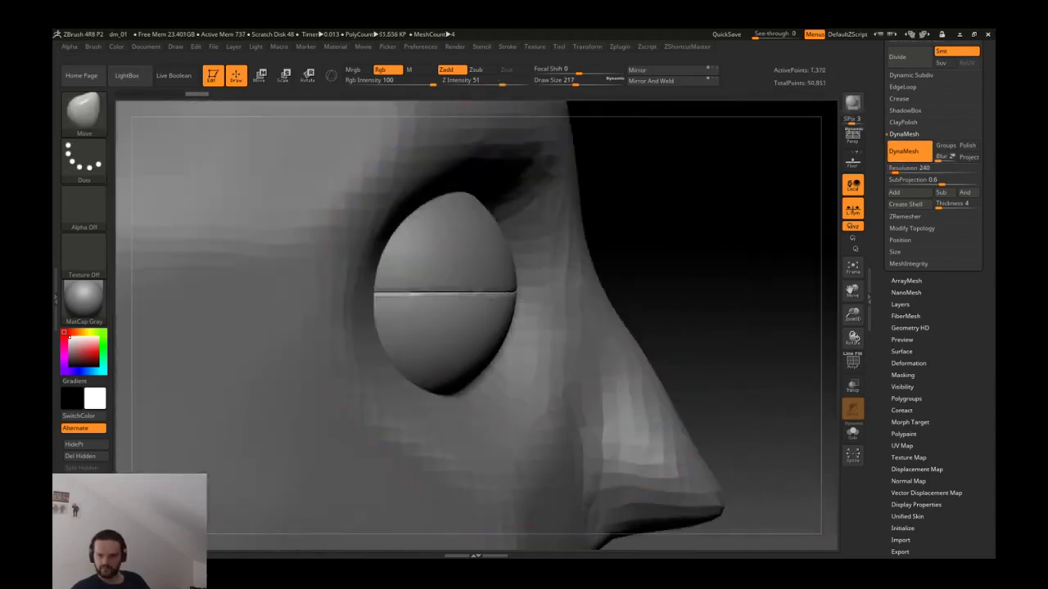
drag(506, 303, 499, 334)
key(ctrl+z)
key(w)
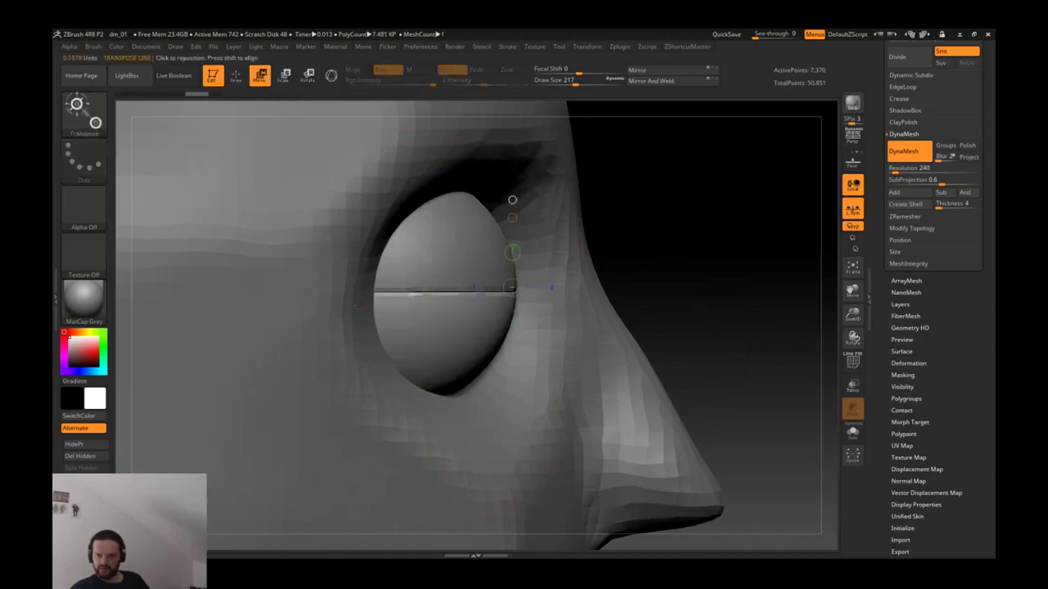
key(q)
drag(476, 315, 475, 344)
mouse_move(655, 245)
mouse_down()
mouse_move(308, 286)
mouse_move(311, 245)
mouse_up()
key(ctrl+z)
mouse_move(246, 327)
mouse_down()
mouse_move(147, 328)
mouse_move(196, 327)
mouse_up()
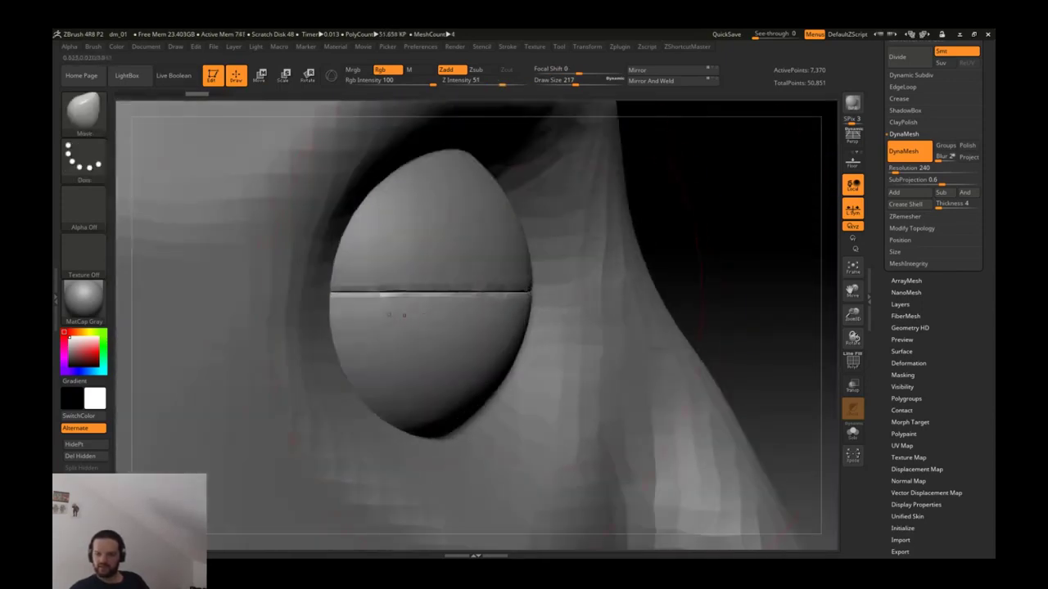
Step: Make the other subtools transparent and rotate the lower half downward with a Transpose line running from the eyeball's back to its front
key(w)
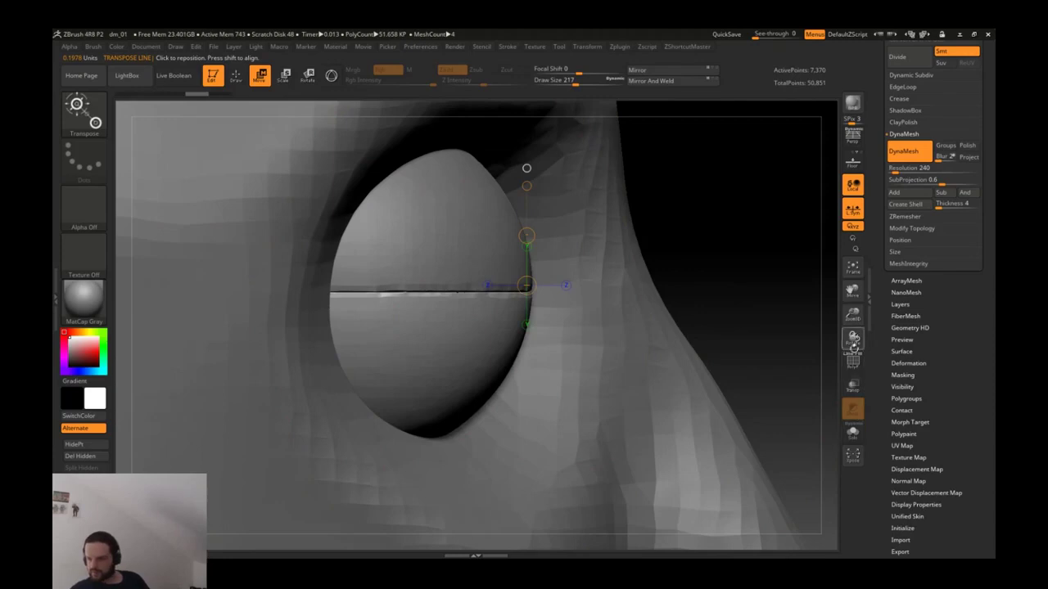
click(853, 385)
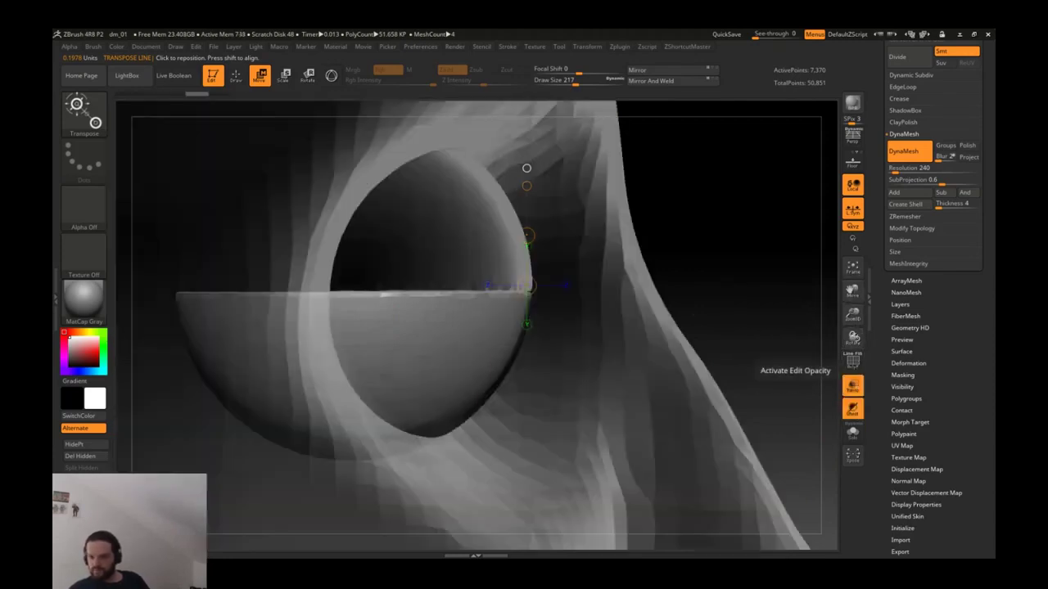
click(175, 297)
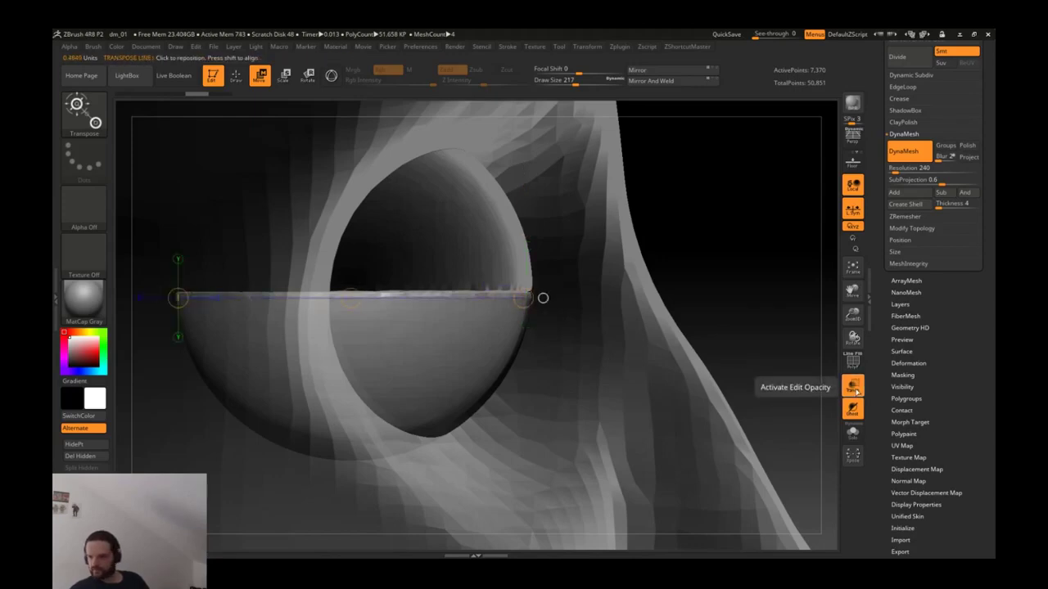
drag(155, 385, 458, 328)
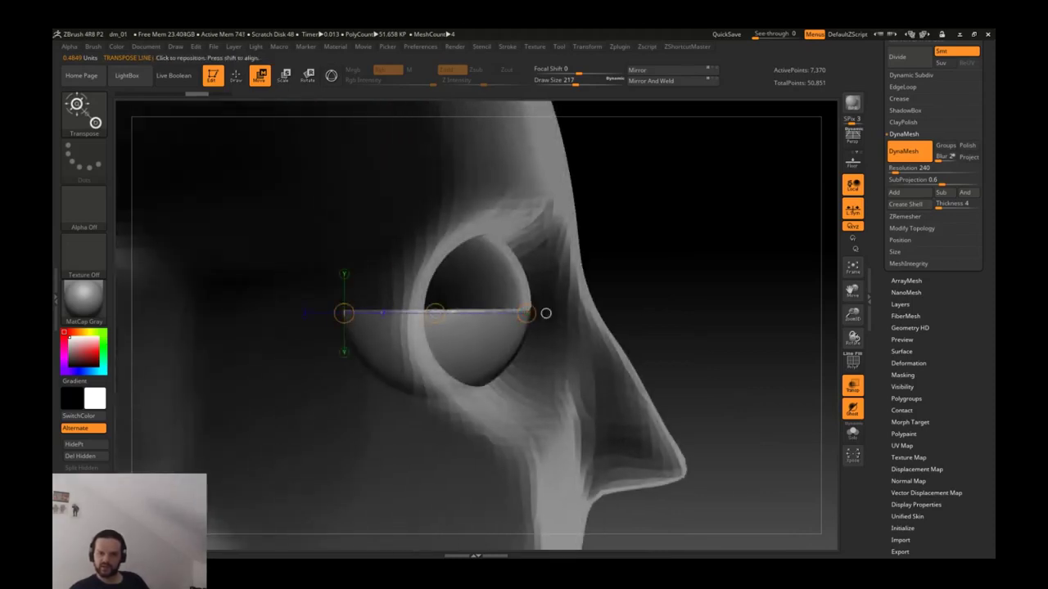
key(r)
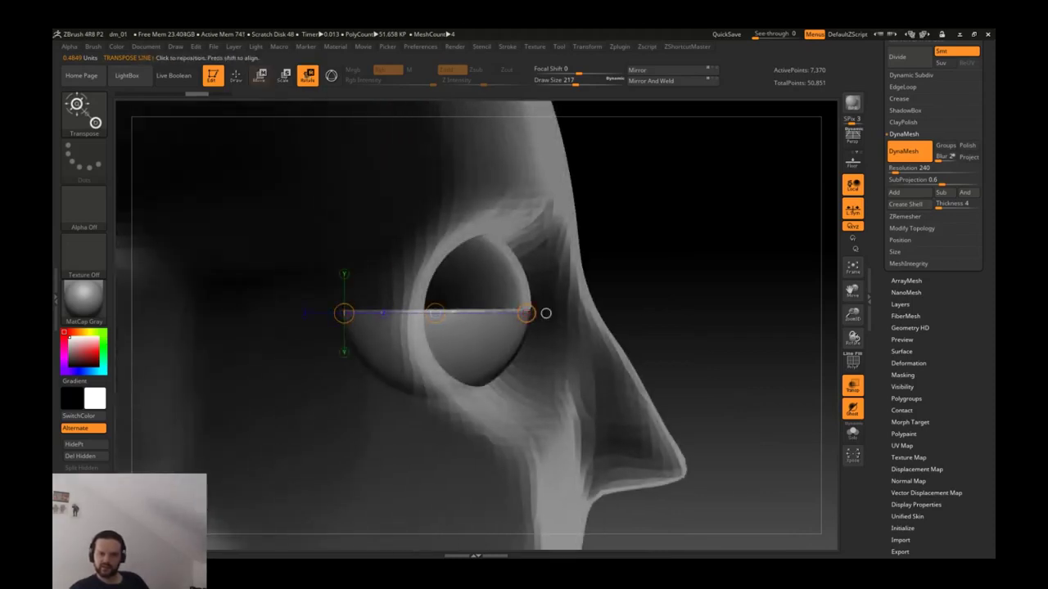
drag(526, 313, 527, 316)
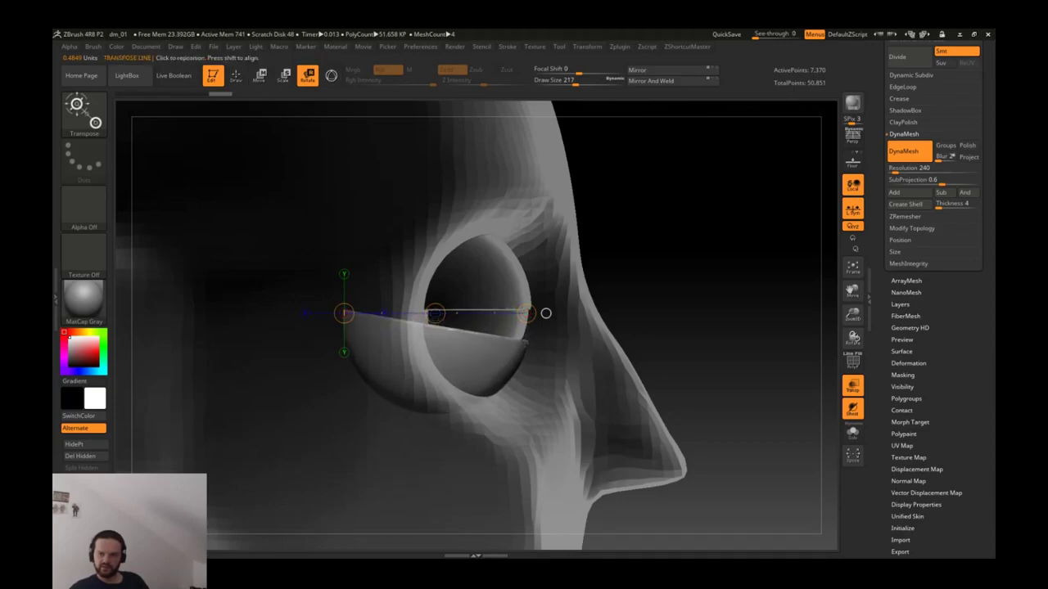
Step: Select the upper half and rotate it slightly upward around the back of the eyeball with the Transpose line
ctrl+shift+click(471, 278)
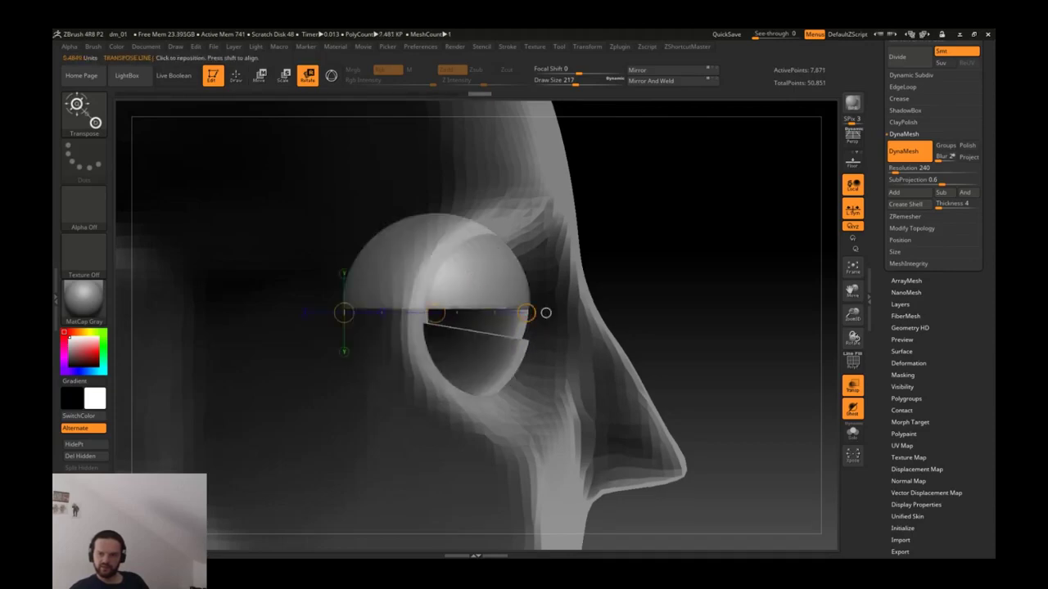
drag(526, 312, 526, 312)
drag(385, 313, 390, 298)
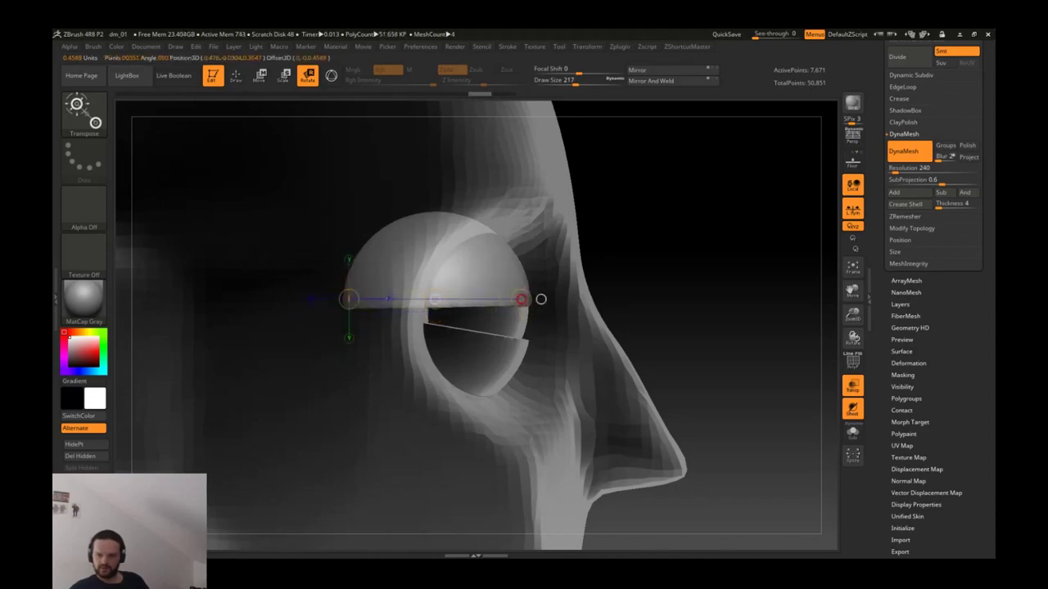
Step: Return to Draw mode, turn off the transparent display and check the opened lids from the front and at an angle
key(q)
drag(549, 285, 491, 286)
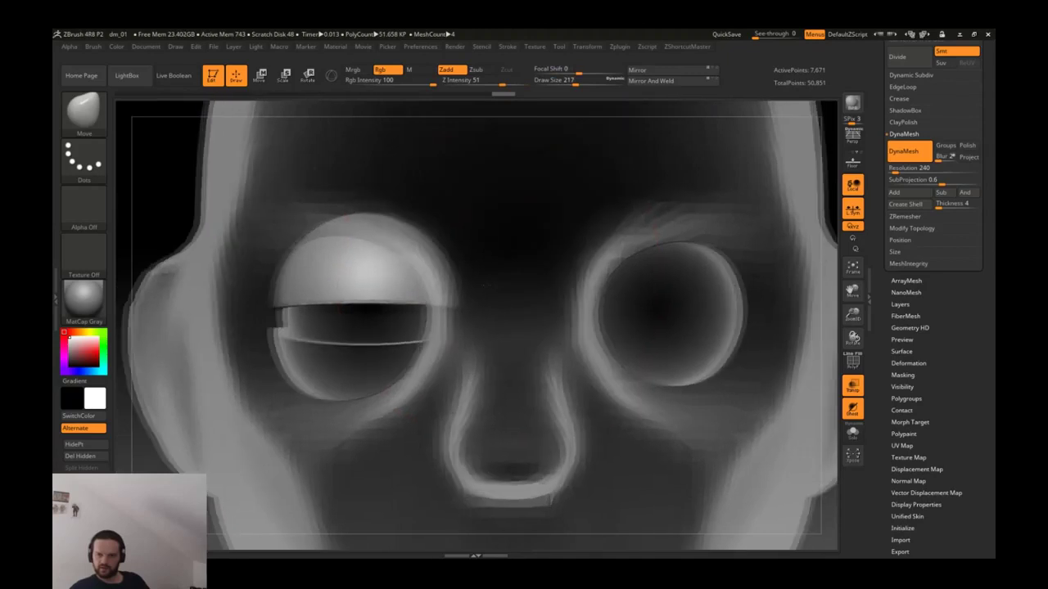
key(f)
click(852, 384)
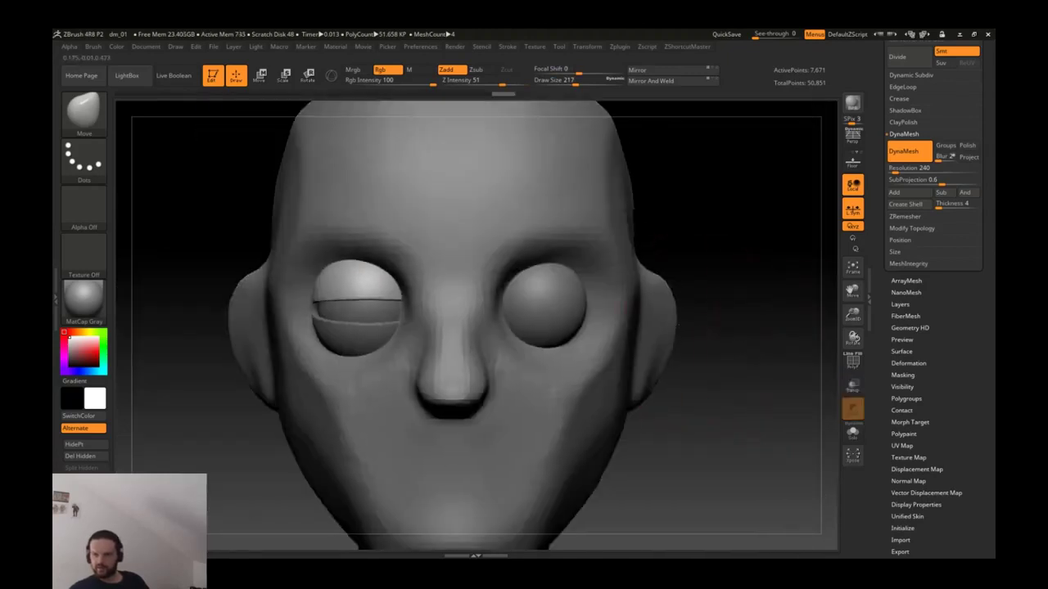
drag(533, 303, 609, 293)
key(f)
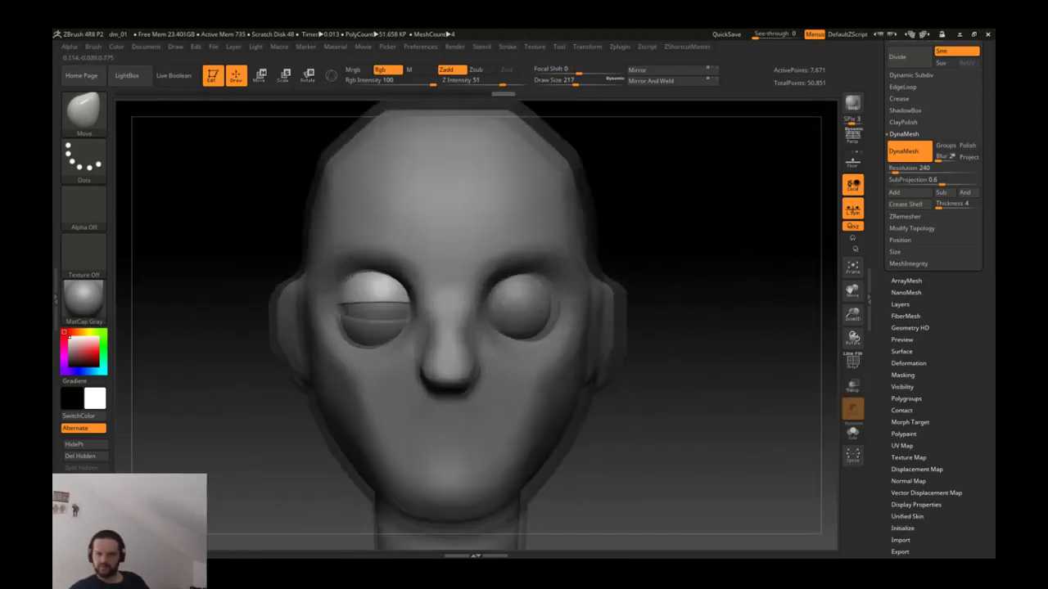
drag(781, 344, 827, 344)
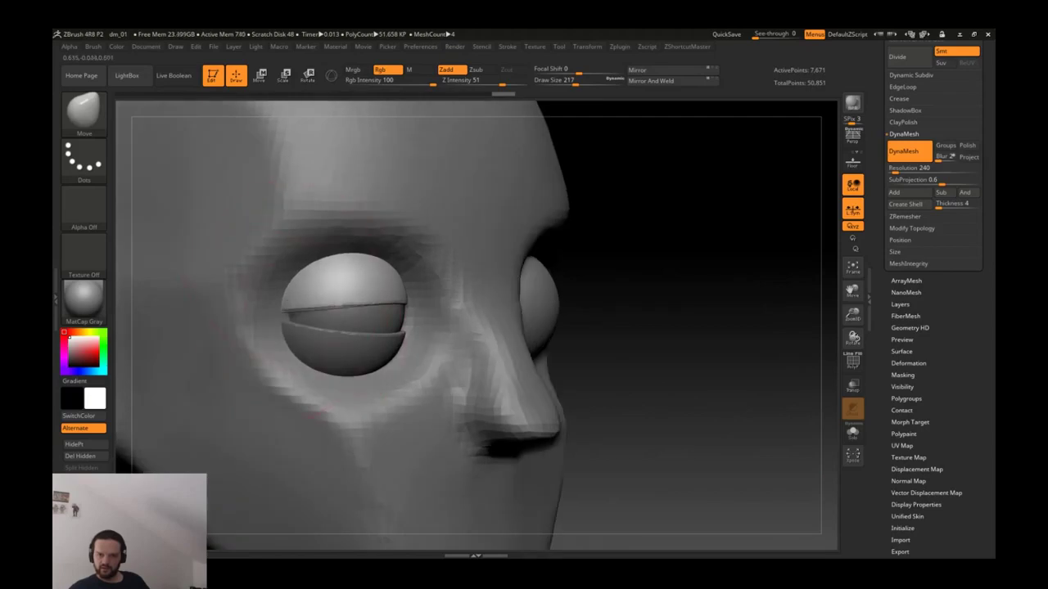
Step: Select the head and push the nose-bridge side of the eye sockets inward with the Move brush
drag(336, 323, 434, 339)
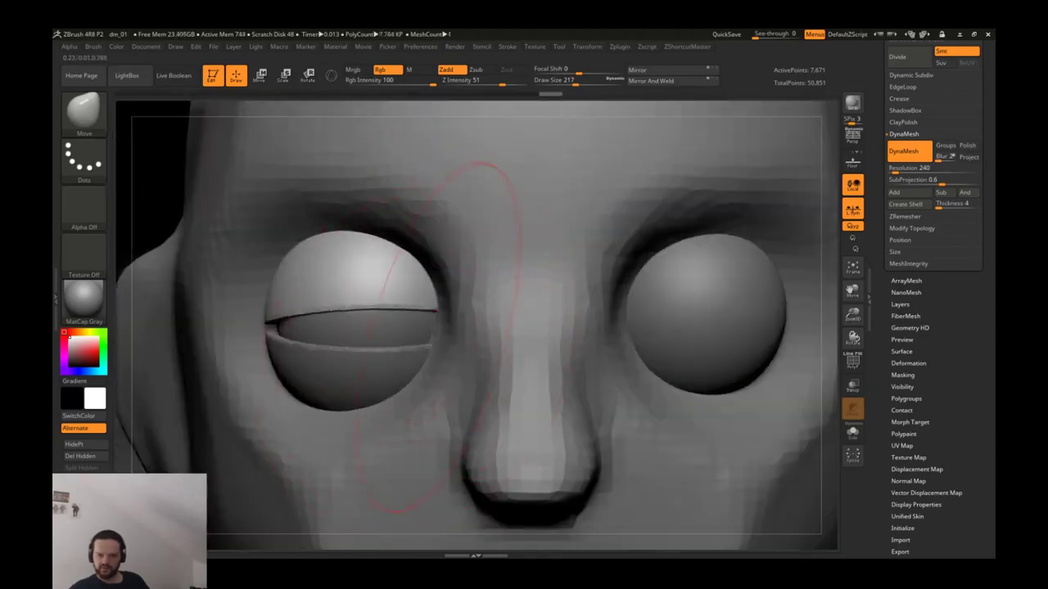
alt+click(491, 262)
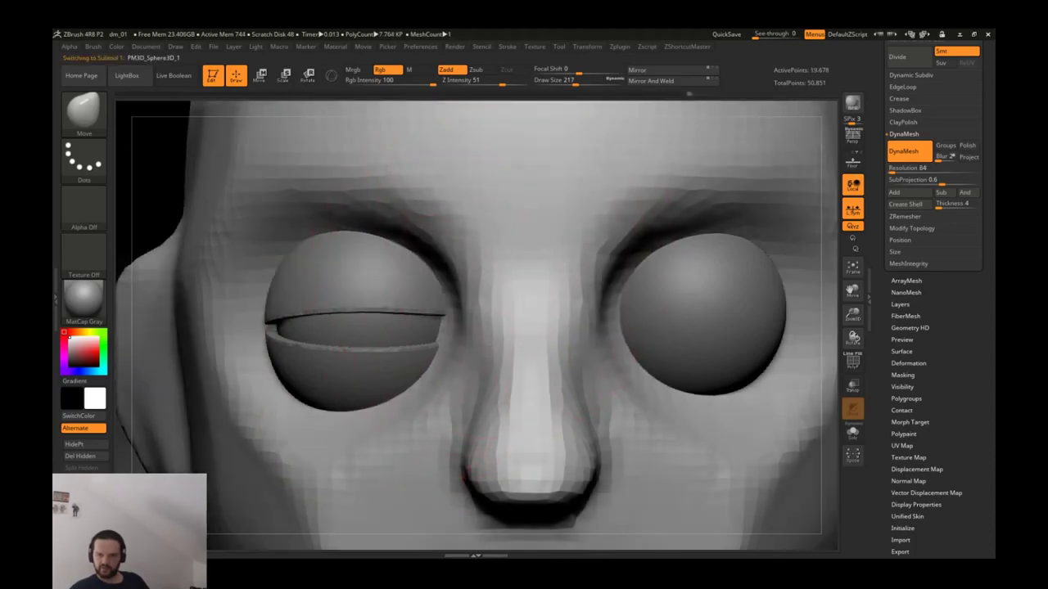
drag(442, 334, 467, 323)
scroll(467, 324, down, 5)
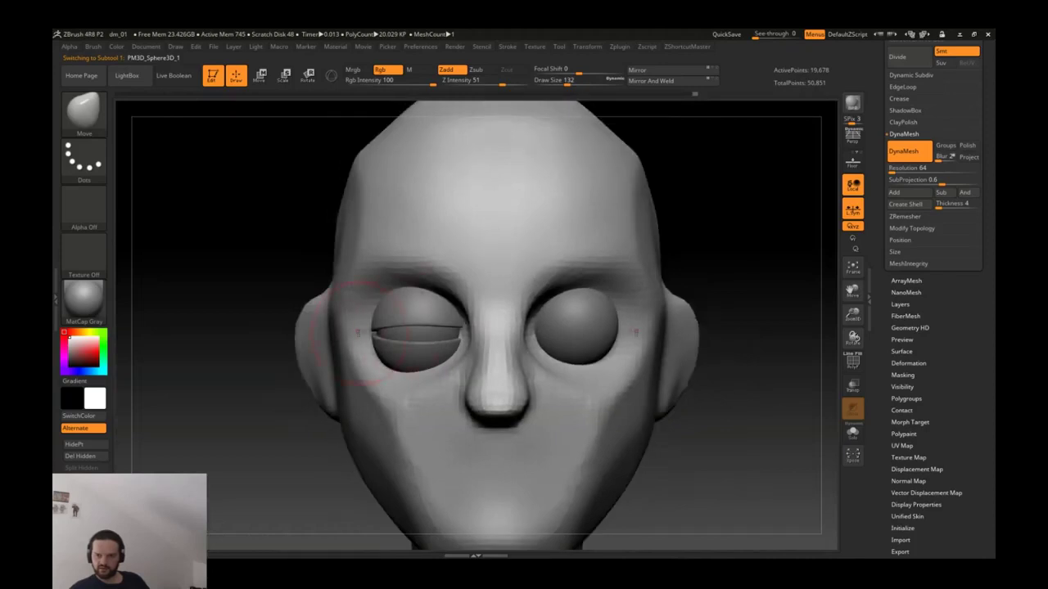
Step: Select the lower lid and pull its inner corner up toward the upper lid with the Move brush at draw size 132
scroll(393, 369, up, 5)
alt+click(408, 377)
scroll(408, 377, up, 3)
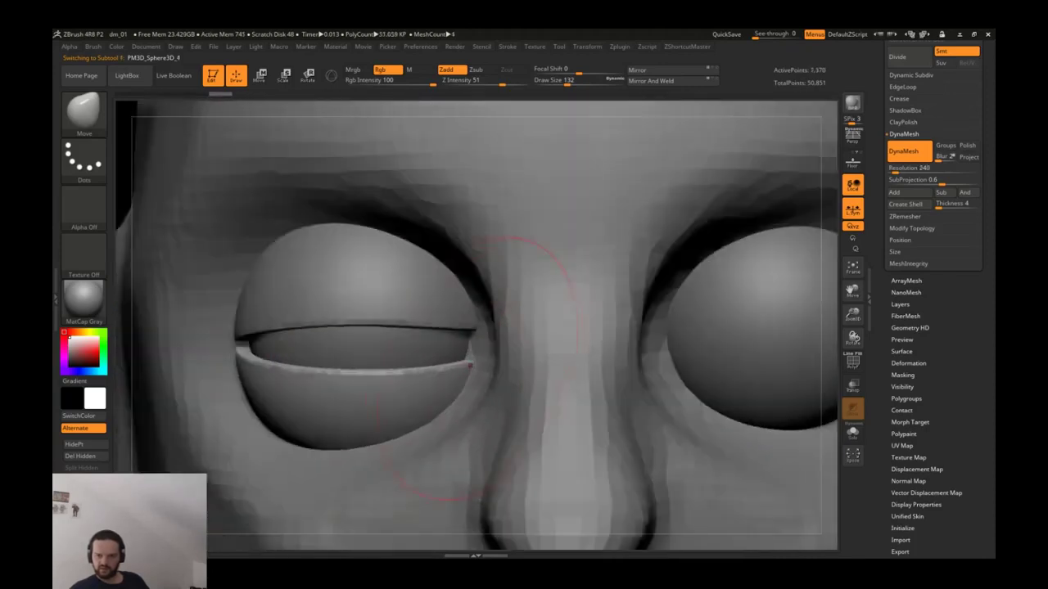
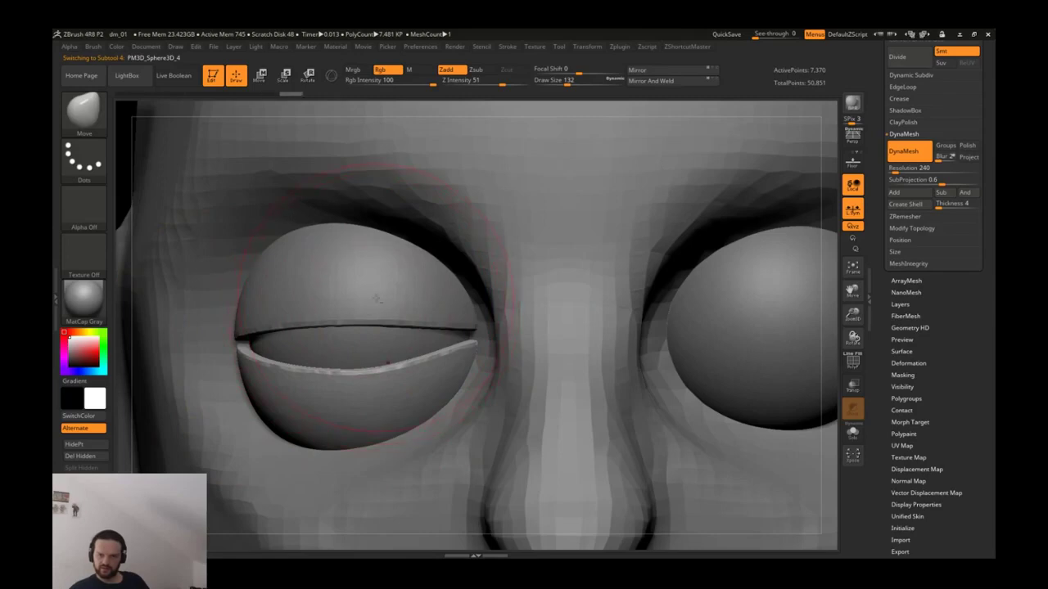
Step: Select the upper lid and raise the middle of its edge into an arch that tapers to the inner corner
alt+click(374, 298)
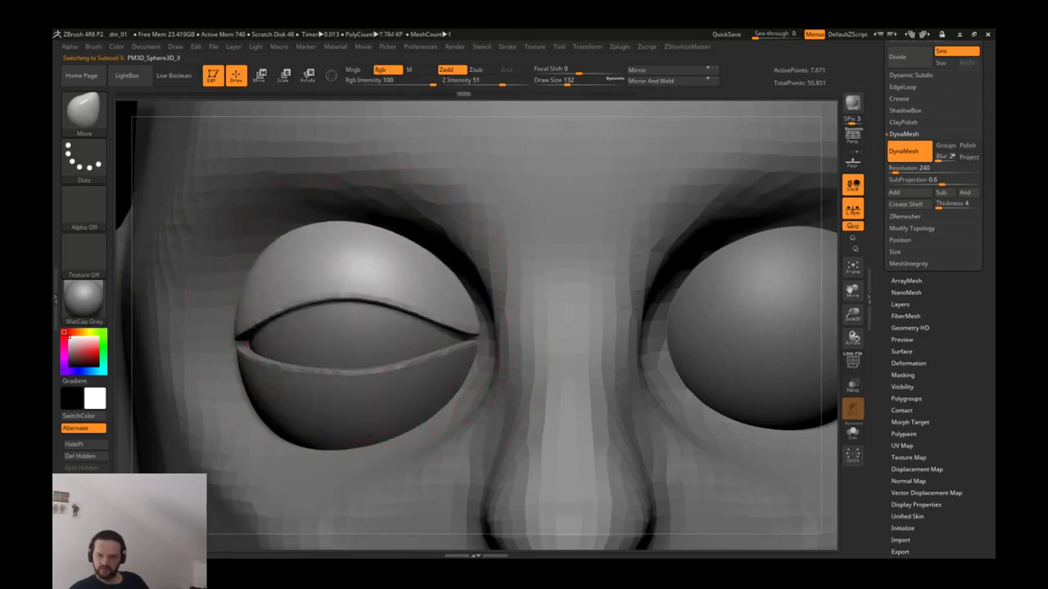
drag(384, 270, 470, 328)
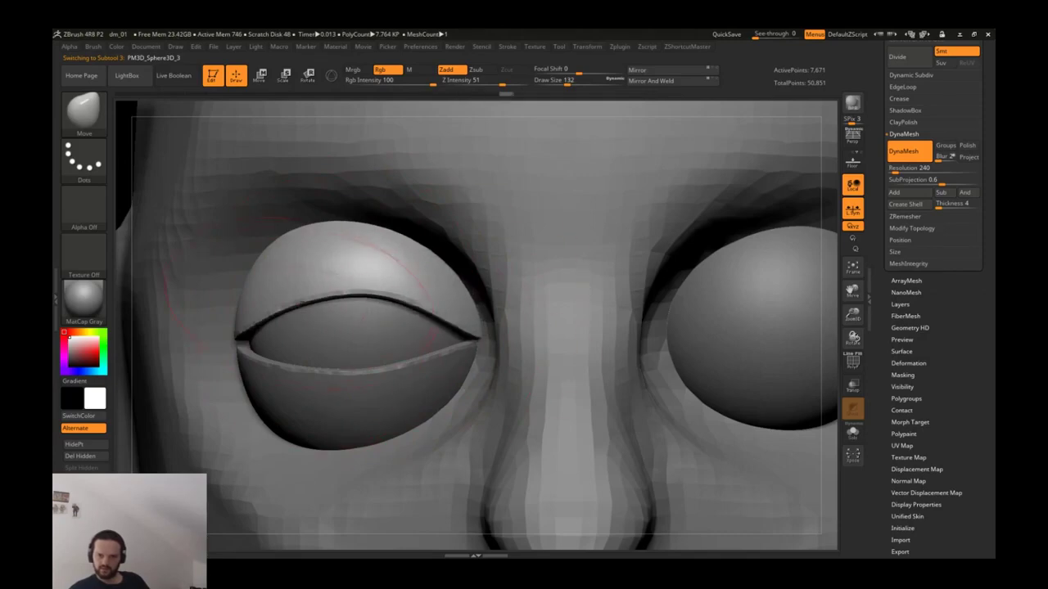
right_drag(524, 343, 523, 409)
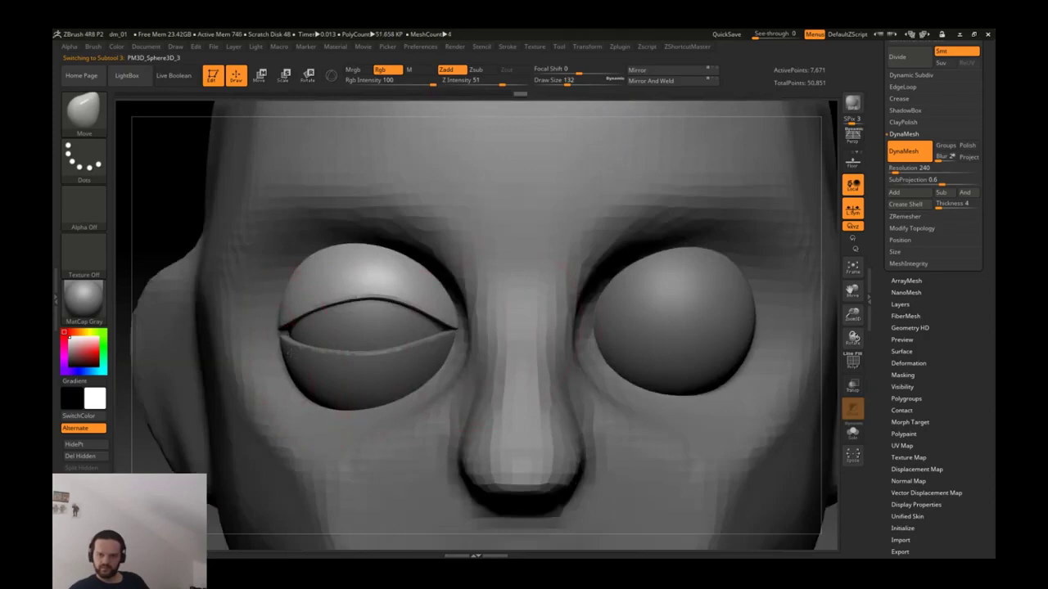
Step: Select the lower lid and pull its outer corner up to meet the upper lid
mouse_move(323, 335)
right_down()
mouse_move(505, 272)
mouse_move(585, 319)
mouse_move(590, 334)
mouse_move(369, 352)
right_up()
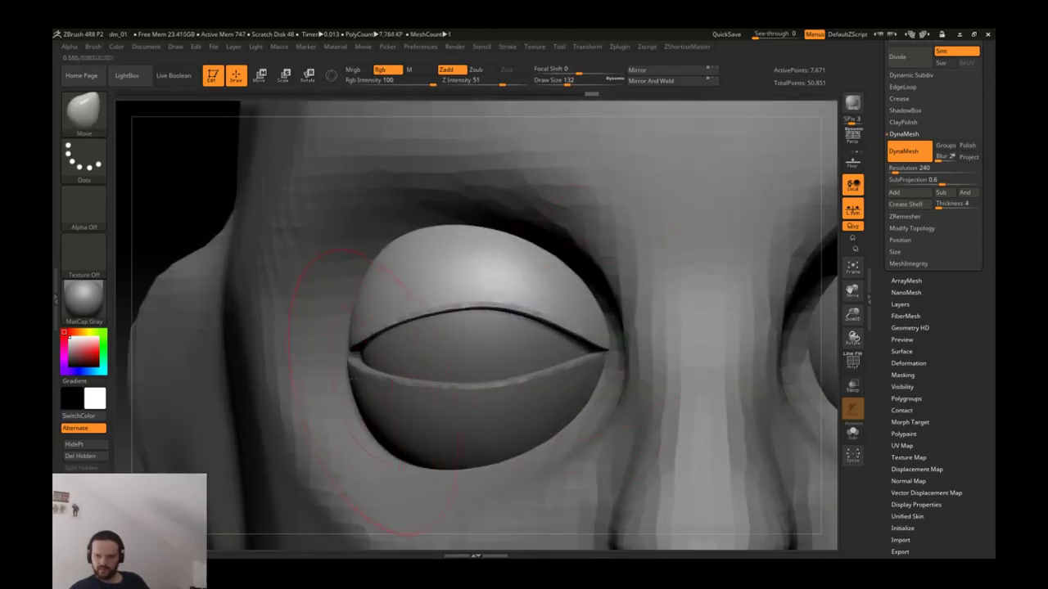
alt+click(386, 395)
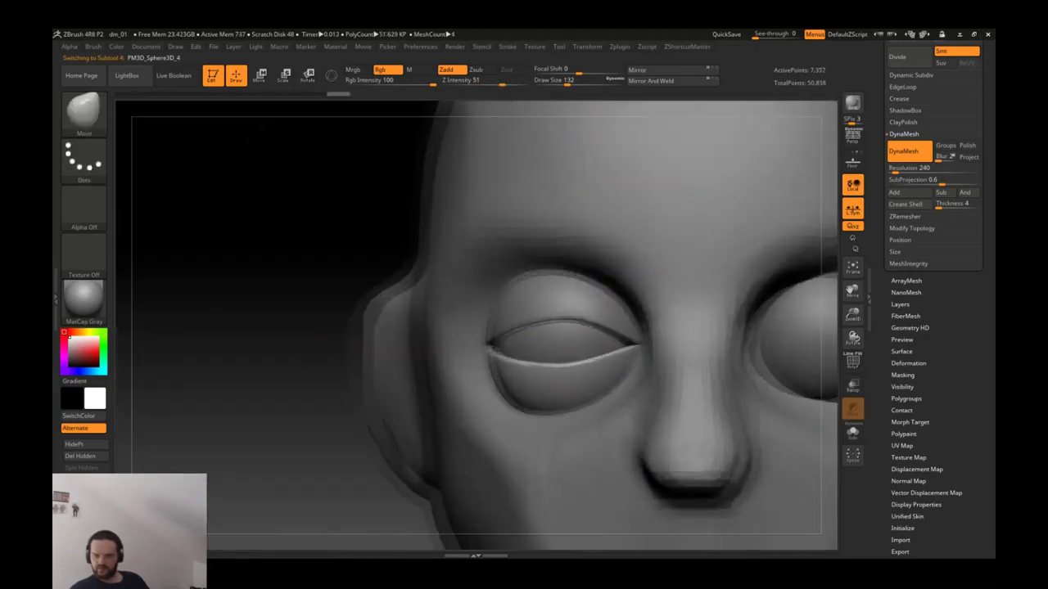
Step: Make the upper eyelid on the half-lidded eye the active subtool
drag(393, 164, 568, 306)
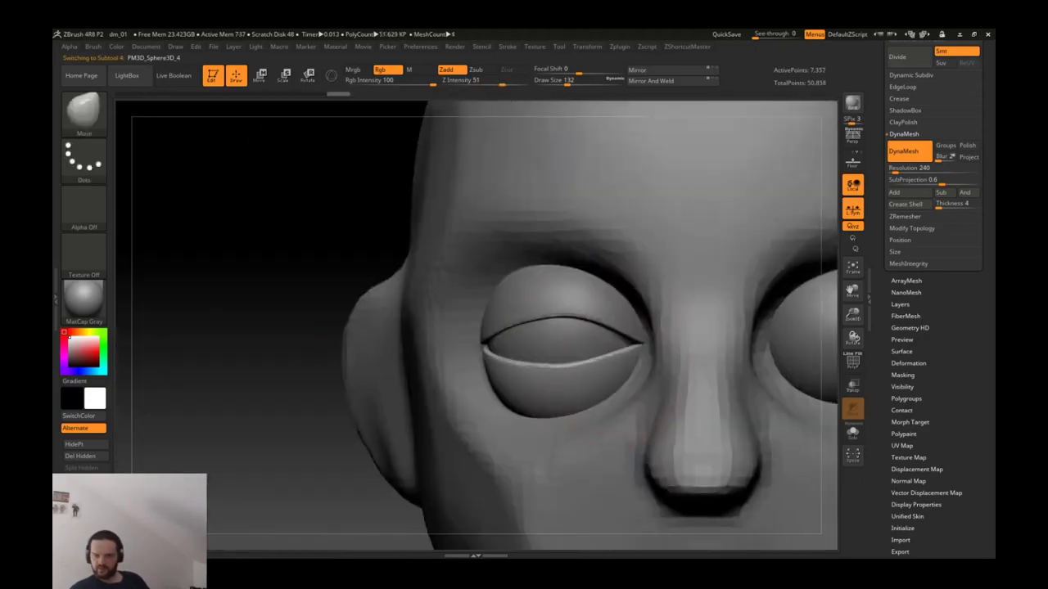
alt+click(567, 303)
key(f)
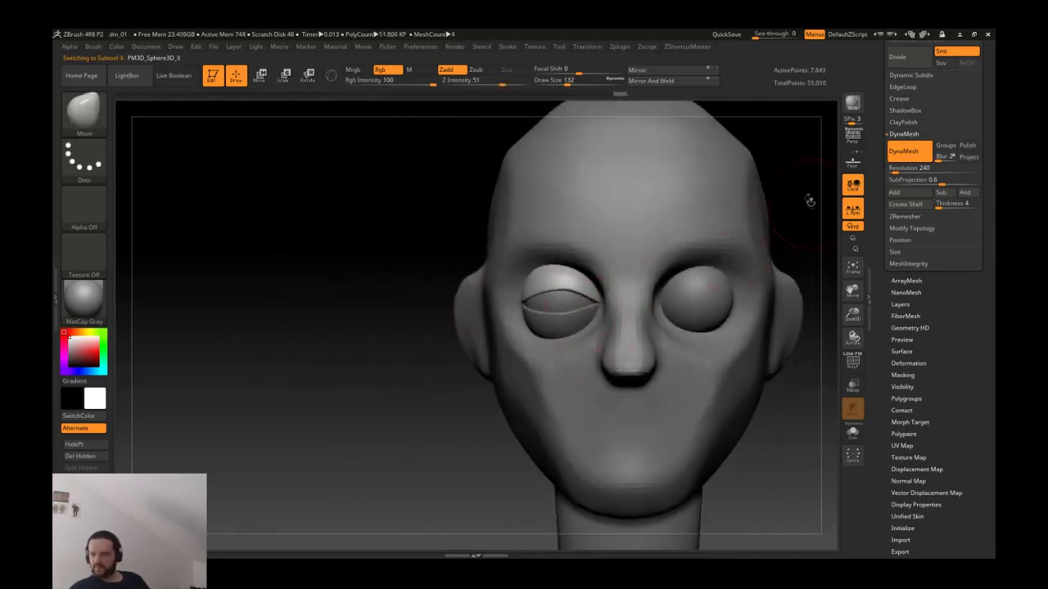
Step: Try to mirror and weld the upper eyelid onto the other eye with local symmetry still enabled
click(663, 80)
click(852, 187)
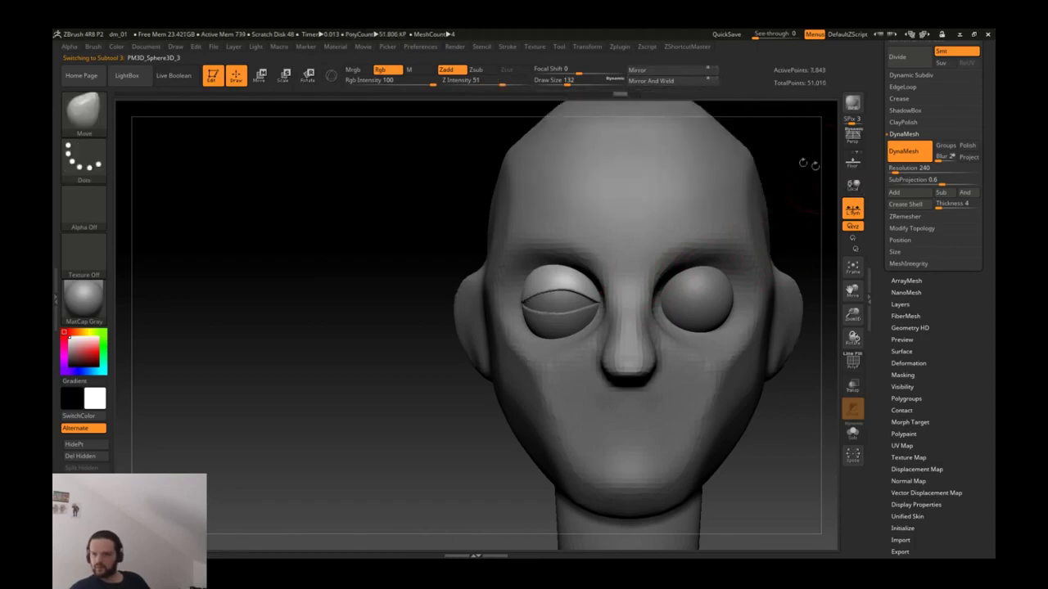
click(663, 80)
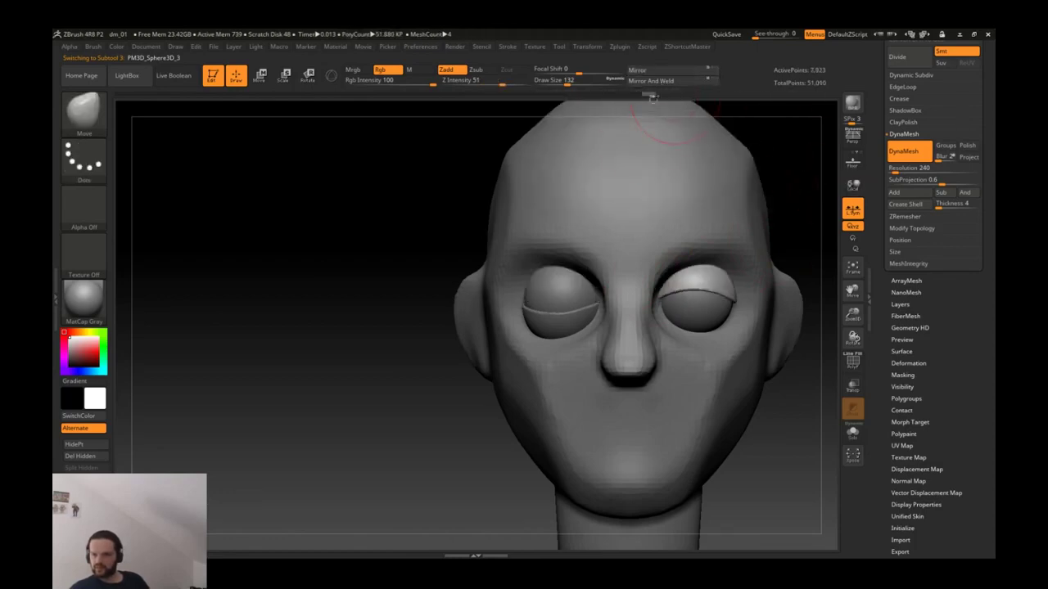
mouse_move(662, 165)
ctrl+right_down()
mouse_move(720, 176)
mouse_move(491, 271)
ctrl+right_up()
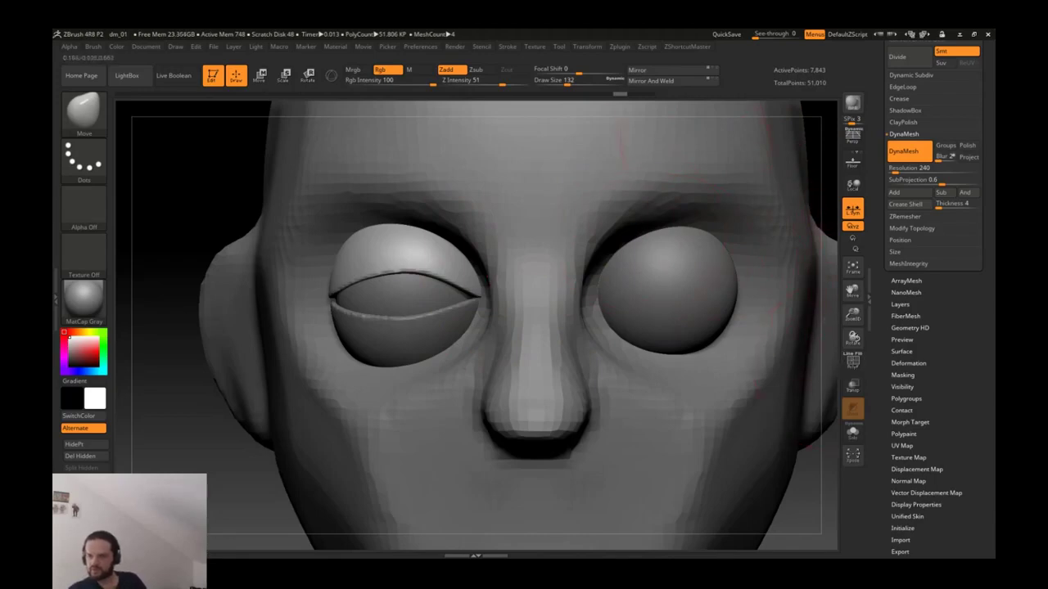
click(667, 81)
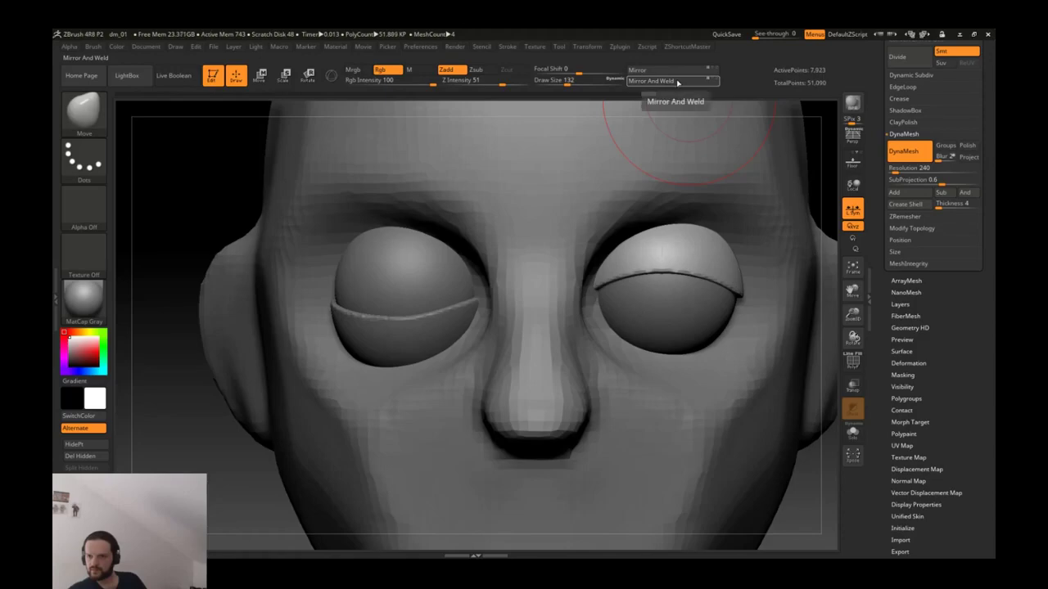
key(ctrl)
Step: Turn off local symmetry, and mirror and weld the upper eyelid so both eyes have one
click(852, 209)
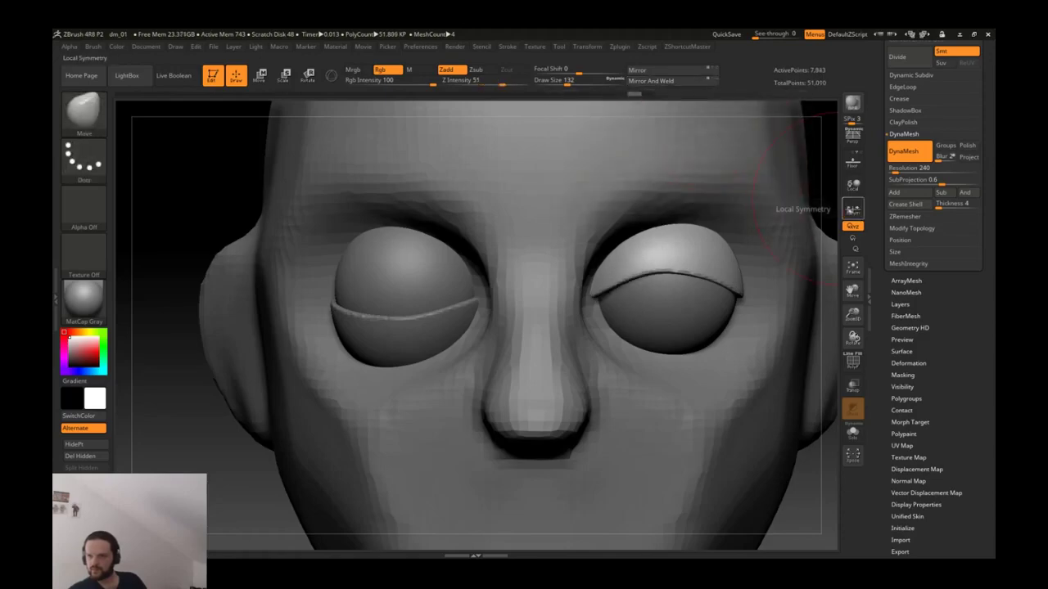
click(671, 82)
mouse_move(573, 344)
alt+mouse_down()
mouse_move(564, 360)
mouse_move(565, 311)
mouse_move(565, 425)
mouse_move(565, 327)
alt+mouse_up()
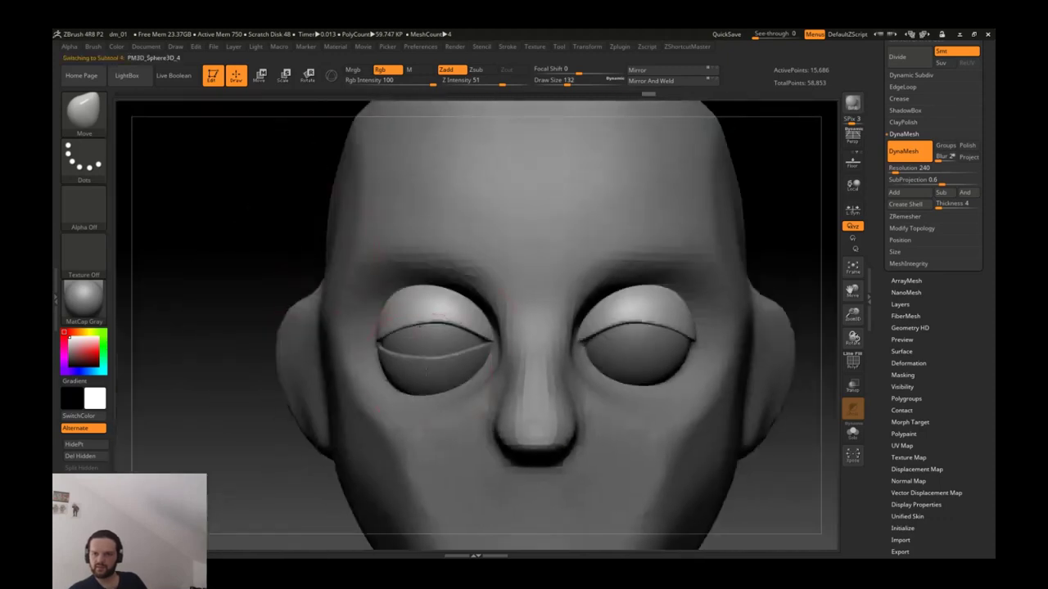
Step: Select the lower eyelid and mirror and weld it onto the other eye
alt+click(434, 315)
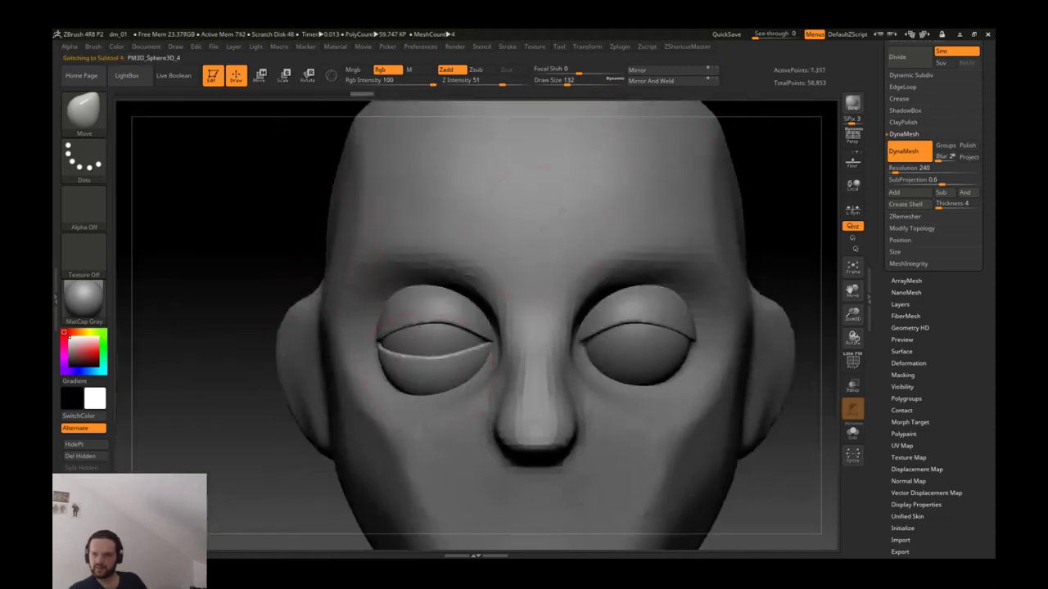
click(680, 71)
click(679, 80)
alt+drag(658, 205, 658, 174)
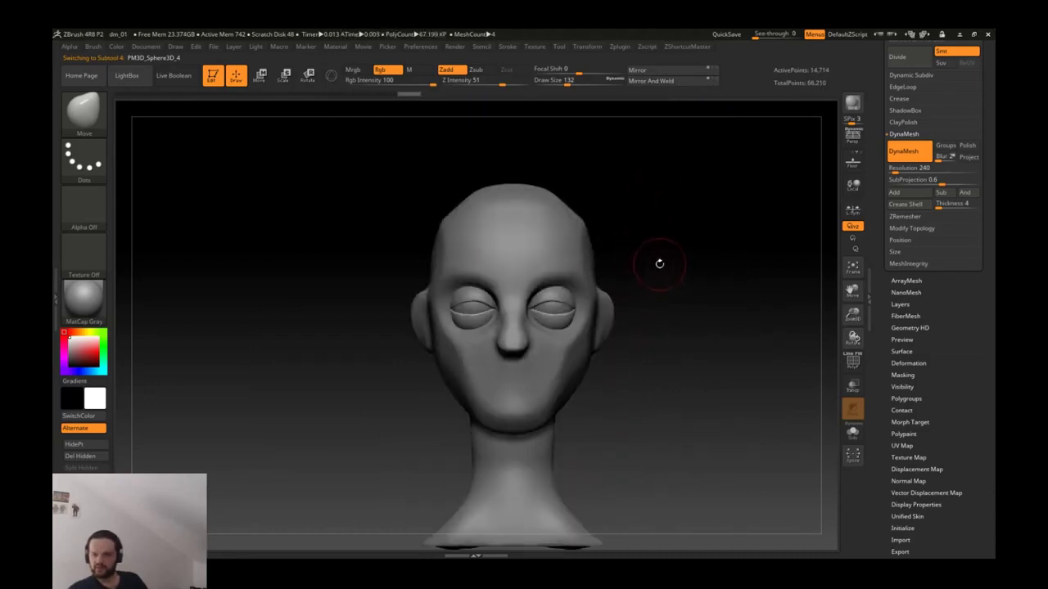
alt+drag(646, 263, 573, 285)
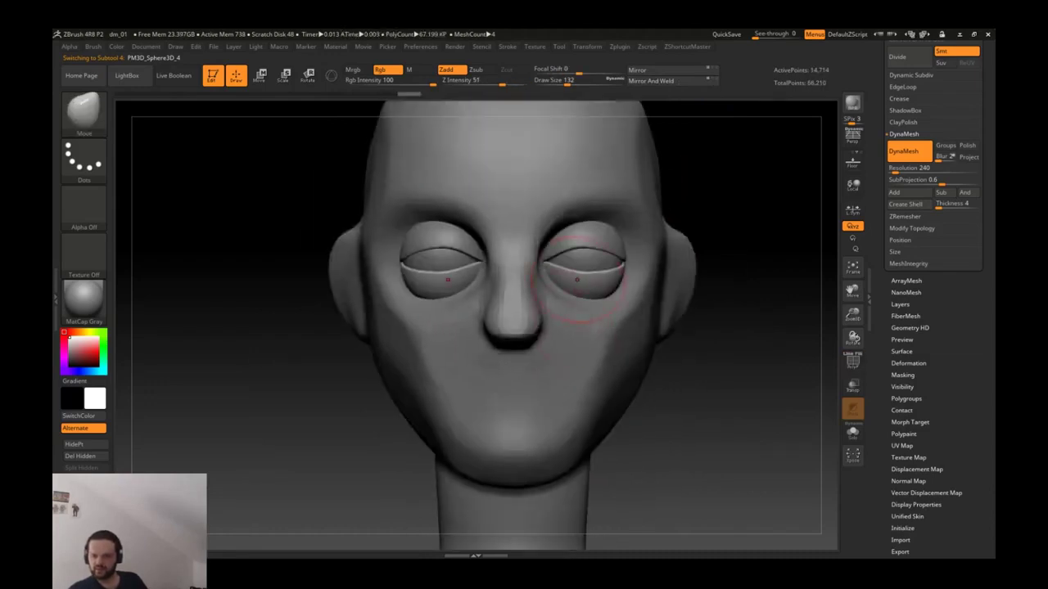
Step: Make the head mesh the active subtool and view its side profile around the ear
alt+drag(550, 270, 577, 344)
alt+click(579, 350)
drag(687, 344, 654, 286)
alt+drag(508, 274, 506, 260)
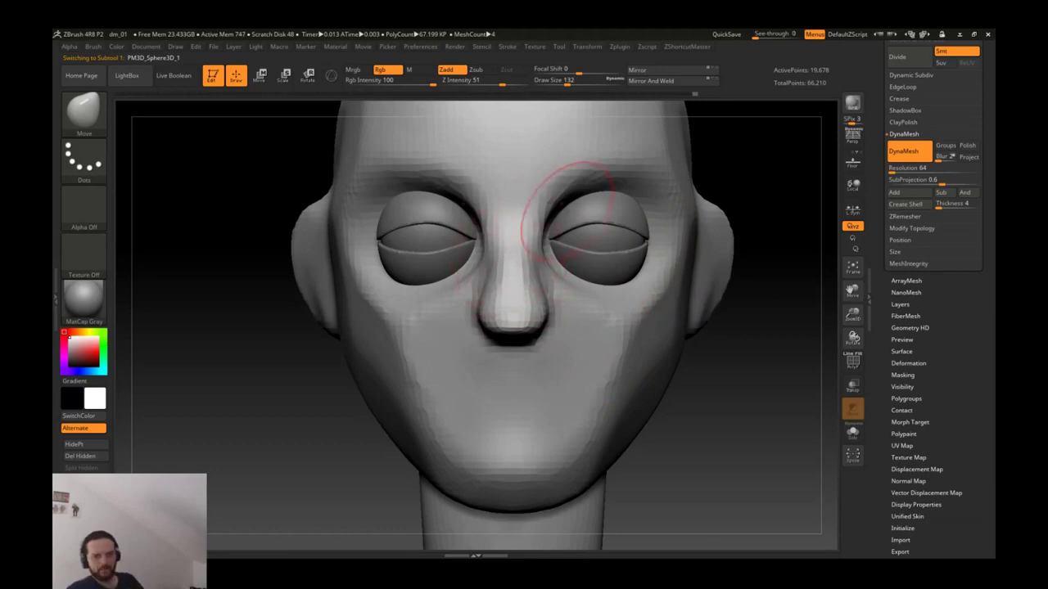
mouse_move(546, 211)
alt+mouse_down()
mouse_move(577, 242)
mouse_move(518, 261)
alt+mouse_up()
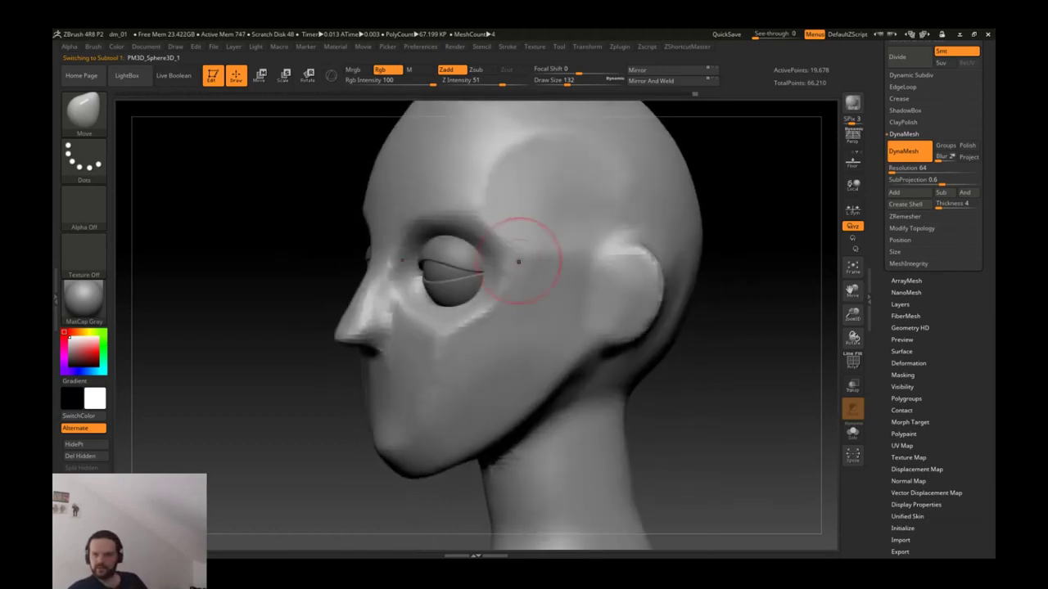
drag(434, 375, 445, 393)
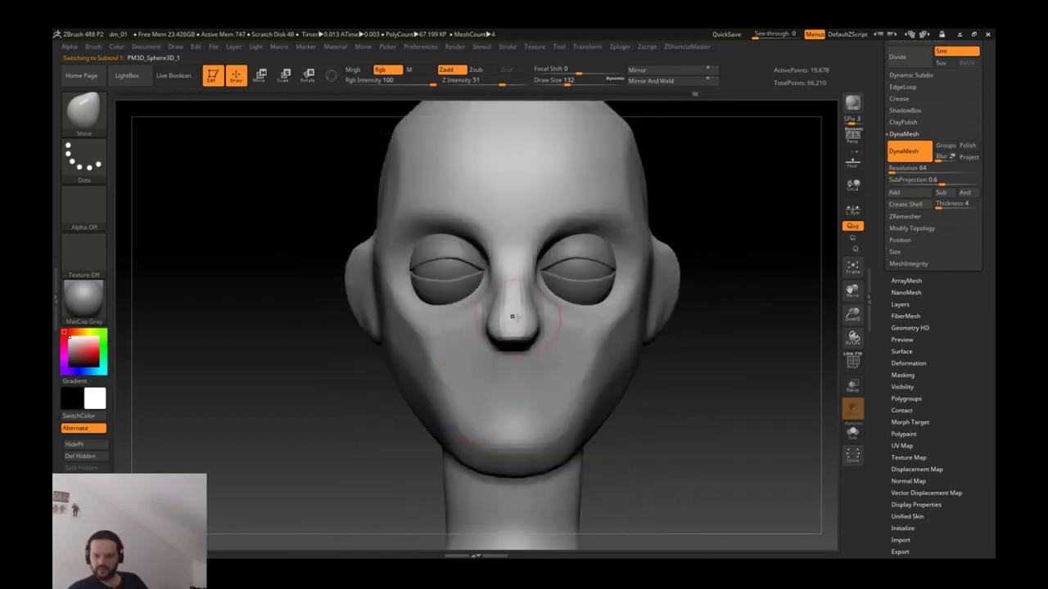
drag(519, 302, 589, 254)
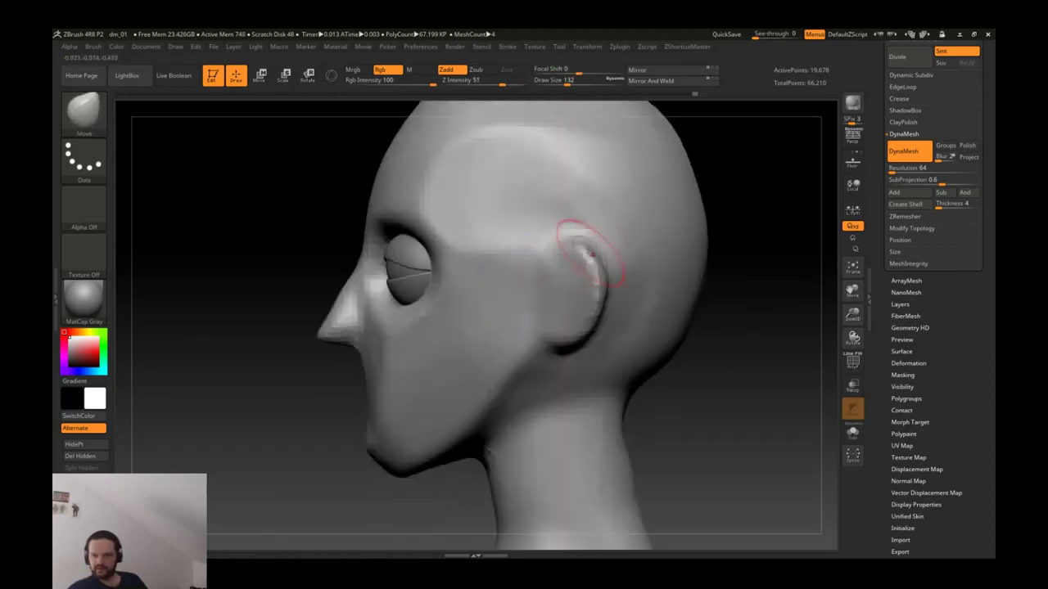
Step: Define the ear's shape against the side of the head with subtractive sculpting strokes
scroll(563, 264, up, 2)
drag(580, 206, 529, 228)
key(b)
key(s)
key(t)
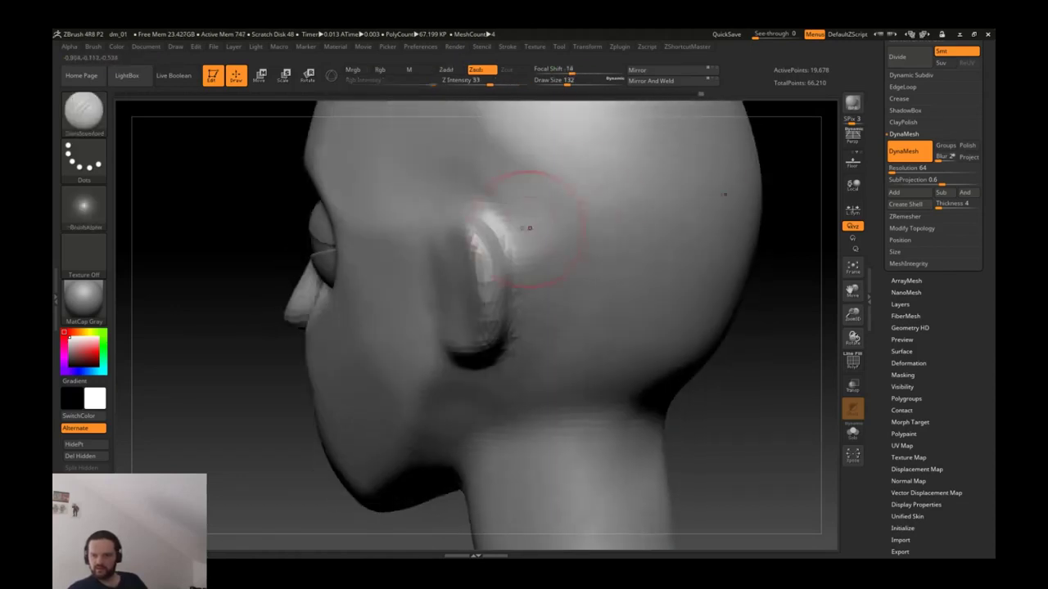
mouse_move(512, 295)
mouse_down()
mouse_move(508, 283)
mouse_move(580, 184)
mouse_up()
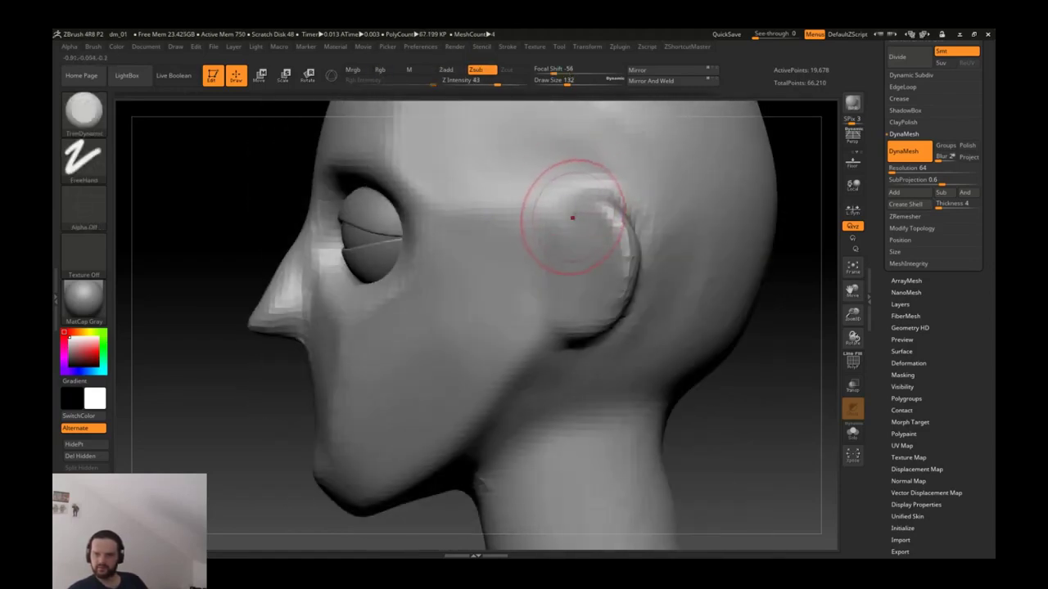
Step: Build up the curved outer rim of the ear with the ClayTubes brush
key(b)
key(c)
key(t)
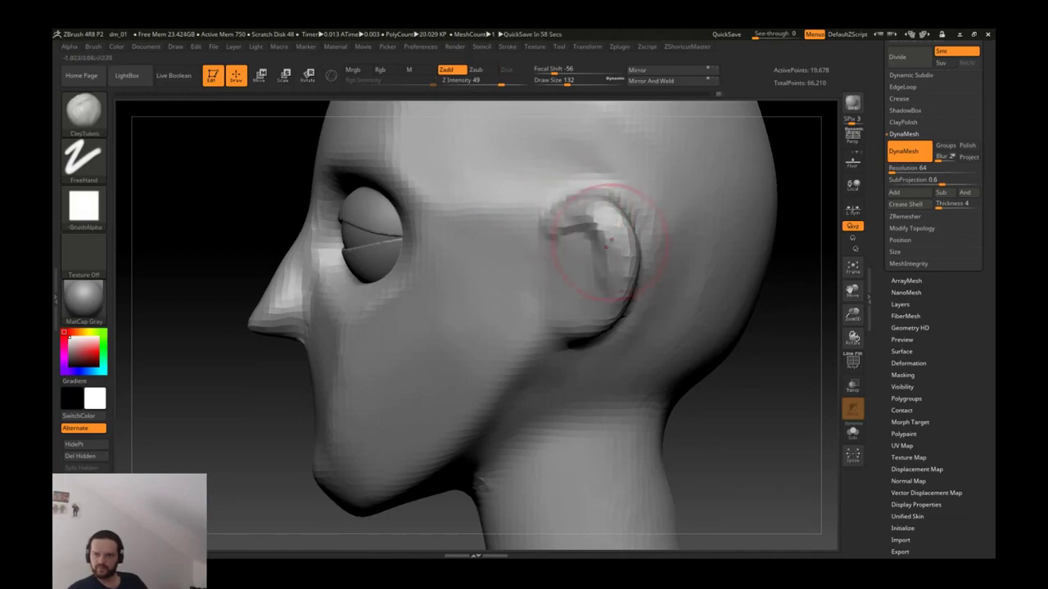
drag(600, 245, 583, 336)
key(b)
key(Escape)
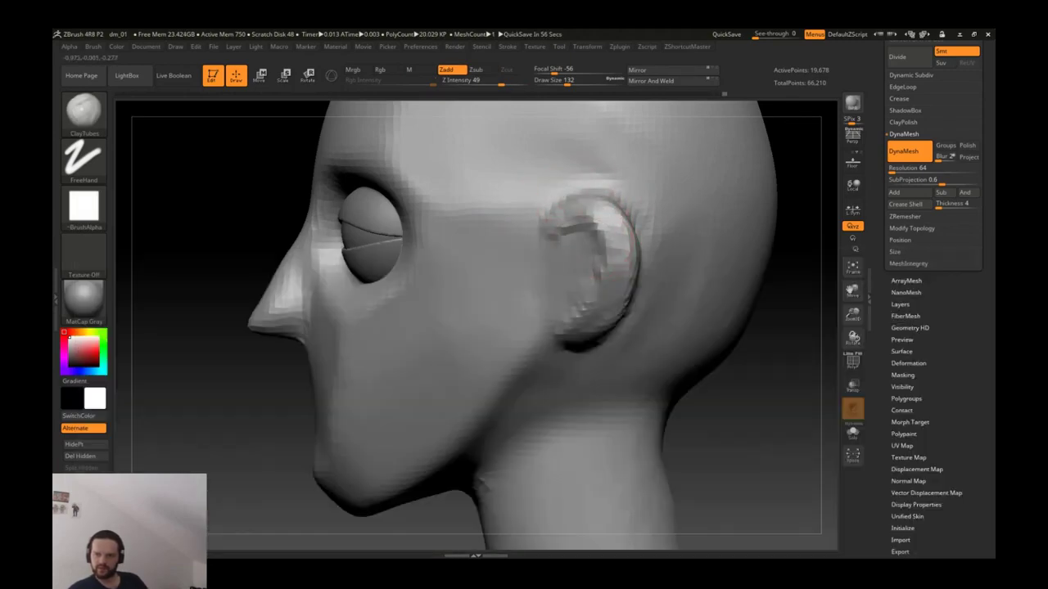
drag(564, 238, 594, 229)
Step: Smooth and flatten the ear's rim and inner surface with the hPolish brush
key(b)
key(h)
key(p)
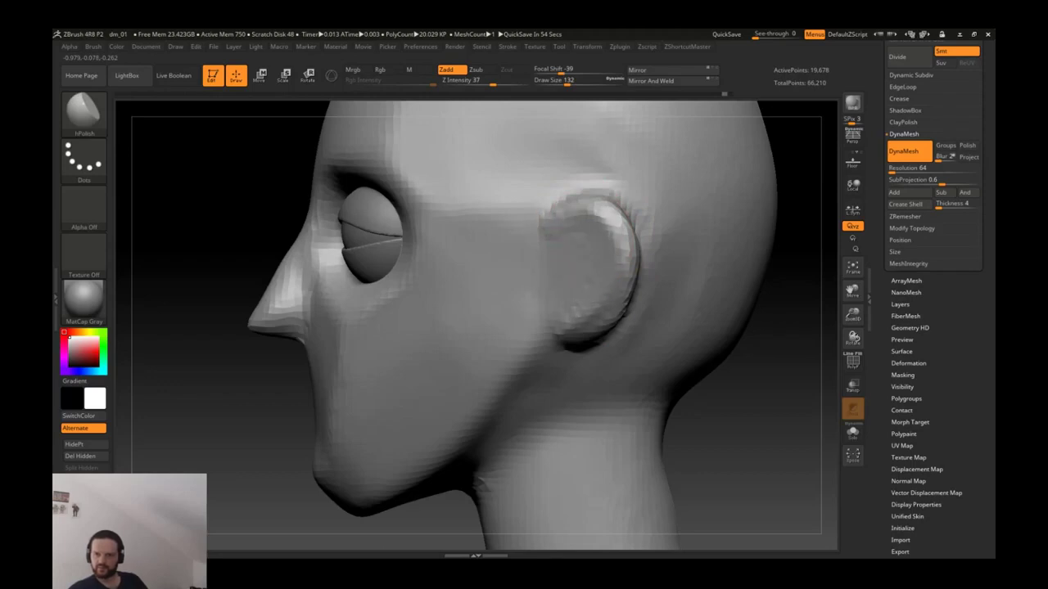
key(f)
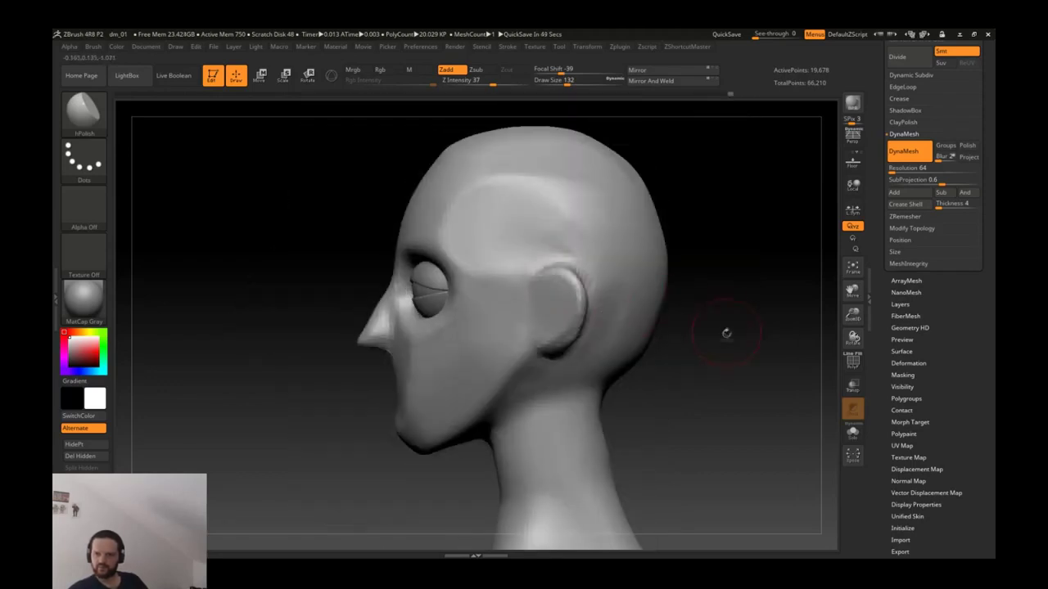
drag(726, 327, 790, 248)
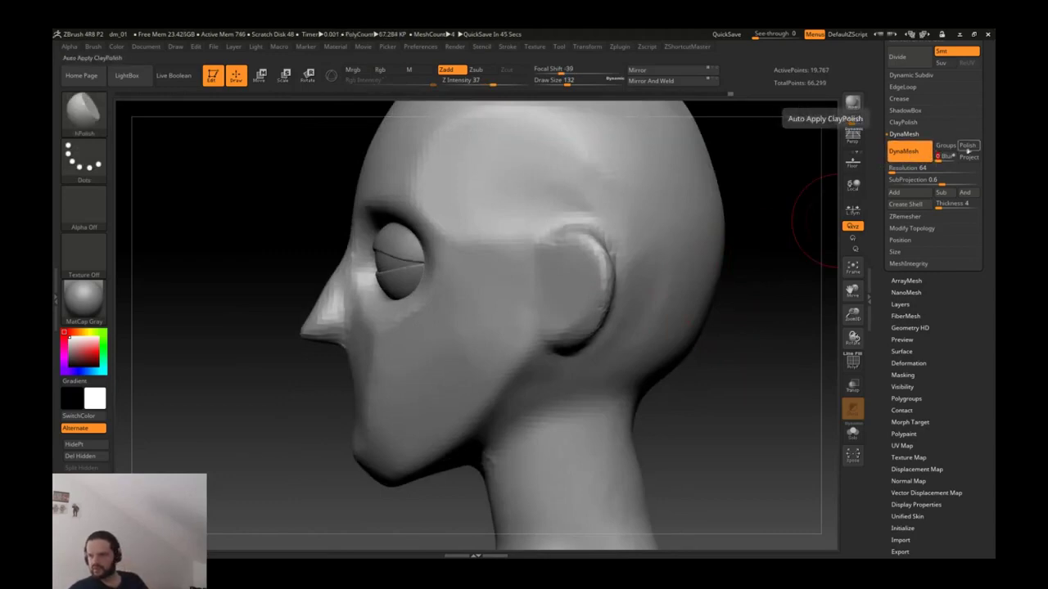
Step: Enable Polish for DynaMesh with Blur at 0 and remesh the head
click(966, 145)
ctrl+drag(755, 332, 771, 375)
drag(628, 295, 704, 327)
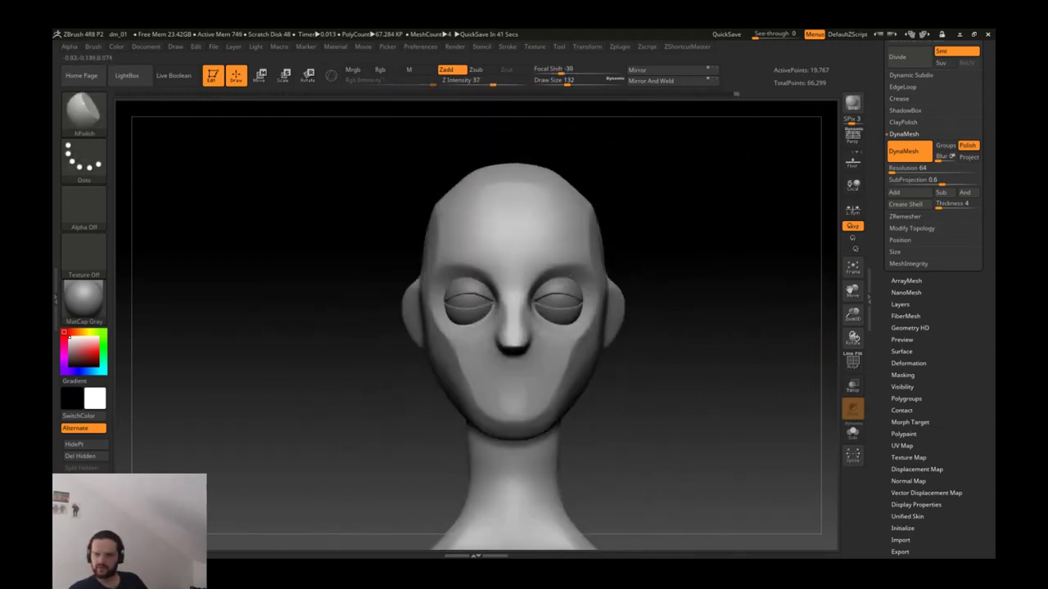
Step: Flatten the cheek and jaw planes and the ear with the hPolish brush, using draw sizes 305 and 163
drag(620, 281, 542, 247)
drag(502, 314, 560, 362)
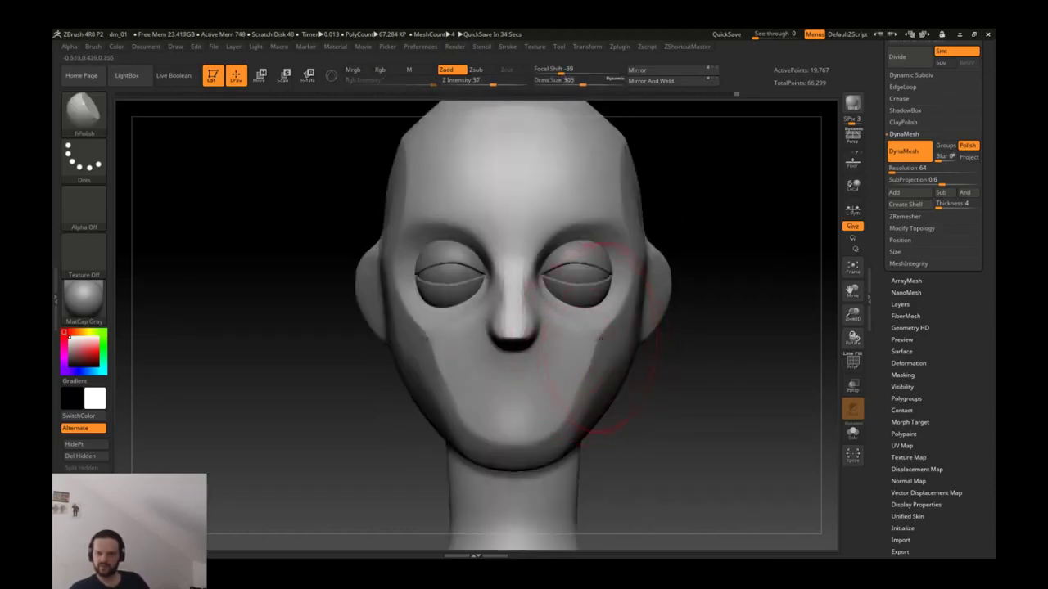
drag(597, 328, 622, 360)
drag(593, 309, 584, 246)
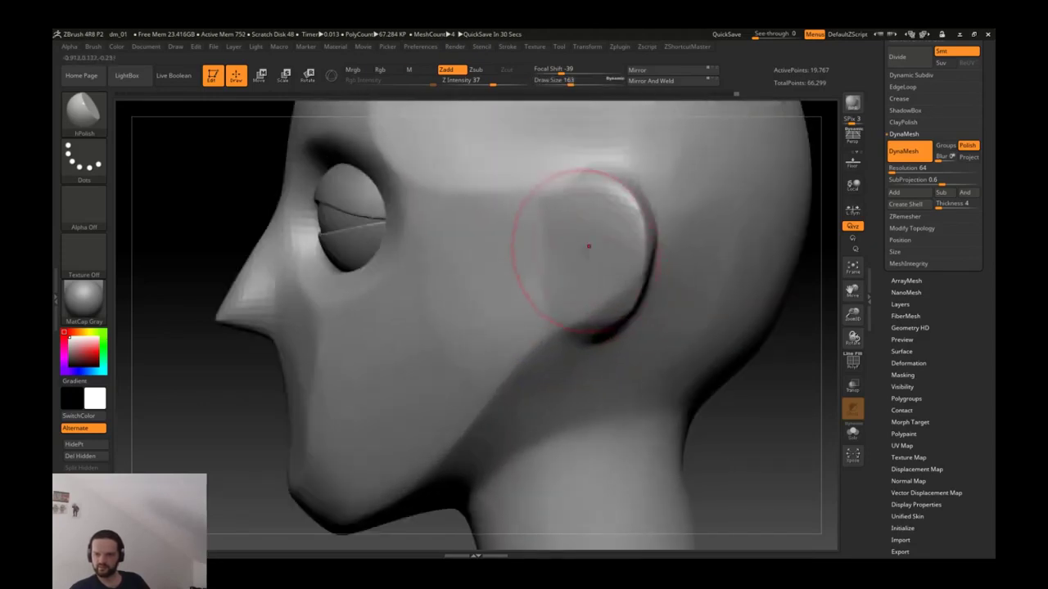
Step: Switch to the DamStandard brush with a draw size of 68 and face the area below the nose
key(b)
key(d)
key(s)
mouse_move(519, 292)
mouse_down()
mouse_move(544, 326)
mouse_move(584, 352)
mouse_move(583, 330)
mouse_move(555, 335)
mouse_move(524, 320)
mouse_move(550, 327)
mouse_move(536, 373)
mouse_move(506, 363)
mouse_up()
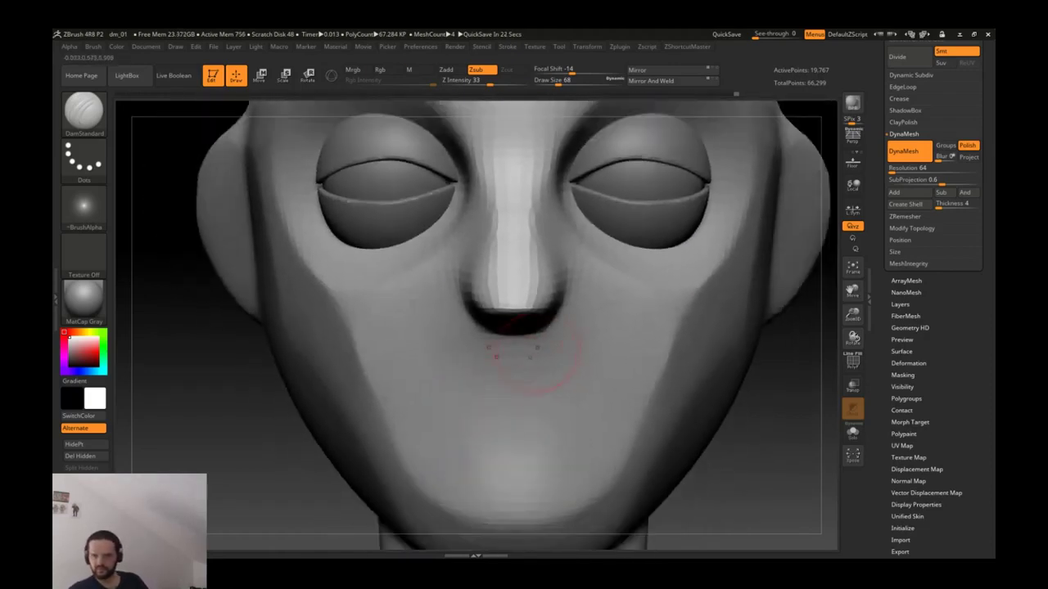
Step: Save the project as dm_01, replacing the existing file
key(ctrl+s)
click(638, 408)
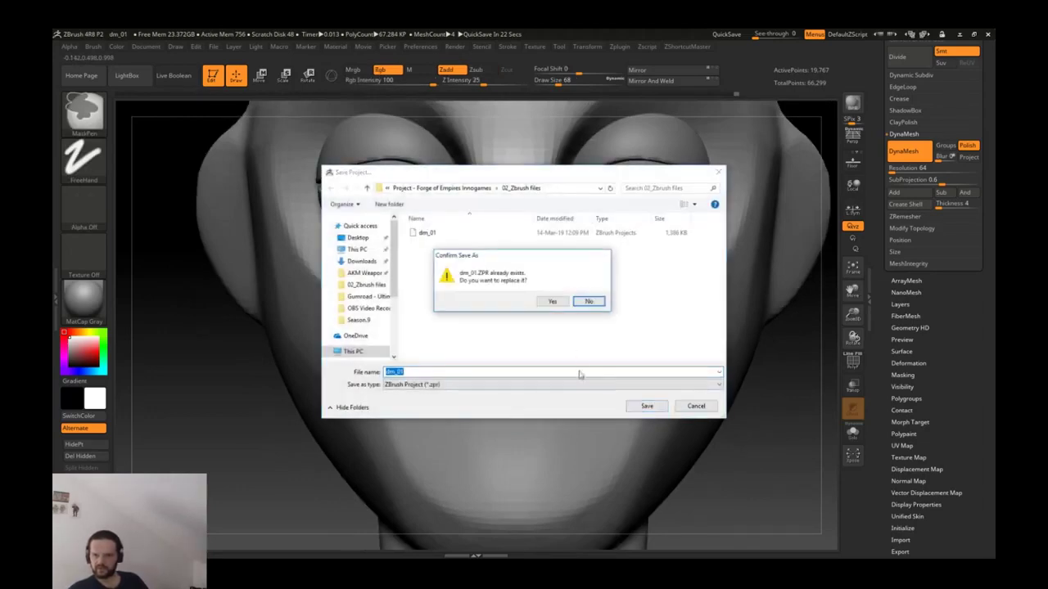
click(551, 302)
Step: Try to carve a horizontal mouth line below the nose with the DamStandard brush
drag(460, 415, 562, 398)
key(ctrl+z)
drag(449, 414, 542, 408)
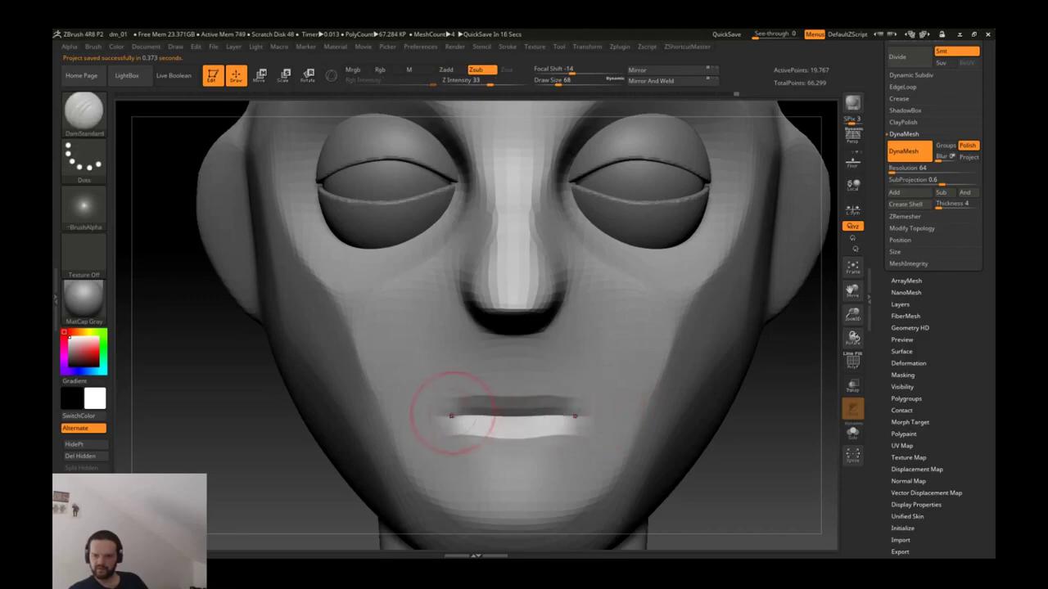
key(ctrl+z)
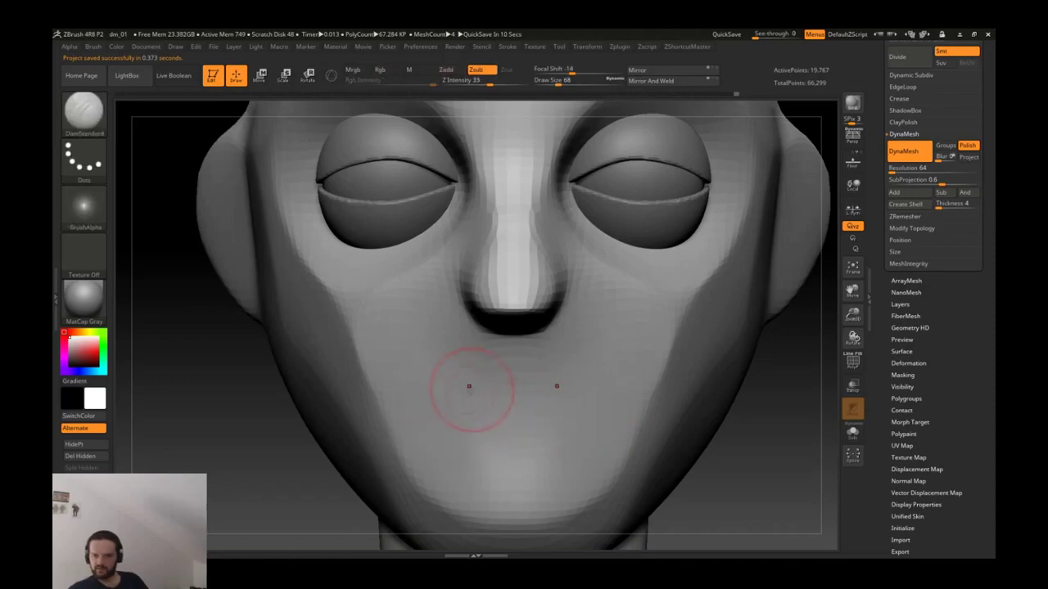
Step: Switch to the ClayTubes brush with a draw size of 59
key(b)
key(c)
key(t)
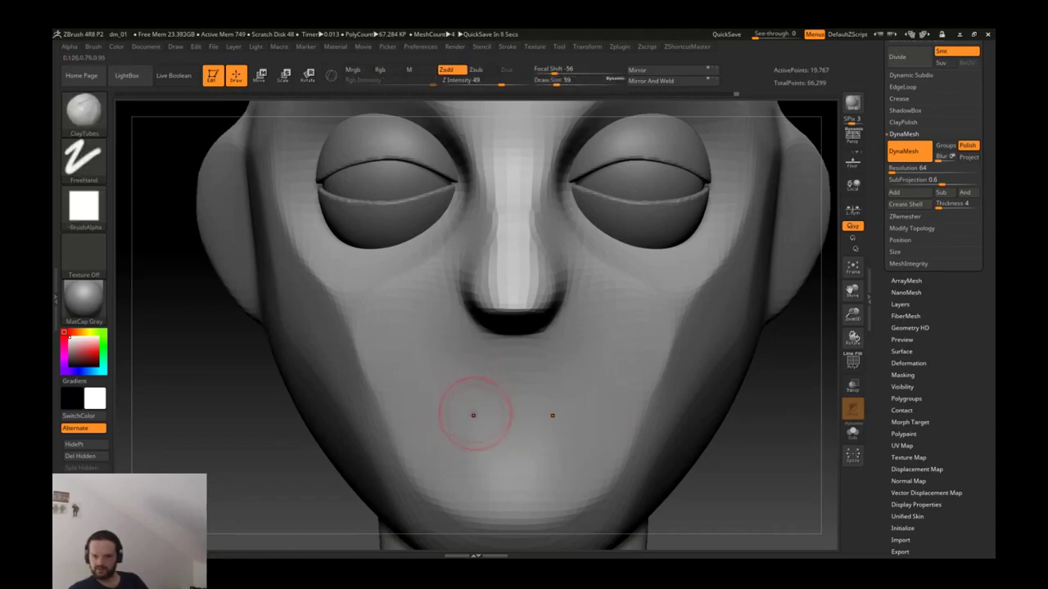
key(b)
key(m)
key(f)
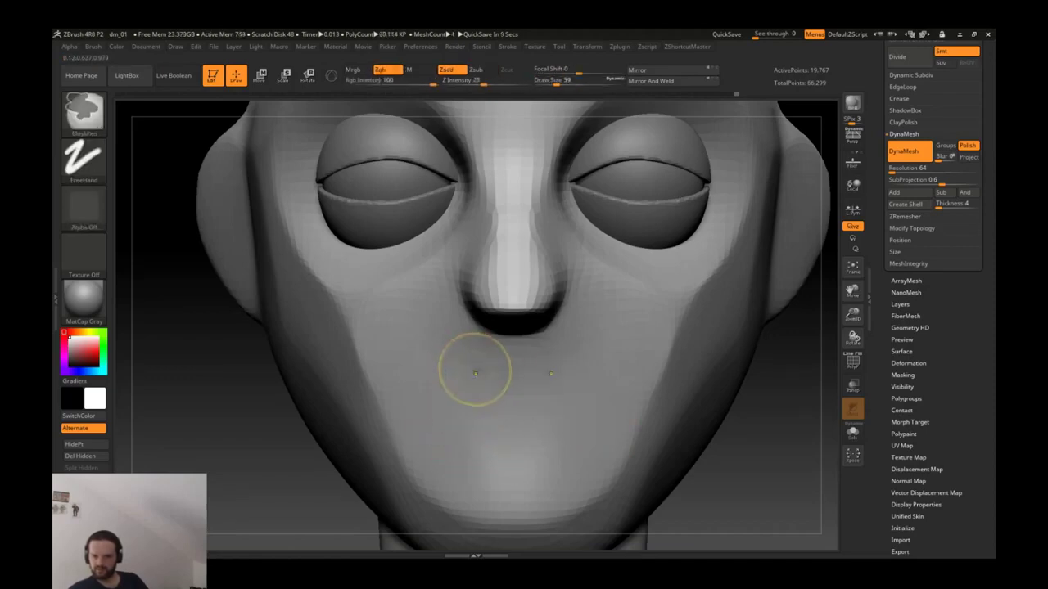
key(b)
key(c)
key(t)
Step: Examine the head's mesh density in the polyframe display with the DynaMesh resolution at 64
key(f)
key(shift+f)
key(shift+f)
click(908, 168)
text(64)
key(Return)
key(shift+f)
ctrl+drag(765, 204, 775, 182)
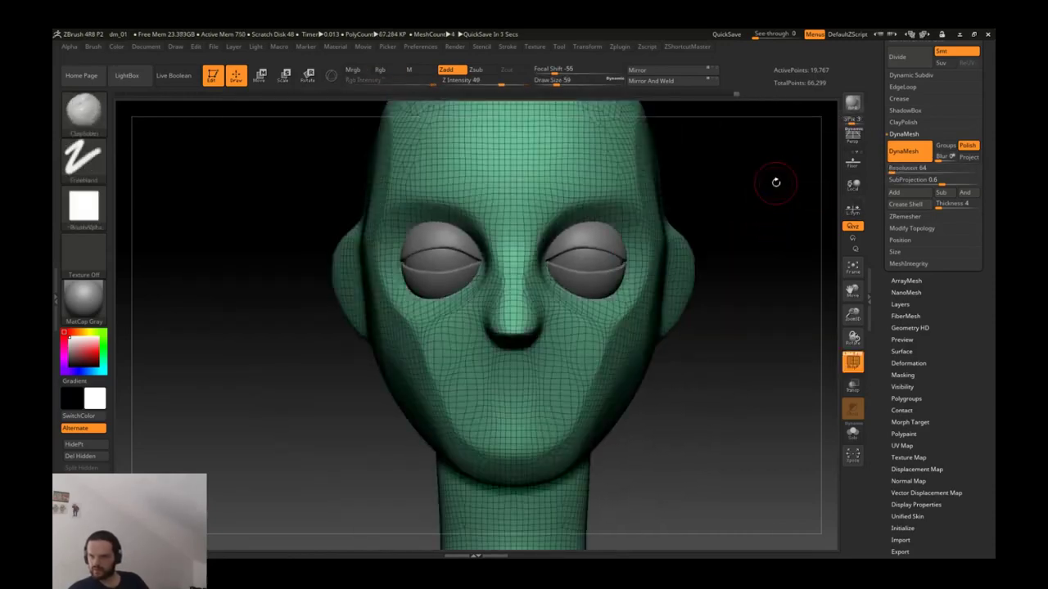
key(shift+f)
Step: Set the head's DynaMesh resolution to 200
click(889, 168)
text(56)
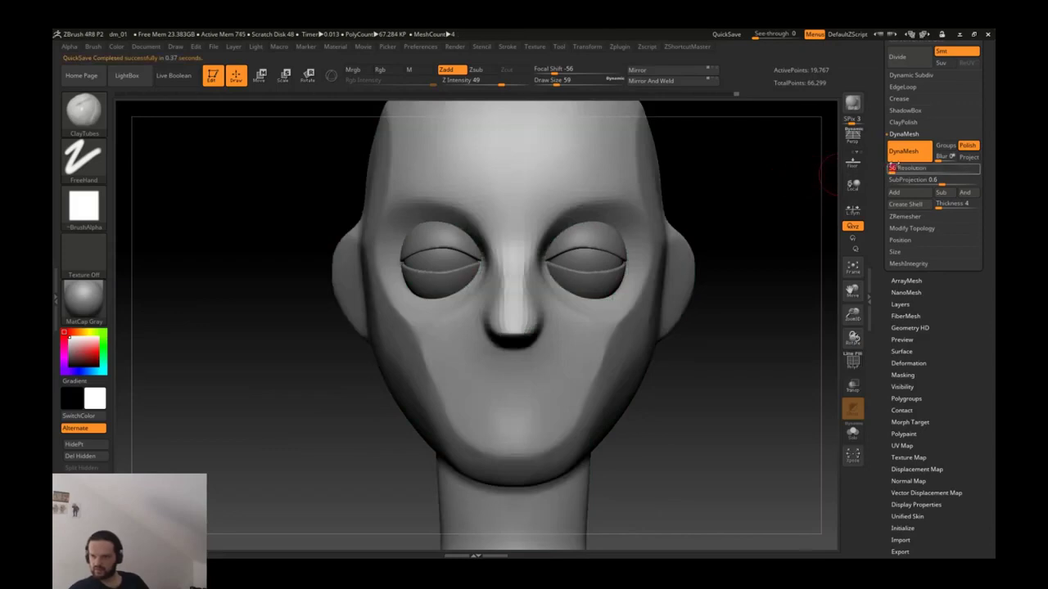
key(Return)
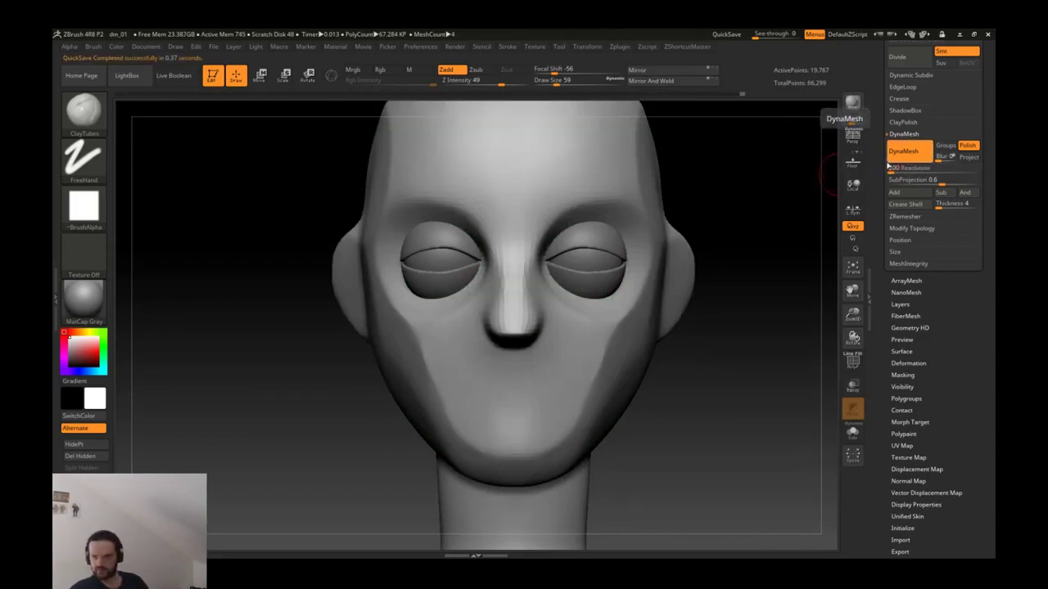
key(Return)
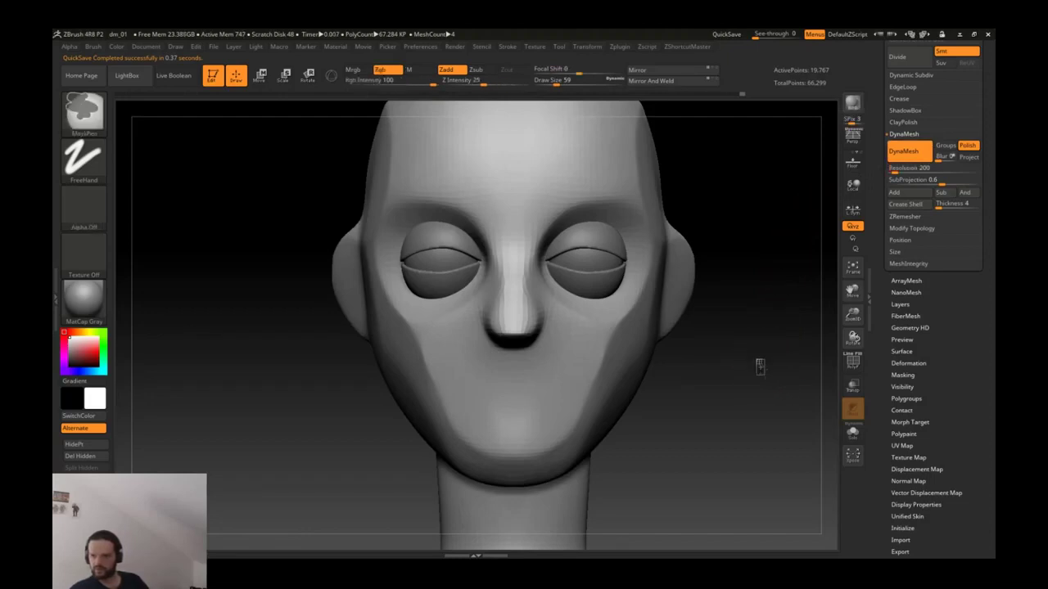
Step: Try remeshing the head with DynaMesh at resolution 200, compare it with the original, and undo the remesh
ctrl+drag(726, 390, 729, 394)
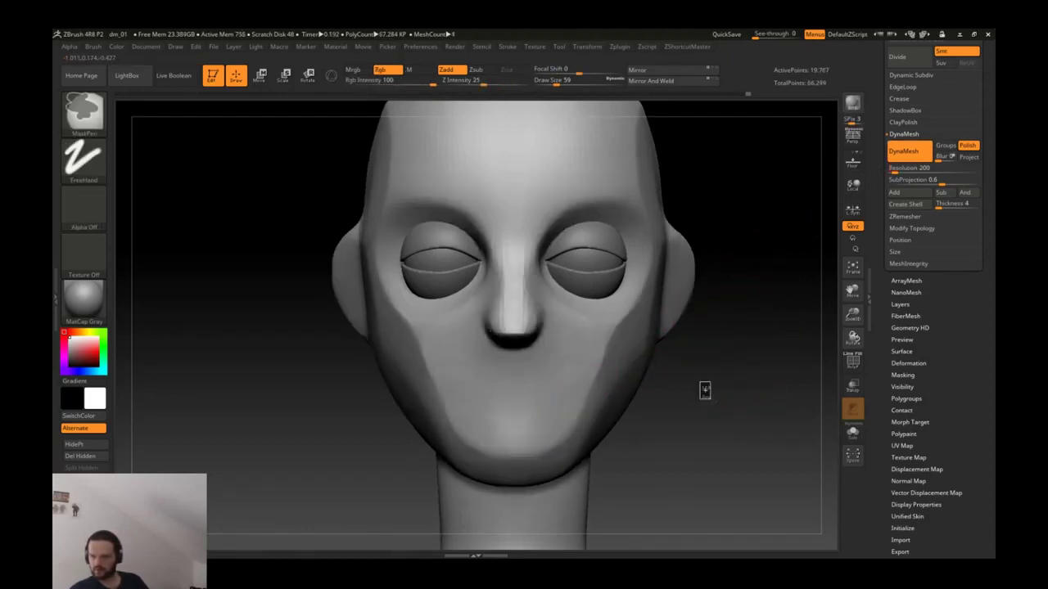
key(ctrl+z)
drag(737, 328, 624, 320)
shift+drag(754, 210, 534, 383)
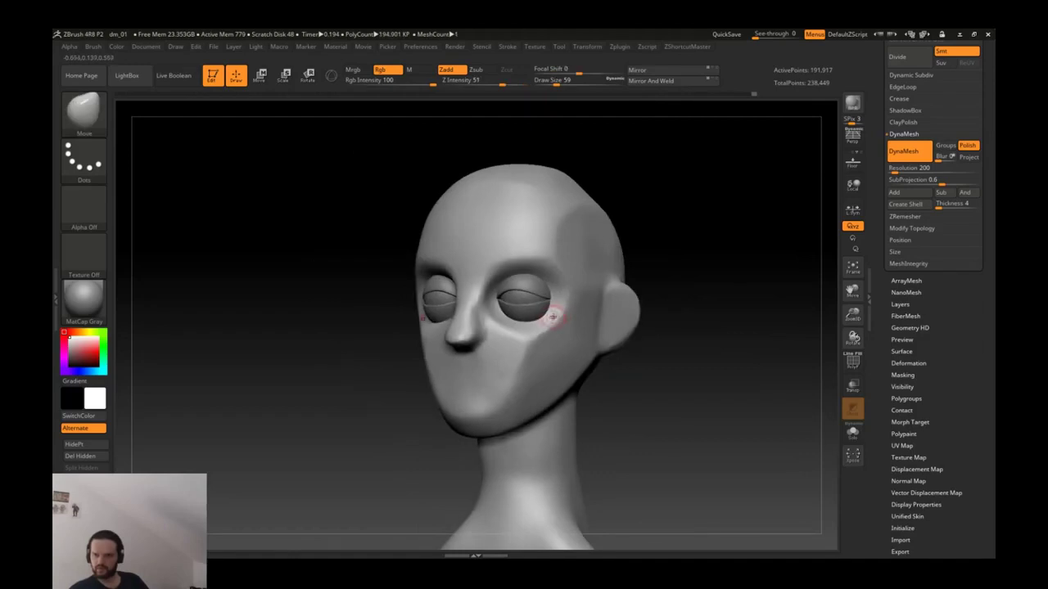
mouse_move(557, 311)
mouse_down()
mouse_move(491, 315)
mouse_move(557, 315)
mouse_up()
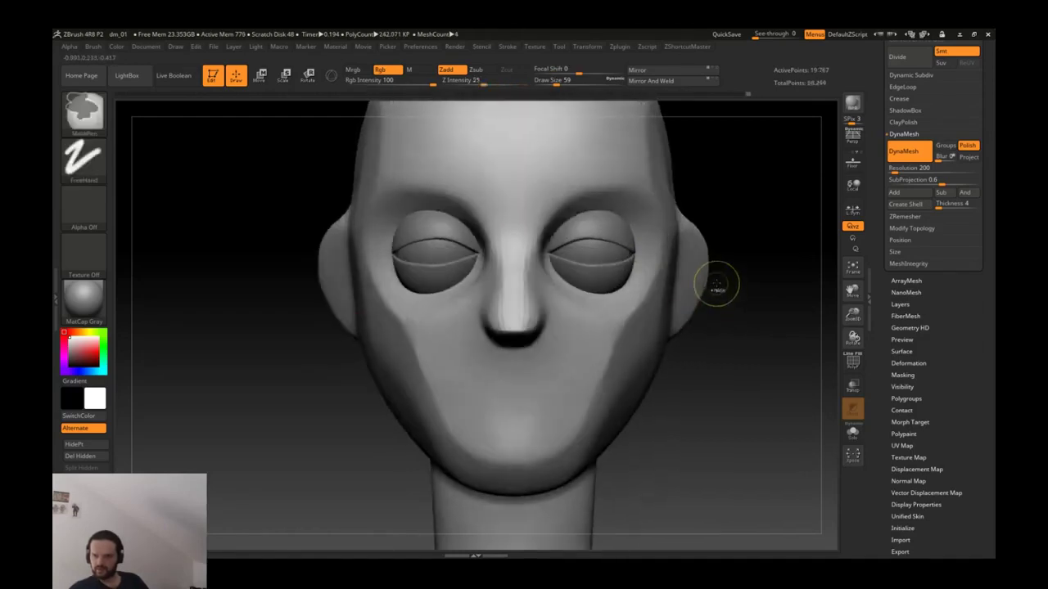
drag(718, 288, 790, 211)
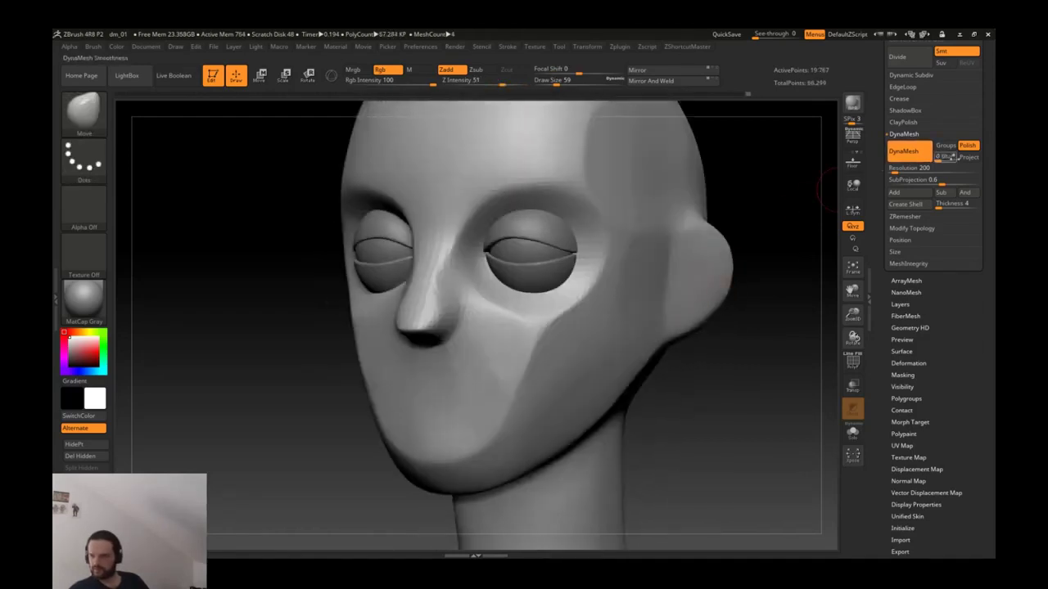
Step: Enable DynaMesh projection and remesh the head at resolution 200
click(968, 157)
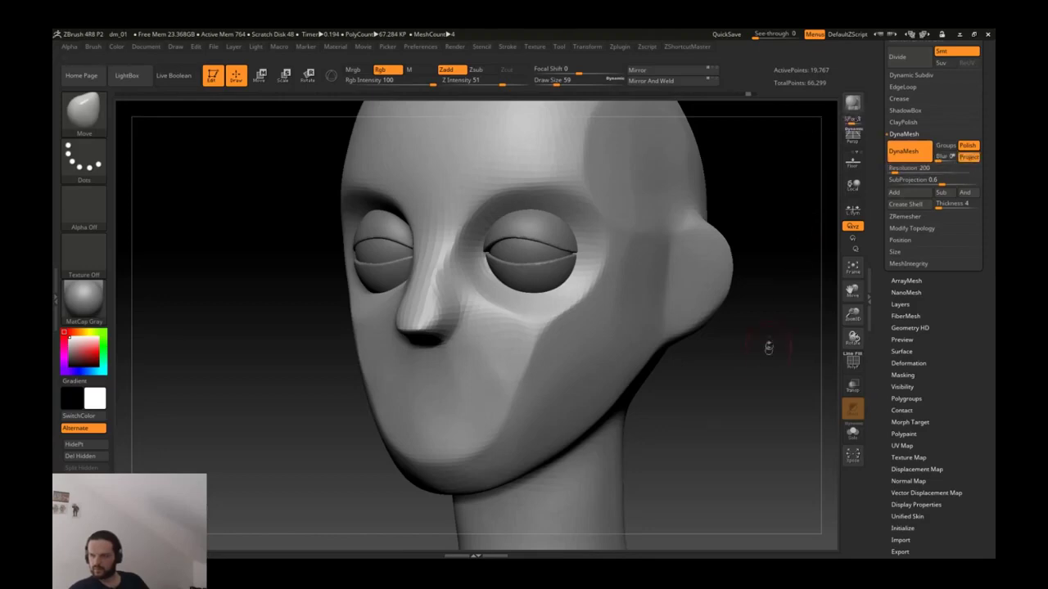
ctrl+drag(770, 335, 769, 389)
mouse_move(716, 363)
shift+mouse_down()
mouse_move(737, 350)
mouse_move(731, 239)
shift+mouse_up()
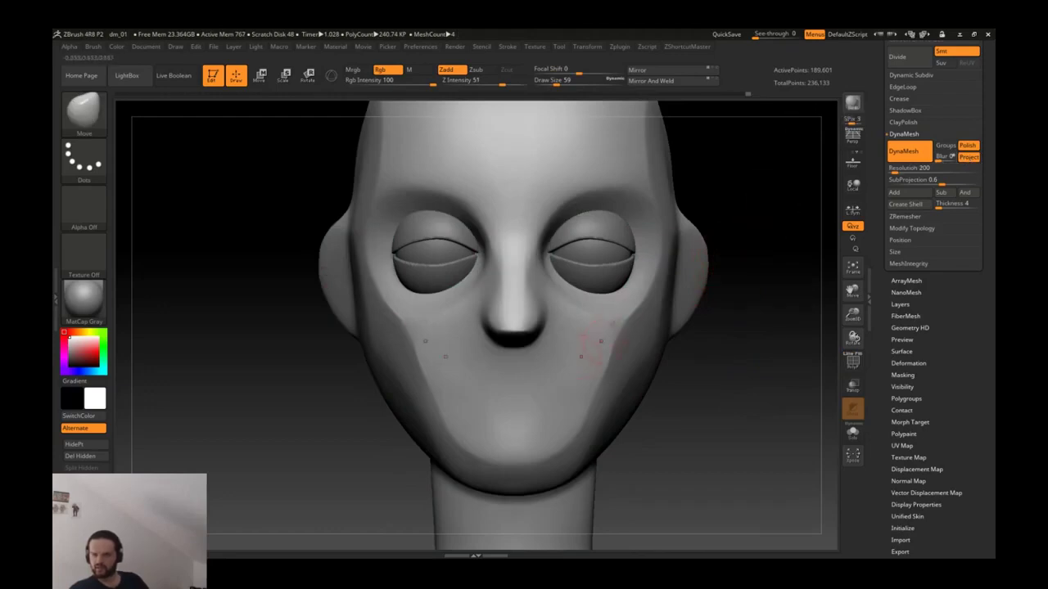
Step: Disable DynaMesh projection and reduce the Move brush's draw size to 77 for the mouth area
key(p)
mouse_move(671, 245)
mouse_down()
mouse_move(615, 192)
mouse_move(575, 333)
mouse_move(610, 396)
mouse_up()
key(f)
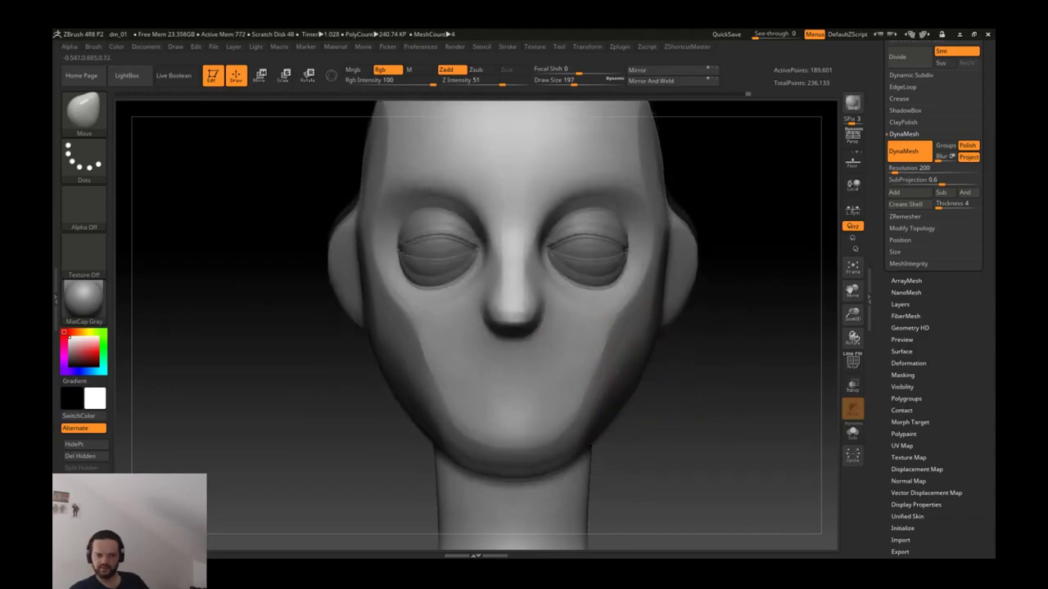
alt+drag(582, 409, 582, 374)
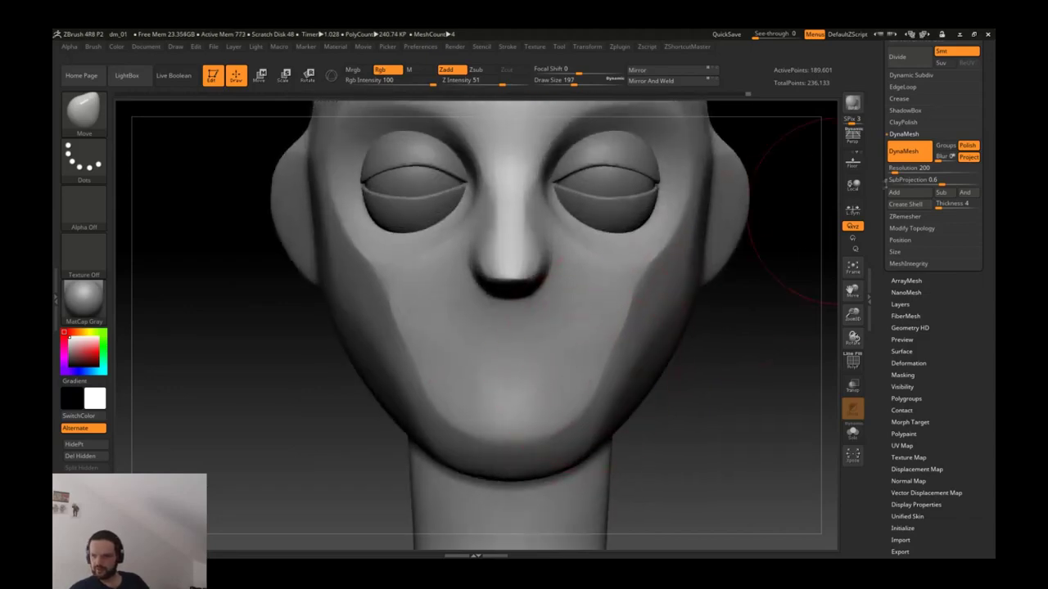
click(969, 157)
key(bracketleft)
key(bracketleft)
key(bracketleft)
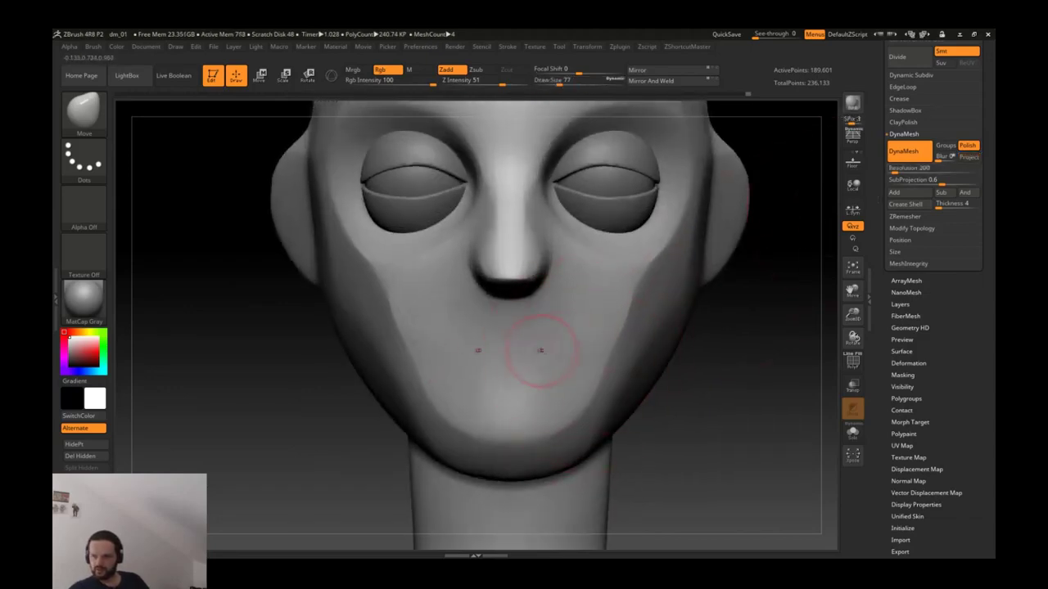
Step: Mask an upper-lip-shaped area with a straight lower edge below the nose, and invert the mask
ctrl+right_drag(491, 374, 465, 338)
mouse_move(462, 347)
ctrl+mouse_down()
mouse_move(499, 352)
mouse_move(491, 389)
mouse_move(406, 360)
mouse_move(491, 304)
mouse_move(414, 327)
mouse_move(409, 385)
ctrl+mouse_up()
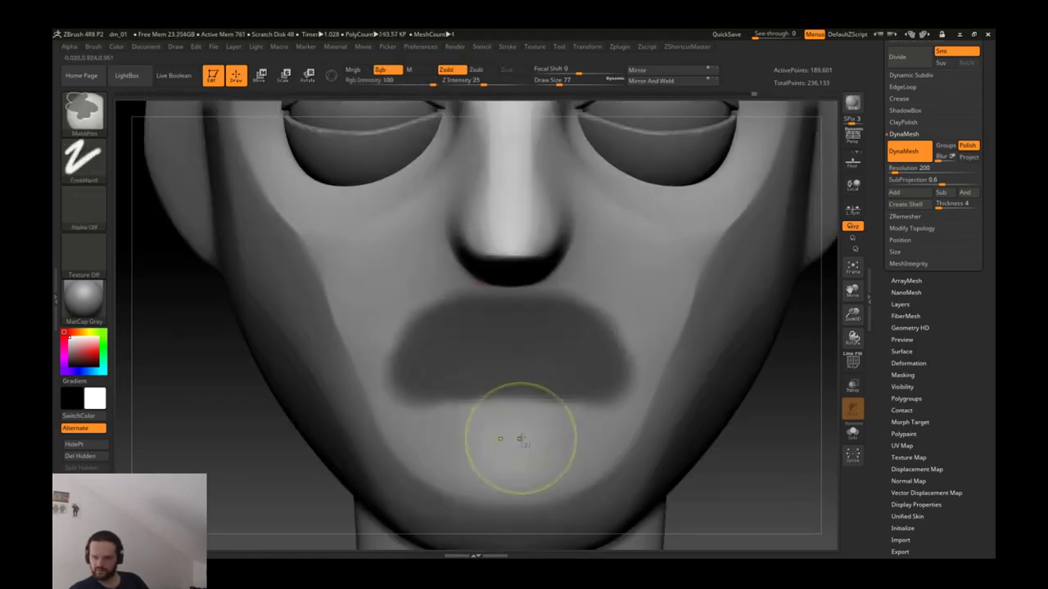
mouse_move(667, 363)
alt+right_down()
mouse_move(573, 385)
mouse_move(499, 368)
mouse_move(526, 456)
alt+right_up()
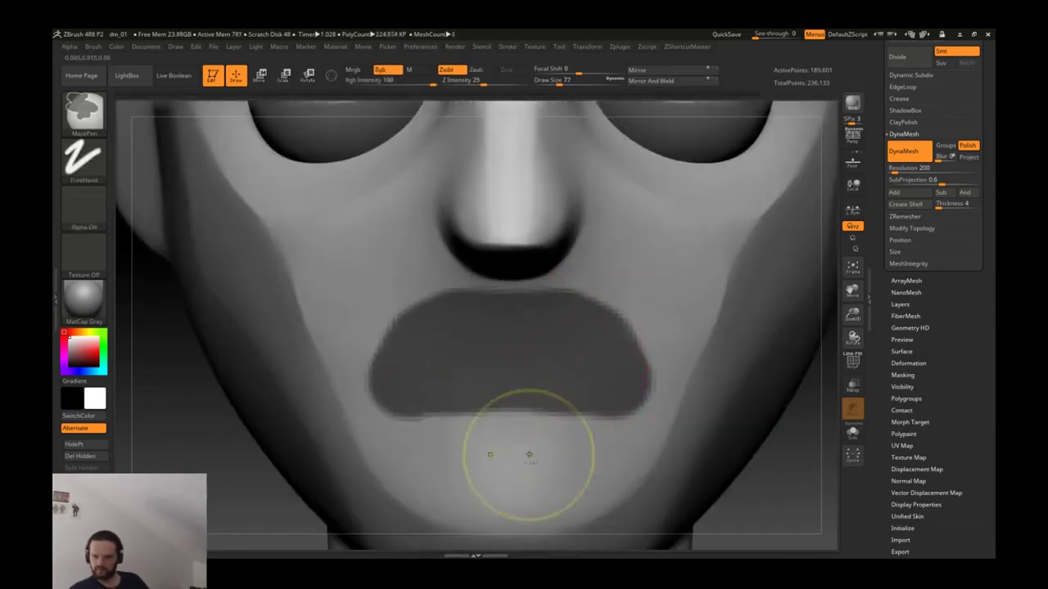
mouse_move(597, 404)
alt+right_down()
mouse_move(664, 407)
mouse_move(455, 418)
alt+right_up()
ctrl+right_drag(508, 388, 433, 397)
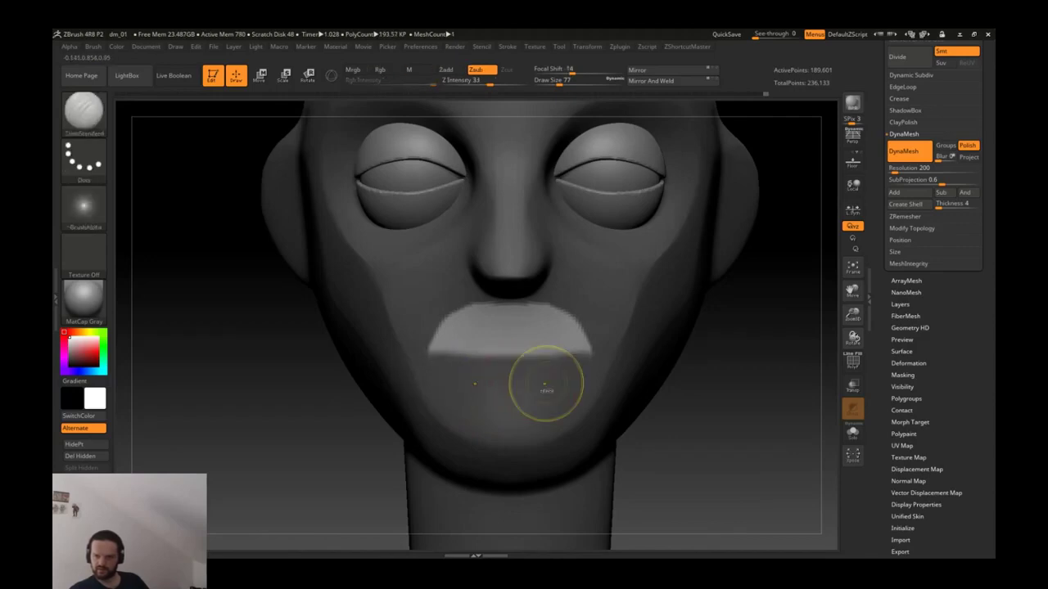
ctrl+click(694, 409)
ctrl+click(697, 422)
ctrl+right_drag(697, 422, 737, 418)
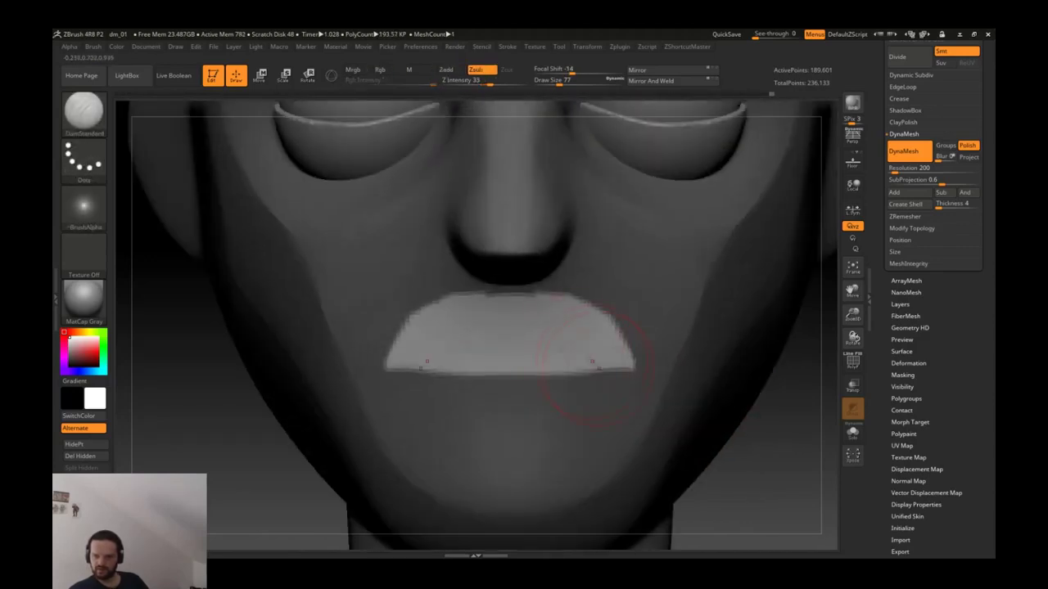
Step: Try to form a mouth line by moving the unmasked upper-lip area downward
key(w)
key(q)
key(b)
key(m)
key(v)
right_drag(458, 327, 587, 326)
key(w)
drag(550, 315, 549, 393)
key(r)
key(q)
mouse_move(601, 355)
right_down()
mouse_move(469, 354)
mouse_move(519, 398)
mouse_move(479, 363)
mouse_move(373, 364)
mouse_move(373, 279)
mouse_move(402, 309)
right_up()
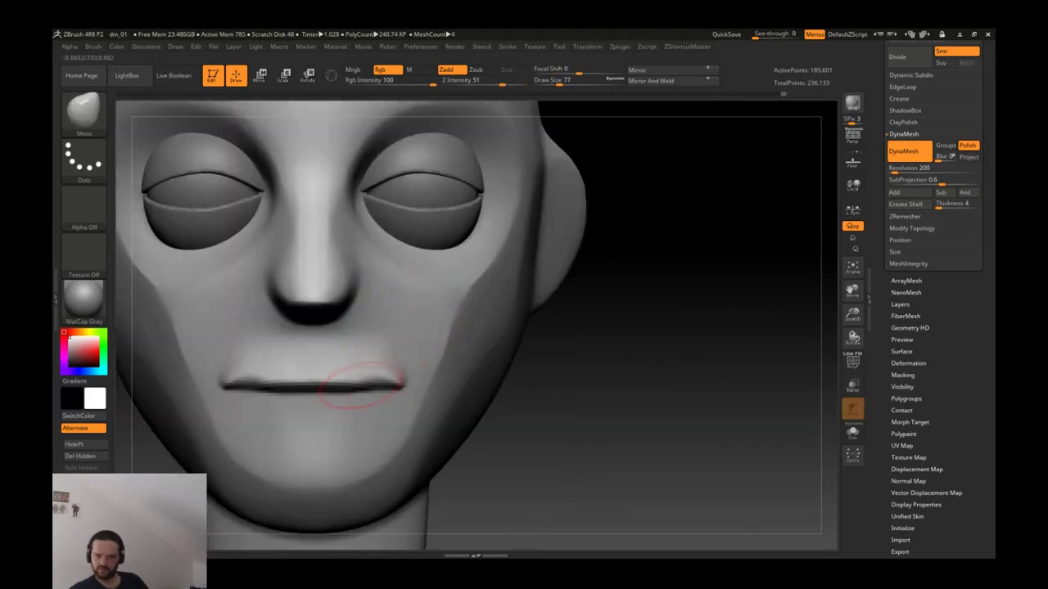
Step: Undo the upper-lip movement and clear the mask around the mouth
key(b)
key(s)
key(t)
key(b)
key(c)
key(t)
mouse_move(340, 377)
right_down()
mouse_move(352, 409)
mouse_move(369, 363)
right_up()
ctrl+drag(213, 360, 418, 364)
key(ctrl+i)
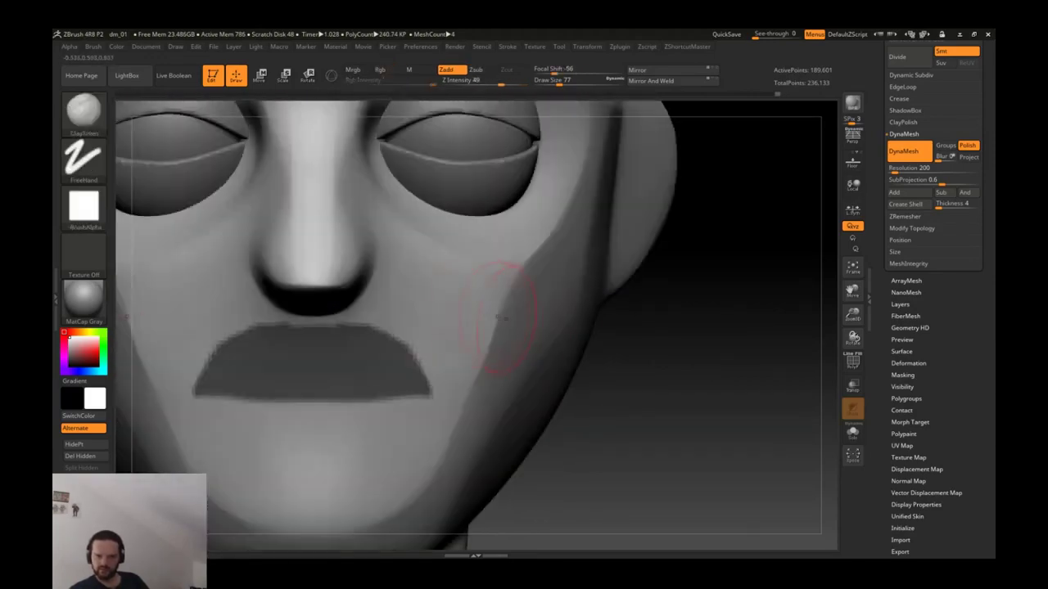
ctrl+drag(643, 377, 660, 432)
Step: Try to carve a horizontal mouth line across the lower face with the DamStandard brush at draw size 77
key(b)
key(d)
key(s)
right_drag(321, 354, 374, 363)
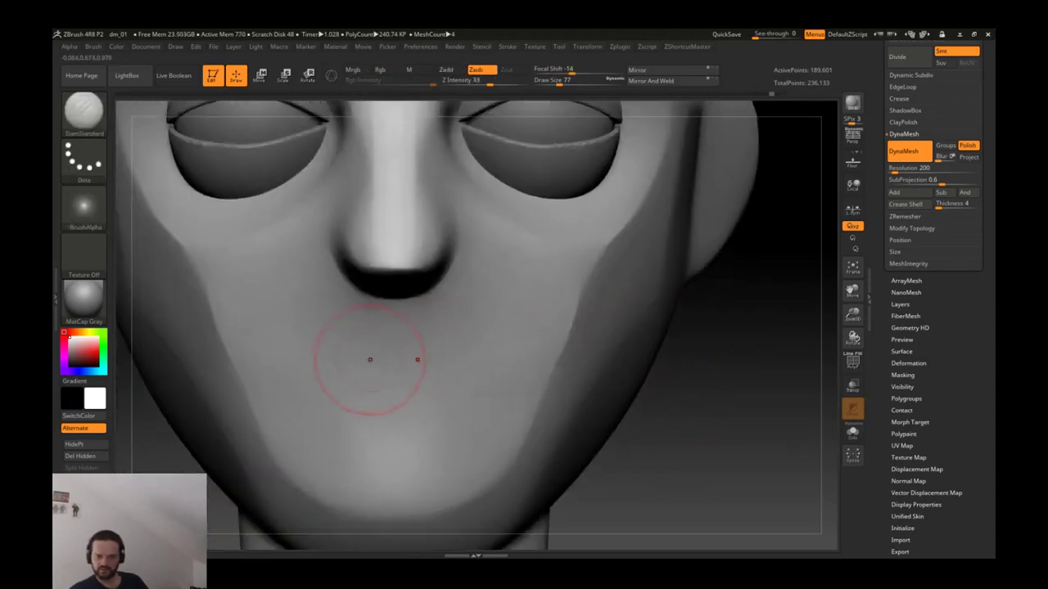
drag(393, 379, 456, 362)
key(ctrl+z)
key(ctrl+shift+z)
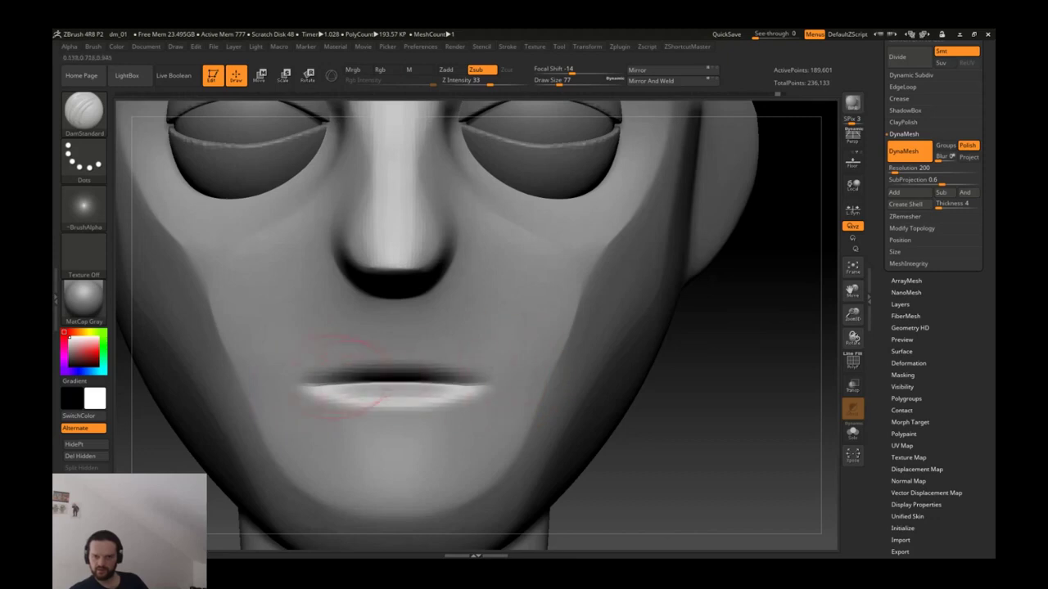
shift+drag(304, 379, 344, 374)
Step: Cut a straight horizontal mouth line below the nose with the Slash3 brush at draw size 35
key(b)
key(s)
key(l)
key(3)
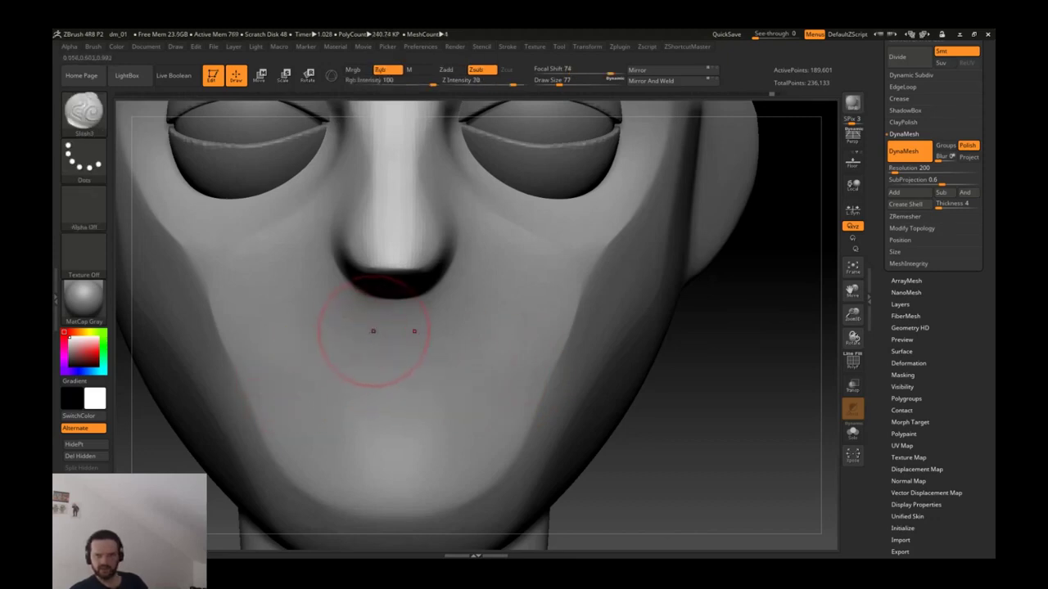
key(ctrl+z)
key(ctrl+shift+z)
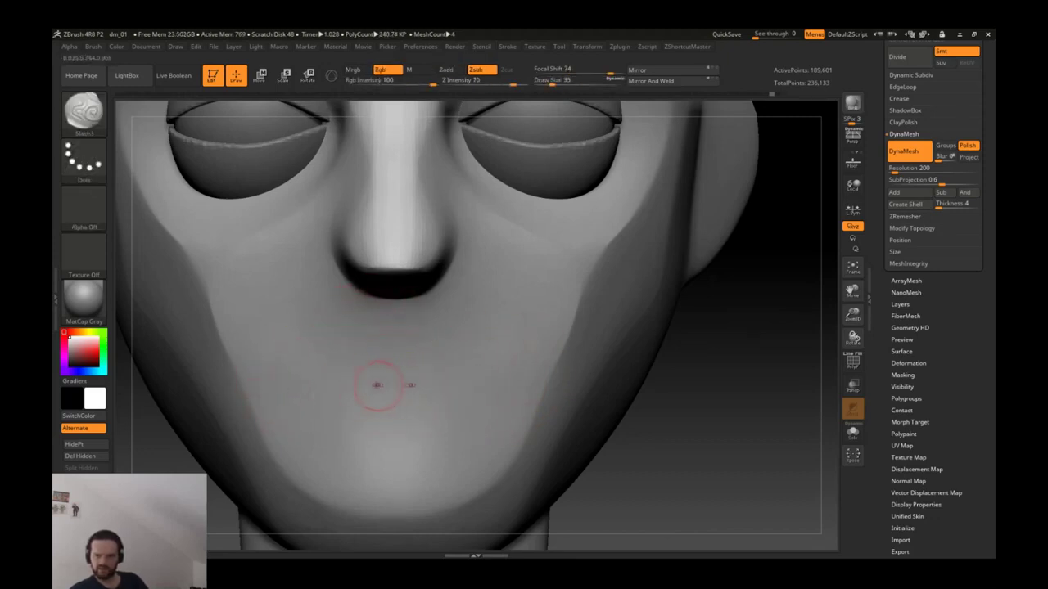
drag(316, 379, 495, 381)
drag(295, 382, 495, 383)
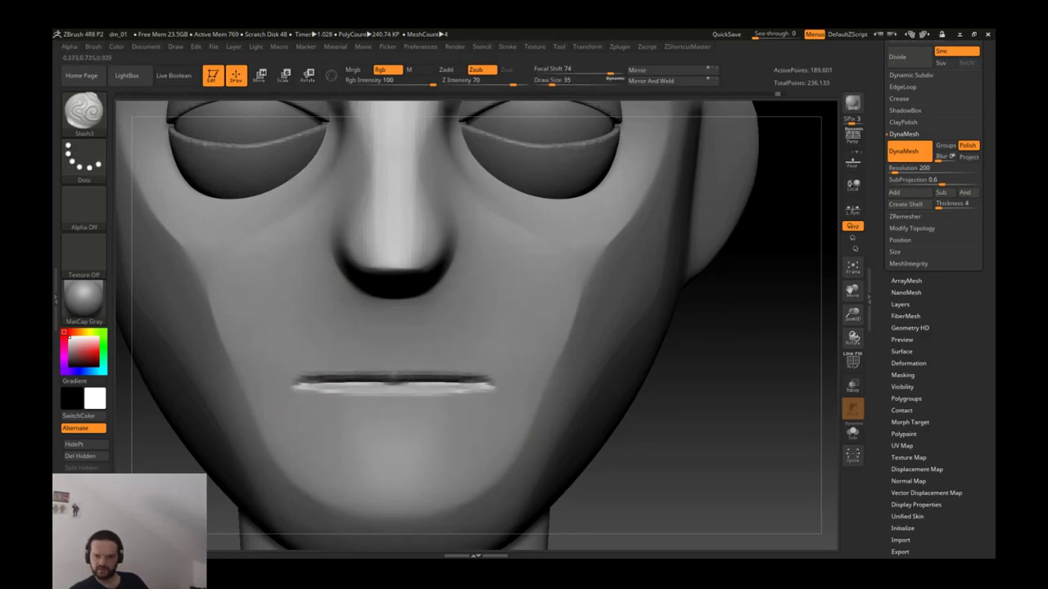
Step: Mask the lower-lip area and build up the upper lip with the ClayTubes brush at draw size 101
mouse_move(335, 388)
right_down()
mouse_move(551, 334)
mouse_move(385, 365)
mouse_move(308, 400)
right_up()
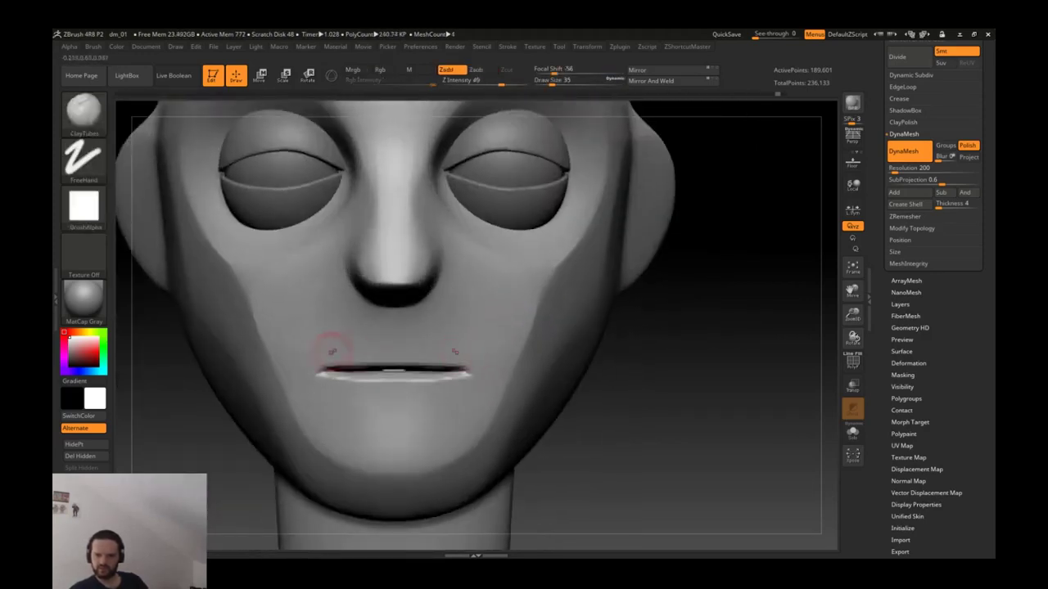
mouse_move(308, 400)
ctrl+mouse_down()
mouse_move(391, 409)
mouse_move(307, 397)
mouse_move(279, 404)
ctrl+mouse_up()
key(bracketright)
mouse_move(320, 354)
mouse_down()
mouse_move(372, 342)
mouse_move(344, 345)
mouse_move(393, 352)
mouse_move(409, 335)
mouse_move(377, 332)
mouse_up()
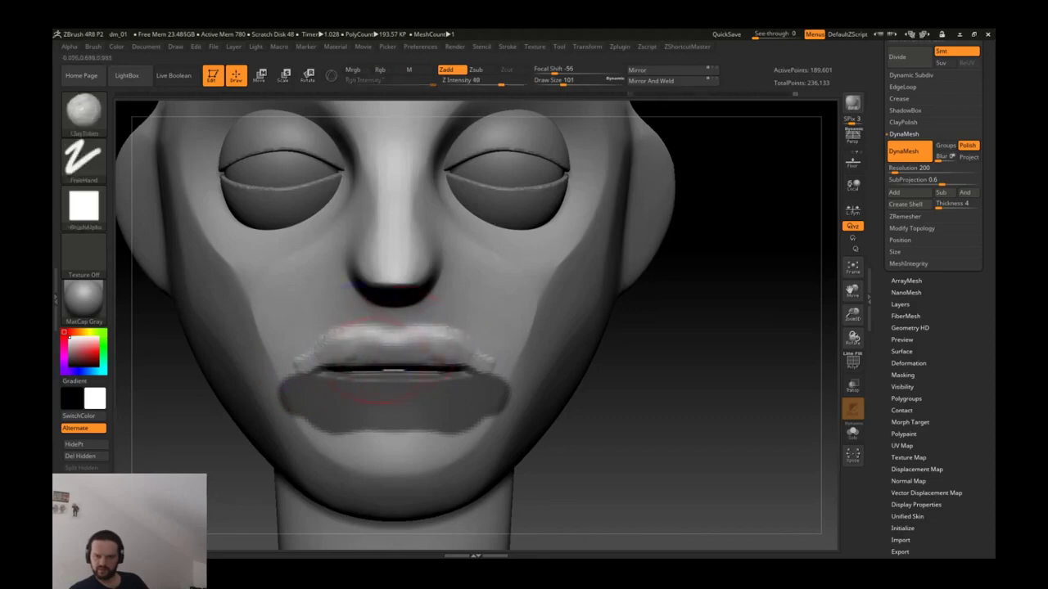
Step: Carve a philtrum notch into the centre of the upper lip with the DamStandard brush and smooth the lip
key(b)
key(d)
key(s)
mouse_move(393, 326)
mouse_down()
mouse_move(369, 339)
mouse_move(432, 335)
mouse_move(410, 351)
mouse_up()
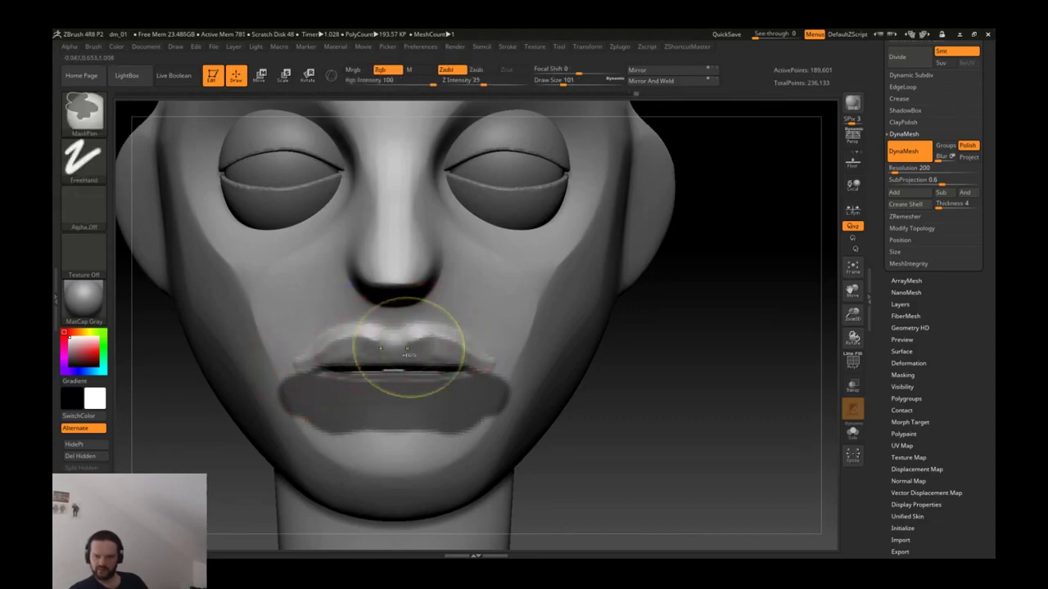
ctrl+right_drag(393, 352, 310, 373)
shift+drag(327, 346, 459, 344)
mouse_move(446, 331)
ctrl+right_down()
mouse_move(393, 245)
mouse_move(344, 352)
ctrl+right_up()
Step: Build up volume from beside the nostrils down to the mouth corners with the ClayTubes brush at draw size 68
key(b)
key(c)
key(t)
mouse_move(338, 357)
mouse_down()
mouse_move(311, 360)
mouse_move(377, 364)
mouse_move(352, 348)
mouse_up()
mouse_move(508, 301)
ctrl+right_down()
mouse_move(466, 245)
mouse_move(415, 304)
ctrl+right_up()
mouse_move(394, 347)
mouse_down()
mouse_move(432, 319)
mouse_move(544, 359)
mouse_move(446, 309)
mouse_move(395, 327)
mouse_move(456, 282)
mouse_move(514, 308)
mouse_move(524, 337)
mouse_up()
mouse_move(491, 291)
mouse_down()
mouse_move(463, 306)
mouse_move(591, 400)
mouse_up()
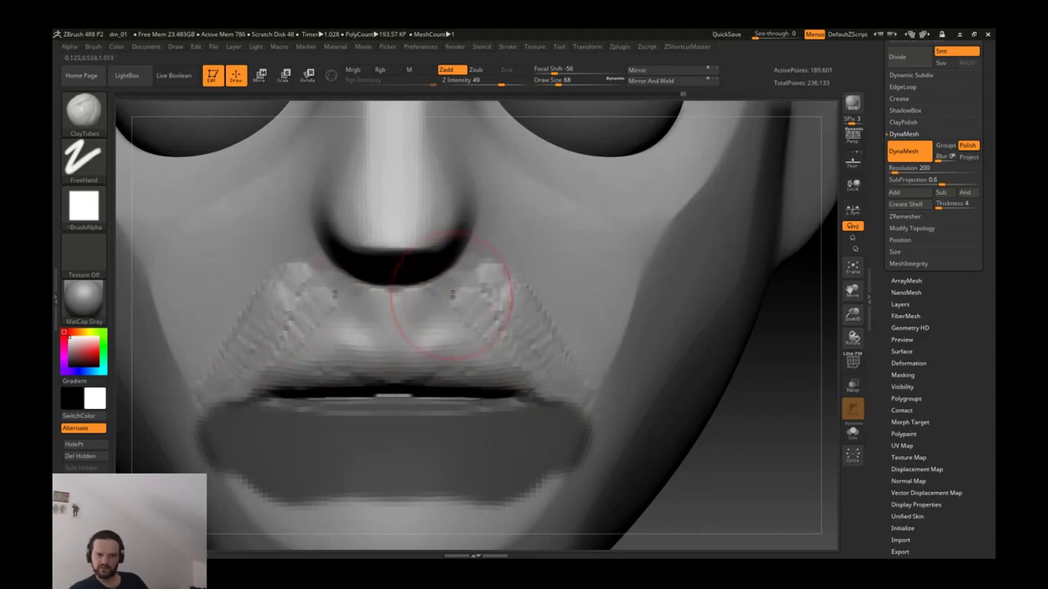
mouse_move(456, 292)
mouse_down()
mouse_move(458, 319)
mouse_move(456, 246)
mouse_move(486, 270)
mouse_move(458, 282)
mouse_up()
Step: Carve the nasolabial folds from the nostrils to the mouth corners with the DamStandard brush
right_drag(369, 291, 283, 286)
key(d)
drag(281, 288, 323, 356)
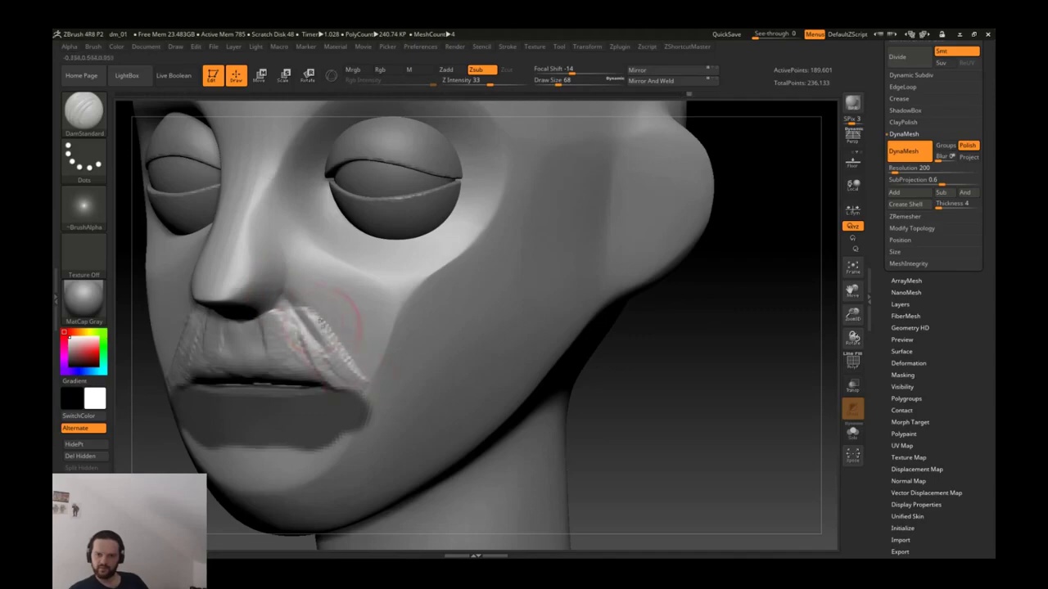
mouse_move(303, 311)
mouse_down()
mouse_move(360, 380)
mouse_move(340, 376)
mouse_up()
ctrl+right_drag(325, 350, 430, 323)
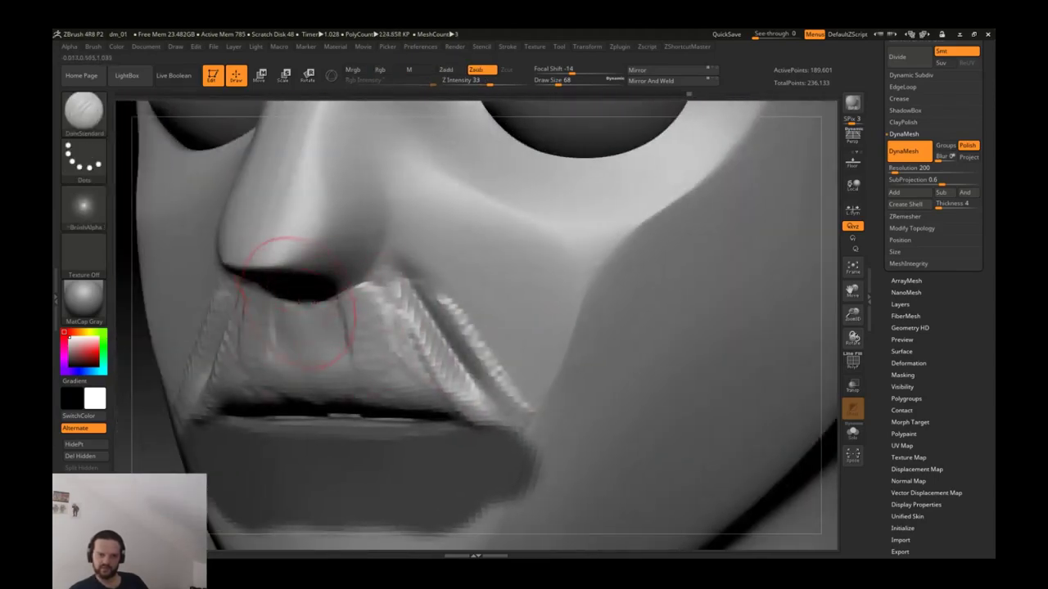
Step: Fill and smooth the area between the nose and upper lip using the ClayTubes brush, and remesh the head
alt+right_drag(290, 315, 400, 284)
key(b)
key(c)
key(t)
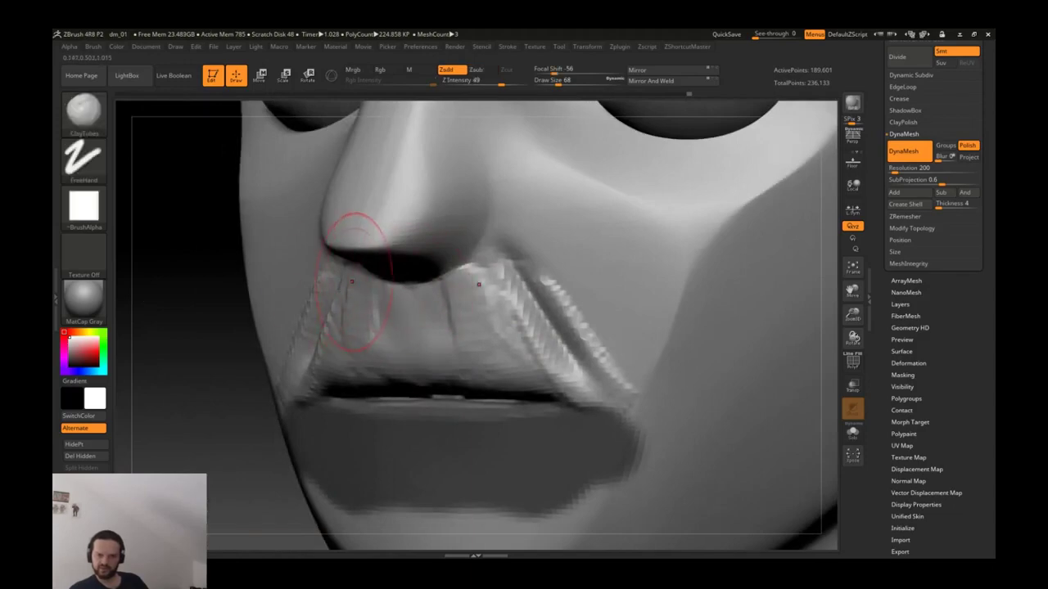
drag(352, 287, 392, 344)
drag(381, 279, 417, 352)
drag(418, 287, 442, 360)
mouse_move(327, 344)
ctrl+right_down()
mouse_move(297, 374)
mouse_move(532, 332)
ctrl+right_up()
key(ctrl+z)
Step: Carve the upper lip's contour with a cupid's bow using the DamStandard brush at draw size 18
key(d)
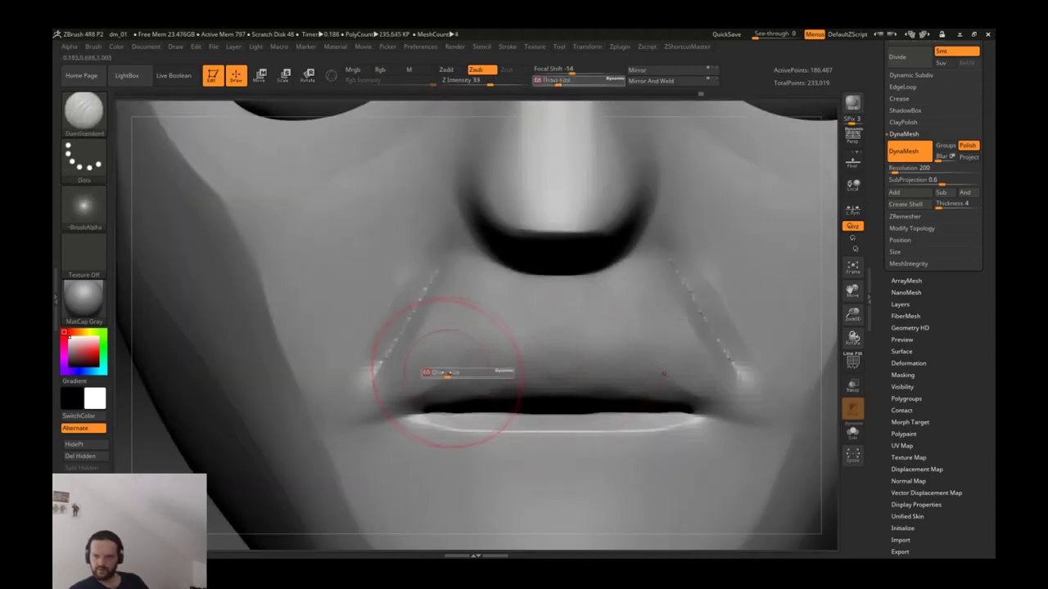
drag(680, 365, 579, 344)
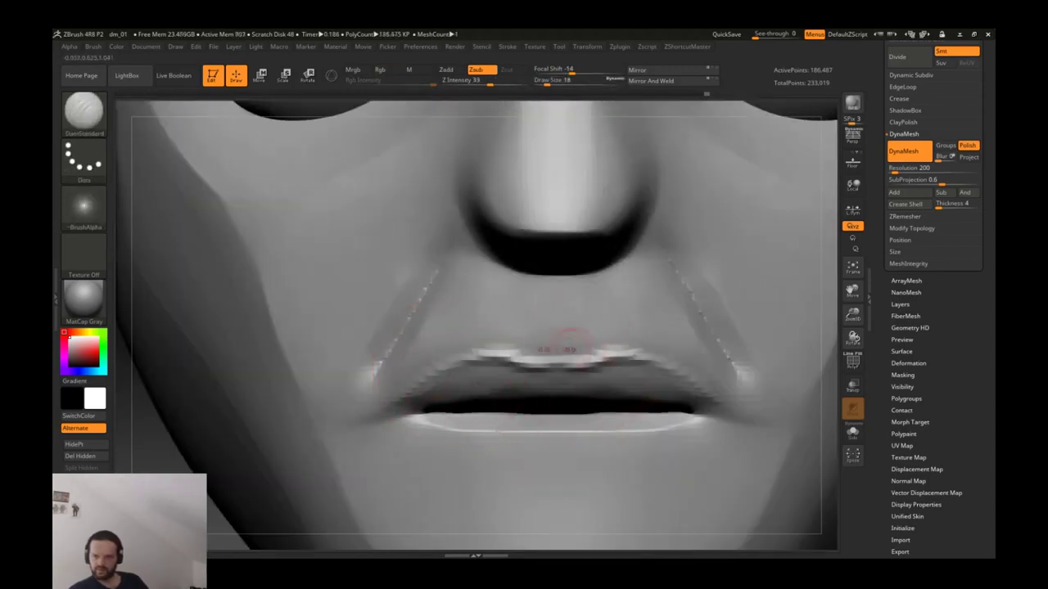
drag(426, 382, 524, 360)
mouse_move(122, 343)
alt+mouse_down()
mouse_move(122, 368)
mouse_move(360, 397)
mouse_move(360, 332)
alt+mouse_up()
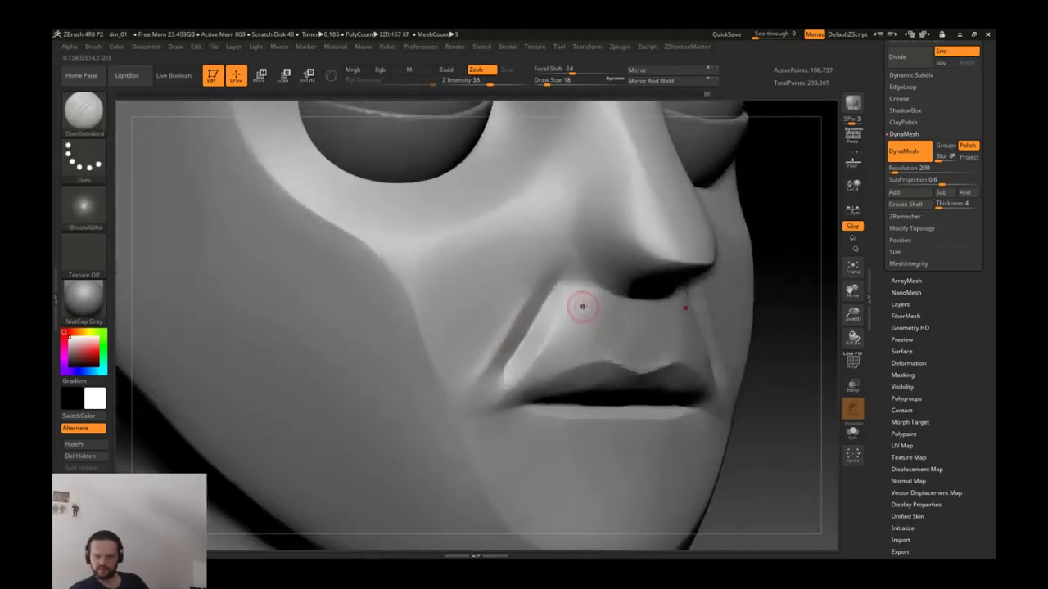
Step: Flatten the raised surface between the nasolabial fold and the upper lip with the TrimDynamic brush
key(b)
key(t)
key(d)
key(bracketright)
key(bracketright)
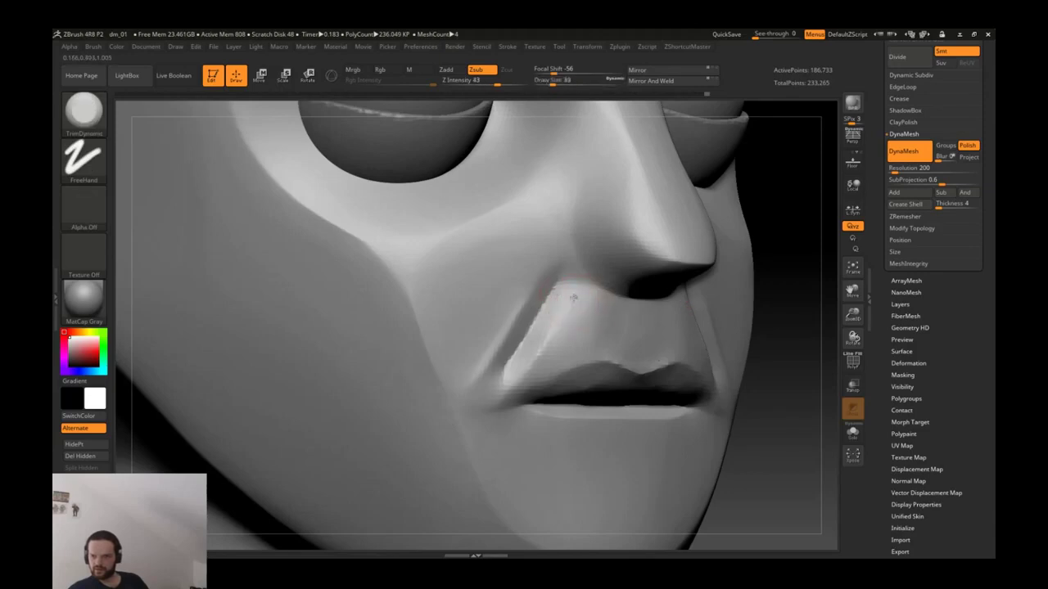
key(bracketright)
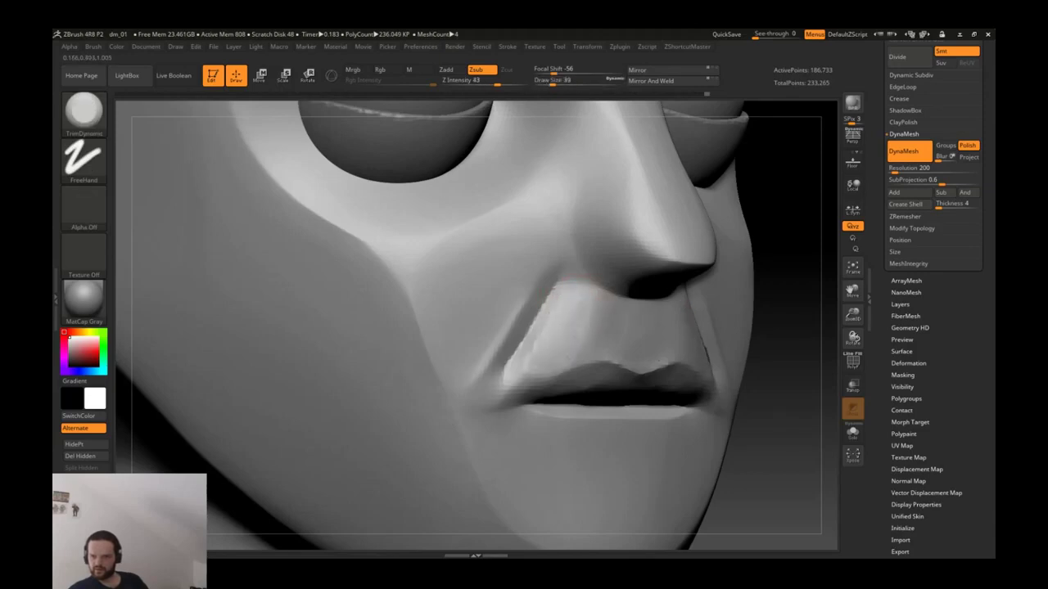
drag(549, 330, 565, 305)
Step: Trim the ridge along the nasolabial fold with the TrimDynamic brush at draw sizes 83 and 56
ctrl+right_drag(664, 325, 709, 344)
mouse_move(514, 344)
right_down()
mouse_move(433, 327)
mouse_move(463, 309)
mouse_move(440, 308)
right_up()
key(bracketright)
key(bracketright)
key(bracketright)
key(s)
drag(439, 308, 413, 300)
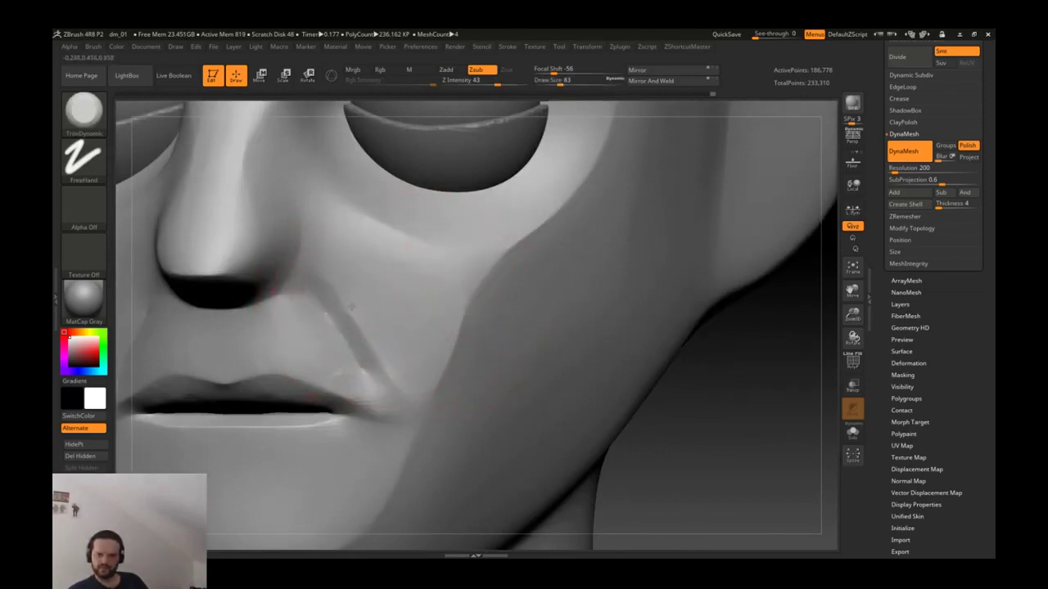
right_drag(378, 290, 446, 285)
key(bracketleft)
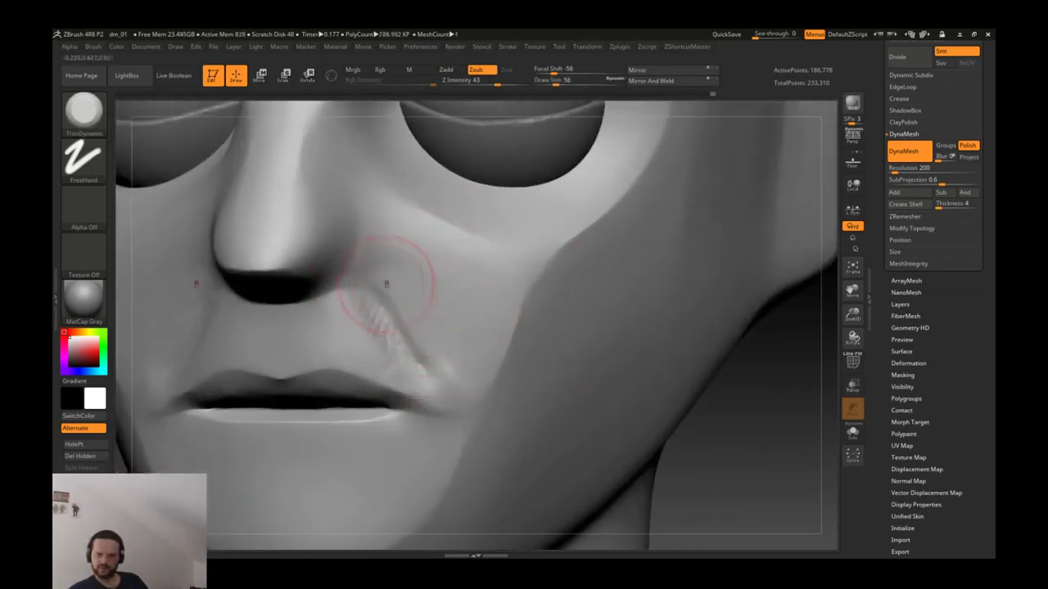
mouse_move(473, 348)
right_down()
mouse_move(465, 356)
mouse_move(409, 344)
right_up()
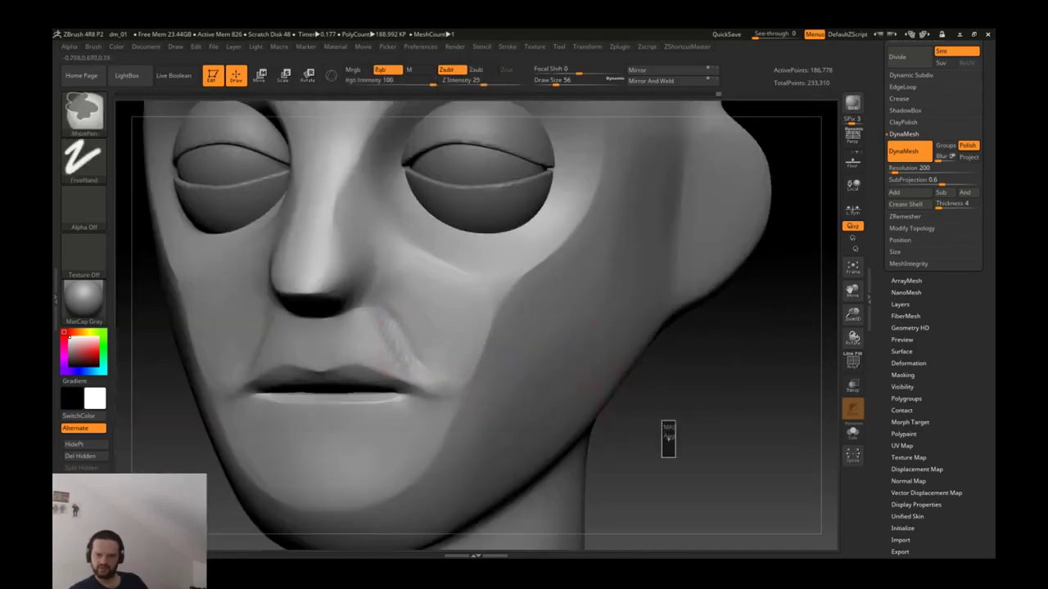
Step: Trim the surface beside the mouth corners with the TrimDynamic brush at draw size 56
mouse_move(496, 374)
right_down()
mouse_move(542, 346)
mouse_move(516, 360)
right_up()
ctrl+right_drag(458, 343, 475, 360)
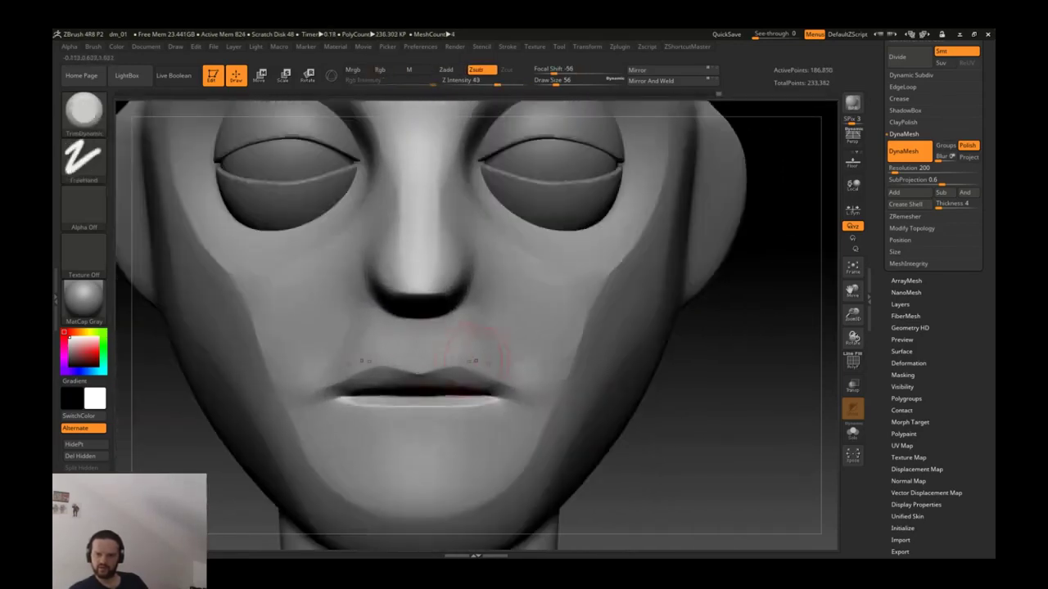
right_drag(347, 316, 383, 308)
key(b)
key(d)
key(s)
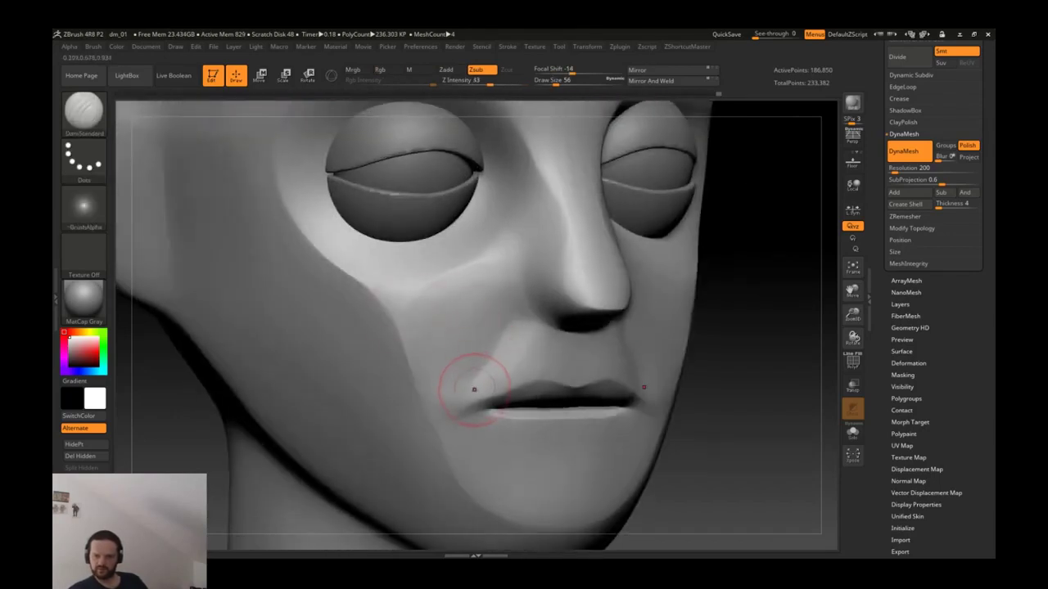
key(b)
key(t)
key(d)
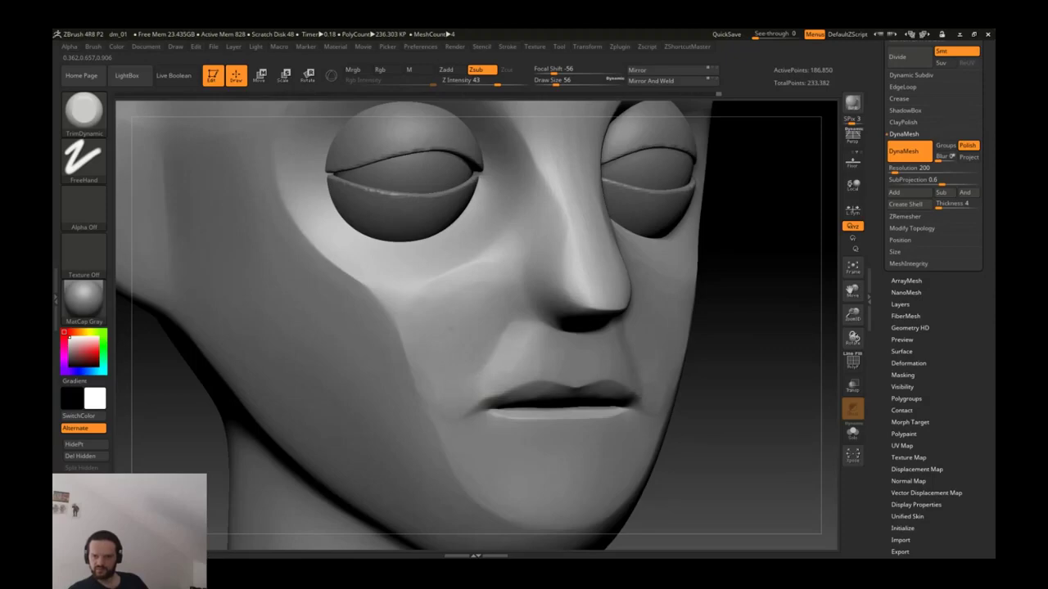
ctrl+right_drag(463, 317, 663, 370)
mouse_move(573, 360)
shift+right_down()
mouse_move(462, 354)
mouse_move(502, 383)
shift+right_up()
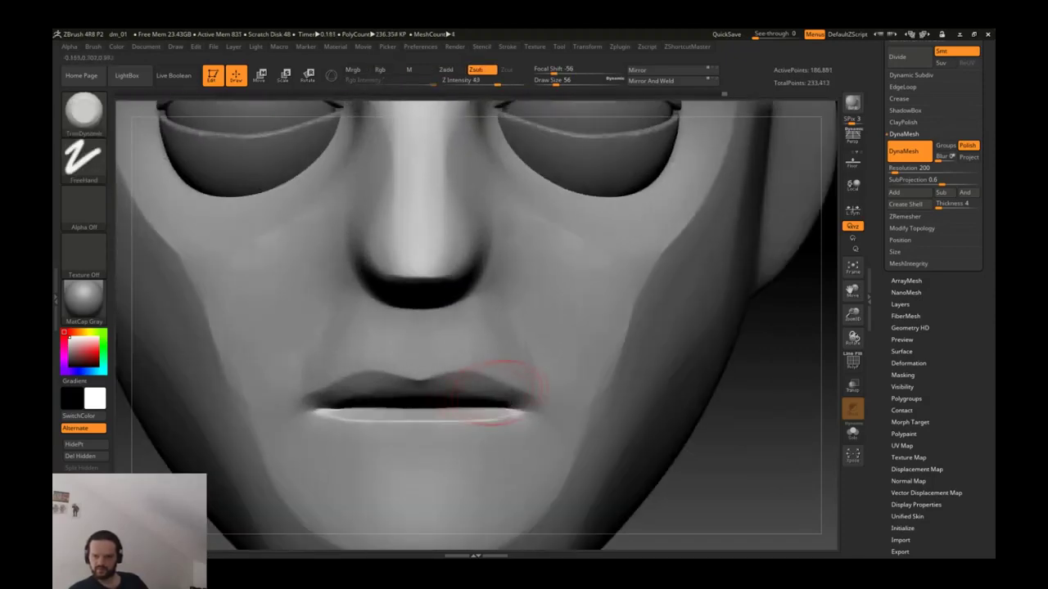
Step: Refine the upper lip's cupid's bow and the mouth opening with the Move brush at draw size 20
key(b)
key(m)
key(v)
drag(524, 386, 517, 382)
drag(421, 378, 421, 389)
drag(491, 385, 488, 393)
drag(420, 378, 421, 386)
drag(425, 426, 426, 419)
drag(419, 377, 419, 382)
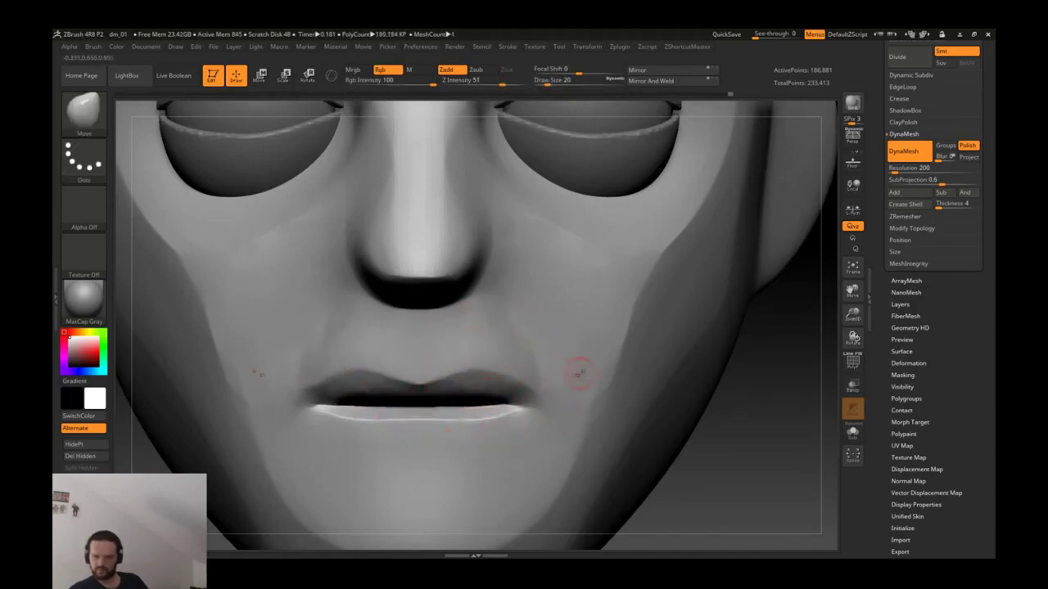
ctrl+right_drag(571, 374, 690, 420)
ctrl+right_drag(535, 398, 462, 415)
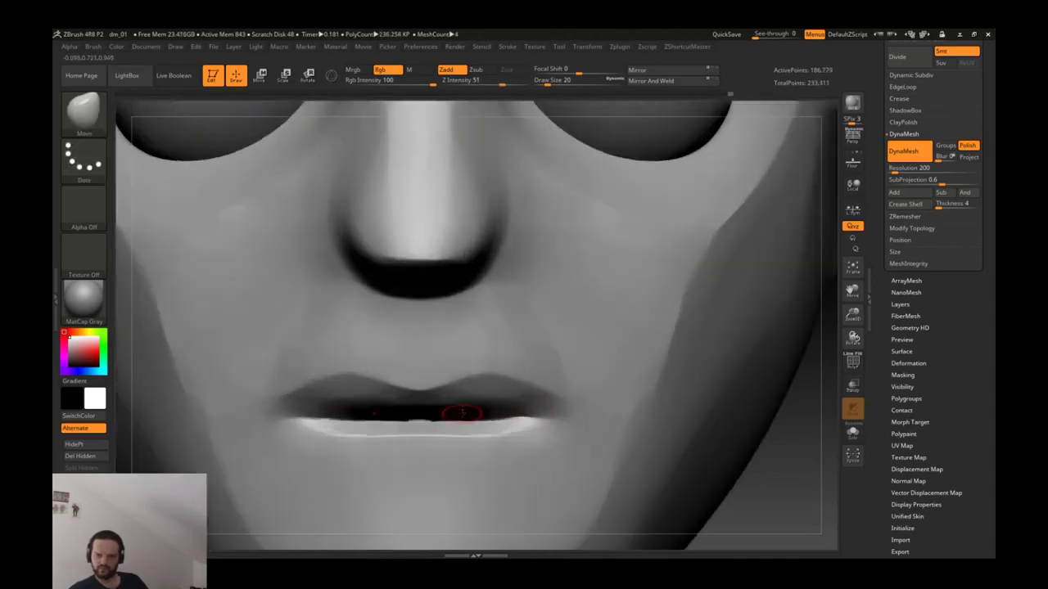
Step: Carve the lower lip's outline from corner to corner with the DamStandard brush at draw size 20
key(b)
key(d)
key(s)
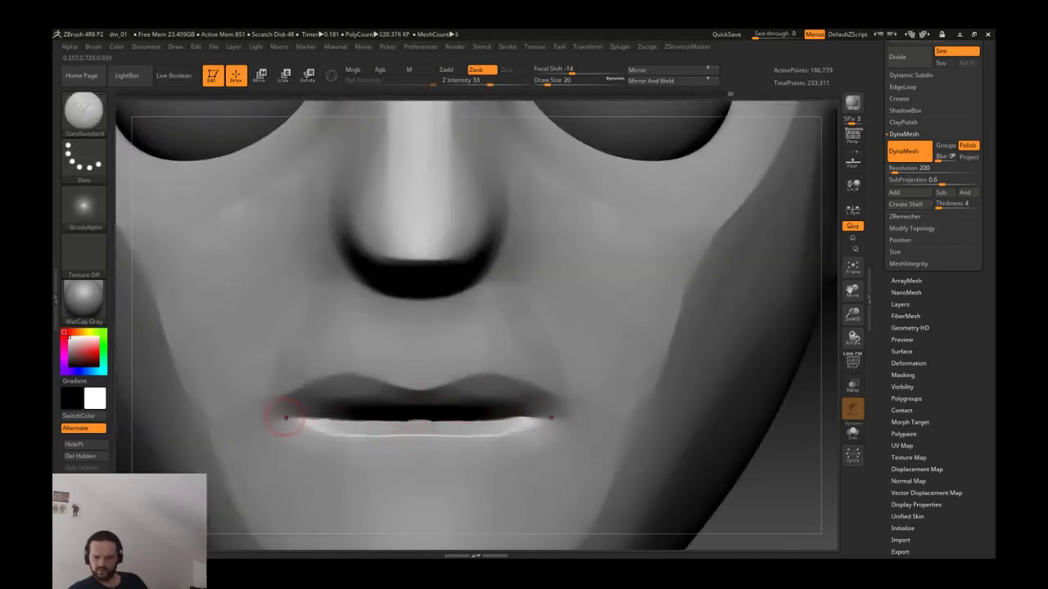
drag(298, 433, 375, 434)
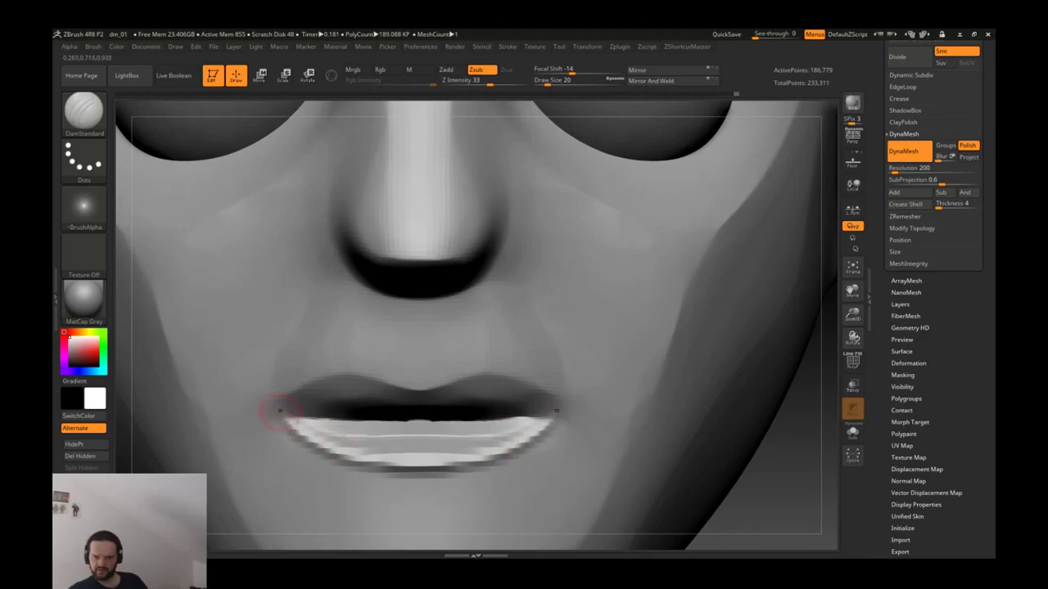
Step: Fill the lower lip's volume with the ClayTubes brush at draw size 68, smooth it and remesh the head
key(bracketright)
key(bracketright)
key(bracketright)
key(bracketright)
key(b)
key(c)
key(t)
key(ctrl+z)
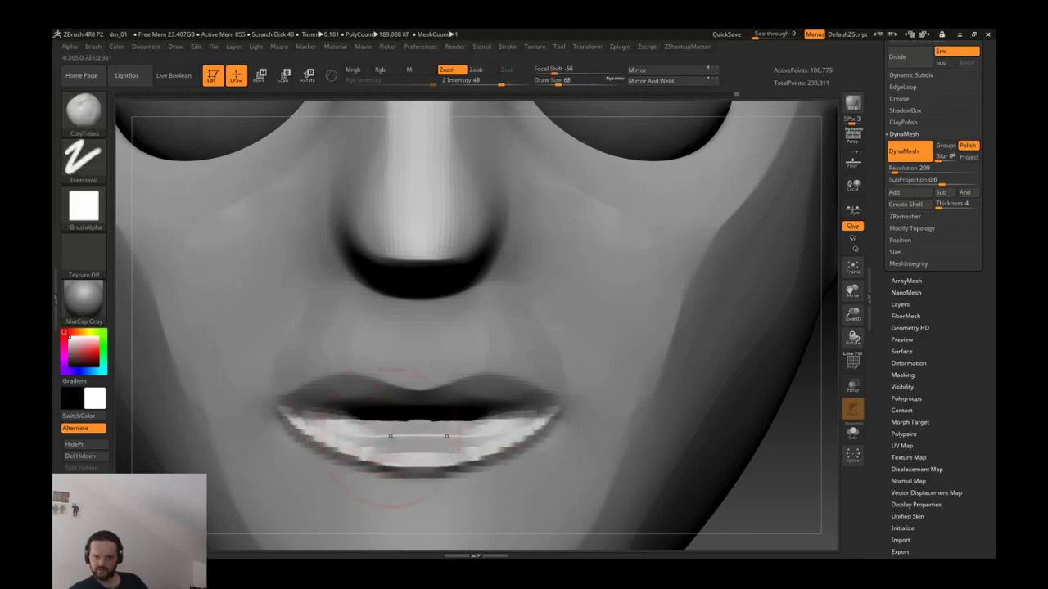
key(ctrl+z)
key(ctrl+z)
key(ctrl+z)
key(f)
Step: Extend the lower lip toward the mouth corners with the ClayTubes brush at draw size 68
key(b)
key(d)
key(s)
scroll(292, 401, up, 5)
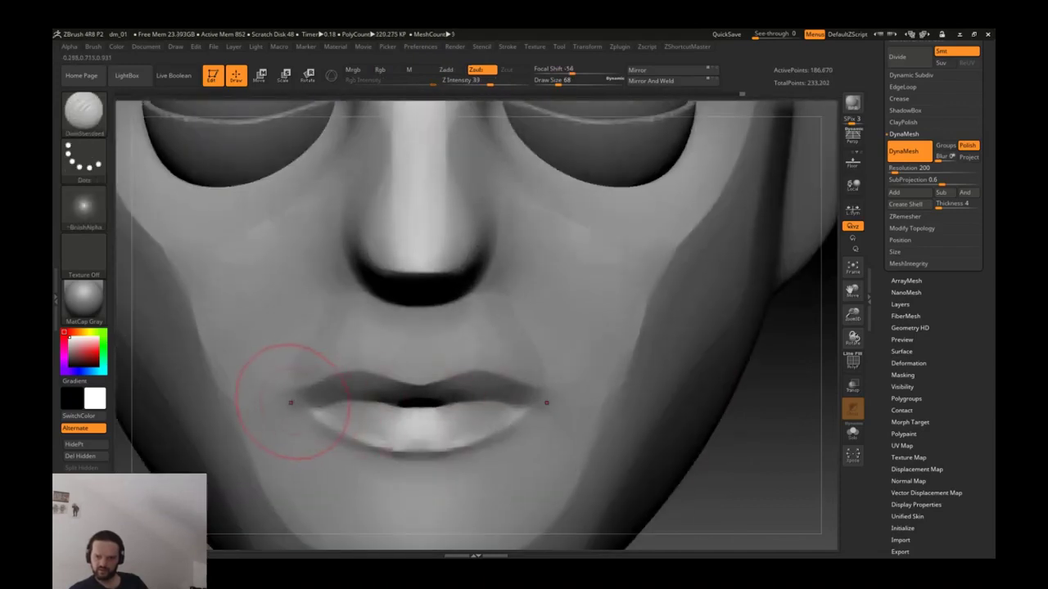
key(ctrl+z)
key(ctrl+z)
key(b)
key(c)
key(t)
drag(327, 402, 413, 421)
key(ctrl+z)
key(f)
drag(480, 432, 471, 402)
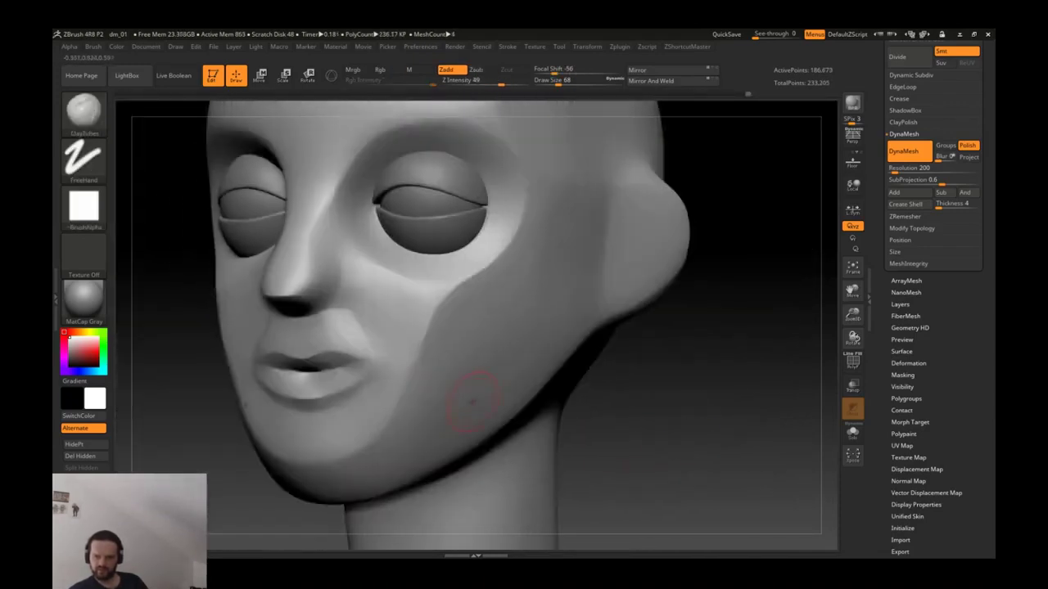
Step: Build up the area from the mouth corners down toward the chin with the ClayTubes brush at draw size 68, and smooth it
scroll(415, 370, up, 3)
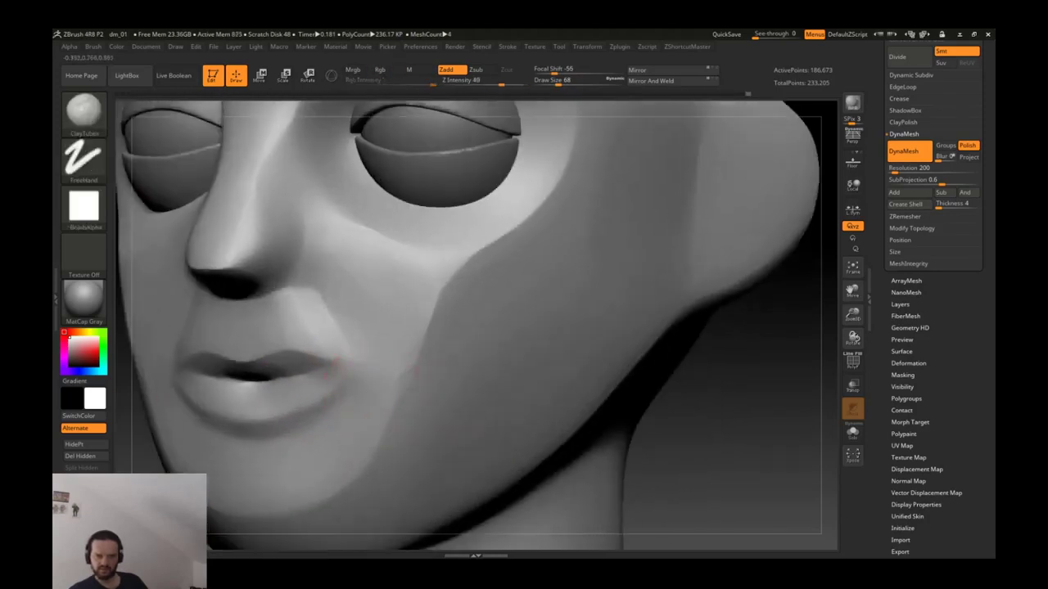
drag(413, 368, 386, 362)
key(b)
key(d)
key(s)
mouse_move(405, 426)
mouse_down()
mouse_move(379, 386)
mouse_move(401, 413)
mouse_move(442, 432)
mouse_move(454, 364)
mouse_move(401, 393)
mouse_move(405, 426)
mouse_move(413, 397)
mouse_move(430, 438)
mouse_up()
key(b)
key(c)
key(t)
key(shift)
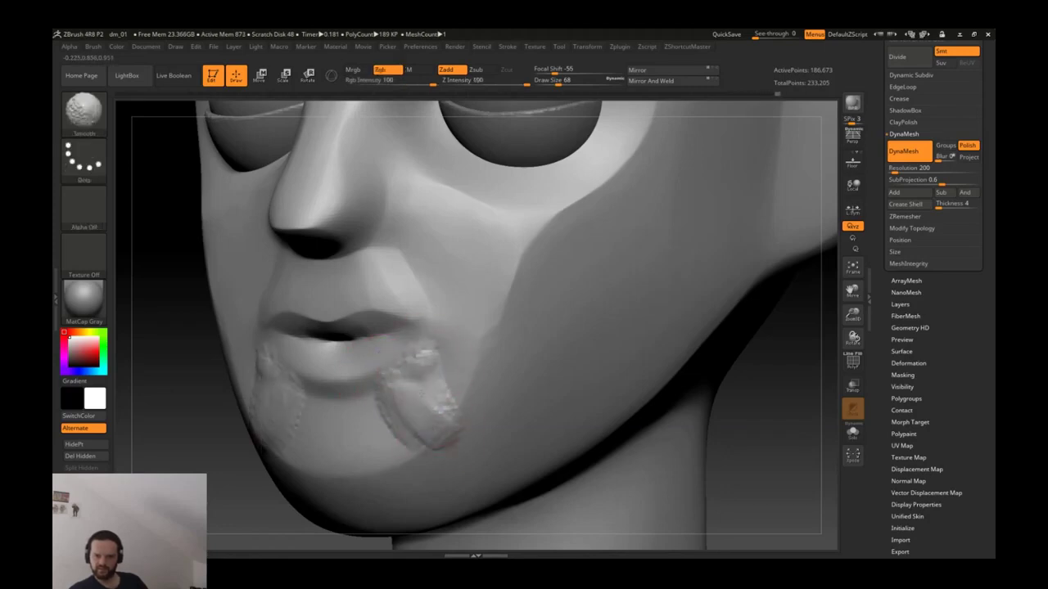
shift+drag(468, 363, 678, 437)
mouse_move(487, 384)
shift+mouse_down()
mouse_move(524, 393)
mouse_move(623, 368)
shift+mouse_up()
Step: Carve the line between the lips out to the mouth corners with the DamStandard brush at draw size 27
key(b)
key(d)
key(s)
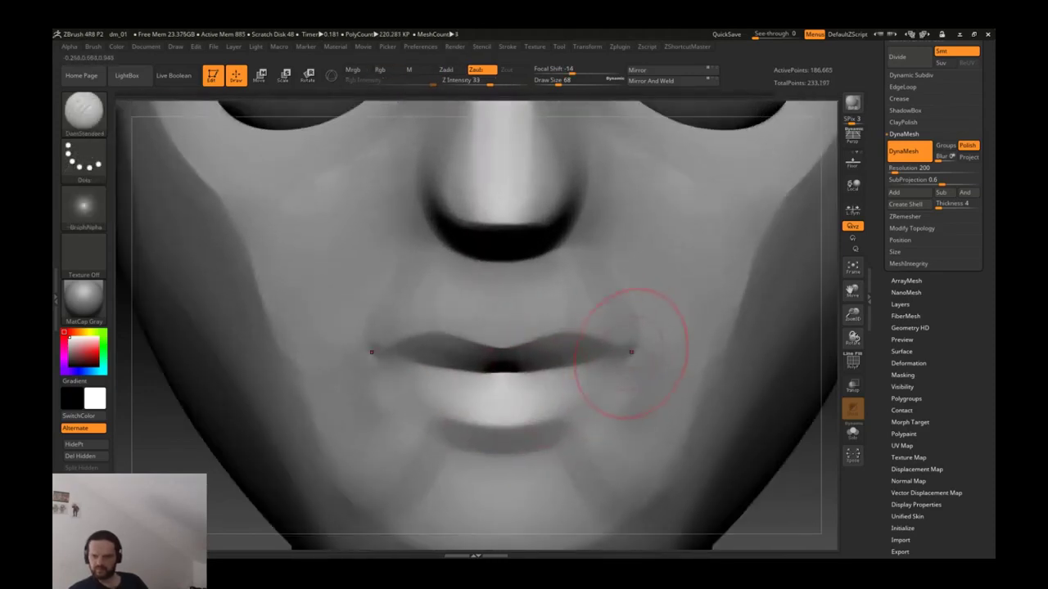
mouse_move(613, 344)
mouse_down()
mouse_move(585, 358)
mouse_move(620, 362)
mouse_up()
mouse_move(695, 332)
shift+mouse_down()
mouse_move(627, 332)
mouse_move(619, 355)
shift+mouse_up()
key(bracketleft)
key(bracketleft)
key(bracketleft)
key(bracketleft)
drag(484, 374, 644, 347)
mouse_move(559, 360)
shift+mouse_down()
mouse_move(509, 369)
mouse_move(612, 350)
shift+mouse_up()
drag(501, 352, 603, 355)
mouse_move(603, 356)
alt+right_down()
mouse_move(527, 355)
mouse_move(590, 362)
alt+right_up()
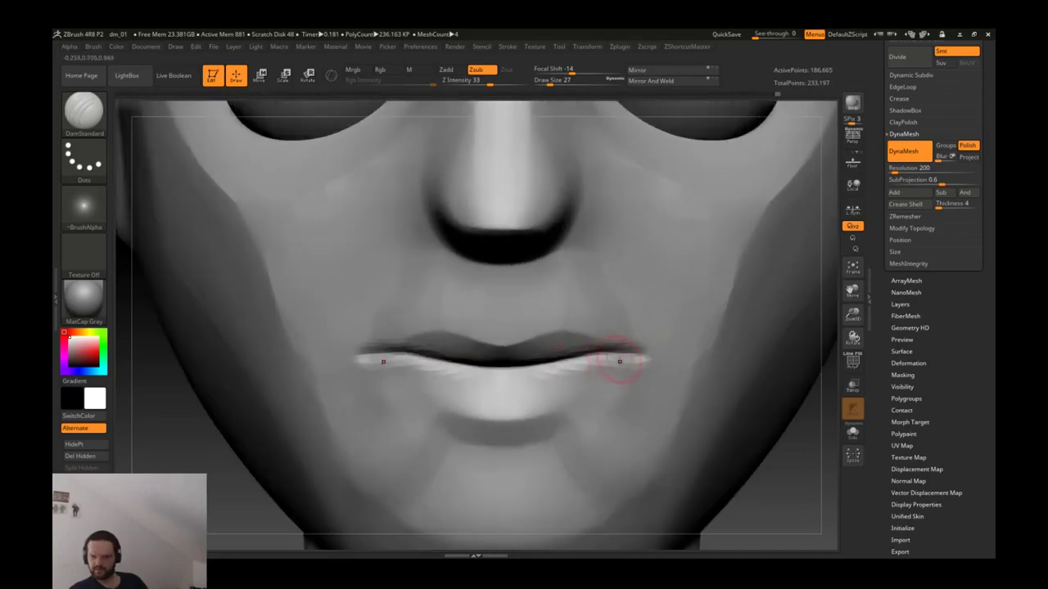
Step: Redefine the lower edge of the lower lip with the DamStandard brush at draw size 27
drag(641, 361, 641, 384)
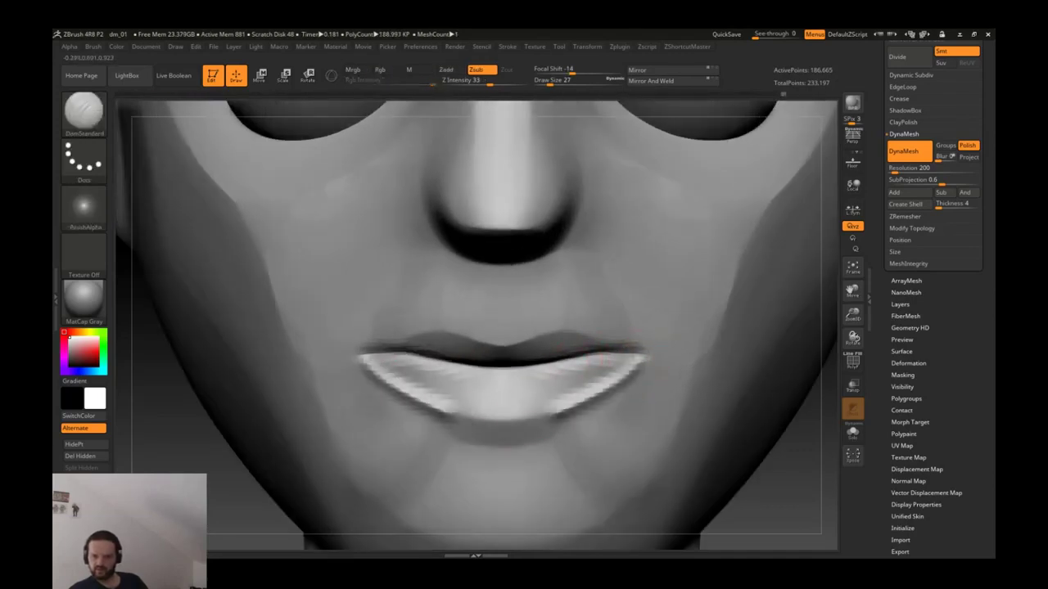
key(ctrl+z)
key(ctrl+shift+z)
key(ctrl+z)
key(ctrl+shift+z)
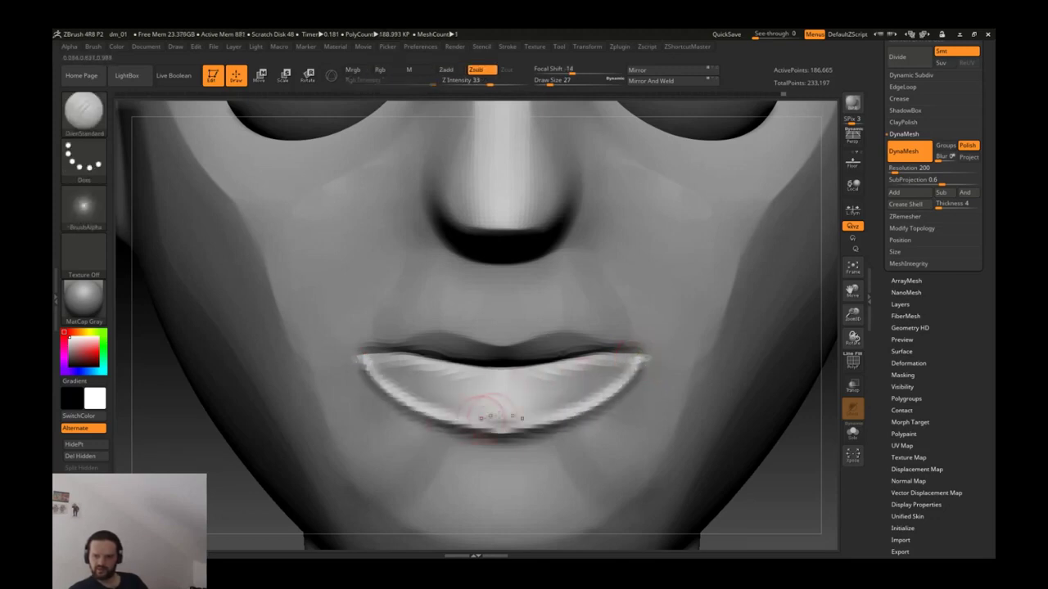
key(ctrl+z)
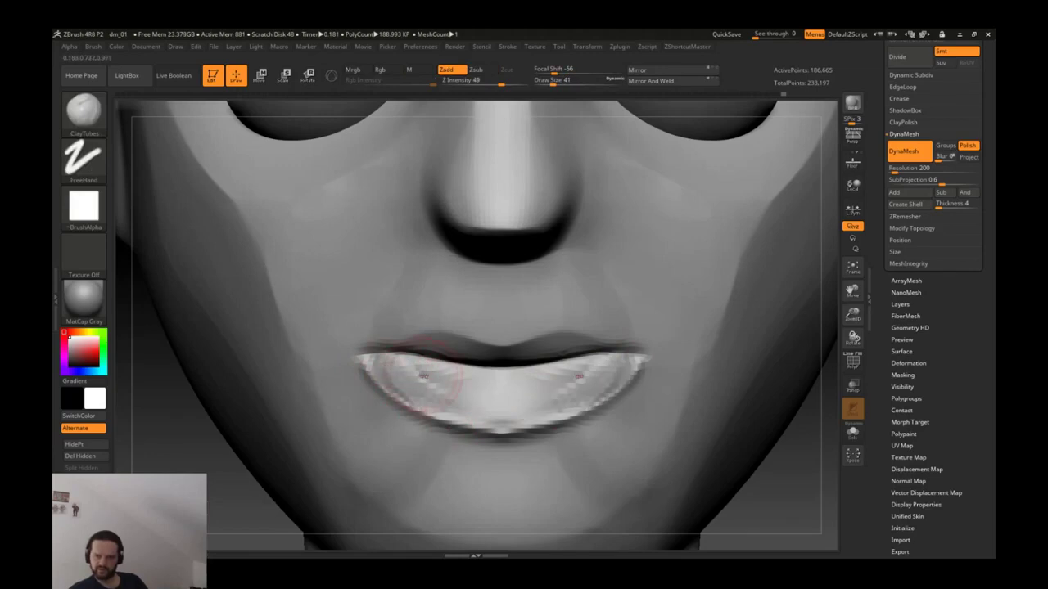
Step: Fill the inside of the lower lip with the ClayTubes brush at draw size 41, and smooth it
key(ctrl+z)
key(ctrl+z)
key(ctrl+z)
key(ctrl+z)
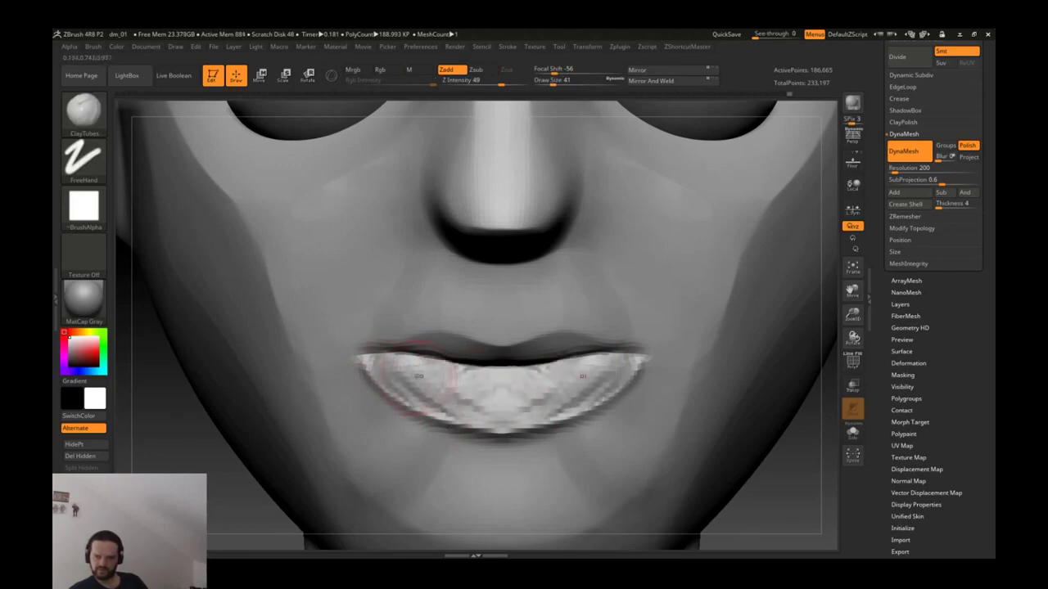
key(ctrl+z)
key(ctrl+z)
key(ctrl+z)
key(ctrl+z)
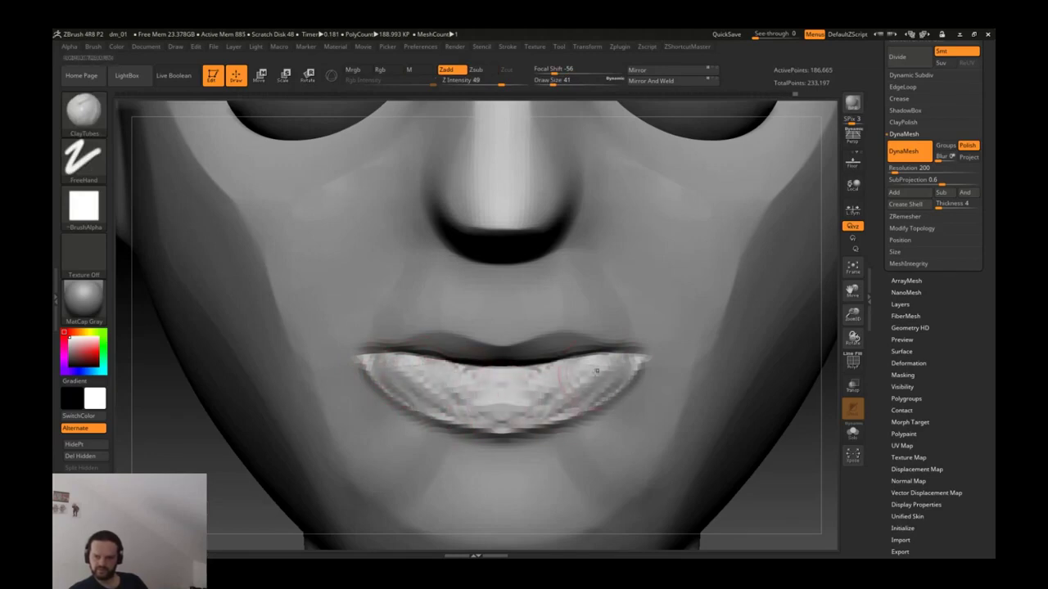
key(ctrl+z)
key(ctrl+z)
key(ctrl+z)
key(ctrl+z)
Step: Pull the mouth corner back in the profile view with the Move brush at draw sizes 101 and 163
mouse_move(516, 351)
mouse_down()
mouse_move(410, 378)
mouse_move(450, 343)
mouse_up()
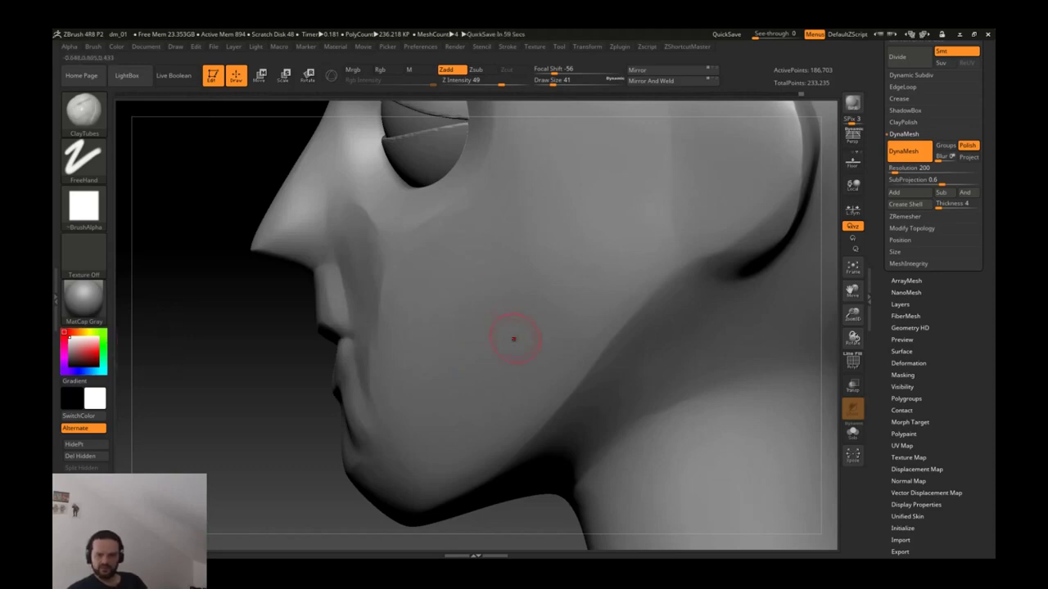
key(b)
key(m)
key(v)
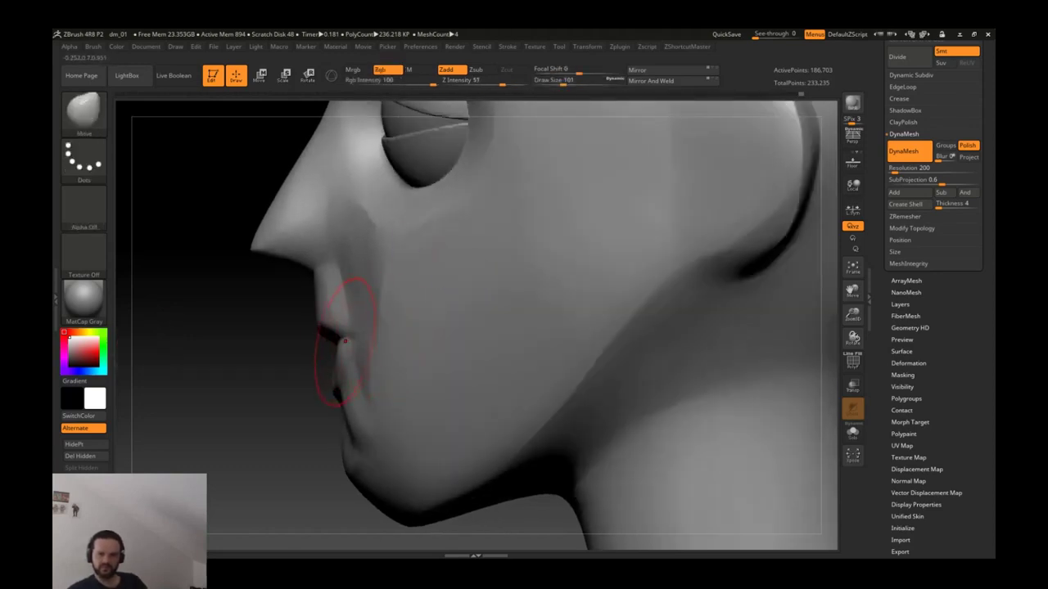
mouse_move(360, 270)
mouse_down()
mouse_move(352, 262)
mouse_move(370, 325)
mouse_up()
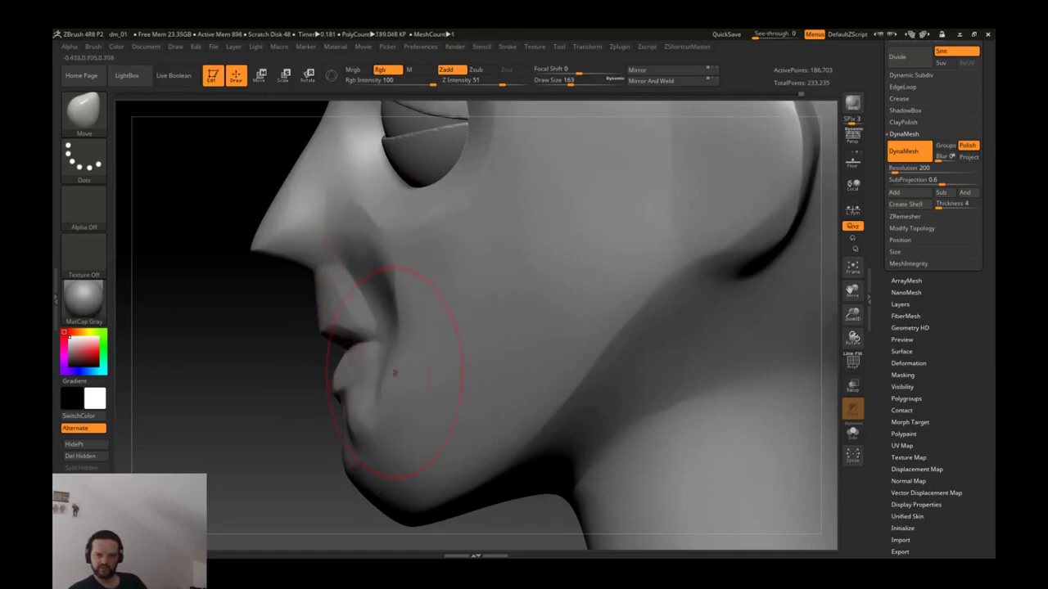
Step: Set the DynaMesh resolution to 152 and remesh the head
ctrl+drag(435, 331, 442, 328)
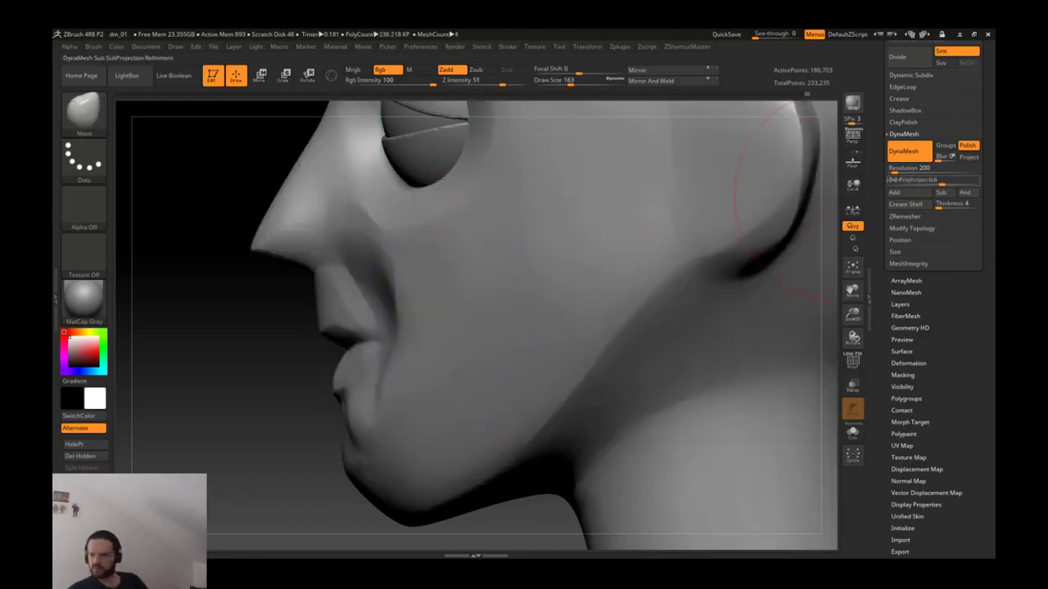
click(910, 167)
text(152)
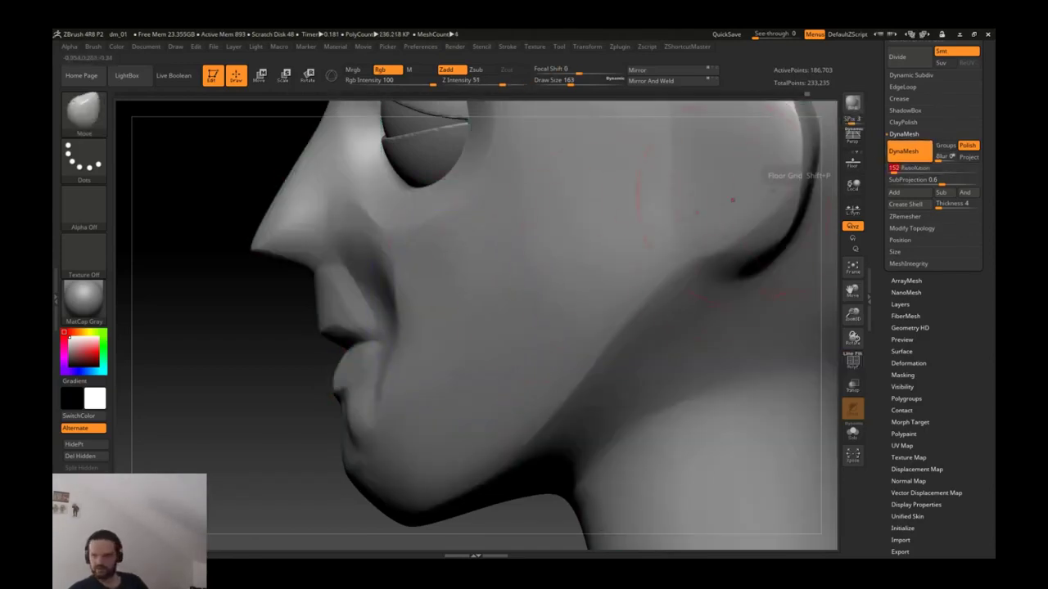
key(Return)
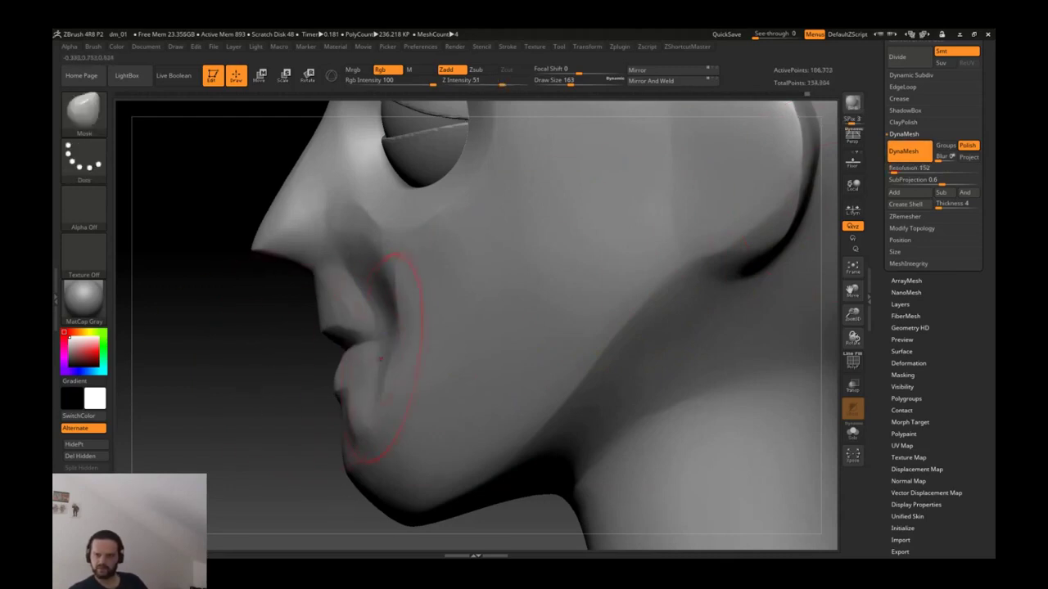
mouse_move(399, 311)
mouse_down()
mouse_move(491, 294)
mouse_move(647, 242)
mouse_up()
key(space)
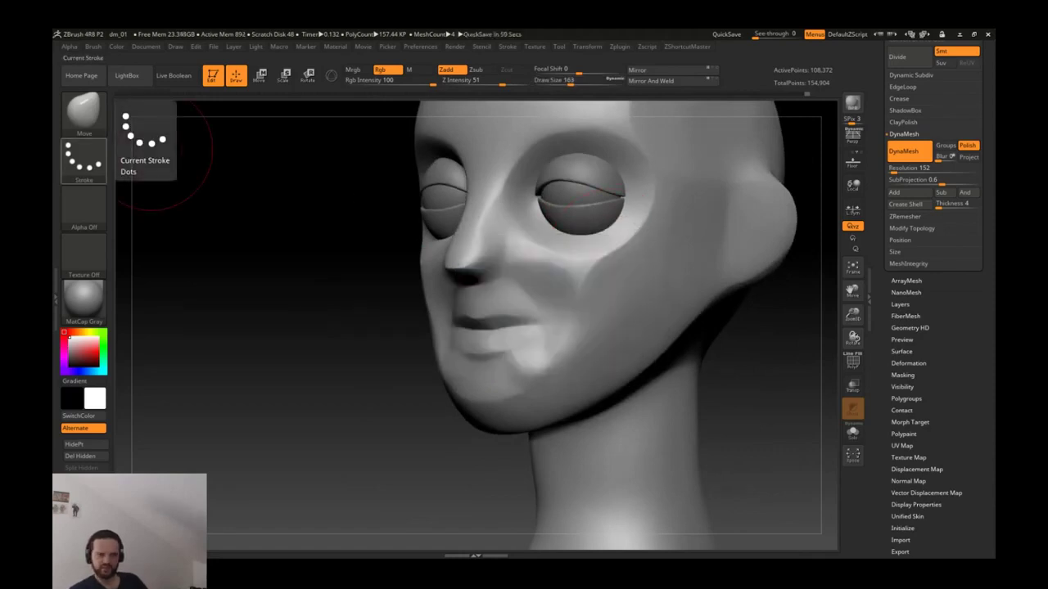
Step: Flatten the cheek and the area below the mouth corner with the TrimDynamic brush at draw size 163, and remesh the head
drag(515, 196, 573, 204)
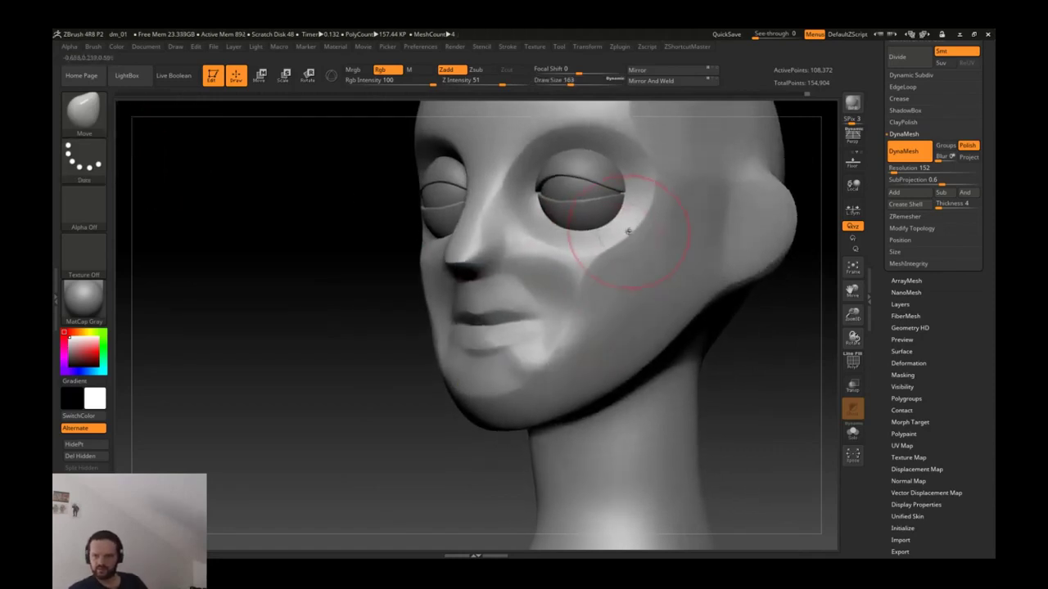
key(b)
key(t)
key(d)
mouse_move(603, 287)
mouse_down()
mouse_move(524, 270)
mouse_move(548, 344)
mouse_move(581, 327)
mouse_move(602, 344)
mouse_move(561, 364)
mouse_move(552, 344)
mouse_up()
ctrl+drag(319, 377, 319, 432)
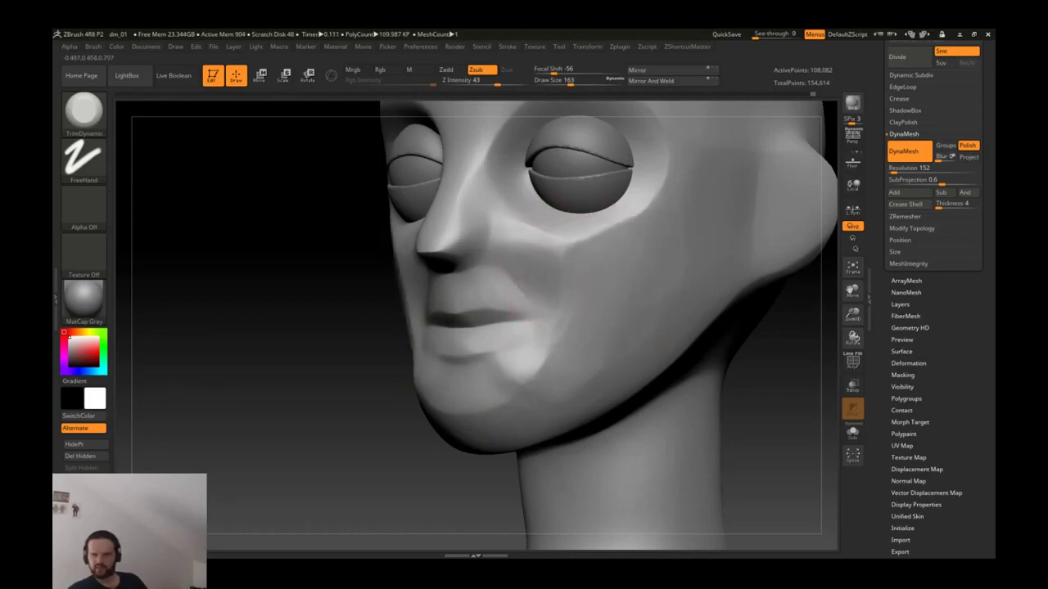
drag(542, 342, 534, 390)
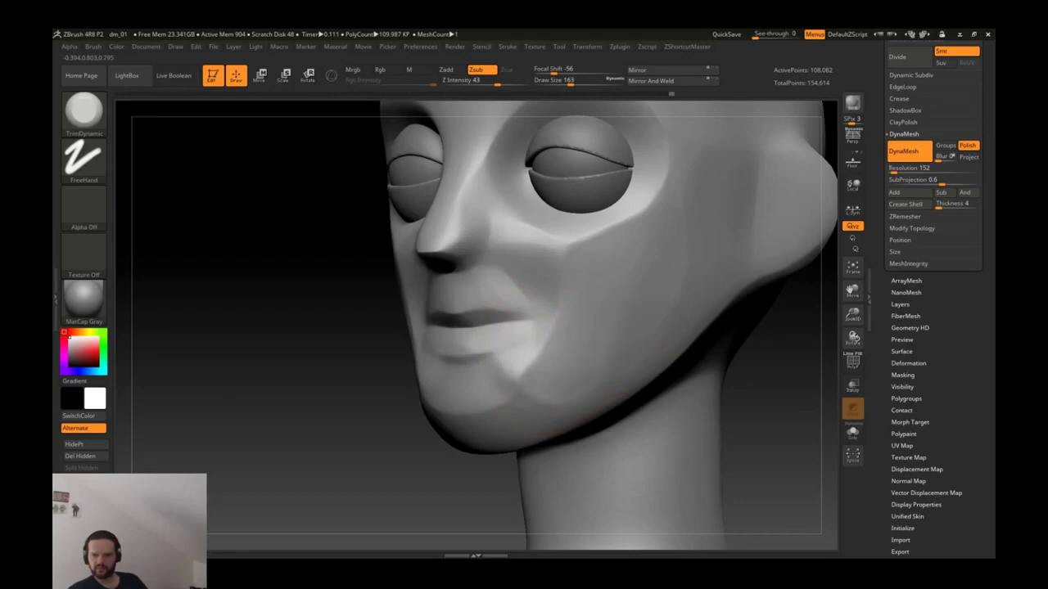
mouse_move(341, 422)
mouse_down()
mouse_move(508, 385)
mouse_move(622, 328)
mouse_up()
Step: Push in the profile between the lower lip and chin with the Move brush at draw size 234
mouse_move(631, 281)
mouse_down()
mouse_move(666, 289)
mouse_move(556, 295)
mouse_move(422, 267)
mouse_up()
key(b)
key(m)
key(v)
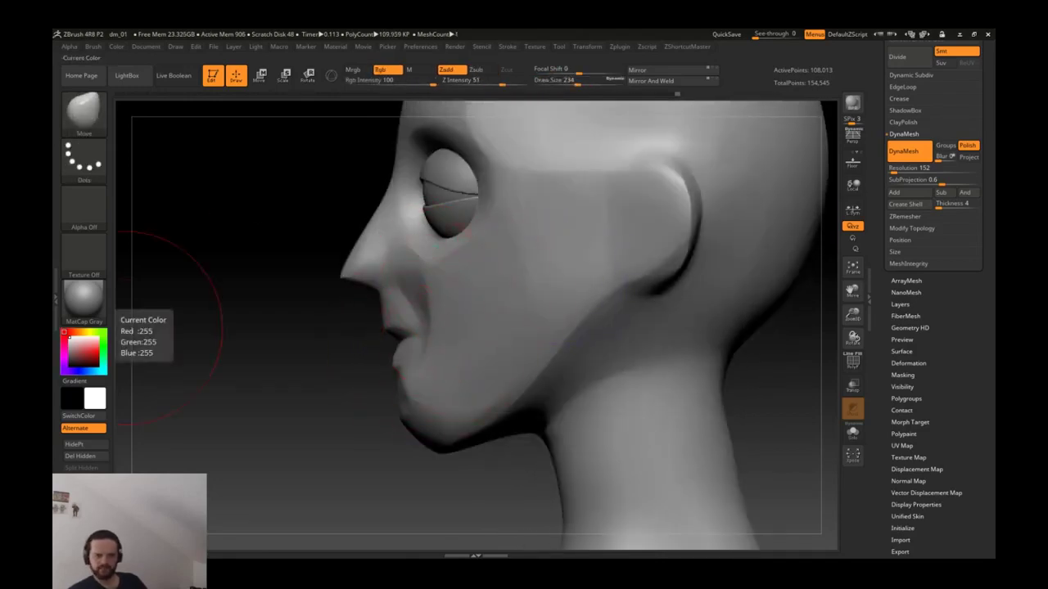
ctrl+right_drag(432, 388, 371, 420)
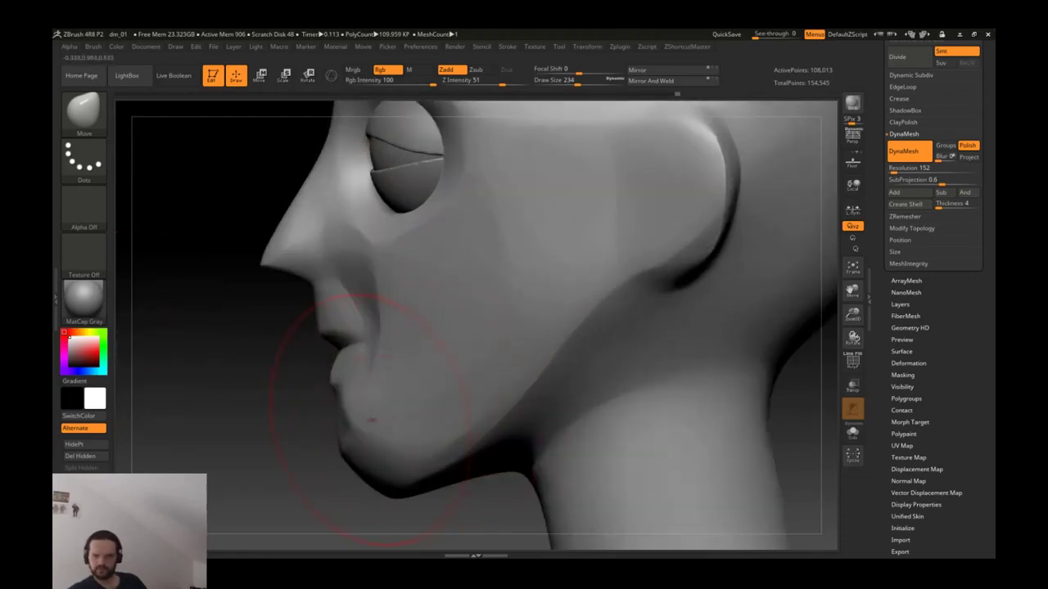
drag(348, 413, 360, 413)
Step: Reshape the profile of the nose and upper lip with the Move brush at draw sizes 167 and 112
mouse_move(363, 339)
ctrl+right_down()
mouse_move(368, 360)
mouse_move(385, 317)
ctrl+right_up()
key(s)
drag(385, 317, 372, 317)
drag(258, 252, 241, 260)
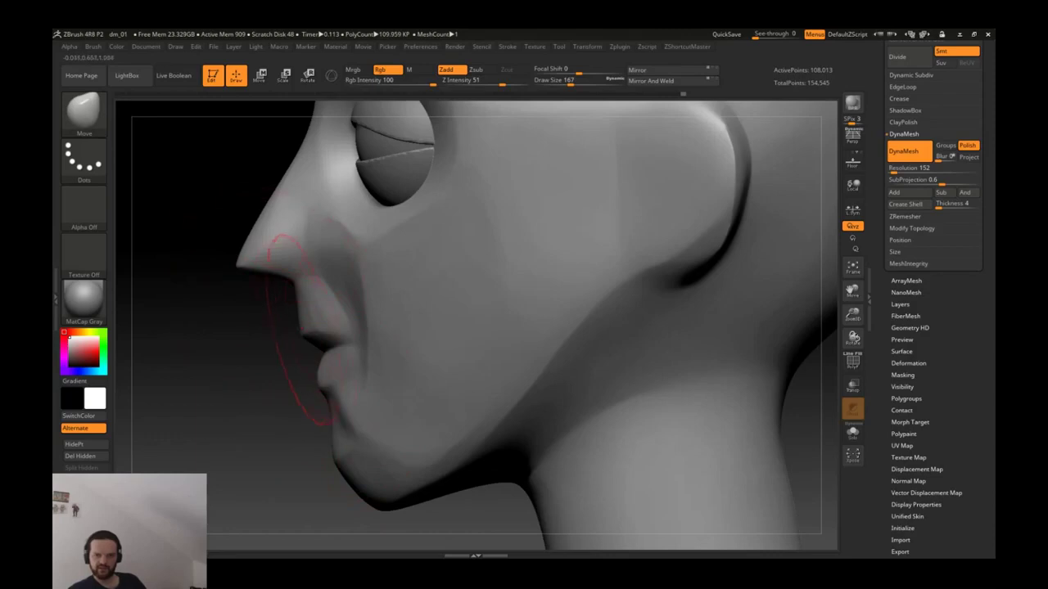
mouse_move(294, 319)
right_down()
mouse_move(569, 315)
mouse_move(503, 304)
mouse_move(409, 351)
right_up()
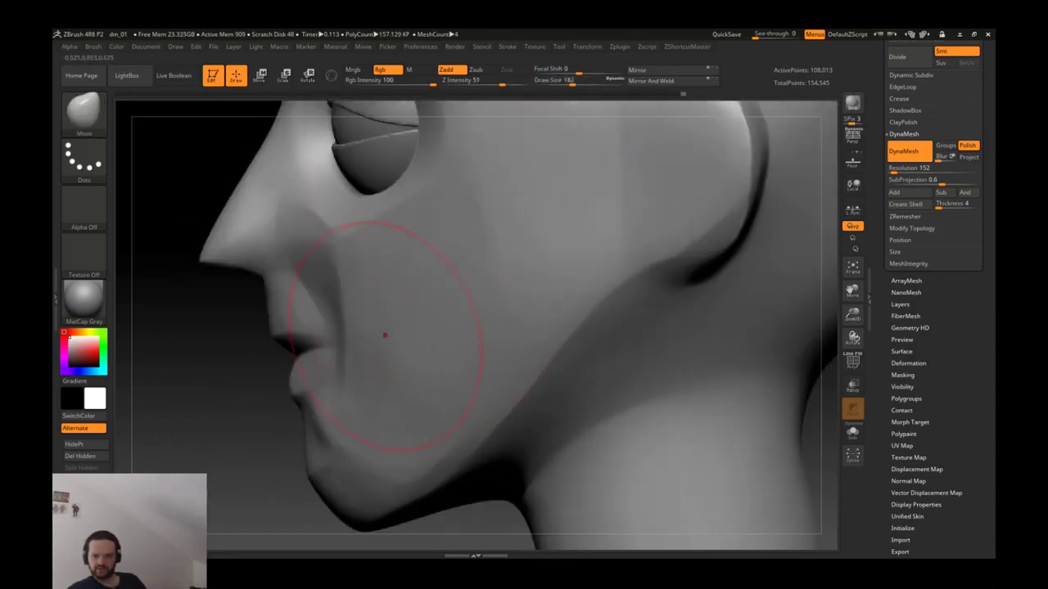
mouse_move(329, 331)
shift+mouse_down()
mouse_move(239, 264)
mouse_move(260, 319)
shift+mouse_up()
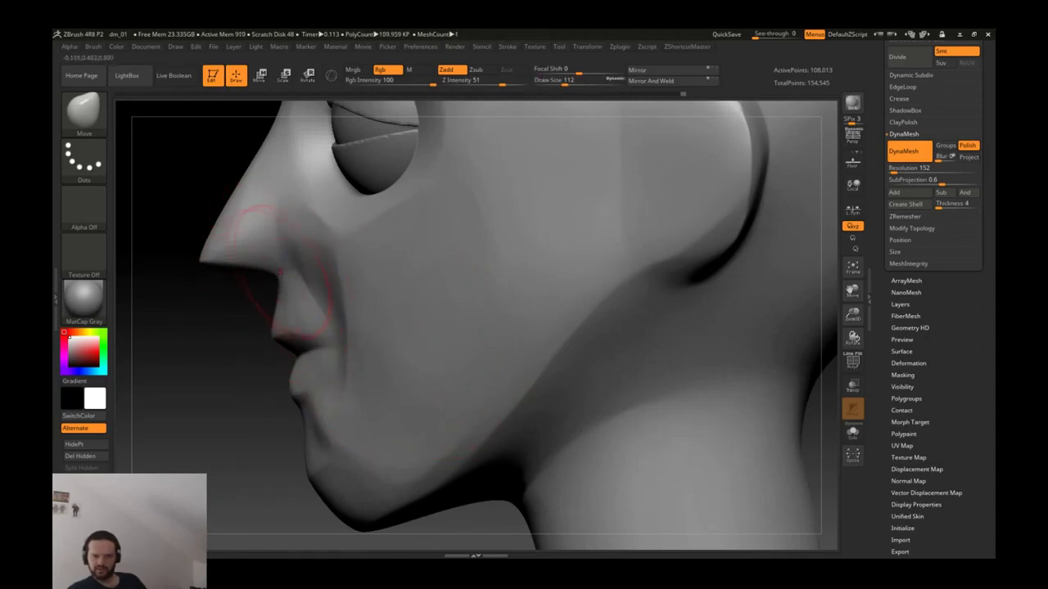
Step: Carve the line between the lips out to the mouth corners with the DamStandard brush at draw size 112
key(space)
right_drag(328, 374, 458, 366)
key(f)
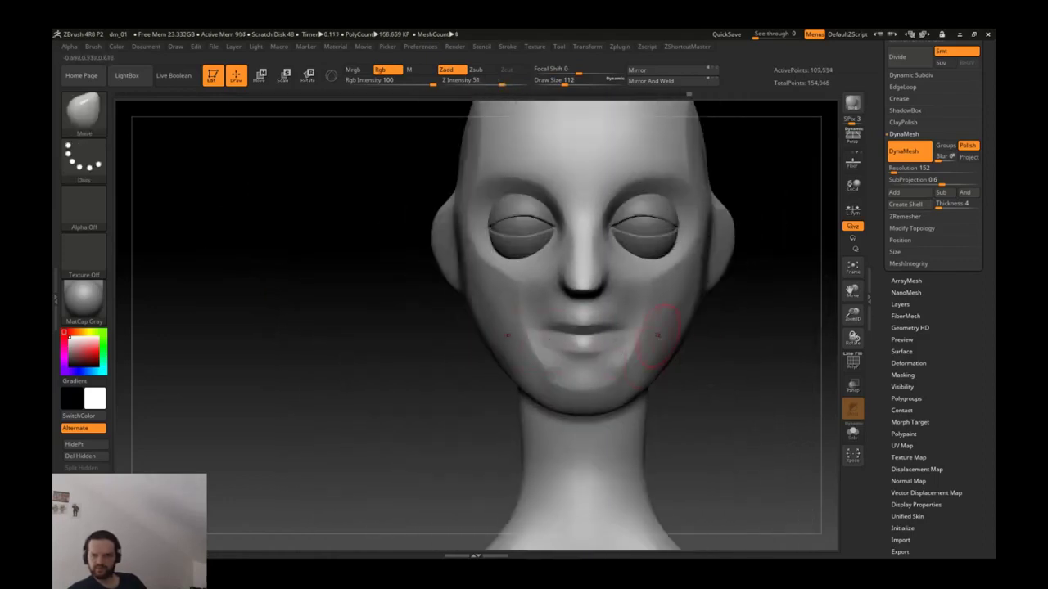
alt+right_drag(712, 368, 671, 340)
alt+right_drag(775, 176, 761, 237)
key(b)
key(d)
key(s)
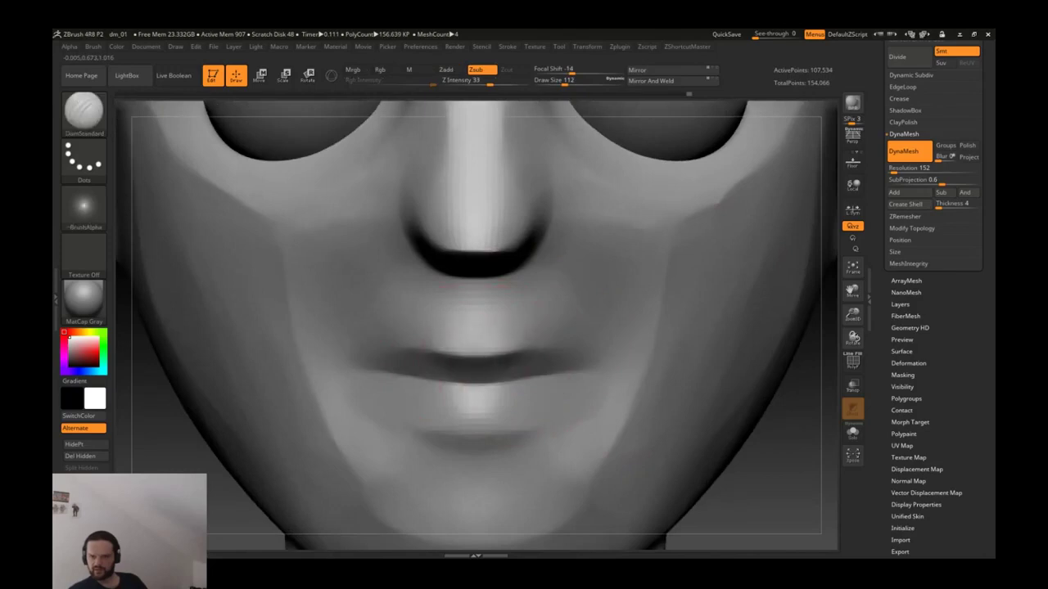
drag(491, 359, 632, 342)
drag(483, 360, 644, 370)
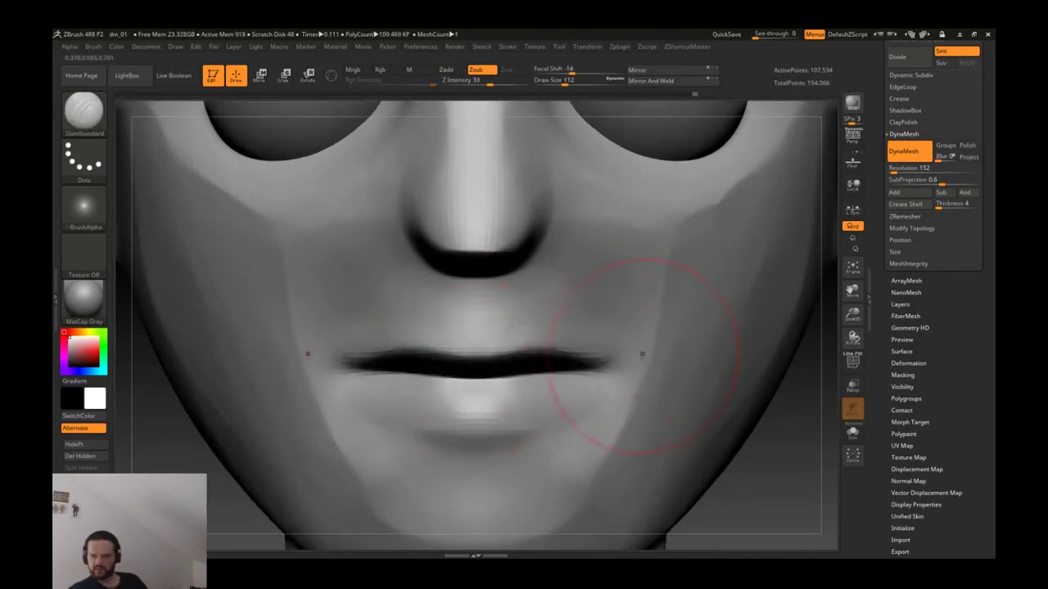
Step: Deepen the crease under the lower lip with the DamStandard brush and undo the last unwanted strokes
key(ctrl+z)
key(ctrl+shift+z)
key(ctrl+z)
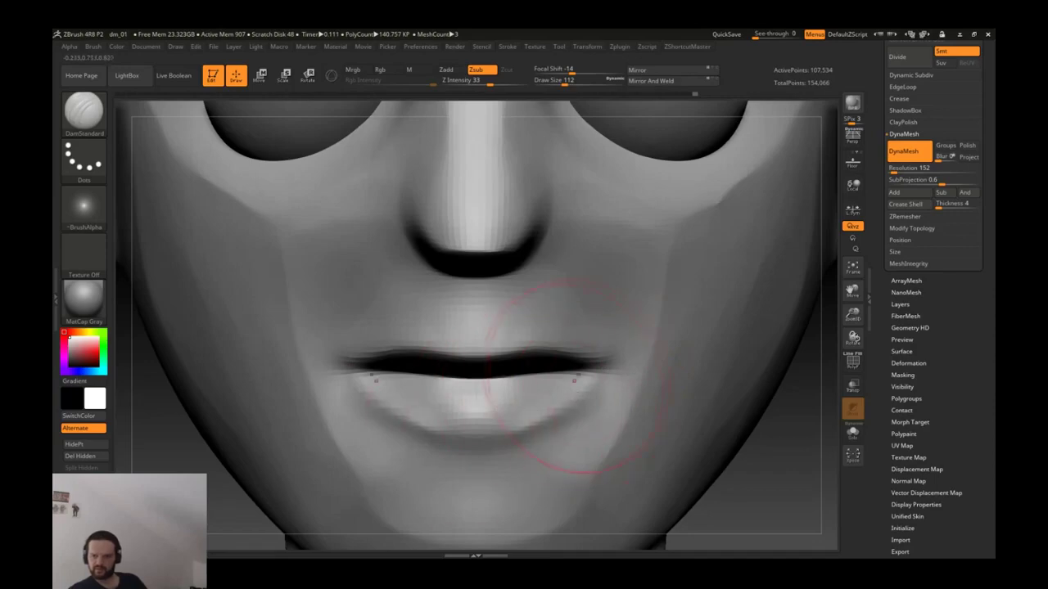
key(f)
mouse_move(479, 368)
mouse_down()
mouse_move(374, 362)
mouse_move(351, 385)
mouse_move(466, 377)
mouse_up()
key(ctrl+z)
key(ctrl+z)
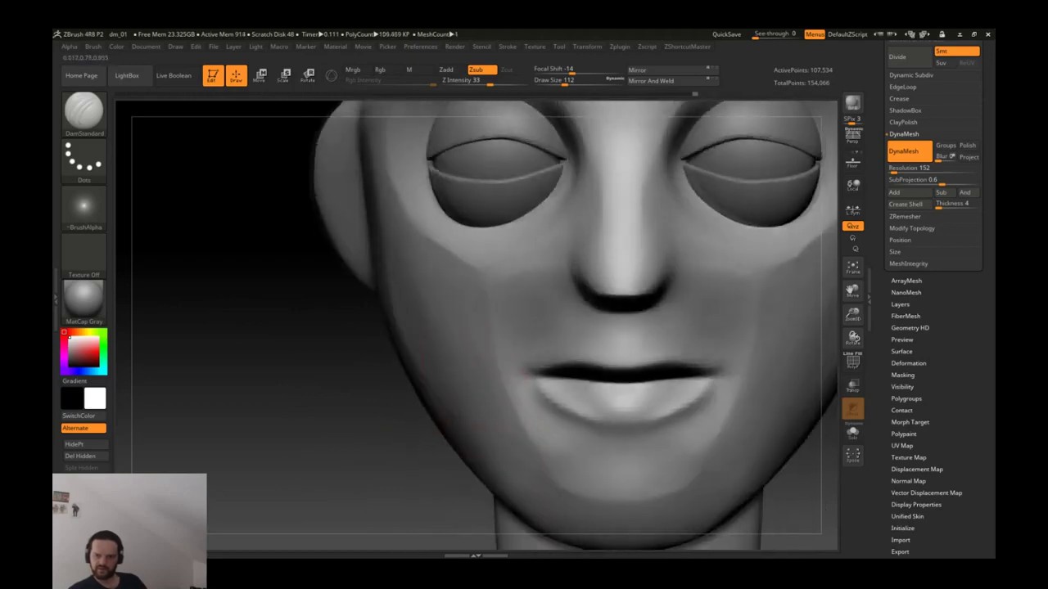
Step: Try working the lips with the Clay brush at draw size 101 and remeshing the head at DynaMesh resolution 152
key(b)
key(c)
key(l)
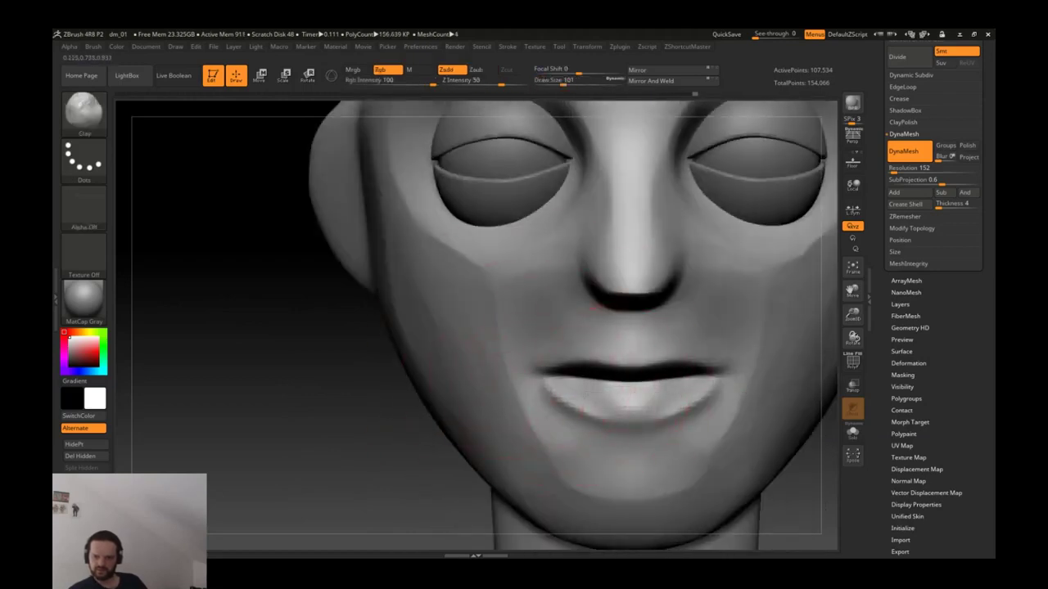
key(ctrl+z)
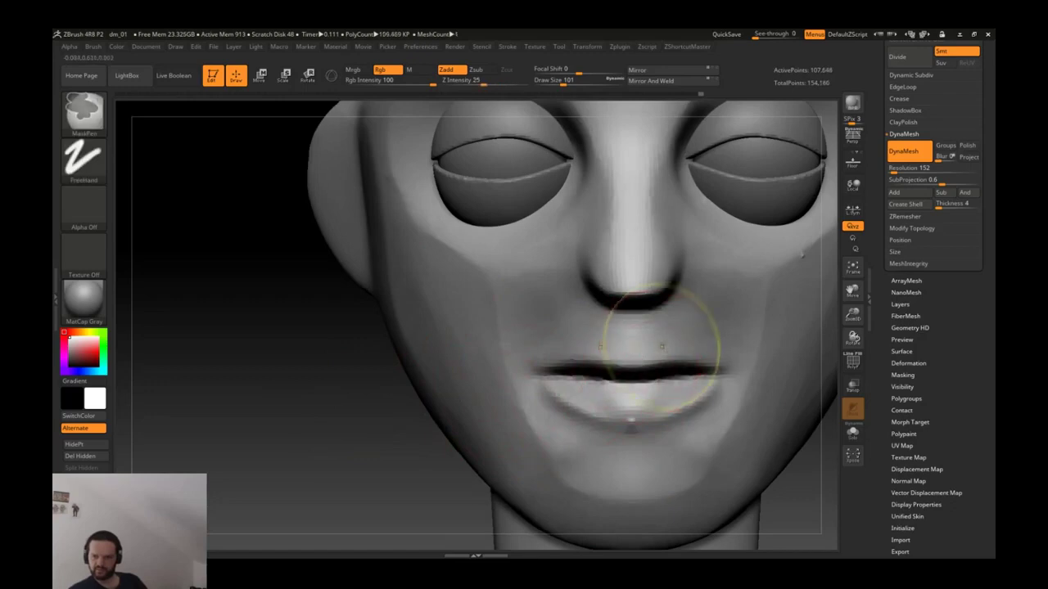
ctrl+drag(393, 376, 393, 420)
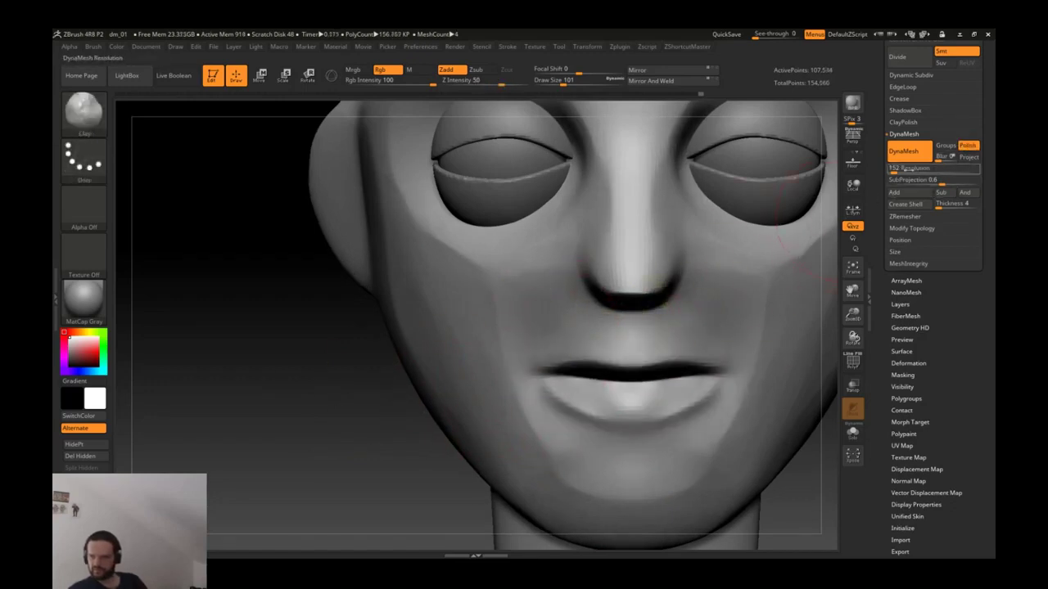
Step: Set the DynaMesh resolution to 592, remesh the head and smooth the lower lip
click(904, 162)
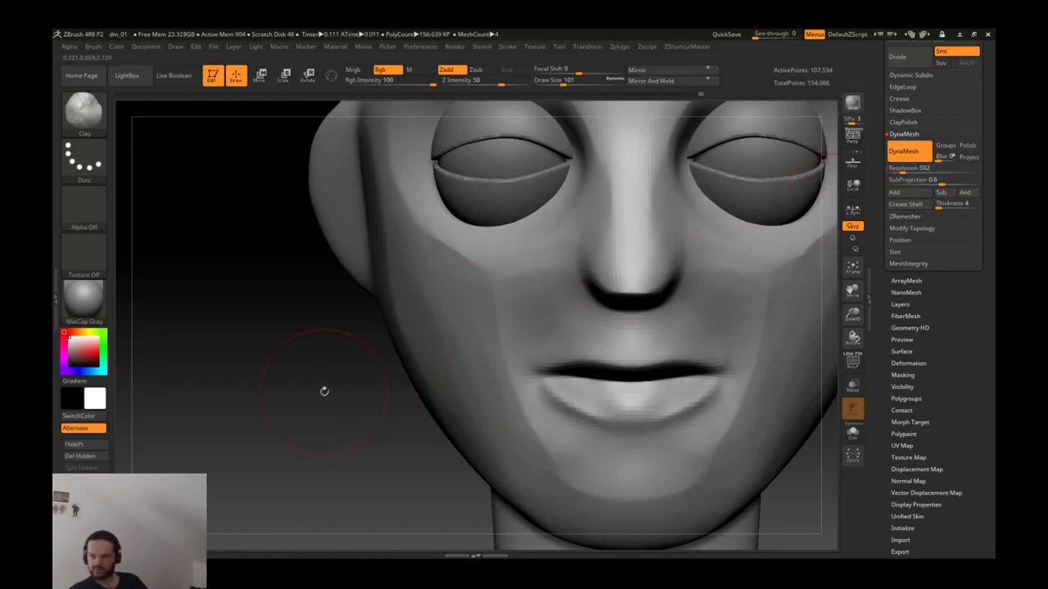
key(b)
ctrl+right_drag(631, 330, 685, 286)
ctrl+right_drag(663, 323, 666, 401)
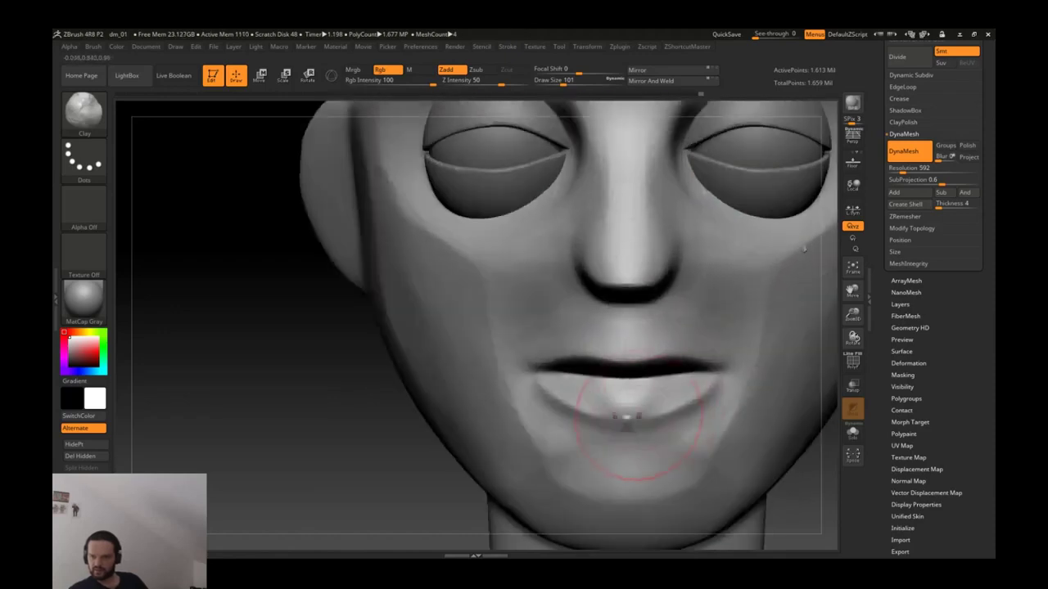
key(shift)
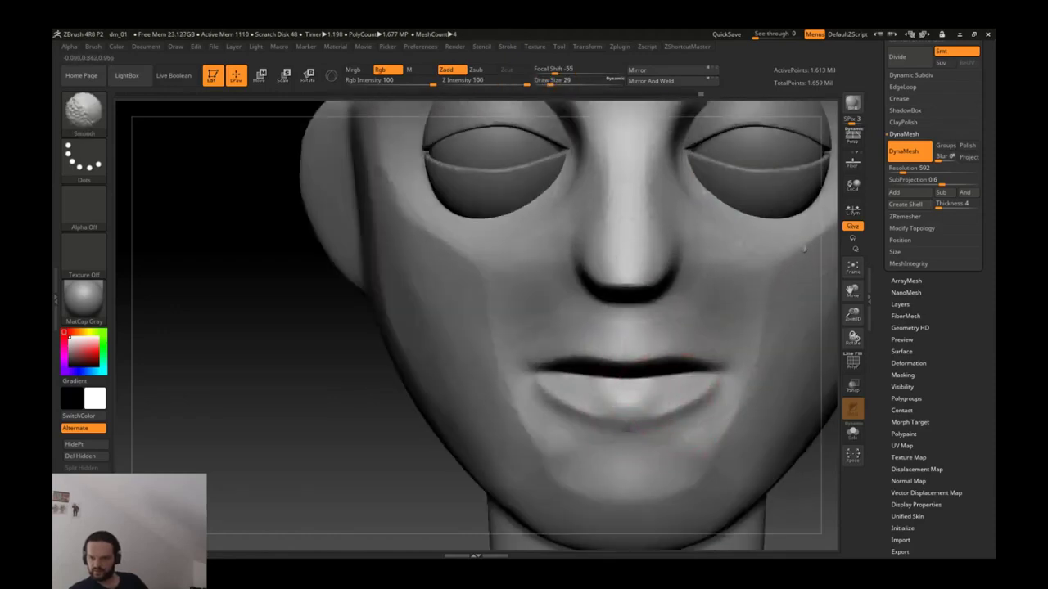
Step: Trim the lower lip with TrimDynamic and build up its two sides with ClayTubes at draw size 29
ctrl+right_drag(804, 248, 620, 417)
key(b)
key(t)
key(d)
drag(599, 410, 552, 402)
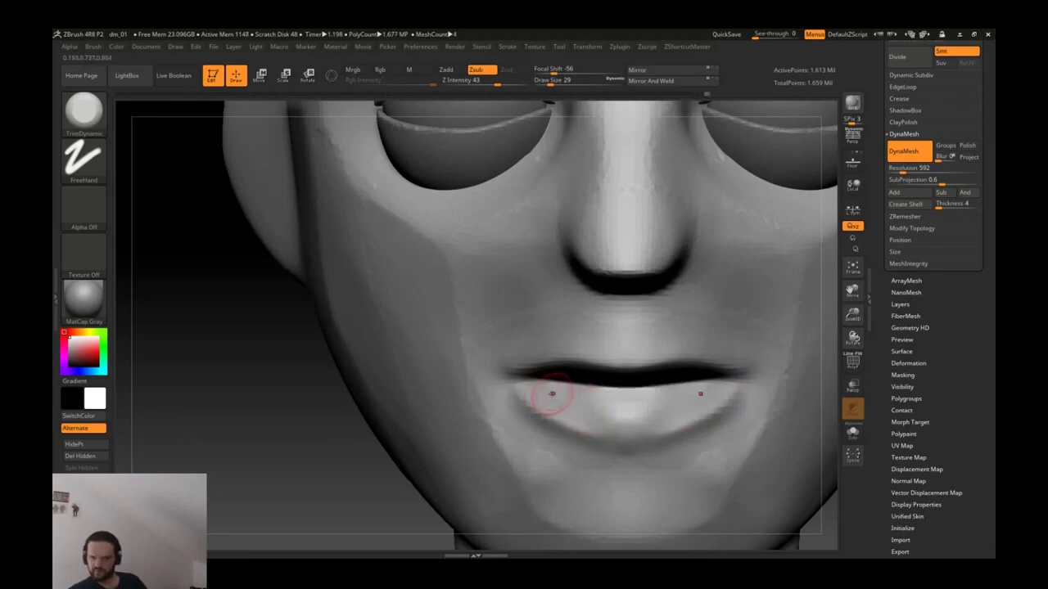
key(b)
key(c)
key(t)
mouse_move(540, 395)
mouse_down()
mouse_move(533, 381)
mouse_move(589, 416)
mouse_up()
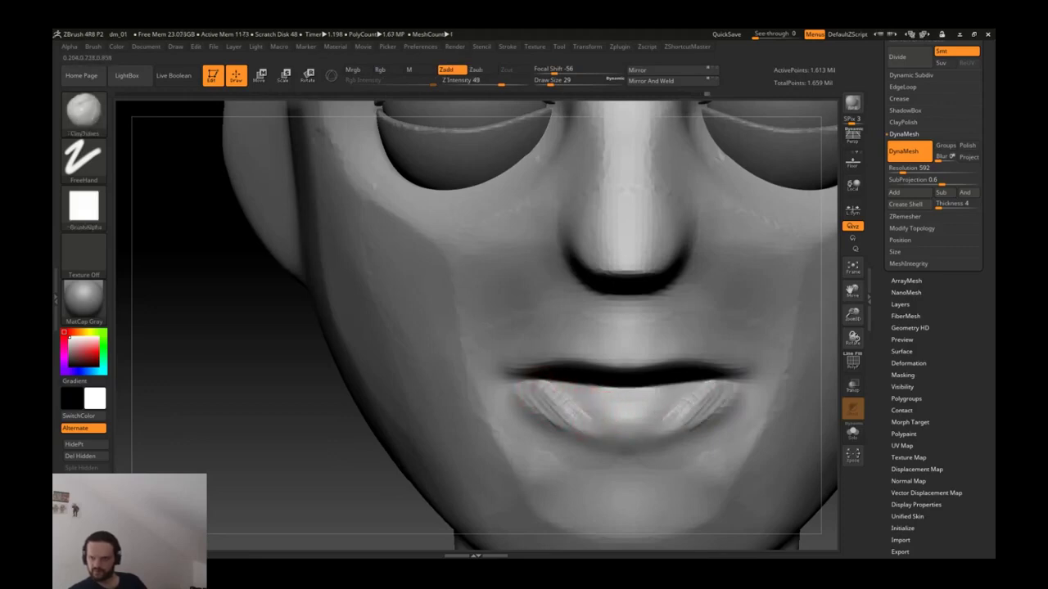
Step: Set the DynaMesh resolution to 200 and remesh the head
click(895, 167)
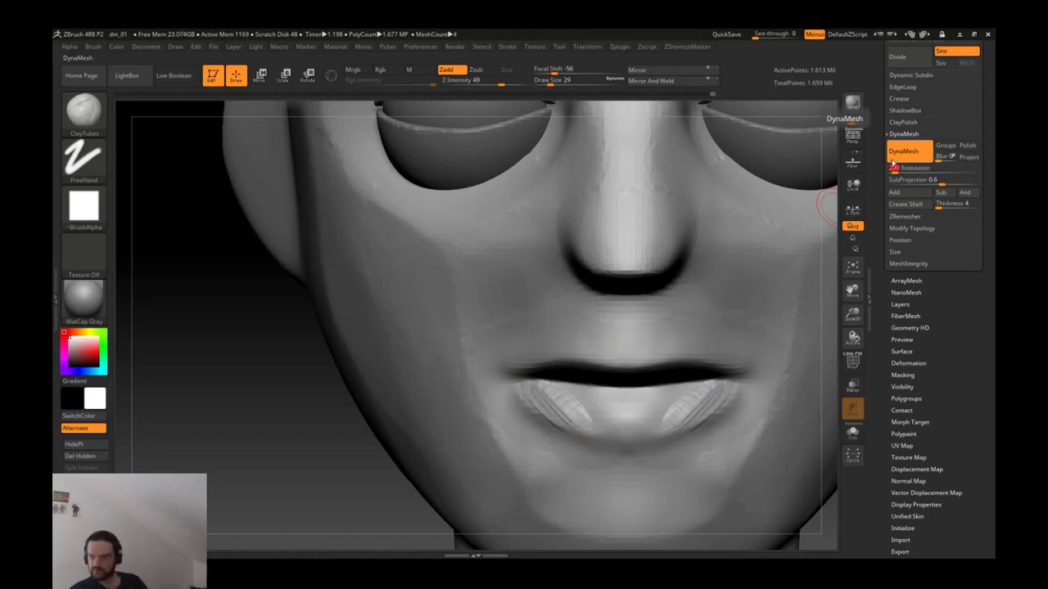
text(200)
key(Return)
ctrl+drag(304, 369, 299, 385)
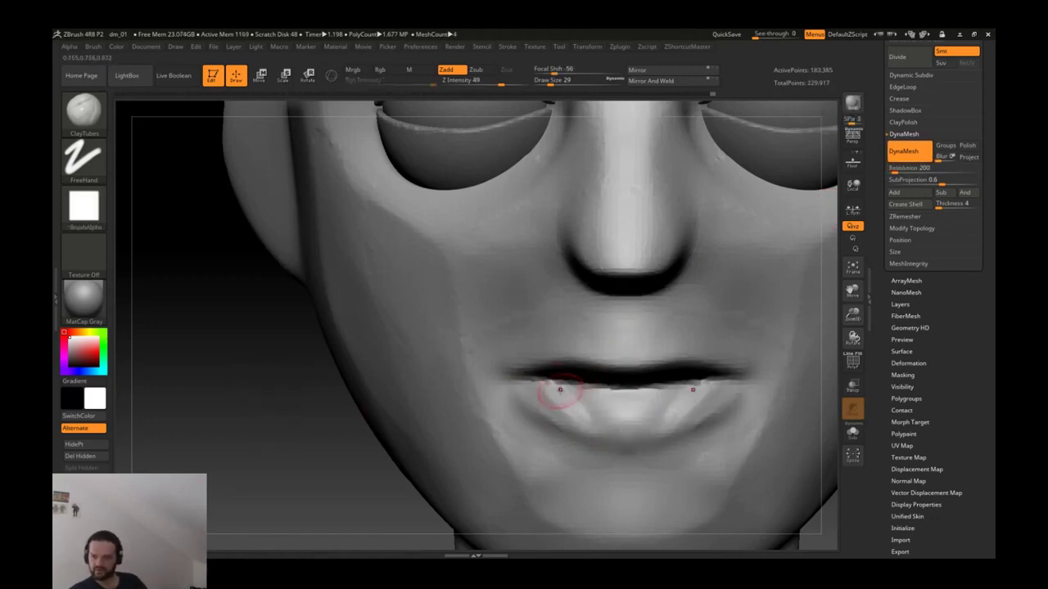
Step: Build up the whole lower lip with the ClayTubes brush at draw size 29 and smooth it
key(b)
key(d)
key(s)
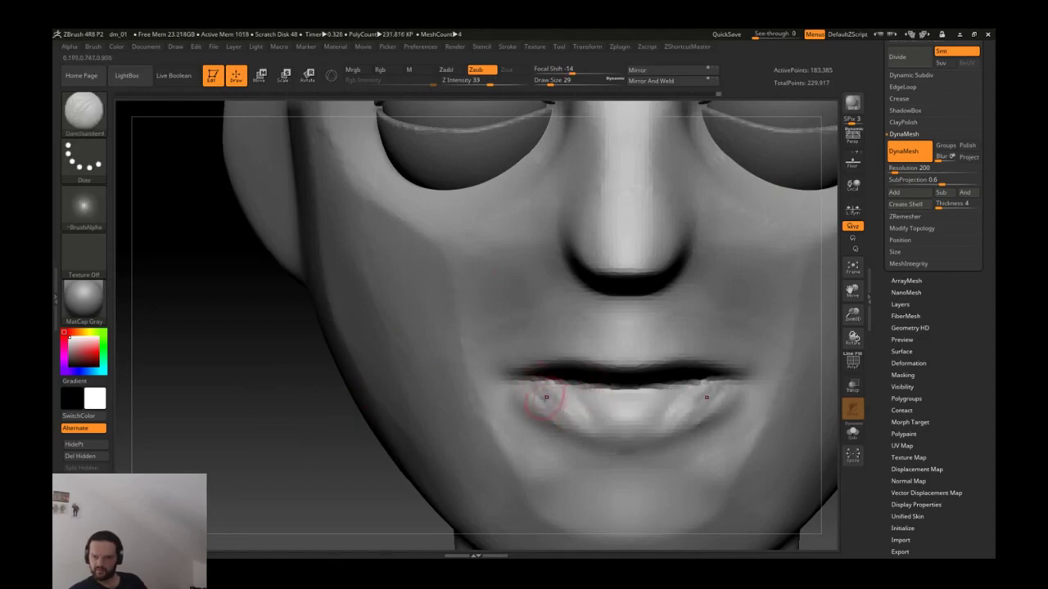
key(b)
key(c)
key(t)
shift+drag(564, 388, 663, 409)
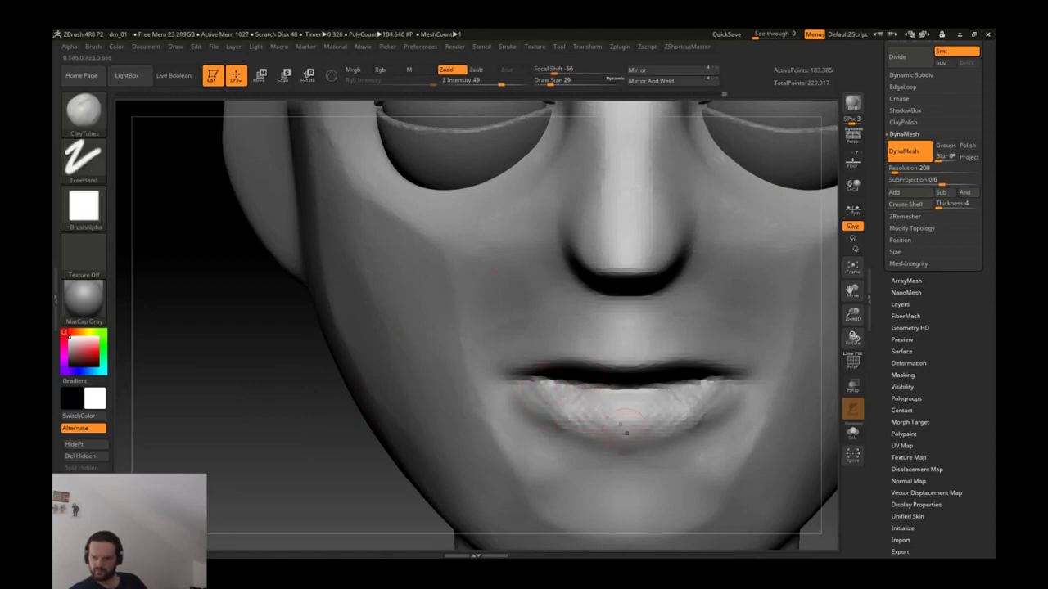
key(shift)
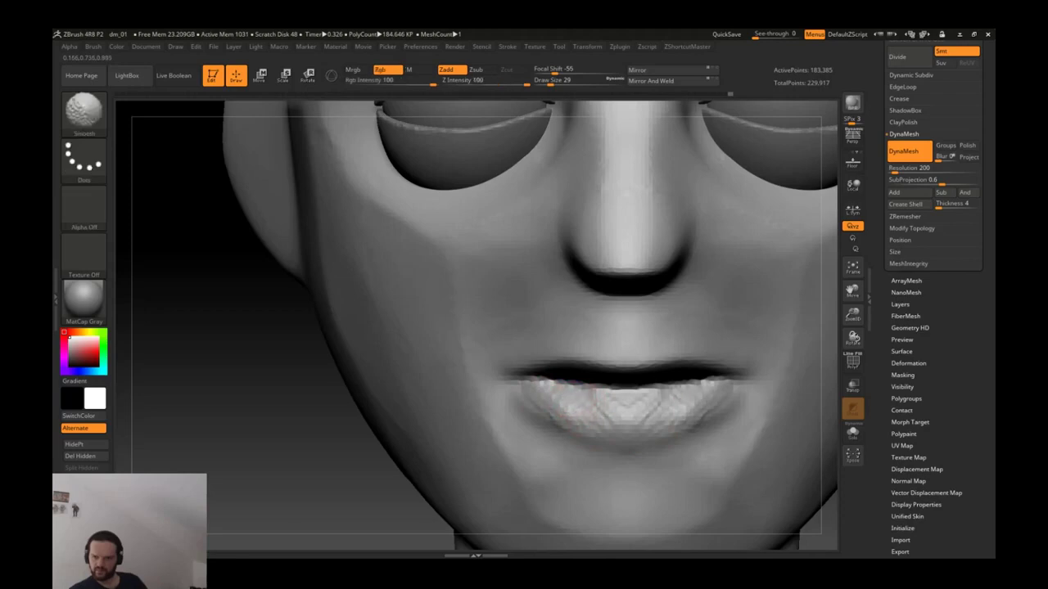
Step: Carve the lower lip's bottom outline with the DamStandard brush at draw size 29 and smooth the surface
key(b)
key(d)
key(s)
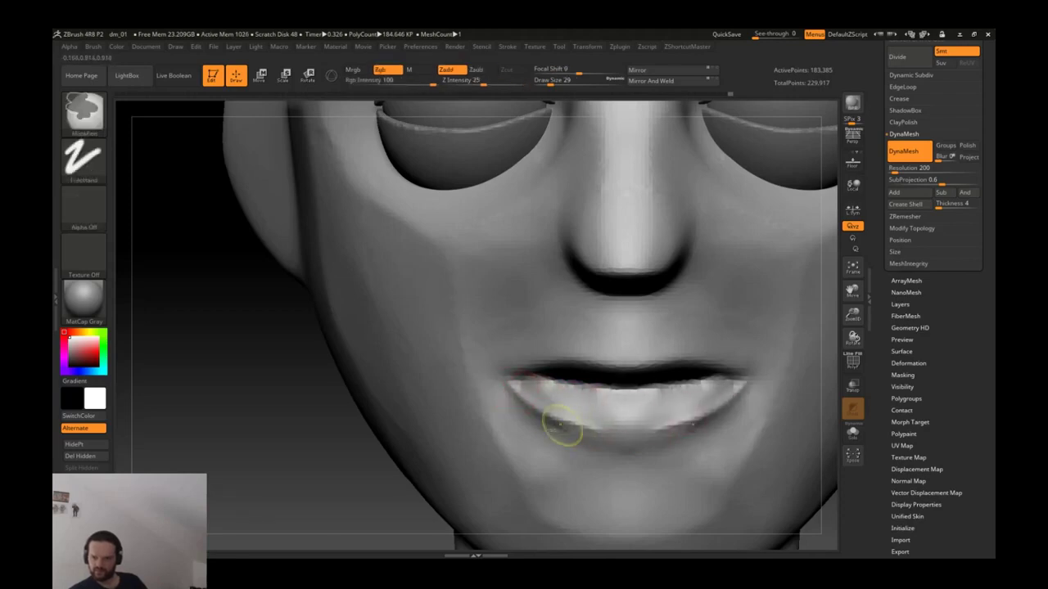
drag(562, 420, 714, 434)
key(shift)
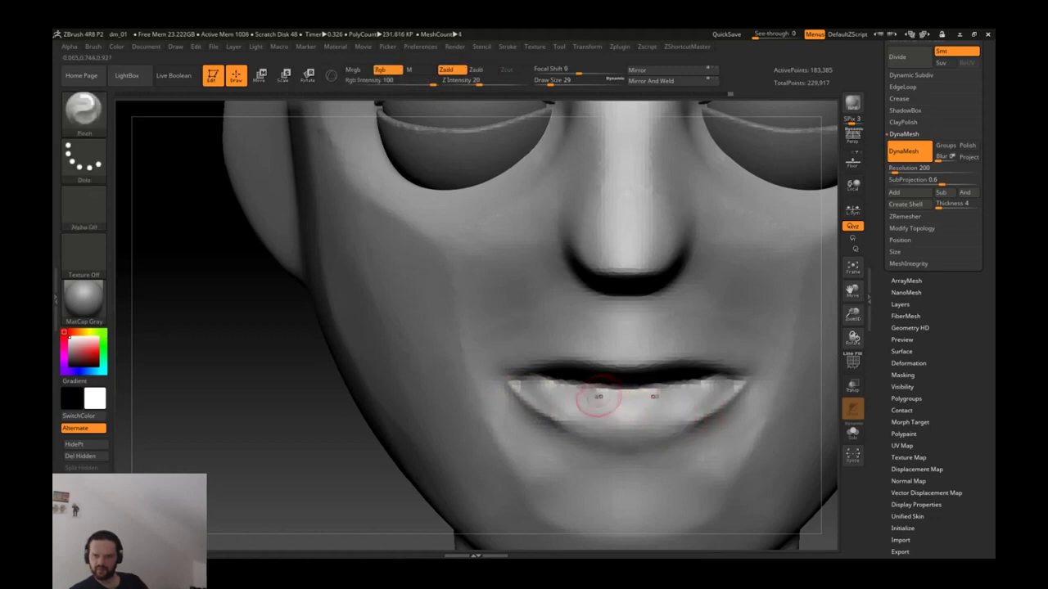
Step: Sharpen the lower lip's edge with the Pinch and DamStandard brushes at draw size 29, smoothing between strokes
mouse_move(567, 415)
shift+mouse_down()
mouse_move(637, 432)
mouse_move(628, 417)
mouse_move(597, 426)
shift+mouse_up()
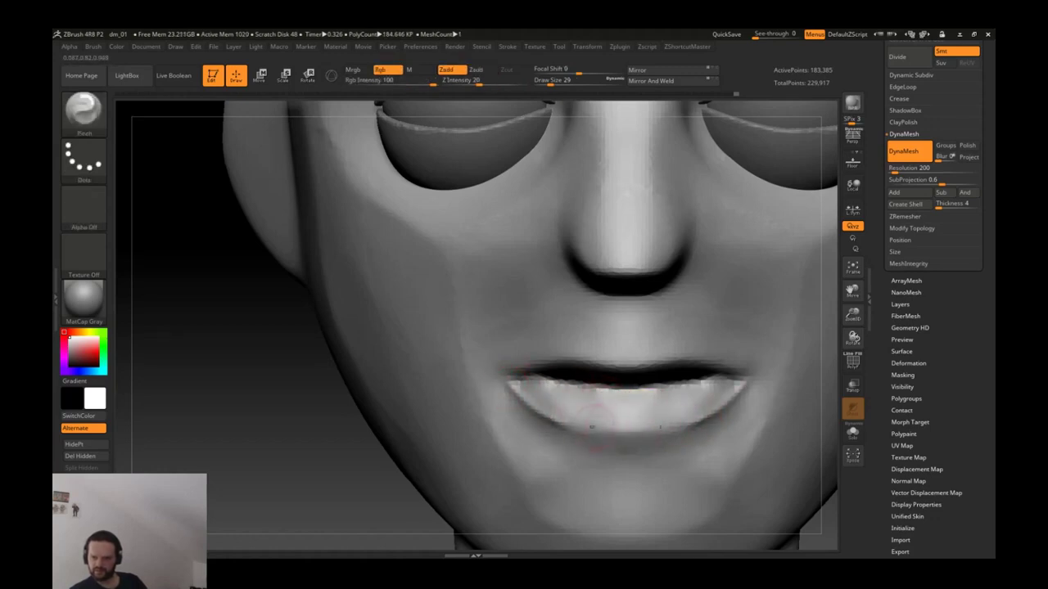
key(shift)
key(shift)
shift+drag(561, 421, 694, 407)
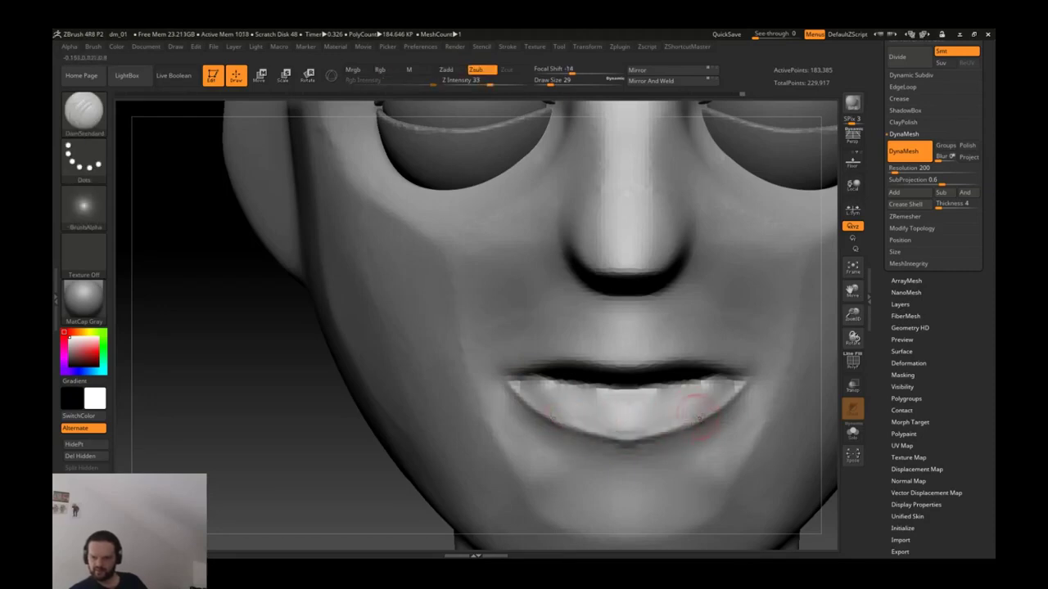
shift+drag(573, 421, 717, 413)
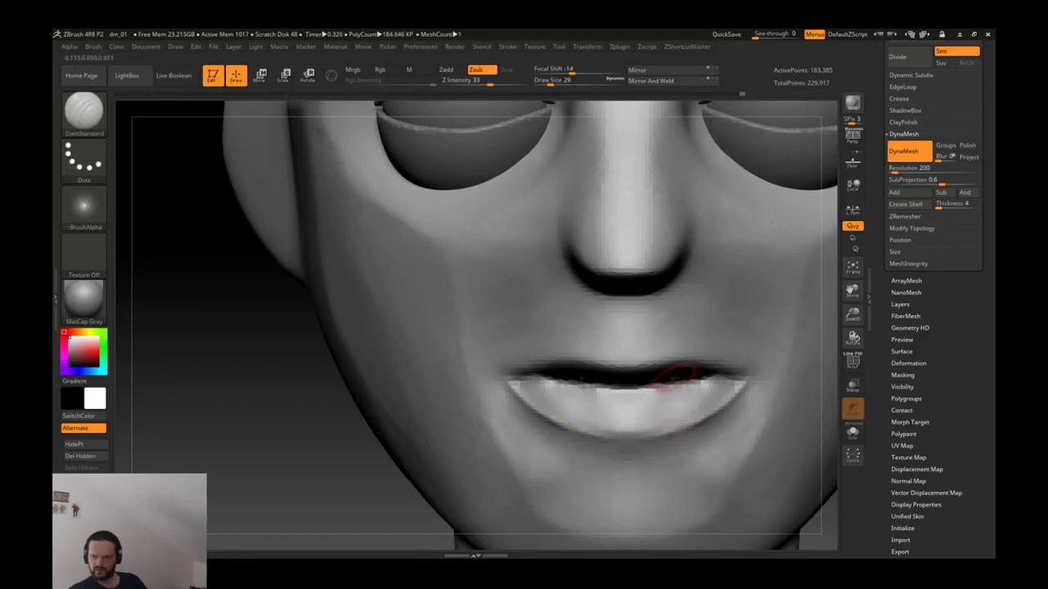
Step: Display the polyframe and examine the mesh density around the mouth and cheek
key(f)
mouse_move(612, 363)
right_down()
mouse_move(549, 351)
mouse_move(597, 397)
mouse_move(651, 339)
right_up()
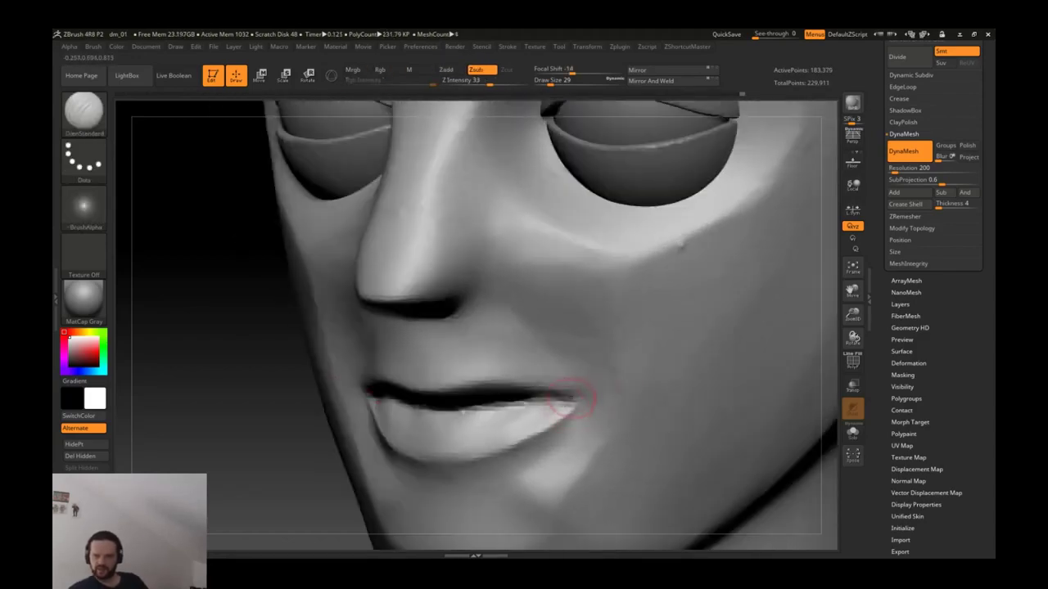
key(shift+f)
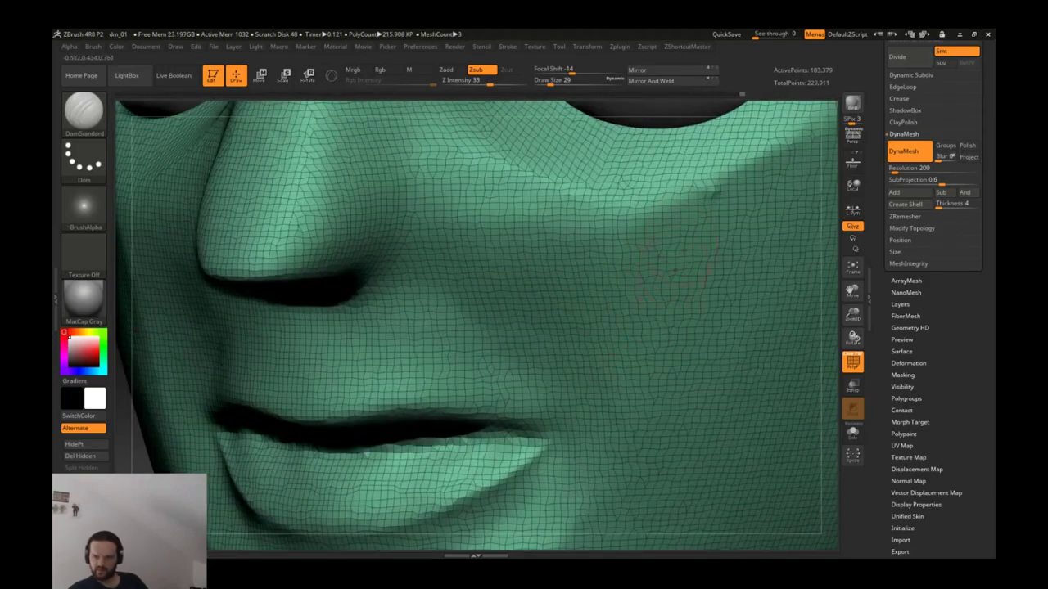
mouse_move(623, 352)
ctrl+right_down()
mouse_move(573, 311)
mouse_move(630, 368)
ctrl+right_up()
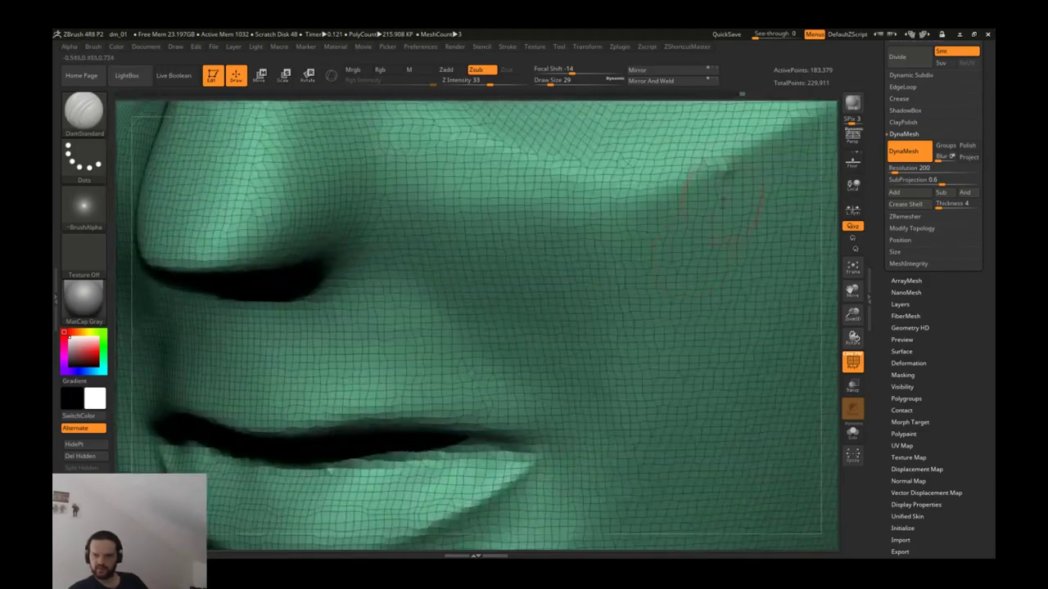
mouse_move(704, 287)
ctrl+right_down()
mouse_move(674, 255)
mouse_move(699, 299)
ctrl+right_up()
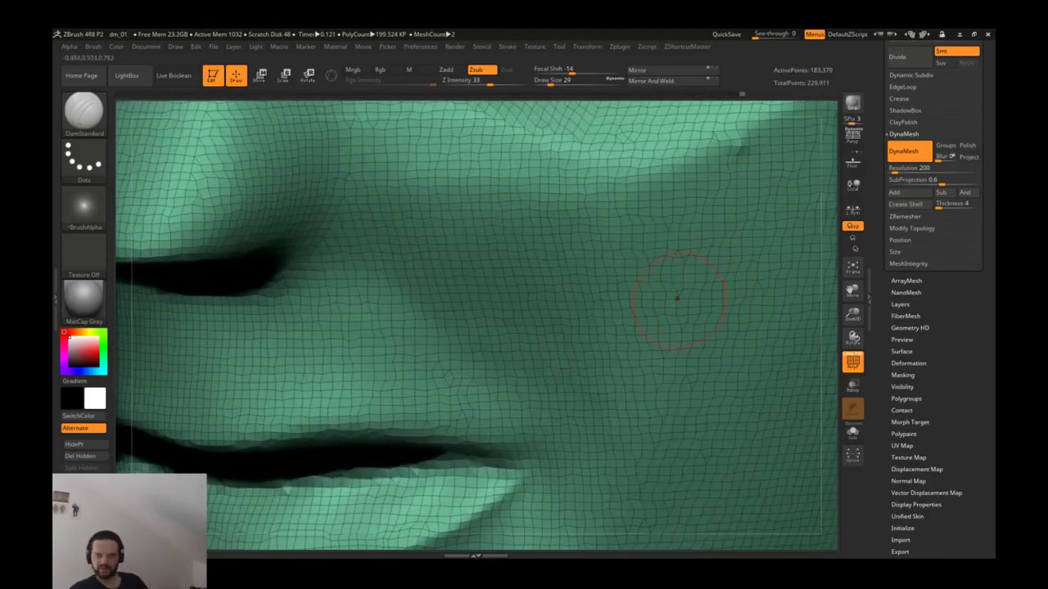
Step: Try the Pinch brush at draw size 29 on the cheek mesh beside the mouth
key(b)
key(p)
key(a)
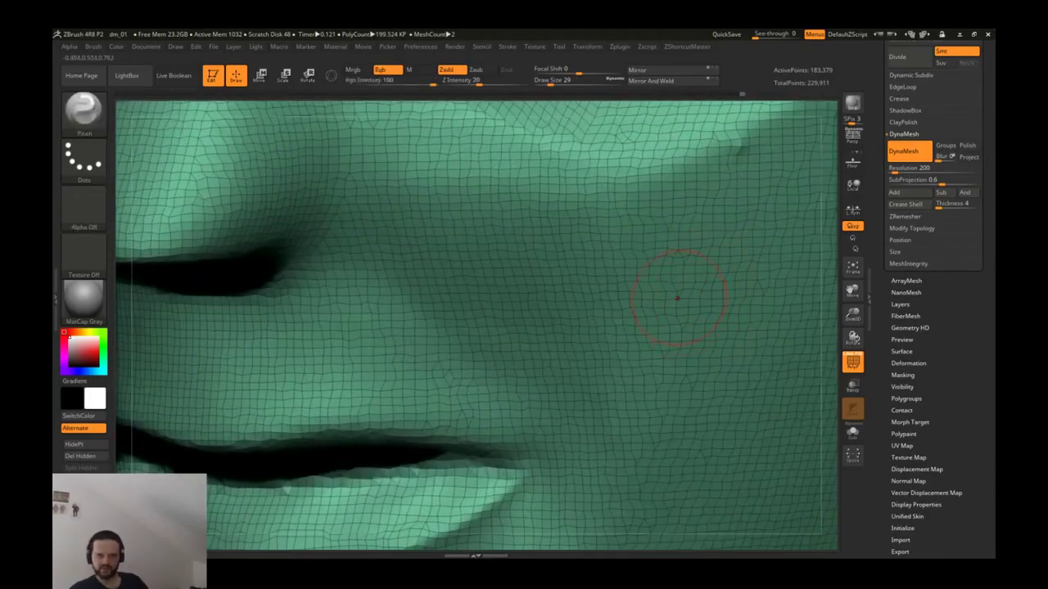
drag(721, 238, 671, 315)
mouse_move(749, 176)
mouse_down()
mouse_move(692, 246)
mouse_move(659, 360)
mouse_up()
drag(703, 156, 687, 286)
ctrl+right_drag(647, 385, 590, 393)
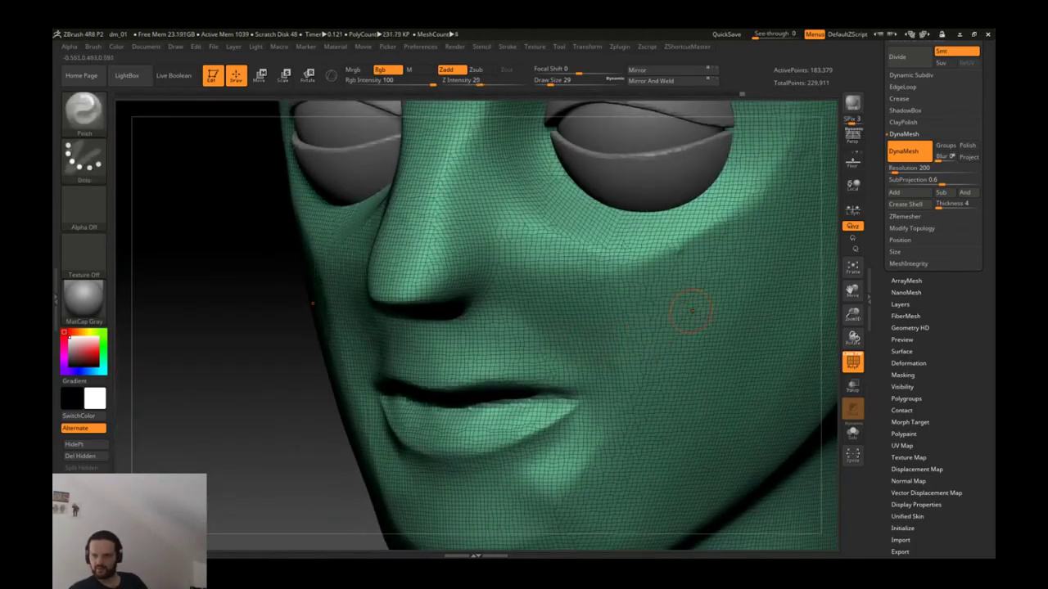
Step: Hide the polyframe and tighten the line between the lips with the Pinch brush at draw size 29
key(shift+f)
alt+right_drag(439, 426, 374, 381)
mouse_move(389, 368)
mouse_down()
mouse_move(491, 424)
mouse_move(565, 431)
mouse_up()
Step: Push the lower lip up and back in profile with the Move brush at draw size 145
key(f)
right_drag(351, 402, 508, 370)
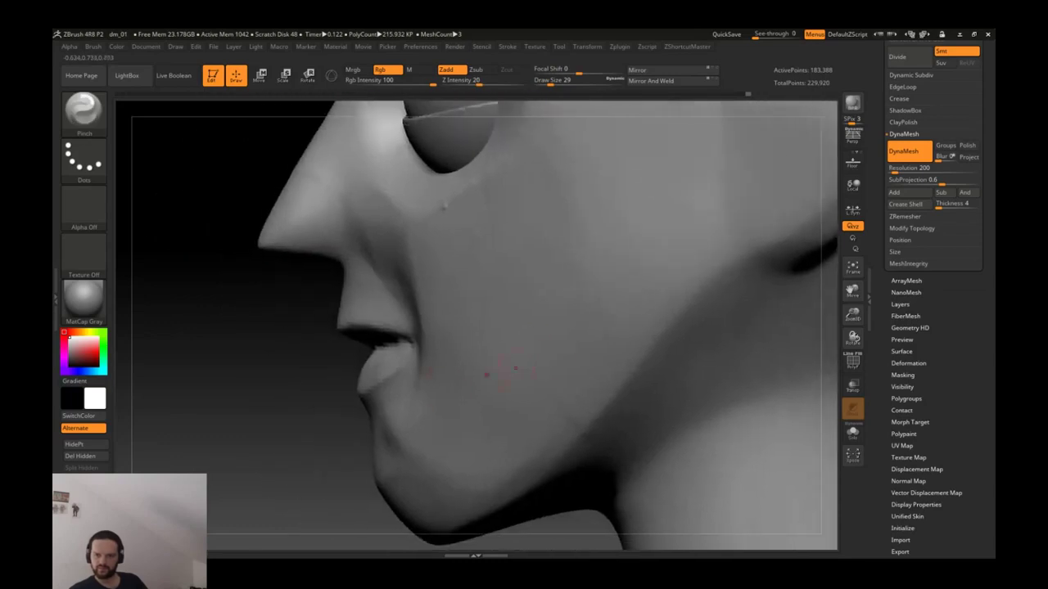
key(bracketright)
key(bracketright)
key(bracketright)
key(b)
key(m)
key(v)
drag(378, 393, 373, 379)
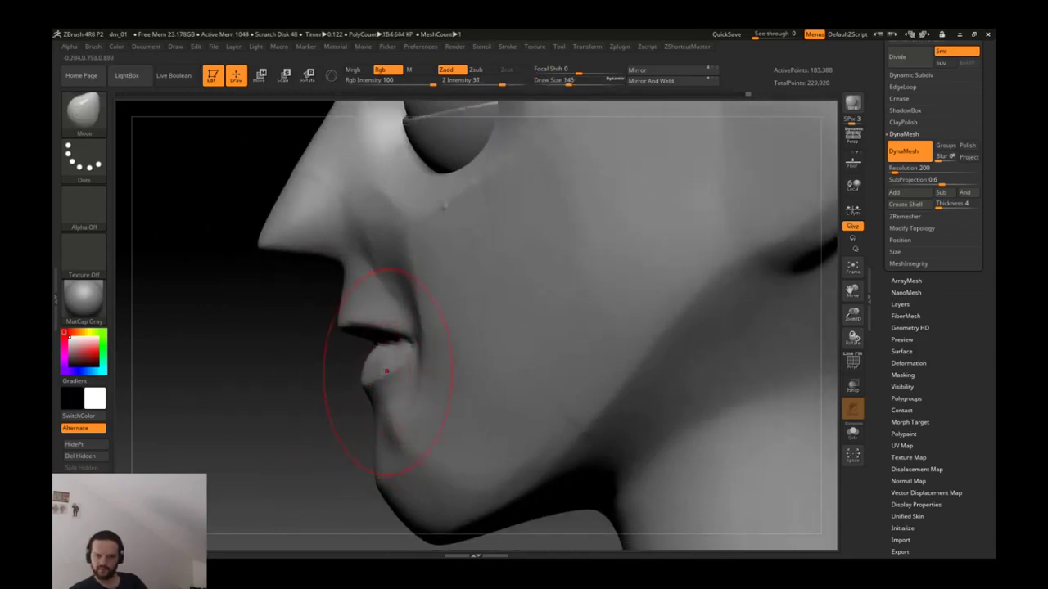
Step: Flatten the area below the lower lip and mouth corners with the TrimDynamic brush at draw size 94
right_drag(392, 394, 609, 381)
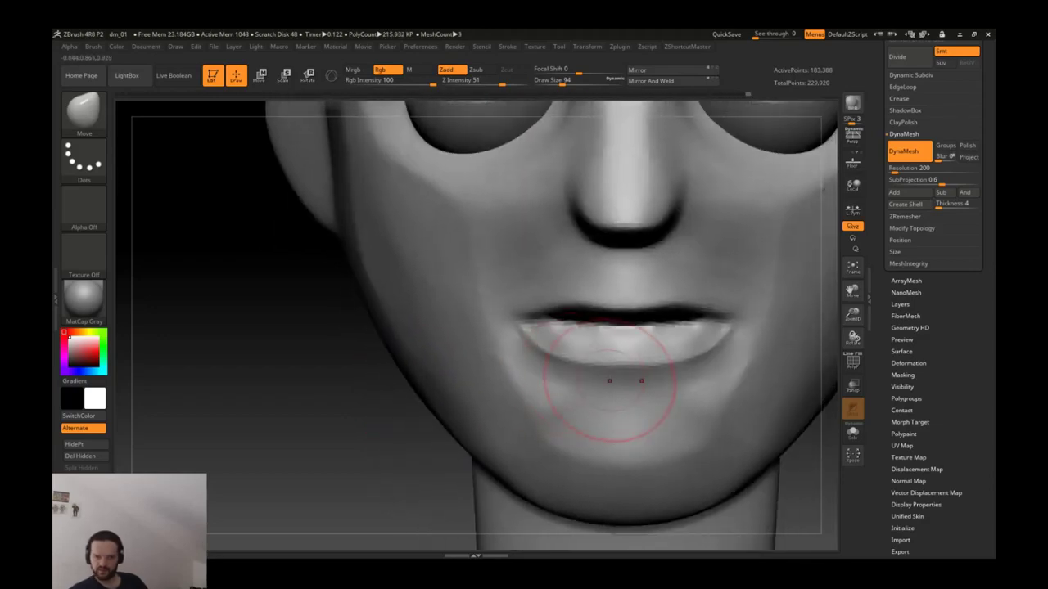
key(b)
key(c)
key(t)
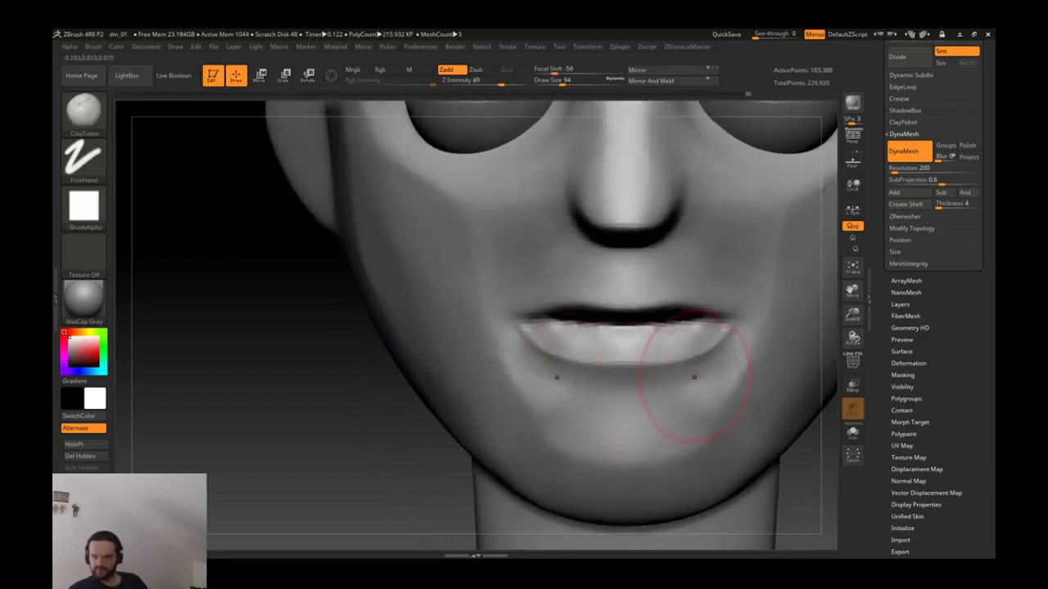
key(b)
key(t)
key(d)
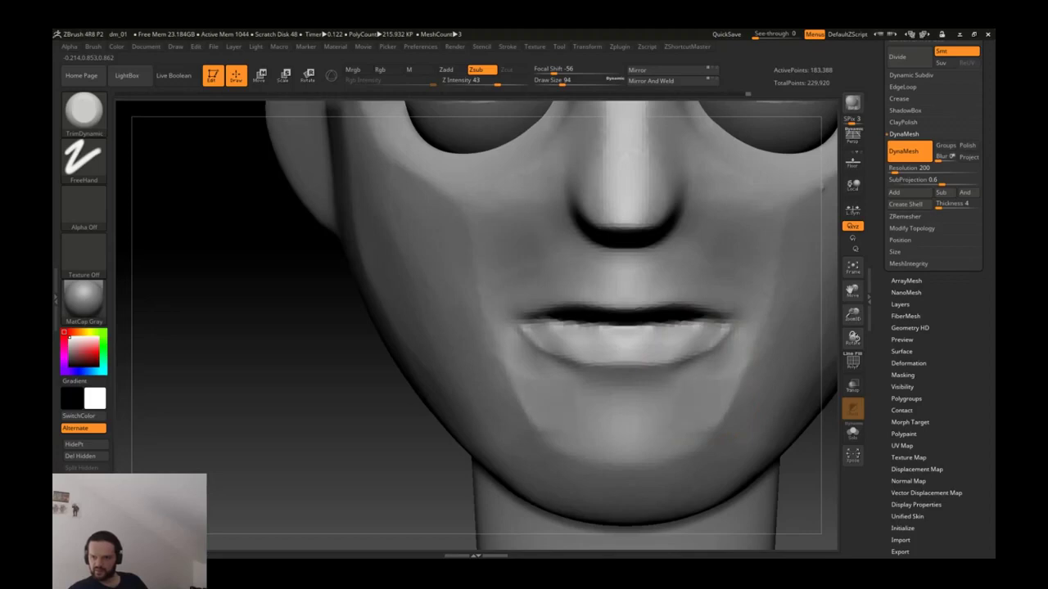
key(b)
key(s)
key(t)
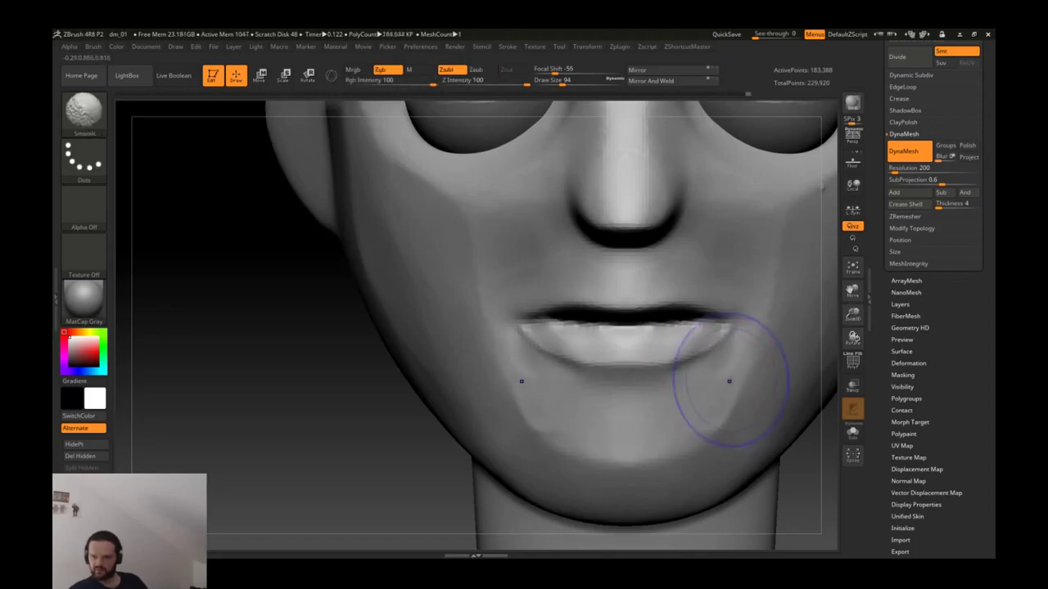
Step: Adjust the jaw and lower face silhouette with the Move brush at draw size 234
mouse_move(726, 385)
alt+right_down()
mouse_move(491, 401)
mouse_move(679, 338)
alt+right_up()
key(ctrl)
key(b)
key(m)
key(v)
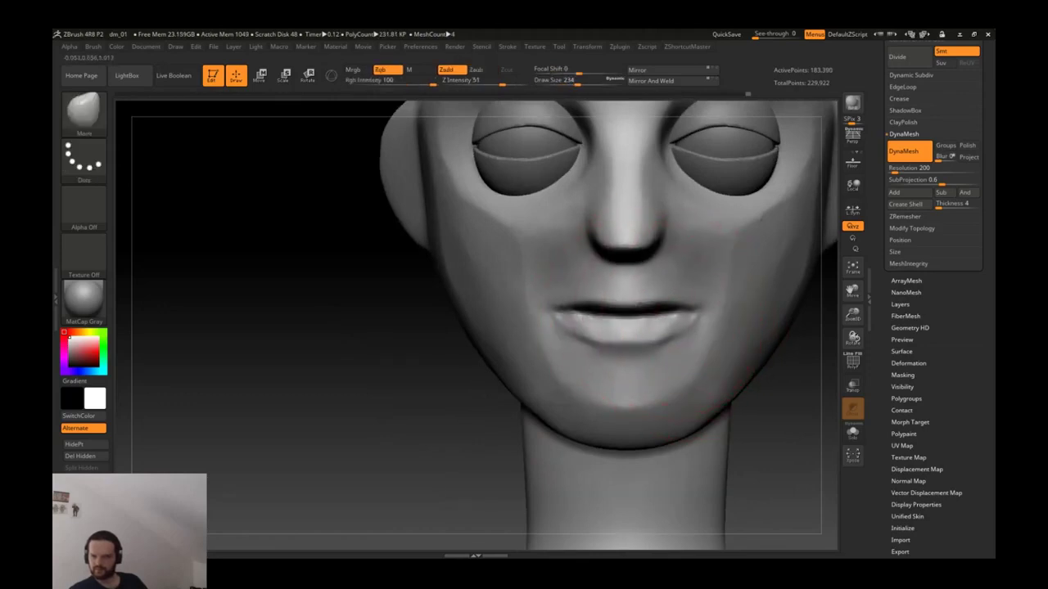
mouse_move(643, 311)
alt+right_down()
mouse_move(627, 321)
mouse_move(652, 308)
alt+right_up()
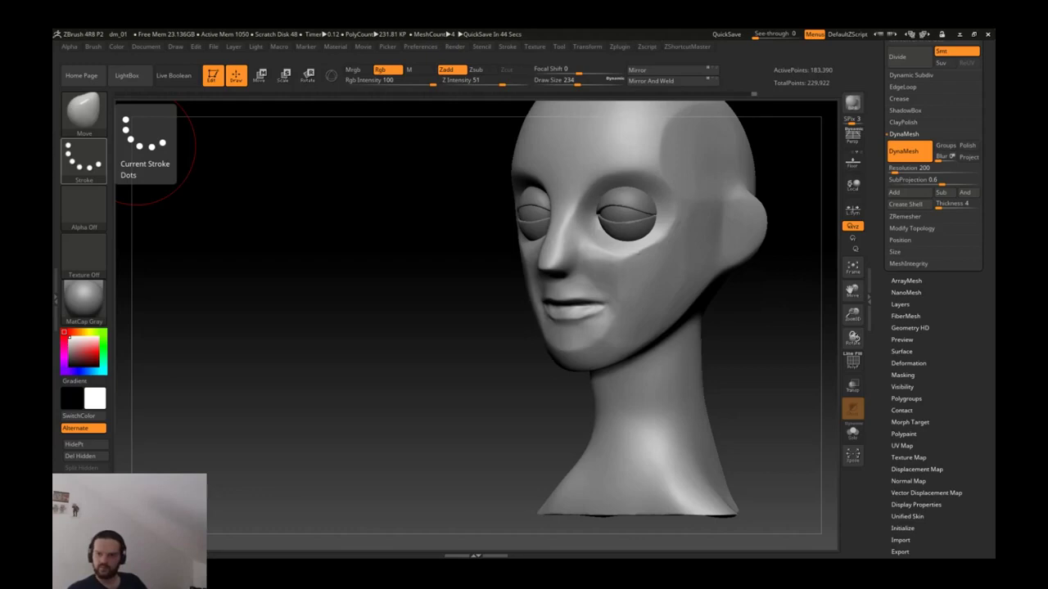
drag(343, 311, 736, 313)
key(ctrl)
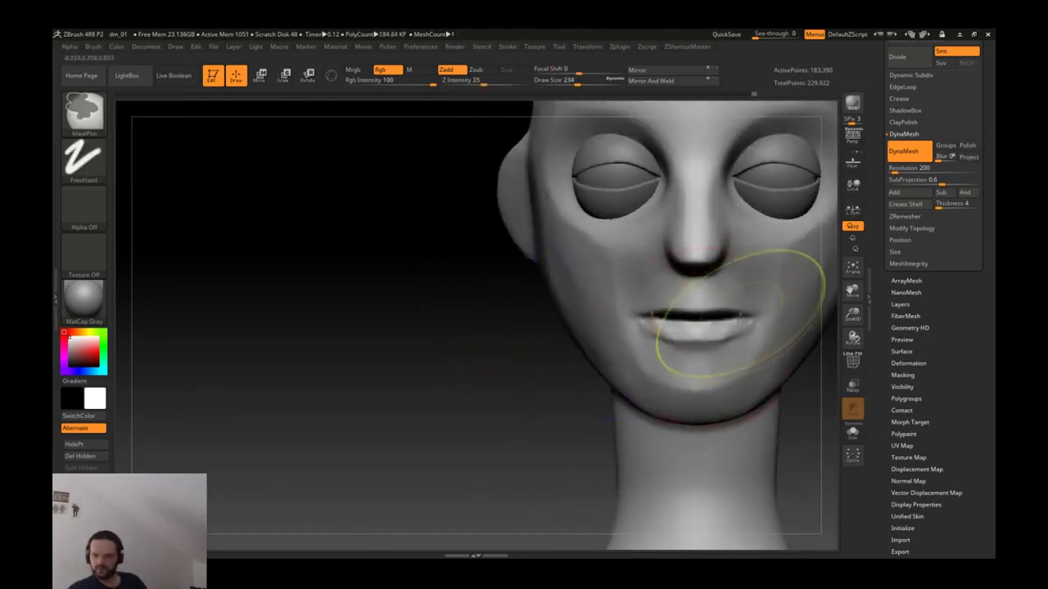
mouse_move(737, 328)
right_down()
mouse_move(679, 335)
mouse_move(728, 376)
mouse_move(668, 311)
mouse_move(639, 328)
right_up()
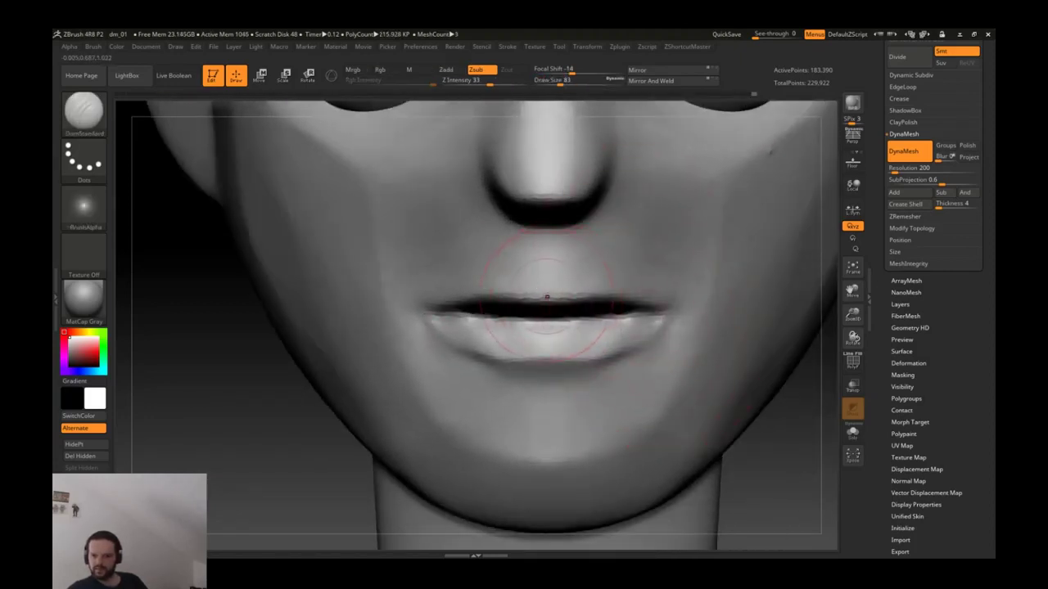
Step: Carve the upper lip's outline from its centre to the mouth corners with the DamStandard brush
key(ctrl)
key(bracketleft)
mouse_move(552, 291)
mouse_down()
mouse_move(638, 280)
mouse_move(692, 311)
mouse_up()
key(ctrl+z)
drag(547, 284, 646, 304)
Step: Build up the upper lip and its cupid's bow with the ClayTubes brush at draw size 51
key(b)
key(c)
key(t)
ctrl+right_drag(585, 286, 545, 190)
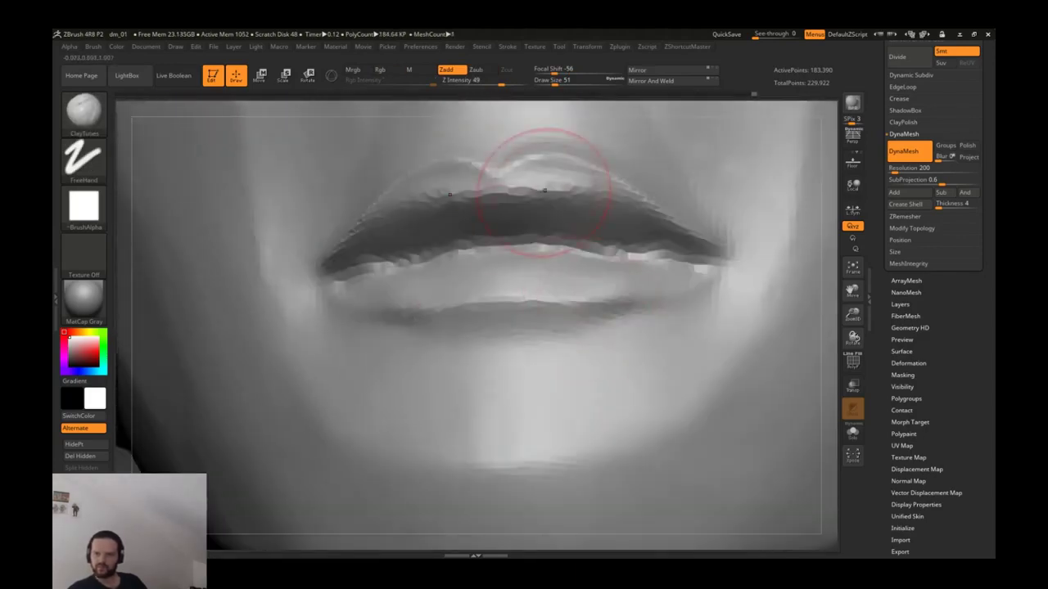
Step: Flatten the upper lip's surface below the cupid's bow with the TrimDynamic brush at draw size 51
key(b)
key(t)
key(d)
mouse_move(544, 190)
mouse_down()
mouse_move(459, 196)
mouse_move(573, 184)
mouse_move(548, 212)
mouse_move(540, 173)
mouse_up()
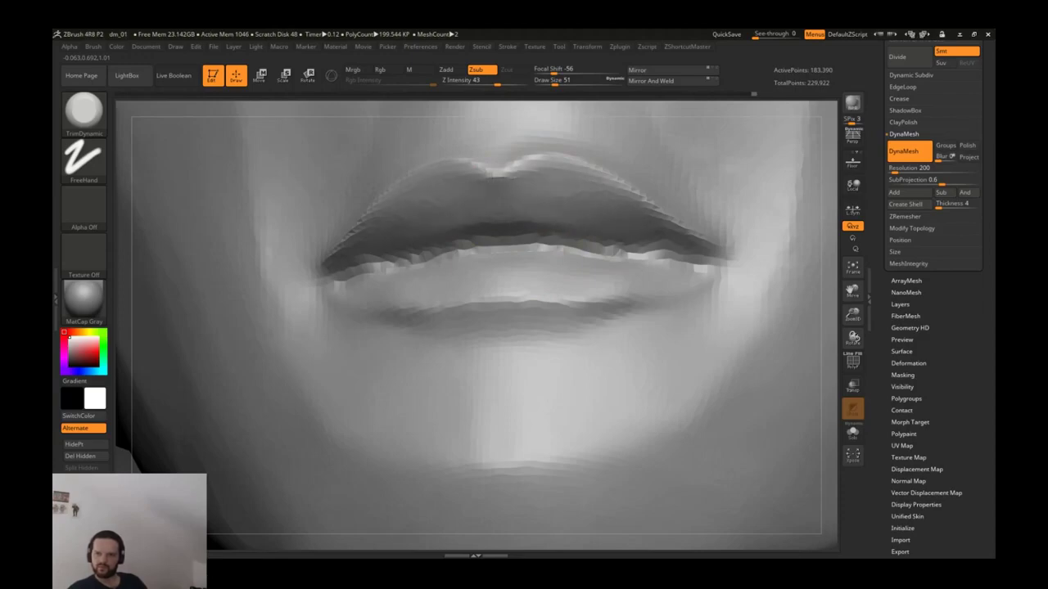
mouse_move(540, 174)
ctrl+right_down()
mouse_move(507, 311)
mouse_move(755, 381)
mouse_move(520, 340)
ctrl+right_up()
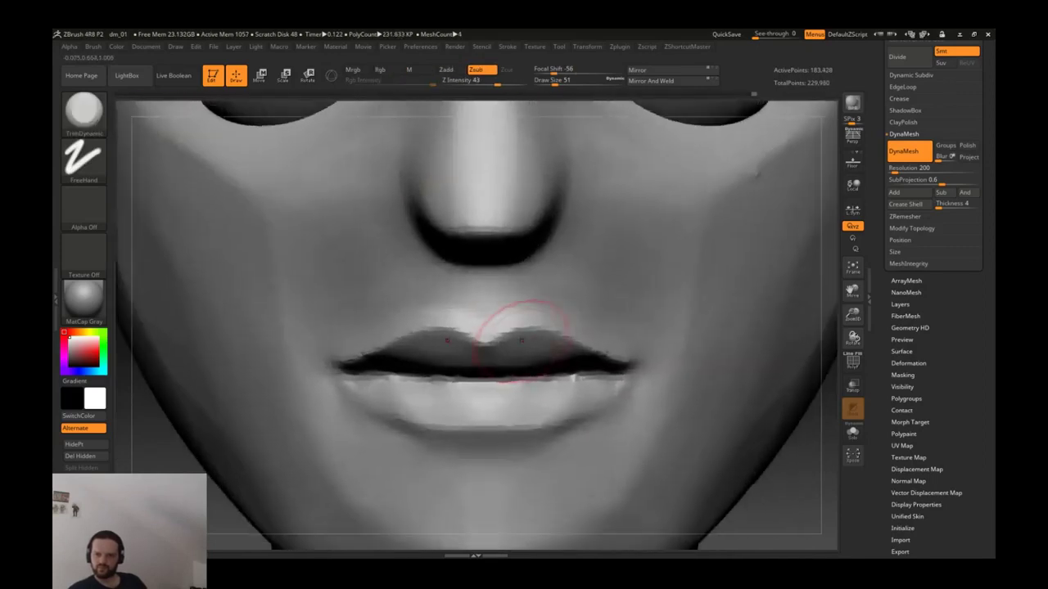
Step: Reshape the centre of the upper lip around the cupid's bow with the Move brush
key(b)
key(m)
key(v)
key(s)
drag(507, 342, 487, 336)
mouse_move(516, 345)
ctrl+right_down()
mouse_move(562, 327)
mouse_move(500, 328)
ctrl+right_up()
Step: Define the outer edges and underside of the lower lip with the DamStandard brush at draw size 65
key(b)
key(d)
key(s)
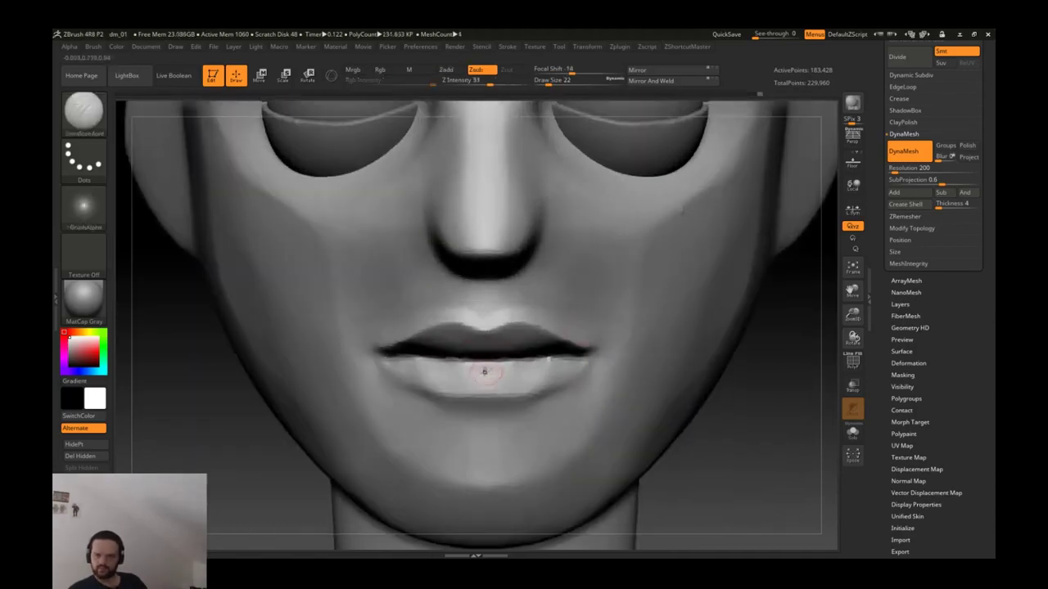
ctrl+right_drag(484, 369, 510, 388)
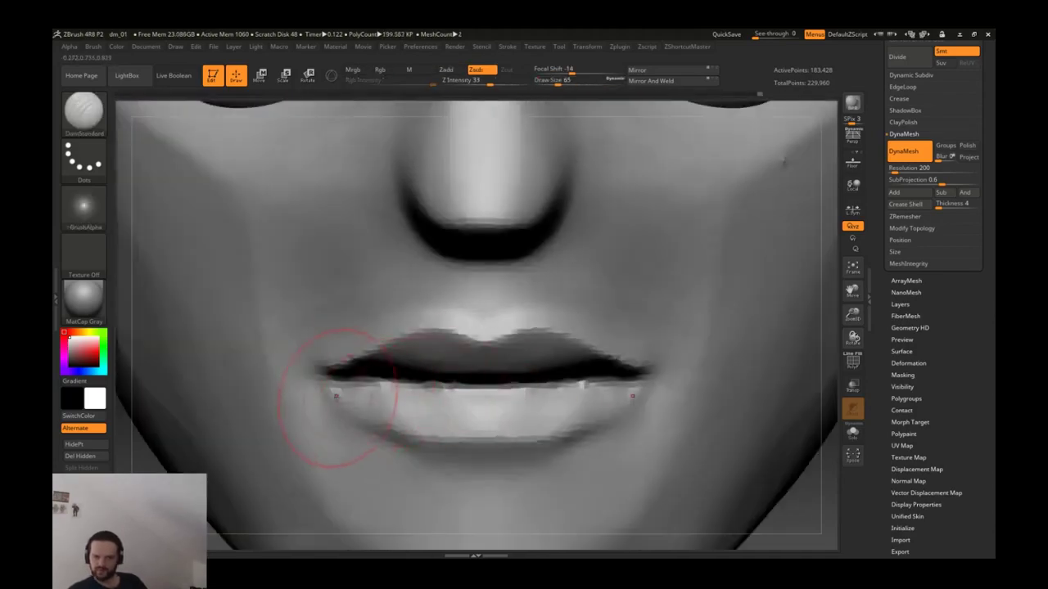
ctrl+right_drag(619, 382, 606, 360)
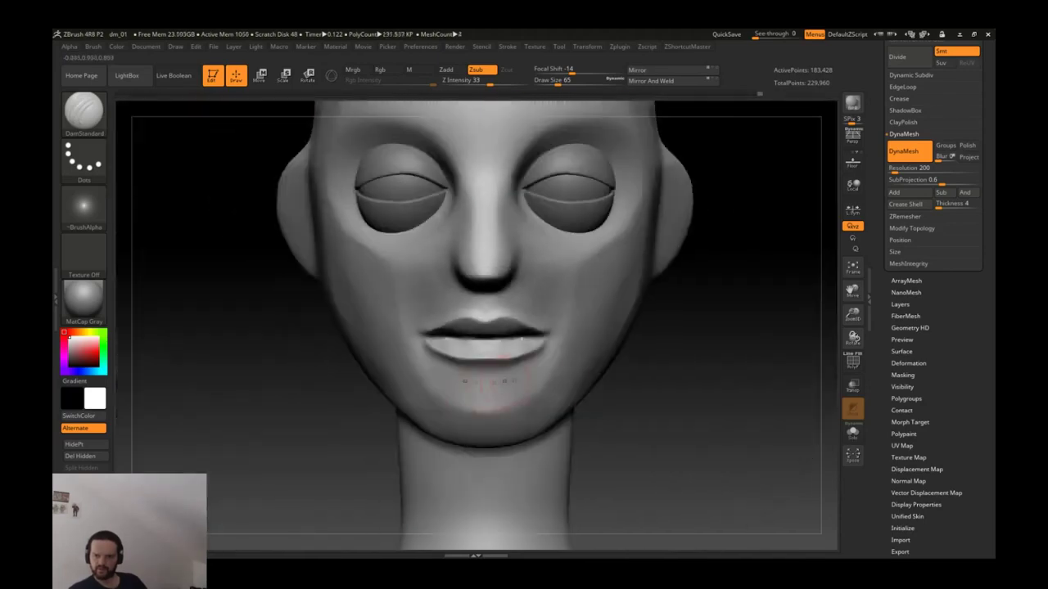
ctrl+right_drag(426, 361, 409, 377)
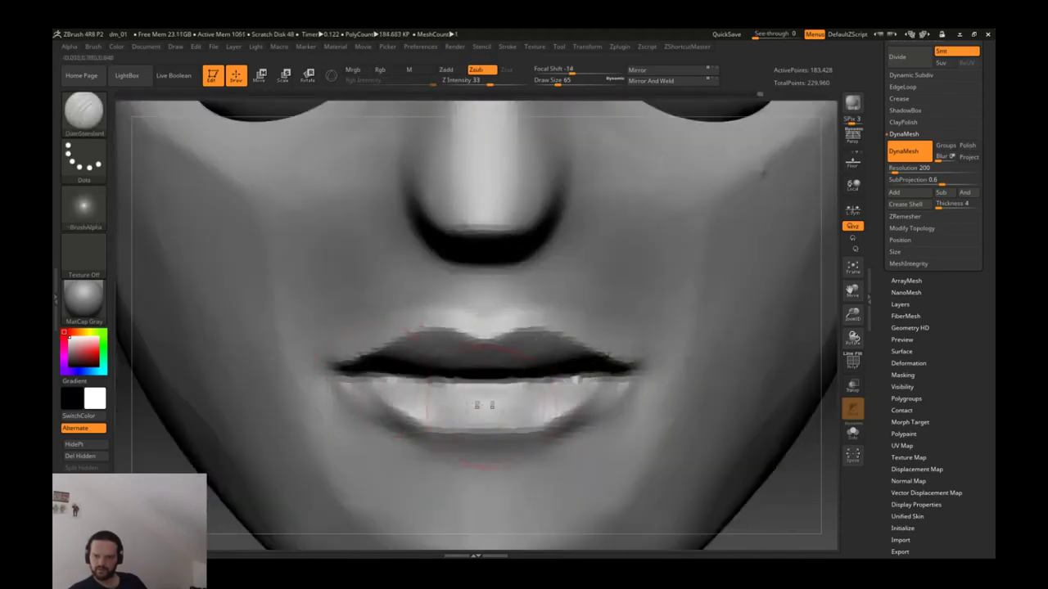
Step: Flatten the planes across the lower lip with the TrimDynamic brush at draw size 65
ctrl+right_drag(491, 377, 399, 385)
key(b)
key(t)
key(d)
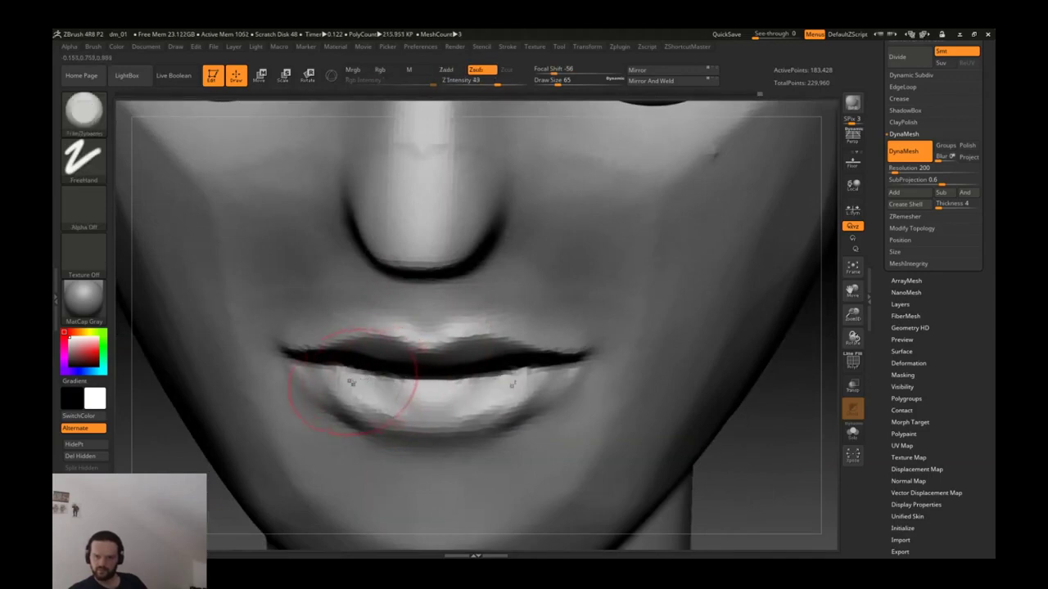
mouse_move(360, 399)
mouse_down()
mouse_move(512, 406)
mouse_move(377, 410)
mouse_move(454, 409)
mouse_move(444, 385)
mouse_move(537, 383)
mouse_up()
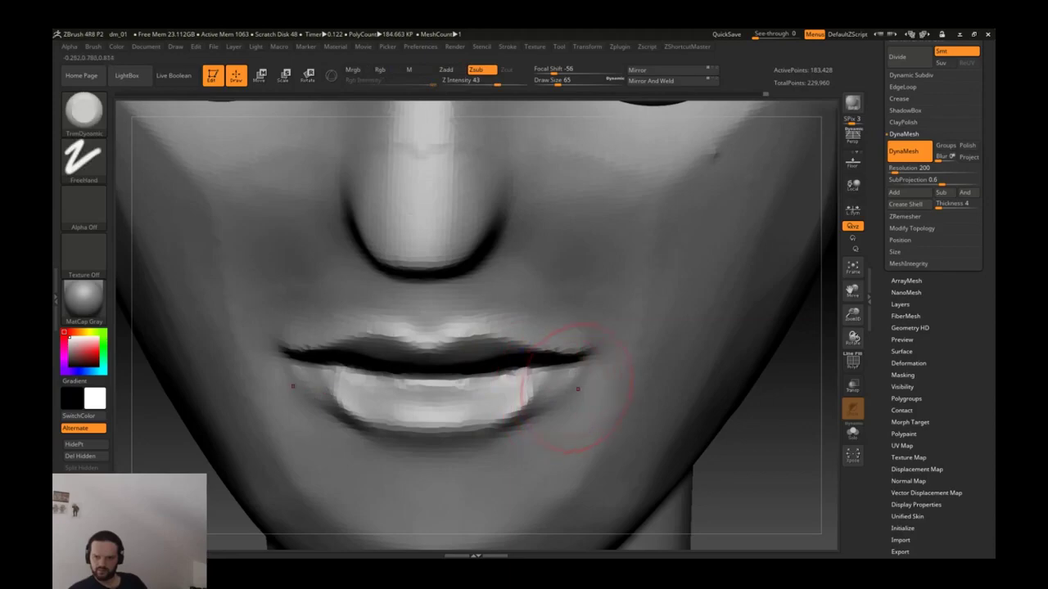
Step: Build up the area beside the lower lip at the mouth corners with the ClayTubes brush at draw size 65 and smooth it
key(b)
key(c)
key(t)
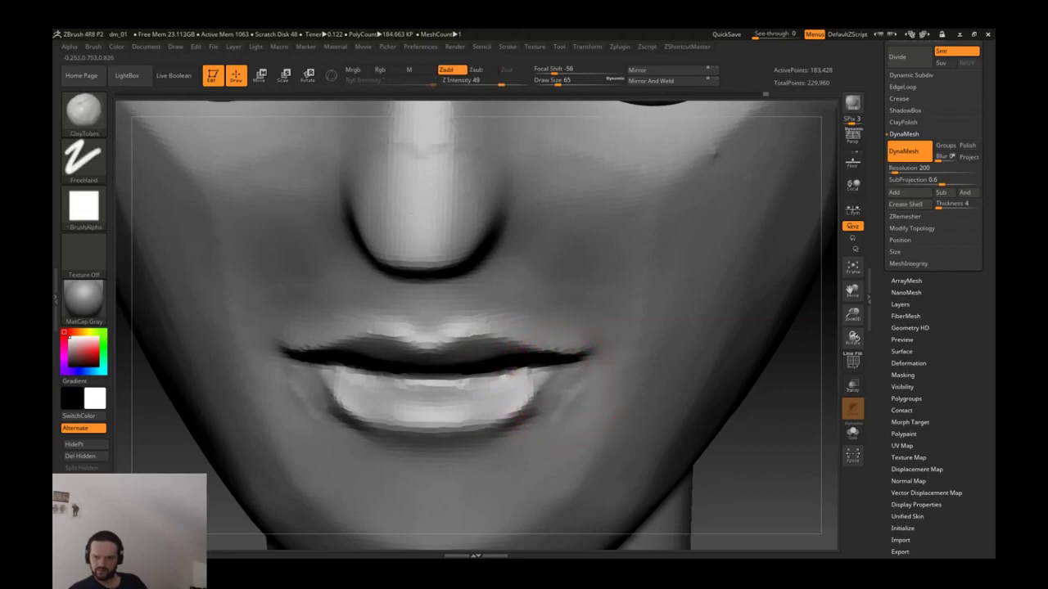
key(shift)
key(f)
mouse_move(695, 398)
ctrl+right_down()
mouse_move(604, 291)
mouse_move(639, 344)
mouse_move(644, 432)
mouse_move(654, 352)
mouse_move(619, 327)
mouse_move(511, 354)
ctrl+right_up()
mouse_move(512, 353)
shift+mouse_down()
mouse_move(455, 385)
mouse_move(540, 344)
mouse_move(514, 374)
mouse_move(446, 392)
mouse_move(536, 352)
mouse_move(573, 270)
mouse_move(623, 376)
mouse_move(655, 279)
mouse_move(536, 262)
mouse_move(573, 384)
mouse_move(338, 378)
mouse_move(338, 397)
shift+mouse_up()
Step: Fill out the lower lip and mouth corner with the Clay and ClayTubes brushes, and smooth the transition into the cheek
key(b)
key(c)
key(l)
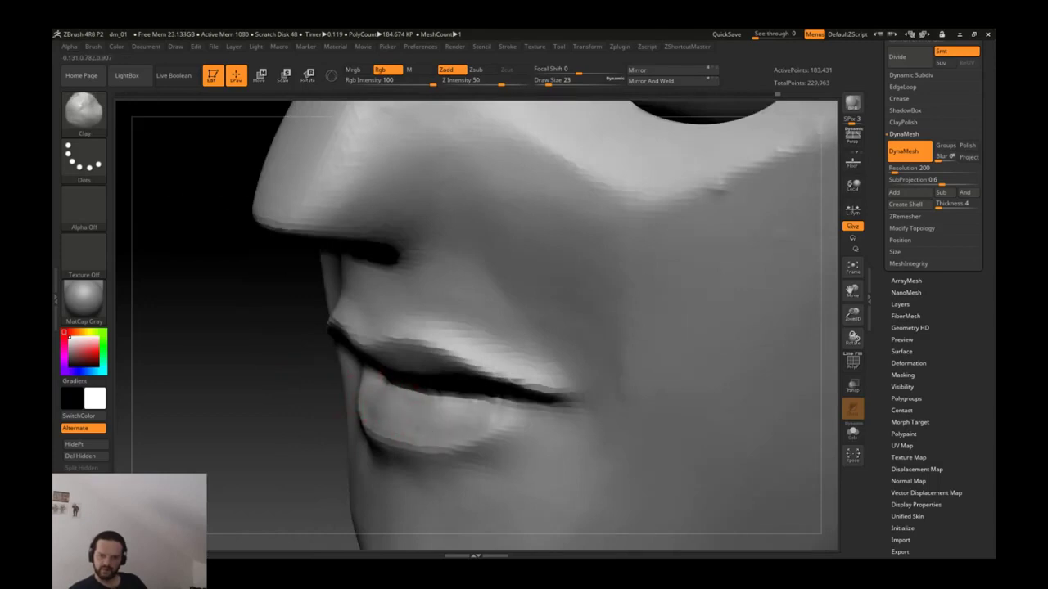
key(b)
key(c)
key(t)
mouse_move(374, 397)
mouse_down()
mouse_move(661, 457)
mouse_move(697, 451)
mouse_move(581, 393)
mouse_move(614, 405)
mouse_up()
shift+drag(651, 440, 575, 400)
ctrl+right_drag(737, 450, 514, 390)
ctrl+right_drag(659, 352, 711, 319)
key(f)
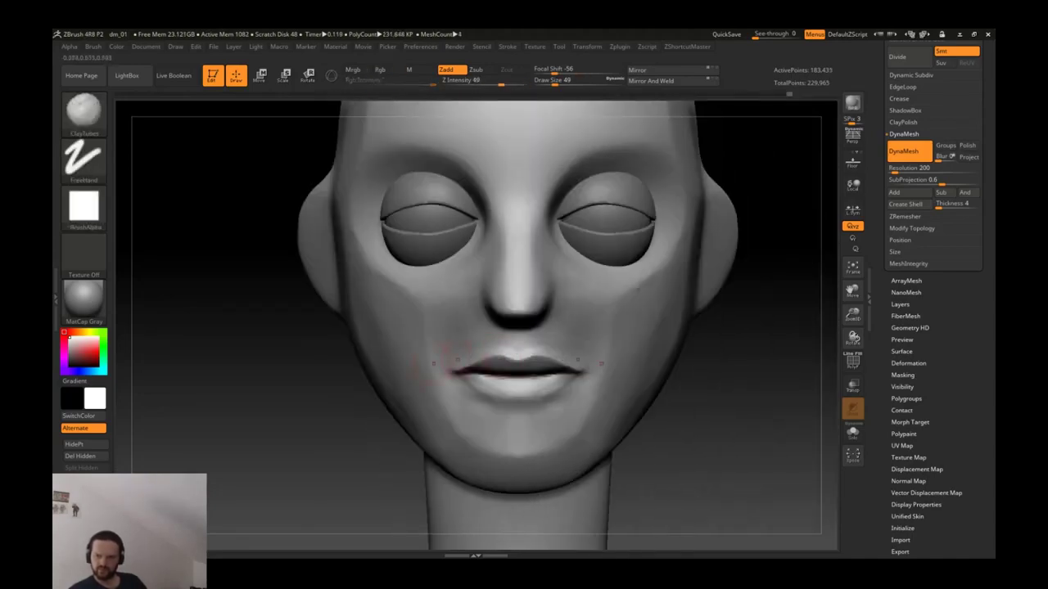
Step: Paint a mask over the mouth and chin area with the MaskPen brush and soften its edge
mouse_move(602, 368)
ctrl+right_down()
mouse_move(602, 393)
mouse_move(602, 368)
mouse_move(587, 382)
ctrl+right_up()
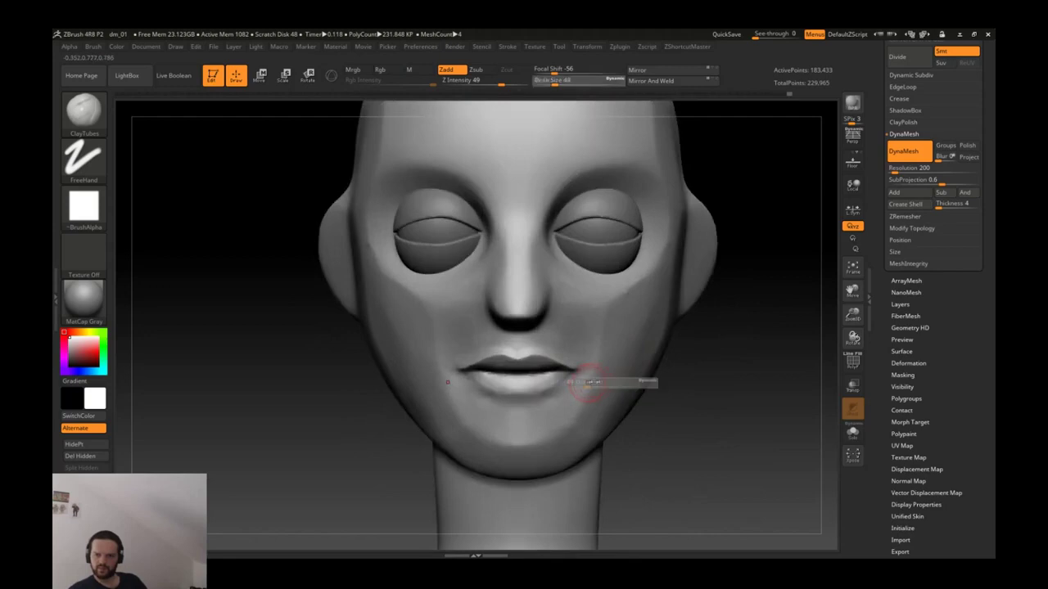
mouse_move(84, 207)
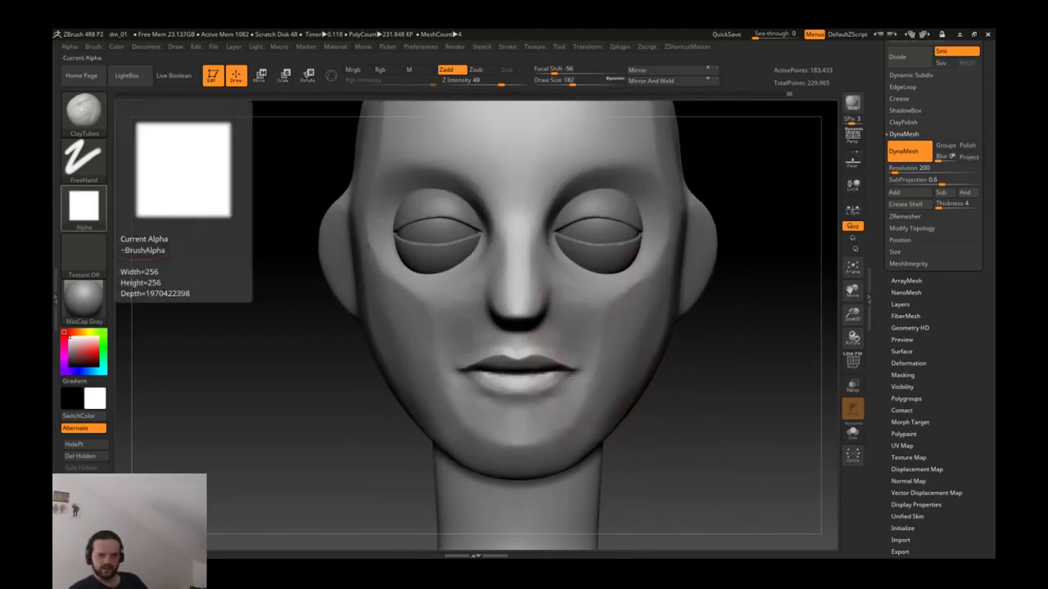
key(s)
drag(561, 363, 620, 361)
key(ctrl)
key(s)
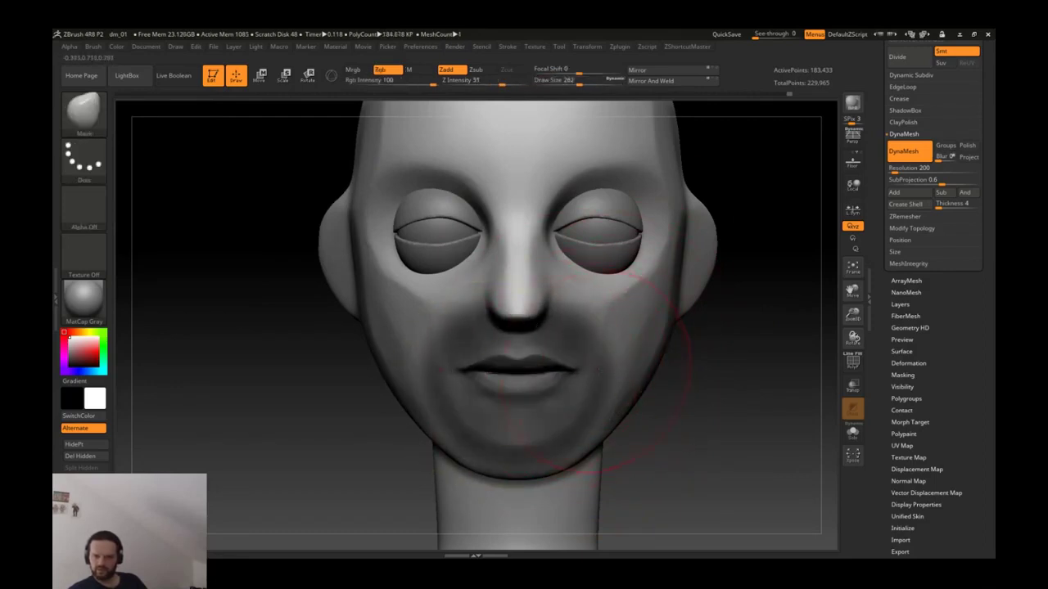
key(s)
ctrl+drag(518, 381, 524, 395)
ctrl+double_click(705, 416)
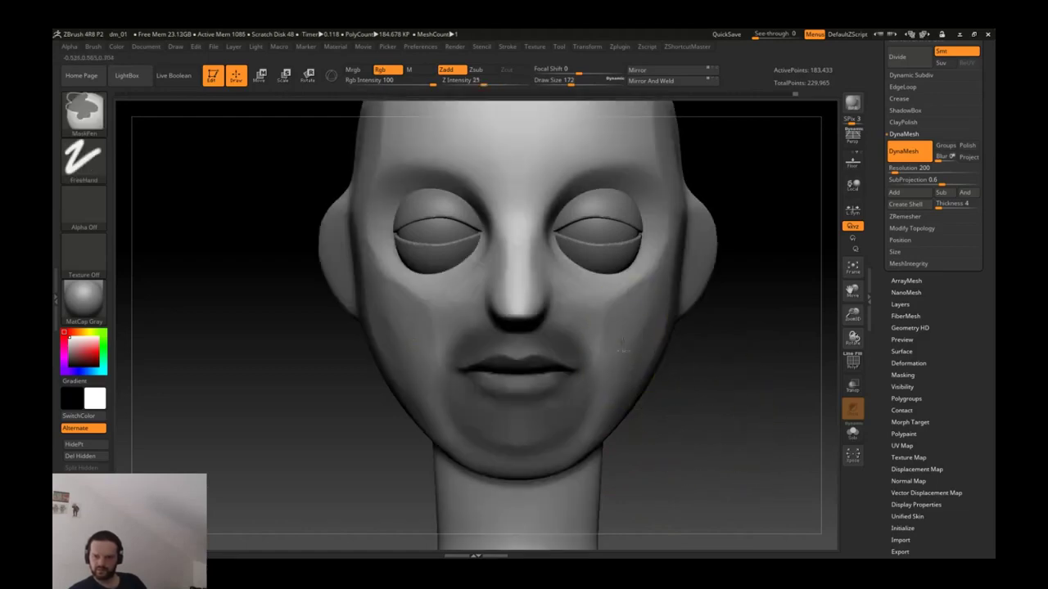
Step: Invert the mask, shift the mouth area slightly down with the Transpose move line, and clear the mask
key(ctrl+i)
key(w)
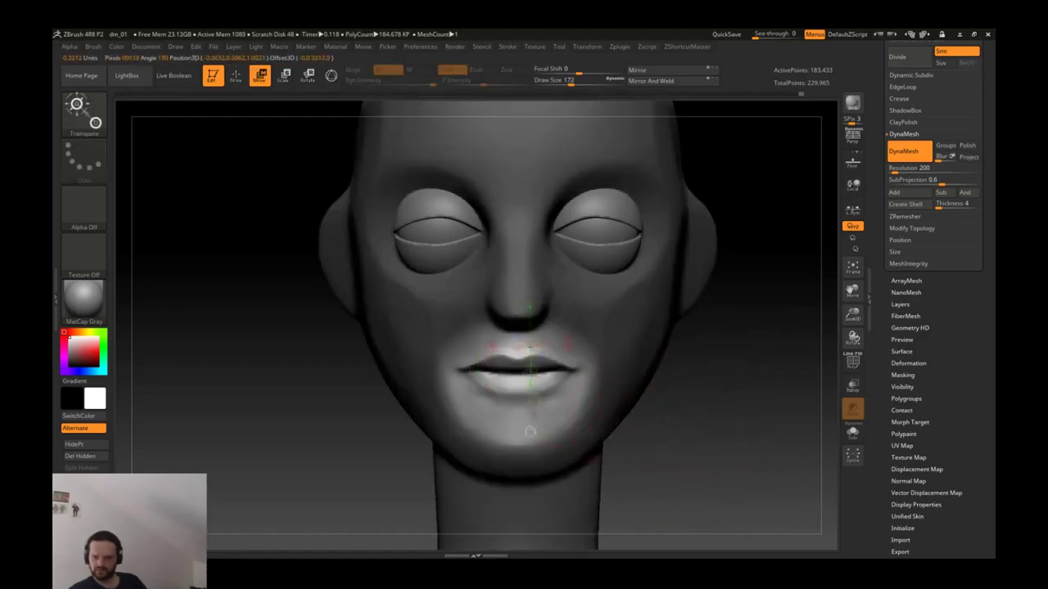
drag(530, 436, 529, 435)
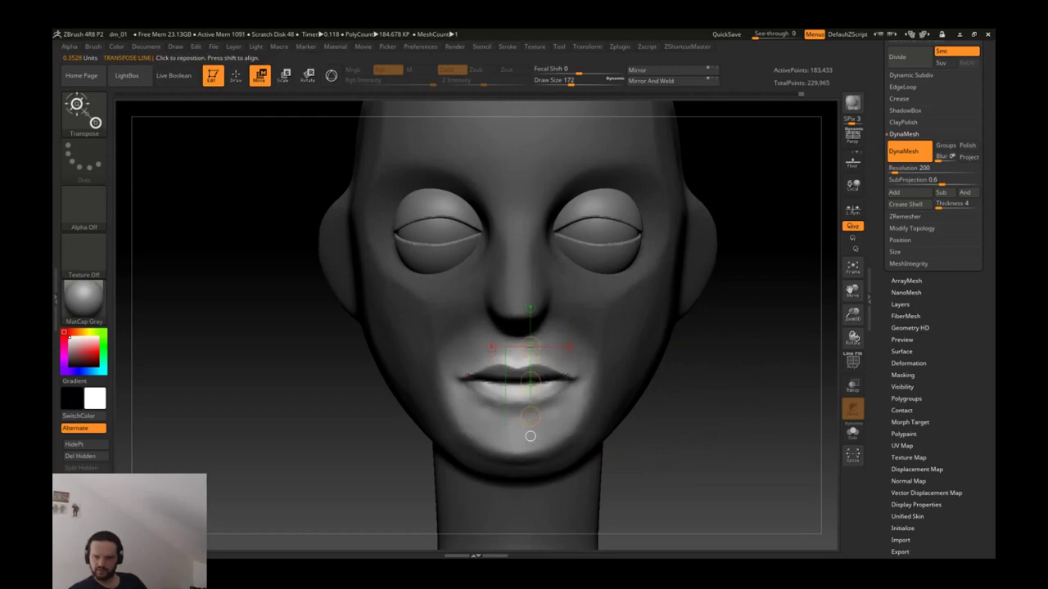
key(q)
drag(671, 402, 597, 399)
Step: Flatten the cheek planes below the eye and beside the mouth with the TrimDynamic brush at draw size 124 and smooth the transitions
key(b)
key(t)
key(d)
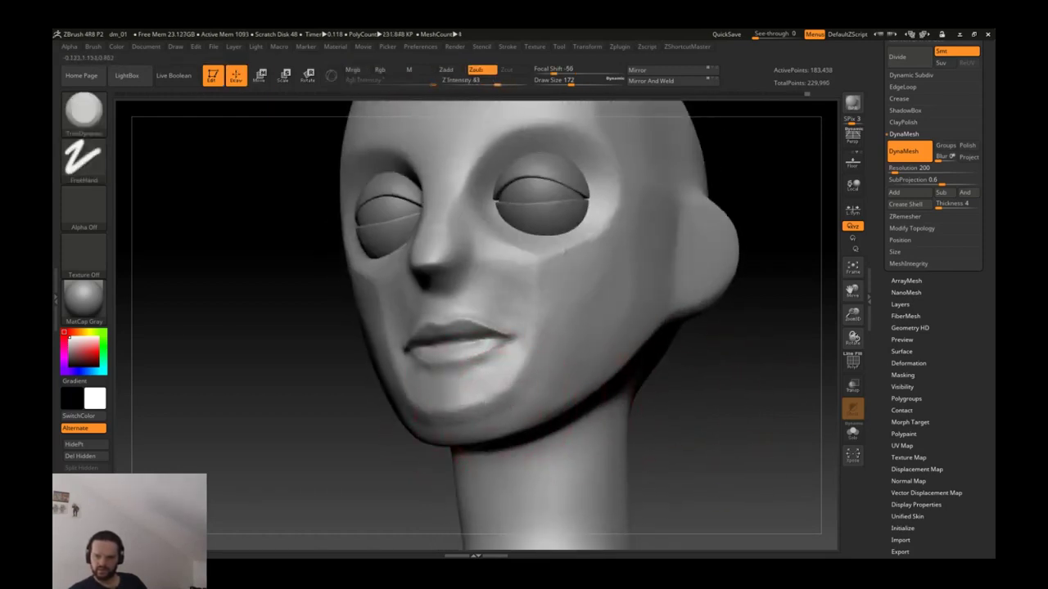
key(shift)
mouse_move(564, 249)
mouse_down()
mouse_move(604, 355)
mouse_move(580, 349)
mouse_up()
mouse_move(577, 311)
mouse_down()
mouse_move(562, 292)
mouse_move(495, 344)
mouse_move(467, 331)
mouse_up()
key(shift)
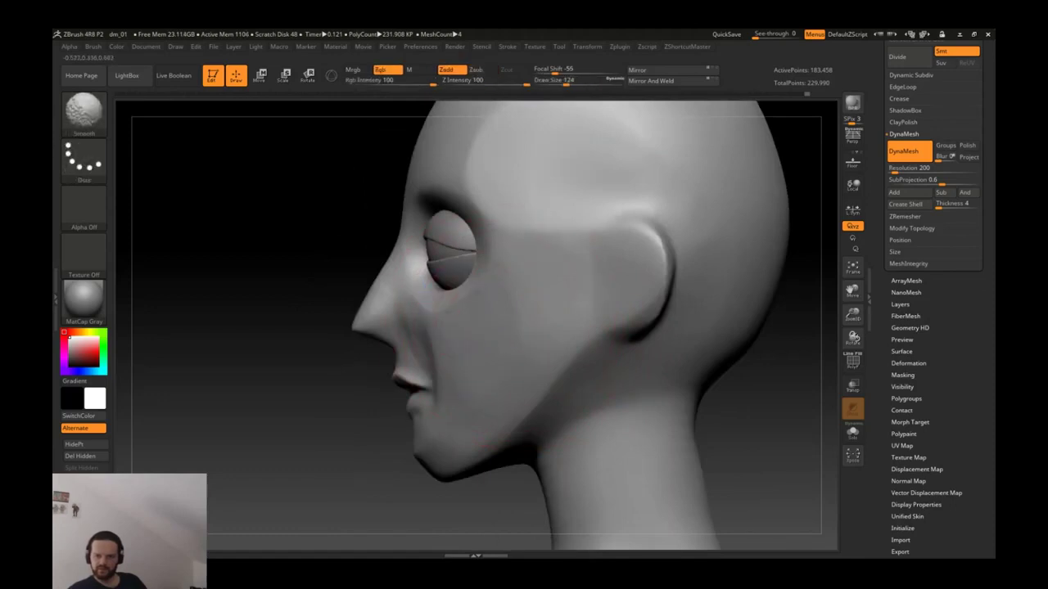
drag(519, 265, 597, 258)
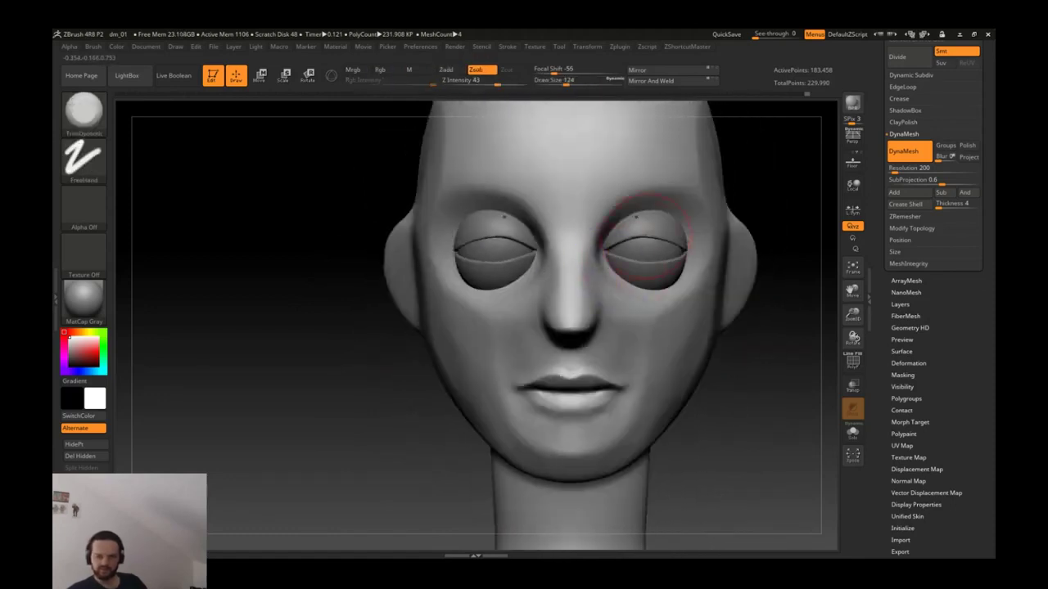
mouse_move(83, 296)
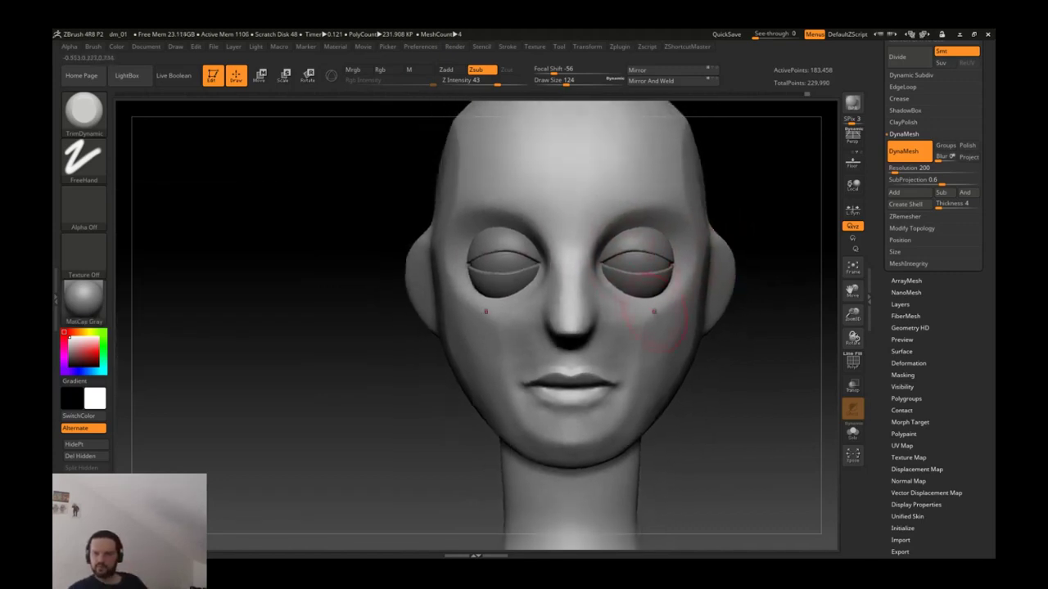
right_drag(601, 209, 617, 313)
mouse_move(572, 362)
right_down()
mouse_move(643, 332)
mouse_move(552, 277)
right_up()
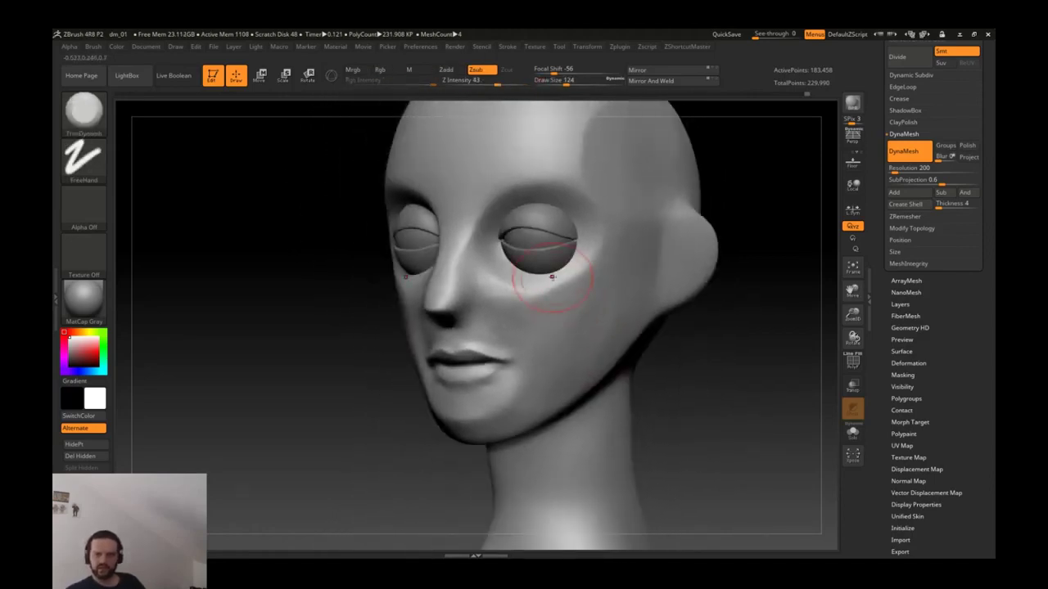
Step: Reshape the brow, temple and sides of the head with the Move brush at draw sizes 245 and 324
key(b)
key(m)
key(v)
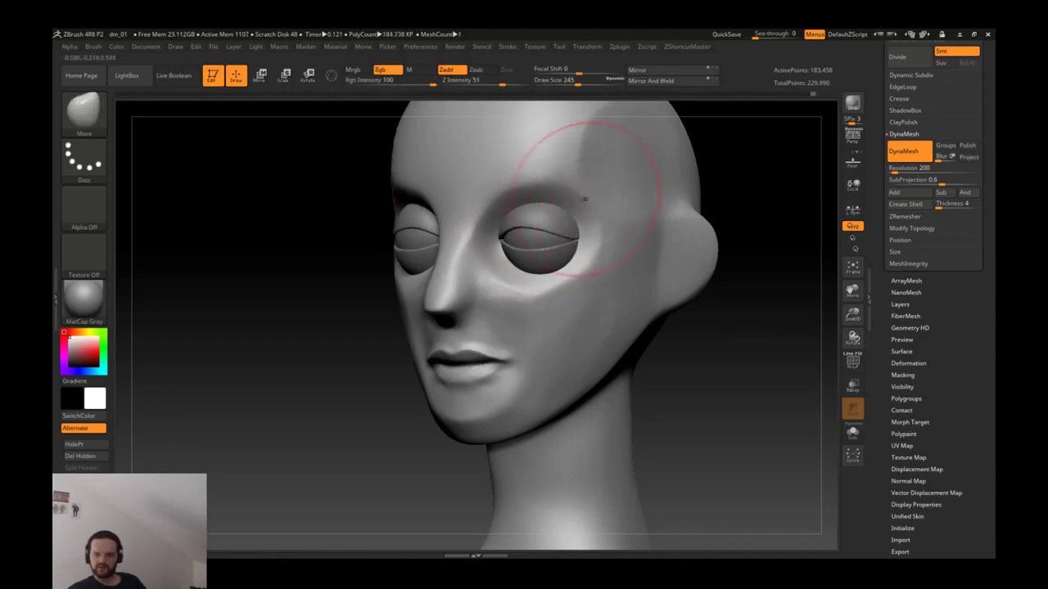
mouse_move(587, 188)
alt+right_down()
mouse_move(604, 230)
mouse_move(655, 234)
mouse_move(655, 246)
mouse_move(606, 234)
alt+right_up()
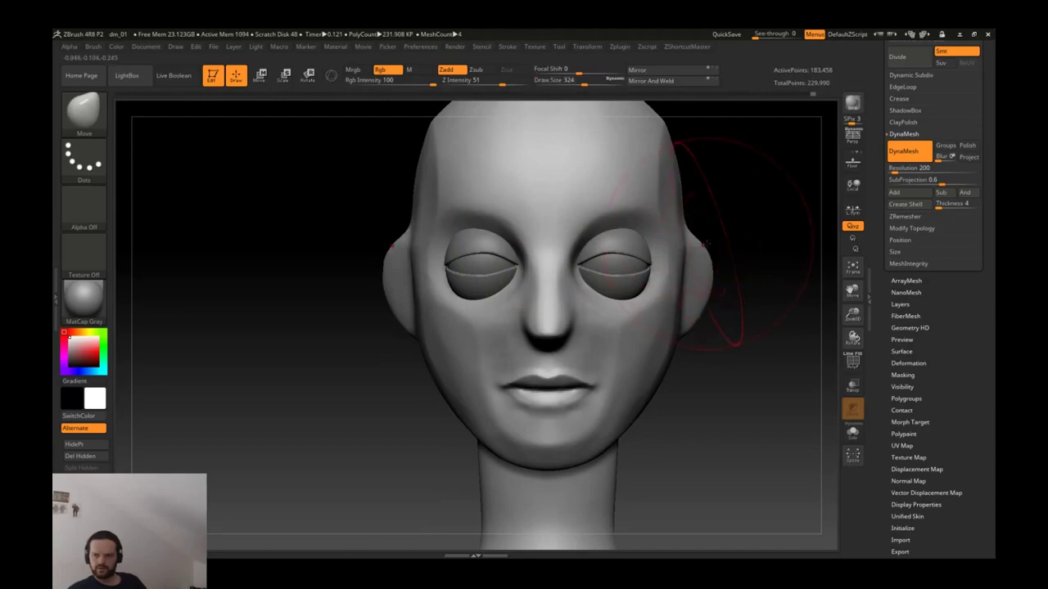
ctrl+right_drag(679, 169, 810, 168)
Step: Check the head's proportions from several angles in perspective, and turn perspective off again
click(856, 138)
mouse_move(737, 213)
right_down()
mouse_move(685, 237)
mouse_move(712, 237)
mouse_move(636, 241)
right_up()
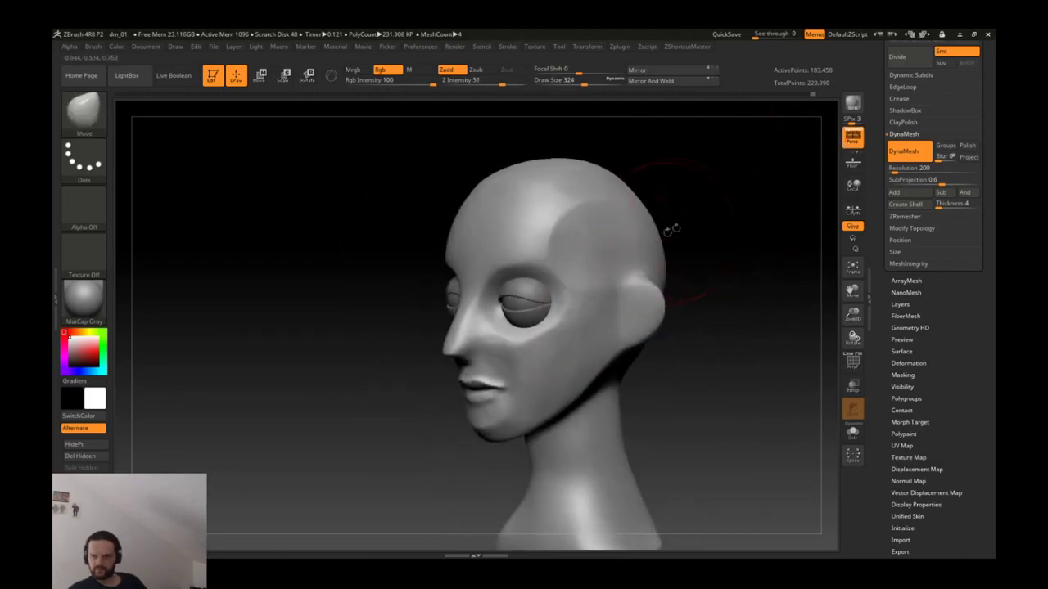
click(852, 137)
right_drag(678, 257, 643, 234)
Step: Flatten the temple and side of the skull with the TrimDynamic brush at draw size 274 and smooth the area
key(b)
key(t)
key(d)
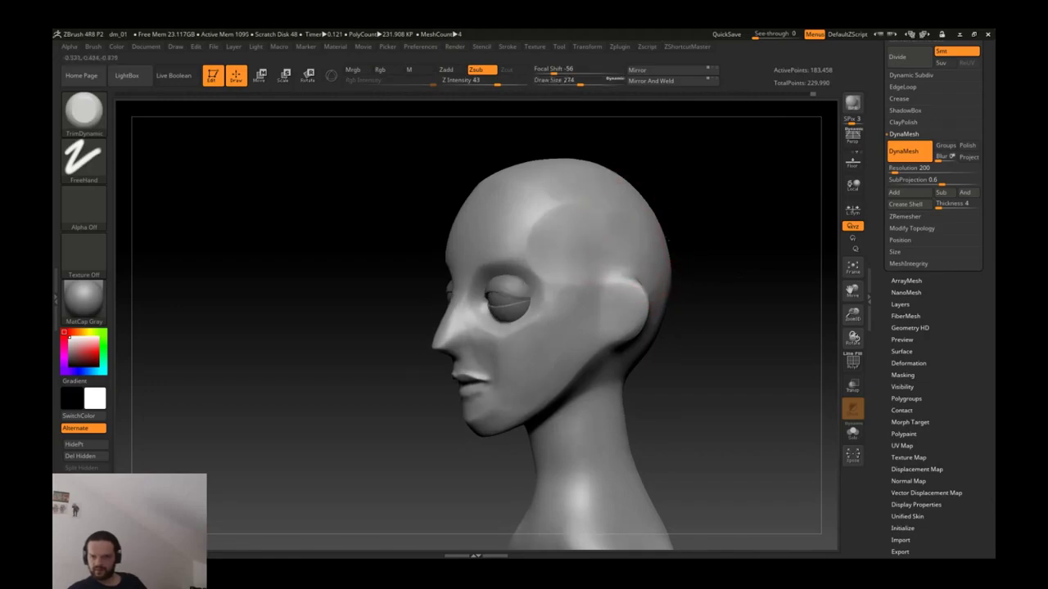
right_drag(665, 238, 642, 239)
key(shift)
mouse_move(578, 199)
right_down()
mouse_move(540, 175)
mouse_move(524, 210)
mouse_move(461, 264)
mouse_move(524, 269)
right_up()
Step: Adjust the brow and eye socket contours with the Move brush at draw size 140
key(b)
key(m)
key(v)
mouse_move(616, 276)
alt+right_down()
mouse_move(631, 292)
mouse_move(537, 234)
alt+right_up()
key(b)
key(d)
key(s)
key(b)
key(m)
key(v)
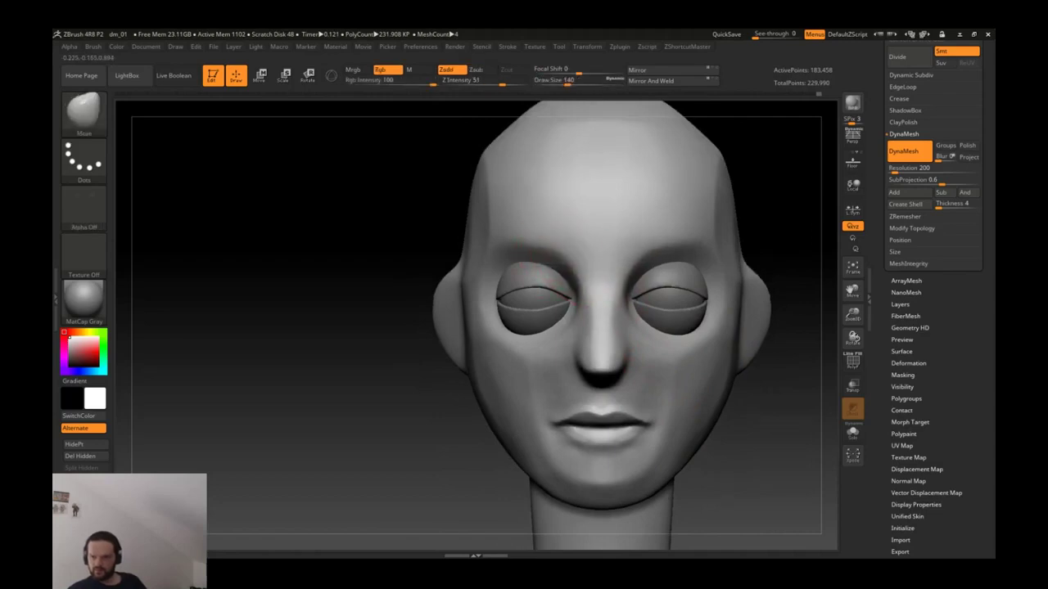
alt+right_drag(619, 234, 709, 266)
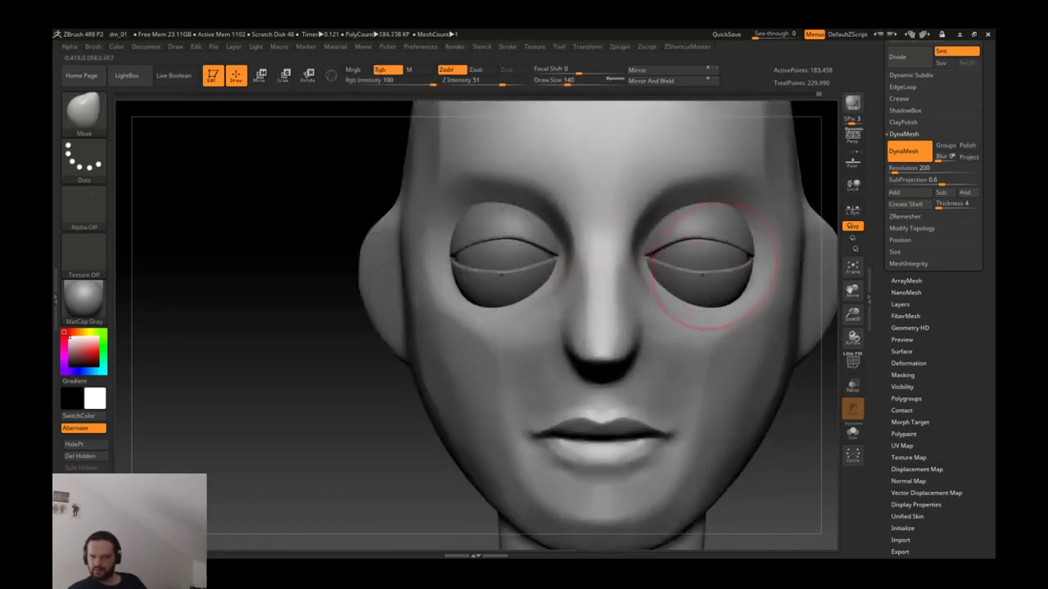
Step: Select the upper eyelid subtool, fit the lids to the eye sockets with the Move brush at draw size 140, and reselect the head
alt+click(536, 244)
alt+right_drag(537, 244, 508, 270)
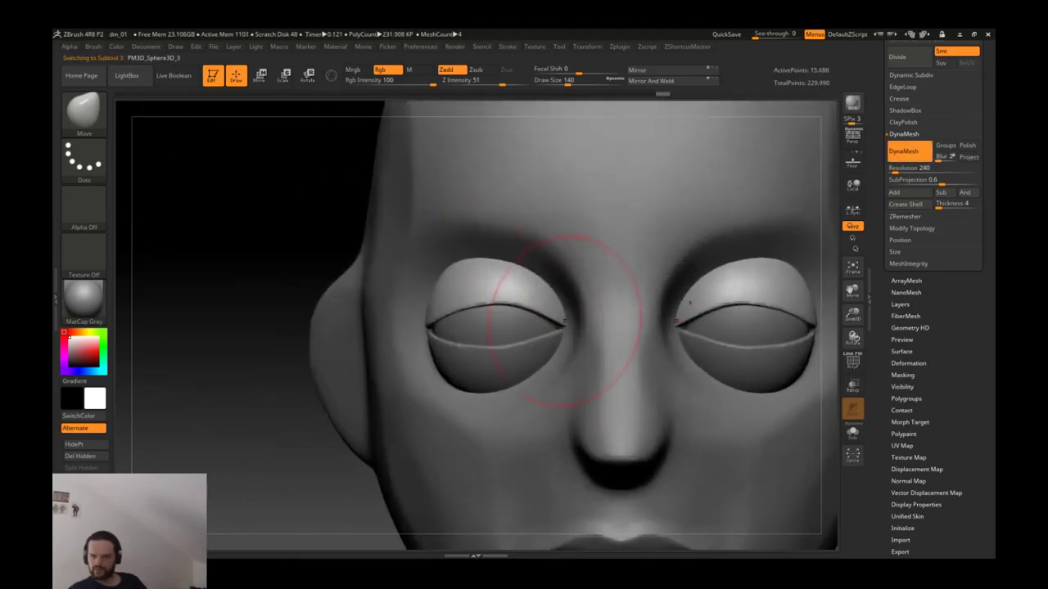
alt+right_drag(555, 310, 512, 255)
alt+right_drag(603, 311, 667, 215)
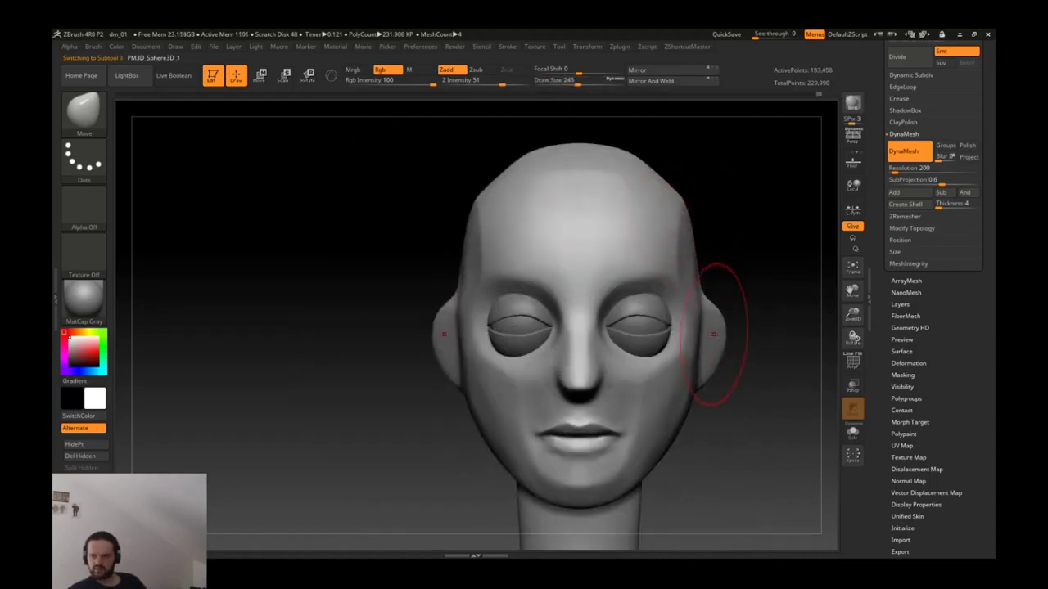
Step: Select the eye subtools and adjust the eyeball's fit at the eyelid corners with the Move brush at draw size 53
alt+right_drag(585, 352, 675, 255)
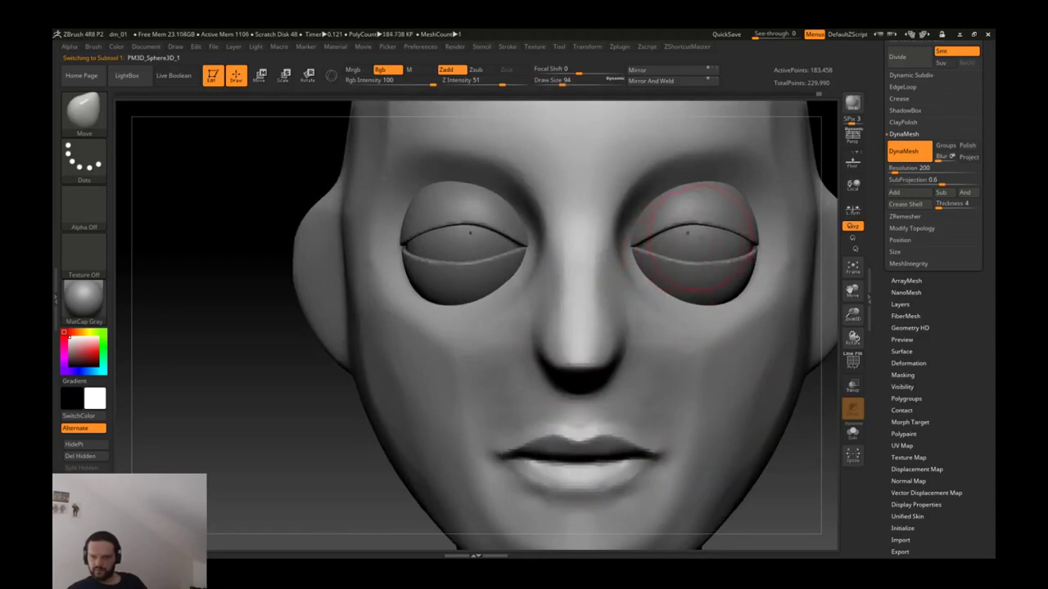
alt+click(688, 234)
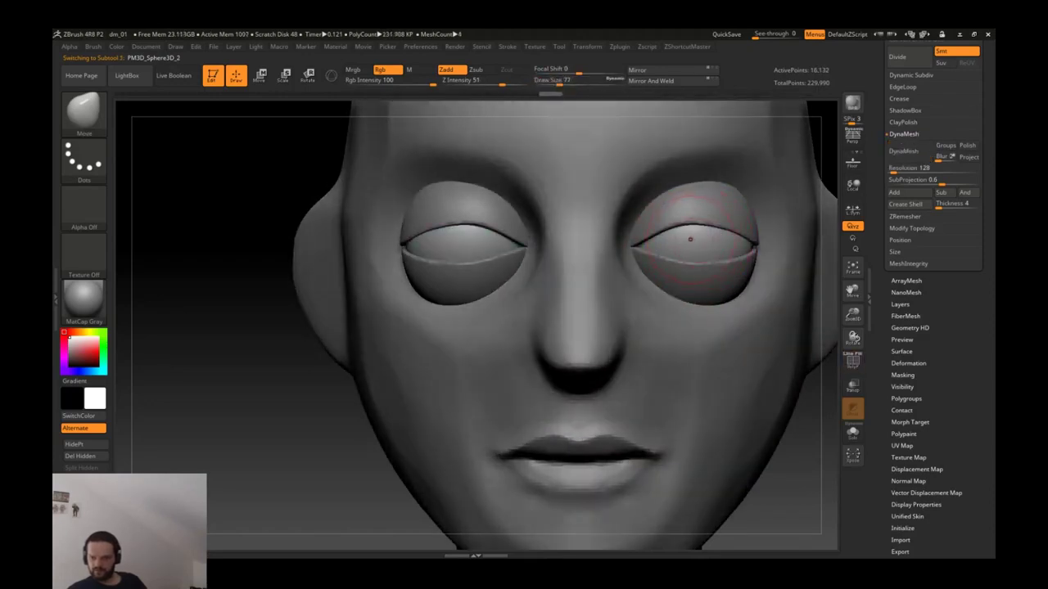
alt+click(467, 237)
ctrl+right_drag(467, 237, 438, 232)
key(bracketright)
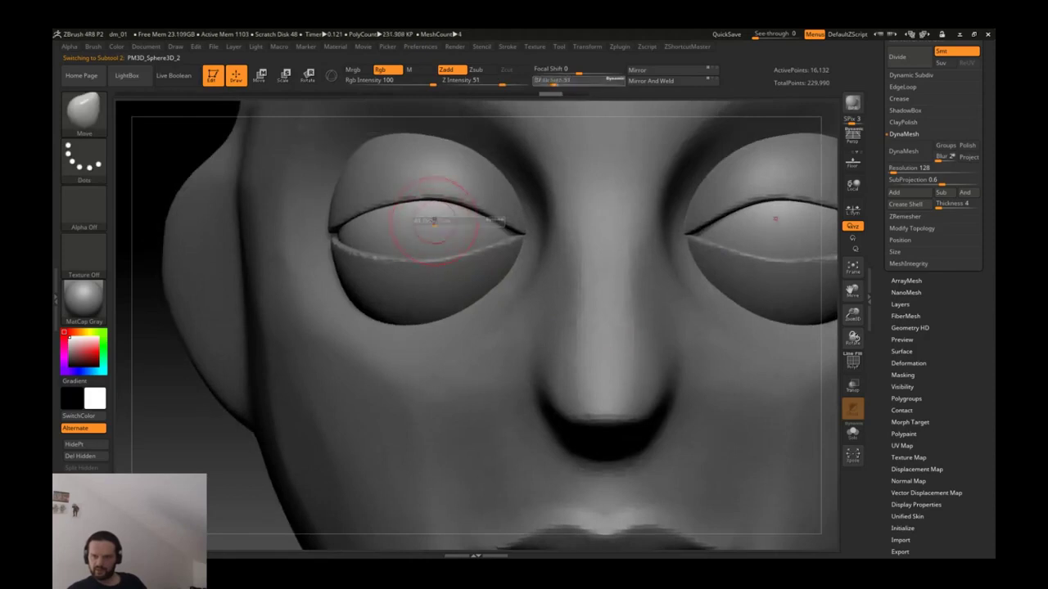
mouse_move(442, 237)
ctrl+right_down()
mouse_move(374, 240)
mouse_move(456, 241)
ctrl+right_up()
key(bracketleft)
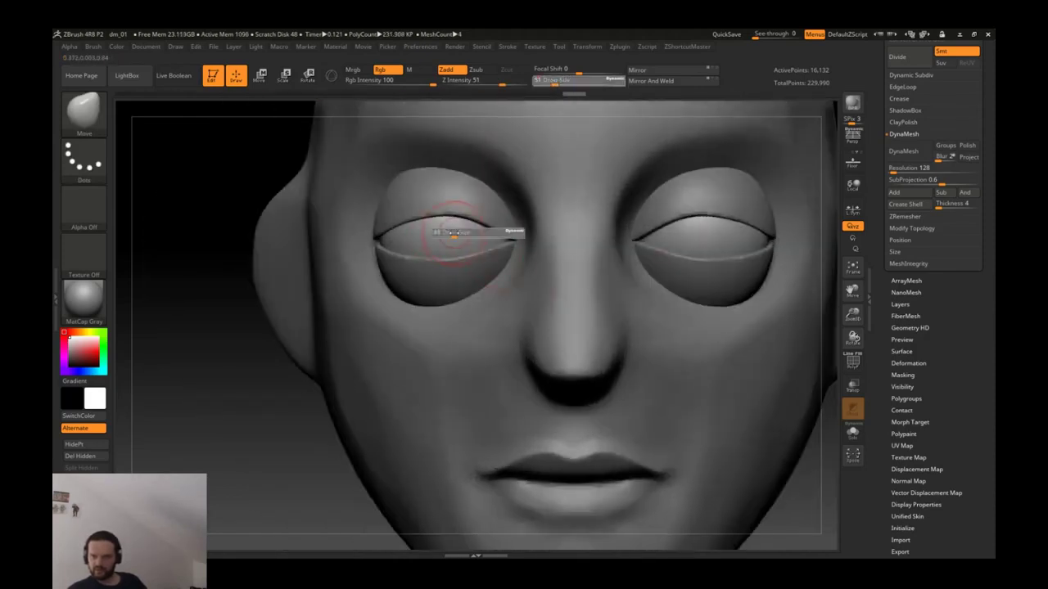
Step: Select the head and add volume to the outer brow side of the eye socket with the Clay brush at draw size 132
ctrl+right_drag(487, 225, 643, 205)
alt+click(643, 205)
key(bracketright)
key(bracketright)
key(bracketright)
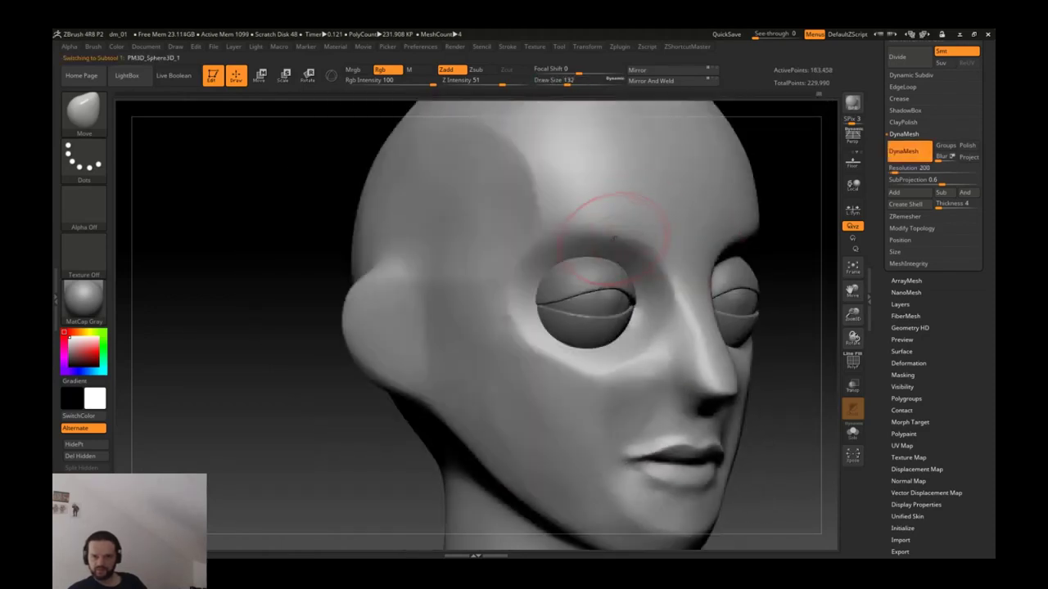
key(b)
key(c)
key(l)
drag(560, 258, 562, 255)
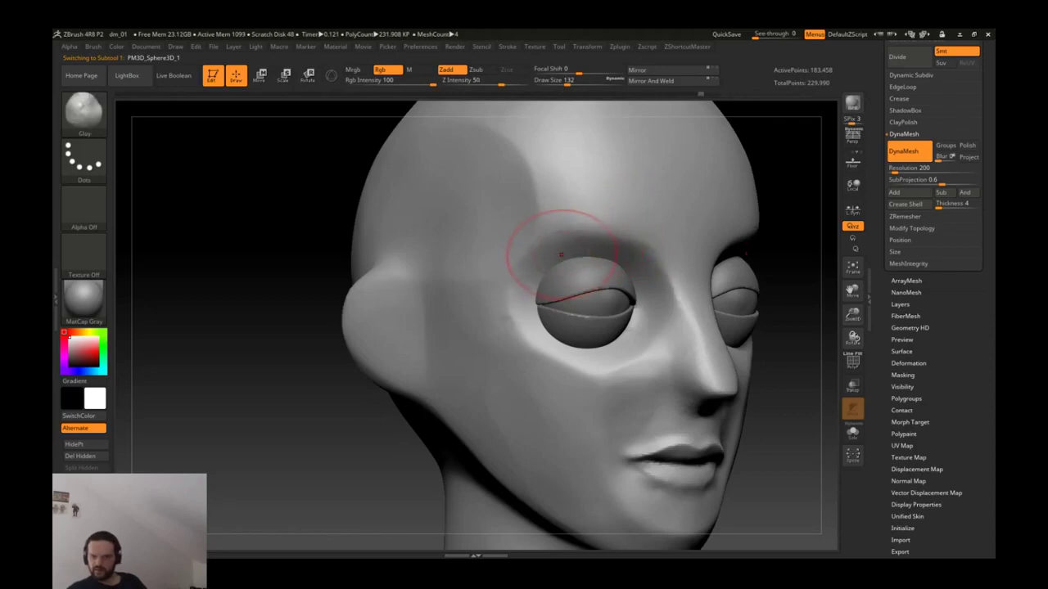
Step: Build up the outer rim of the eye socket with the ClayTubes brush at draw size 132
key(b)
key(c)
key(t)
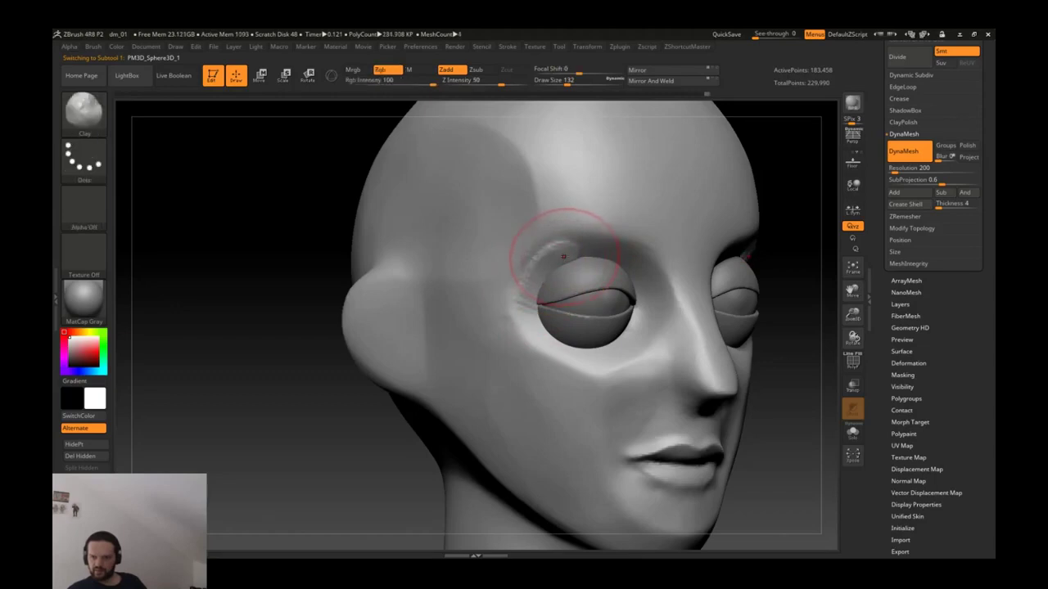
key(b)
key(i)
key(n)
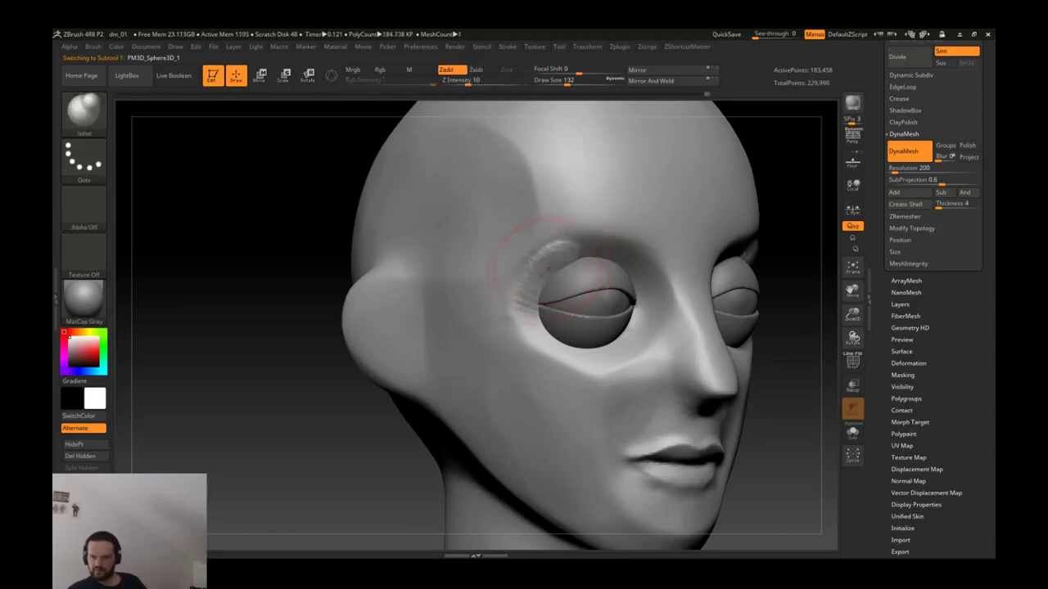
key(b)
key(c)
key(t)
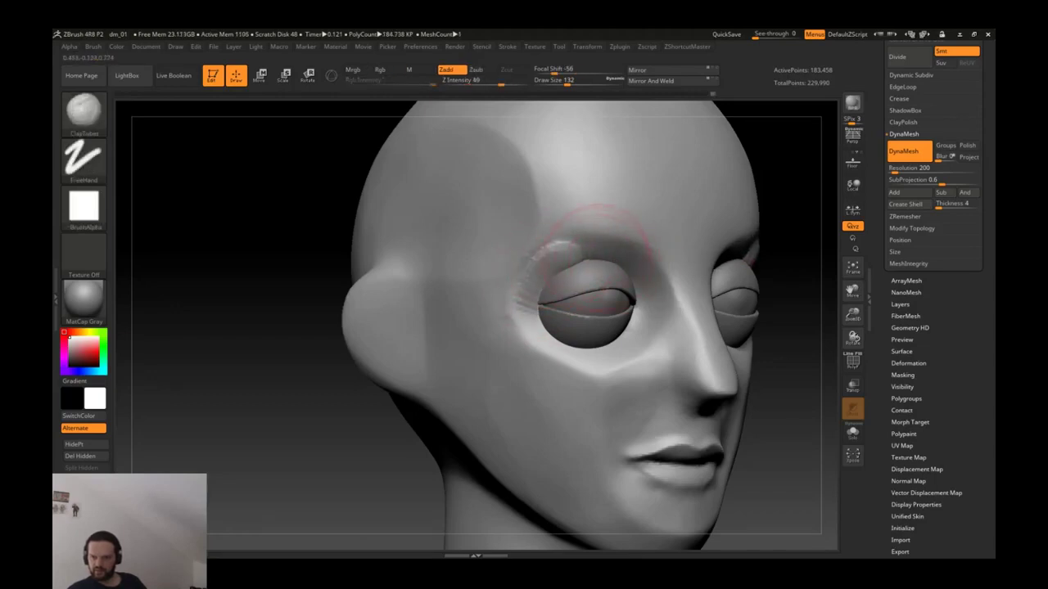
mouse_move(576, 247)
mouse_down()
mouse_move(565, 314)
mouse_move(586, 321)
mouse_up()
drag(563, 276, 607, 346)
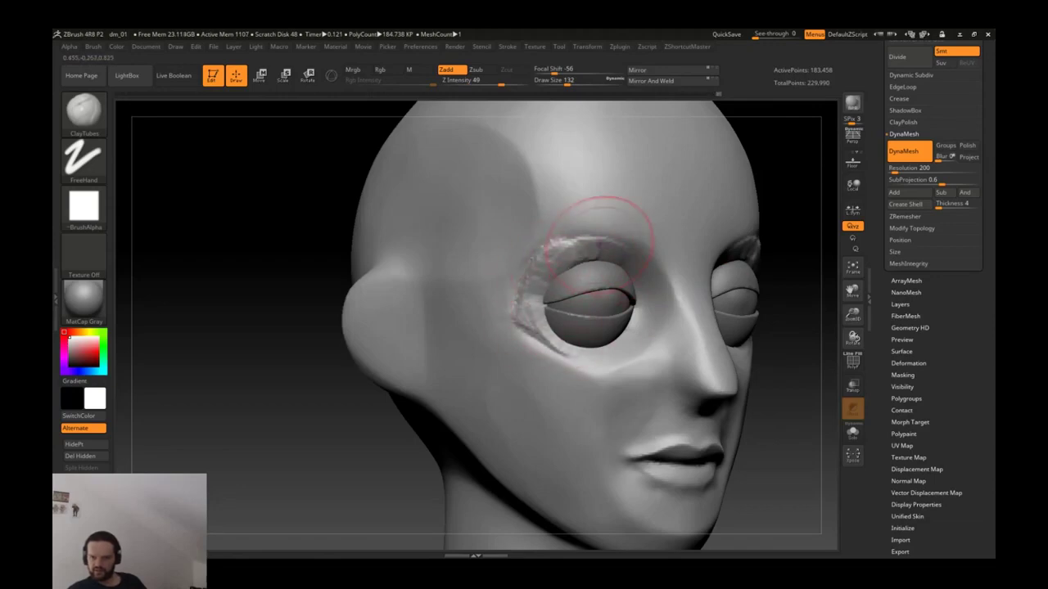
Step: Extend the ClayTubes build-up around the upper, inner and lower rim of the eye socket
drag(602, 234, 696, 290)
mouse_move(790, 369)
mouse_down()
mouse_move(819, 370)
mouse_move(786, 373)
mouse_up()
mouse_move(587, 365)
mouse_down()
mouse_move(577, 321)
mouse_move(569, 348)
mouse_move(608, 342)
mouse_up()
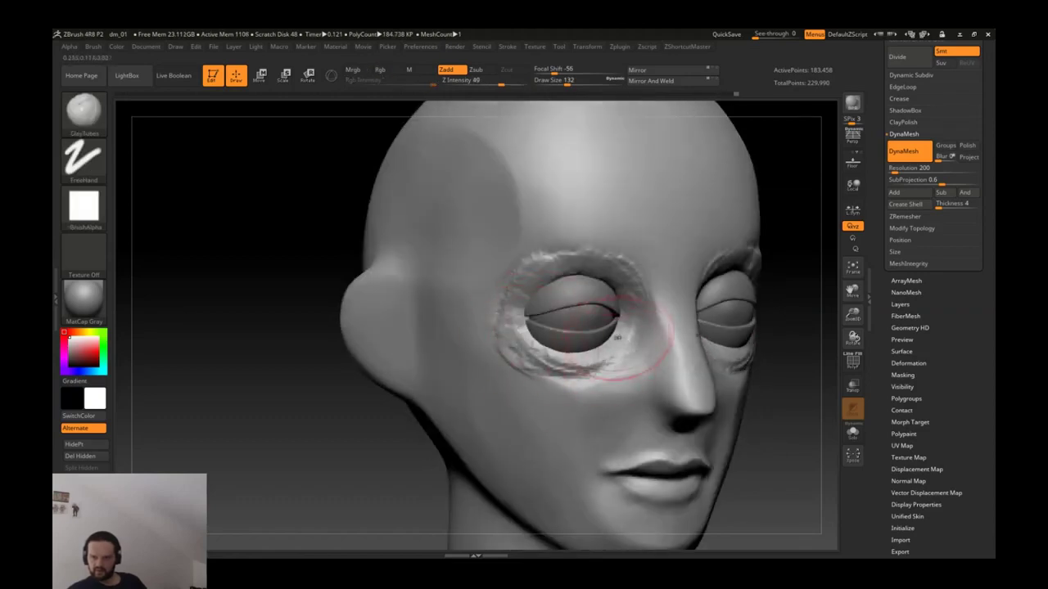
right_drag(579, 325, 550, 305)
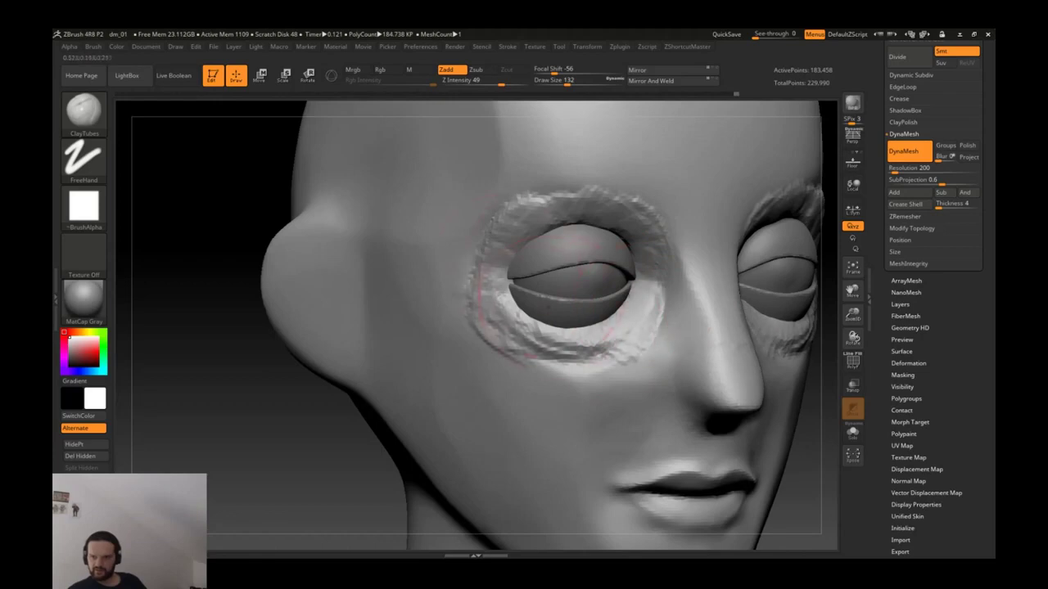
mouse_move(540, 193)
mouse_down()
mouse_move(610, 192)
mouse_move(606, 335)
mouse_up()
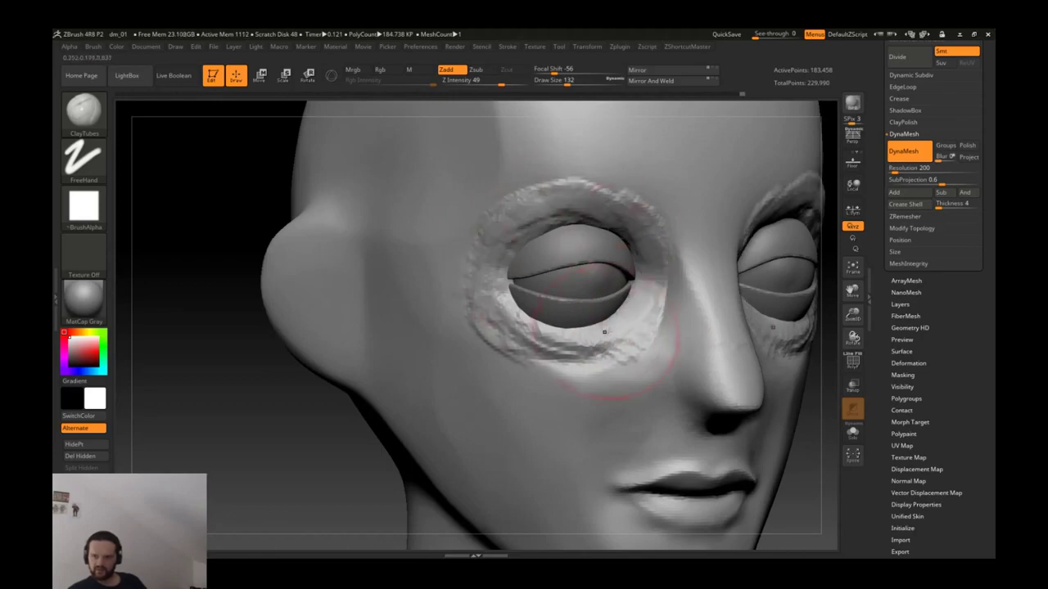
mouse_move(491, 303)
mouse_down()
mouse_move(556, 360)
mouse_move(614, 360)
mouse_up()
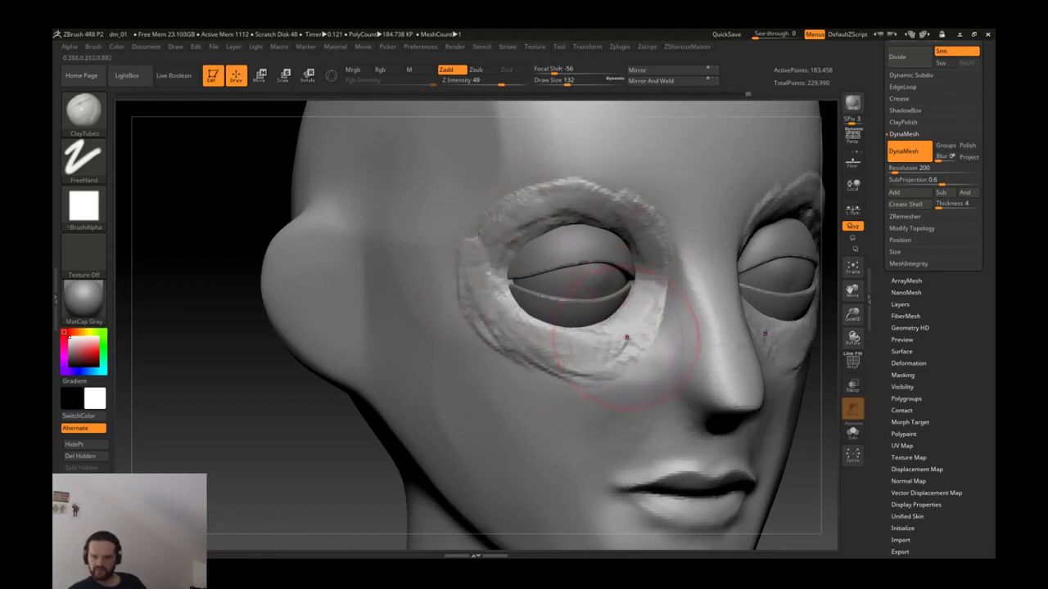
Step: Smooth the built-up socket rim, and add and blend a ClayTubes ridge below the eyebrow
shift+drag(491, 328, 565, 368)
mouse_move(471, 274)
mouse_down()
mouse_move(532, 221)
mouse_move(569, 209)
mouse_up()
mouse_move(573, 296)
mouse_down()
mouse_move(532, 225)
mouse_move(557, 213)
mouse_move(491, 278)
mouse_move(509, 315)
mouse_move(590, 360)
mouse_move(634, 315)
mouse_up()
key(shift)
mouse_move(581, 279)
mouse_down()
mouse_move(557, 205)
mouse_move(606, 197)
mouse_move(647, 225)
mouse_up()
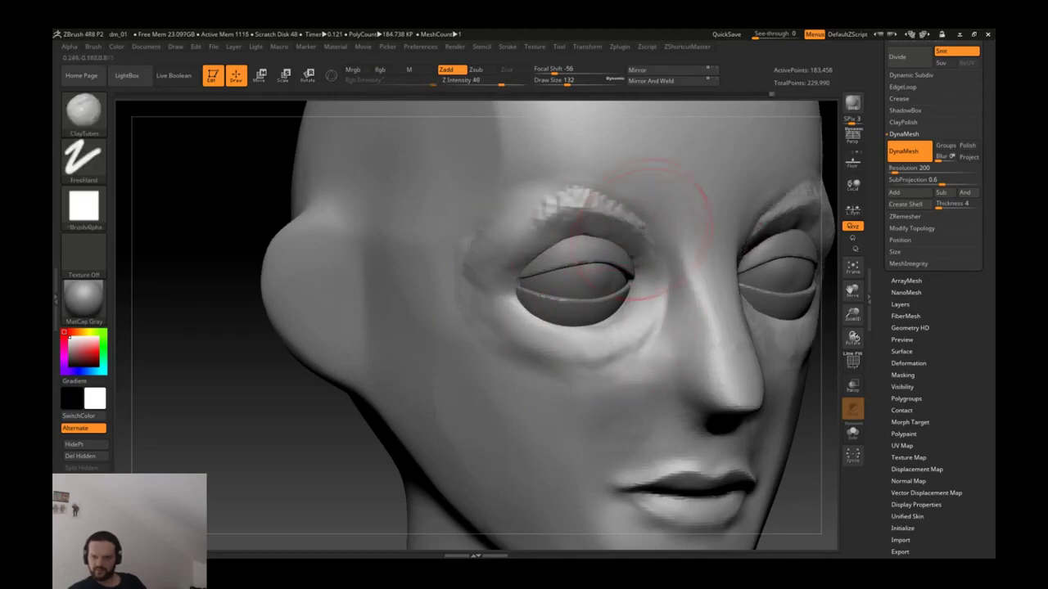
mouse_move(549, 175)
shift+mouse_down()
mouse_move(573, 204)
mouse_move(606, 197)
shift+mouse_up()
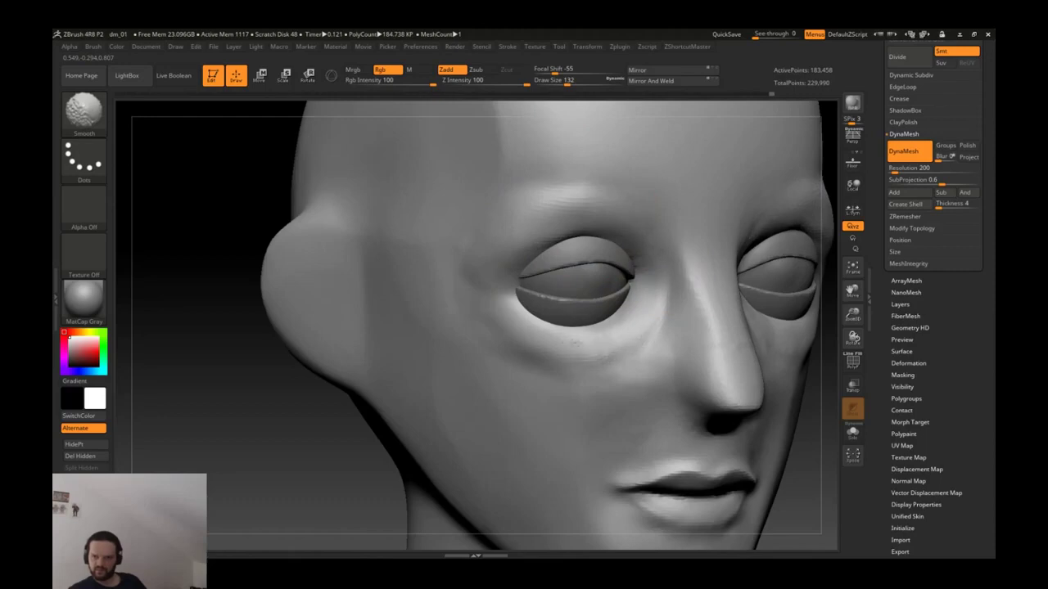
Step: Build up the cheekbone from below the eye toward the ear with the ClayTubes brush at draw size 132 and smooth it
key(alt)
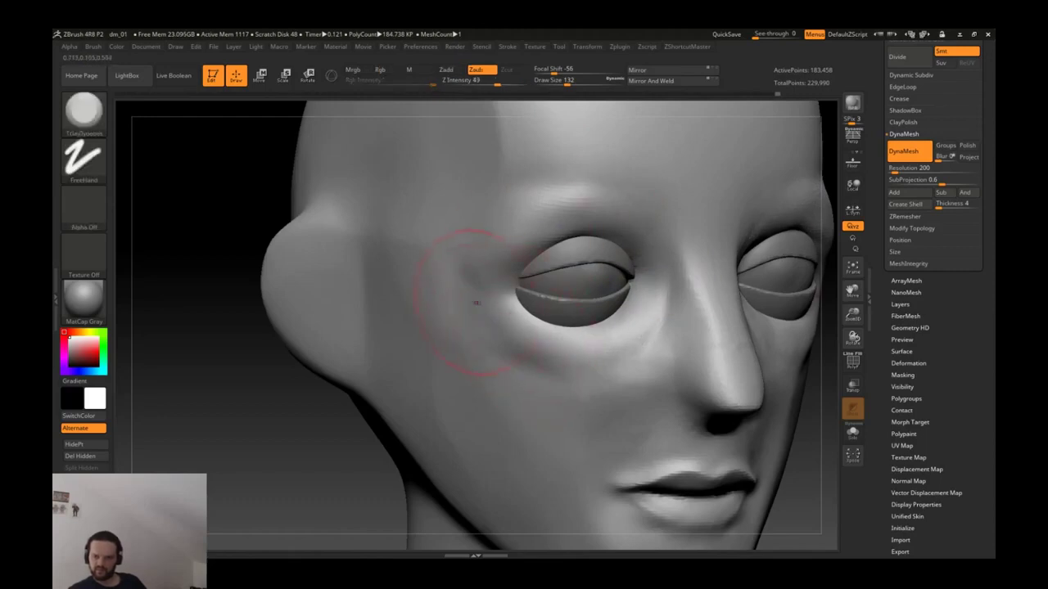
right_drag(495, 288, 433, 257)
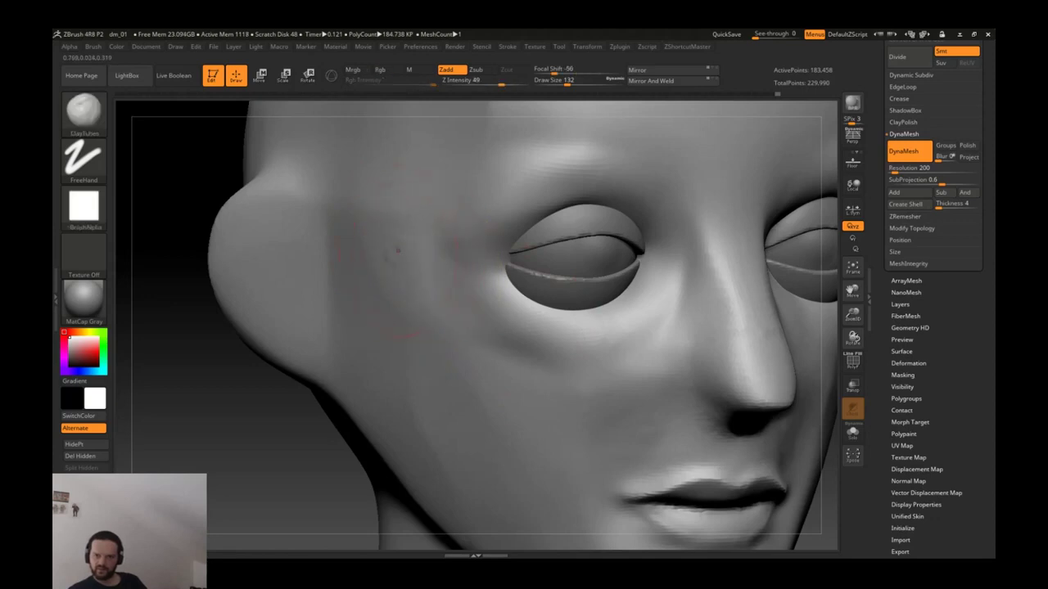
drag(397, 249, 499, 328)
mouse_move(384, 225)
mouse_down()
mouse_move(491, 323)
mouse_move(398, 199)
mouse_move(459, 270)
mouse_up()
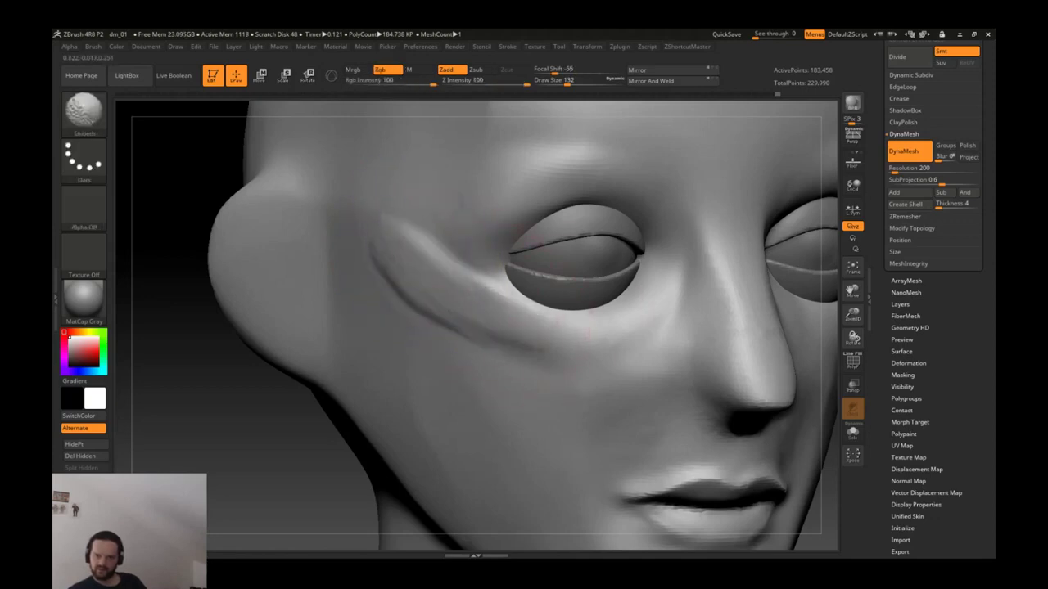
mouse_move(388, 261)
right_down()
mouse_move(538, 234)
mouse_move(514, 278)
mouse_move(456, 265)
right_up()
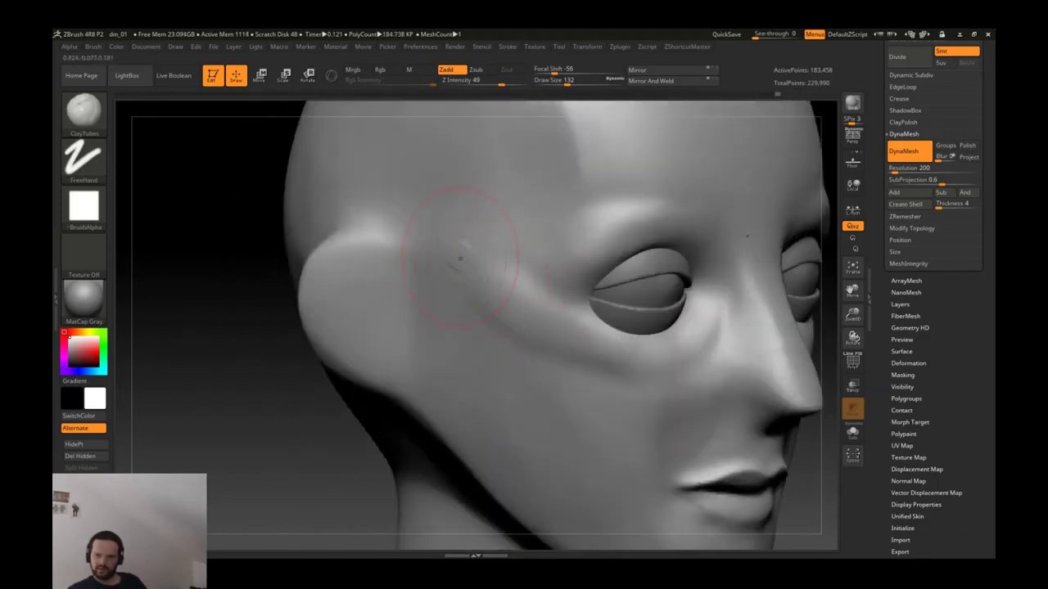
shift+drag(470, 266, 524, 303)
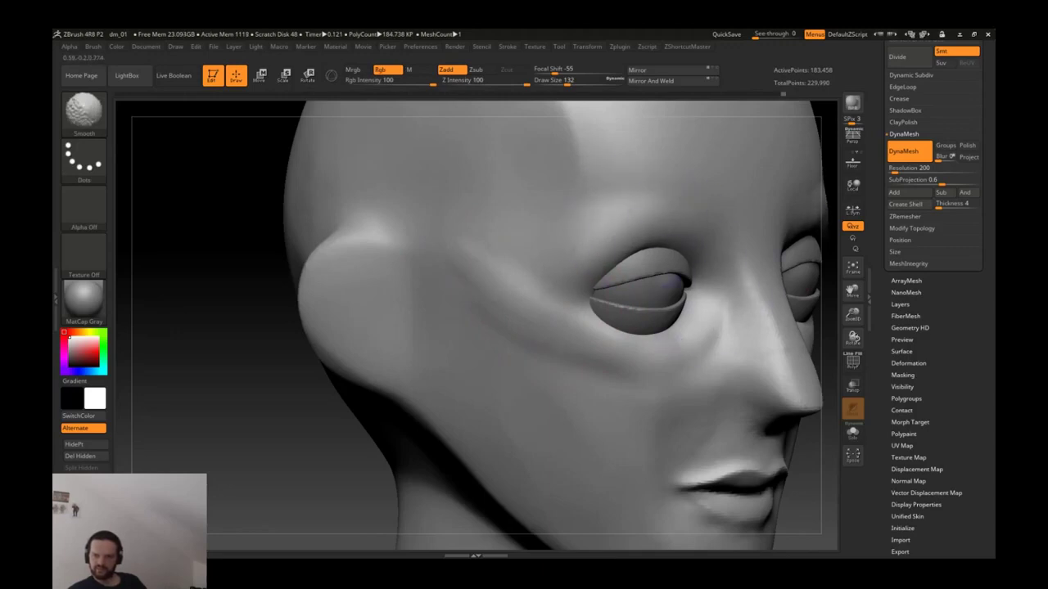
Step: Adjust the eye socket contours around the lids with the Move brush at draw size 163, ending with the head selected
drag(692, 249, 716, 275)
mouse_move(680, 221)
mouse_down()
mouse_move(728, 284)
mouse_move(712, 246)
mouse_move(696, 282)
mouse_move(541, 237)
mouse_move(501, 207)
mouse_move(474, 221)
mouse_move(488, 188)
mouse_move(495, 203)
mouse_up()
key(s)
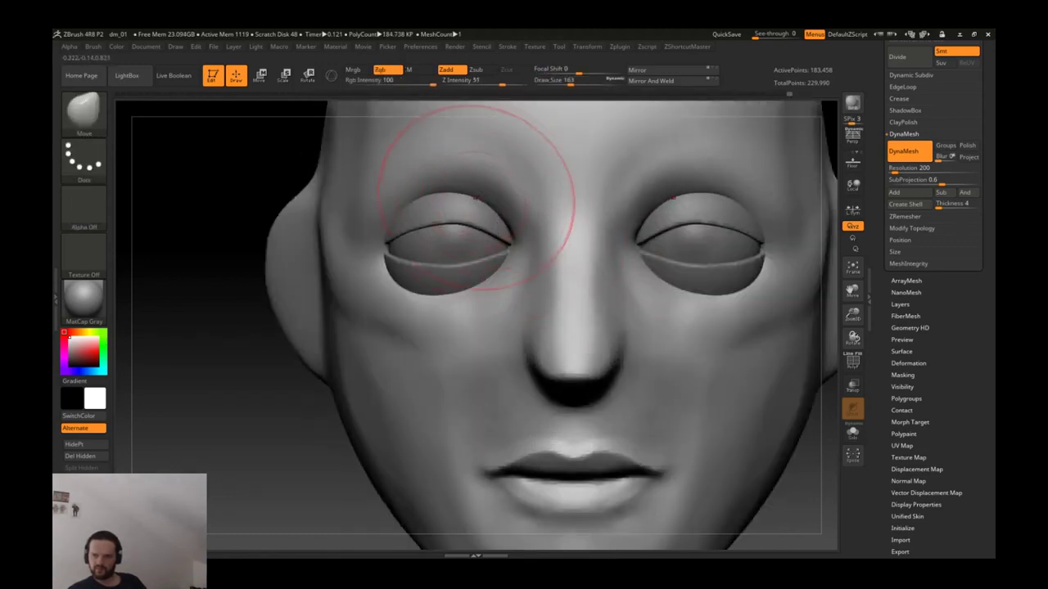
mouse_move(532, 172)
alt+mouse_down()
mouse_move(542, 205)
mouse_move(659, 282)
mouse_move(688, 320)
mouse_move(697, 308)
mouse_move(676, 308)
alt+mouse_up()
alt+drag(670, 266, 668, 288)
alt+click(668, 288)
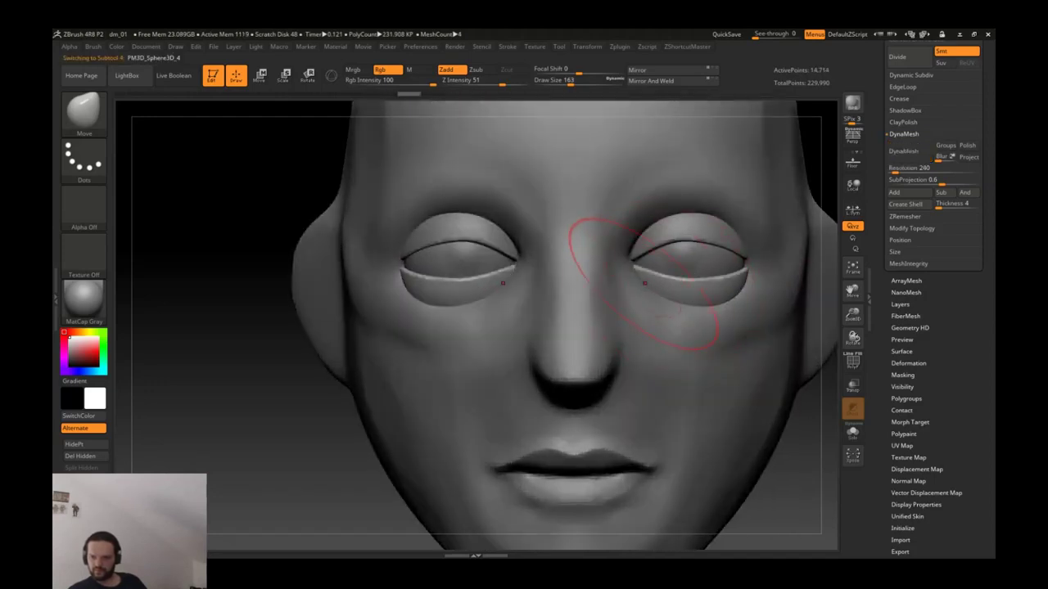
alt+click(635, 293)
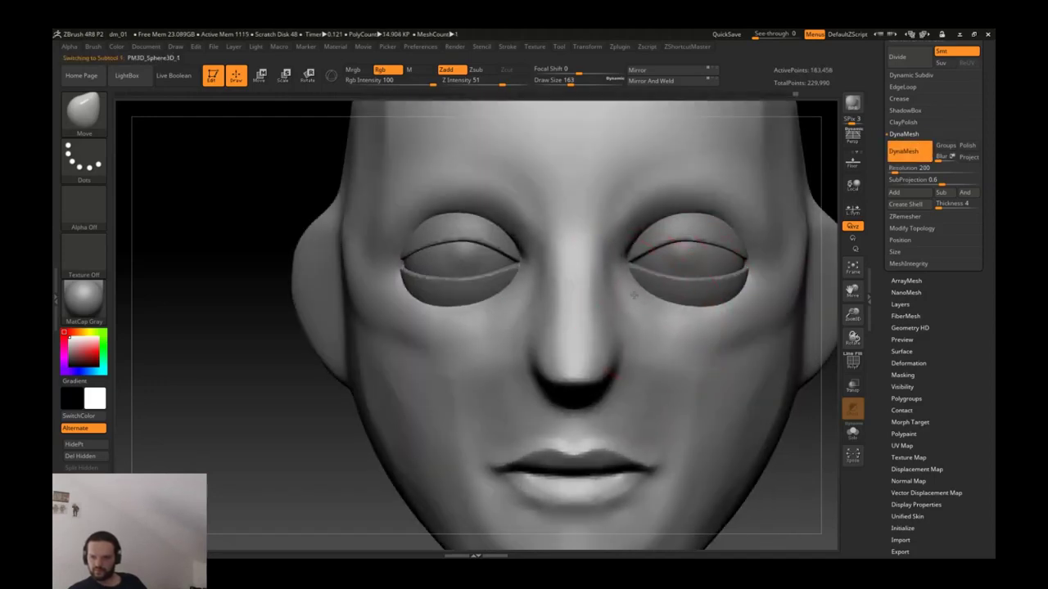
Step: Flatten and smooth the cheek plane below the cheekbone with the TrimDynamic brush at draw size 207
key(f)
mouse_move(663, 266)
right_down()
mouse_move(654, 241)
mouse_move(664, 229)
mouse_move(638, 252)
mouse_move(684, 212)
mouse_move(668, 334)
right_up()
key(b)
key(t)
key(d)
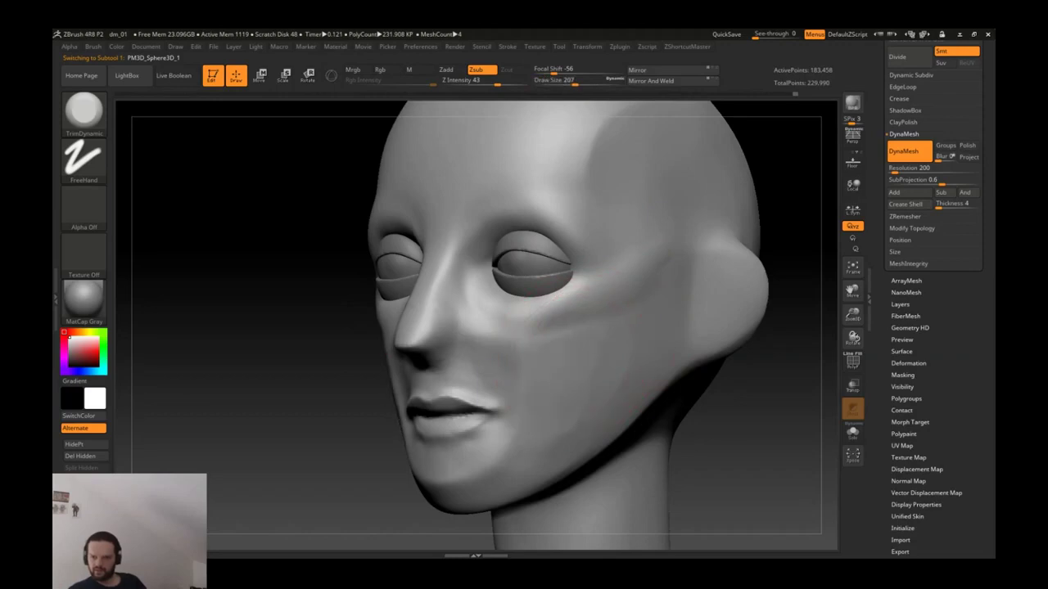
key(shift)
Step: Reshape the cheek and jawline silhouette with the Move brush at draw size 245
key(b)
key(m)
key(v)
key(s)
drag(569, 396, 571, 396)
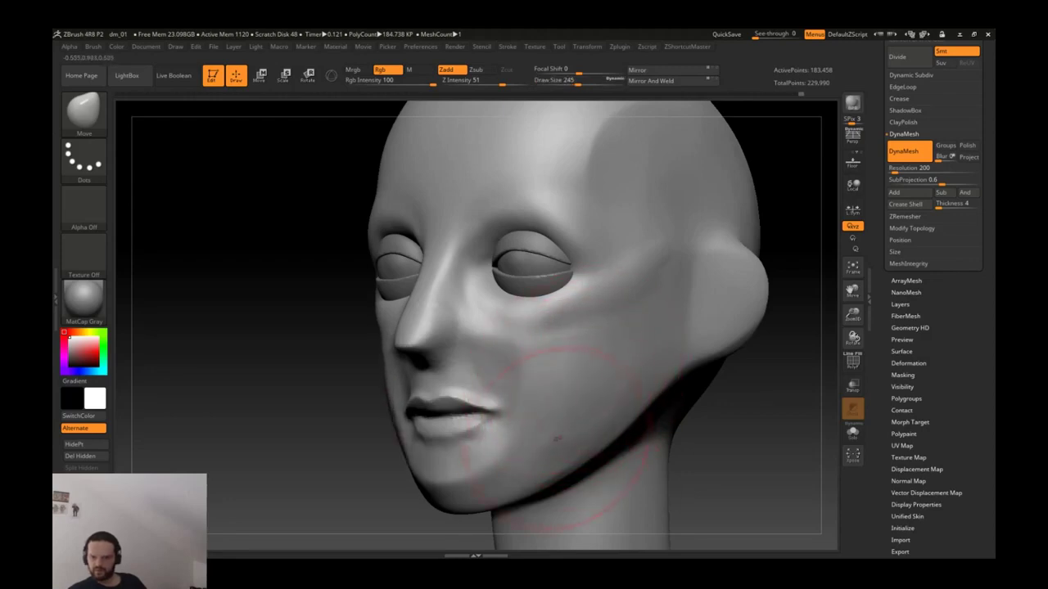
shift+drag(573, 401, 638, 401)
key(ctrl)
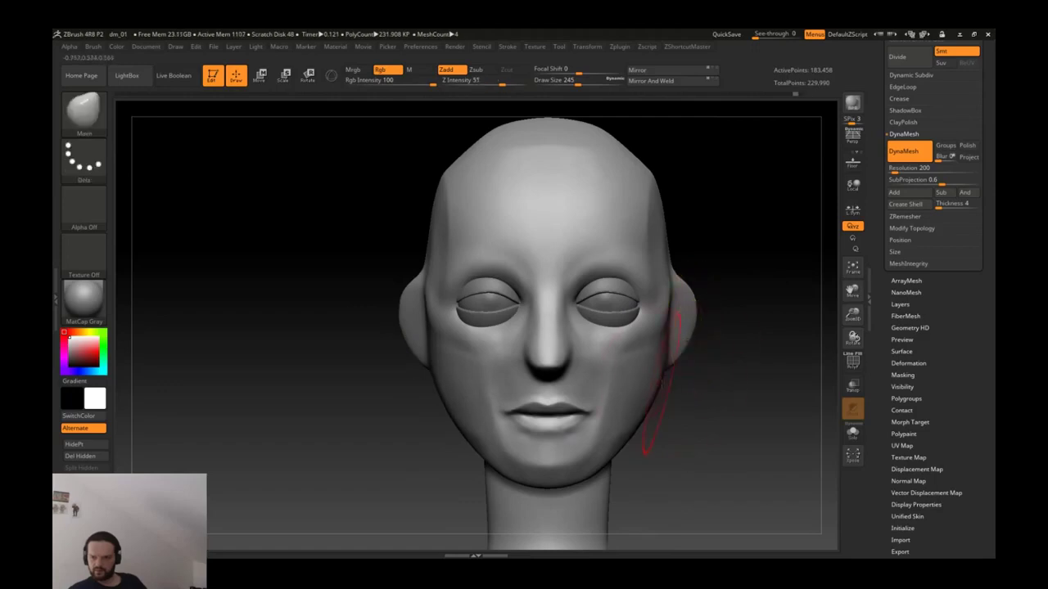
key(ctrl)
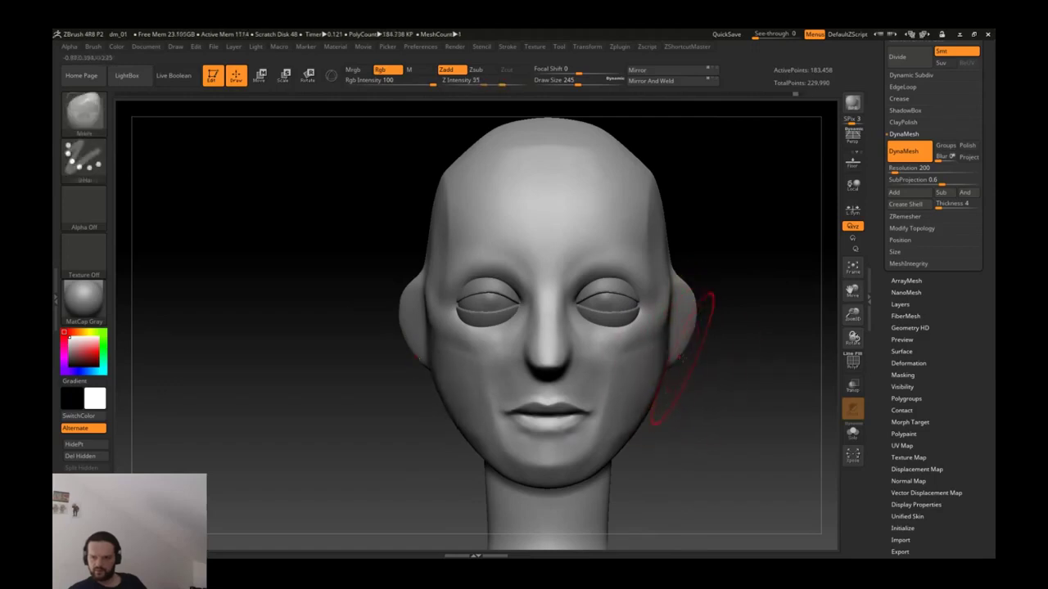
key(ctrl)
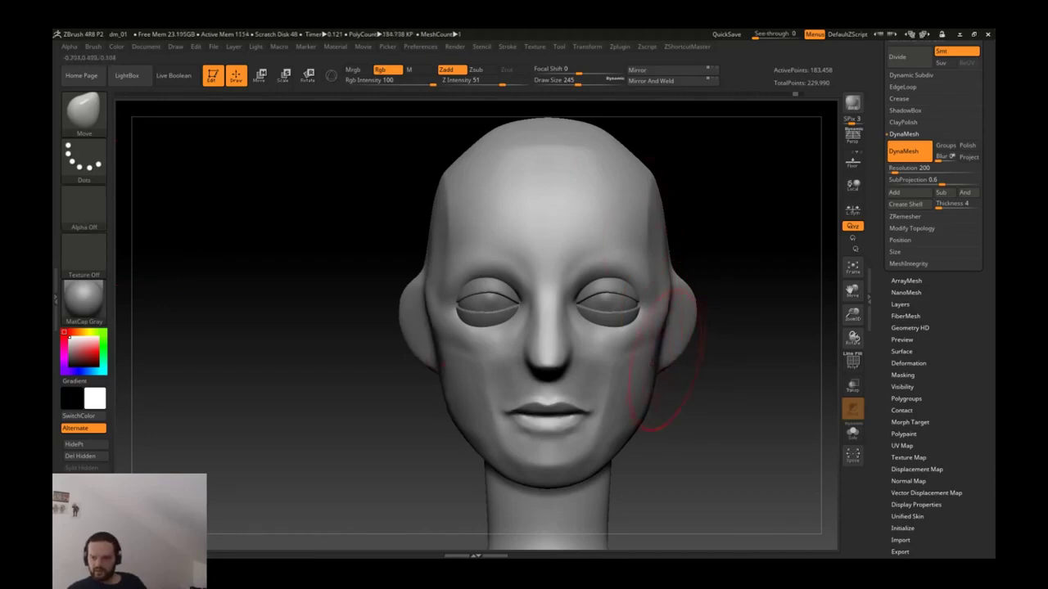
drag(662, 370, 700, 254)
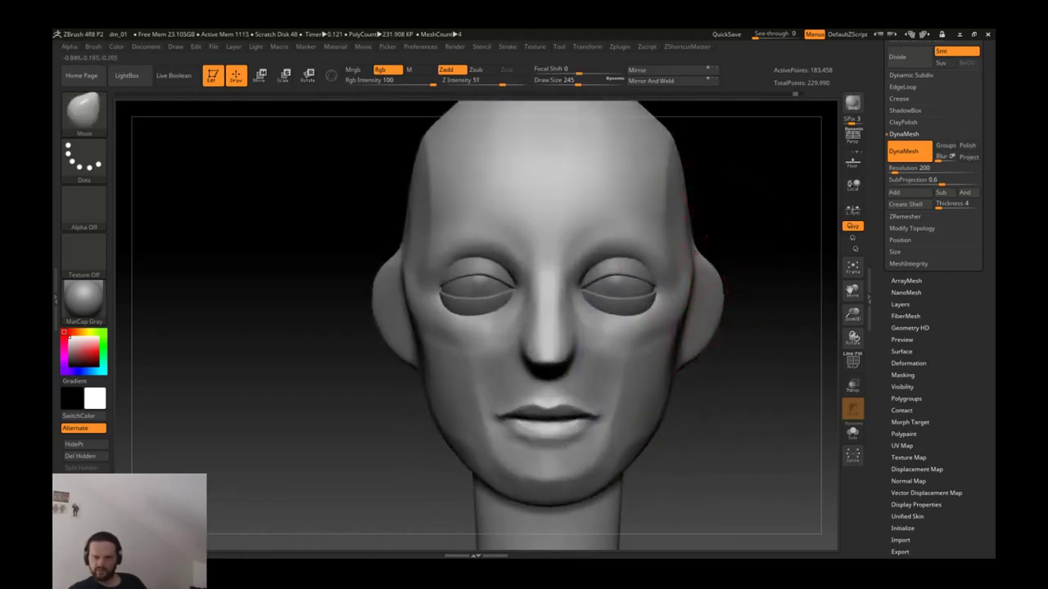
Step: Turn on perspective and pull the ears outward from the head with the Move brush at draw size 136
ctrl+drag(703, 261, 725, 278)
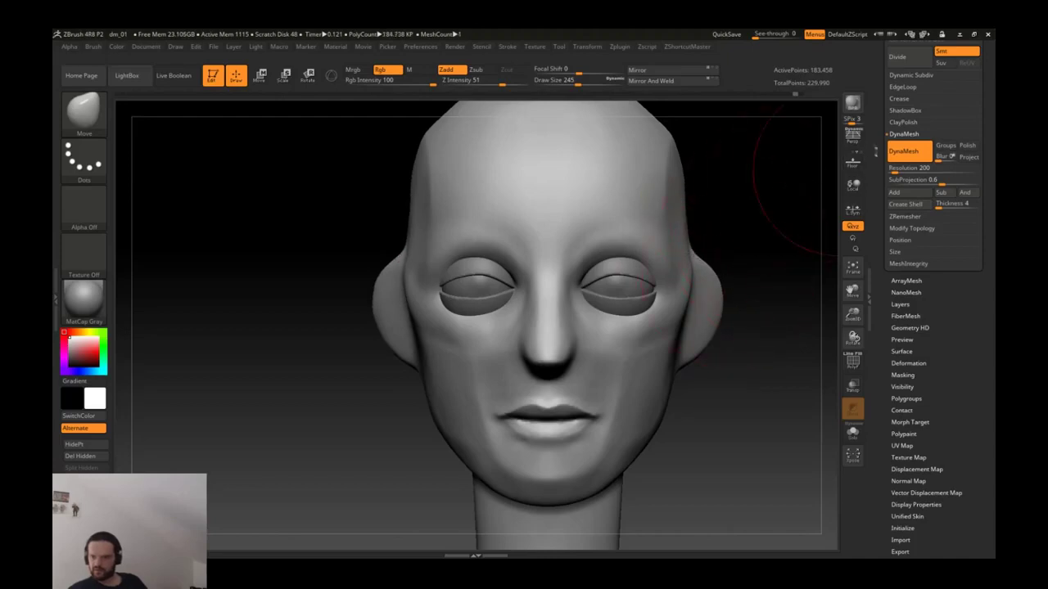
click(852, 135)
key(ctrl+z)
mouse_move(709, 281)
mouse_down()
mouse_move(667, 283)
mouse_move(725, 369)
mouse_move(732, 283)
mouse_up()
key(bracketleft)
key(bracketleft)
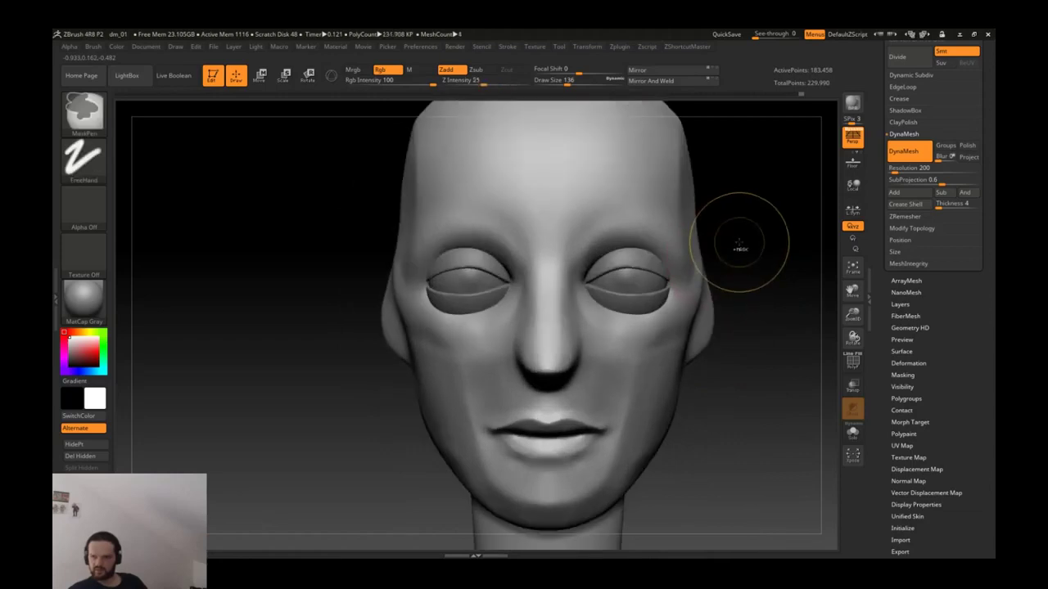
key(b)
key(m)
key(v)
drag(751, 241, 442, 244)
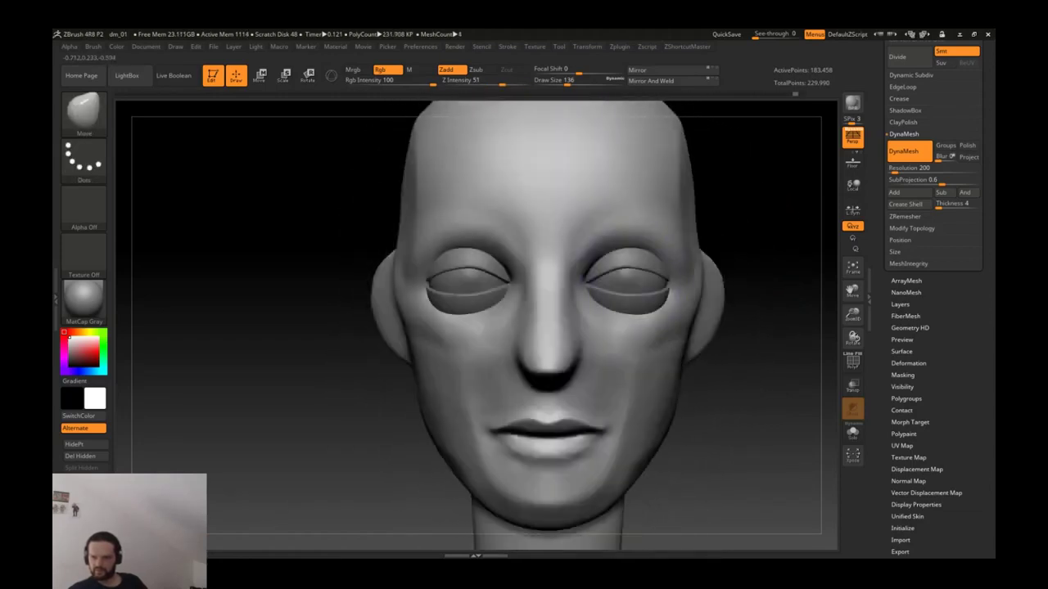
mouse_move(716, 274)
mouse_down()
mouse_move(617, 292)
mouse_move(573, 270)
mouse_move(642, 361)
mouse_up()
Step: Mask the ear in side view with the MaskPen brush at draw size 202 and invert the mask
key(b)
key(m)
key(p)
ctrl+drag(778, 393, 790, 409)
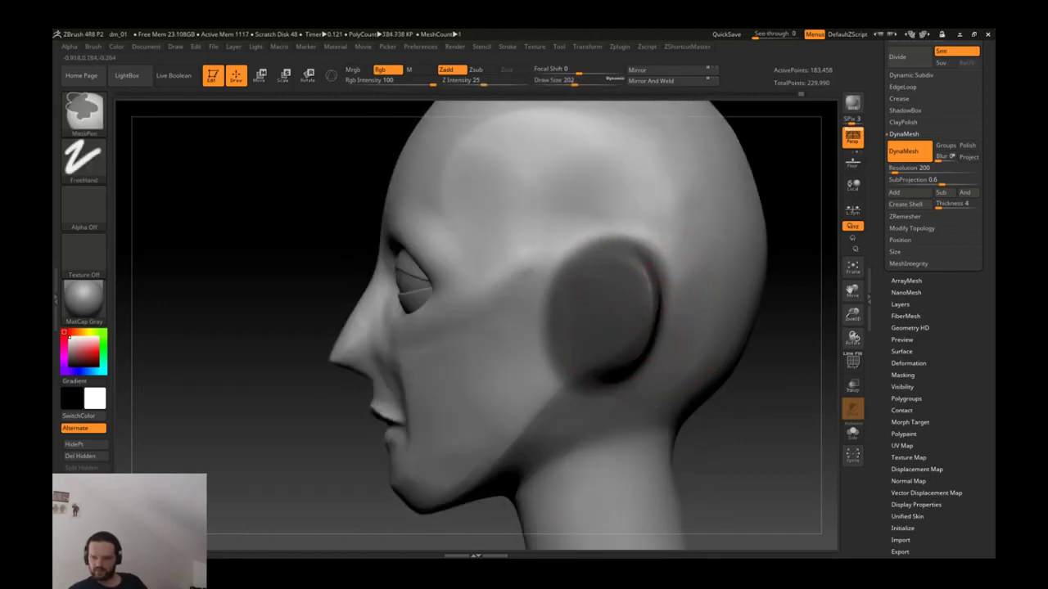
ctrl+click(738, 383)
key(w)
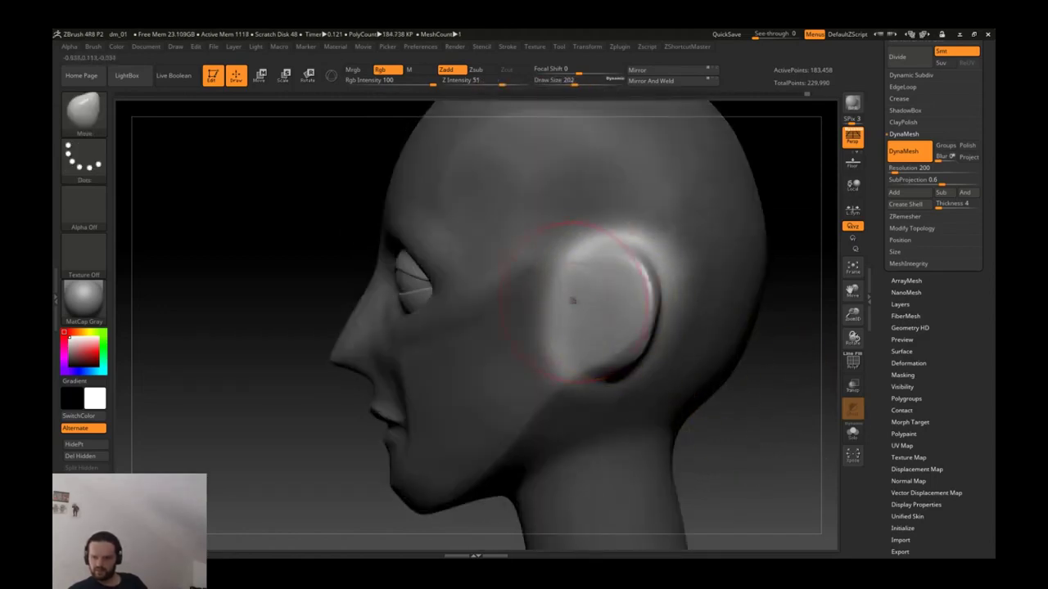
Step: Rotate the unmasked ear outward with a transpose line drawn along its length, viewing the head from above
key(ctrl+z)
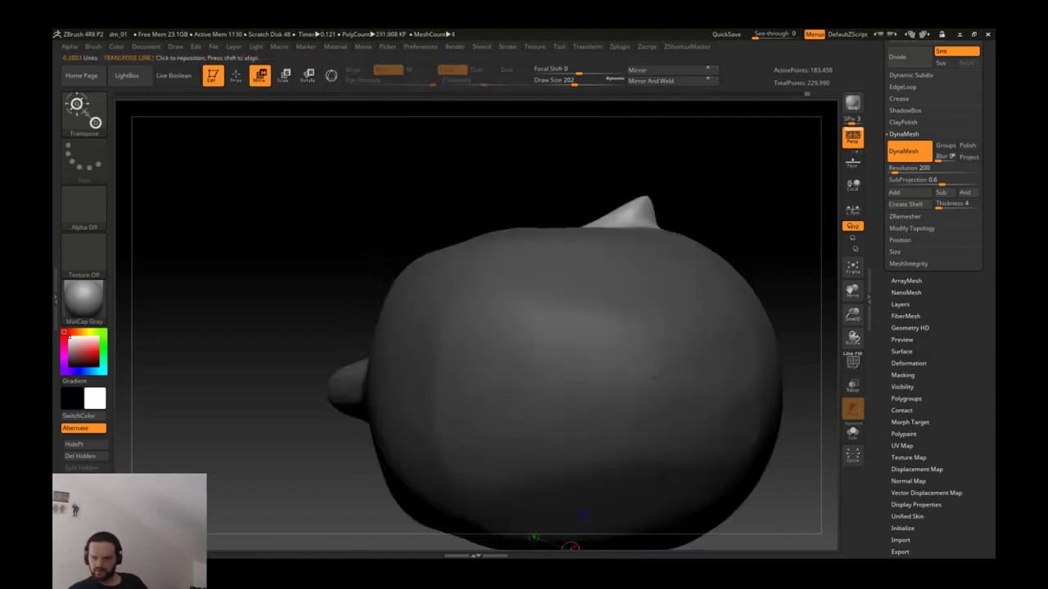
mouse_move(533, 373)
mouse_down()
mouse_move(554, 372)
mouse_move(608, 414)
mouse_up()
key(r)
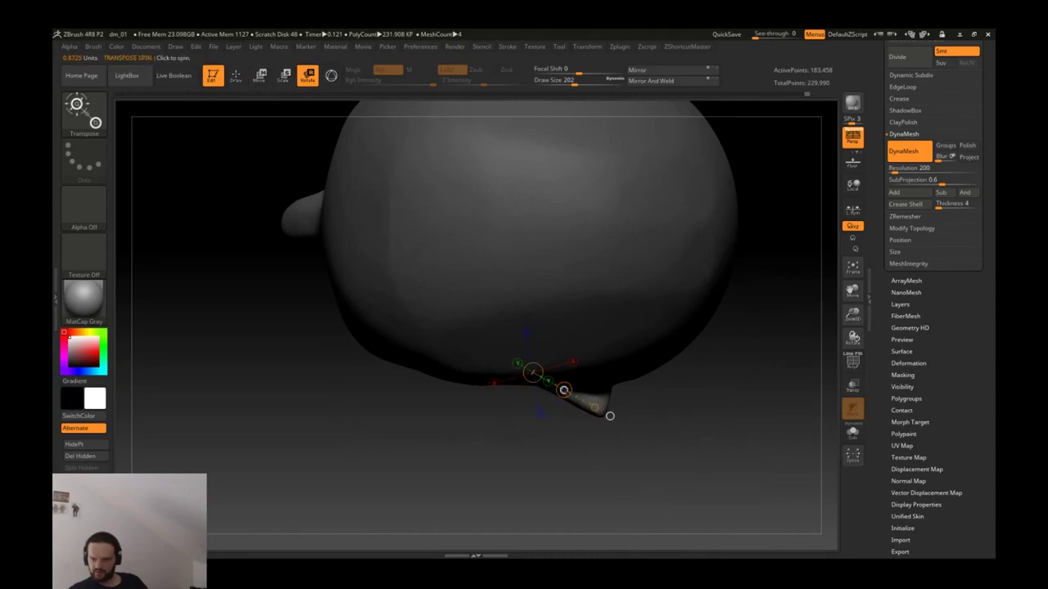
drag(564, 390, 564, 390)
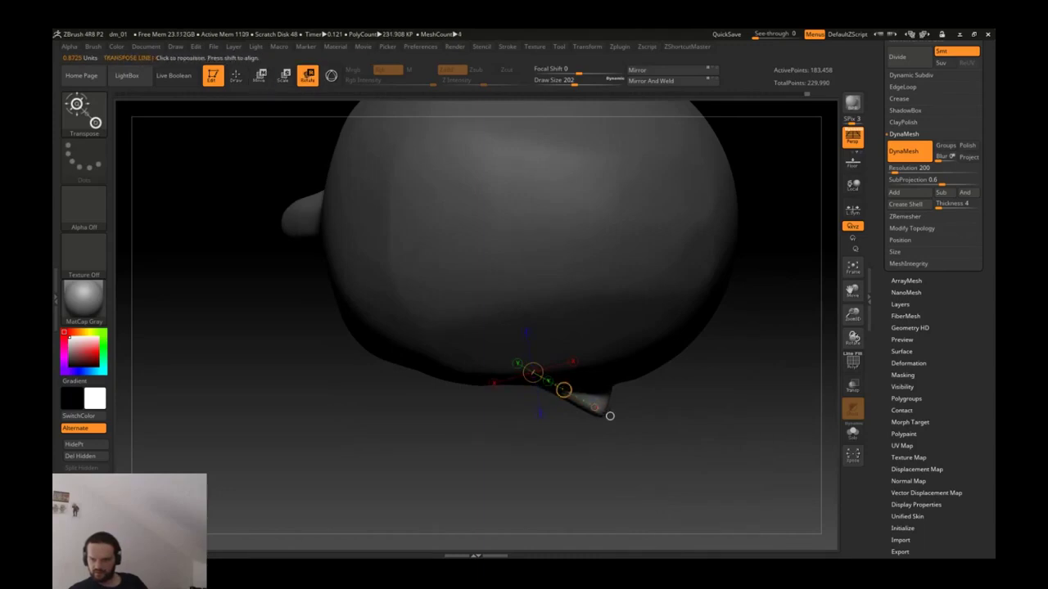
drag(526, 372, 615, 246)
Step: Reposition and tilt the ear with the transpose Move and Rotate lines, then clear the mask and return to Draw mode
key(w)
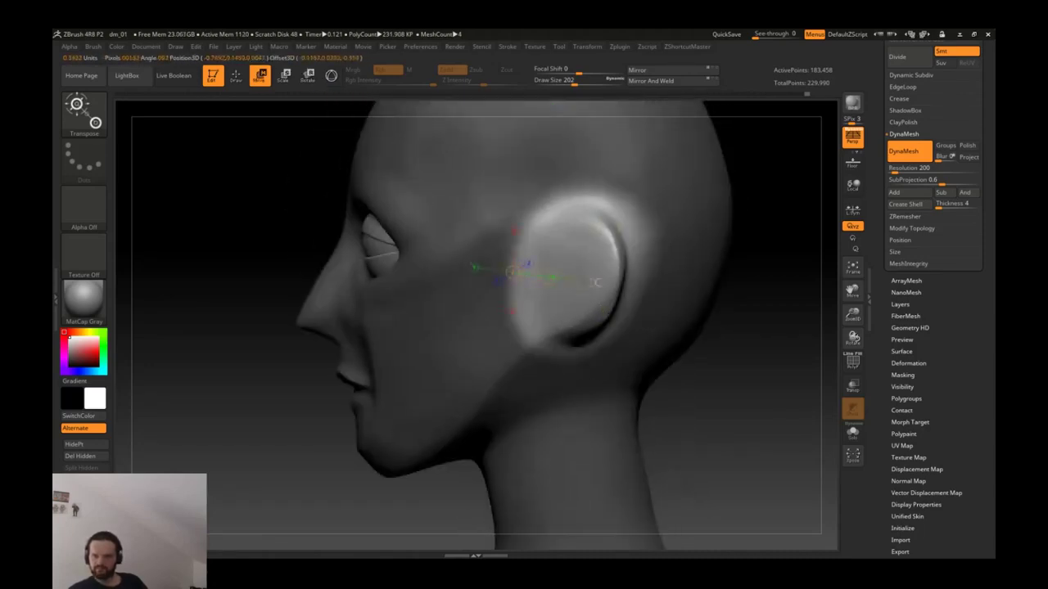
mouse_move(480, 273)
mouse_down()
mouse_move(631, 274)
mouse_move(503, 498)
mouse_move(540, 426)
mouse_up()
drag(382, 331, 562, 404)
key(r)
mouse_move(696, 458)
mouse_down()
mouse_move(606, 327)
mouse_move(573, 295)
mouse_move(533, 280)
mouse_move(689, 270)
mouse_move(644, 298)
mouse_move(680, 297)
mouse_up()
key(q)
Step: Refine the ear's outline with the Move brush at draw size 136 and smooth the transition between ear and head
mouse_move(622, 262)
alt+mouse_down()
mouse_move(559, 243)
mouse_move(548, 287)
alt+mouse_up()
key([)
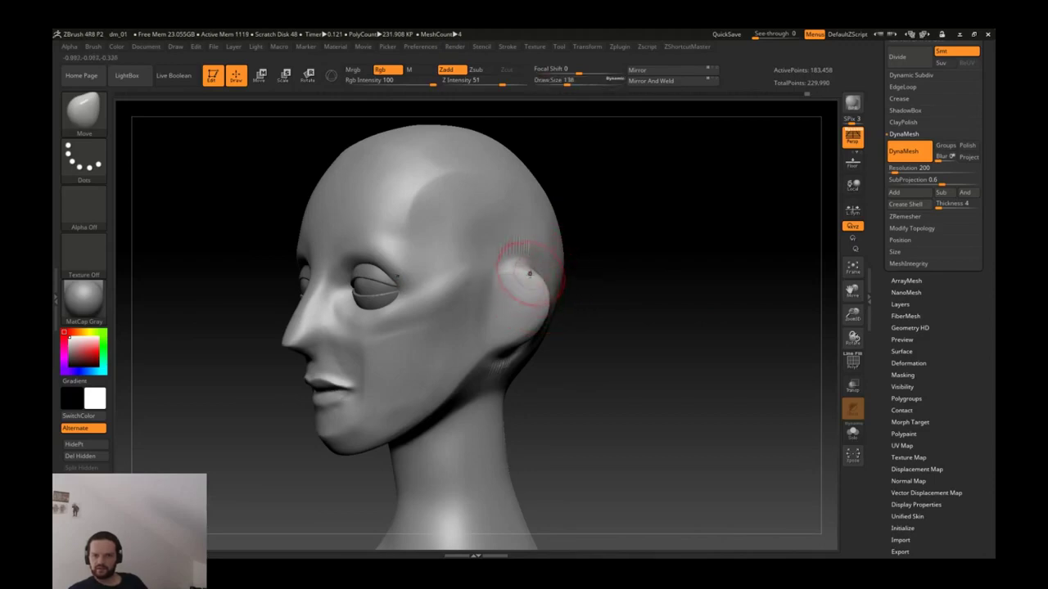
alt+drag(528, 283, 537, 254)
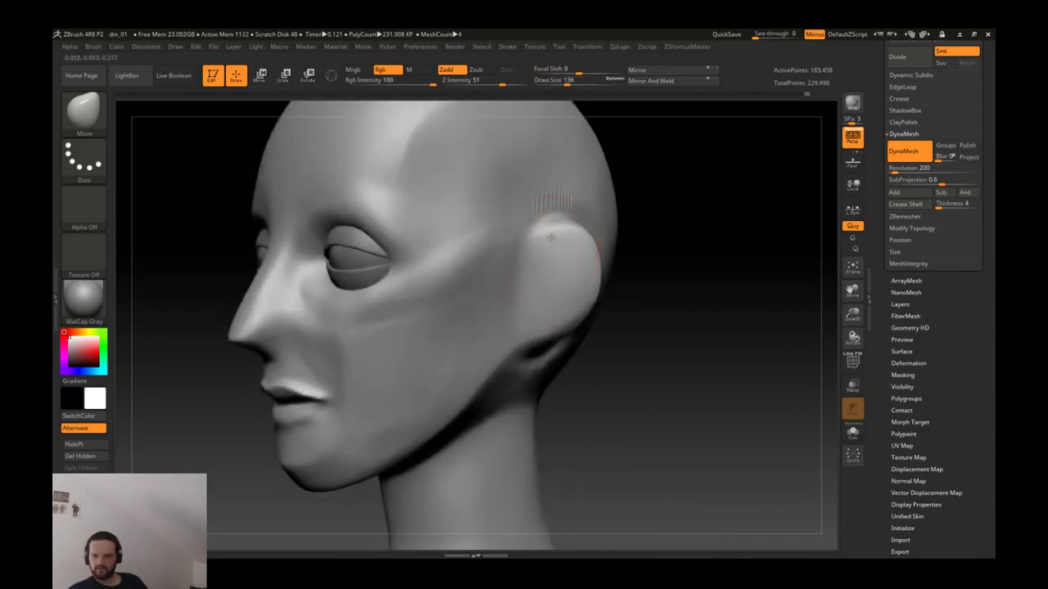
shift+drag(618, 311, 655, 311)
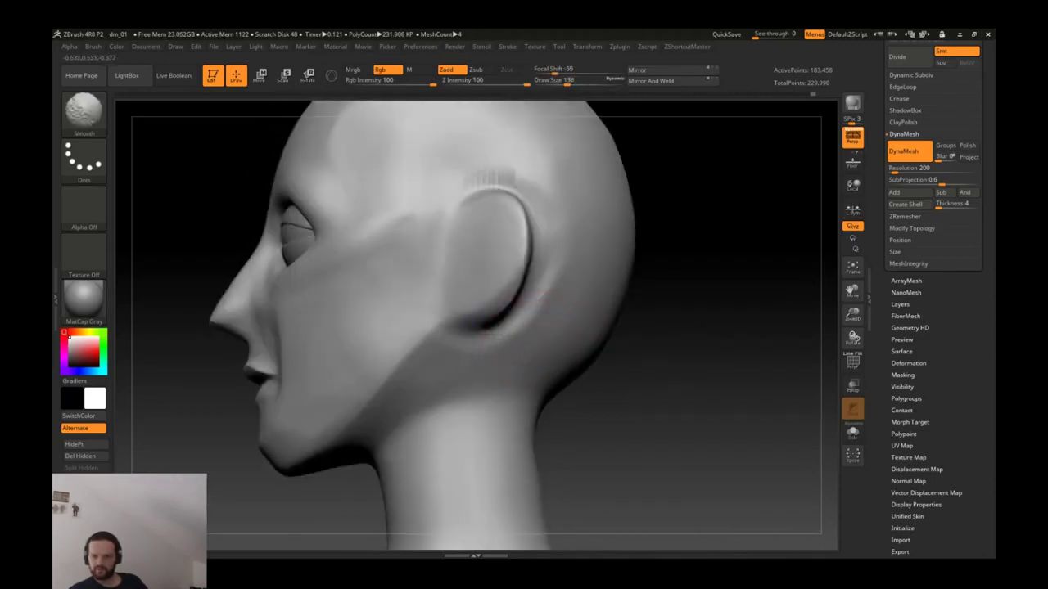
drag(515, 175, 581, 246)
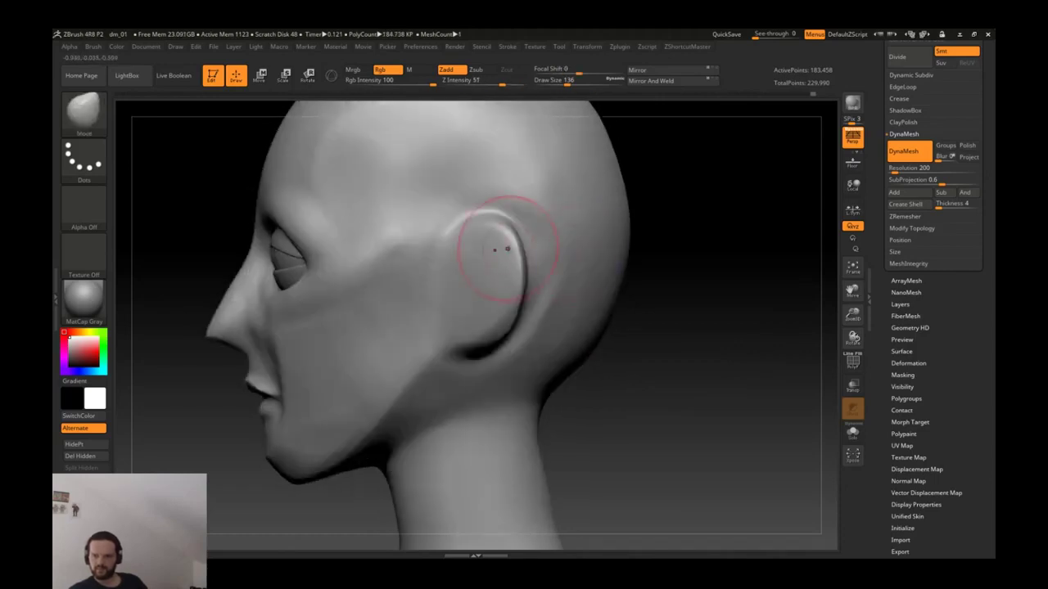
drag(507, 291, 489, 294)
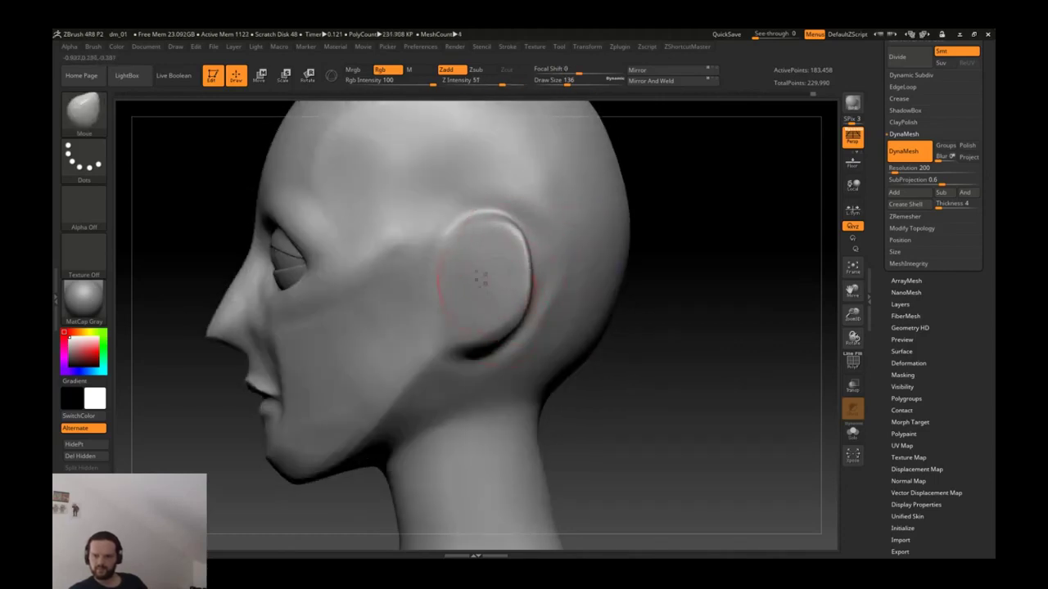
Step: Carve a groove inside the ear rim with the DamStandard brush at draw size 136
key(b)
key(d)
key(s)
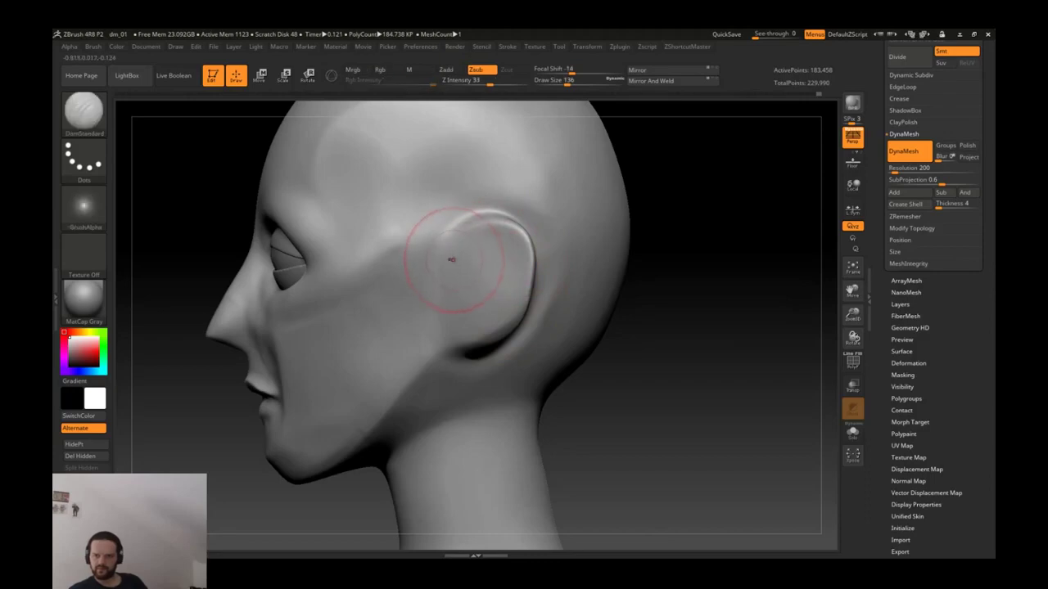
drag(440, 241, 465, 257)
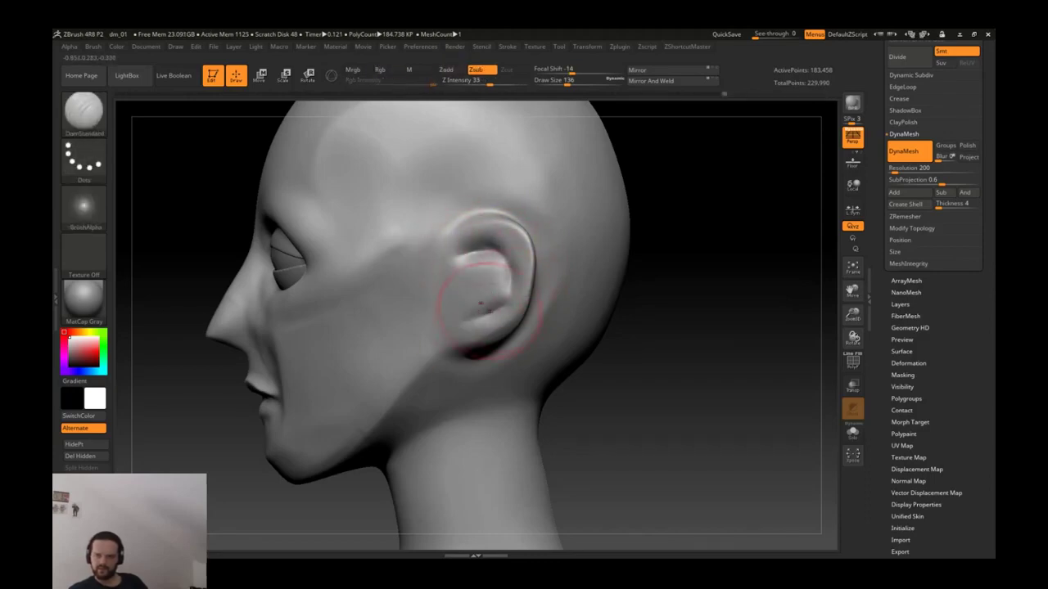
Step: Shape the bowl of the inner ear with the ClayTubes brush at draw size 74 and smooth its surface
key(b)
key(t)
key(d)
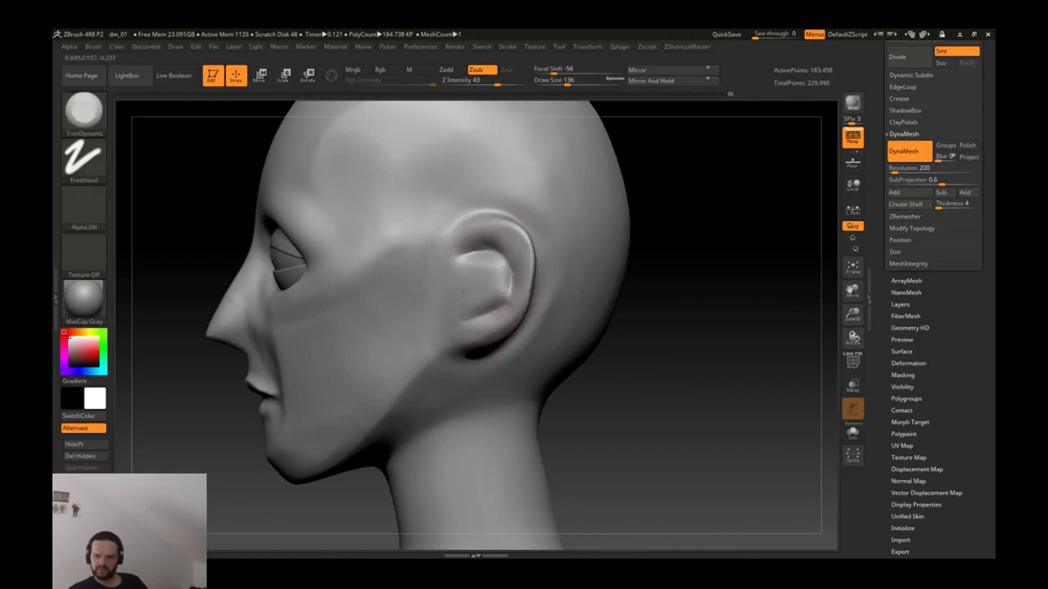
alt+right_drag(483, 279, 573, 212)
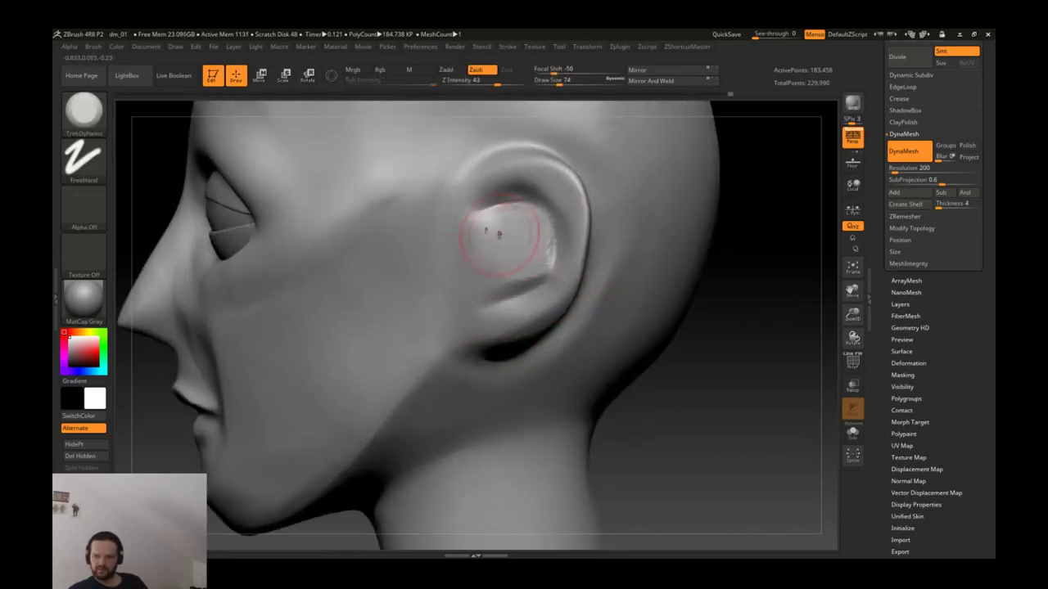
key(b)
key(c)
key(t)
mouse_move(489, 216)
mouse_down()
mouse_move(497, 255)
mouse_move(518, 270)
mouse_move(495, 226)
mouse_move(479, 271)
mouse_move(508, 208)
mouse_move(512, 236)
mouse_up()
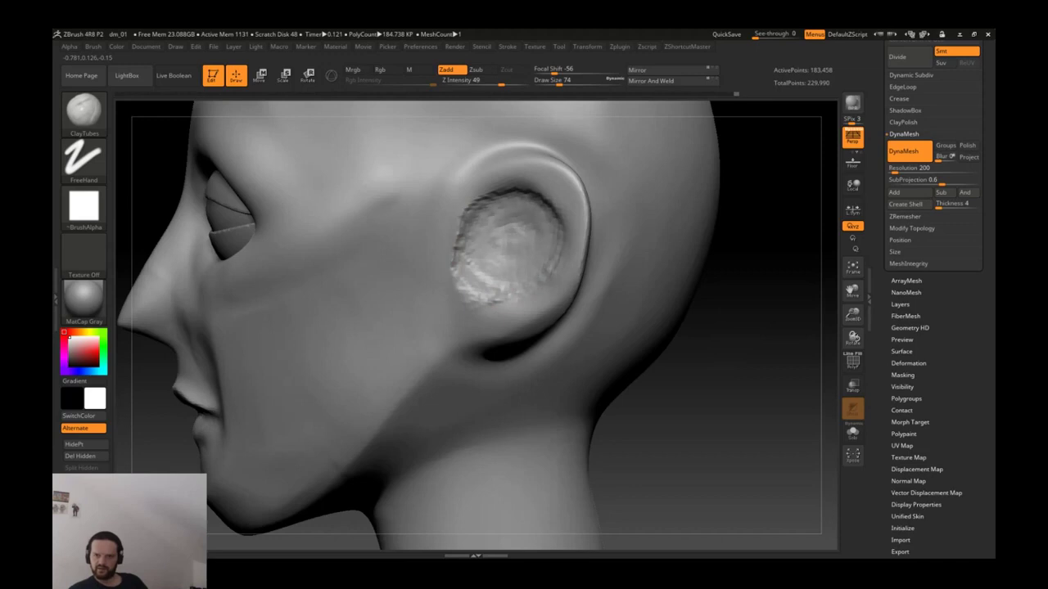
key(ctrl+z)
key(b)
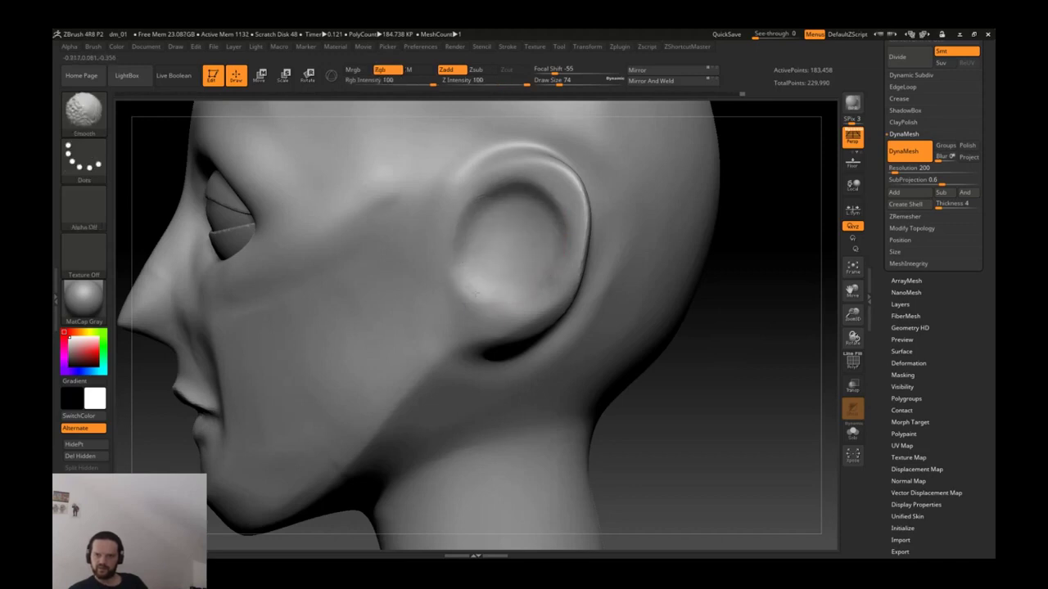
mouse_move(491, 273)
mouse_down()
mouse_move(604, 303)
mouse_move(564, 273)
mouse_up()
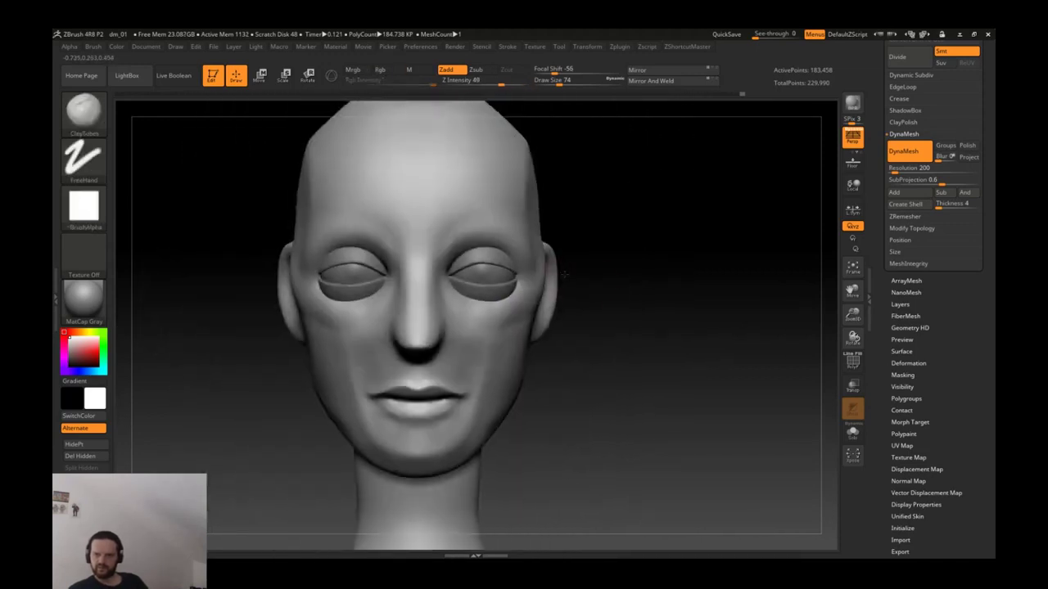
Step: Adjust how far the ears stand out in front view with the Move brush at draw size 128
scroll(594, 292, up, 3)
key(space)
key(b)
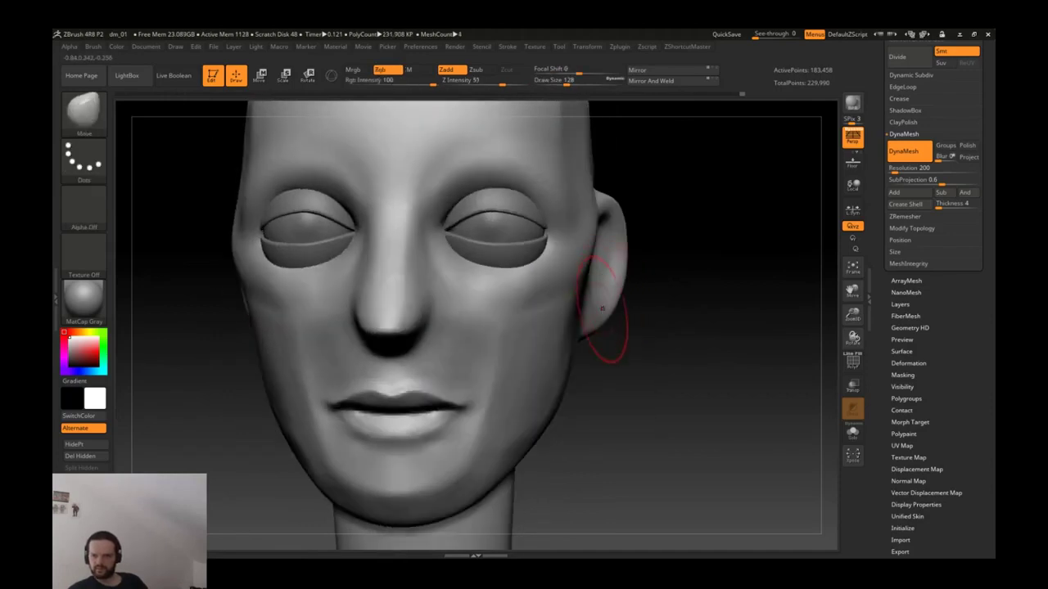
mouse_move(623, 246)
mouse_down()
mouse_move(517, 306)
mouse_move(561, 245)
mouse_move(512, 332)
mouse_up()
Step: Flatten and smooth the ear's outer rim and the area behind it with the TrimDynamic brush at draw size 128
key(b)
key(c)
key(t)
key(ctrl+z)
key(b)
key(t)
key(d)
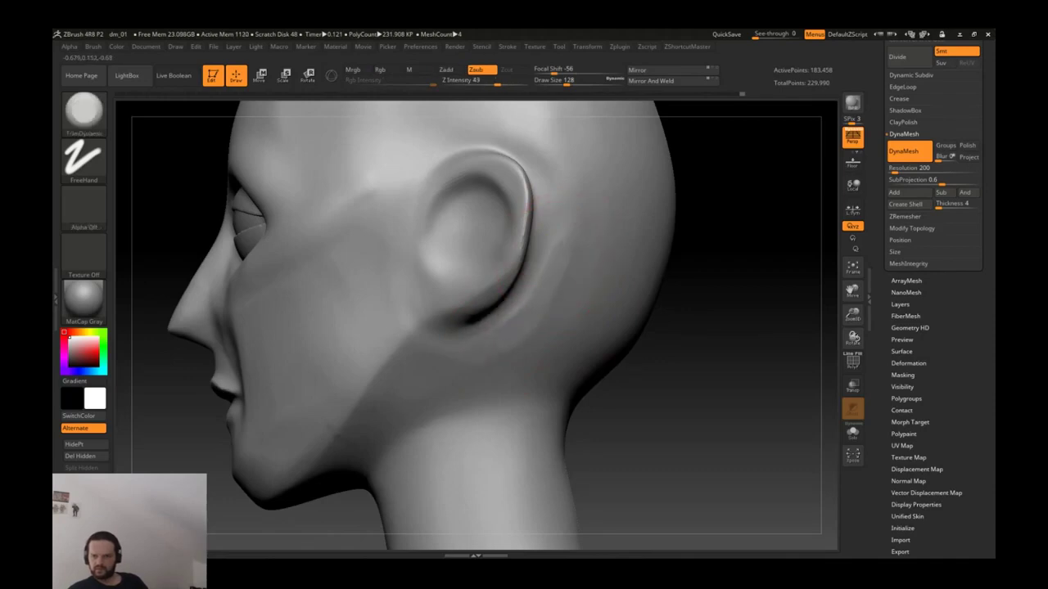
key(shift)
mouse_move(544, 152)
right_down()
mouse_move(562, 199)
mouse_move(532, 296)
right_up()
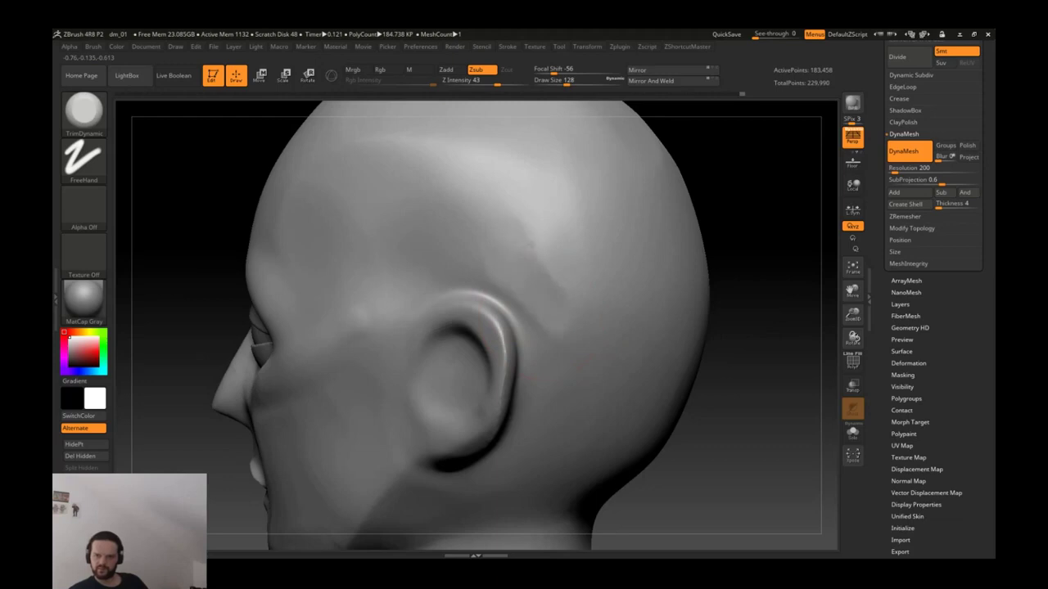
key(shift)
mouse_move(560, 275)
right_down()
mouse_move(543, 304)
mouse_move(542, 368)
mouse_move(519, 410)
mouse_move(537, 411)
right_up()
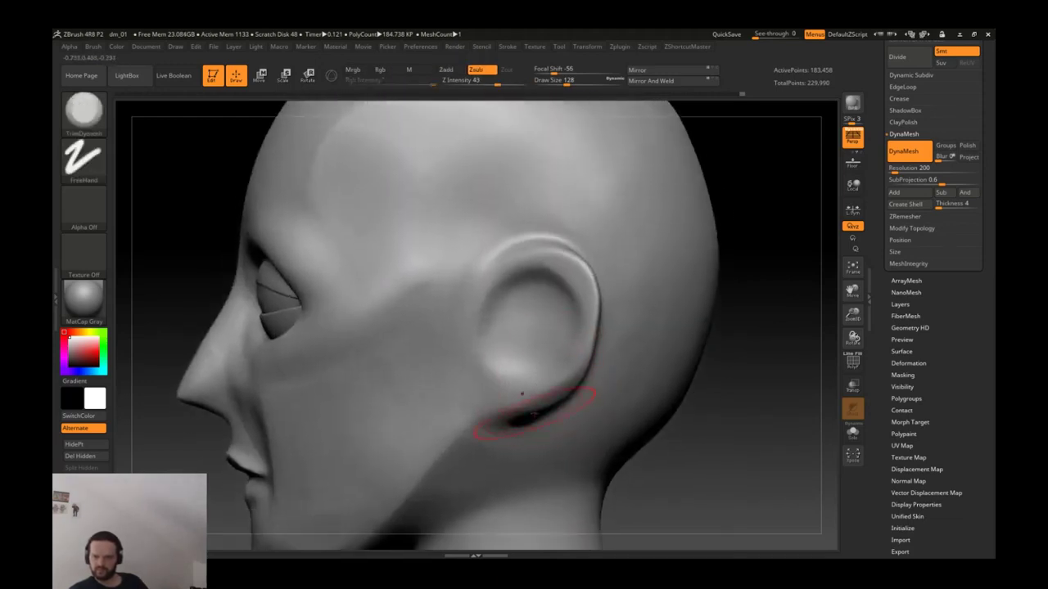
Step: Nudge the ear's contour in side view with the Move brush at draw size 97
key(b)
key(d)
key(s)
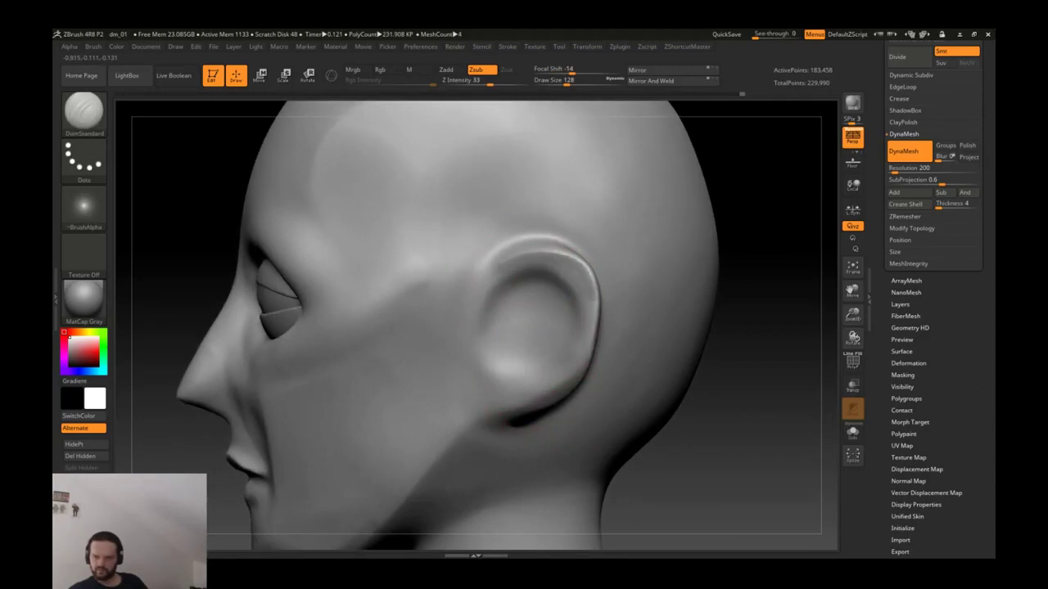
key(b)
key(m)
key(v)
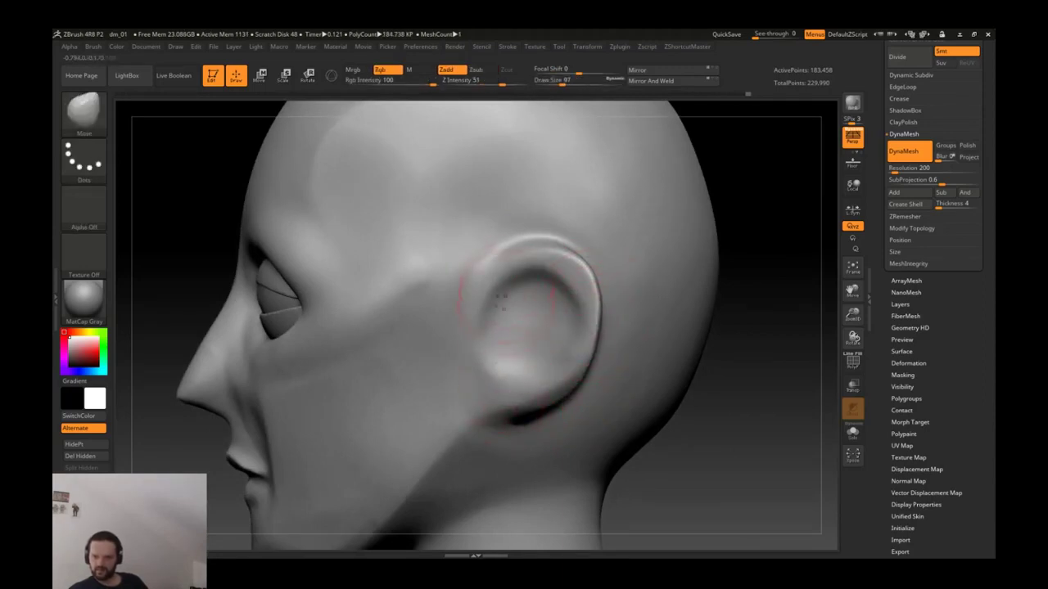
Step: Deepen the creases inside the ear rim and behind the ear with the DamStandard brush at draw size 97
key(b)
key(d)
key(s)
right_drag(491, 245, 508, 361)
drag(456, 435, 530, 442)
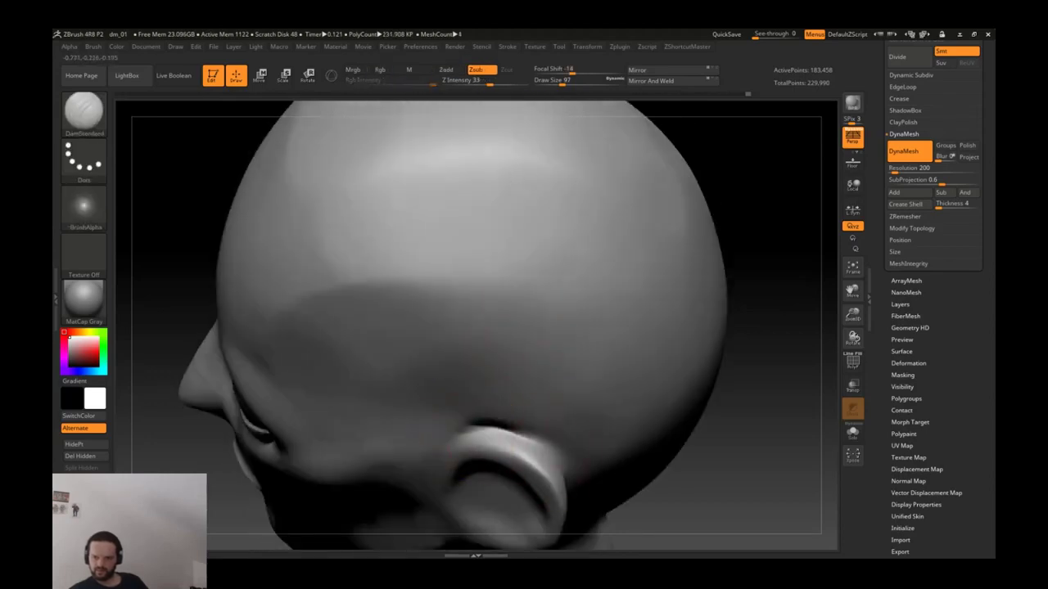
mouse_move(597, 429)
right_down()
mouse_move(529, 351)
mouse_move(438, 294)
right_up()
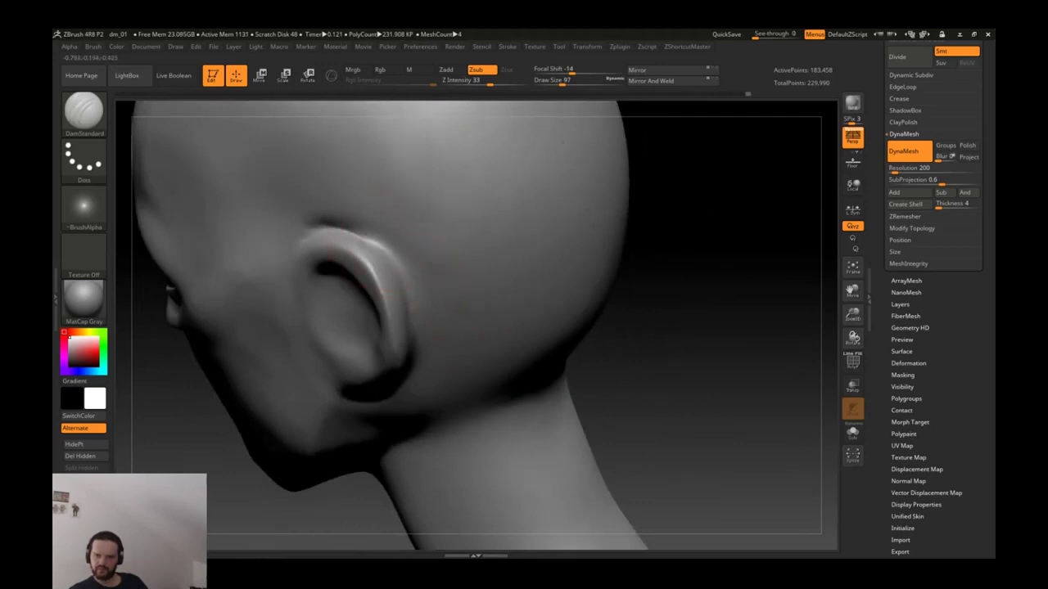
right_drag(421, 339, 398, 234)
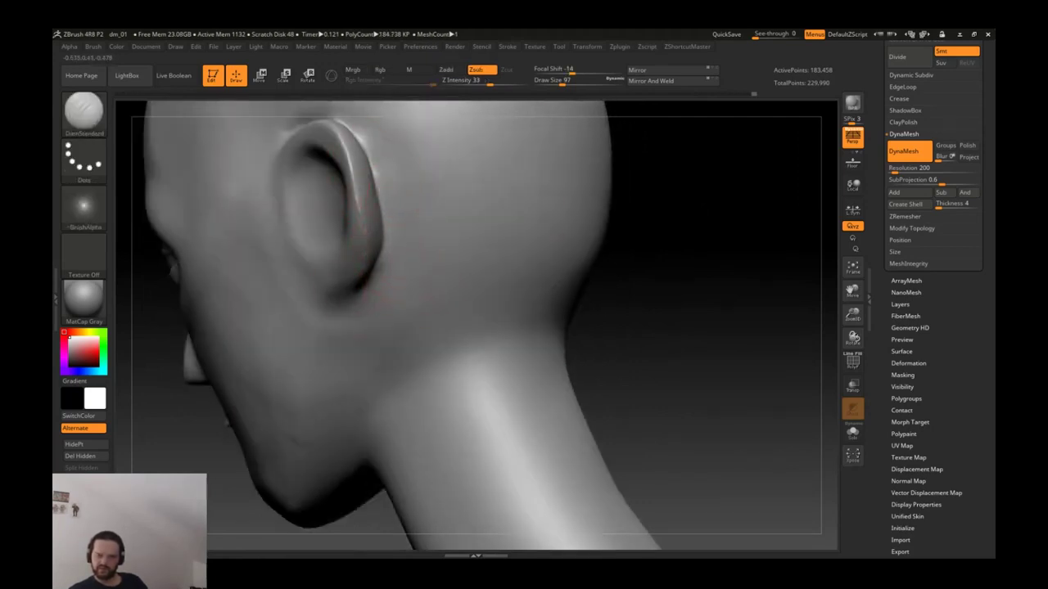
mouse_move(360, 245)
right_down()
mouse_move(390, 274)
mouse_move(348, 291)
mouse_move(337, 327)
right_up()
Step: Smooth the area around the back of the ear and sharpen its upper rim with the DamStandard brush at draw size 97
key(b)
key(s)
key(t)
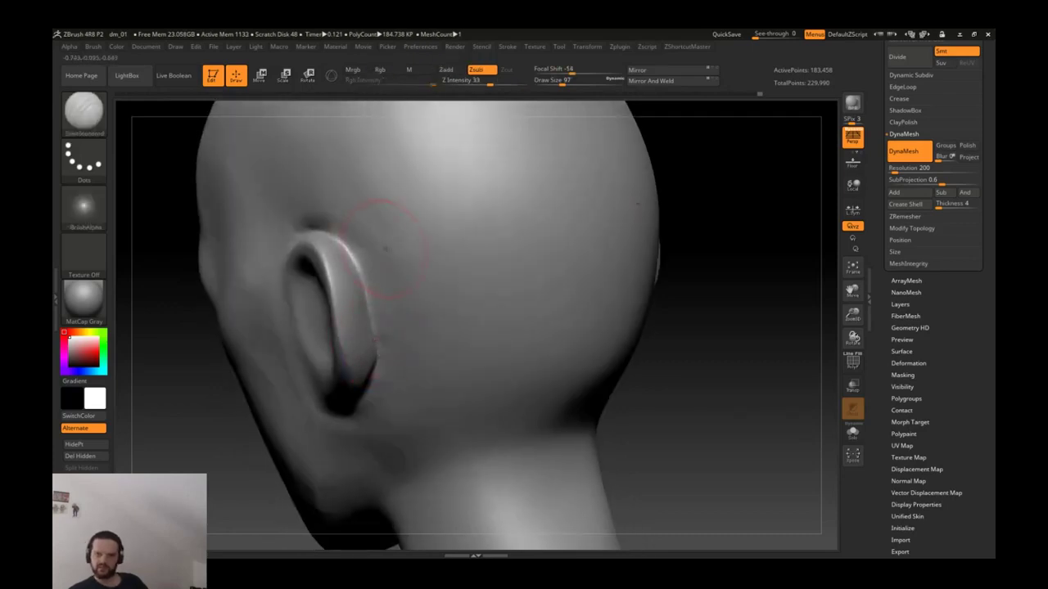
shift+right_drag(374, 234, 468, 210)
mouse_move(533, 258)
shift+mouse_down()
mouse_move(519, 234)
mouse_move(515, 257)
mouse_move(519, 240)
shift+mouse_up()
key(b)
key(d)
key(s)
right_drag(528, 229, 534, 215)
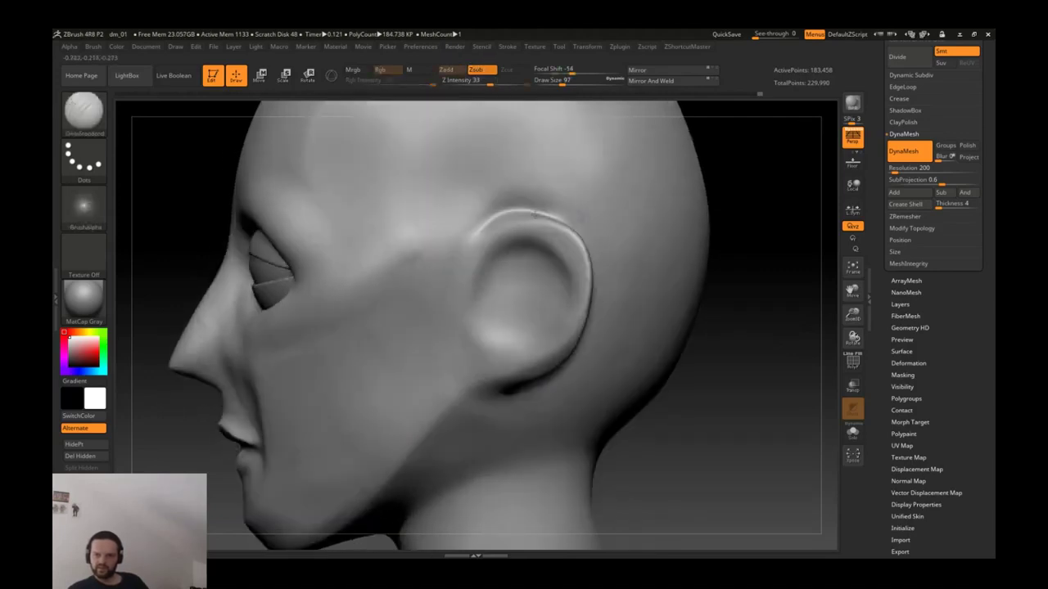
Step: Reshape the upper and rear edge of the ear with the Move brush at draw size 97
key(b)
key(m)
key(v)
right_drag(503, 257, 534, 194)
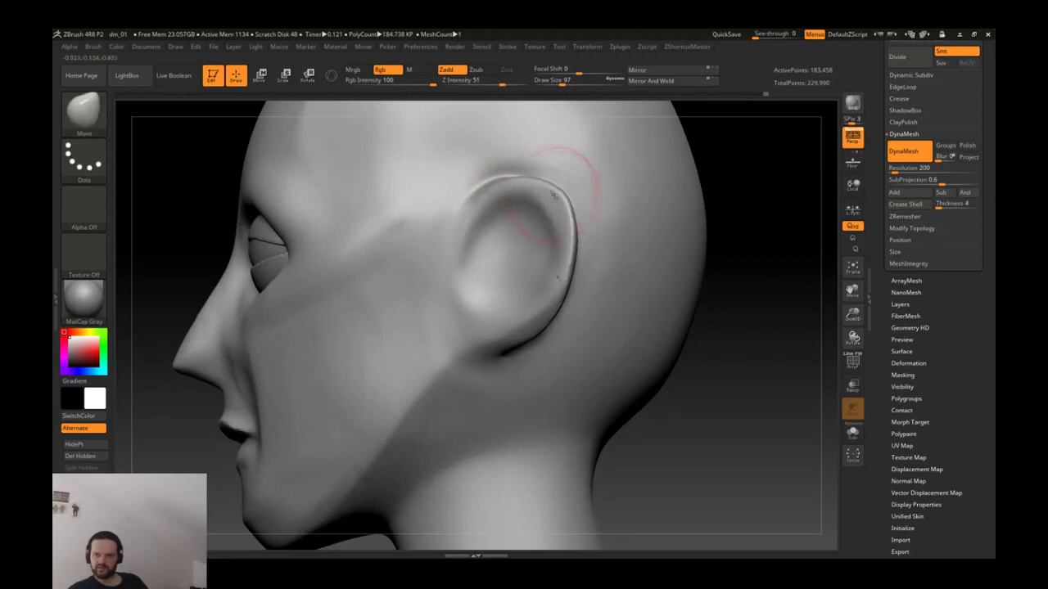
key(shift)
drag(517, 324, 613, 303)
Step: Narrow and define the earlobe with the Move brush at draw size 101
key(s)
drag(635, 344, 692, 344)
mouse_move(691, 344)
mouse_down()
mouse_move(650, 335)
mouse_move(540, 352)
mouse_up()
key(bracketleft)
key(bracketleft)
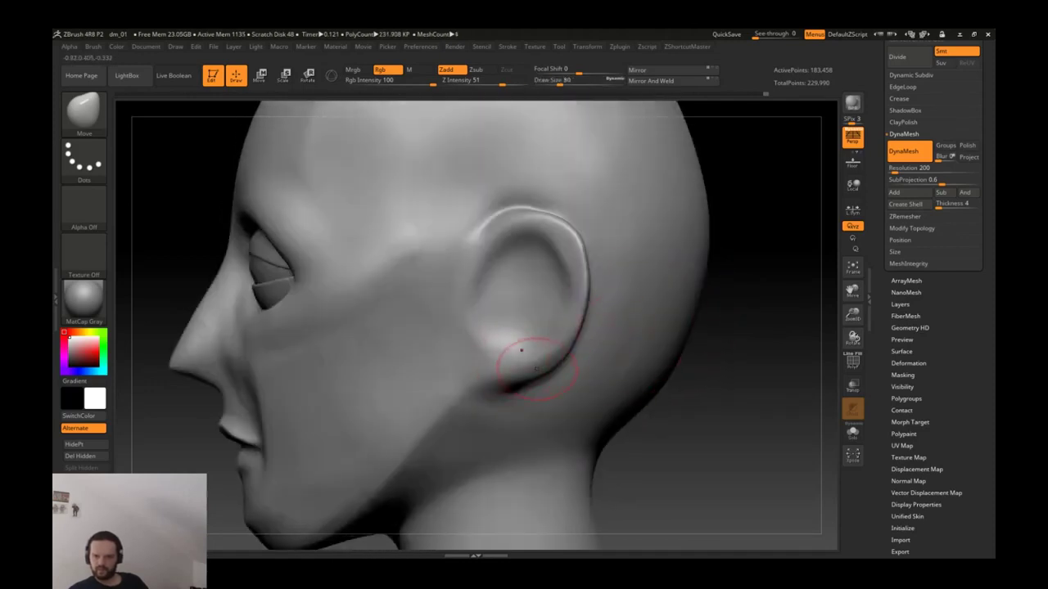
key(bracketright)
key(bracketright)
drag(524, 365, 538, 356)
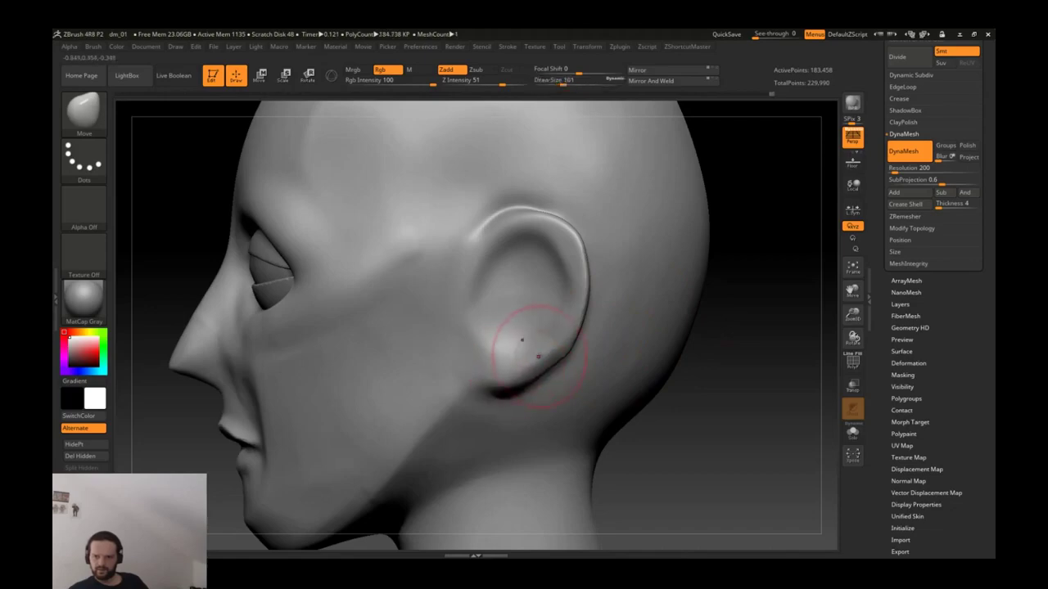
Step: Set the DynaMesh resolution to 264 and remesh the head
ctrl+drag(769, 271, 772, 269)
click(894, 169)
text(150)
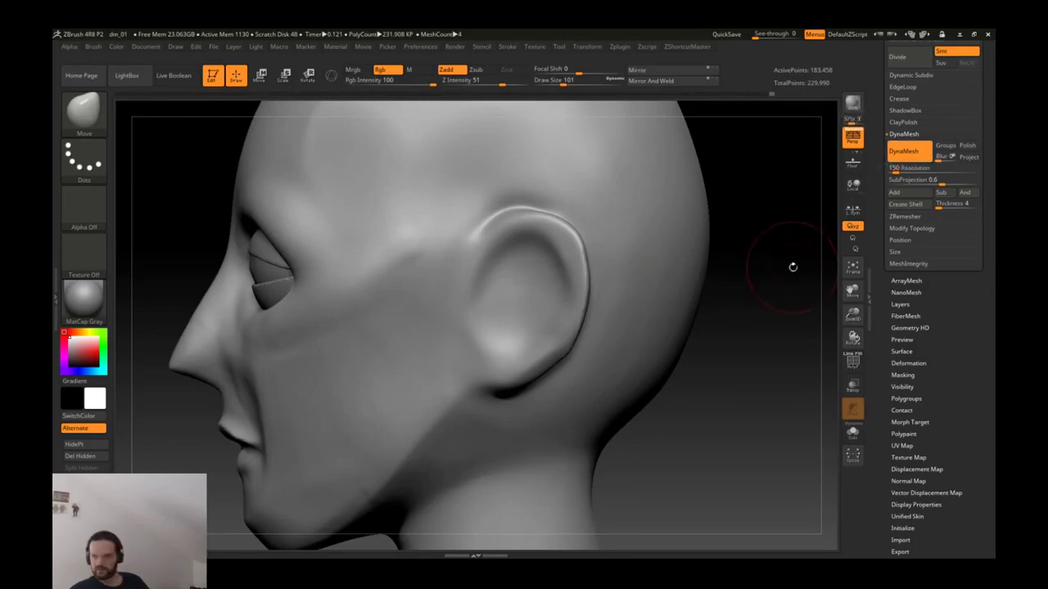
ctrl+drag(791, 264, 778, 286)
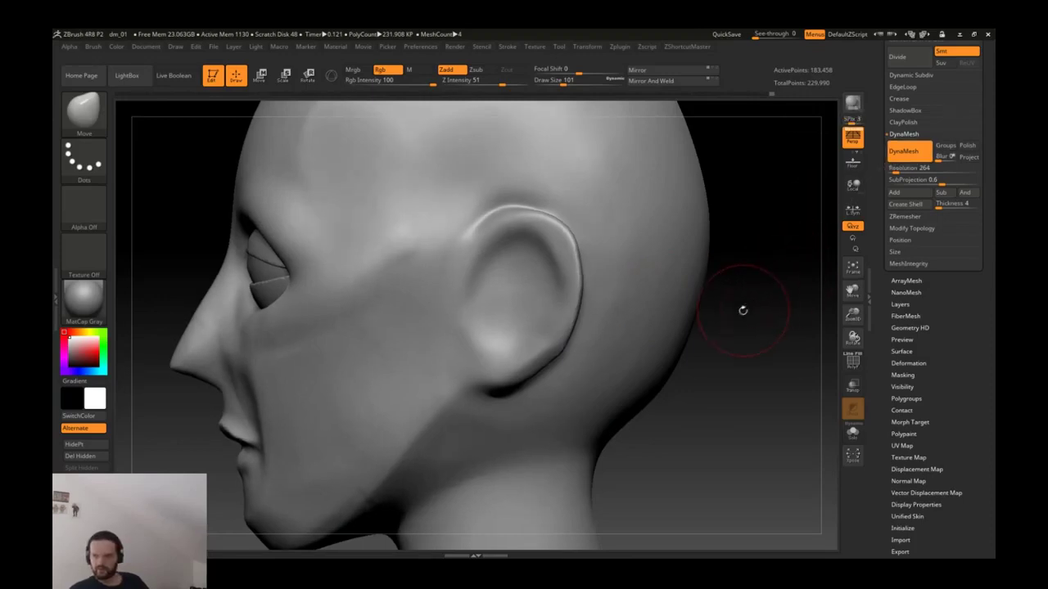
Step: Lower the DynaMesh resolution to 152 and remesh the head again
click(909, 168)
text(15)
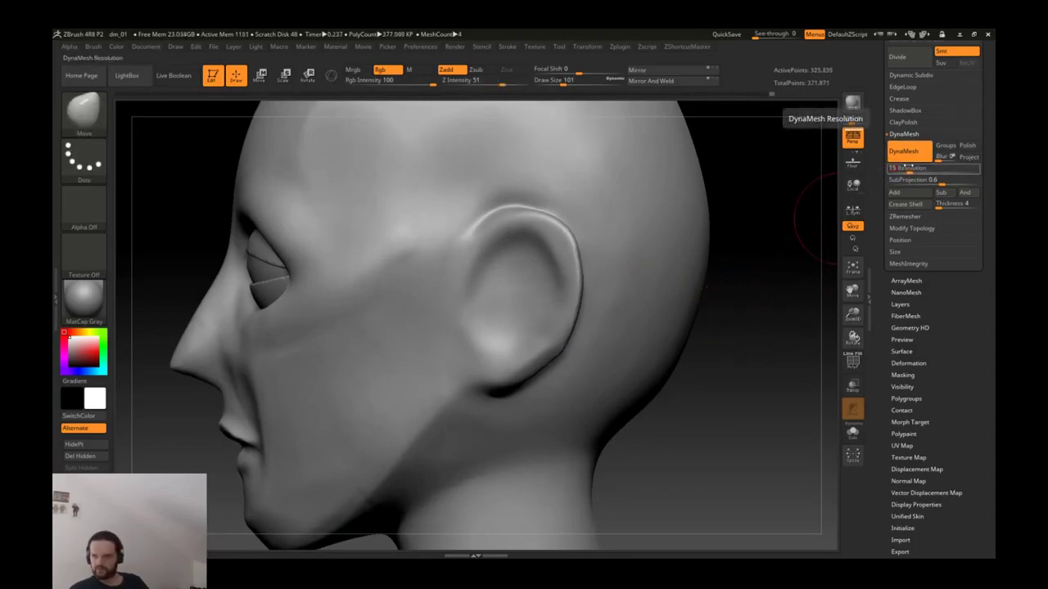
text(2)
key(Return)
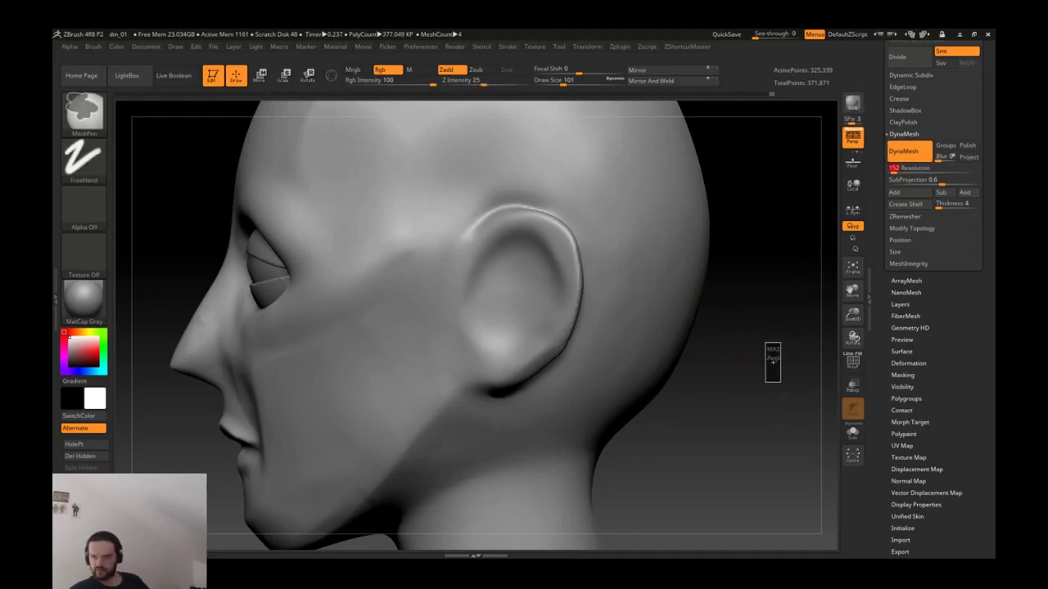
ctrl+drag(680, 304, 665, 301)
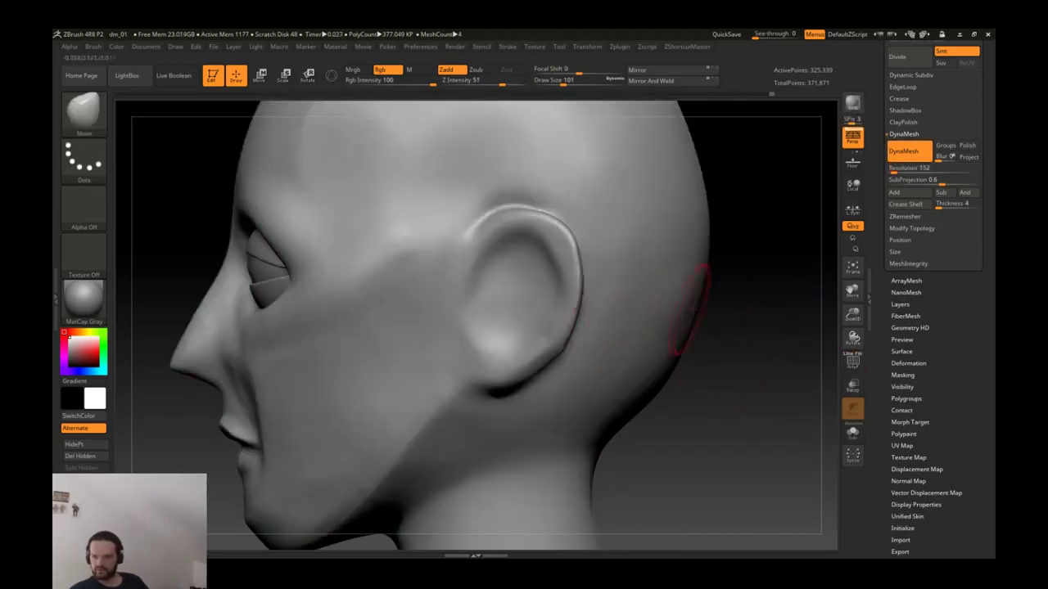
Step: Remesh the head at resolution 152 and smooth the ear's bowl, lobe and rear rim at draw size 101
ctrl+drag(767, 339, 748, 356)
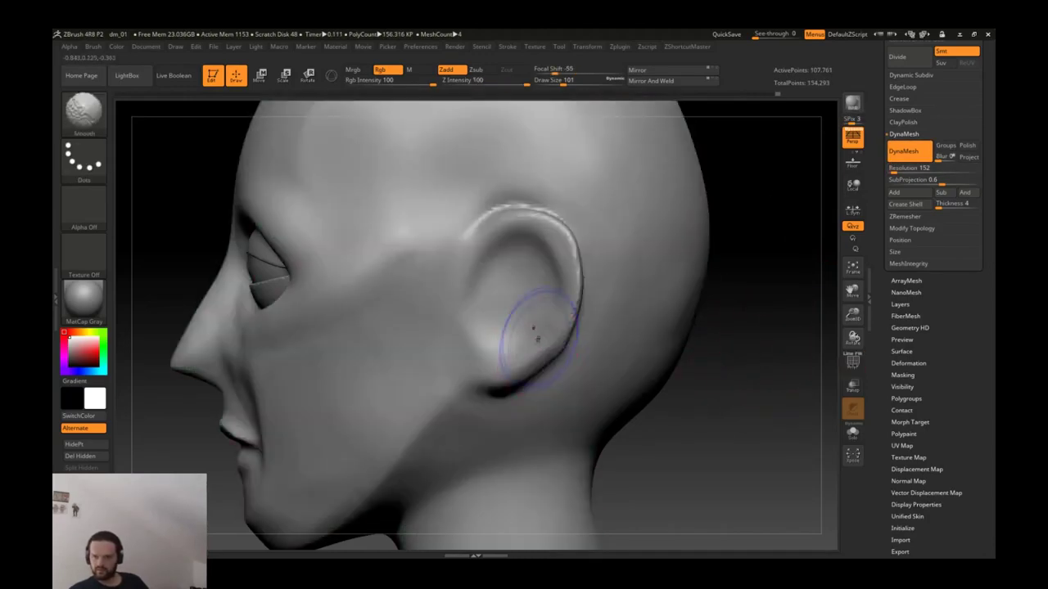
shift+drag(537, 337, 538, 327)
drag(503, 365, 496, 379)
mouse_move(553, 352)
mouse_down()
mouse_move(584, 316)
mouse_move(652, 306)
mouse_move(546, 318)
mouse_move(585, 262)
mouse_move(573, 245)
mouse_up()
Step: Soften the front edge and bowl of the ear with the Clay brush and smoothing
key(b)
key(c)
key(l)
key(shift)
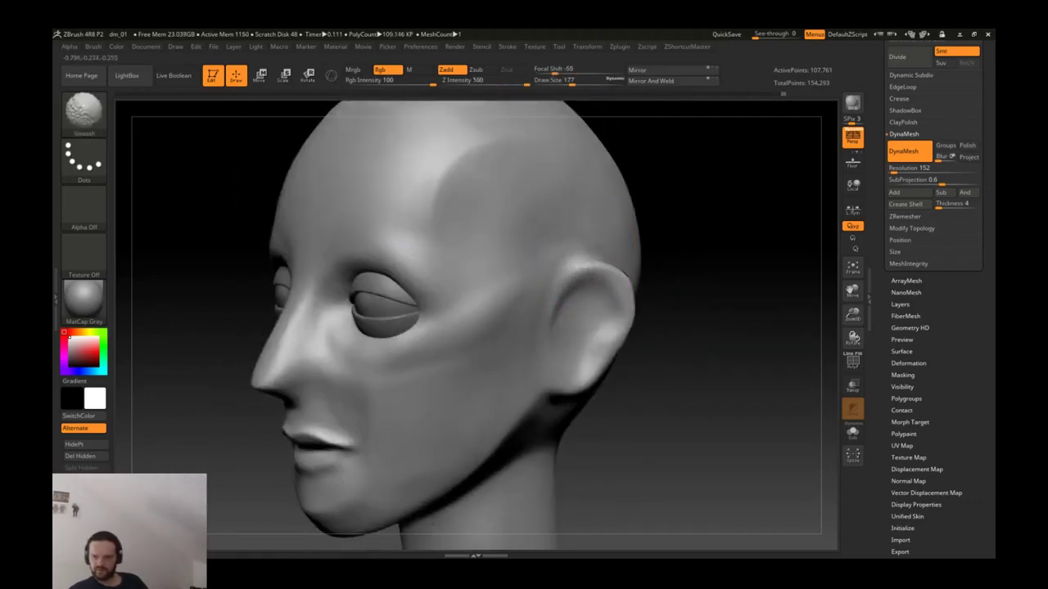
drag(610, 293, 550, 296)
key(bracketleft)
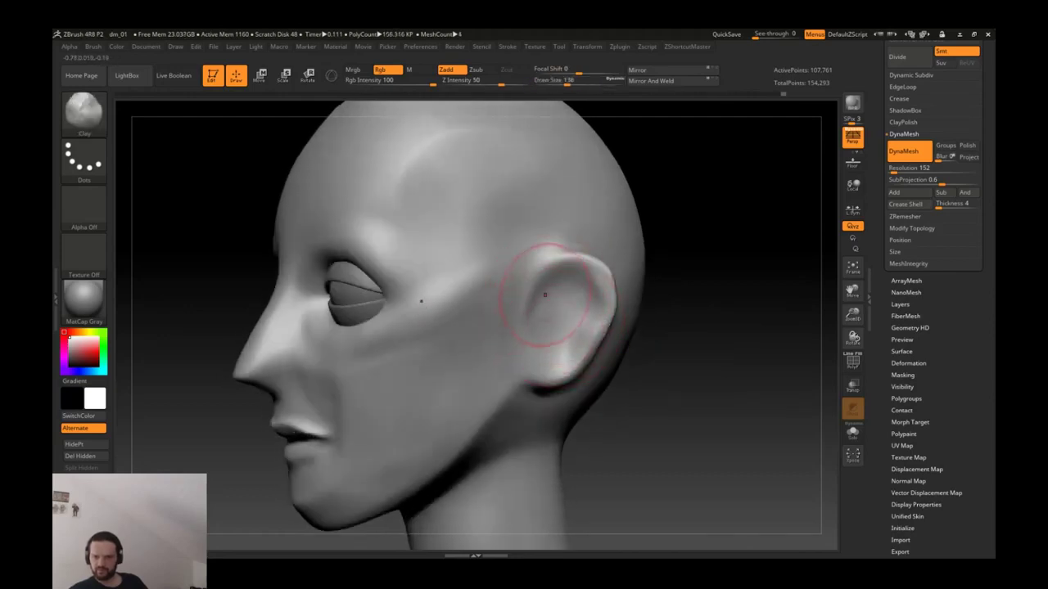
Step: Build up a ridge inside the ear's rim with the ClayTubes brush at draw size 136
key(b)
key(c)
key(t)
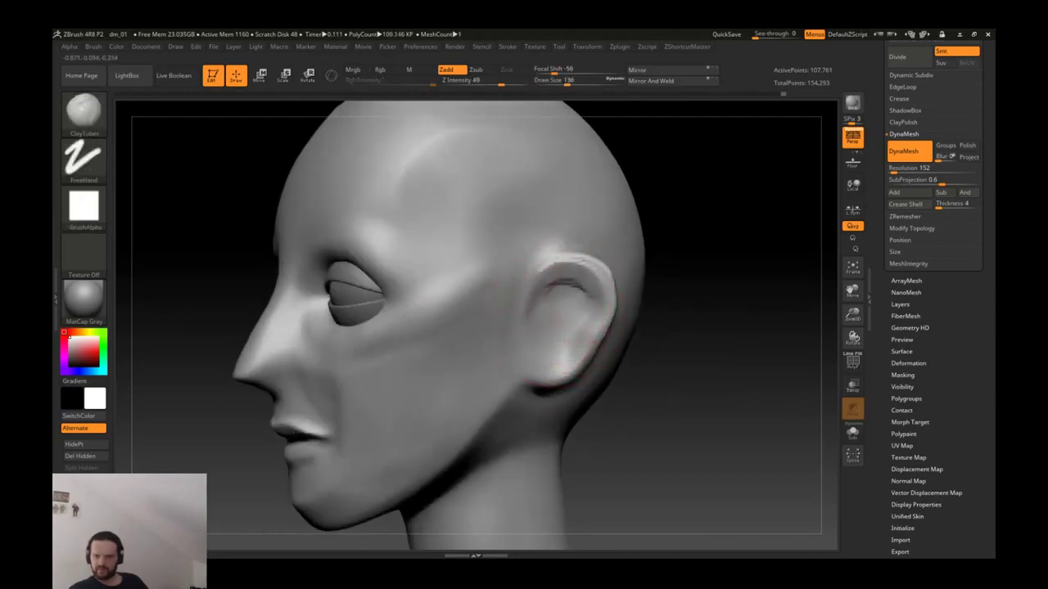
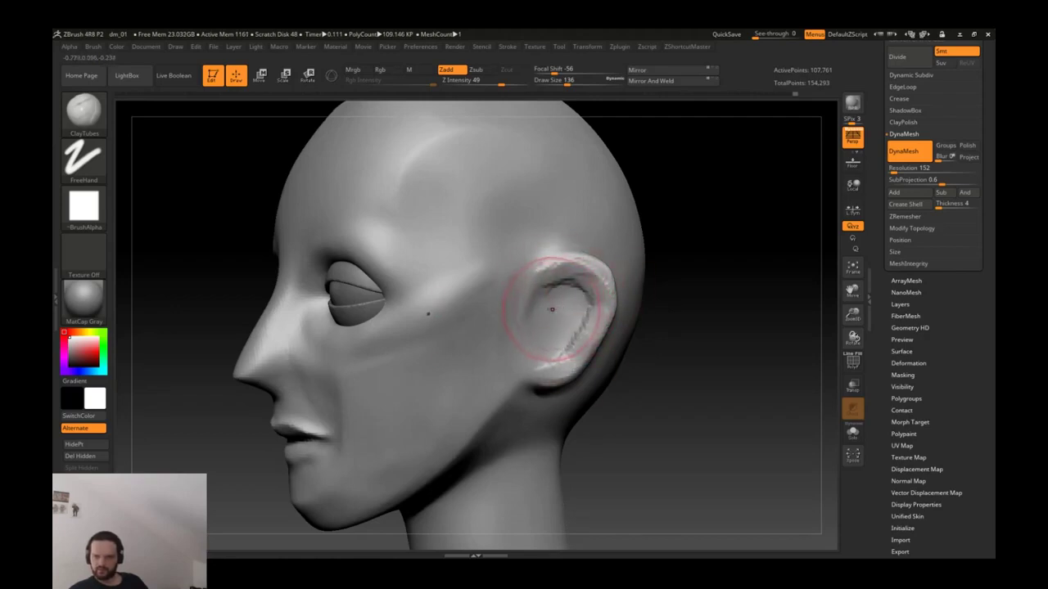
Step: Shape the inner ear with the Move brush at draw size 59 and smooth its ridge
key(b)
key(m)
key(v)
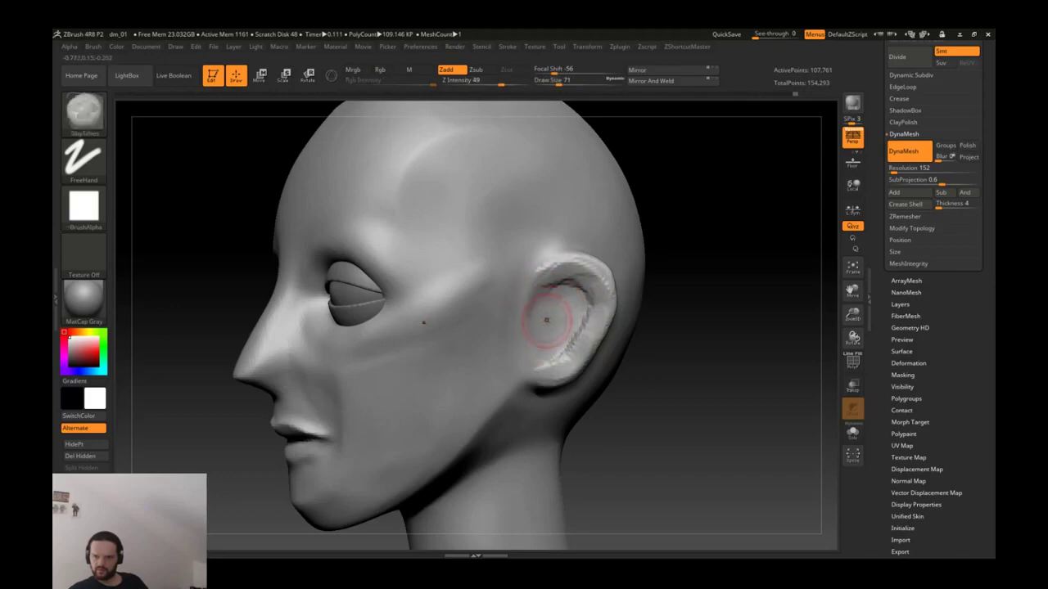
drag(564, 310, 557, 285)
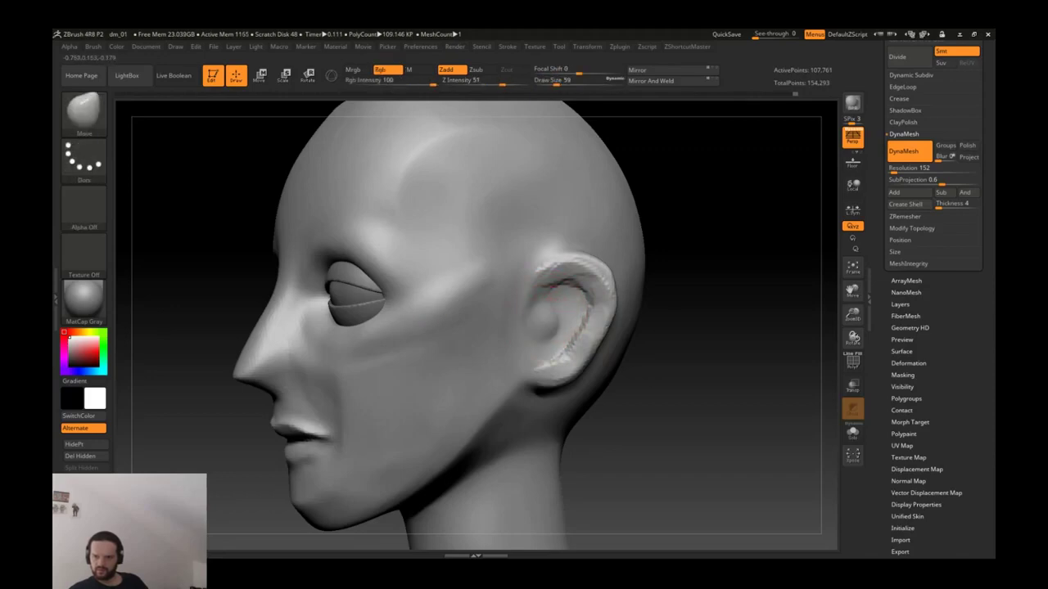
key(shift)
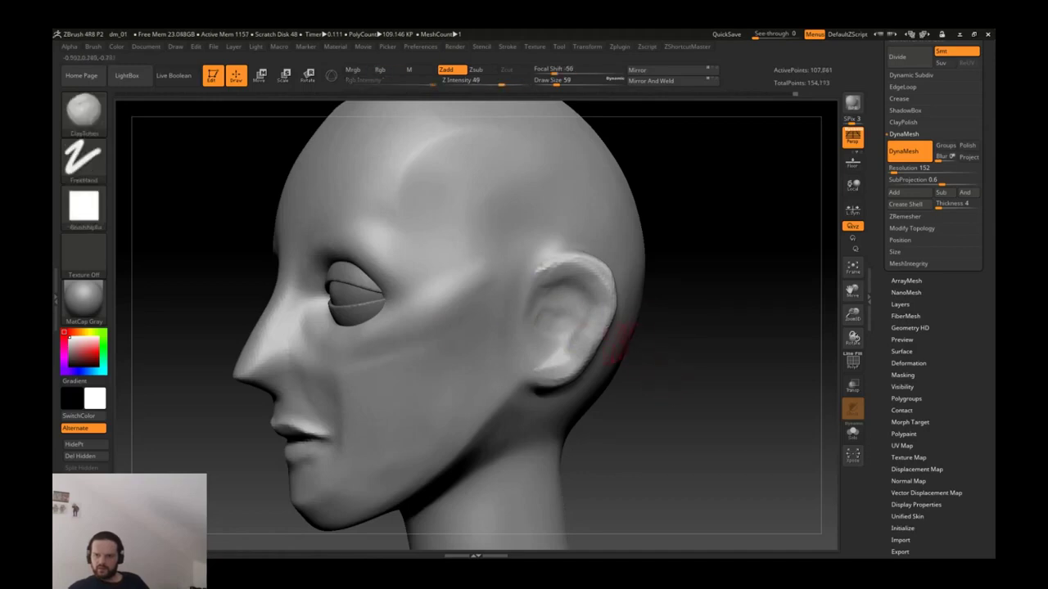
Step: Define the upper edge of the ear with the DamStandard brush at draw size 59
key(b)
key(s)
key(t)
key(b)
key(d)
key(s)
drag(655, 311, 503, 307)
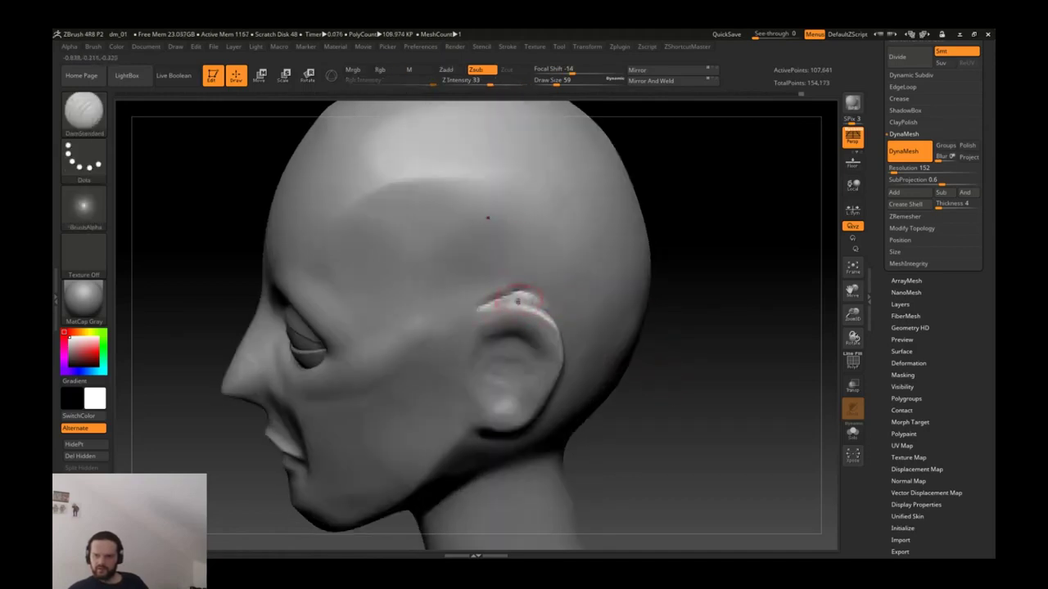
Step: Examine the head, ears and neck proportions from the front
drag(551, 280, 549, 258)
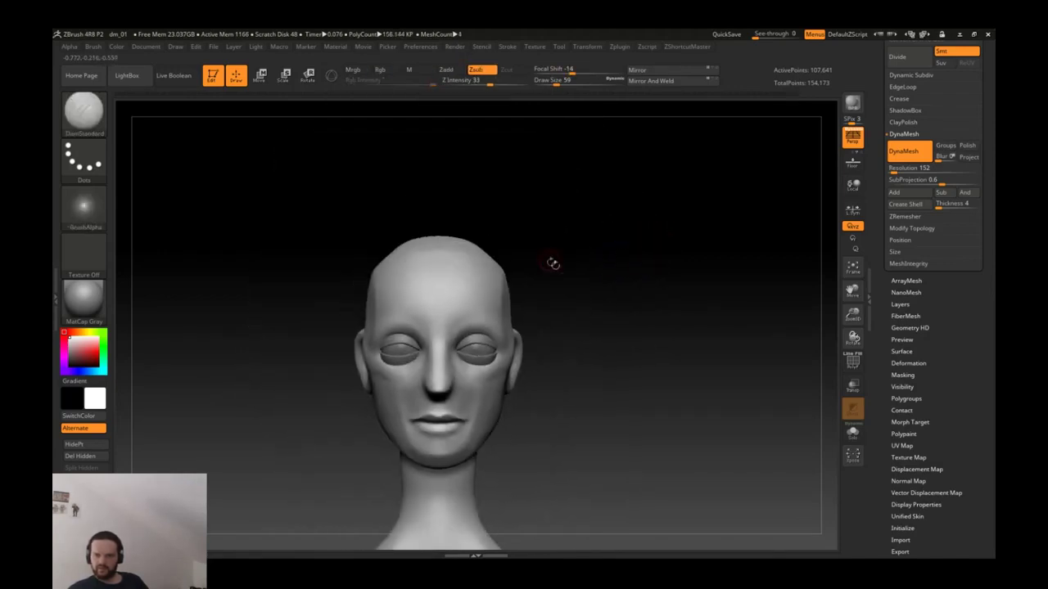
drag(593, 327, 508, 385)
alt+drag(556, 352, 608, 292)
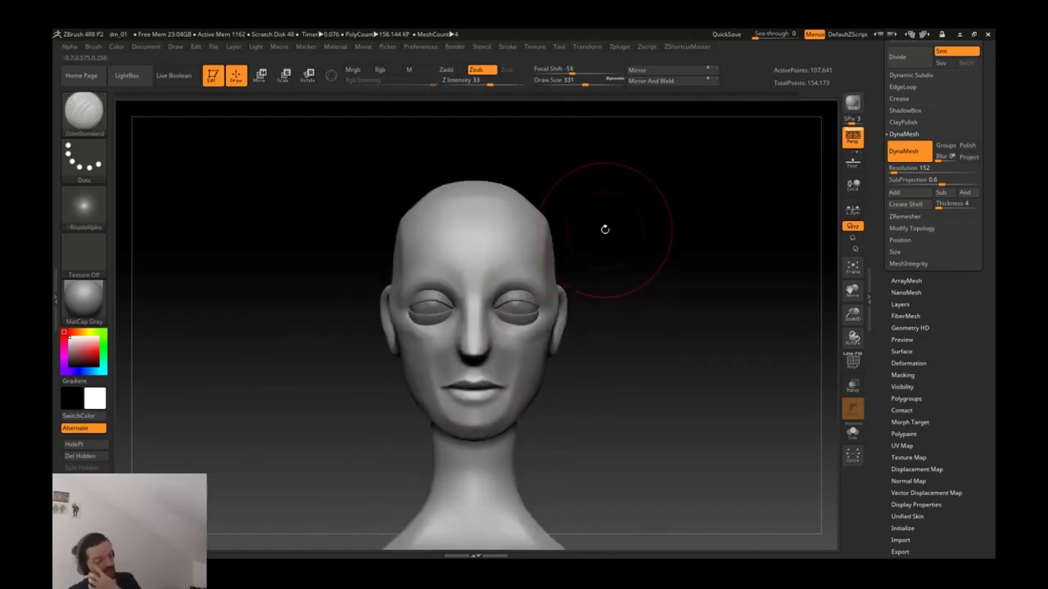
drag(602, 245, 557, 274)
key(b)
key(h)
key(p)
mouse_move(654, 246)
mouse_down()
mouse_move(557, 248)
mouse_move(680, 250)
mouse_up()
mouse_move(612, 248)
mouse_down()
mouse_move(573, 369)
mouse_move(591, 335)
mouse_move(503, 346)
mouse_move(573, 295)
mouse_up()
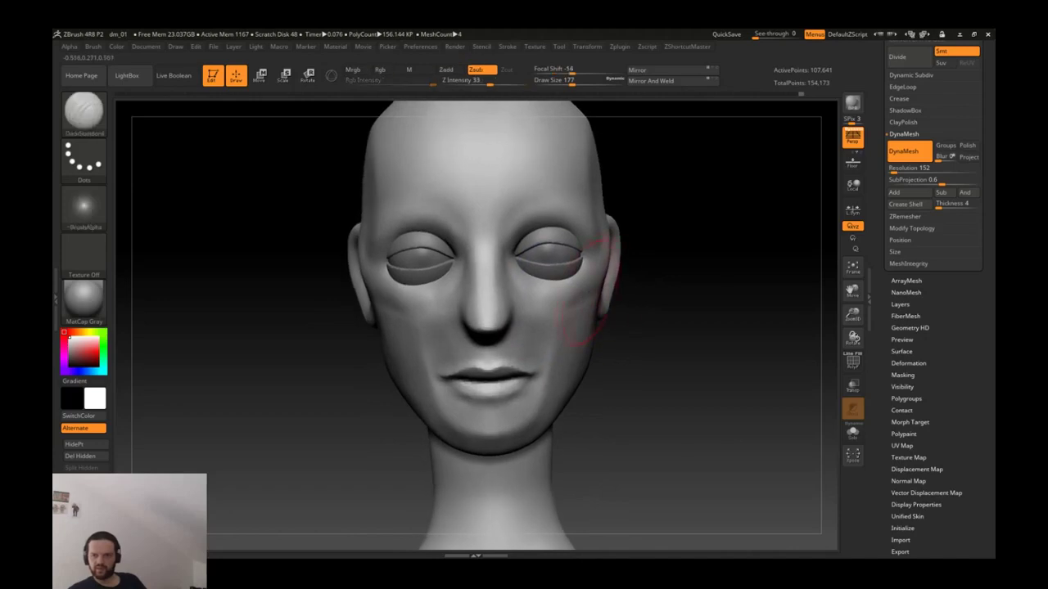
key(space)
alt+drag(650, 318, 610, 214)
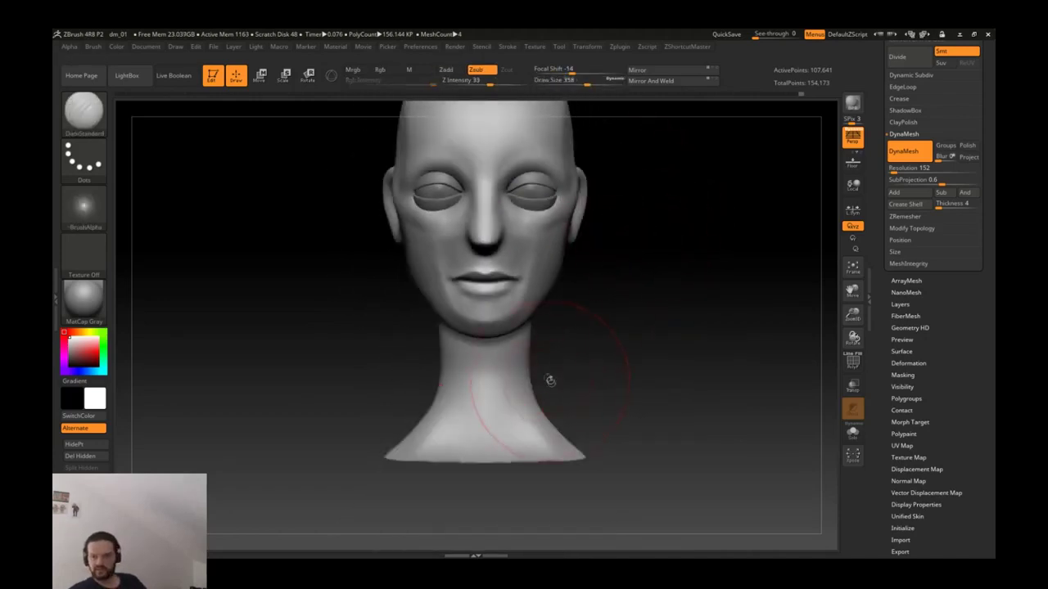
Step: Pull out the base of the neck with the Move brush at draw size 492
key(b)
key(m)
key(v)
drag(491, 409, 552, 369)
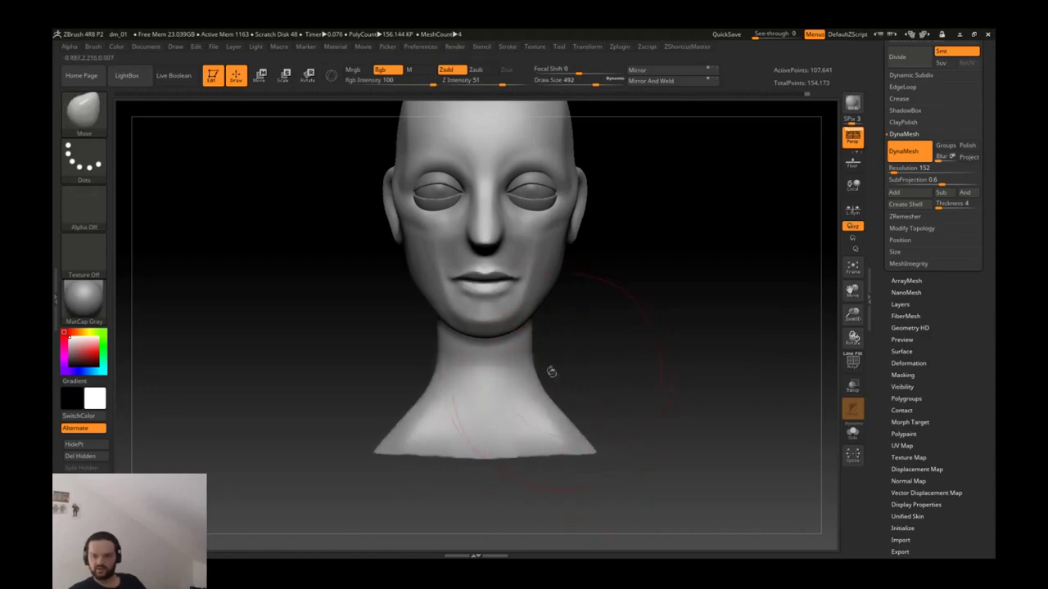
drag(528, 334, 524, 381)
Step: Fill out the slopes from the back of the neck to the shoulders with the Clay and Move brushes at draw size 344
key(b)
key(c)
key(l)
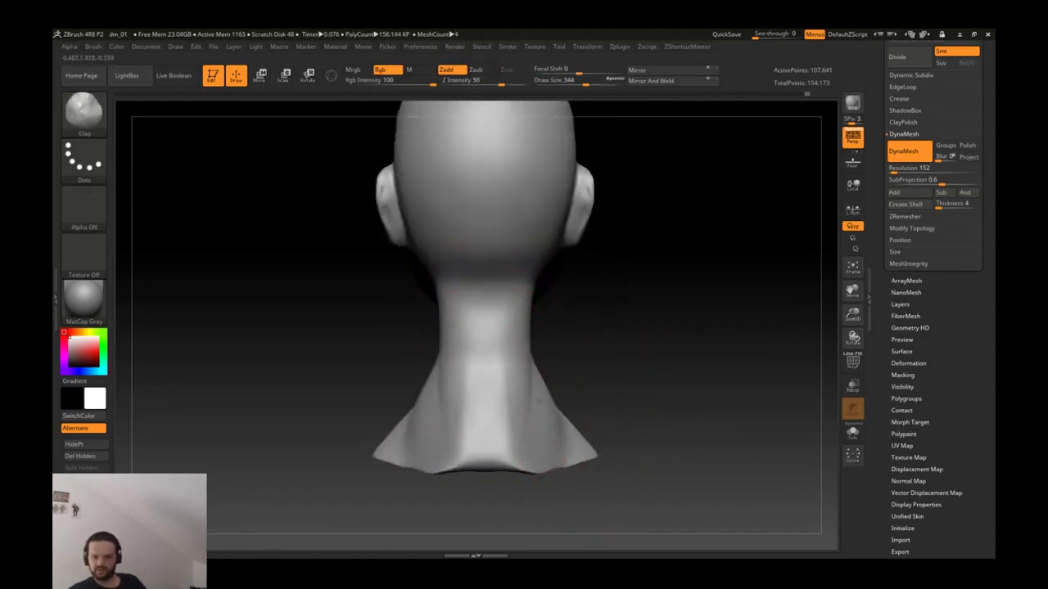
mouse_move(622, 409)
ctrl+mouse_down()
mouse_move(630, 426)
mouse_move(604, 442)
ctrl+mouse_up()
key(b)
key(m)
key(v)
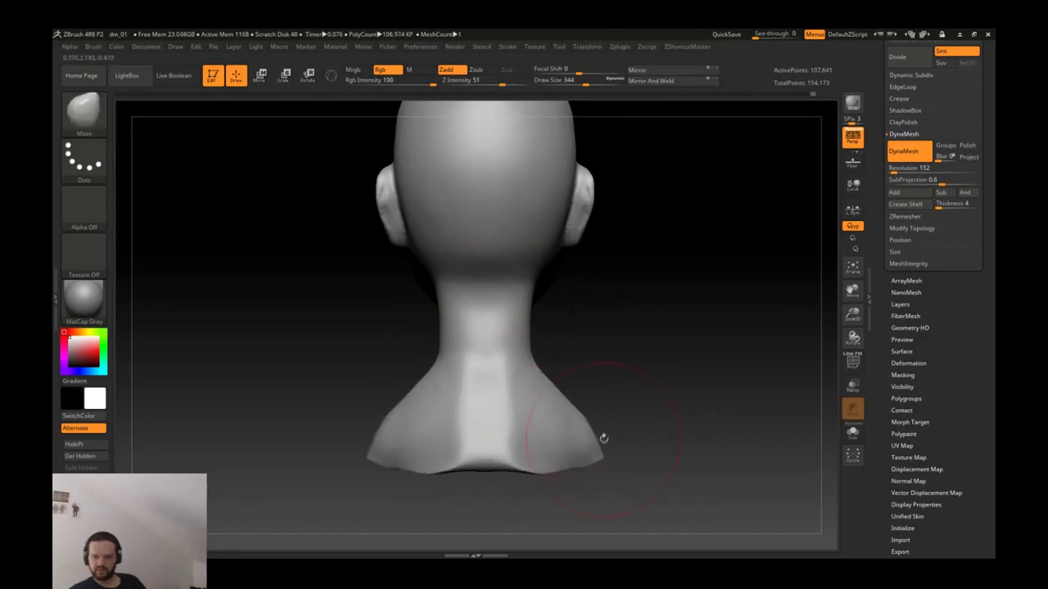
Step: Blend the central ridge of the upper back into the shoulders and smooth it at draw size 344
key(b)
key(t)
key(d)
mouse_move(446, 352)
mouse_down()
mouse_move(472, 411)
mouse_move(506, 401)
mouse_move(459, 387)
mouse_move(468, 413)
mouse_up()
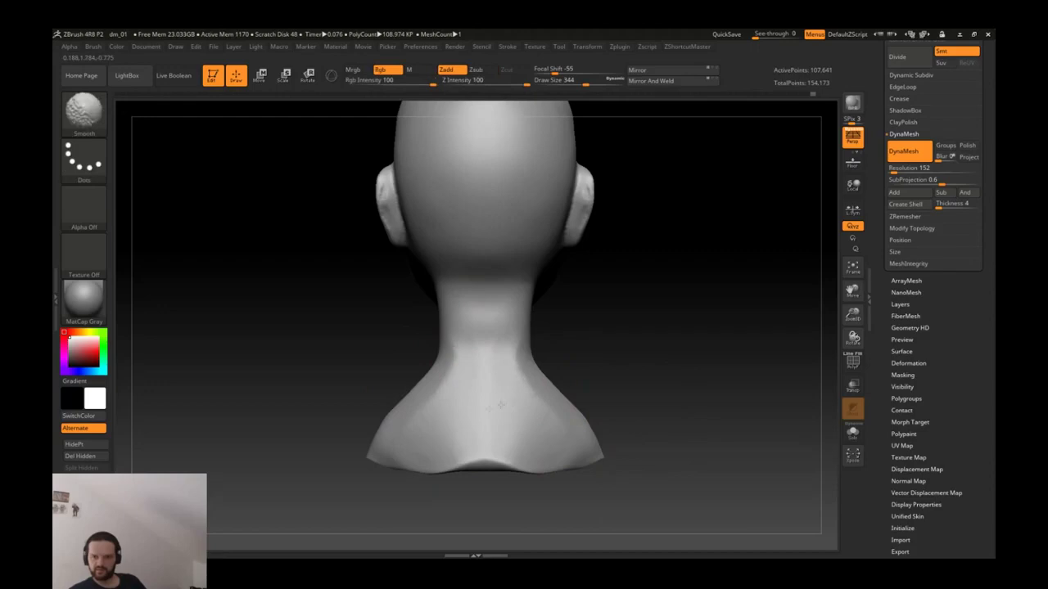
Step: Pull the shoulders outward with the Move brush at draw size 344
drag(696, 344, 573, 344)
key(b)
key(m)
key(v)
mouse_move(671, 352)
mouse_down()
mouse_move(639, 360)
mouse_move(597, 409)
mouse_move(631, 442)
mouse_move(667, 439)
mouse_up()
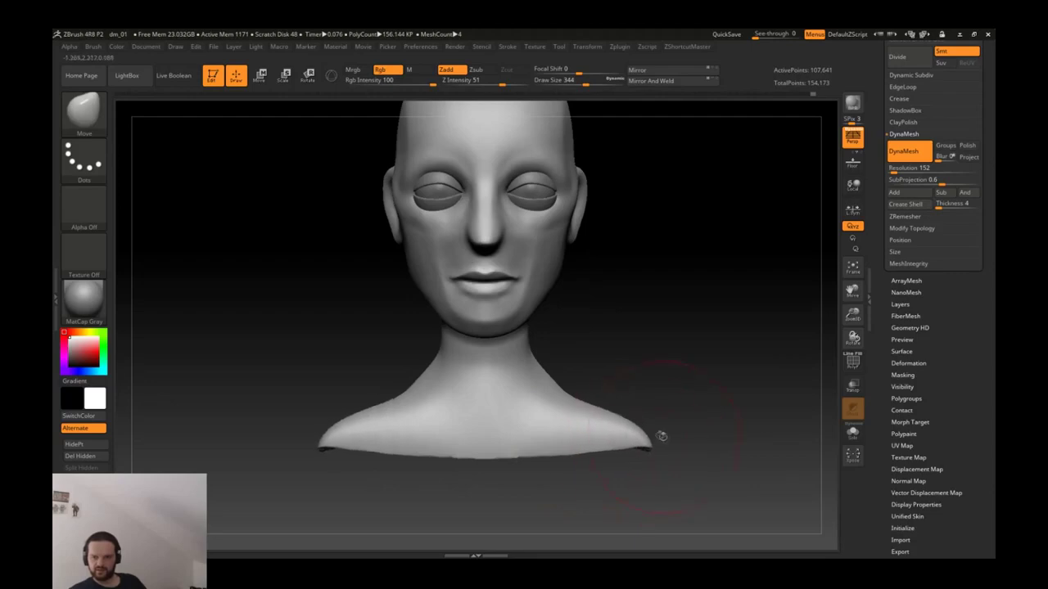
Step: Add volume to the upper back and shoulders with the Clay brush and smooth the transitions into the neck
mouse_move(671, 369)
mouse_down()
mouse_move(497, 363)
mouse_move(421, 409)
mouse_move(421, 493)
mouse_move(436, 354)
mouse_up()
key(b)
key(c)
key(l)
mouse_move(369, 352)
mouse_down()
mouse_move(341, 355)
mouse_move(384, 363)
mouse_move(467, 416)
mouse_up()
key(shift)
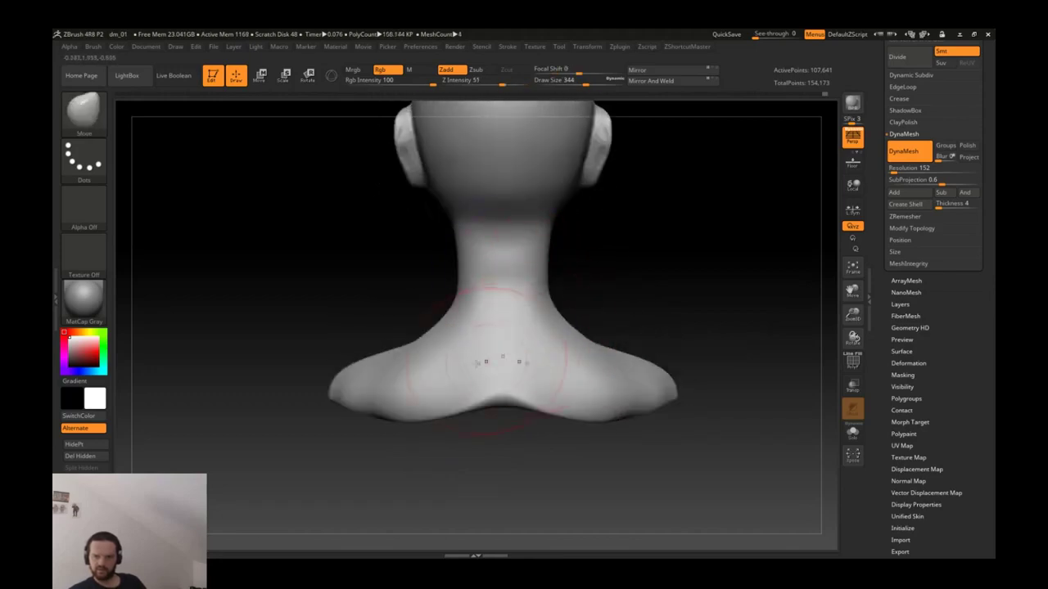
mouse_move(721, 344)
mouse_down()
mouse_move(769, 344)
mouse_move(720, 344)
mouse_up()
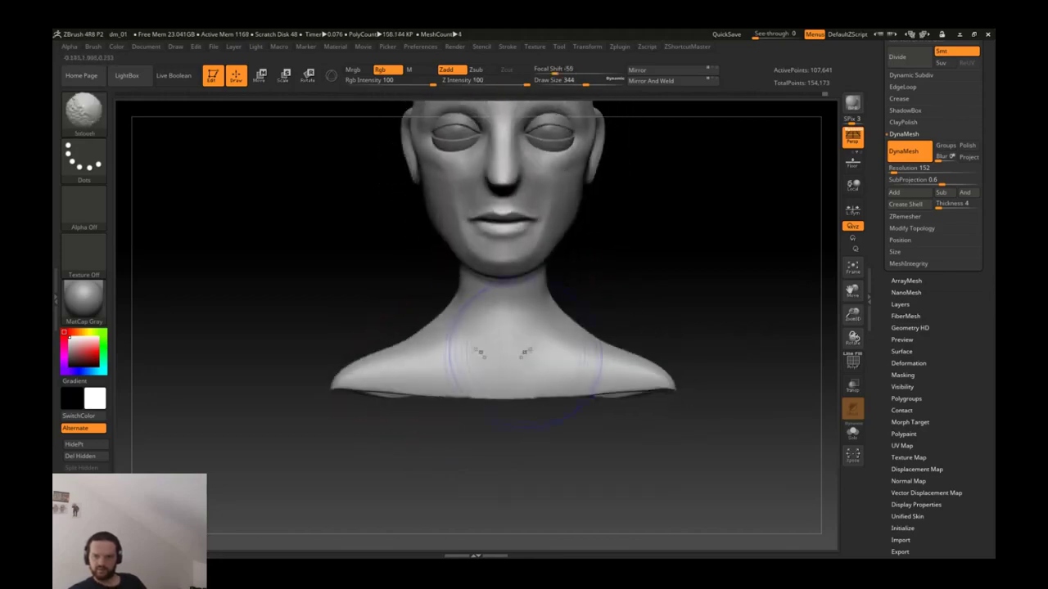
Step: Build up the side of the neck from behind the ear toward the chest with ClayTubes at draw size 182
key(b)
key(c)
key(t)
drag(571, 296, 546, 247)
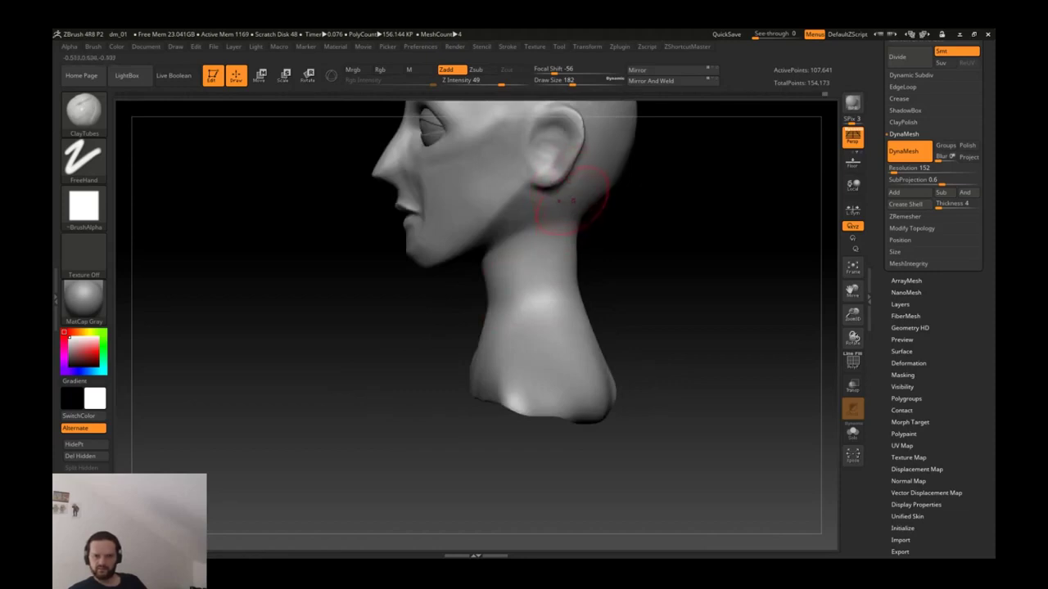
mouse_move(555, 199)
mouse_down()
mouse_move(554, 235)
mouse_move(561, 222)
mouse_move(519, 362)
mouse_up()
Step: Pull the lower corners of the shoulders down and outward with the Move brush at draw size 318
key(b)
key(m)
key(v)
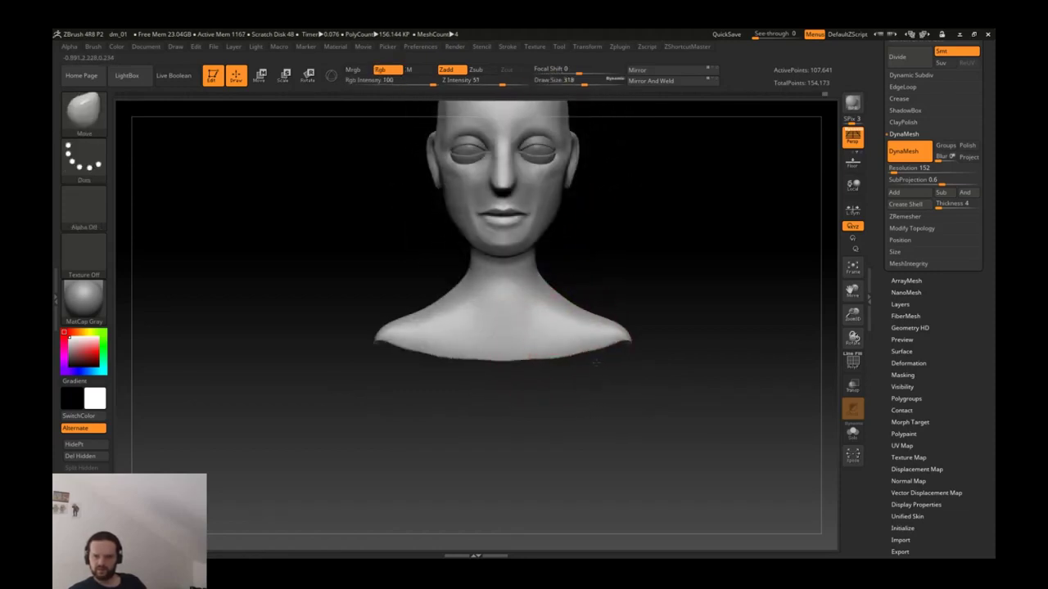
mouse_move(596, 363)
mouse_down()
mouse_move(636, 346)
mouse_move(649, 356)
mouse_up()
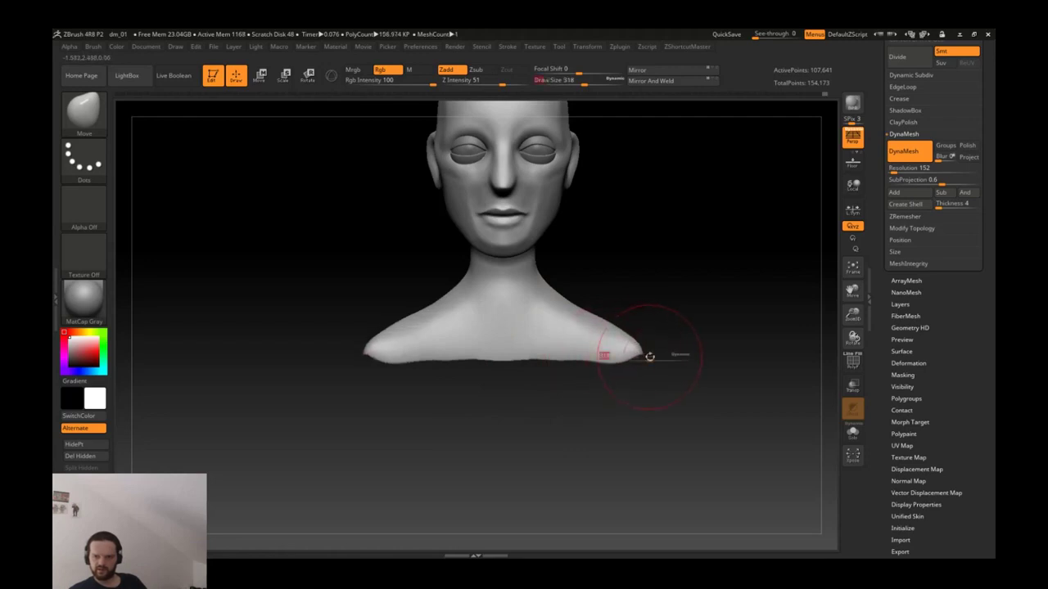
Step: Clip the bottom edge of the bust along a horizontal line with the ClipCurve brush
ctrl+shift+click(94, 114)
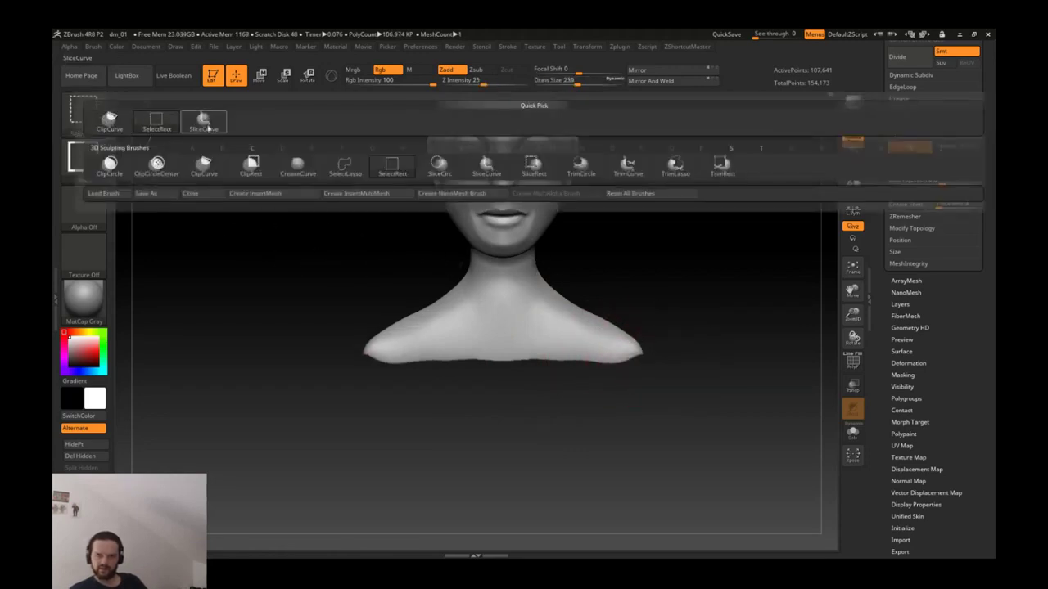
click(114, 120)
drag(694, 363, 694, 362)
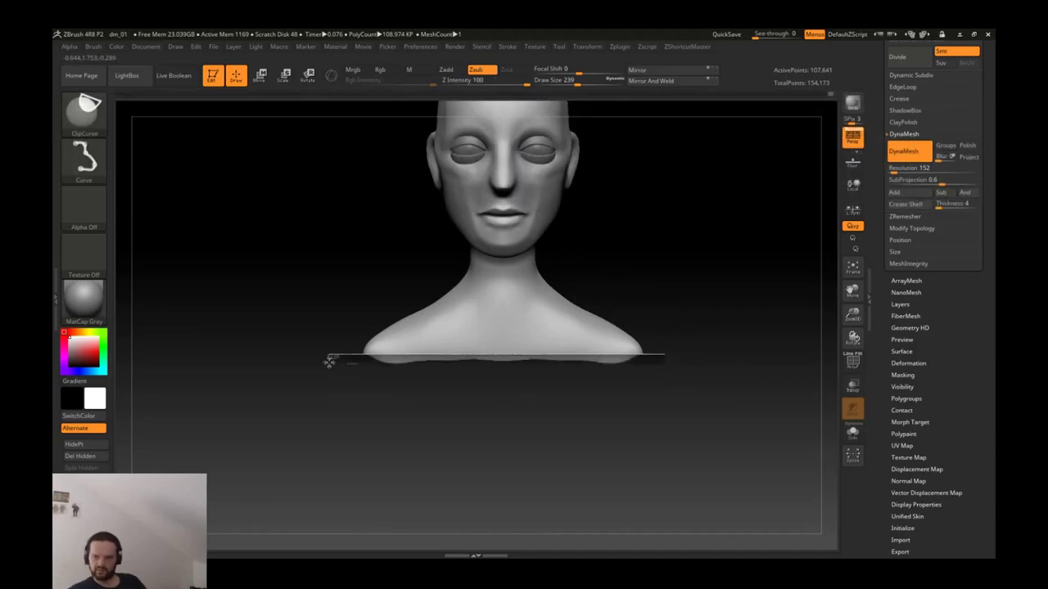
drag(351, 366, 555, 313)
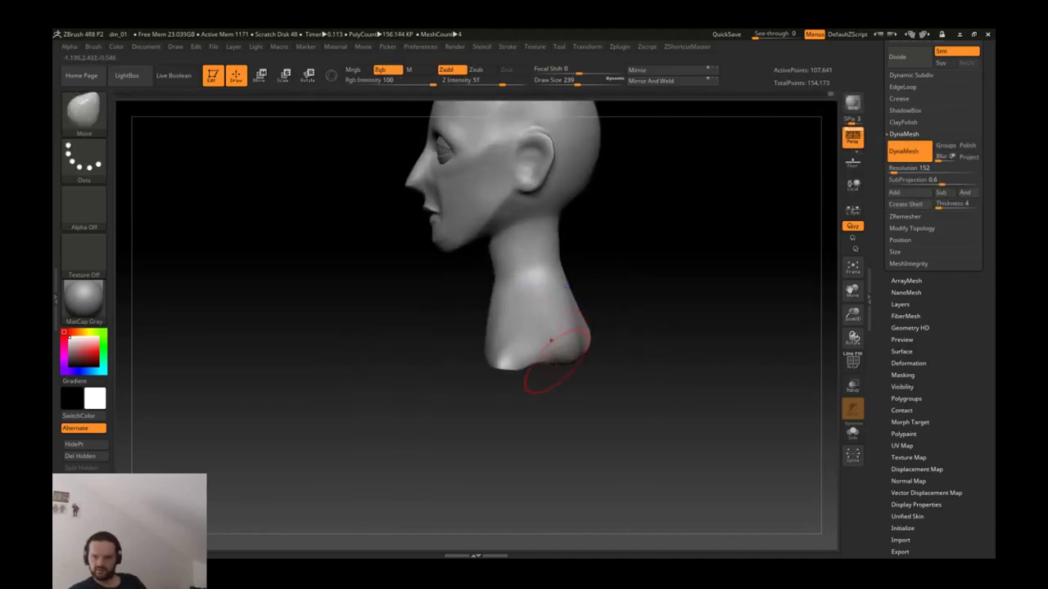
Step: Set the DynaMesh resolution to 120, remesh the bust and smooth the shoulder at draw size 280
drag(577, 344, 819, 208)
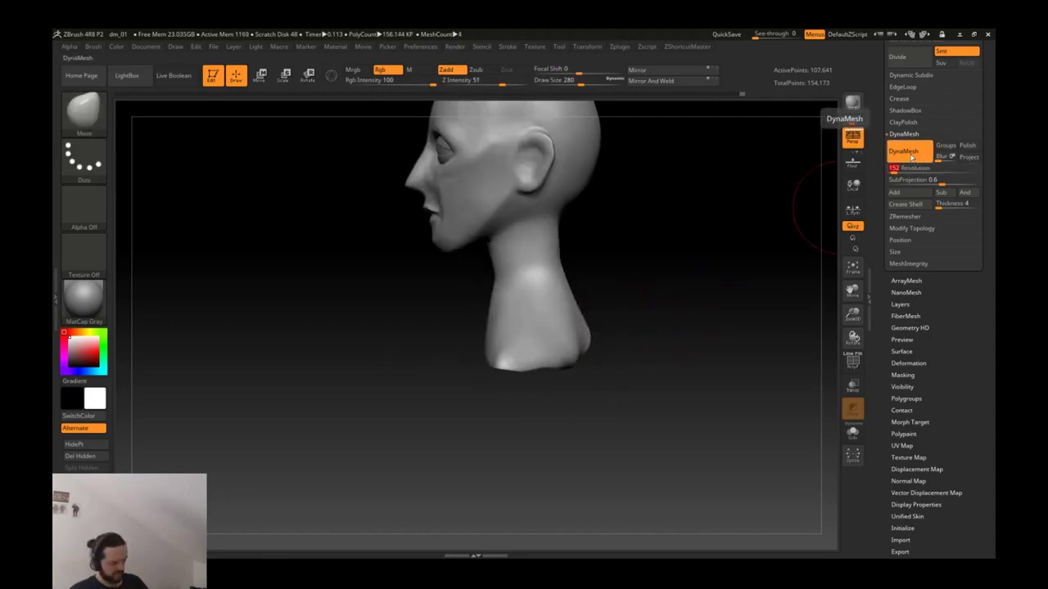
ctrl+drag(685, 293, 713, 316)
drag(608, 320, 635, 328)
key(shift)
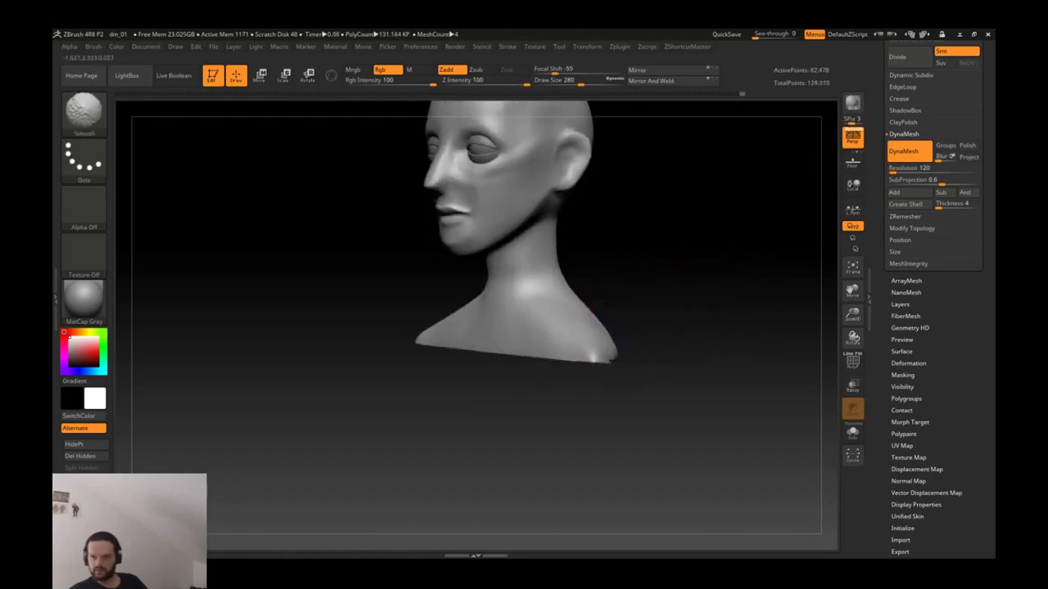
Step: Reshape the hollow underside of the bust with the Move and Clay brushes at draw size 331
mouse_move(680, 381)
shift+mouse_down()
mouse_move(667, 334)
mouse_move(498, 288)
shift+mouse_up()
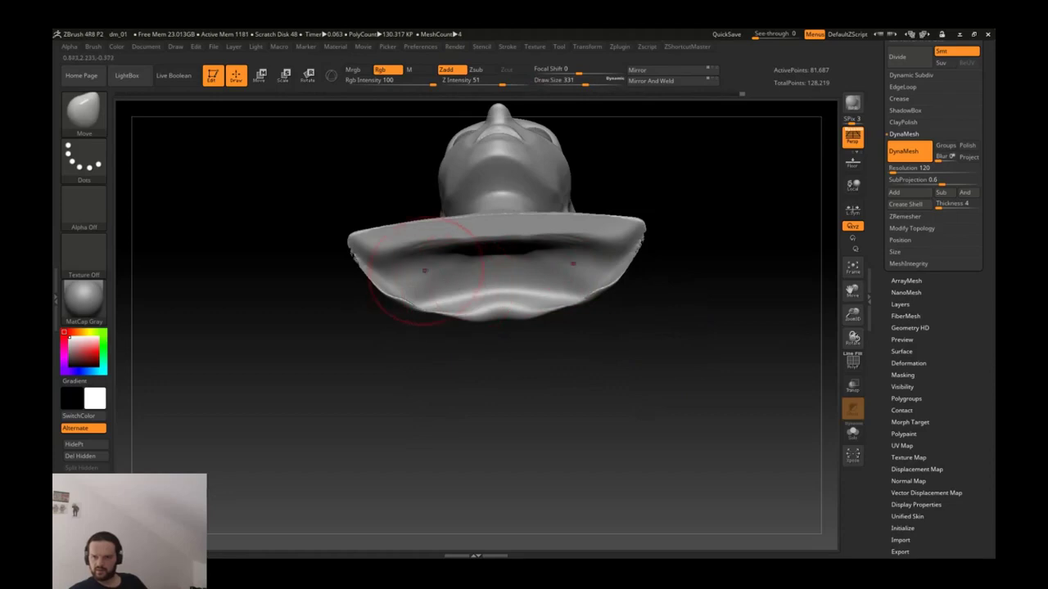
mouse_move(381, 263)
shift+mouse_down()
mouse_move(573, 258)
mouse_move(458, 278)
mouse_move(532, 278)
mouse_move(496, 283)
shift+mouse_up()
mouse_move(671, 393)
mouse_down()
mouse_move(590, 352)
mouse_move(620, 354)
mouse_move(561, 303)
mouse_up()
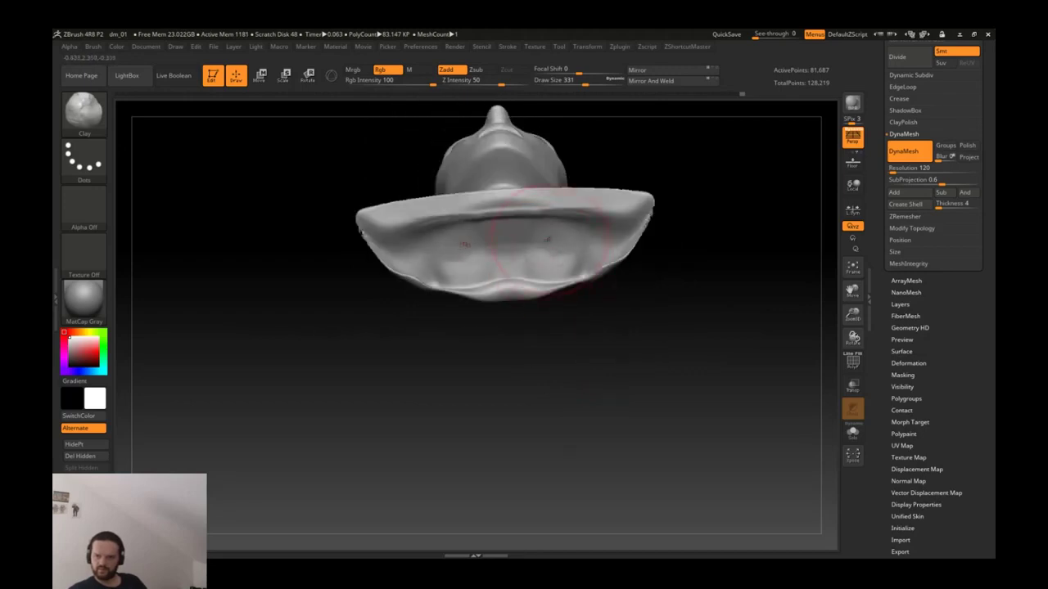
Step: Even out and inflate the underside of the bust to fill its hollow
key(b)
key(t)
key(d)
key(b)
key(i)
key(n)
mouse_move(507, 251)
mouse_down()
mouse_move(491, 275)
mouse_move(565, 262)
mouse_move(459, 254)
mouse_move(557, 245)
mouse_move(492, 250)
mouse_up()
Step: Clip the filled bottom of the bust flat from the front view
shift+drag(695, 385, 698, 328)
key(ctrl)
key(ctrl+shift)
mouse_move(311, 339)
ctrl+shift+mouse_down()
mouse_move(701, 335)
mouse_move(386, 409)
mouse_move(491, 360)
mouse_move(688, 350)
mouse_move(293, 346)
ctrl+shift+mouse_up()
Step: Round out the shoulders with the Move brush at draw size 331 and remesh the bust
mouse_move(599, 273)
mouse_down()
mouse_move(598, 222)
mouse_move(695, 267)
mouse_up()
key(ctrl+shift)
key(shift)
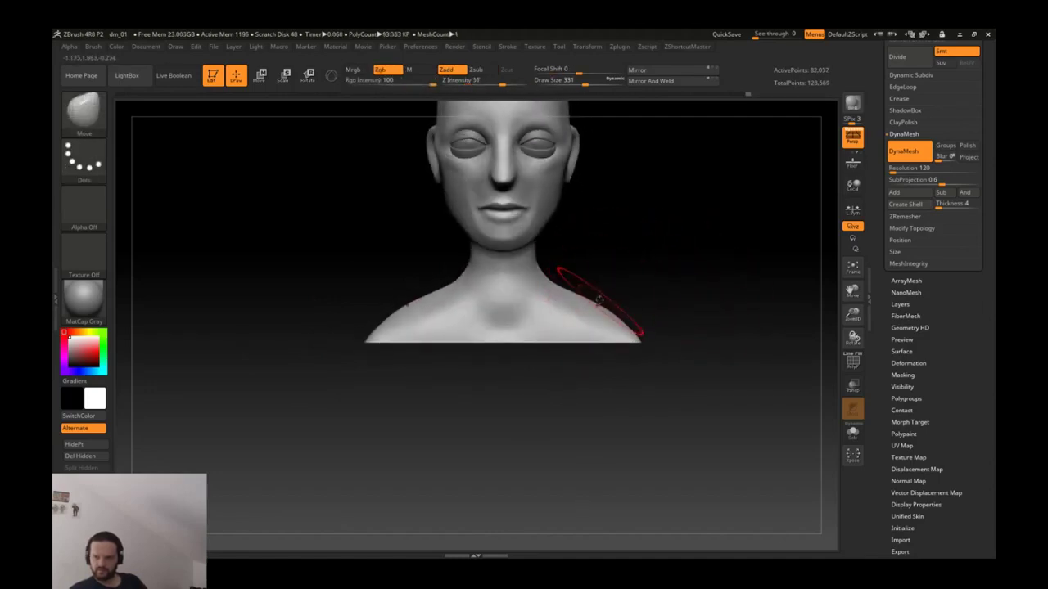
ctrl+drag(623, 270, 695, 215)
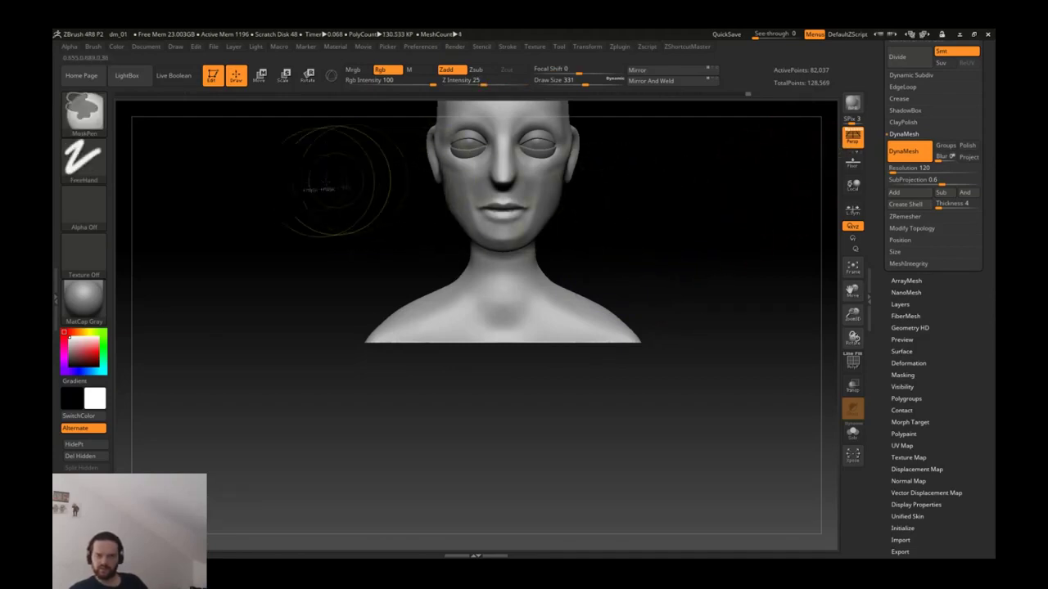
Step: Build up the upper back between the shoulders with the Clay brush at draw size 331 and smooth it
mouse_move(105, 117)
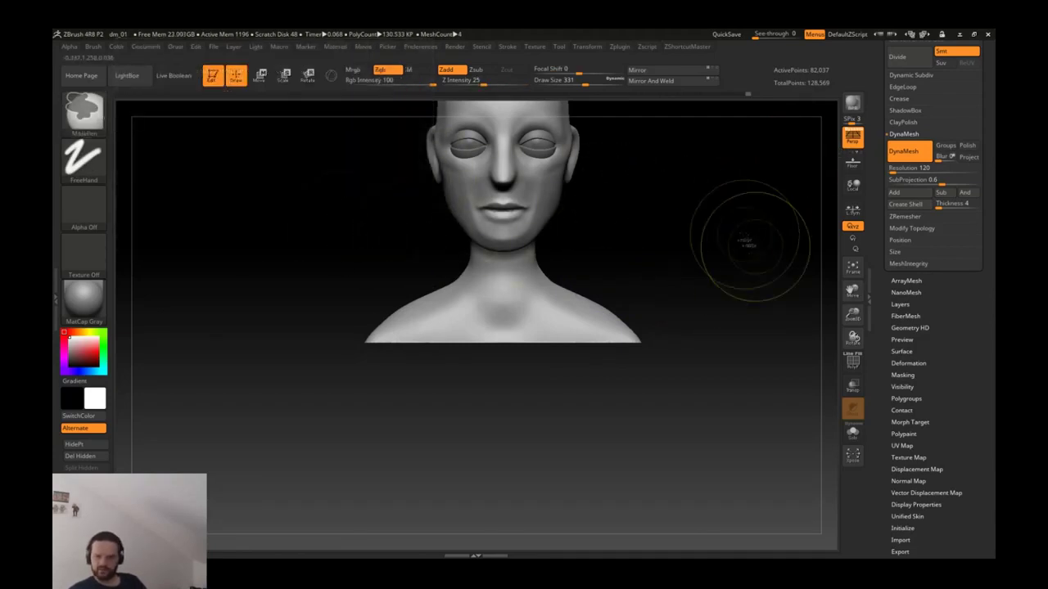
shift+drag(708, 237, 565, 246)
shift+drag(529, 317, 522, 303)
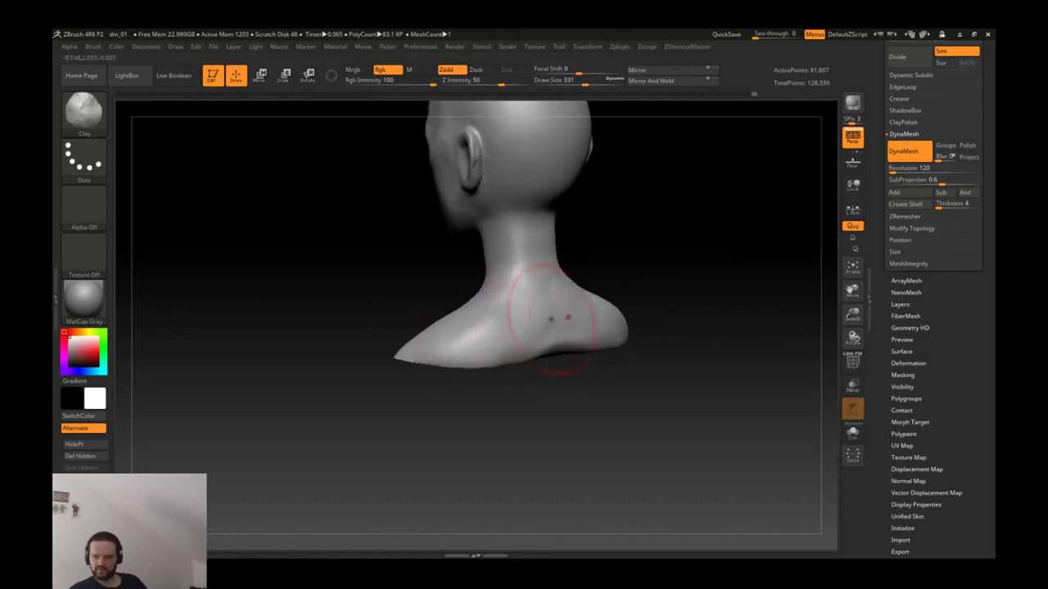
key(shift)
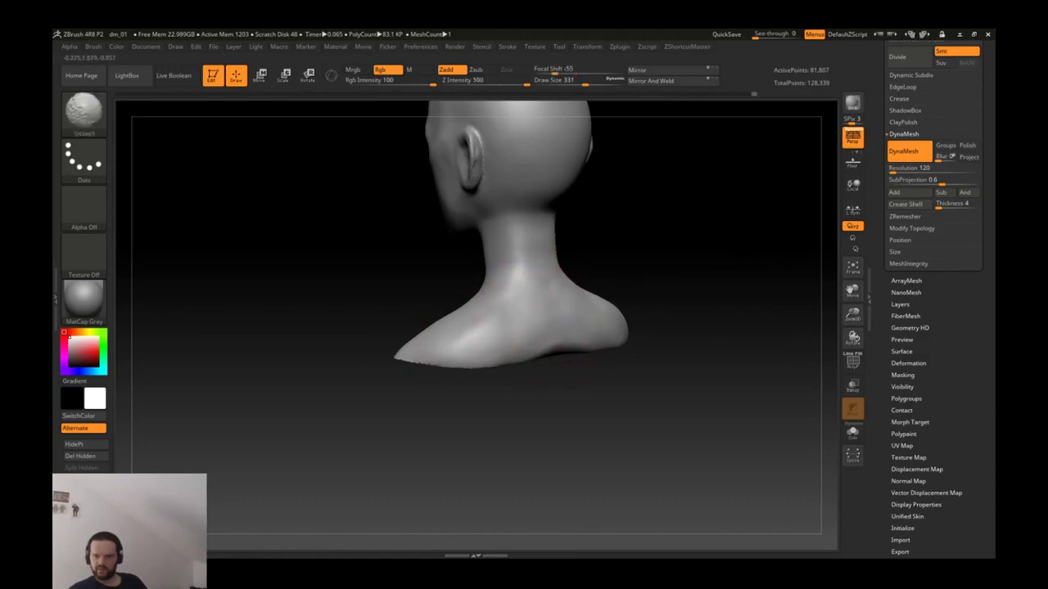
Step: Build up the upper chest below the neck with the Clay brush at draw size 331 and smooth it
drag(655, 352, 622, 319)
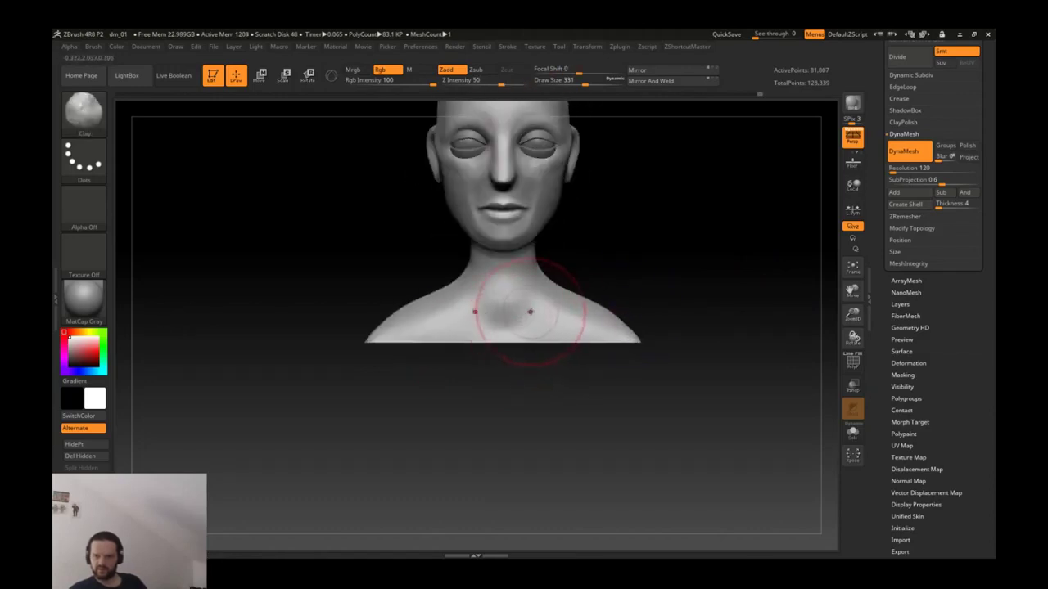
mouse_move(531, 312)
mouse_down()
mouse_move(545, 336)
mouse_move(524, 324)
mouse_up()
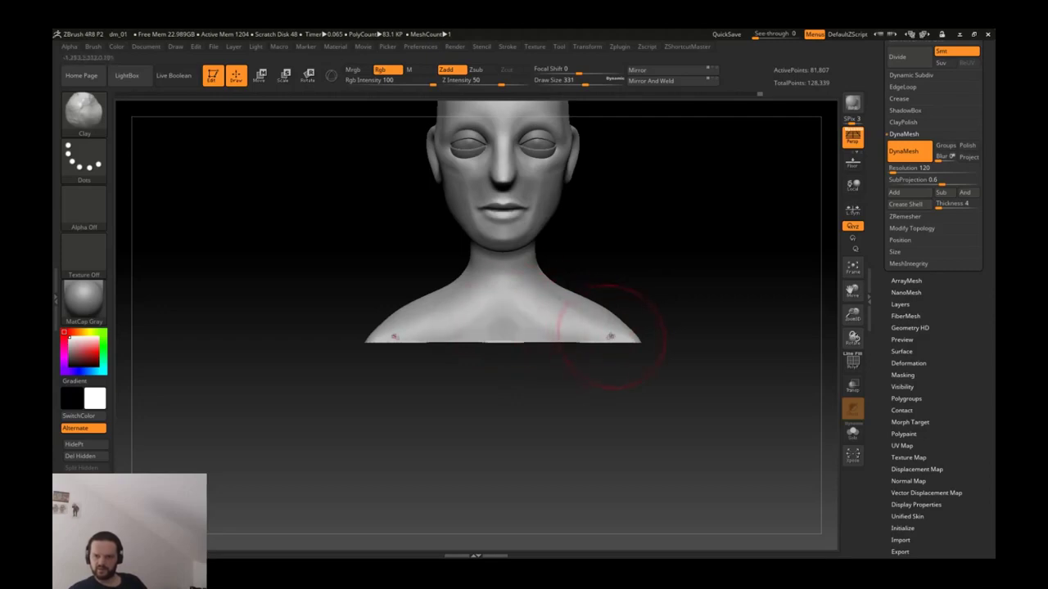
mouse_move(603, 276)
shift+mouse_down()
mouse_move(620, 316)
mouse_move(483, 301)
shift+mouse_up()
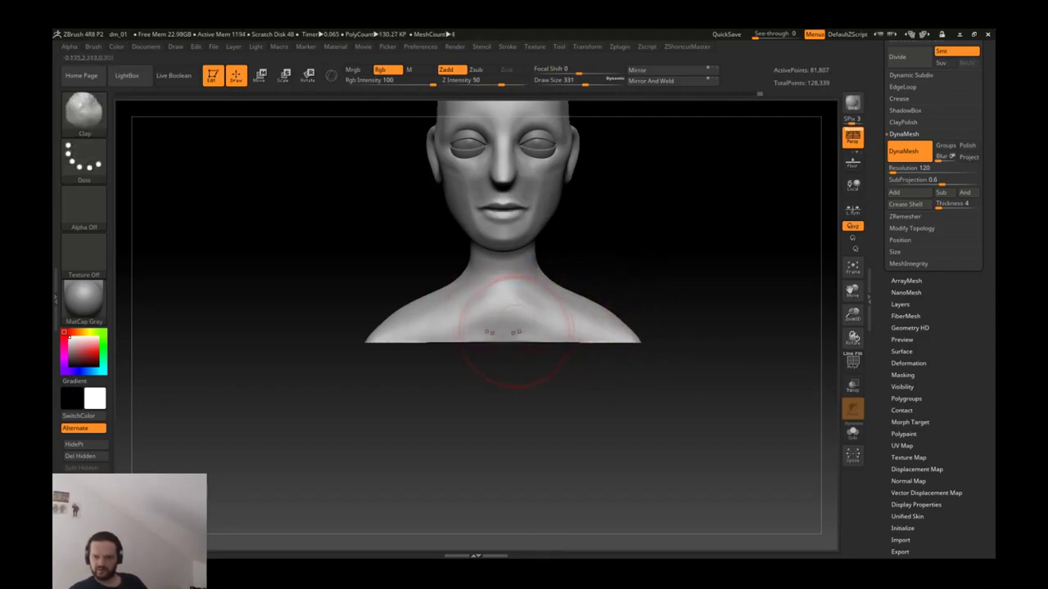
mouse_move(515, 334)
shift+mouse_down()
mouse_move(622, 323)
mouse_move(515, 321)
mouse_move(524, 308)
mouse_move(563, 306)
shift+mouse_up()
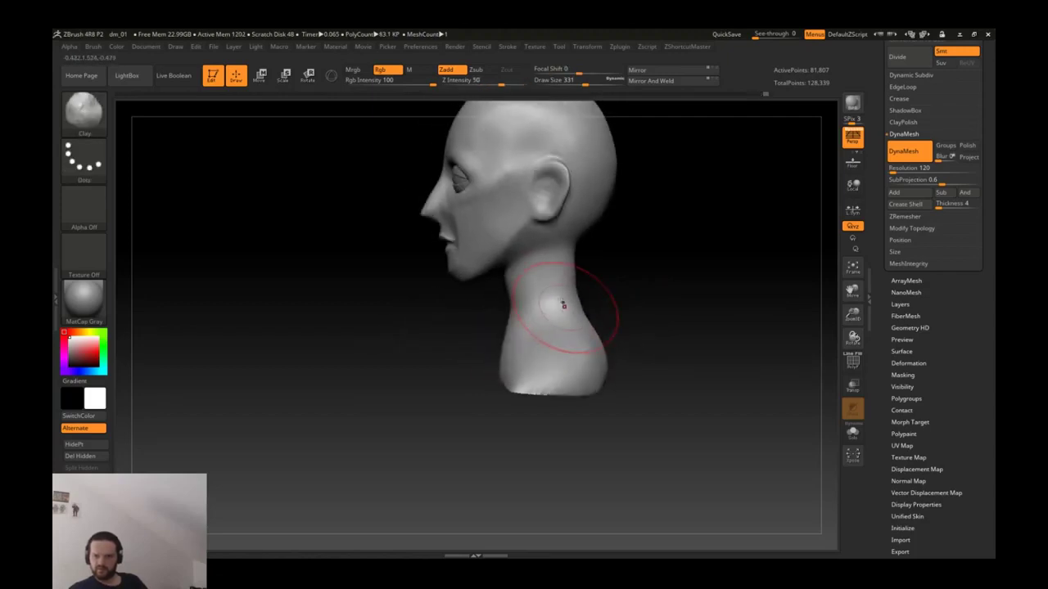
Step: Build up the neck muscles from behind the ears down to the collarbone area with ClayTubes at draw size 136
key(b)
key(c)
key(t)
ctrl+right_drag(557, 237, 568, 202)
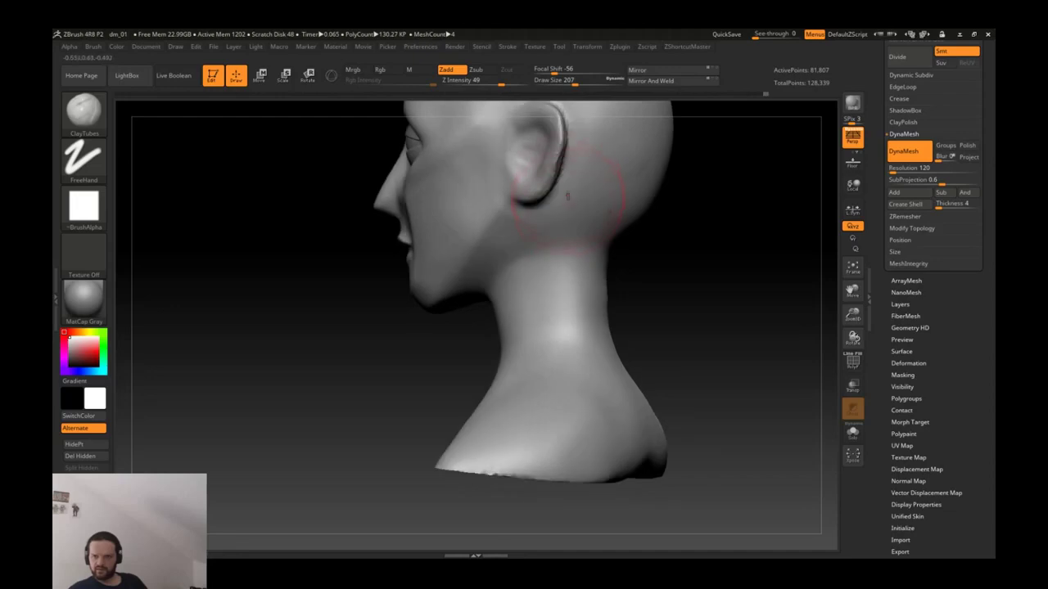
drag(561, 238, 515, 336)
drag(655, 295, 606, 289)
mouse_move(605, 289)
ctrl+right_down()
mouse_move(553, 334)
mouse_move(561, 327)
ctrl+right_up()
key(bracketleft)
mouse_move(550, 334)
mouse_down()
mouse_move(555, 362)
mouse_move(557, 316)
mouse_up()
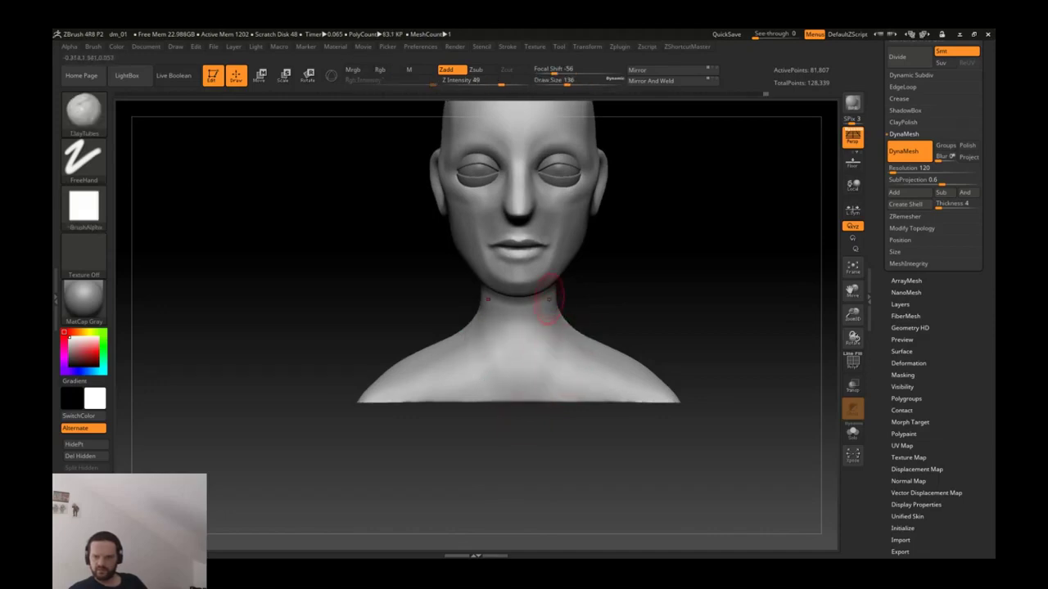
mouse_move(581, 319)
right_down()
mouse_move(590, 254)
mouse_move(573, 190)
right_up()
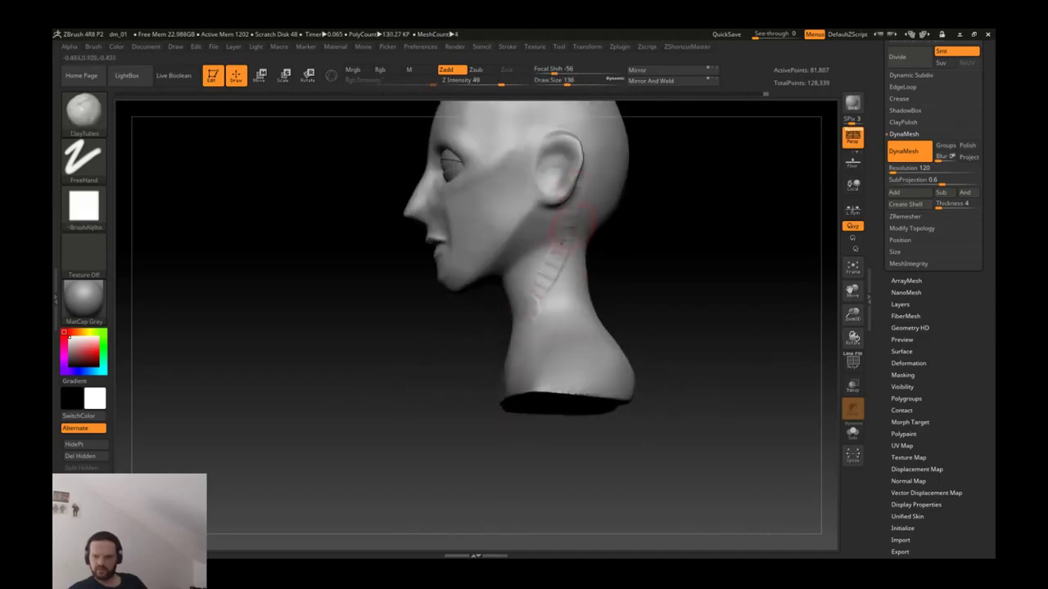
mouse_move(554, 278)
shift+right_down()
mouse_move(573, 290)
mouse_move(542, 314)
mouse_move(545, 293)
shift+right_up()
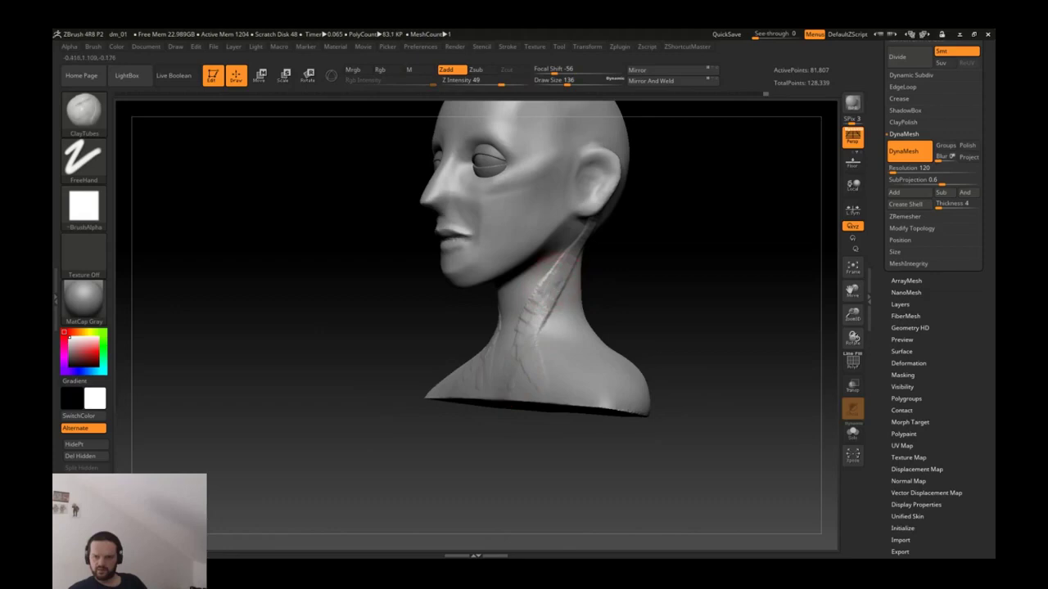
mouse_move(536, 315)
shift+right_down()
mouse_move(543, 375)
mouse_move(534, 332)
shift+right_up()
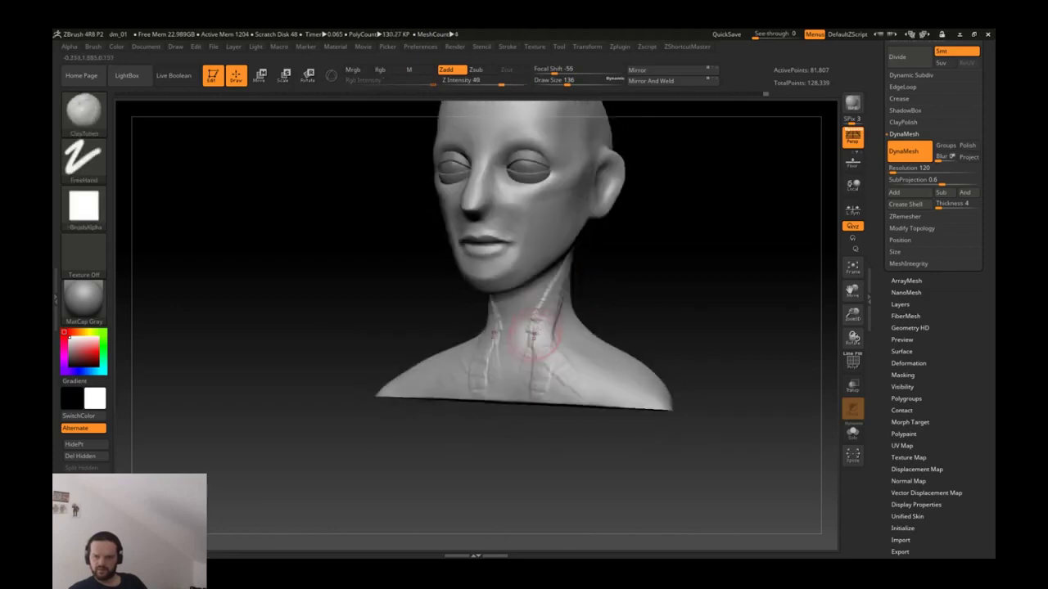
Step: Smooth the clay strokes along the neck muscles and upper chest until they blend into the surface
key(shift)
mouse_move(540, 327)
shift+right_down()
mouse_move(555, 199)
mouse_move(631, 198)
shift+right_up()
key(shift)
key(shift)
key(shift)
mouse_move(526, 369)
shift+right_down()
mouse_move(562, 346)
mouse_move(534, 300)
mouse_move(533, 374)
shift+right_up()
key(shift)
key(shift)
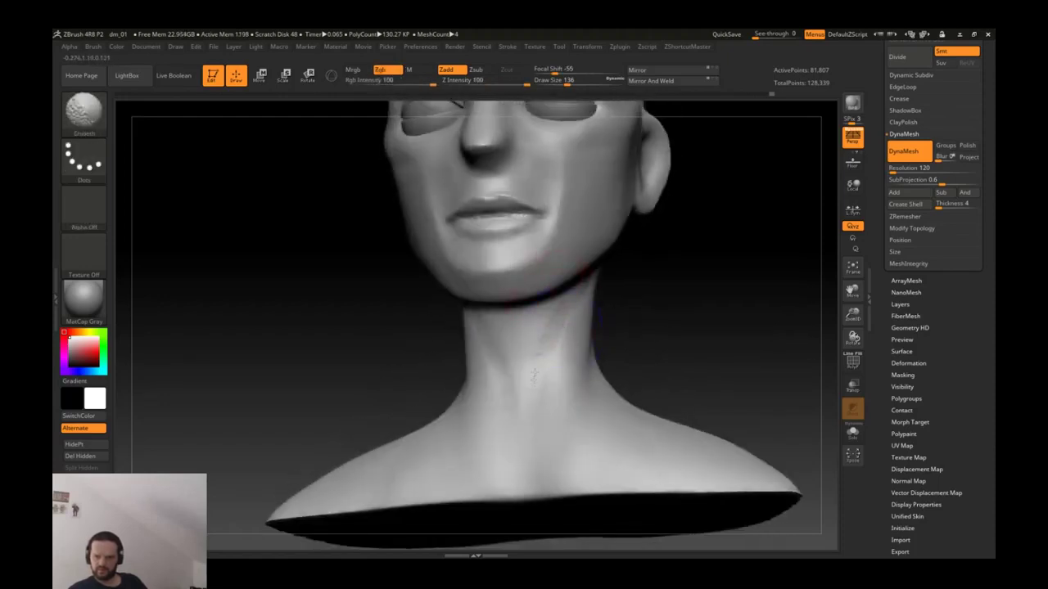
Step: Reshape the throat beneath the chin with the Move brush and smooth it at draw size 108
mouse_move(540, 307)
right_down()
mouse_move(496, 251)
mouse_move(487, 262)
right_up()
key(shift)
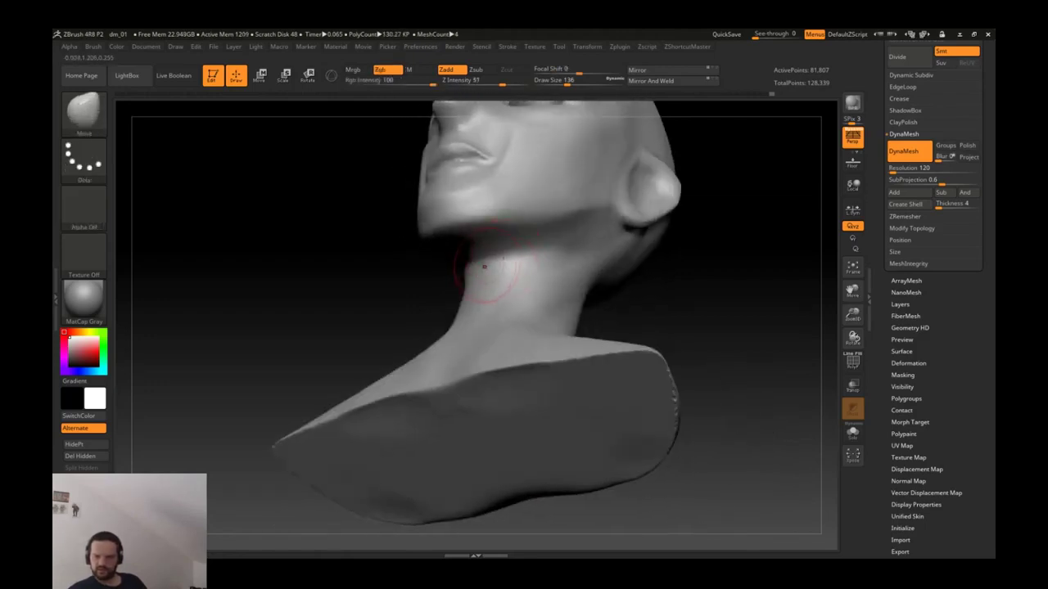
key(s)
shift+drag(499, 260, 492, 267)
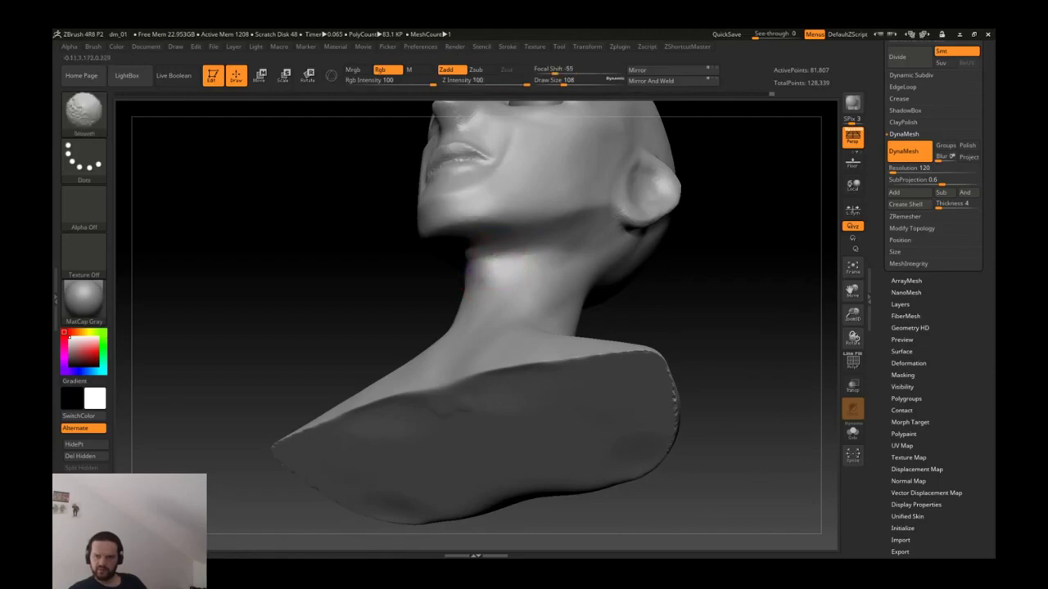
mouse_move(551, 262)
shift+right_down()
mouse_move(578, 325)
mouse_move(537, 292)
shift+right_up()
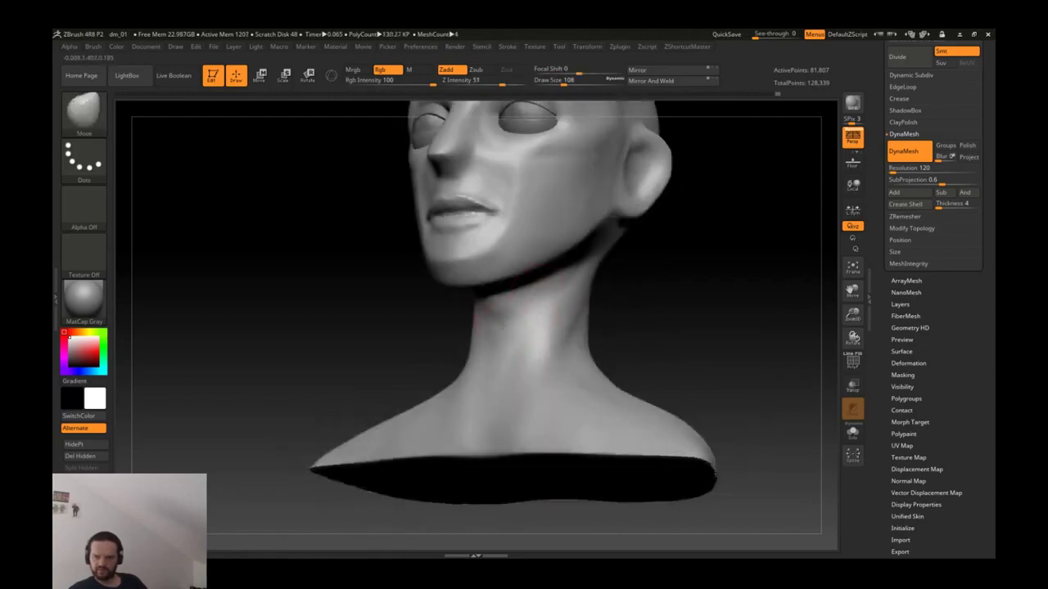
mouse_move(538, 293)
shift+right_down()
mouse_move(573, 303)
mouse_move(561, 311)
mouse_move(589, 309)
mouse_move(561, 321)
shift+right_up()
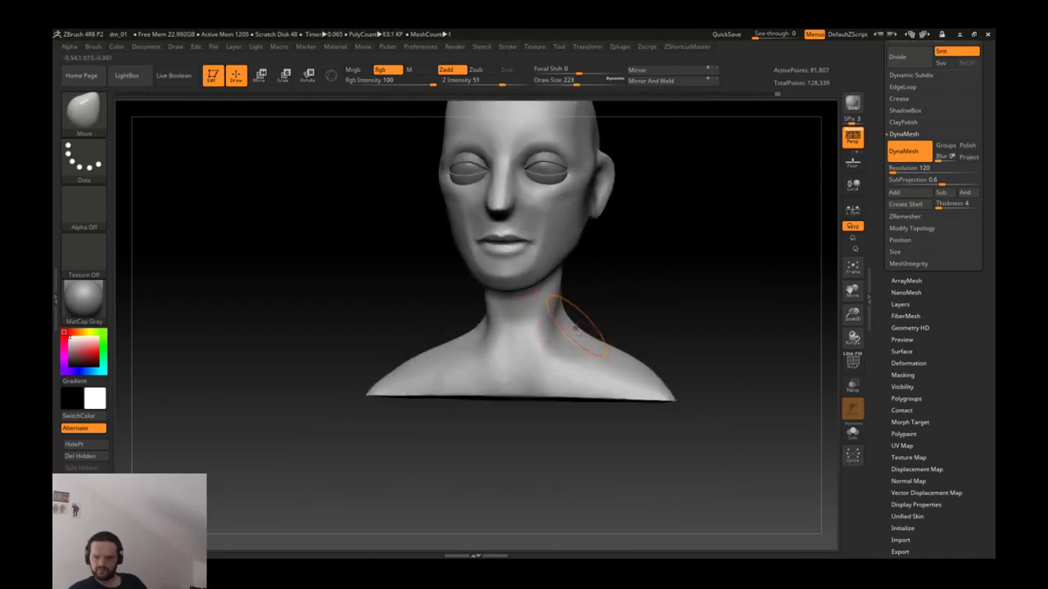
Step: Adjust the contours of the neck's sides and back with the Move brush at draw sizes 223 and 268
right_drag(573, 326, 519, 327)
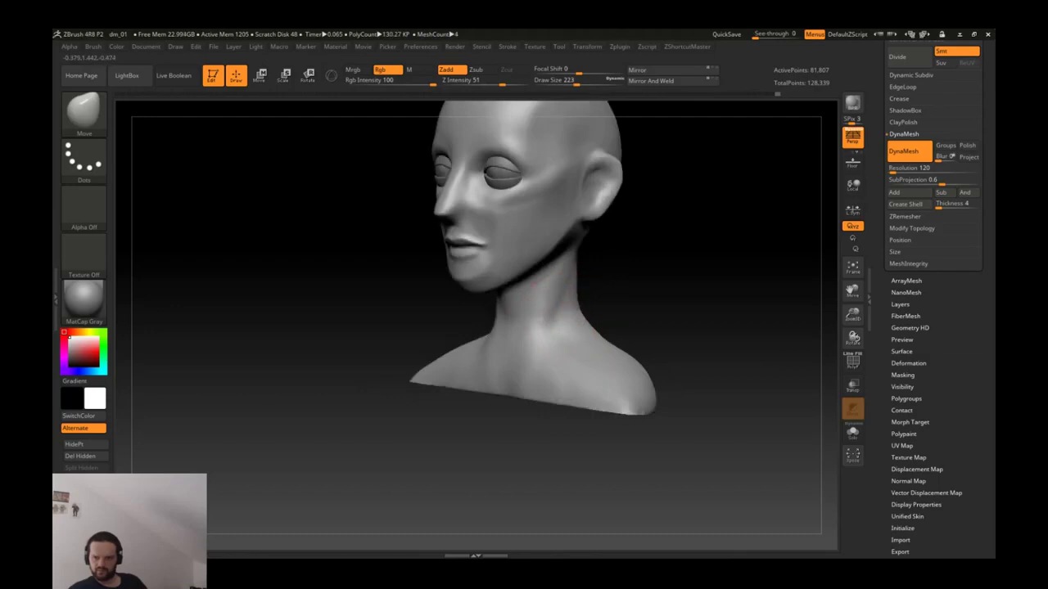
mouse_move(577, 278)
right_down()
mouse_move(561, 269)
mouse_move(591, 308)
right_up()
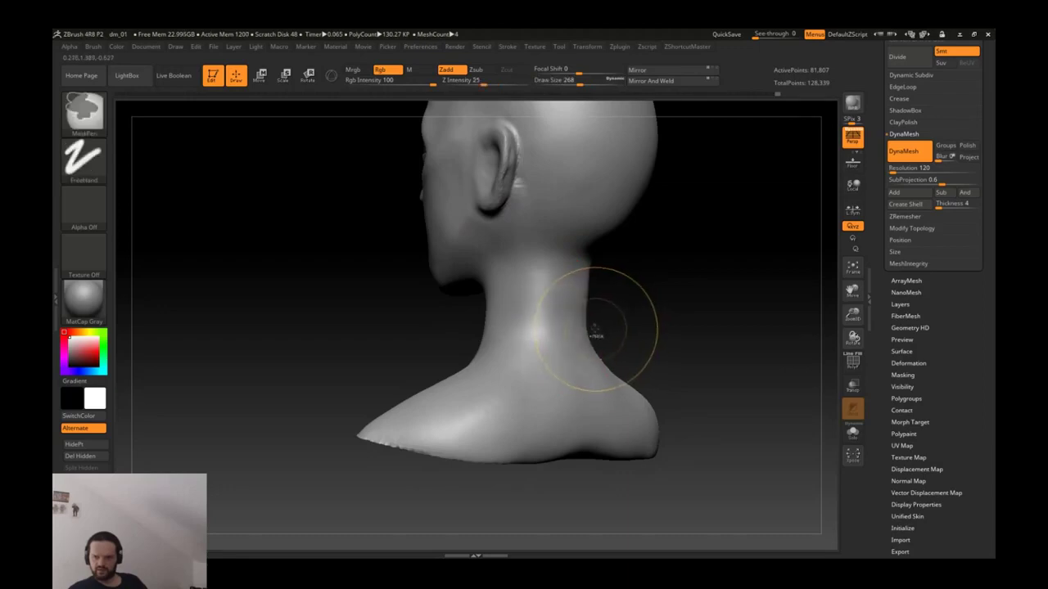
right_drag(603, 328, 504, 330)
right_drag(583, 337, 573, 348)
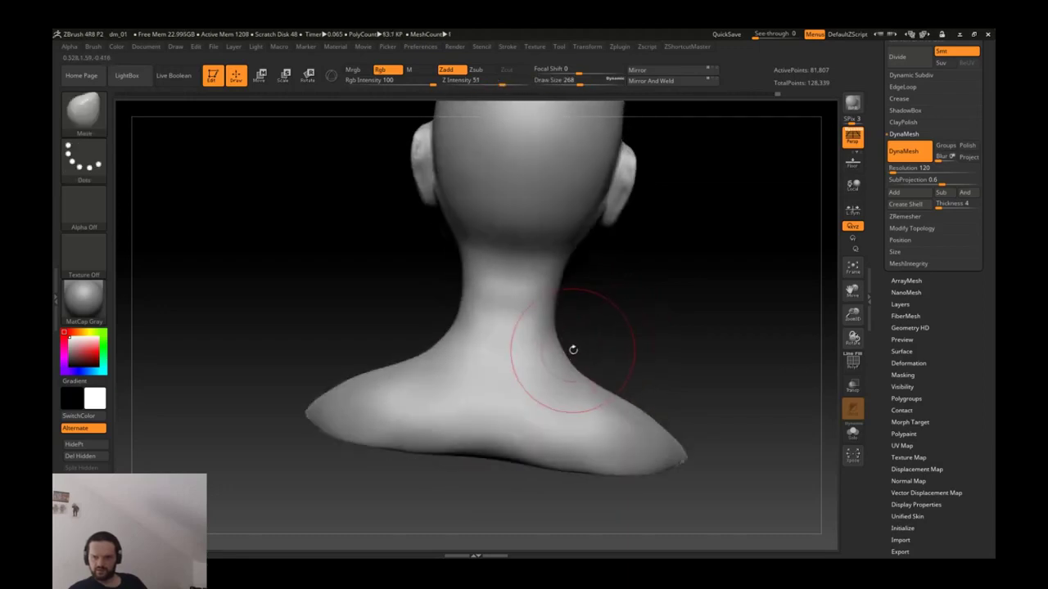
mouse_move(535, 302)
right_down()
mouse_move(647, 308)
mouse_move(480, 289)
mouse_move(501, 296)
mouse_move(475, 262)
right_up()
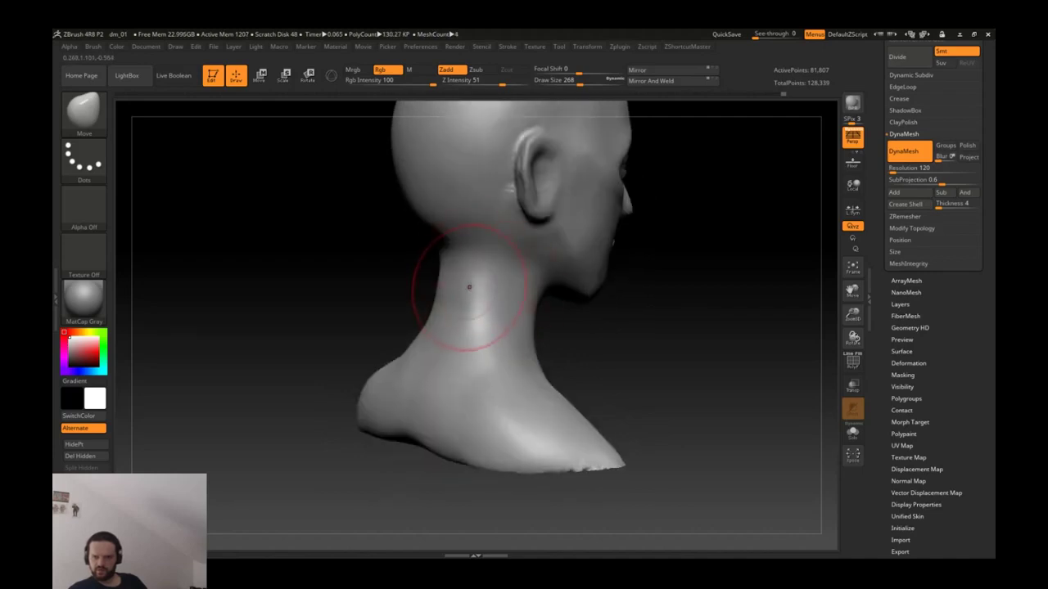
Step: Even out the rear side of the neck with TrimDynamic at draw size 268 and smooth it
key(b)
key(c)
key(t)
drag(469, 287, 472, 308)
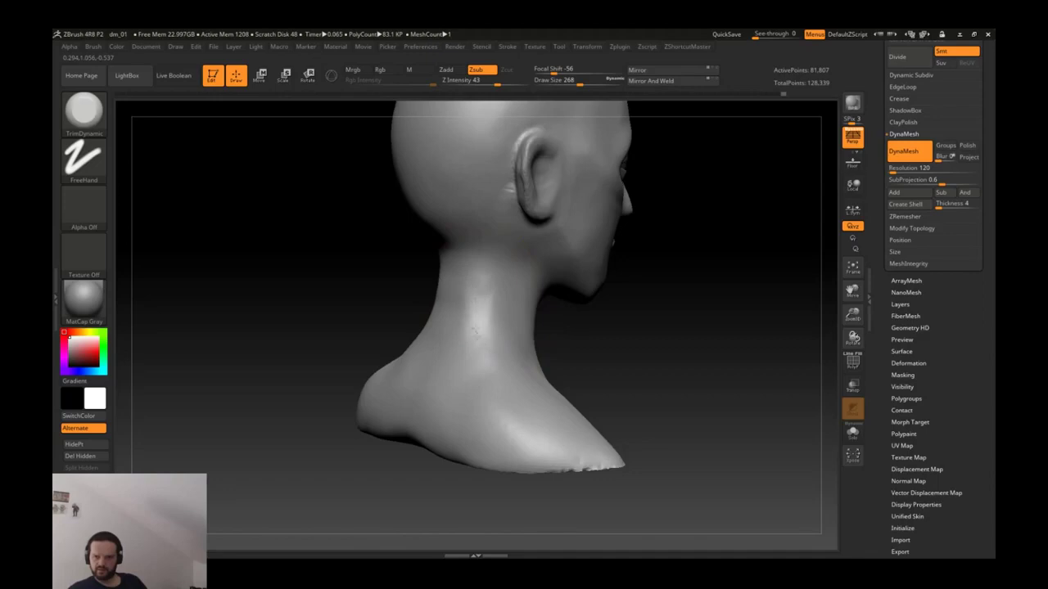
key(shift)
mouse_move(475, 311)
mouse_down()
mouse_move(516, 278)
mouse_move(502, 245)
mouse_move(552, 301)
mouse_move(538, 235)
mouse_up()
Step: Smooth the back rim of the ear with the brush at draw size 124
key(shift)
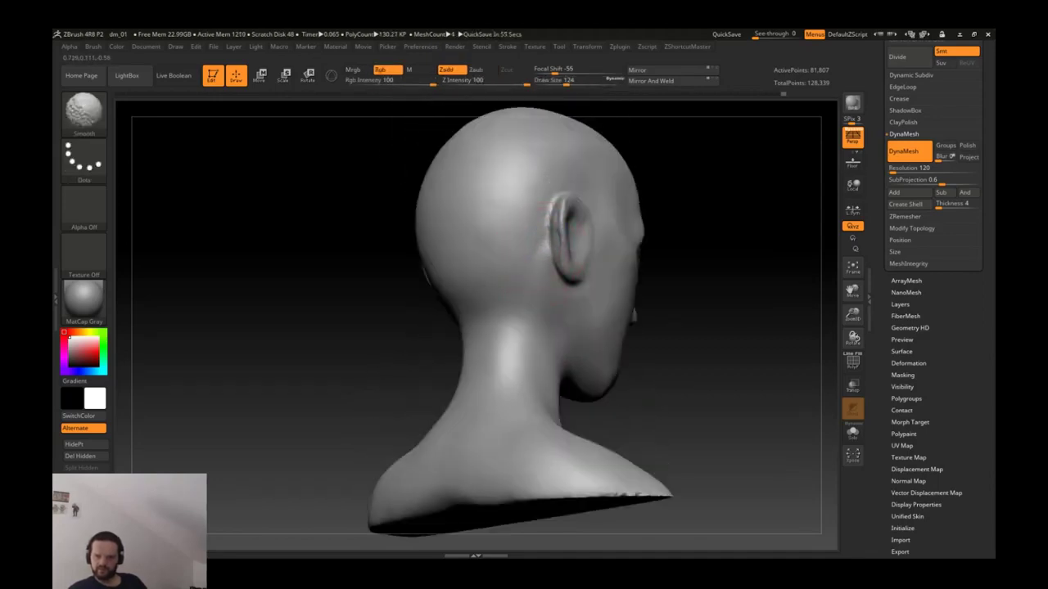
mouse_move(571, 197)
mouse_down()
mouse_move(540, 214)
mouse_move(563, 218)
mouse_up()
mouse_move(564, 225)
right_down()
mouse_move(594, 389)
mouse_move(795, 164)
mouse_move(684, 249)
right_up()
Step: Sculpt the base of the throat between the neck muscles with ClayTubes at draw size 167 and smooth the strokes
key(s)
drag(631, 363, 655, 362)
ctrl+right_drag(655, 363, 572, 444)
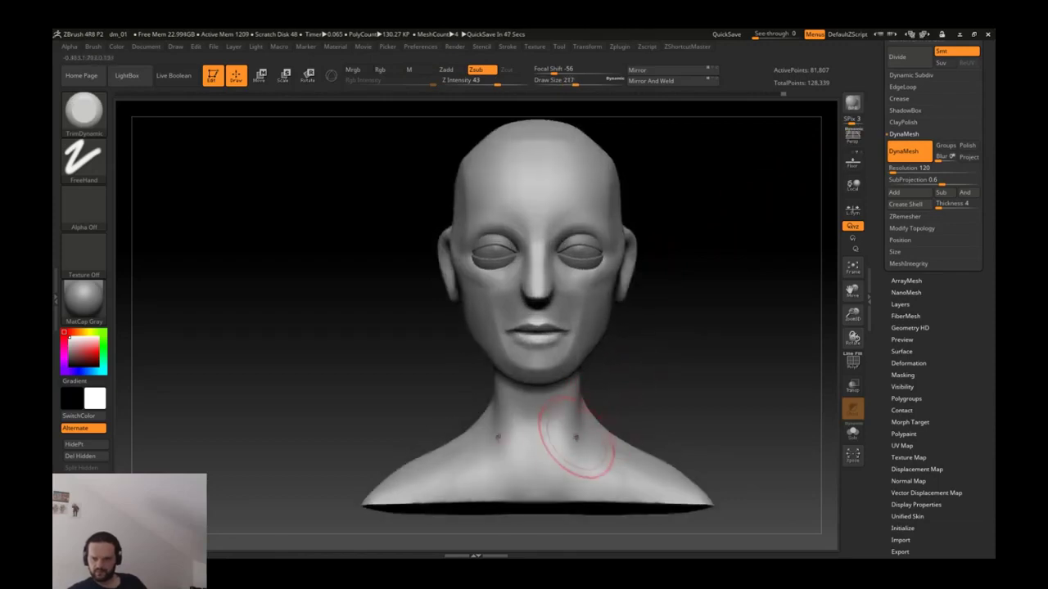
key(b)
key(c)
key(t)
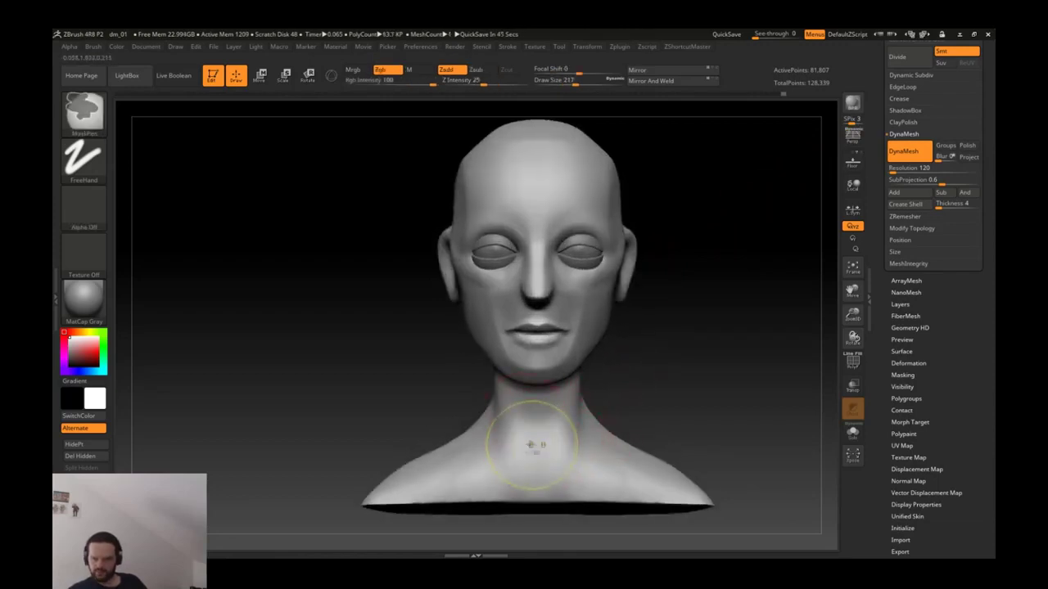
drag(531, 446, 528, 432)
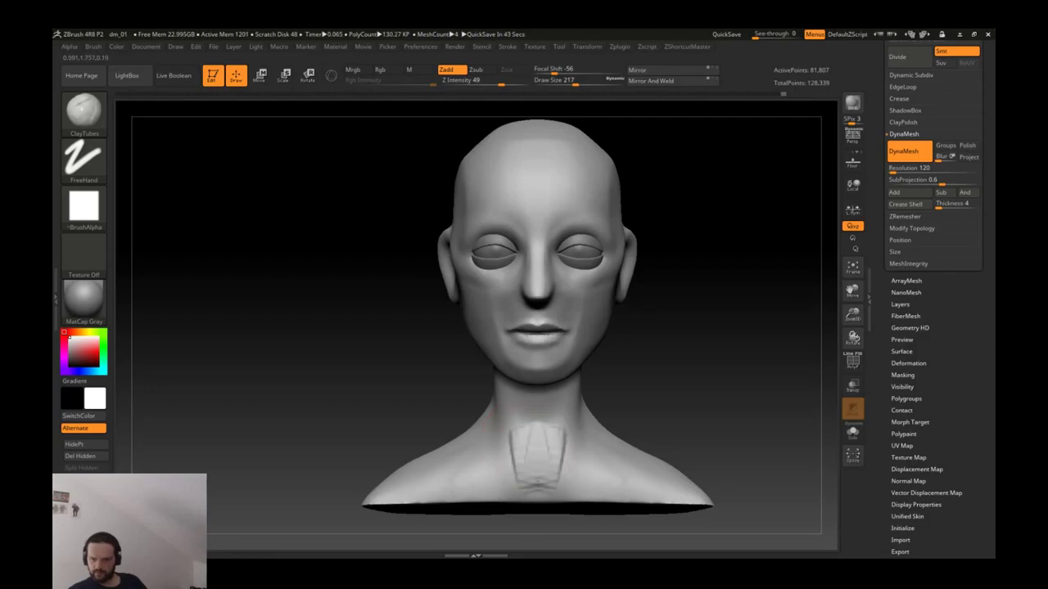
key(ctrl+z)
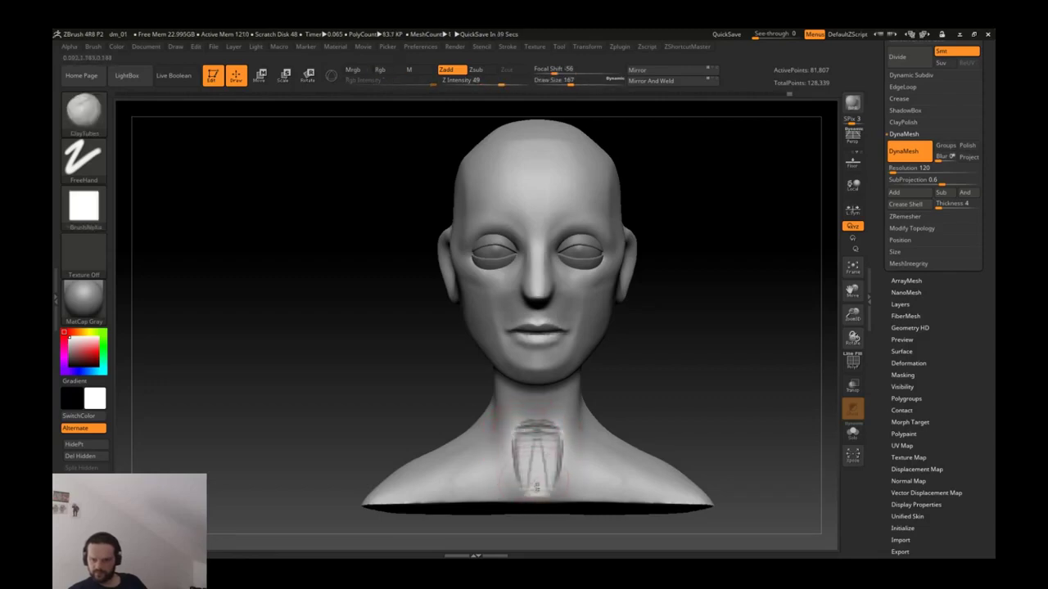
mouse_move(530, 438)
ctrl+right_down()
mouse_move(575, 445)
mouse_move(517, 358)
ctrl+right_up()
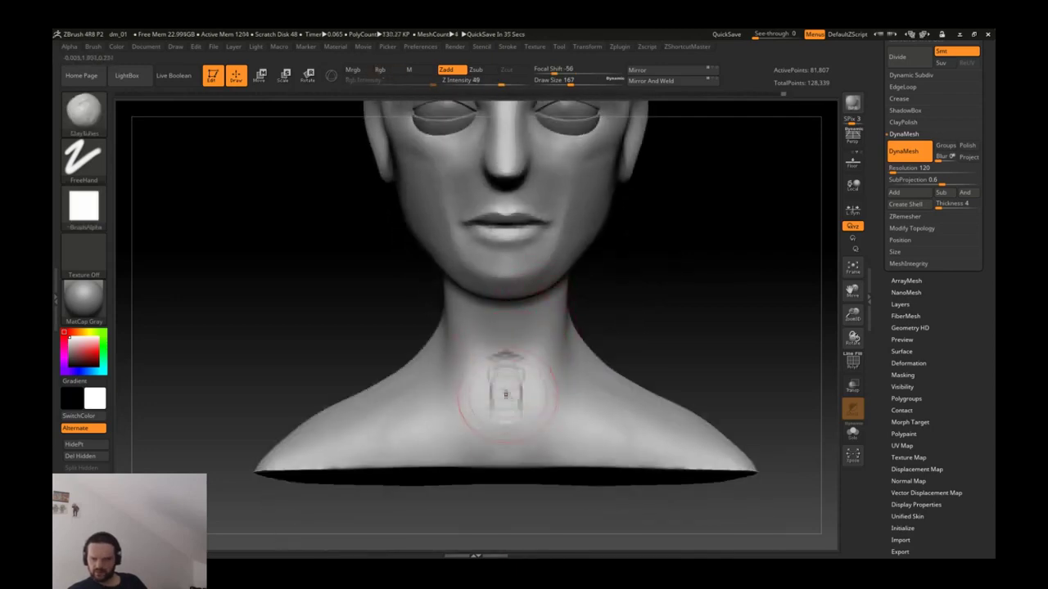
key(shift)
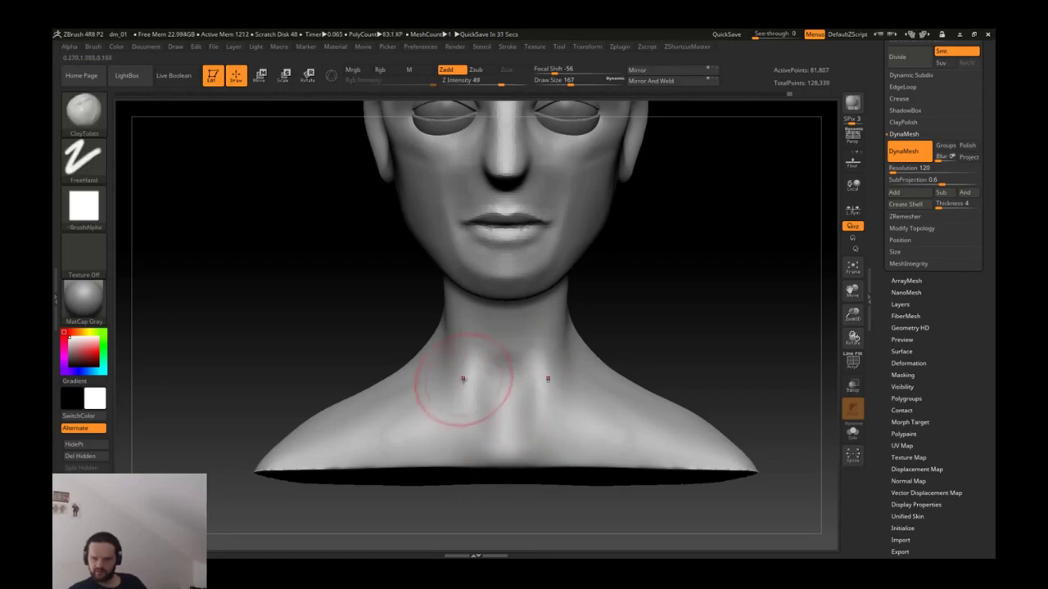
Step: Flatten the ridges on both sides of the throat's base with TrimDynamic at draw size 167 and smooth them
key(b)
key(t)
key(d)
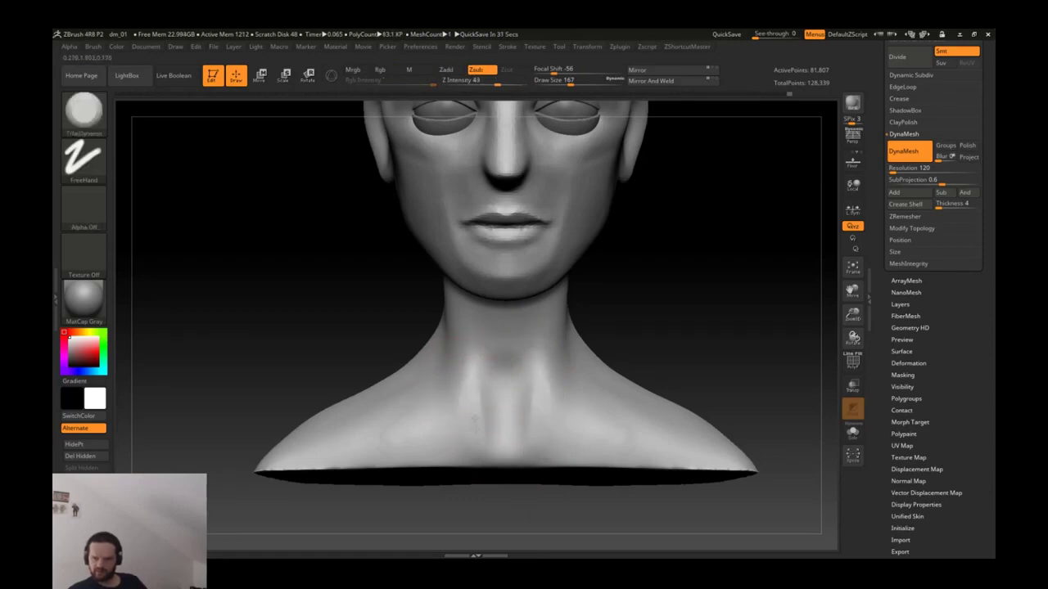
key(shift)
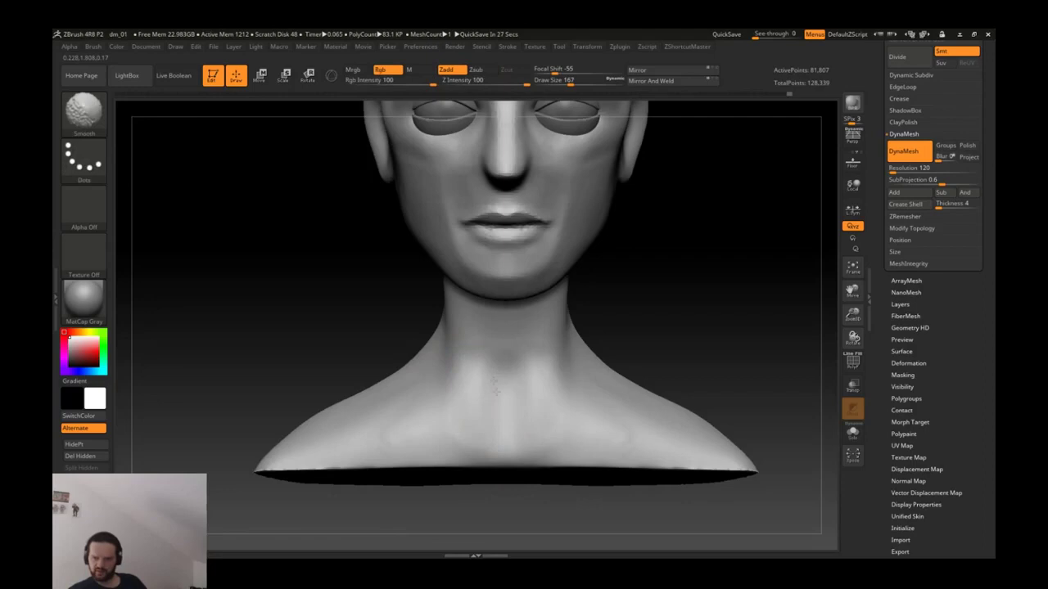
Step: Build up two neck muscle strips converging in a V at the base of the throat with ClayTubes at draw size 167
mouse_move(549, 401)
mouse_down()
mouse_move(538, 379)
mouse_move(531, 416)
mouse_up()
key(ctrl+z)
key(ctrl+shift+z)
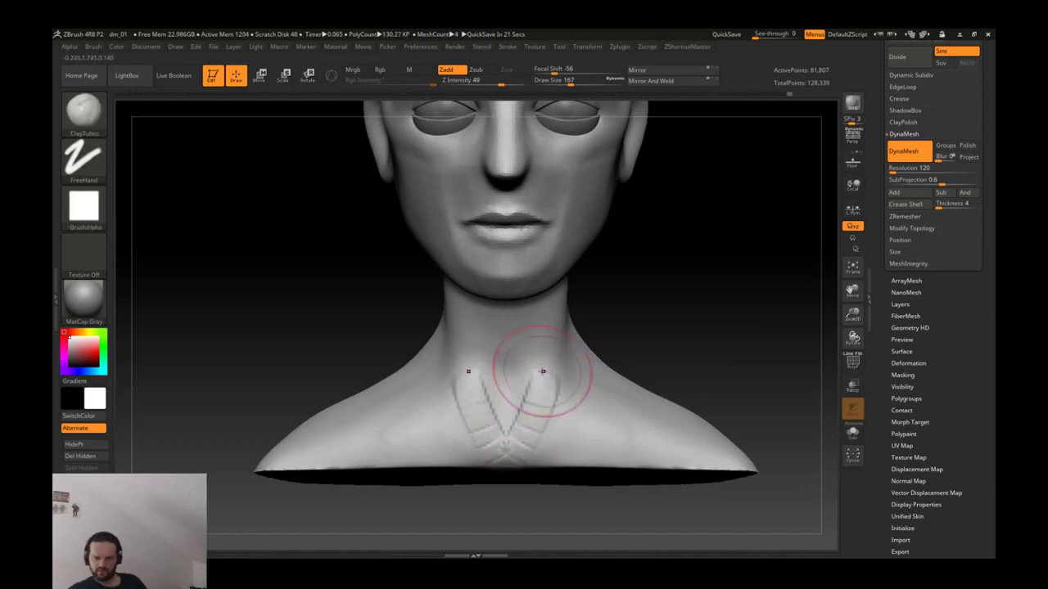
Step: Smooth the clay strokes on the front of the neck above the chest
shift+drag(545, 374, 530, 407)
drag(720, 286, 639, 295)
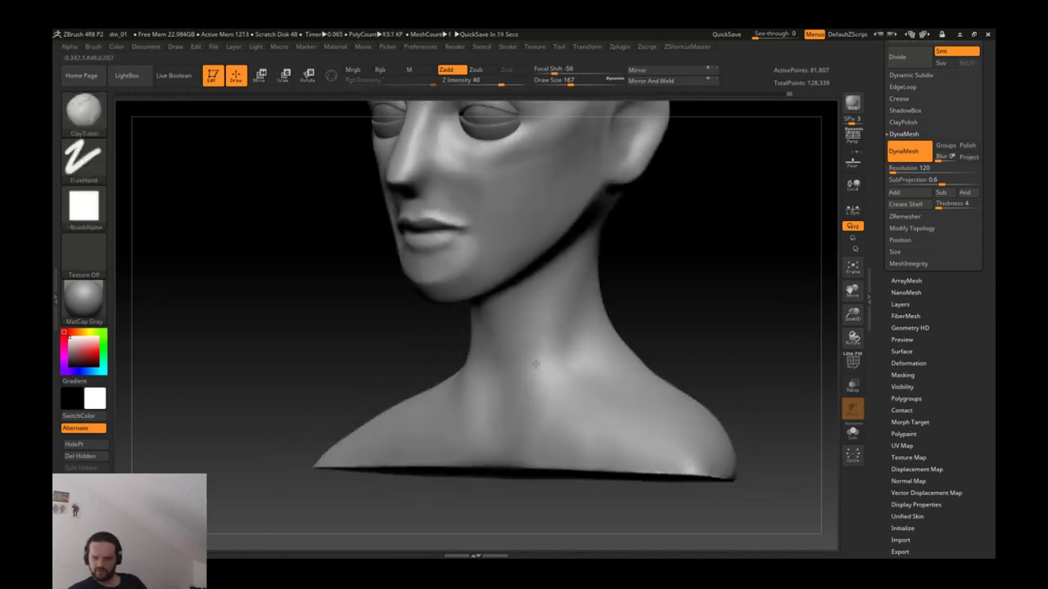
mouse_move(501, 342)
shift+mouse_down()
mouse_move(573, 351)
mouse_move(565, 385)
mouse_move(557, 360)
shift+mouse_up()
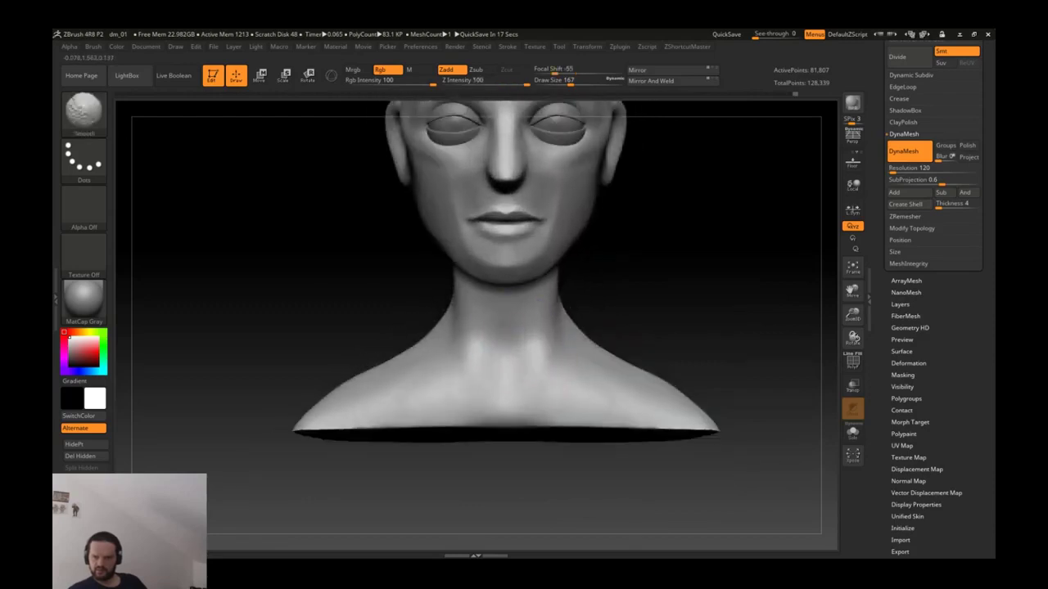
Step: Trim the underside of the bust flat in profile view with the ClipCurve brush
mouse_move(442, 335)
mouse_down()
mouse_move(541, 348)
mouse_move(528, 347)
mouse_move(563, 301)
mouse_move(593, 315)
mouse_move(561, 386)
mouse_move(458, 368)
mouse_up()
key(ctrl+shift)
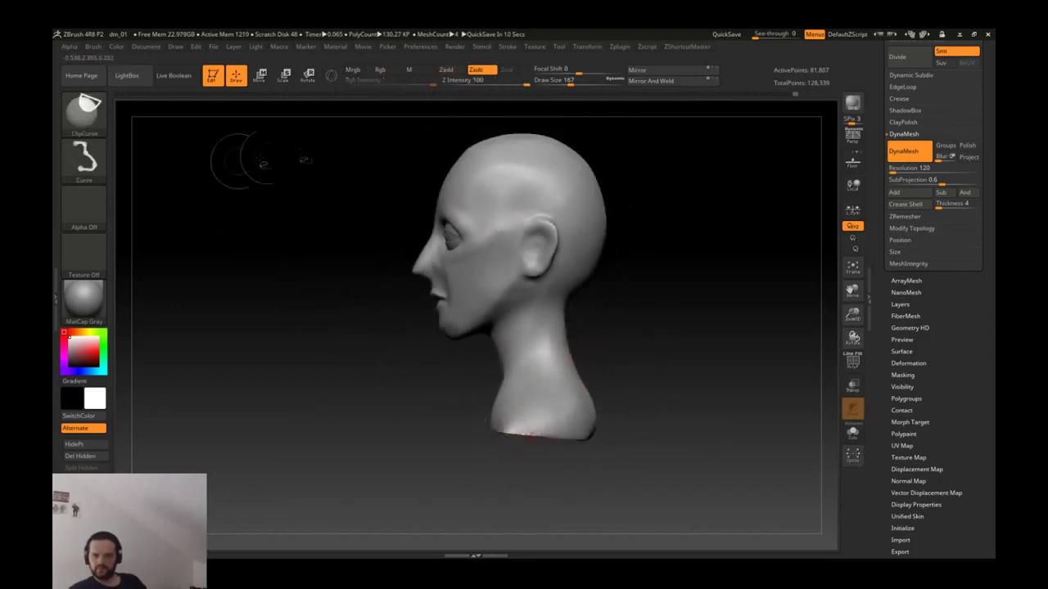
mouse_move(622, 427)
ctrl+shift+mouse_down()
mouse_move(430, 434)
mouse_move(624, 386)
mouse_move(549, 421)
ctrl+shift+mouse_up()
Step: Build up the collarbone area and the base of the throat with ClayTubes, and smooth the strokes
key(b)
key(c)
key(t)
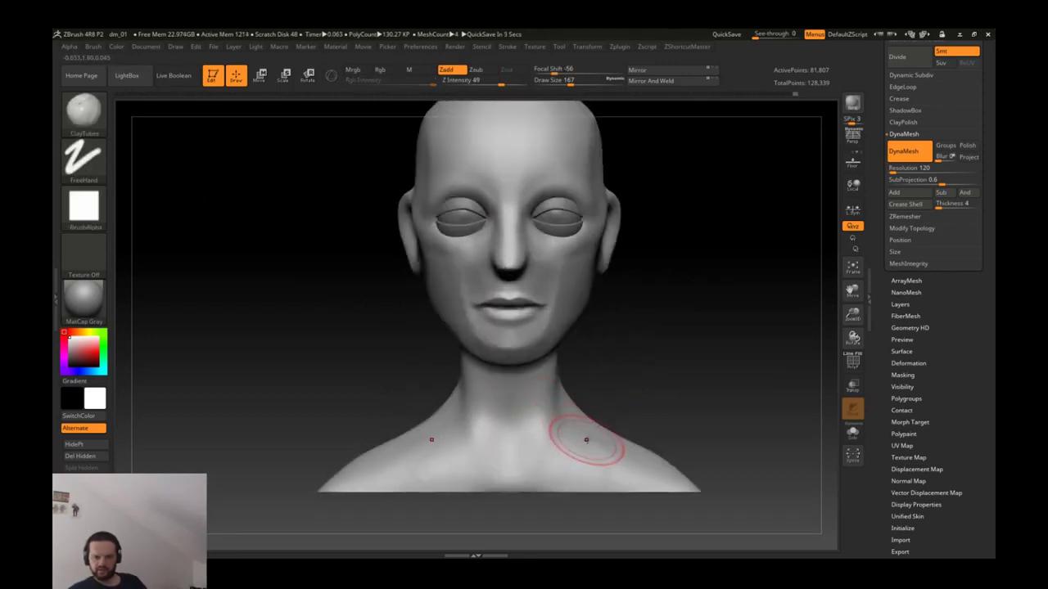
drag(561, 421, 533, 479)
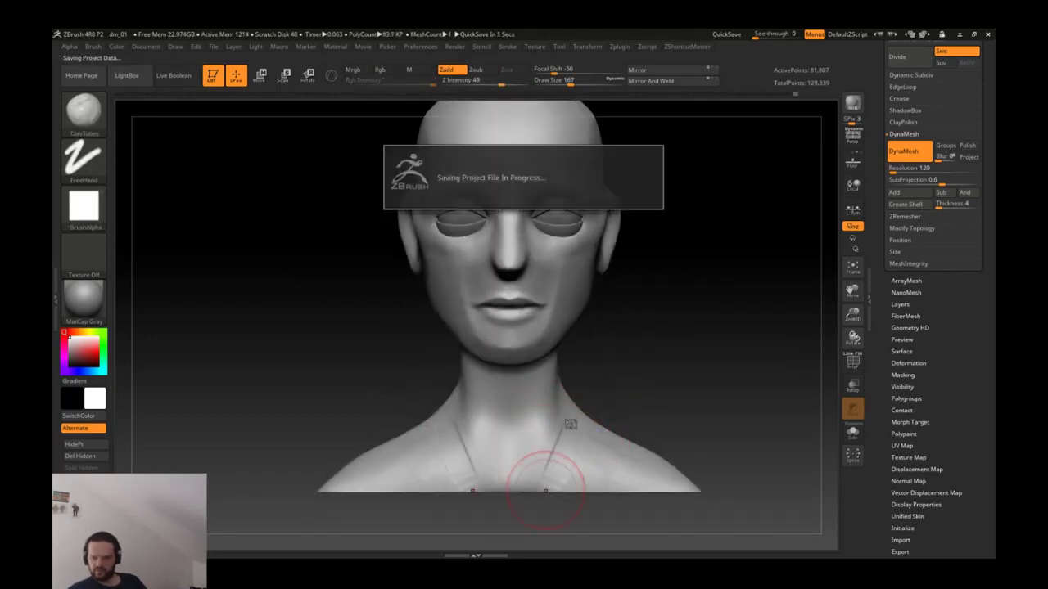
mouse_move(563, 446)
mouse_down()
mouse_move(578, 477)
mouse_move(610, 491)
mouse_up()
shift+drag(576, 432, 599, 427)
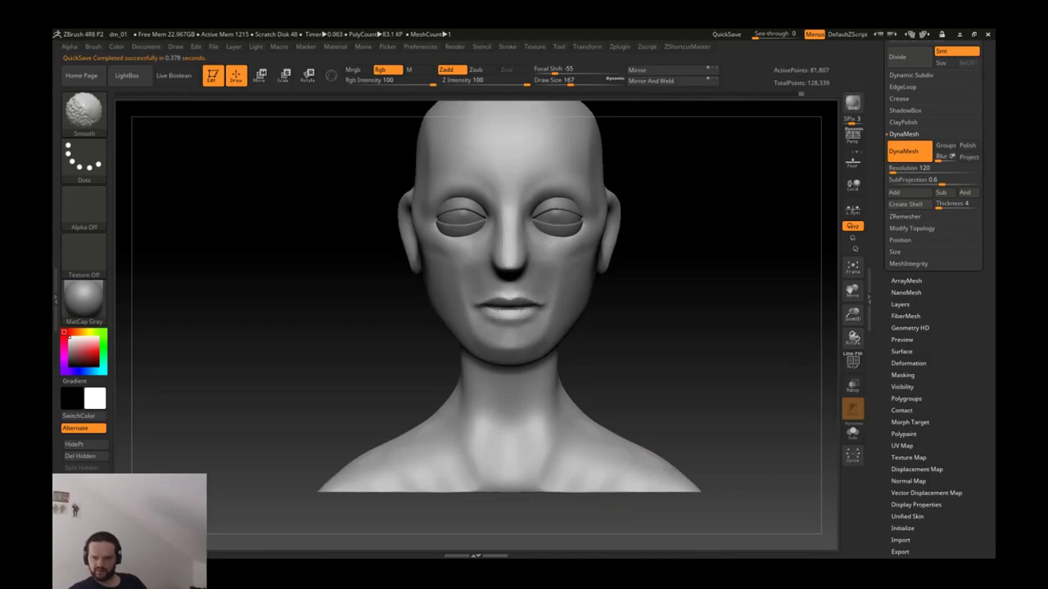
mouse_move(622, 503)
mouse_down()
mouse_move(608, 449)
mouse_move(540, 489)
mouse_up()
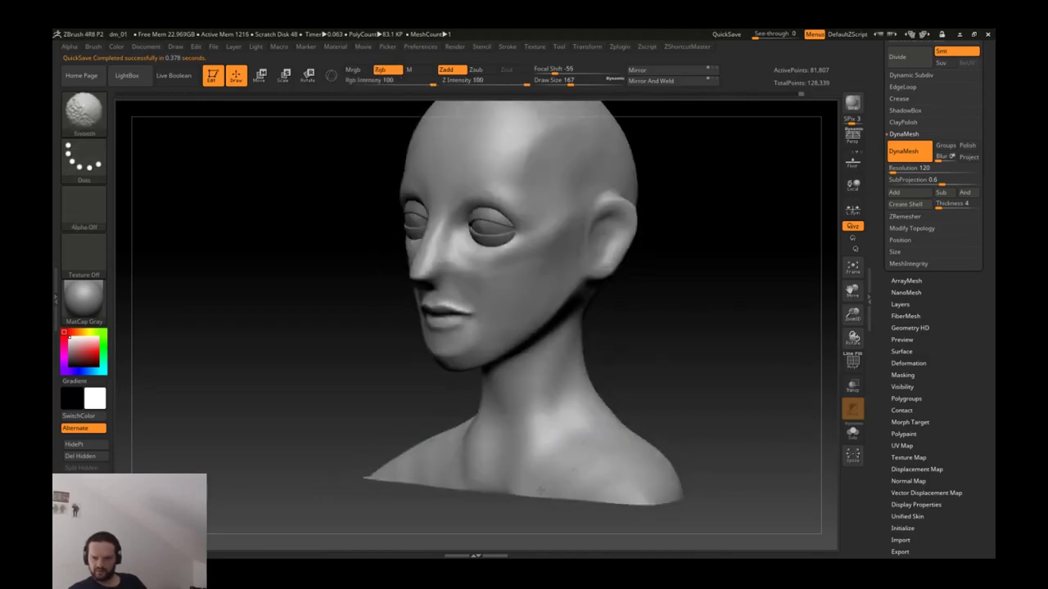
drag(627, 445, 470, 446)
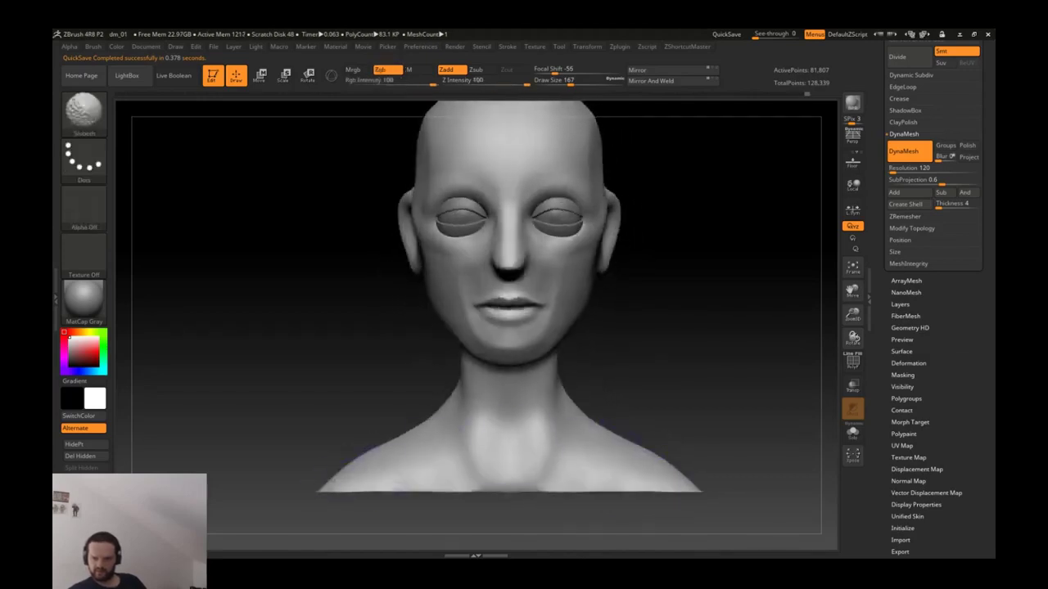
ctrl+drag(458, 511, 508, 516)
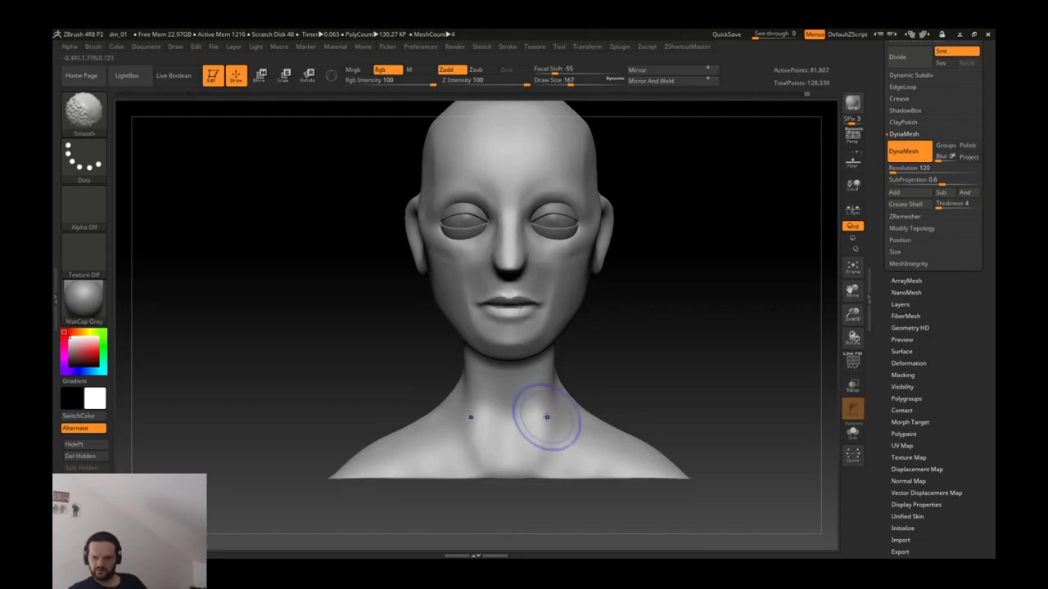
Step: Sculpt the side neck muscles with ClayTubes, running from behind the jaw down to the base of the throat
key(shift)
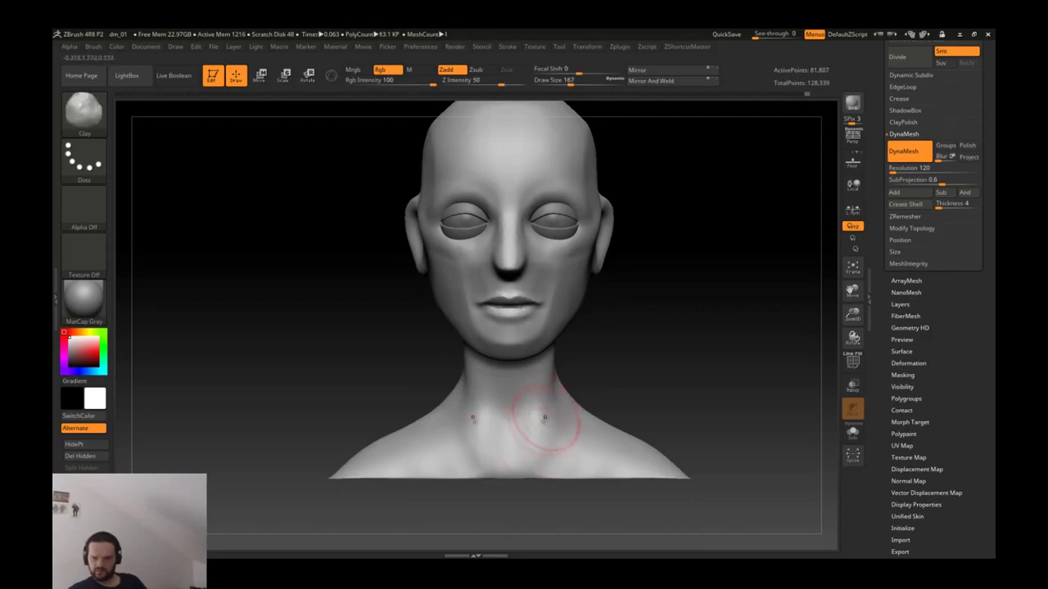
key(shift)
key(shift)
drag(542, 455, 578, 342)
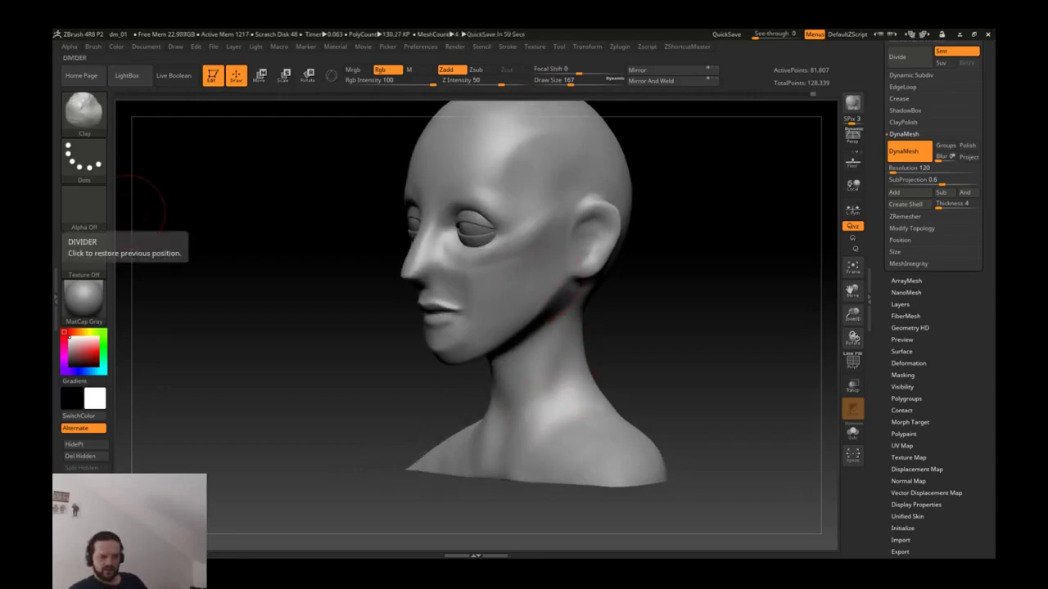
right_drag(467, 288, 508, 295)
key(ctrl)
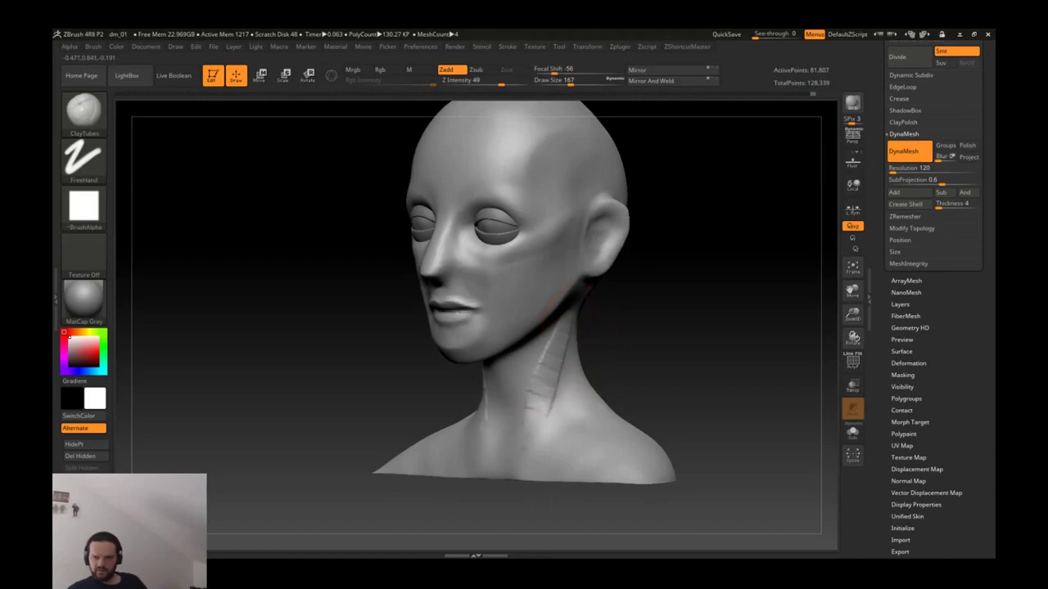
drag(565, 337, 509, 483)
key(ctrl+z)
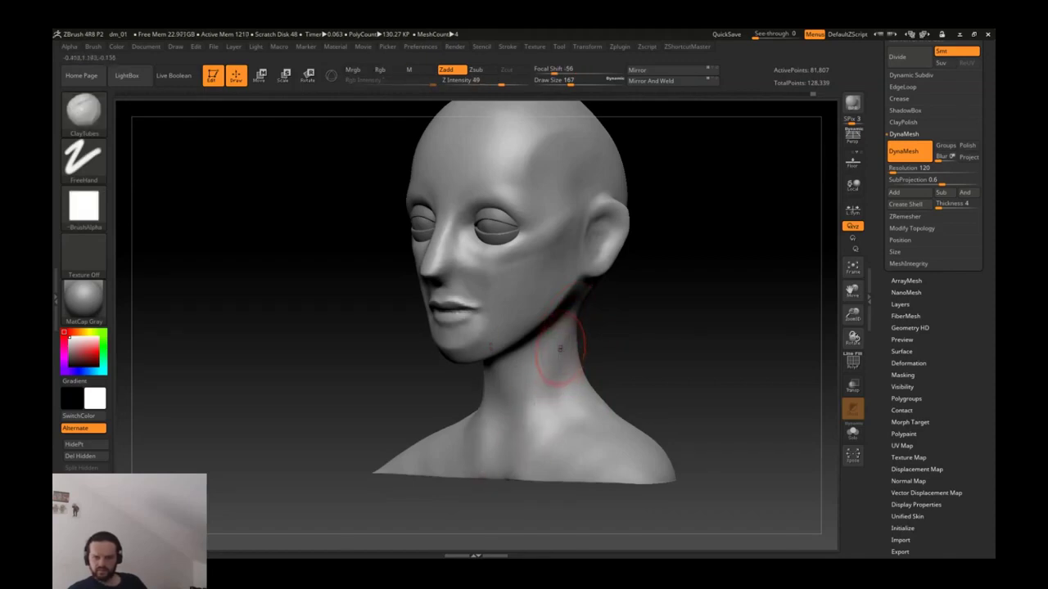
mouse_move(557, 344)
mouse_down()
mouse_move(536, 391)
mouse_move(490, 389)
mouse_move(526, 458)
mouse_up()
drag(451, 369, 537, 467)
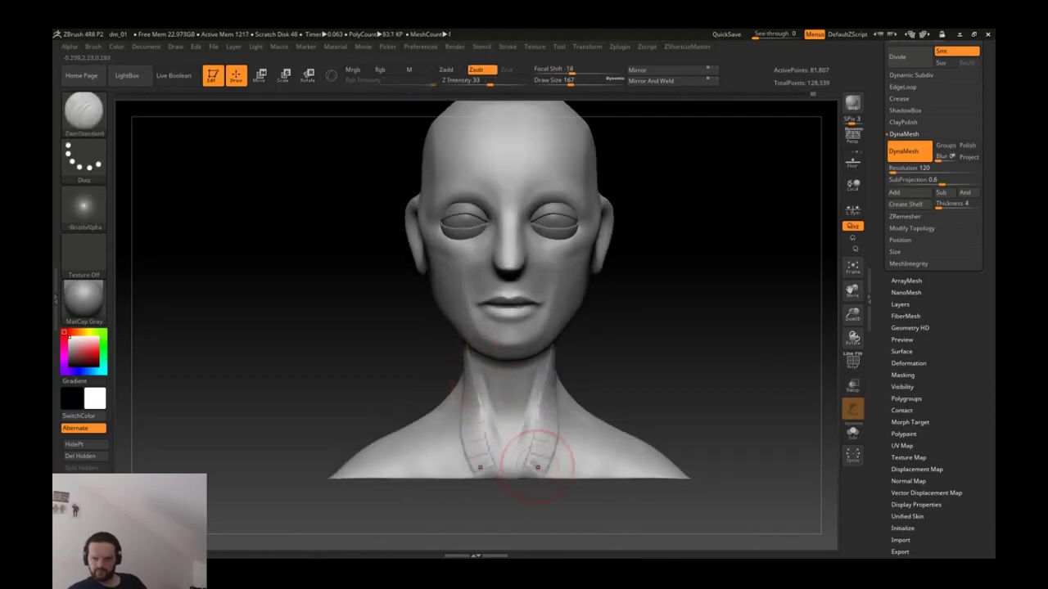
Step: Define the hollow between the neck muscles with DamStandard and ClayTubes, and smooth the front of the neck
mouse_move(508, 422)
shift+mouse_down()
mouse_move(474, 363)
mouse_move(514, 483)
shift+mouse_up()
scroll(502, 442, up, 2)
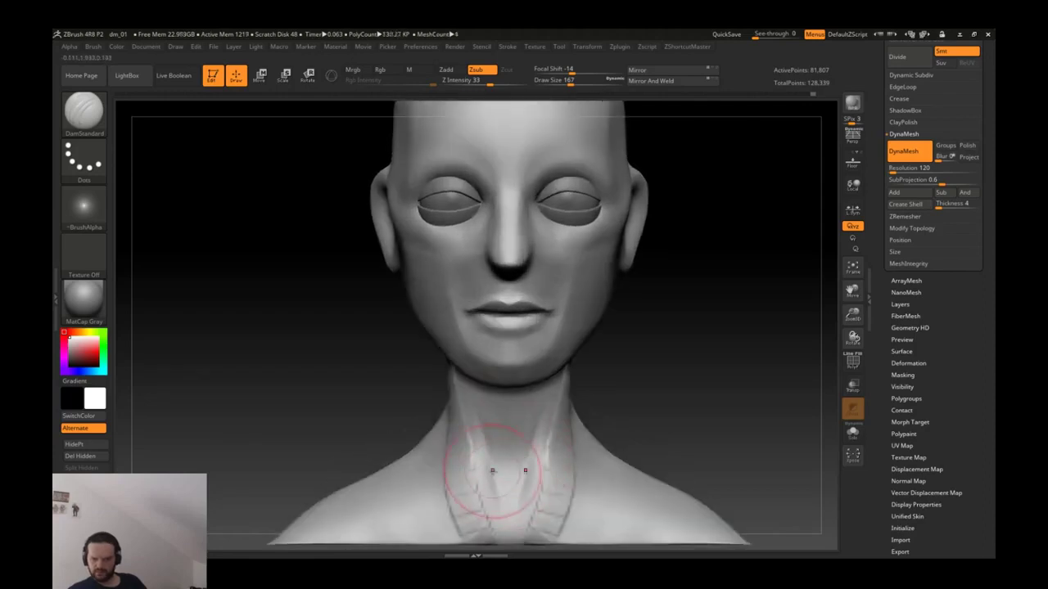
alt+drag(696, 491, 696, 397)
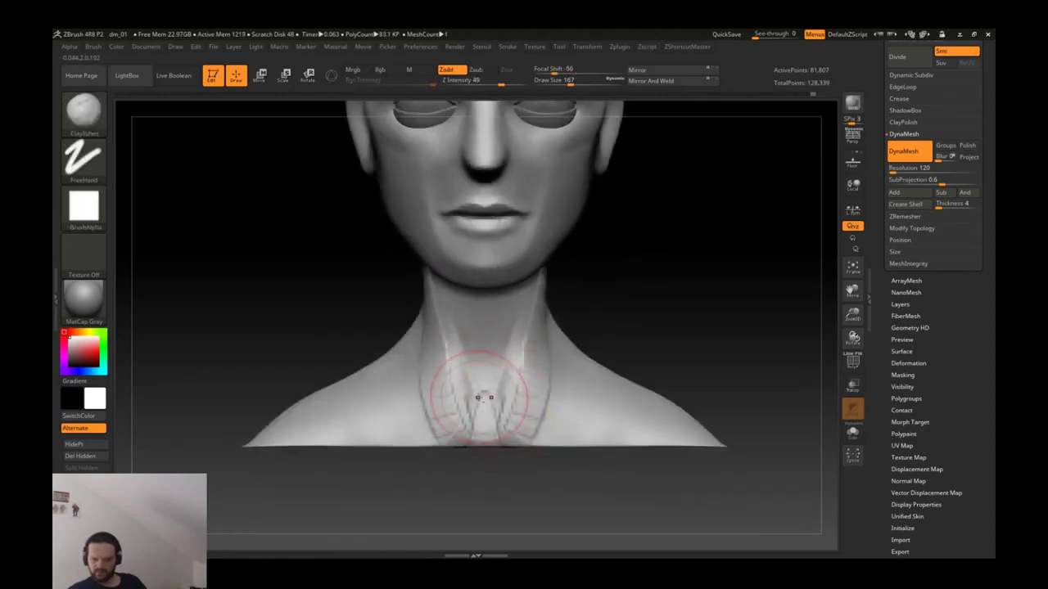
mouse_move(537, 380)
mouse_down()
mouse_move(503, 374)
mouse_move(529, 429)
mouse_move(503, 346)
mouse_up()
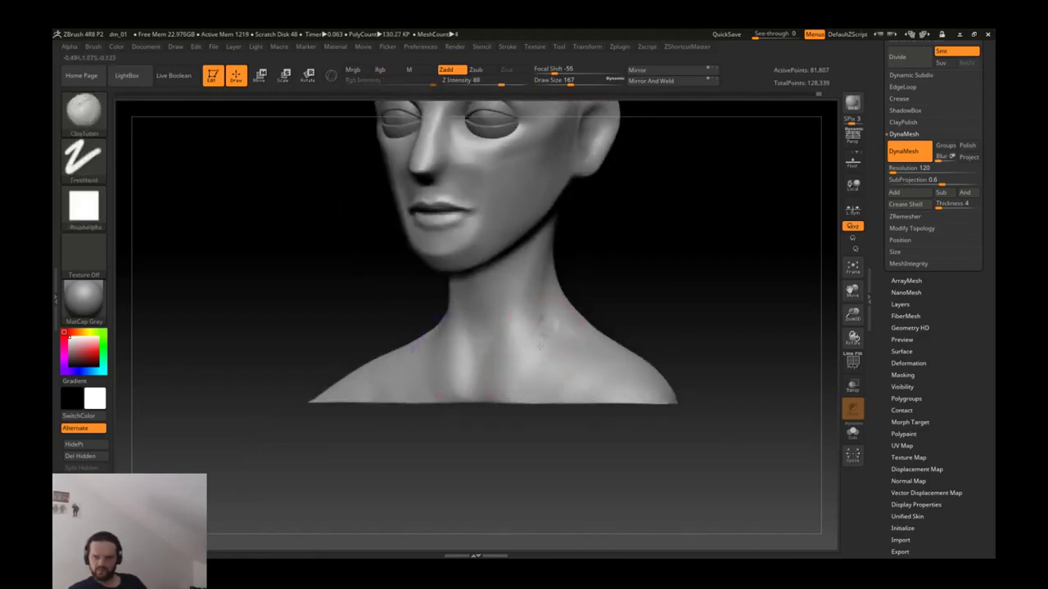
Step: Add ClayTubes volume where the side of the neck meets the collarbone, and smooth it into the shoulder
drag(528, 365, 542, 333)
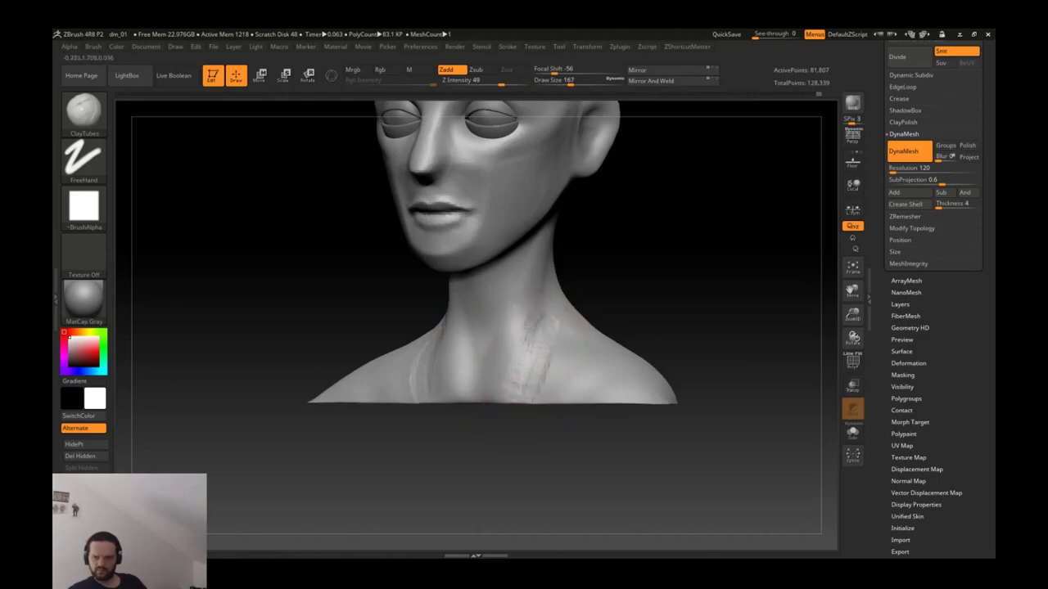
key(b)
key(s)
key(t)
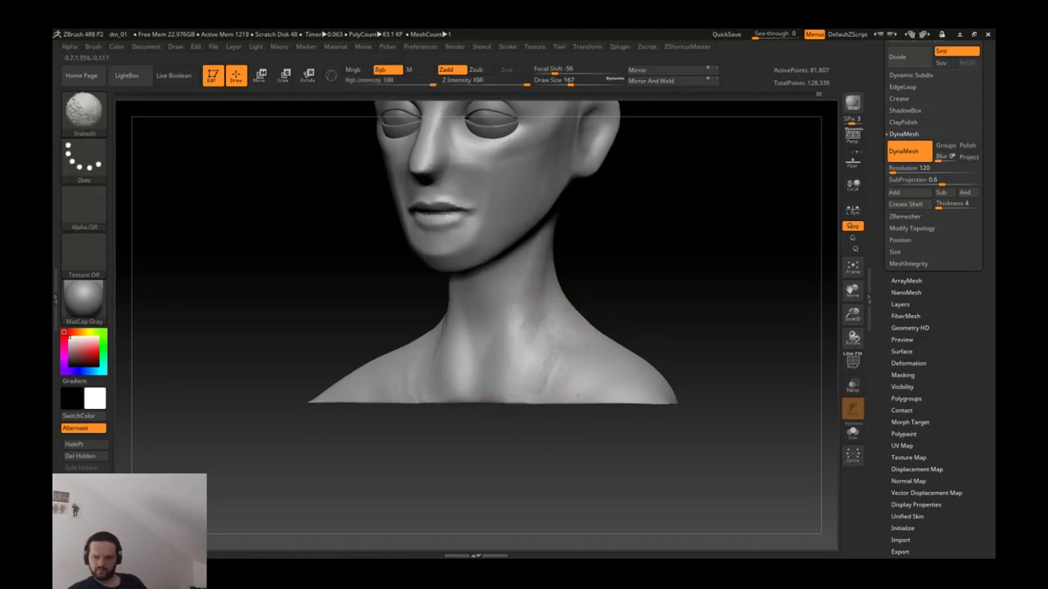
mouse_move(524, 458)
shift+mouse_down()
mouse_move(592, 381)
mouse_move(556, 413)
shift+mouse_up()
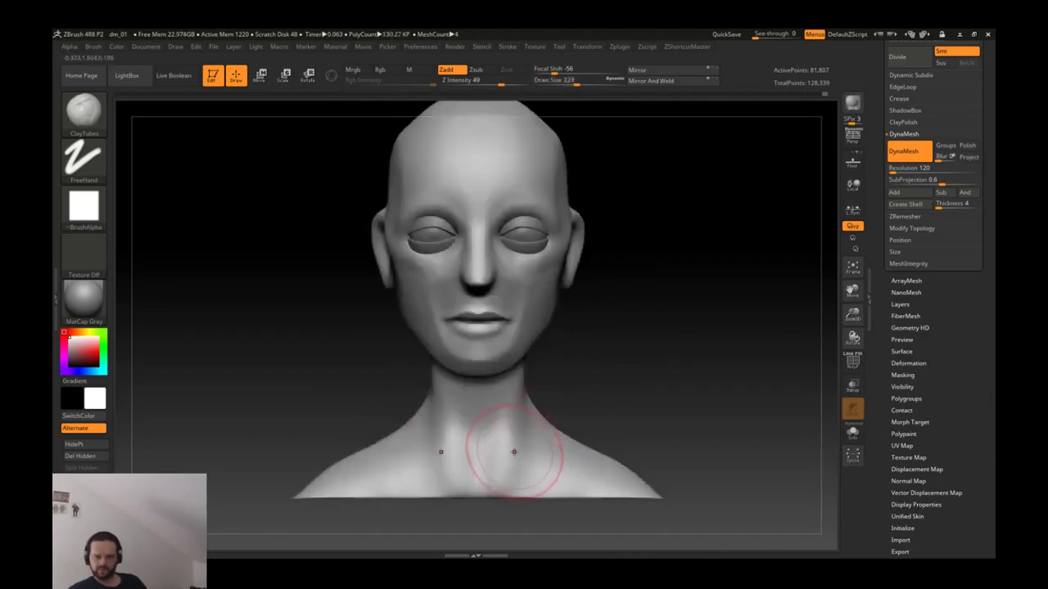
Step: Flatten the base of the throat with TrimDynamic and smooth the surface
key(b)
key(m)
key(v)
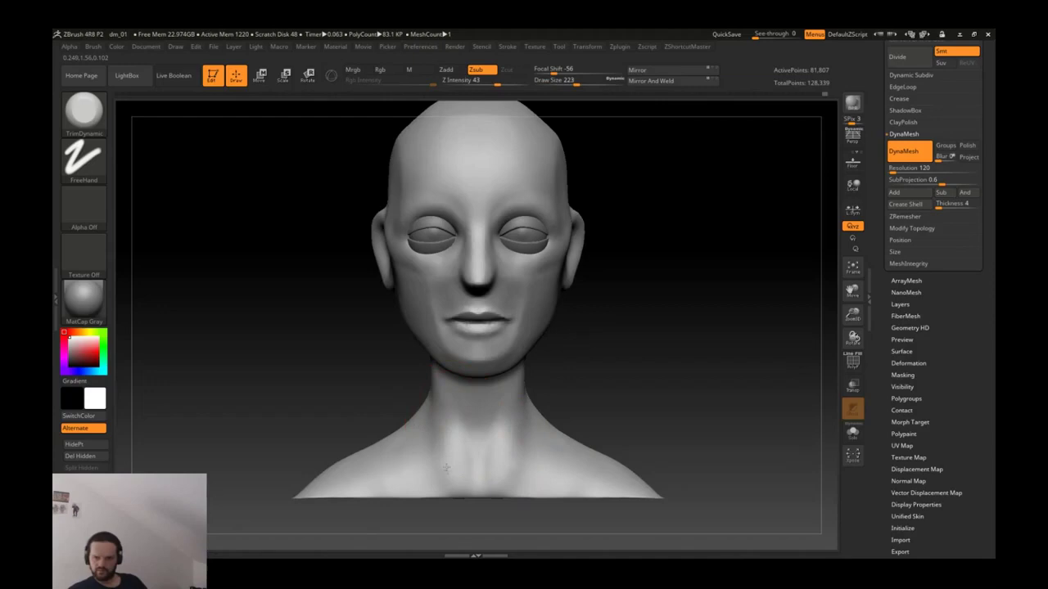
key(shift)
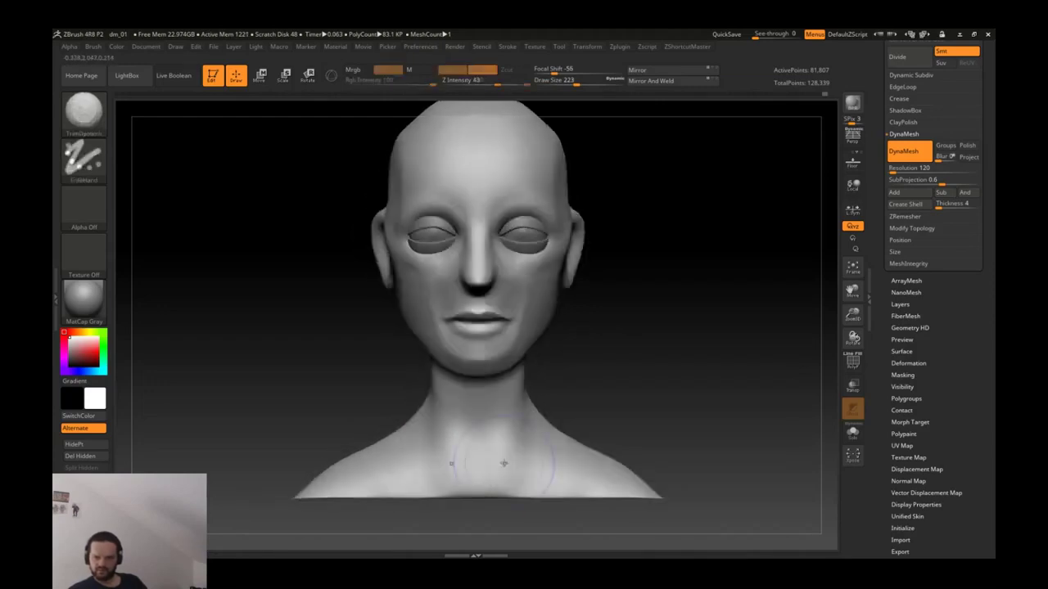
key(b)
key(m)
key(v)
key(shift)
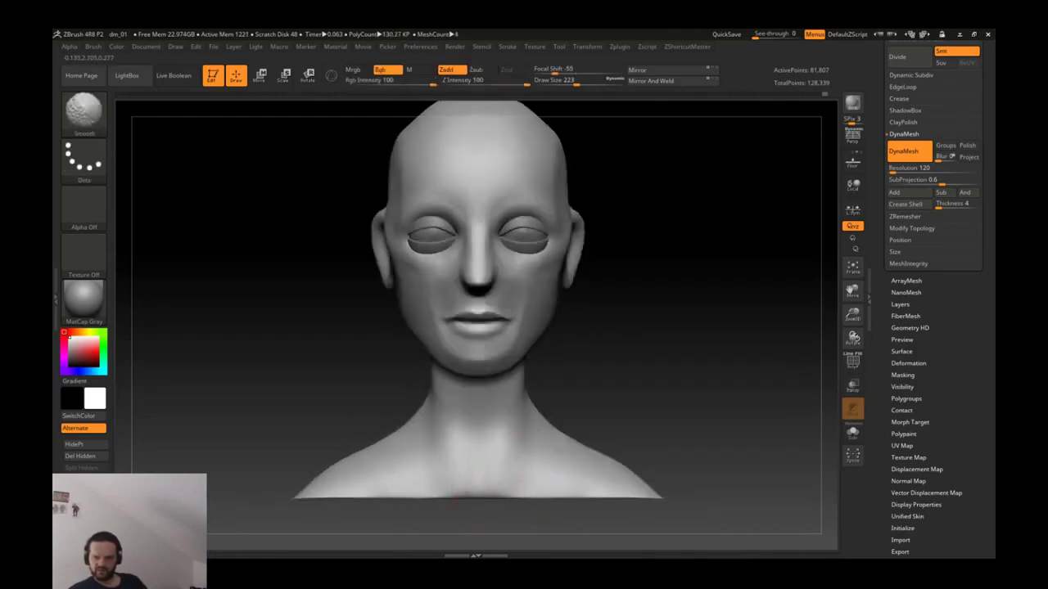
Step: Strengthen the side neck muscle up to below the ear with ClayTubes, and smooth the strokes
mouse_move(478, 479)
mouse_down()
mouse_move(466, 418)
mouse_move(589, 377)
mouse_move(477, 363)
mouse_move(526, 351)
mouse_move(527, 338)
mouse_move(503, 405)
mouse_up()
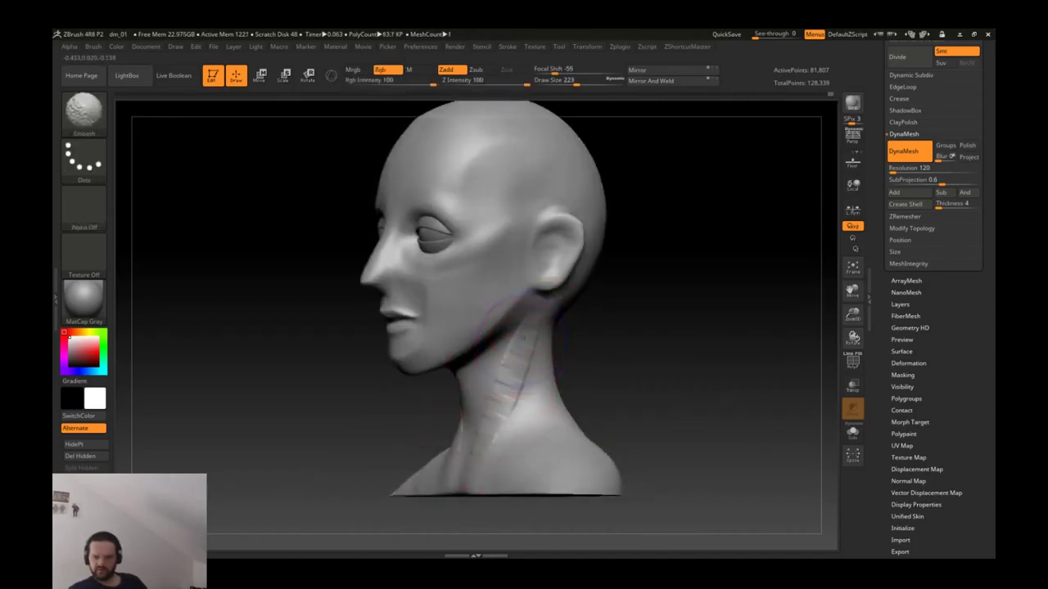
drag(491, 421, 524, 320)
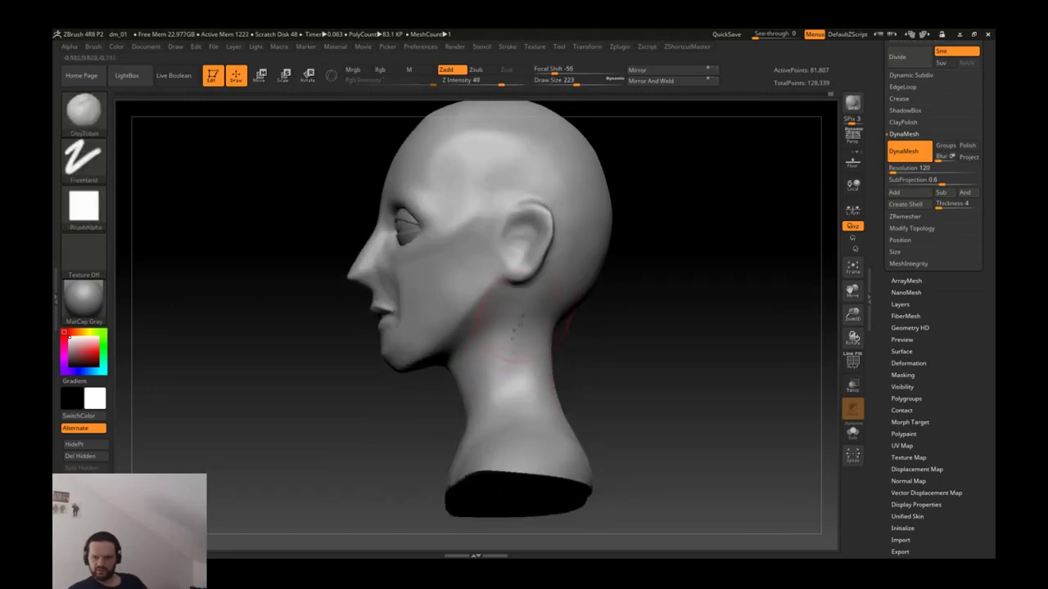
drag(549, 275, 529, 289)
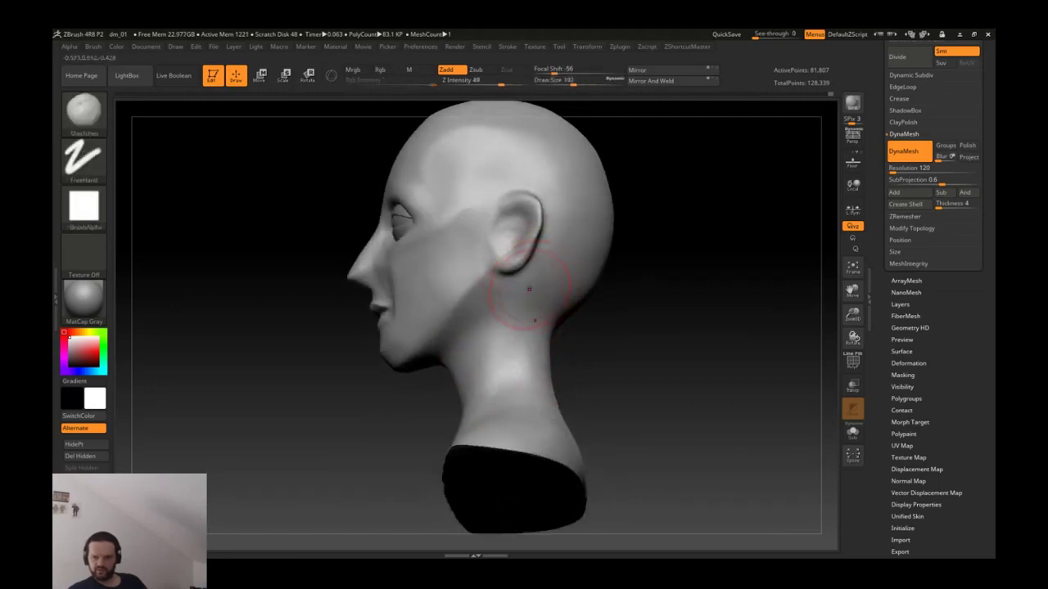
key(shift)
Step: Fill out the area behind the ear with ClayTubes and smooth it into the back of the neck
drag(521, 245, 509, 250)
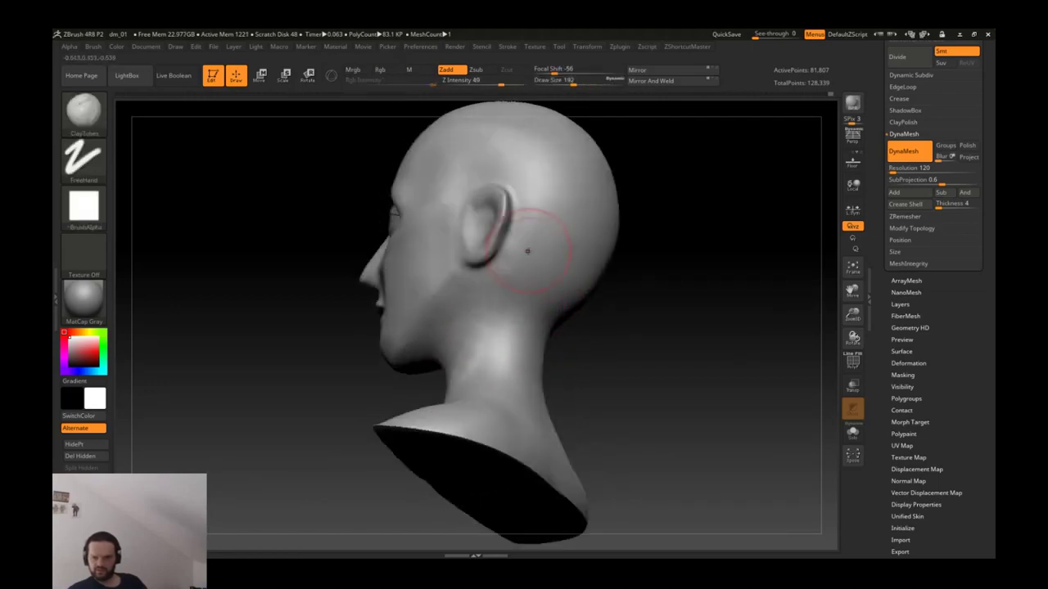
key(shift)
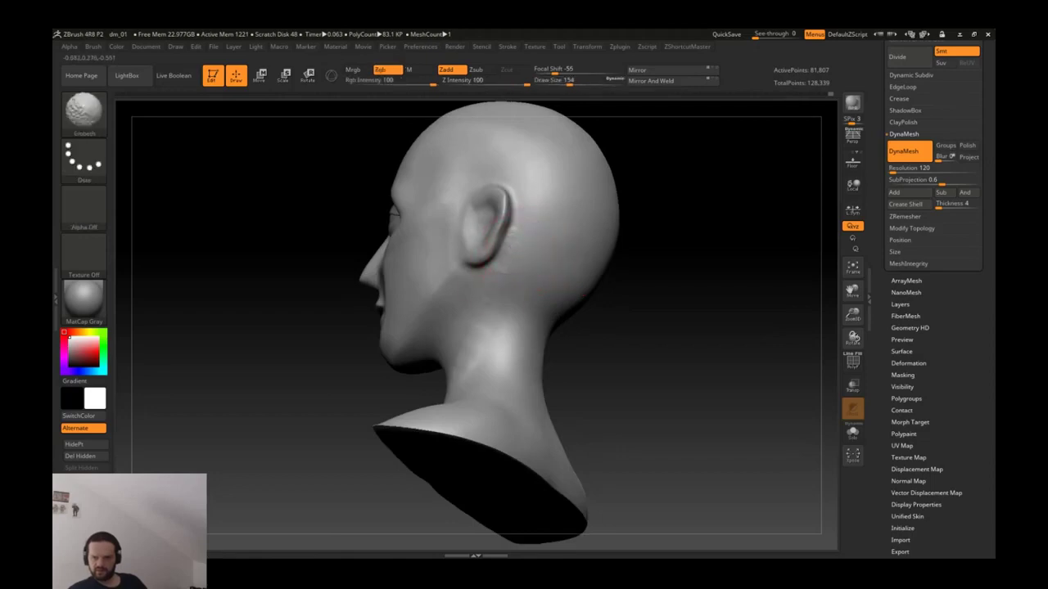
mouse_move(499, 238)
mouse_down()
mouse_move(541, 328)
mouse_move(553, 409)
mouse_up()
key(shift)
Step: Adjust the shape at the centre of the throat's base with the Move brush
key(b)
key(m)
key(v)
drag(474, 443, 469, 447)
right_drag(472, 447, 489, 458)
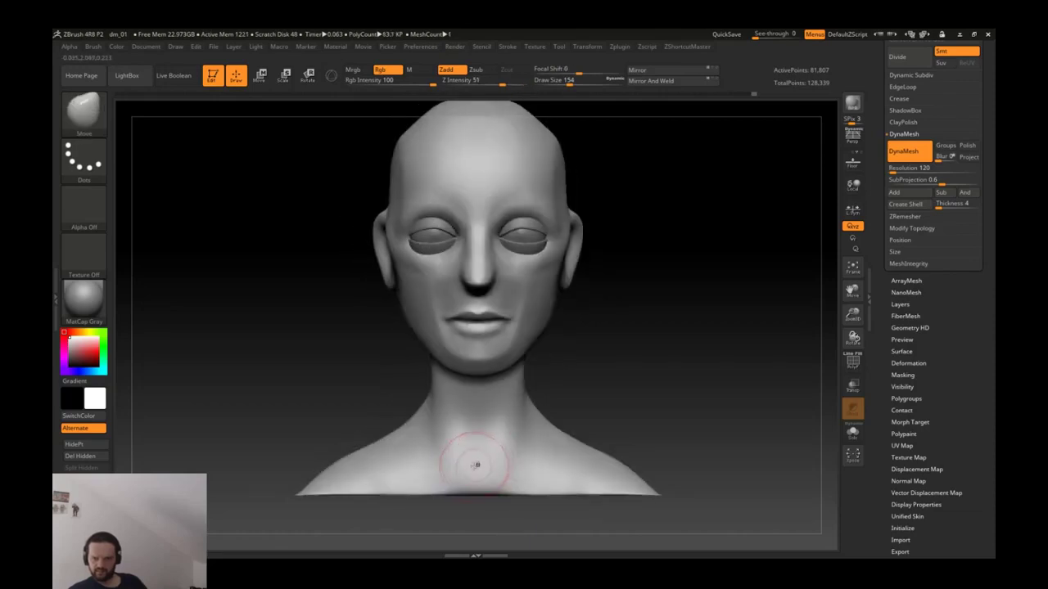
Step: Switch the bust's material to PolySkin
click(84, 299)
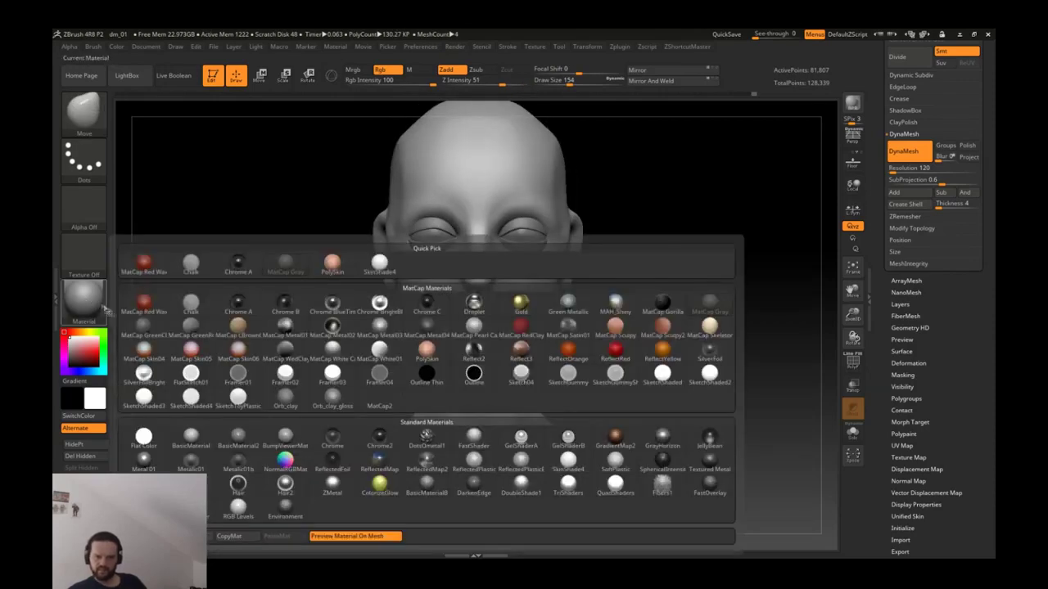
click(329, 258)
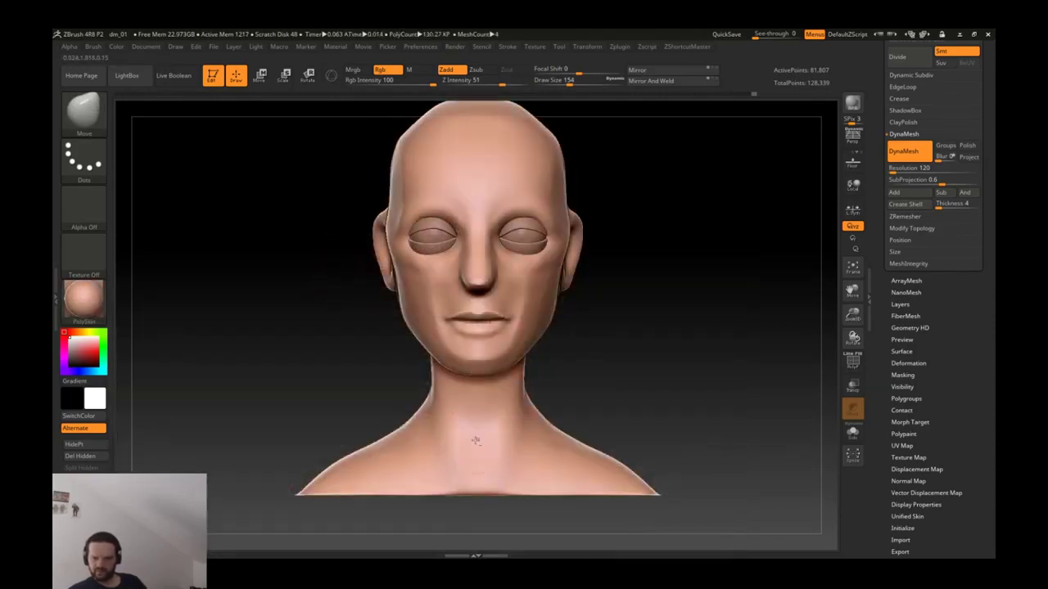
right_drag(474, 441, 627, 327)
alt+right_drag(492, 494, 476, 455)
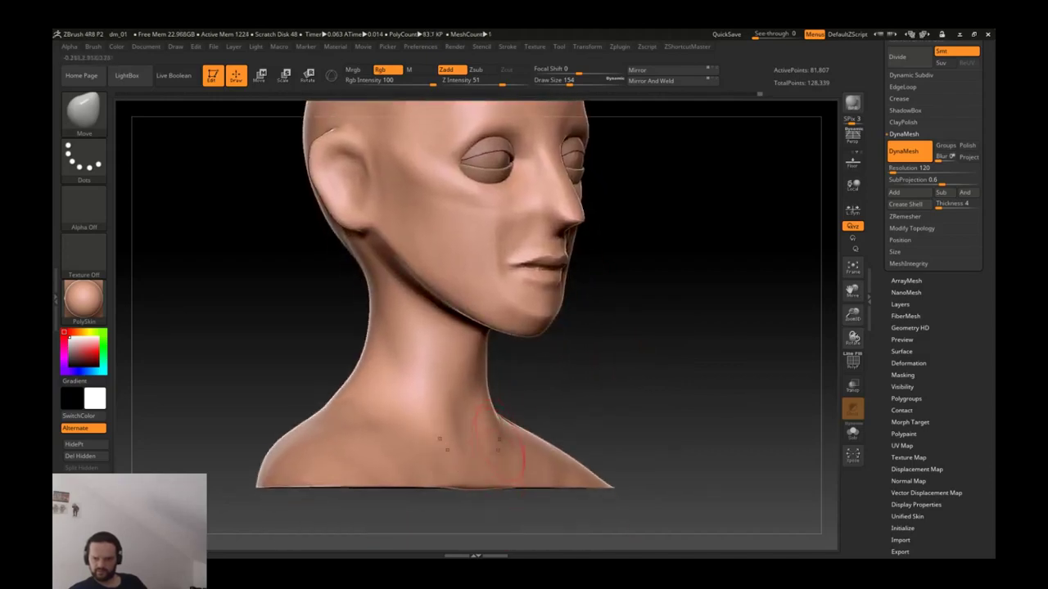
Step: Remesh the bust with DynaMesh at resolution 120
right_drag(485, 434, 619, 362)
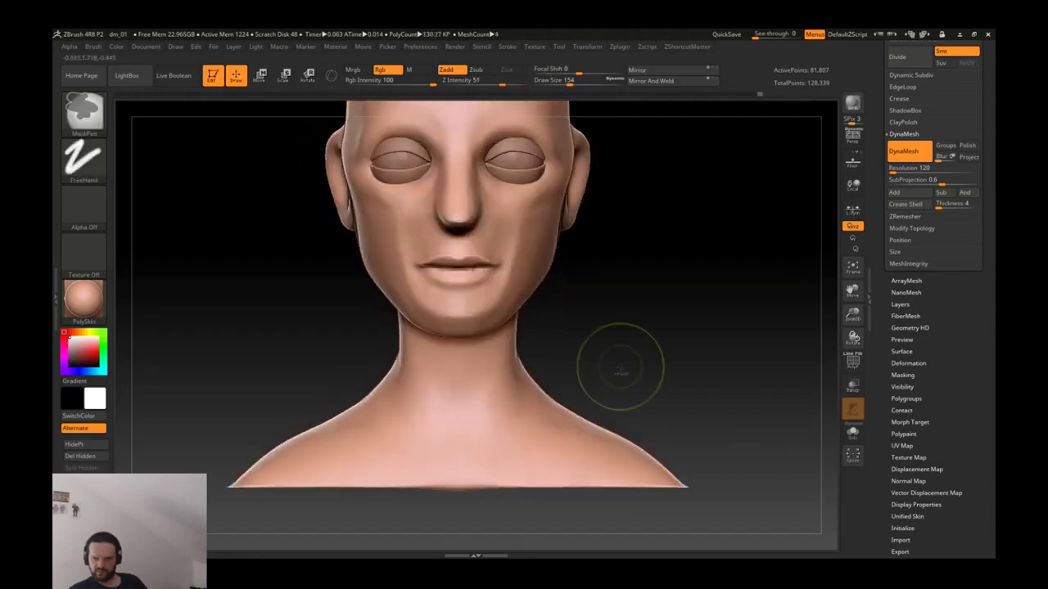
ctrl+right_drag(467, 350, 547, 350)
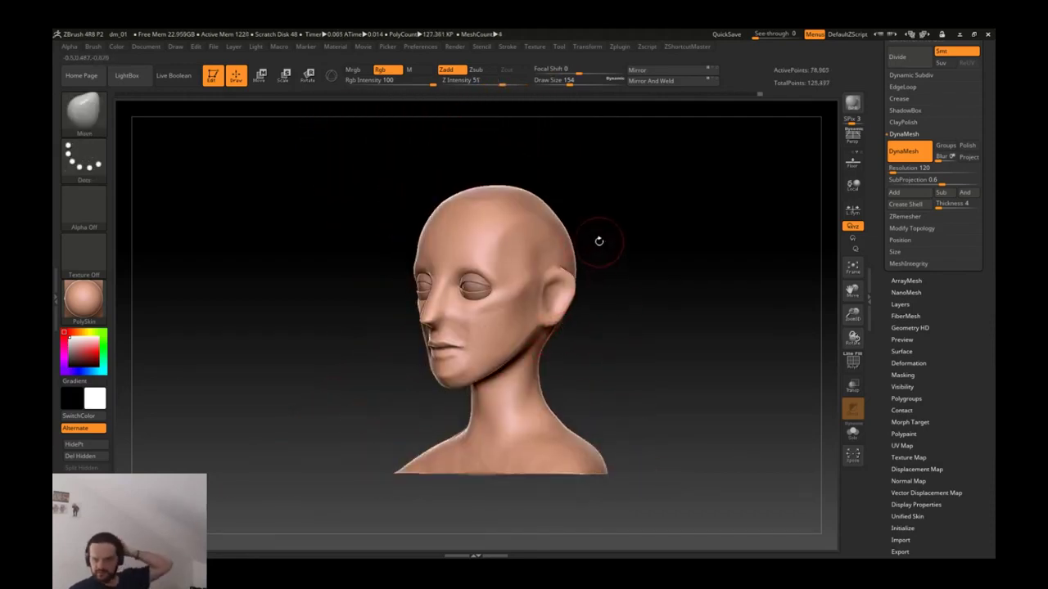
mouse_move(610, 255)
ctrl+right_down()
mouse_move(636, 262)
mouse_move(613, 251)
mouse_move(622, 250)
mouse_move(604, 257)
ctrl+right_up()
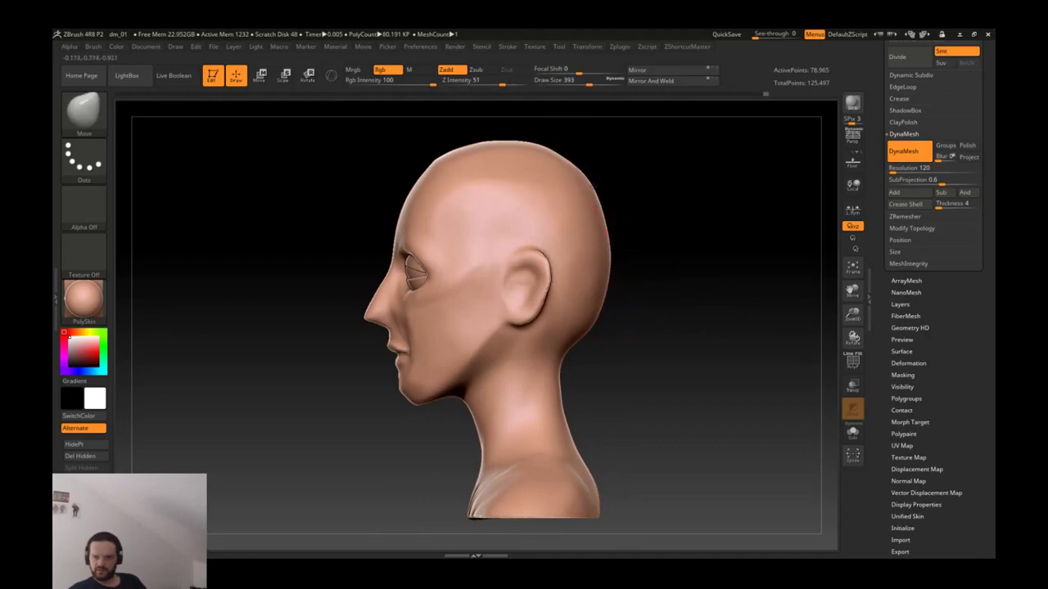
Step: Adjust the back and sides of the skull with the Move brush at draw size 274 and smooth the surface
shift+right_drag(608, 188, 665, 206)
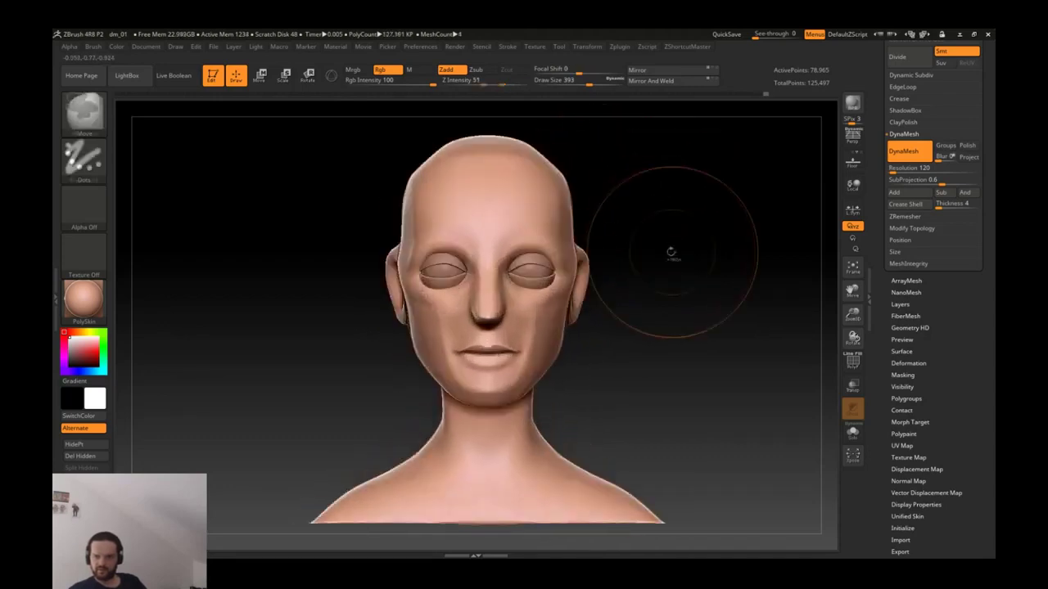
mouse_move(632, 274)
shift+right_down()
mouse_move(568, 333)
mouse_move(501, 303)
mouse_move(581, 262)
mouse_move(556, 215)
mouse_move(491, 188)
mouse_move(499, 173)
mouse_move(514, 248)
mouse_move(508, 205)
mouse_move(555, 201)
mouse_move(530, 221)
shift+right_up()
key(s)
click(516, 339)
key(b)
key(c)
key(b)
mouse_move(598, 300)
right_down()
mouse_move(587, 227)
mouse_move(577, 442)
mouse_move(532, 414)
right_up()
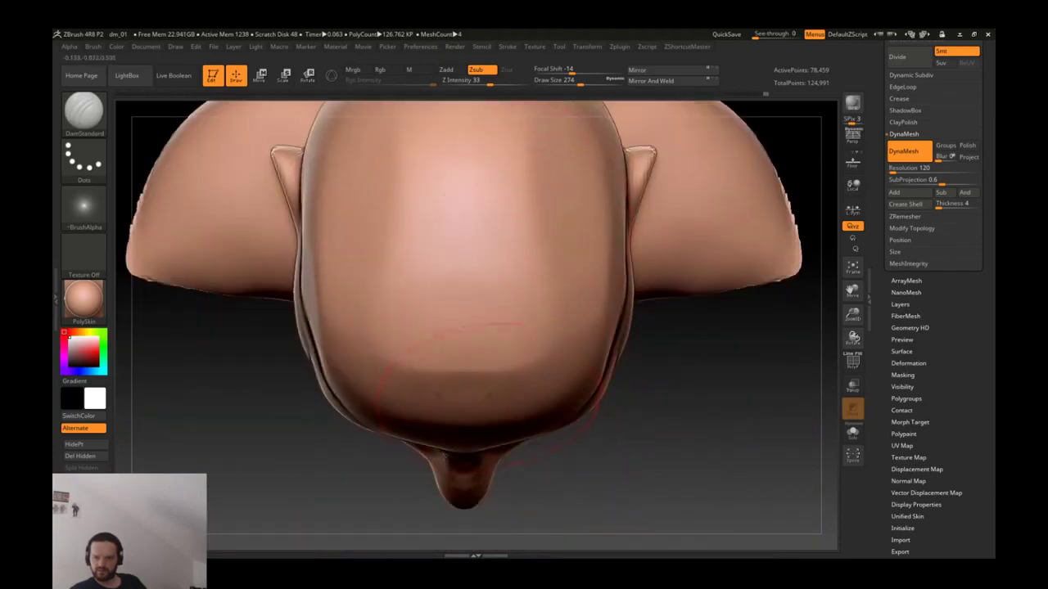
key(b)
key(m)
key(v)
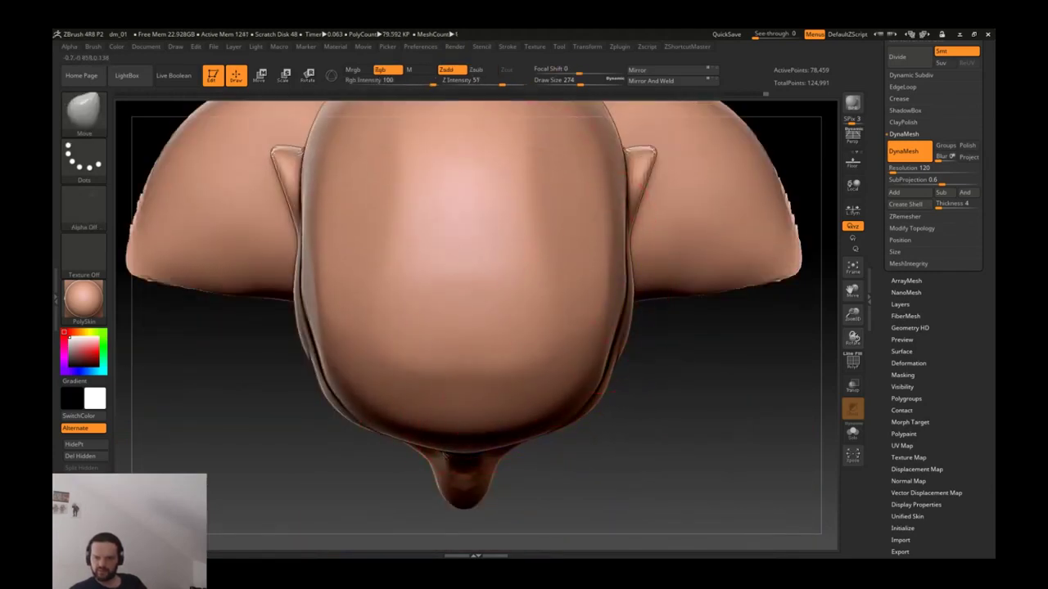
mouse_move(663, 106)
right_down()
mouse_move(622, 181)
mouse_move(622, 328)
right_up()
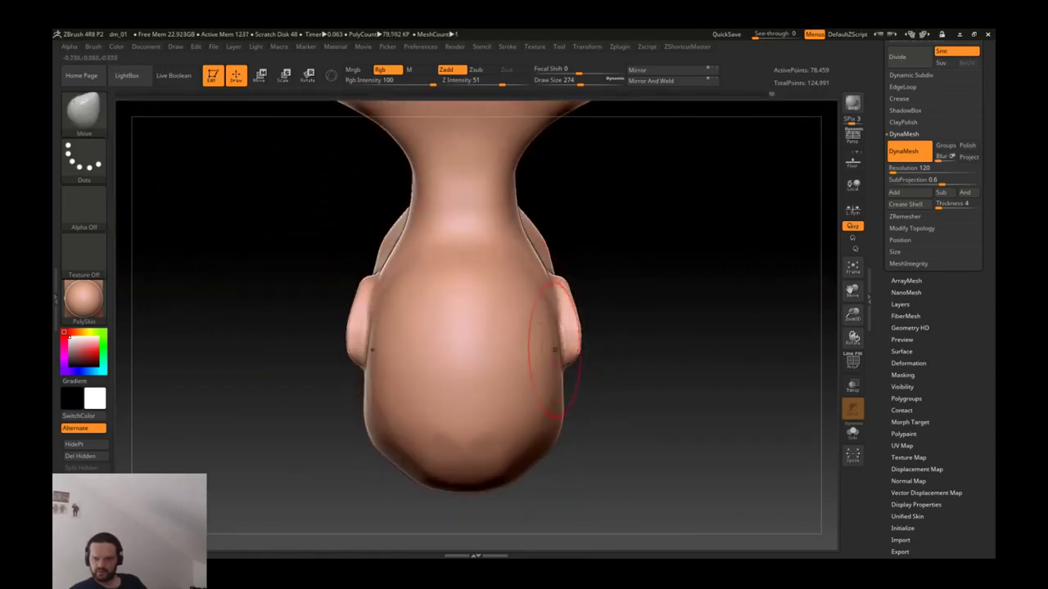
key(shift)
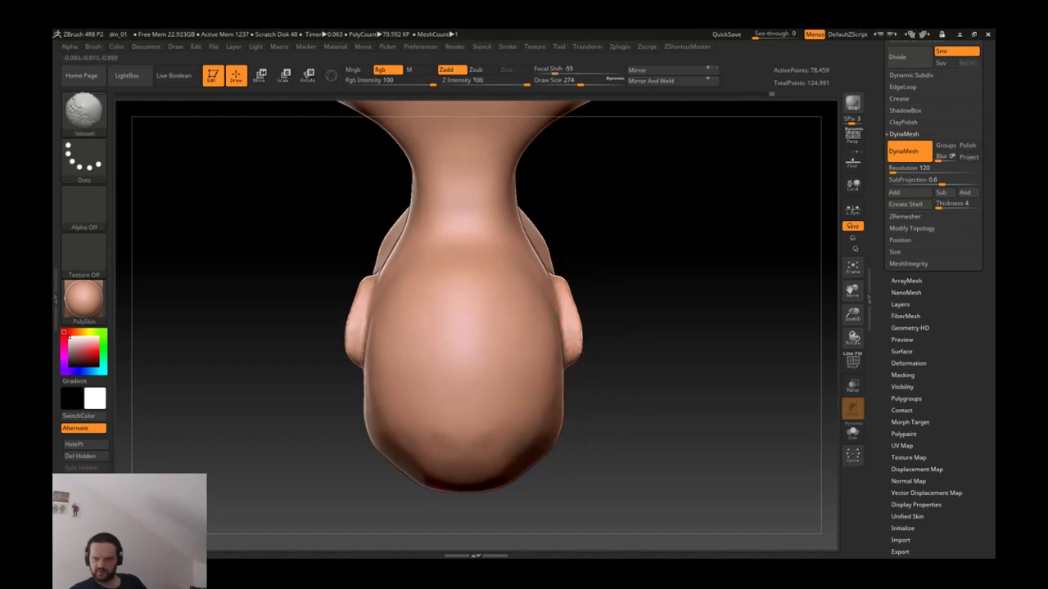
right_drag(503, 401, 470, 276)
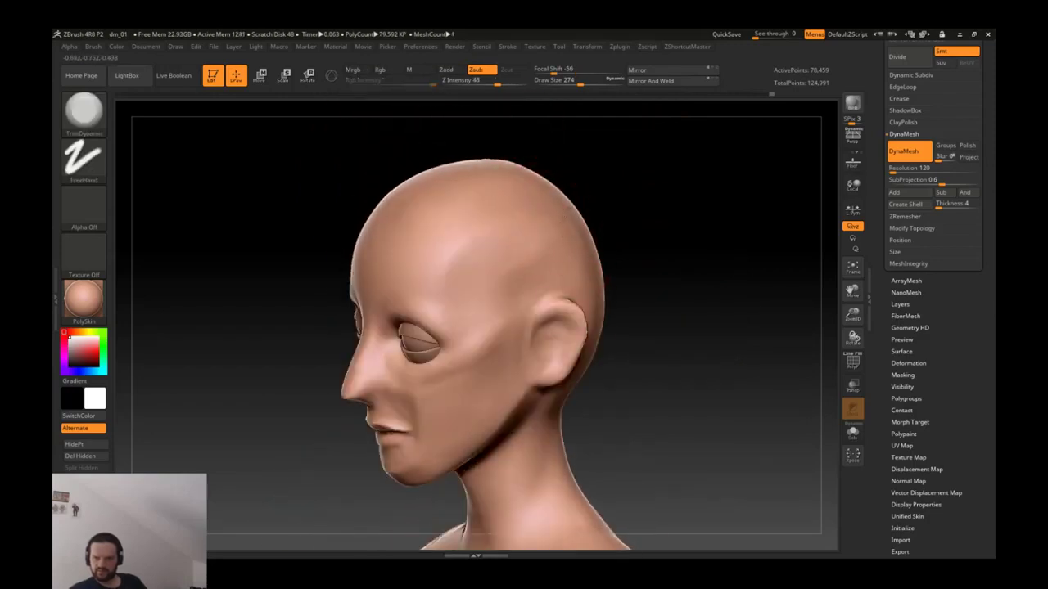
Step: Smooth the top and side of the skull to even out its contour
key(shift)
mouse_move(503, 206)
shift+mouse_down()
mouse_move(596, 210)
mouse_move(527, 222)
shift+mouse_up()
key(alt)
key(shift)
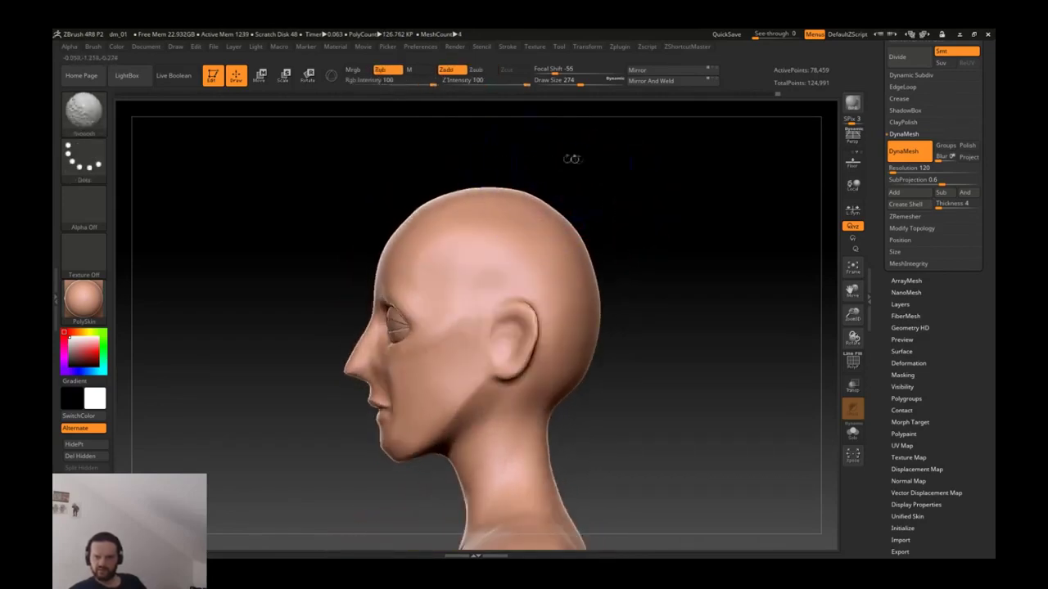
key(shift)
key(alt)
Step: Try smoothing from the top of the head towards the temple and undo the stroke
mouse_move(480, 197)
shift+mouse_down()
mouse_move(543, 204)
mouse_move(488, 262)
mouse_move(486, 303)
shift+mouse_up()
key(ctrl+z)
ctrl+right_drag(491, 246, 512, 190)
key(b)
key(d)
key(s)
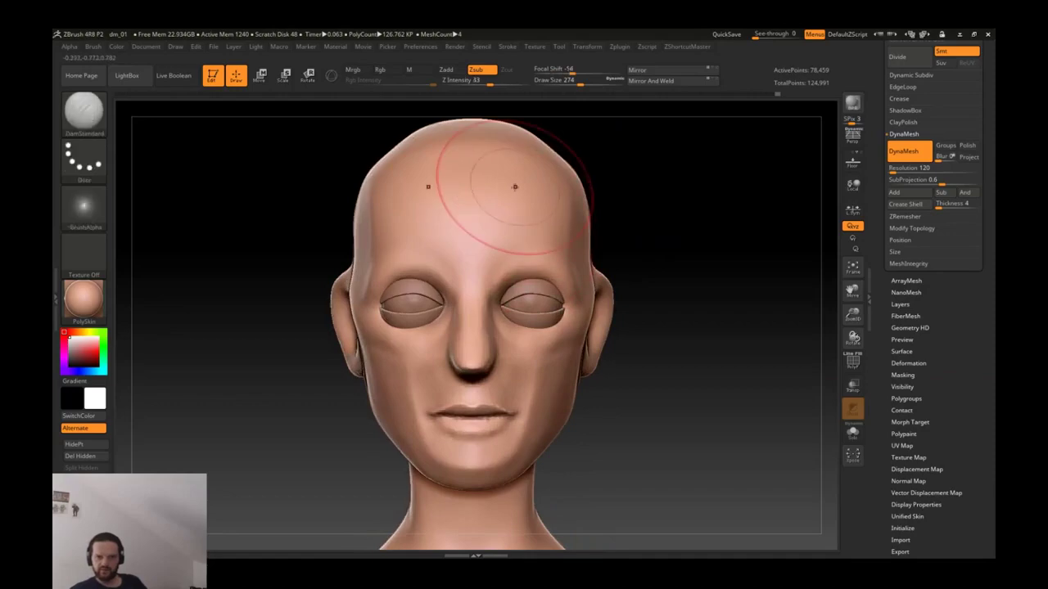
key(b)
key(t)
key(d)
right_drag(515, 189, 520, 201)
key(b)
key(d)
key(s)
key(b)
key(d)
key(s)
key(b)
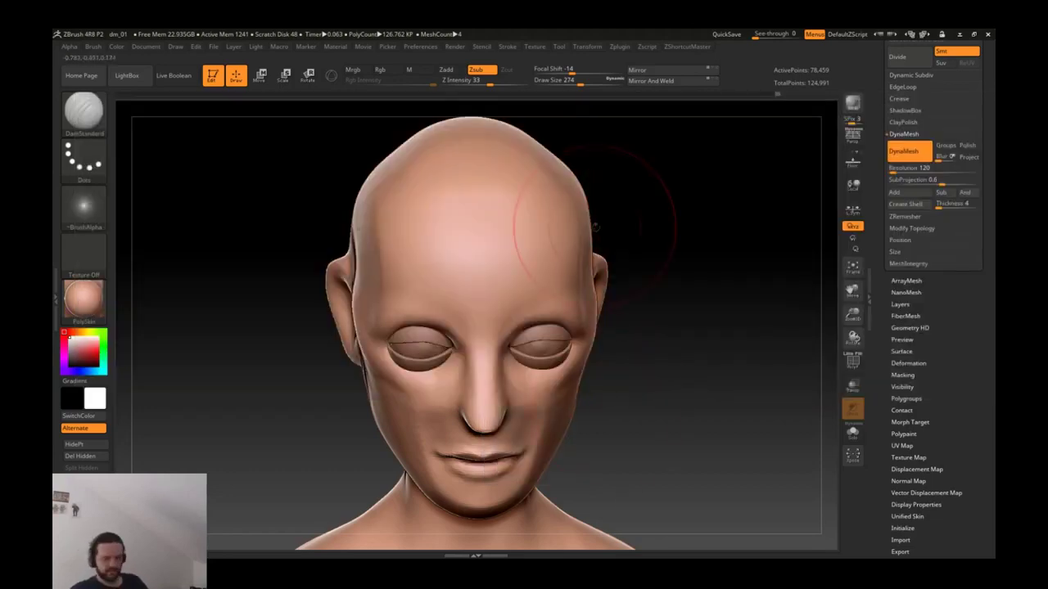
key(shift)
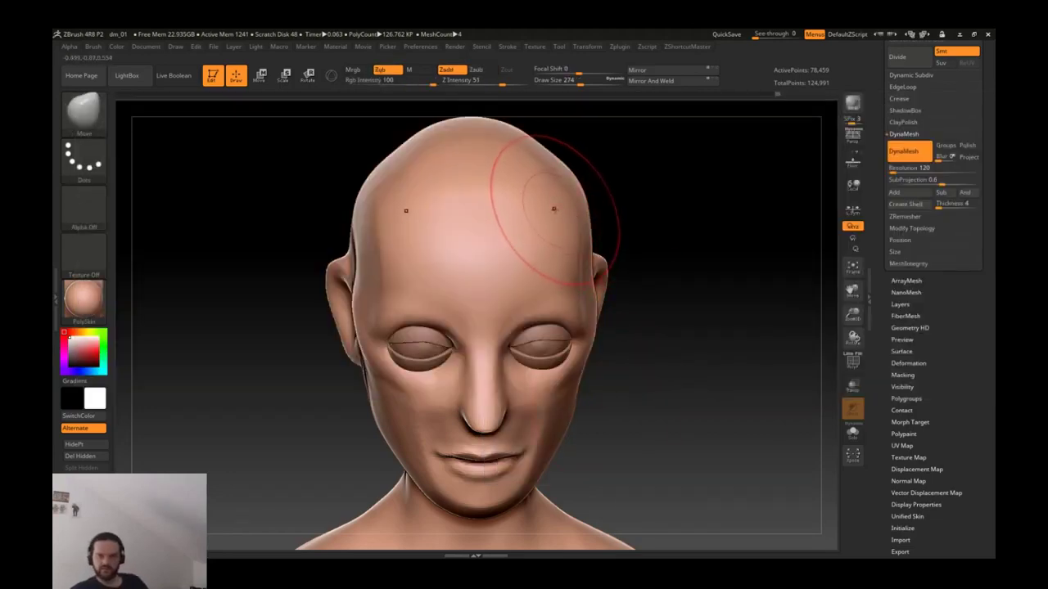
key(b)
key(d)
key(s)
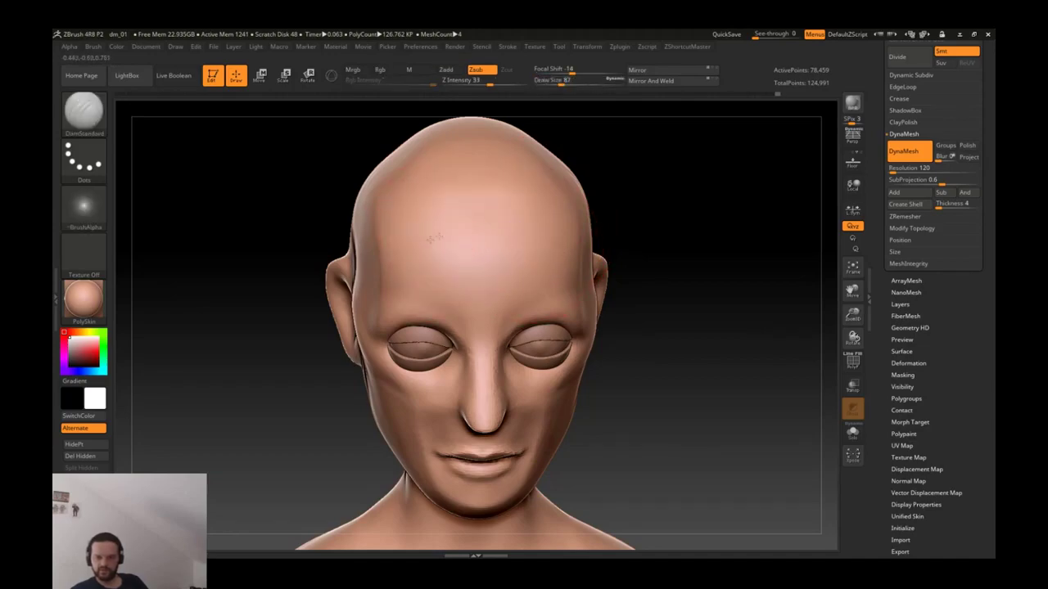
Step: Try a horizontal Clay brush stroke across the forehead at draw size 140 and undo it
scroll(512, 217, up, 3)
key(b)
key(m)
key(v)
right_drag(526, 229, 510, 278)
key(b)
key(c)
key(l)
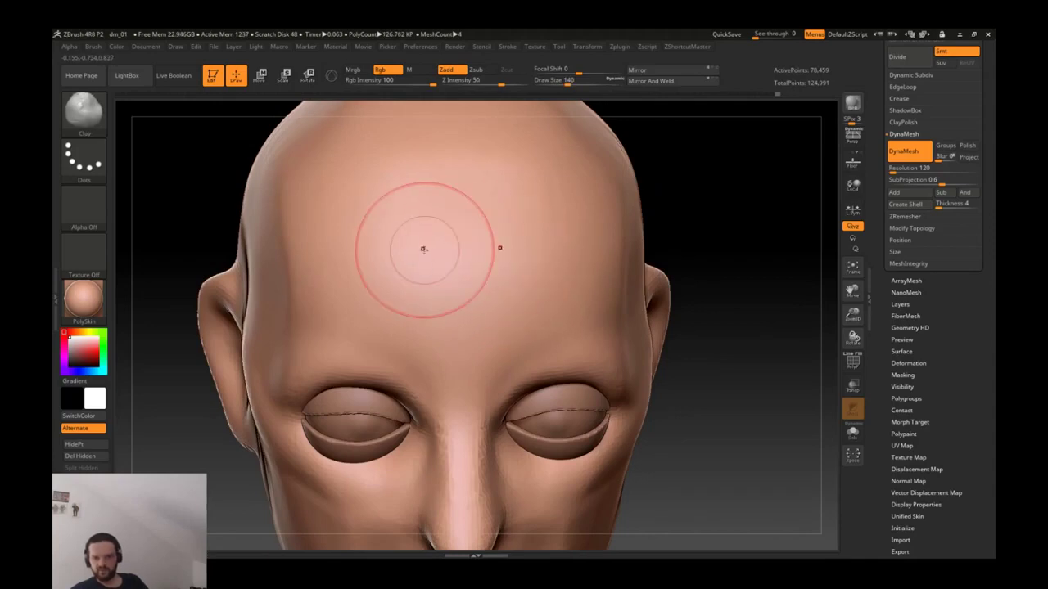
drag(419, 226, 498, 225)
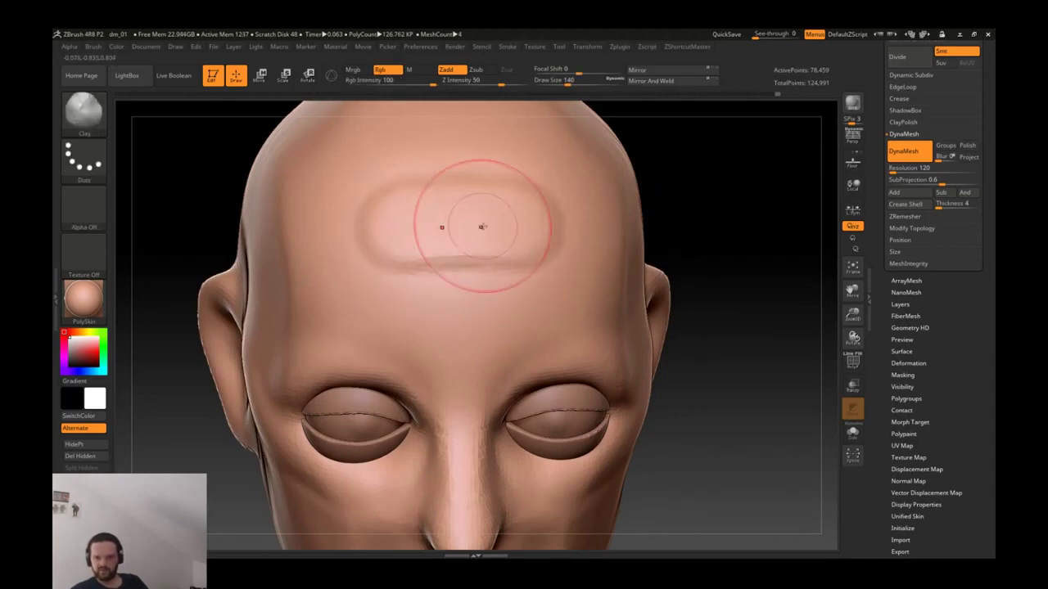
key(b)
key(c)
key(t)
key(ctrl+z)
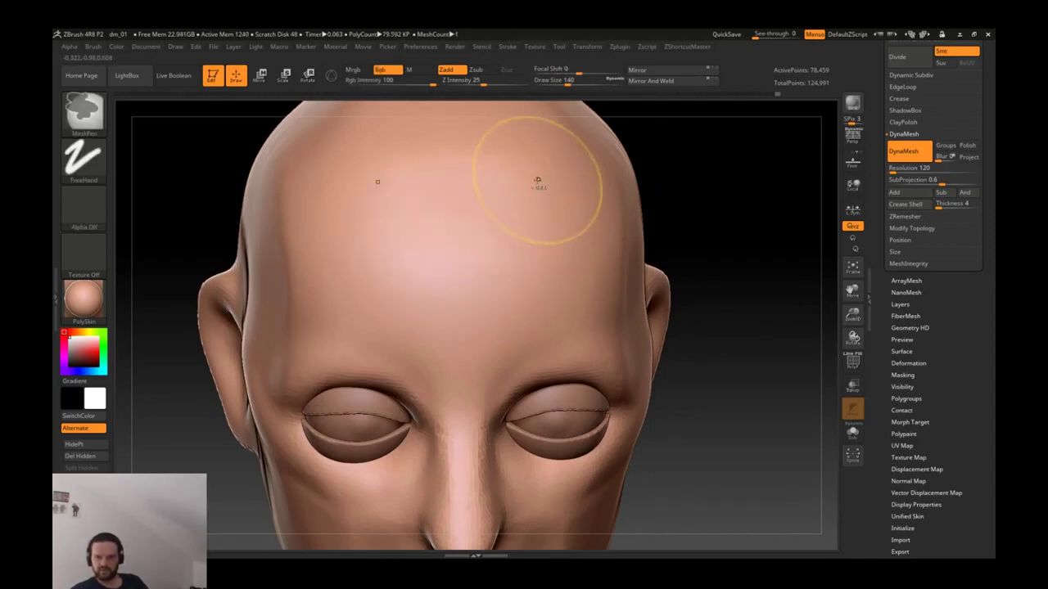
Step: Try flattening the forehead with the TrimDynamic brush at draw size 140 and undo the stroke
key(b)
key(t)
key(d)
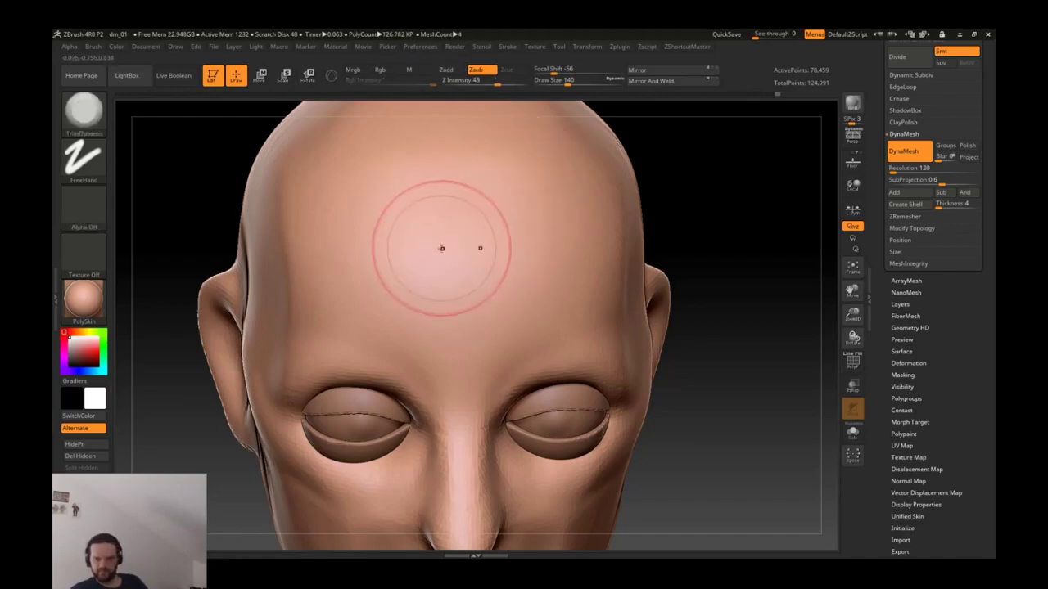
key(ctrl+z)
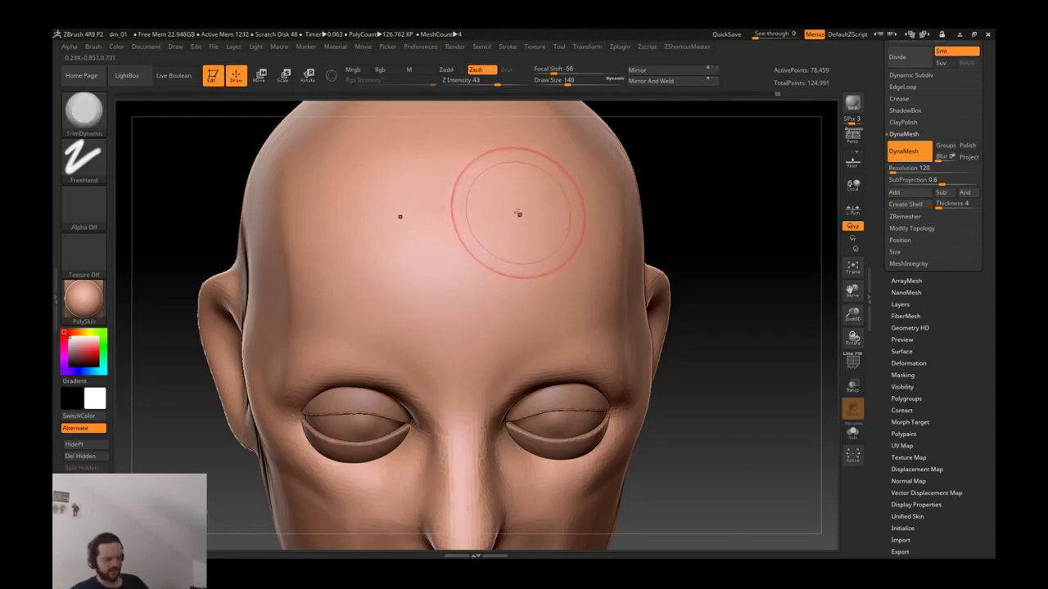
Step: Work the area between the brows with the Pinch brush at draw size 65
key(b)
key(i)
key(n)
key(b)
key(p)
key(i)
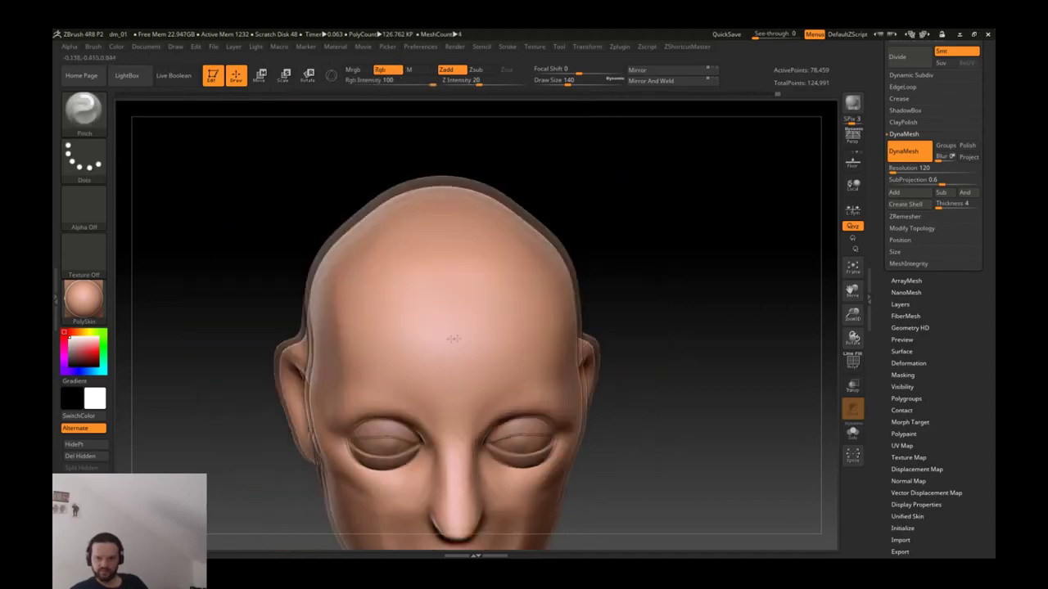
mouse_move(453, 338)
right_down()
mouse_move(458, 368)
mouse_move(385, 352)
mouse_move(480, 280)
right_up()
key(s)
drag(479, 281, 463, 322)
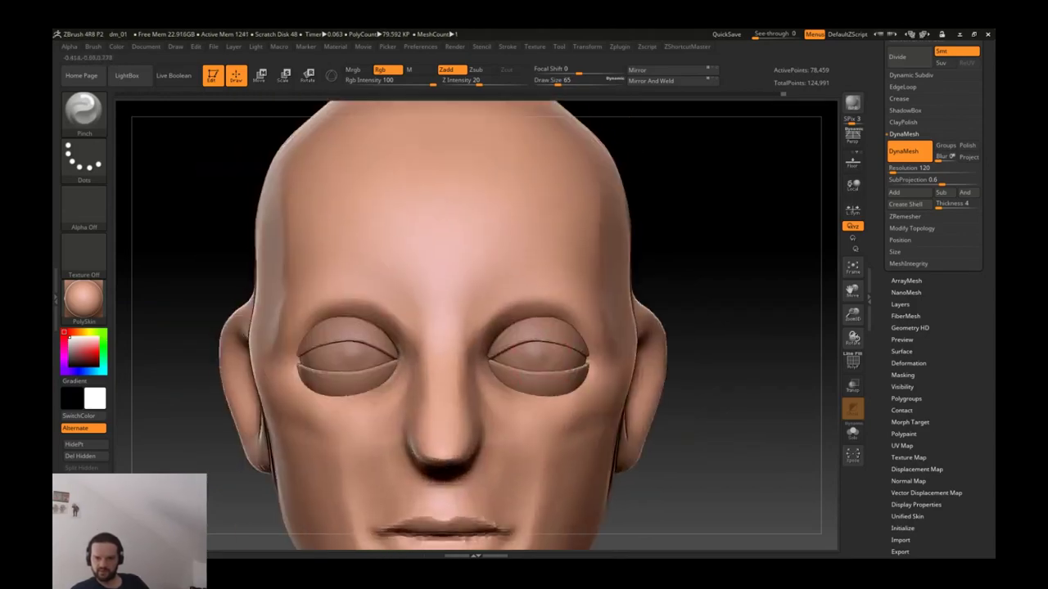
Step: Try a vertical Standard brush stroke on the forehead at draw size 112 and undo it
key(b)
key(m)
key(v)
mouse_move(583, 260)
right_down()
mouse_move(352, 319)
mouse_move(428, 299)
mouse_move(372, 289)
right_up()
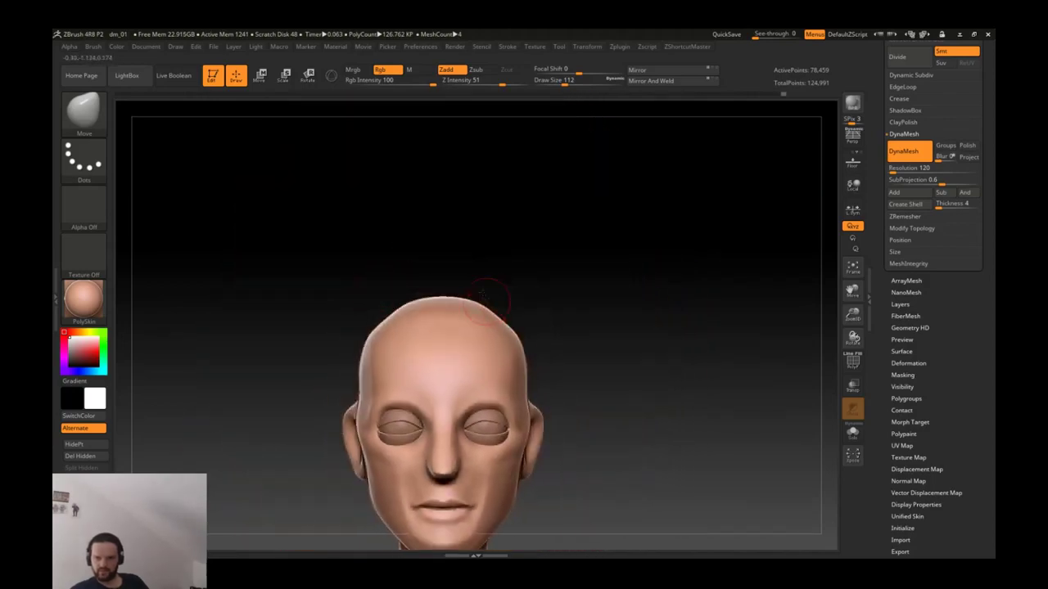
alt+right_drag(483, 298, 474, 262)
key(b)
key(s)
key(t)
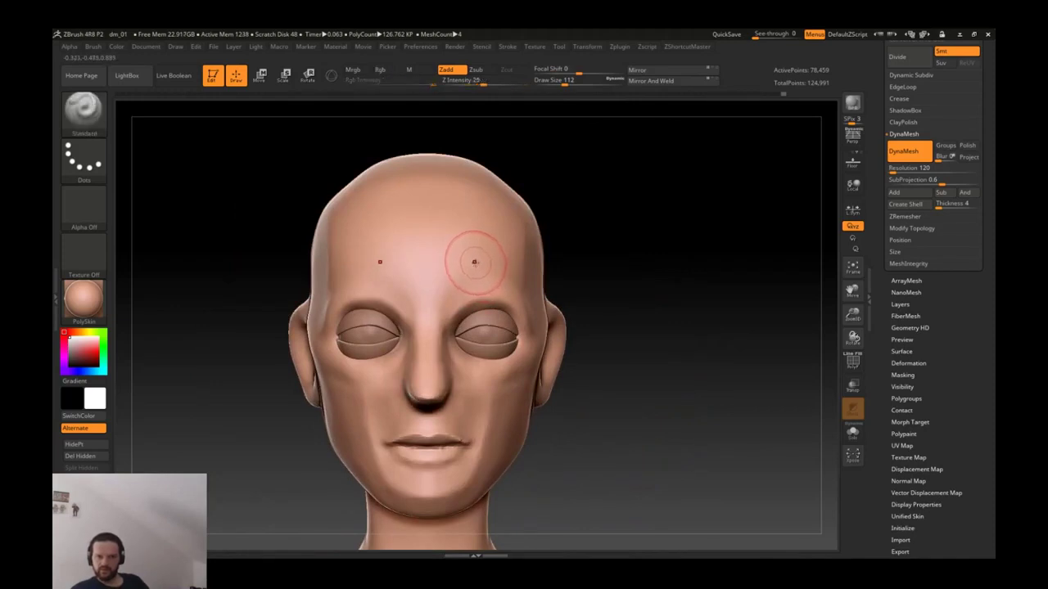
mouse_move(463, 225)
mouse_down()
mouse_move(417, 250)
mouse_move(493, 247)
mouse_move(463, 255)
mouse_up()
mouse_move(463, 256)
alt+right_down()
mouse_move(445, 215)
mouse_move(482, 299)
alt+right_up()
key(ctrl+z)
Step: Try a horizontal Standard brush stroke across the forehead above the brows
key(b)
key(c)
key(l)
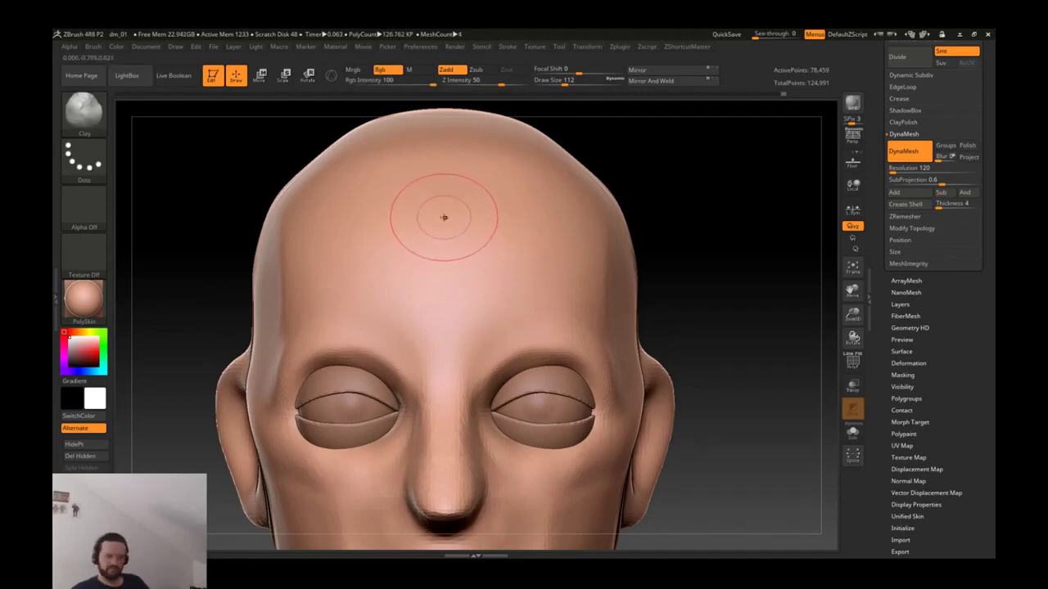
key(b)
key(s)
key(t)
key(x)
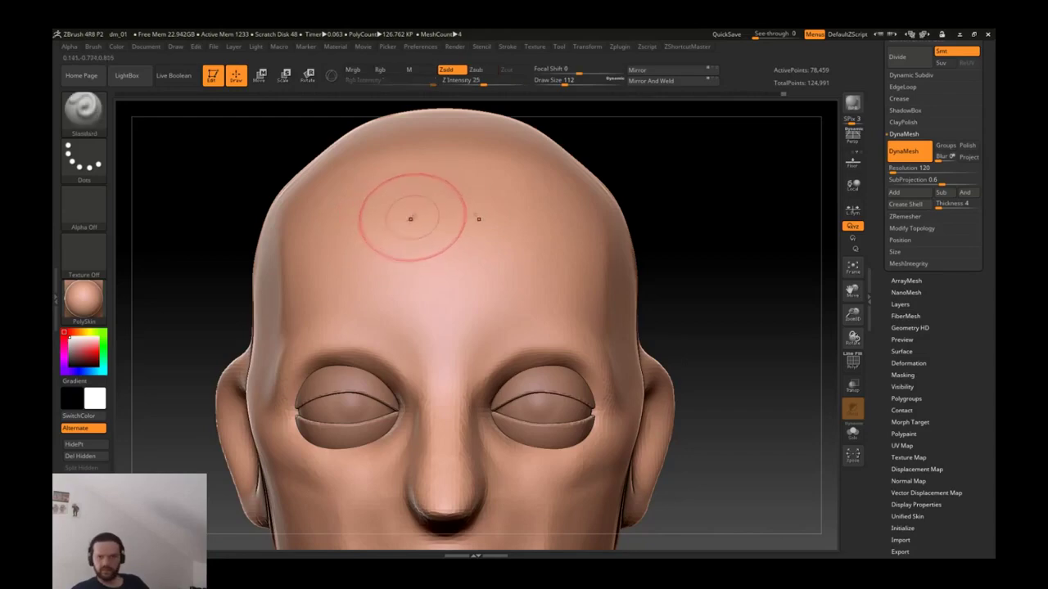
drag(532, 263, 446, 263)
right_drag(508, 308, 614, 344)
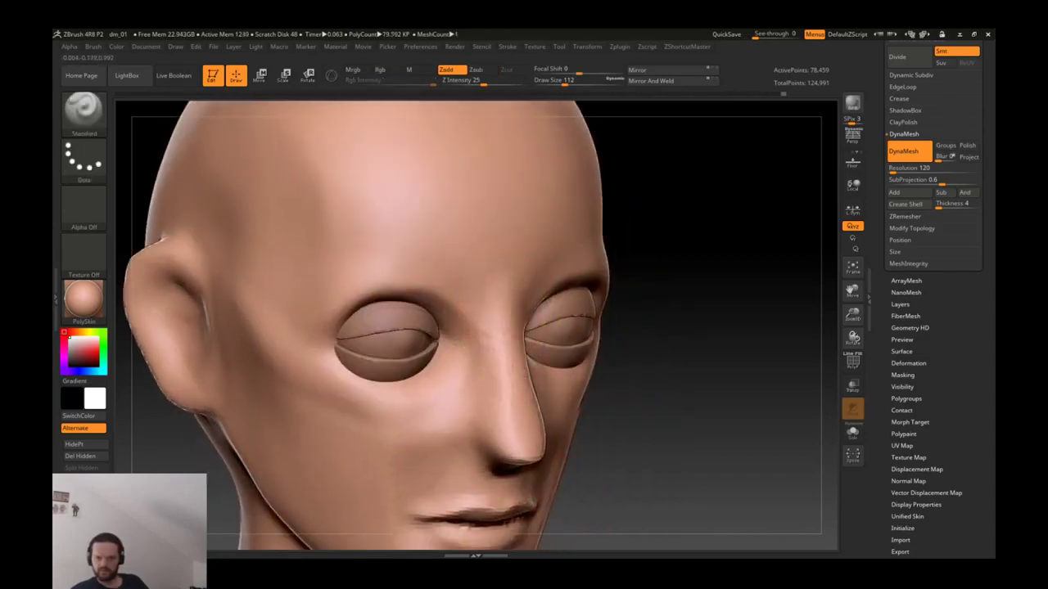
Step: Adjust the inner brow and the bridge of the nose with the Move brush at draw size 87
mouse_move(508, 279)
right_down()
mouse_move(433, 358)
mouse_move(415, 400)
mouse_move(417, 228)
mouse_move(385, 187)
mouse_move(454, 263)
mouse_move(473, 208)
mouse_move(509, 305)
right_up()
key(b)
key(m)
key(v)
key(b)
key(d)
key(s)
key(b)
key(m)
key(v)
drag(509, 305, 534, 307)
right_drag(518, 272, 444, 304)
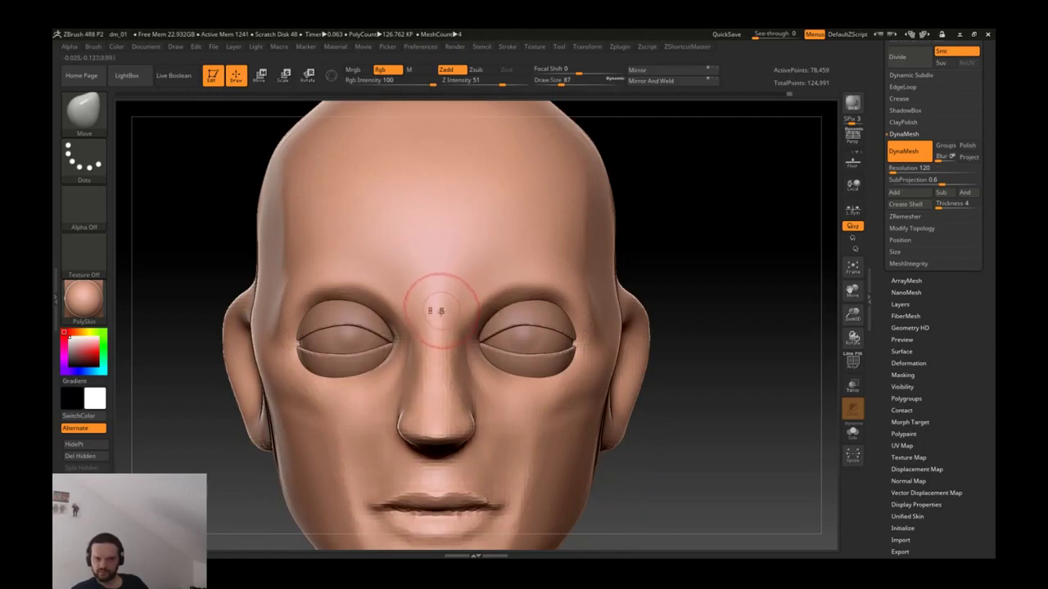
key(b)
key(m)
key(f)
key(b)
key(m)
key(v)
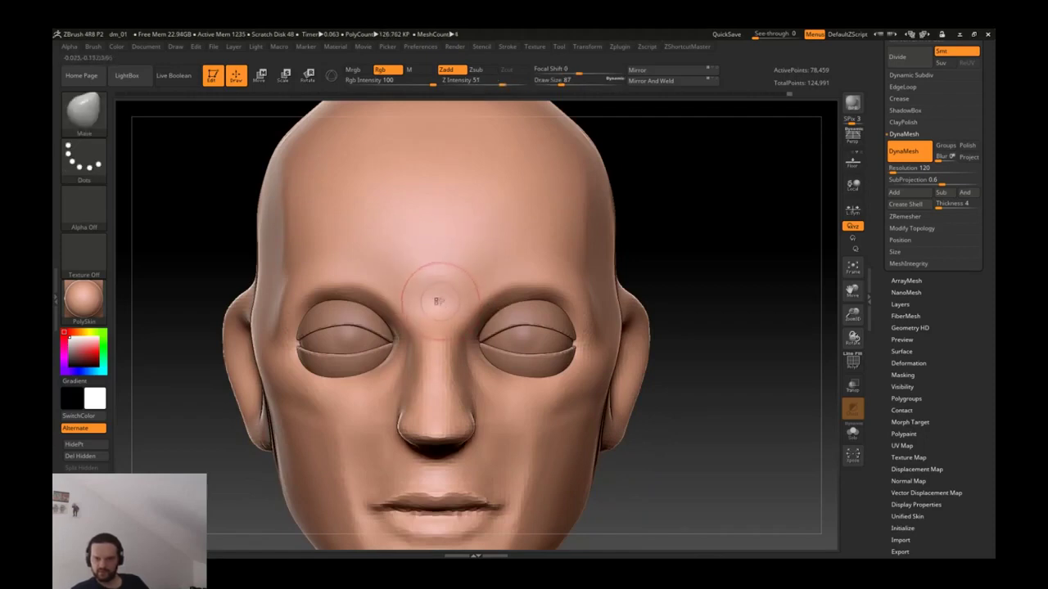
right_drag(439, 287, 331, 288)
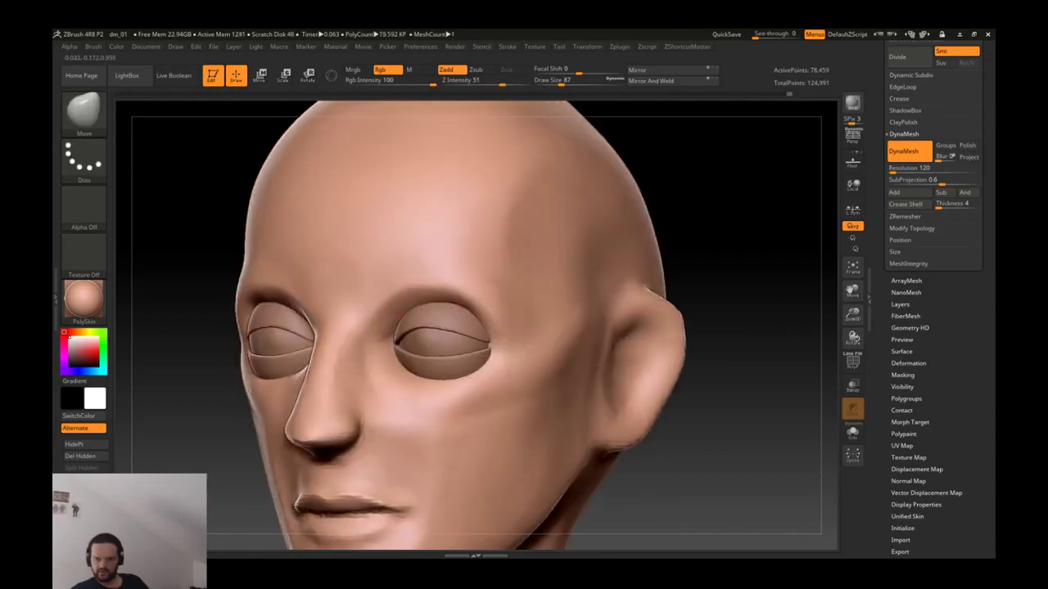
key(b)
key(t)
key(d)
key(shift)
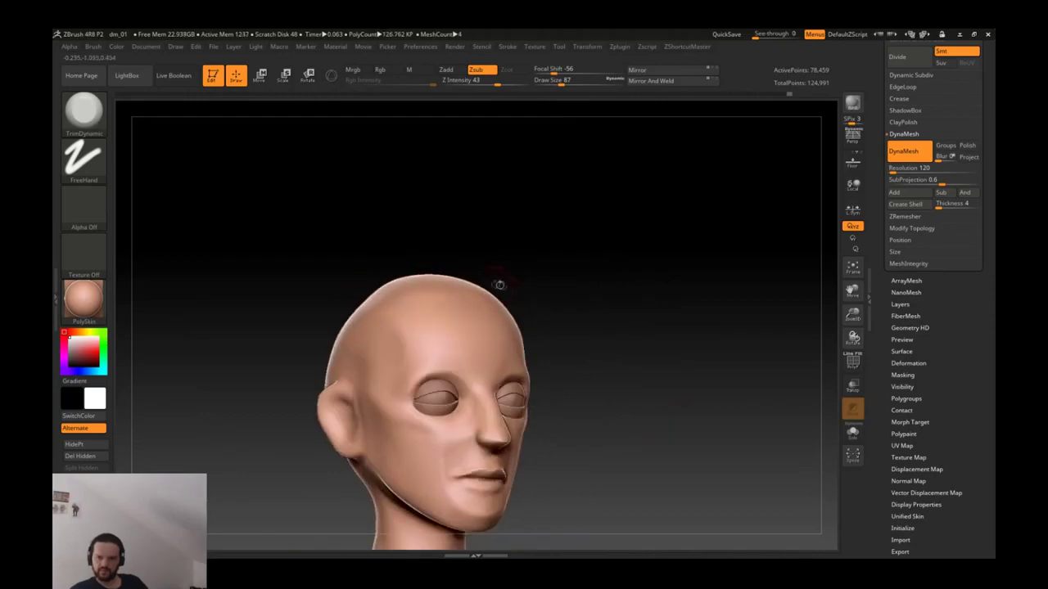
Step: Carve the line between the lips with the DamStandard brush at draw size 22 and smooth the lips
mouse_move(498, 283)
alt+right_down()
mouse_move(513, 219)
mouse_move(462, 312)
mouse_move(474, 368)
alt+right_up()
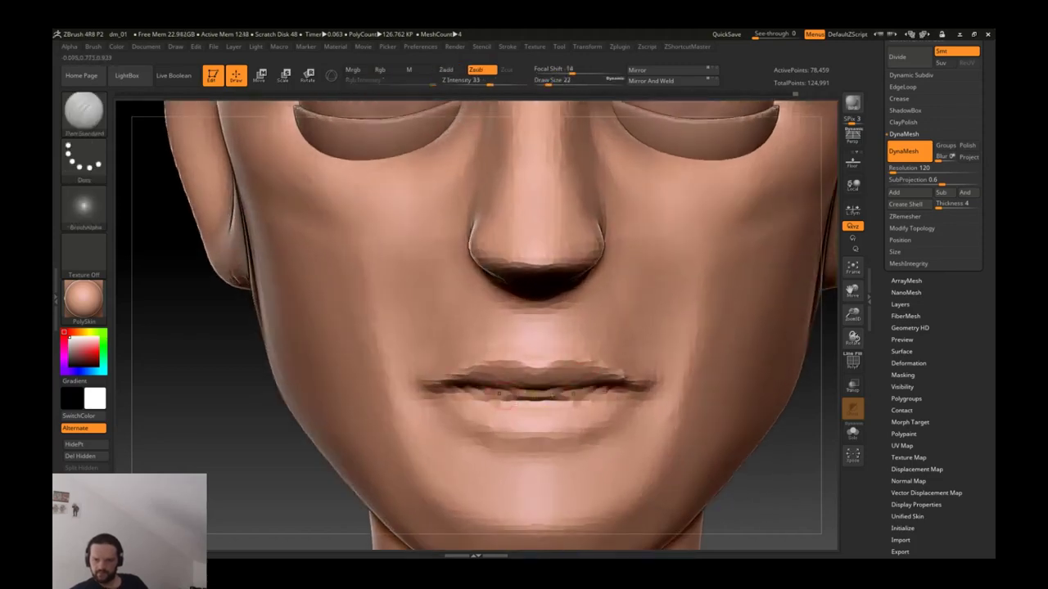
shift+drag(640, 360, 631, 351)
key(f)
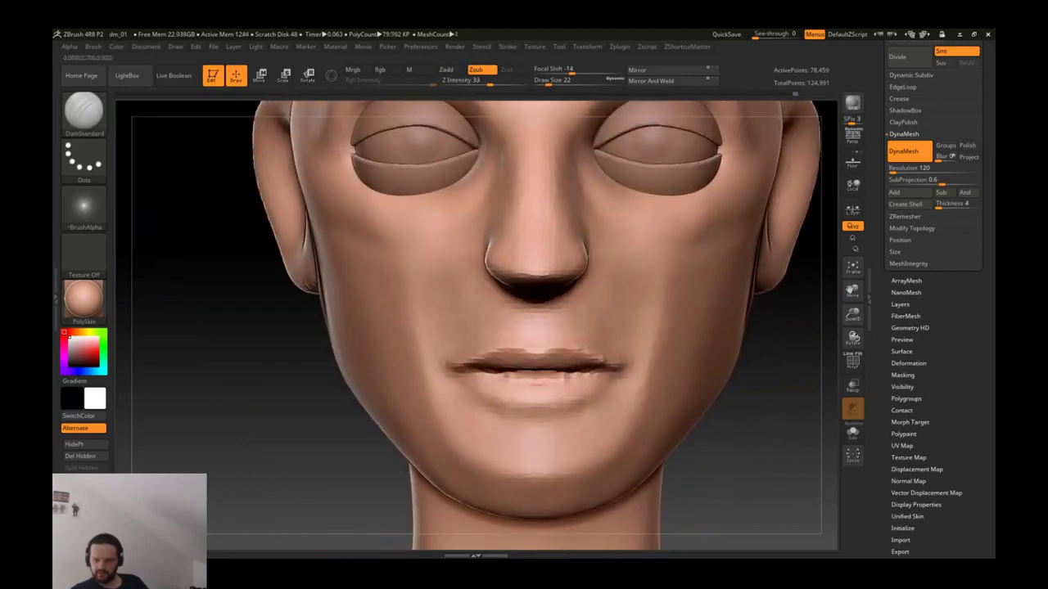
shift+drag(491, 373, 573, 373)
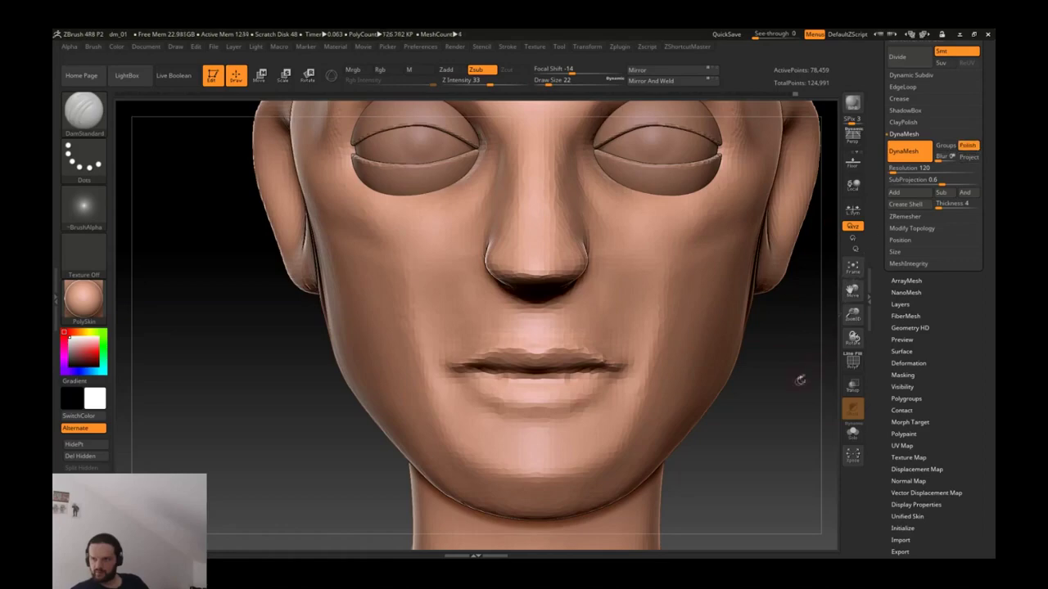
Step: Remesh the bust with DynaMesh at resolution 120 with the Polish option enabled
key(f)
drag(736, 245, 769, 245)
alt+drag(737, 409, 737, 344)
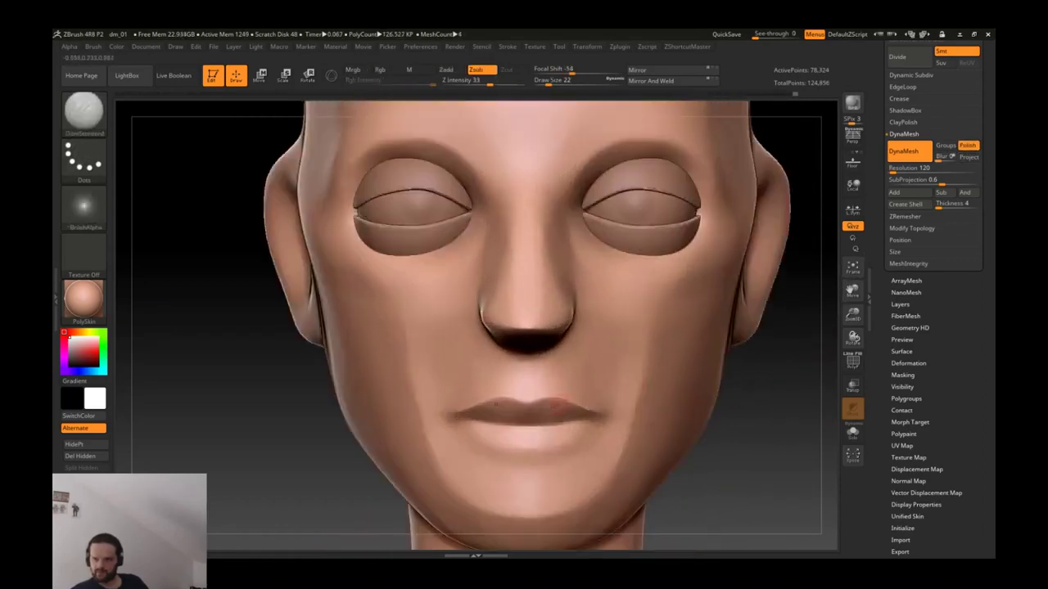
Step: Smooth the upper lip and recarve the mouth line with the DamStandard brush at draw size 22
mouse_move(586, 419)
shift+mouse_down()
mouse_move(524, 420)
mouse_move(541, 426)
shift+mouse_up()
alt+drag(581, 458, 581, 424)
drag(497, 469, 629, 463)
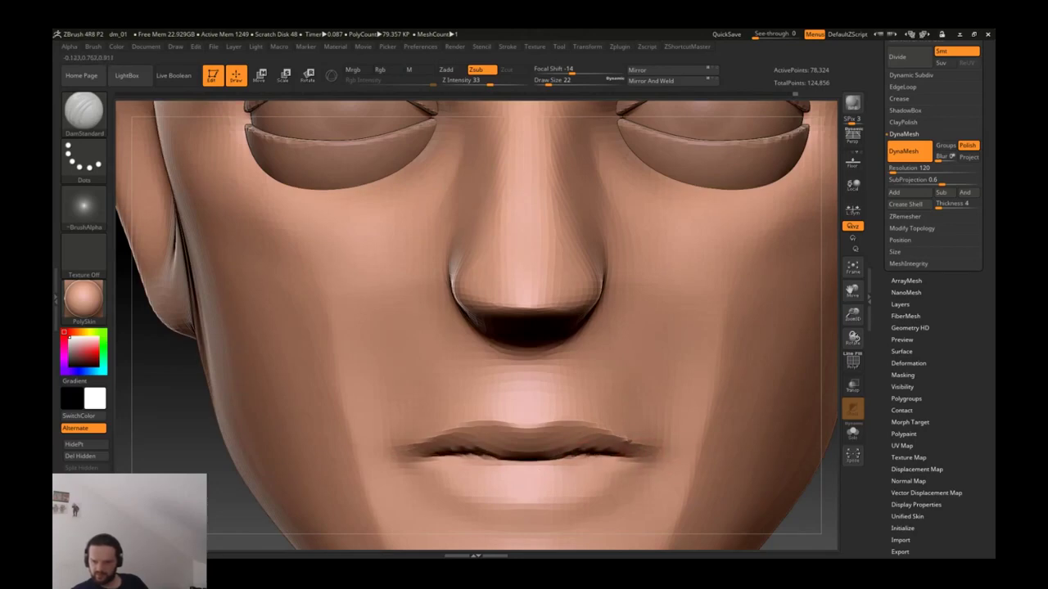
Step: Adjust the edges of the lips along the mouth line with the Move brush at draw size 25
key(b)
key(m)
key(v)
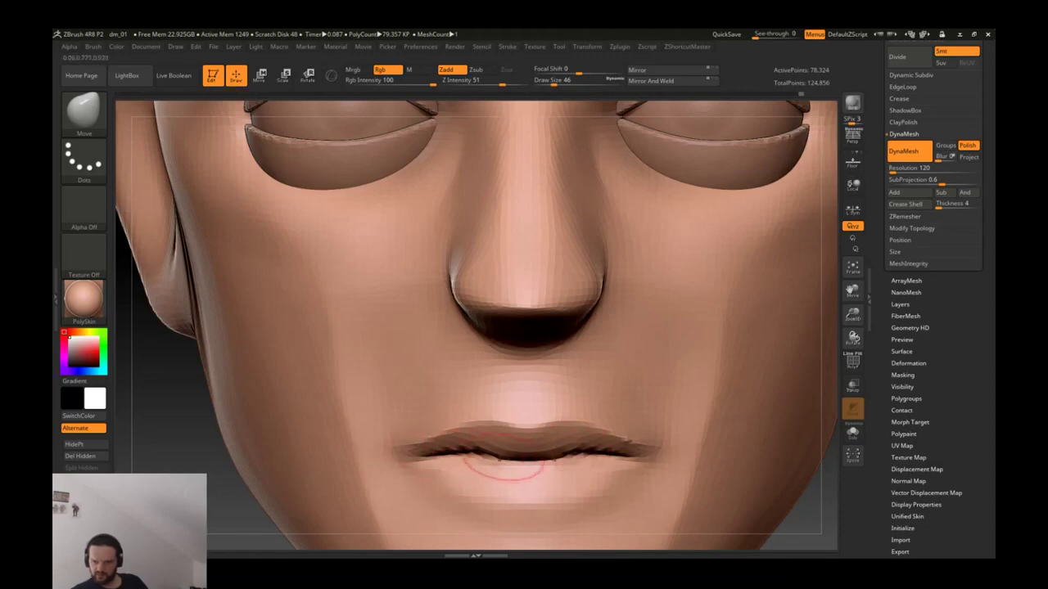
key(bracketleft)
key(bracketleft)
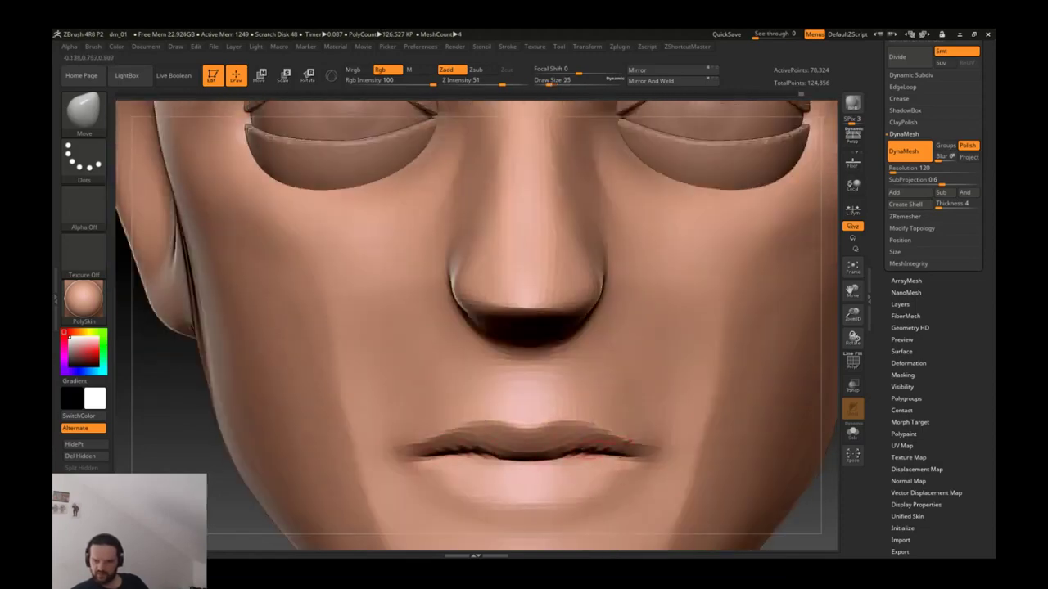
Step: Refine the mouth line and the lower edge of the lips with the DamStandard brush at draw size 25
key(b)
key(d)
key(s)
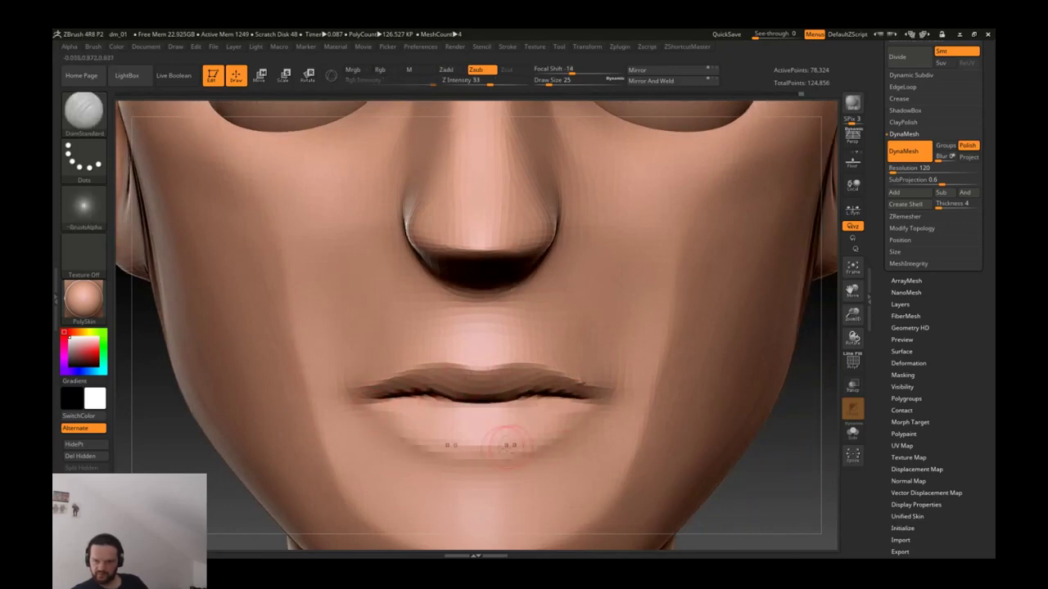
ctrl+right_drag(590, 417, 597, 355)
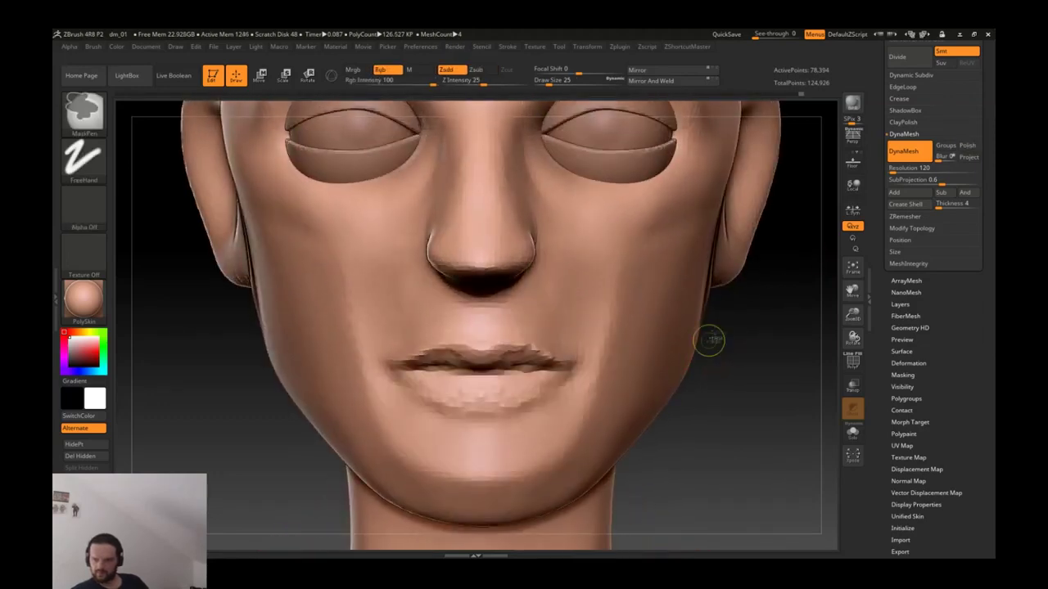
Step: Try to remesh the bust with DynaMesh at resolution 200
mouse_move(806, 247)
alt+right_down()
mouse_move(795, 253)
mouse_move(782, 233)
mouse_move(811, 200)
alt+right_up()
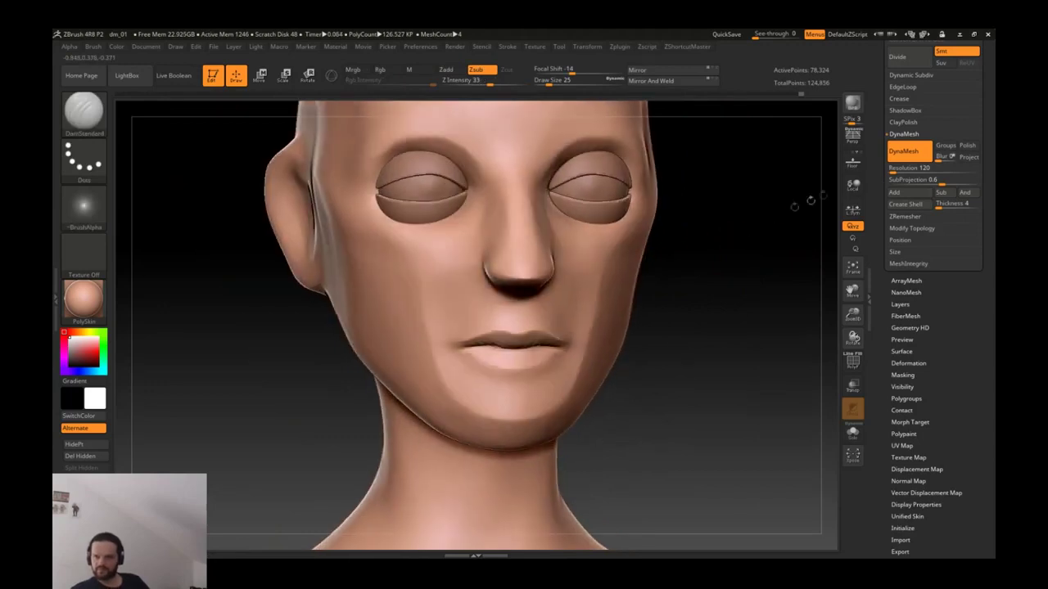
text(200)
key(Return)
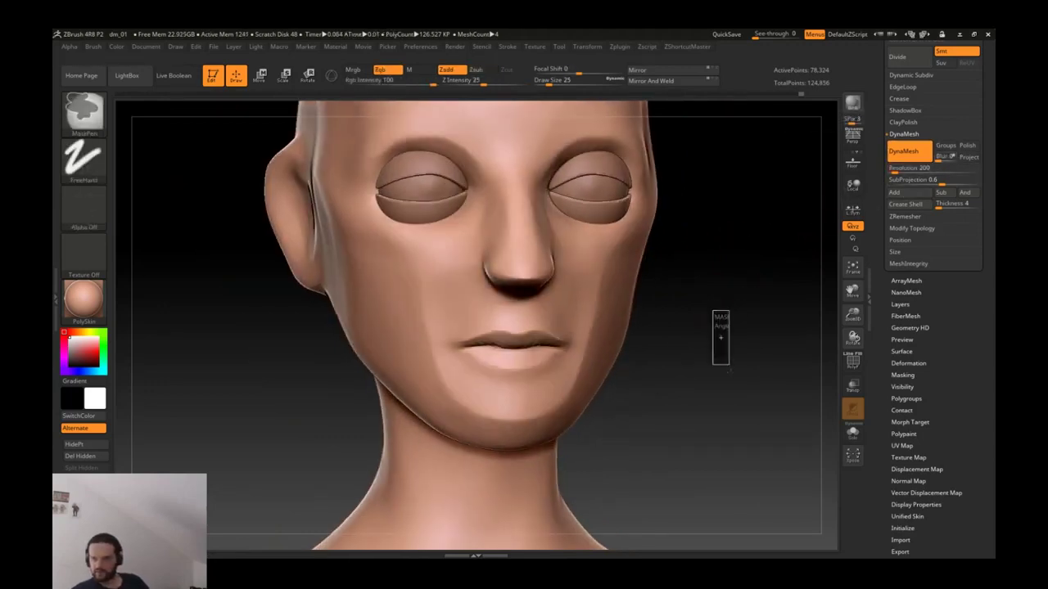
shift+drag(679, 334, 629, 274)
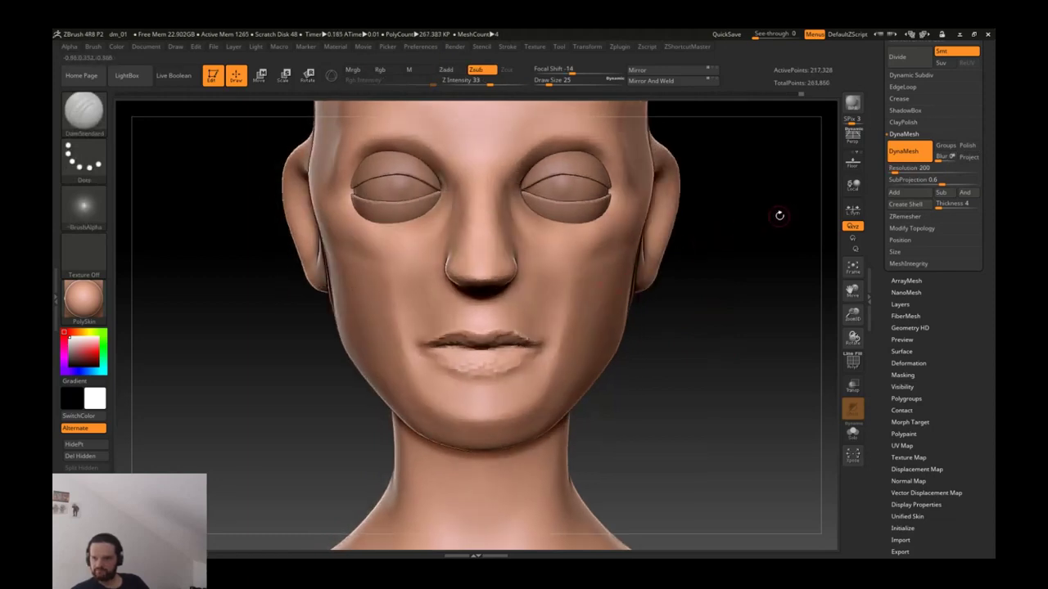
key(ctrl+z)
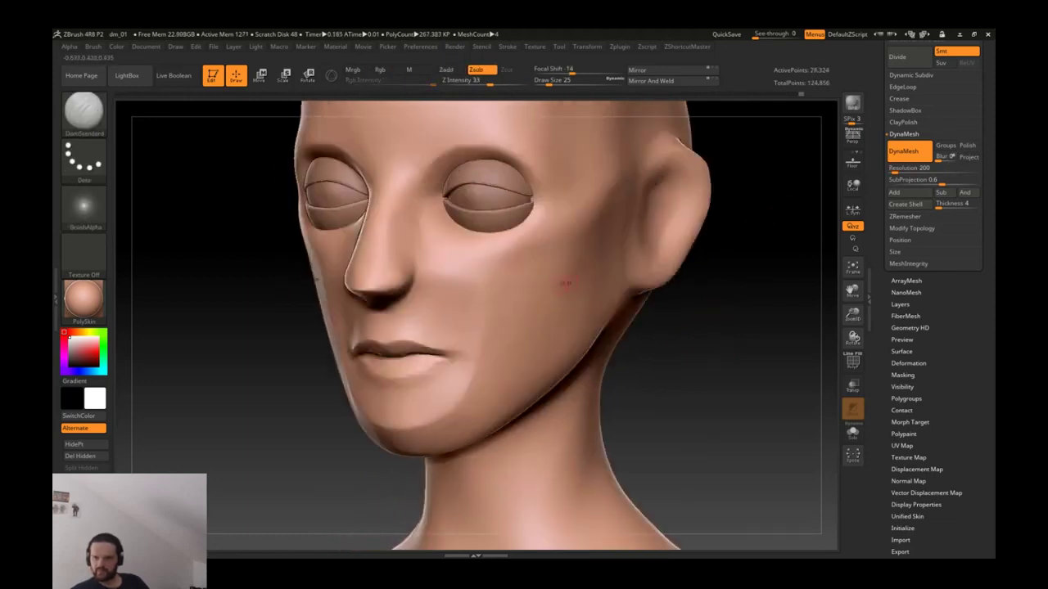
Step: Flatten the temple in front of the ear with the TrimDynamic brush at draw size 145 and smooth it
mouse_move(471, 298)
mouse_down()
mouse_move(697, 204)
mouse_move(639, 203)
mouse_move(647, 229)
mouse_move(629, 259)
mouse_up()
key(b)
key(m)
key(v)
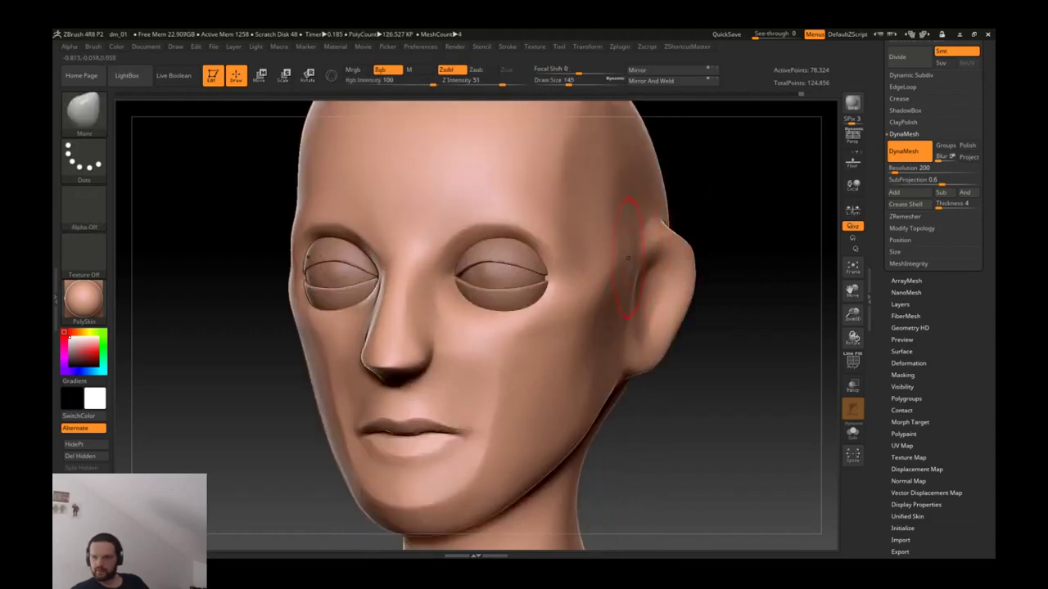
key(b)
key(t)
key(d)
drag(621, 203, 577, 192)
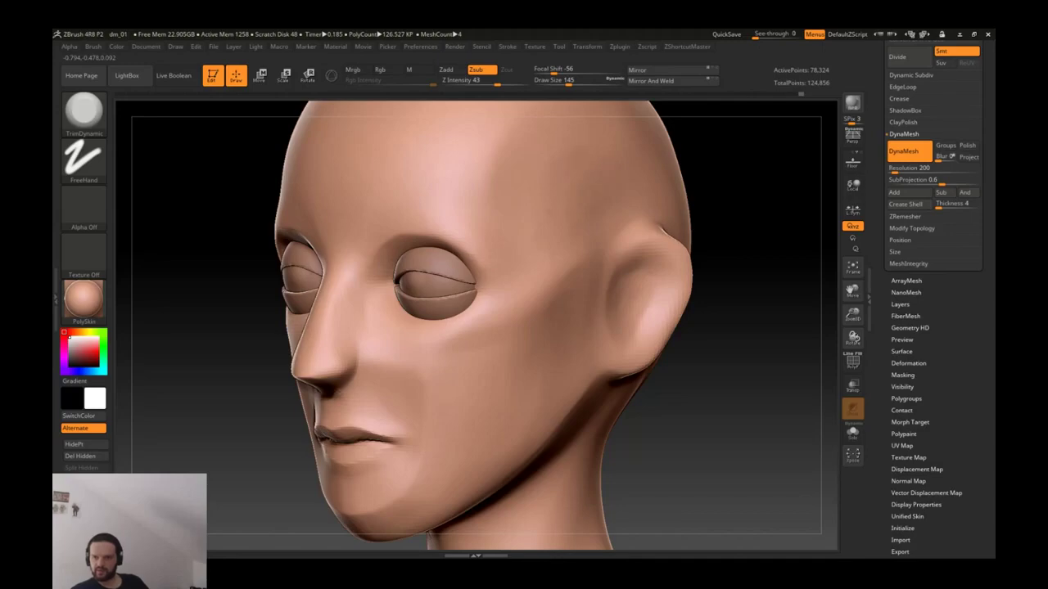
key(shift)
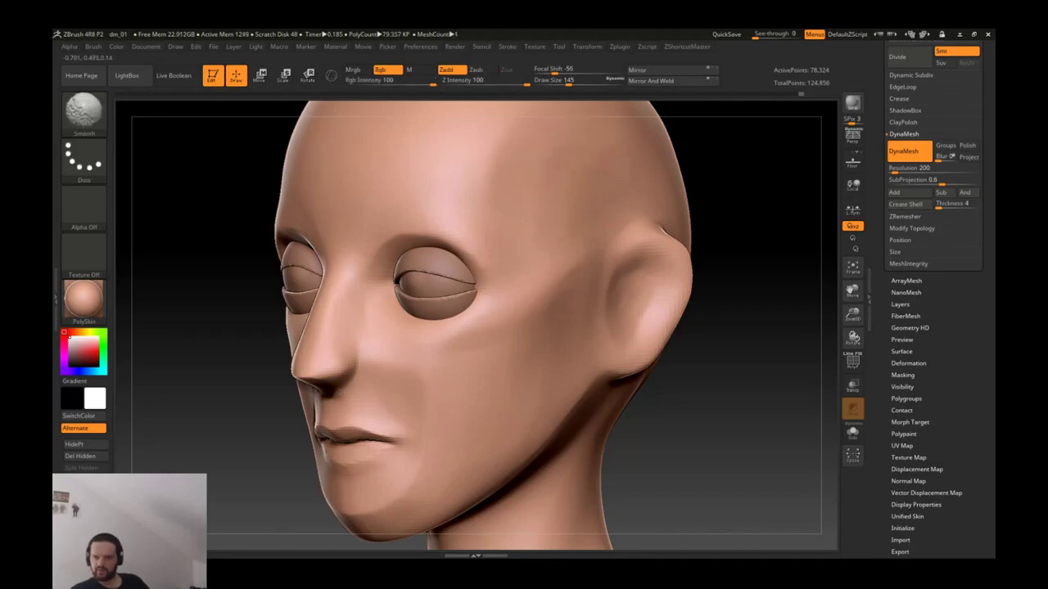
Step: Adjust the side of the head and the brow area with the Move brush, reducing the draw size to 112
key(b)
key(m)
key(v)
mouse_move(613, 215)
mouse_down()
mouse_move(643, 210)
mouse_move(622, 238)
mouse_move(591, 250)
mouse_up()
key(bracketleft)
mouse_move(573, 181)
mouse_down()
mouse_move(596, 193)
mouse_move(475, 200)
mouse_up()
mouse_move(492, 245)
mouse_down()
mouse_move(524, 250)
mouse_move(483, 262)
mouse_up()
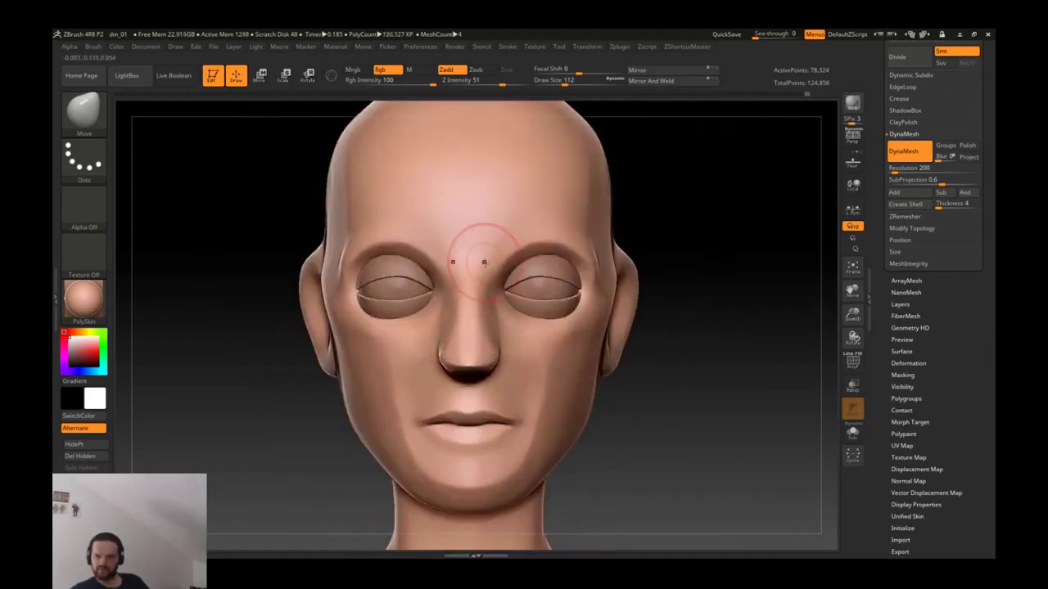
Step: Carve the inner eye socket beside the nose bridge with the DamStandard brush at draw size 65
mouse_move(464, 229)
alt+mouse_down()
mouse_move(453, 239)
mouse_move(455, 217)
mouse_move(475, 284)
mouse_move(430, 295)
alt+mouse_up()
key(b)
key(d)
key(s)
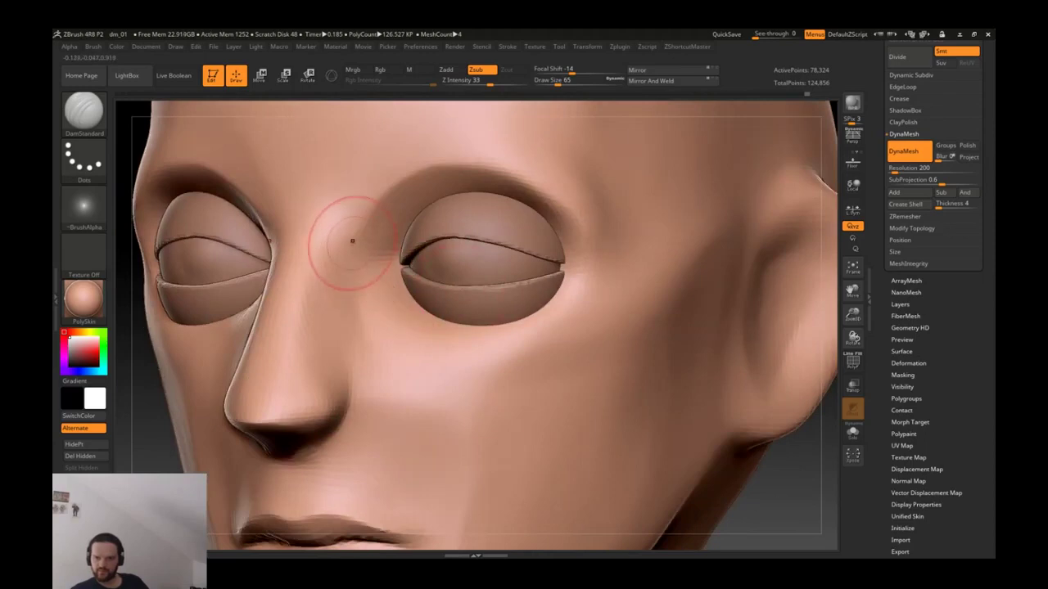
mouse_move(84, 209)
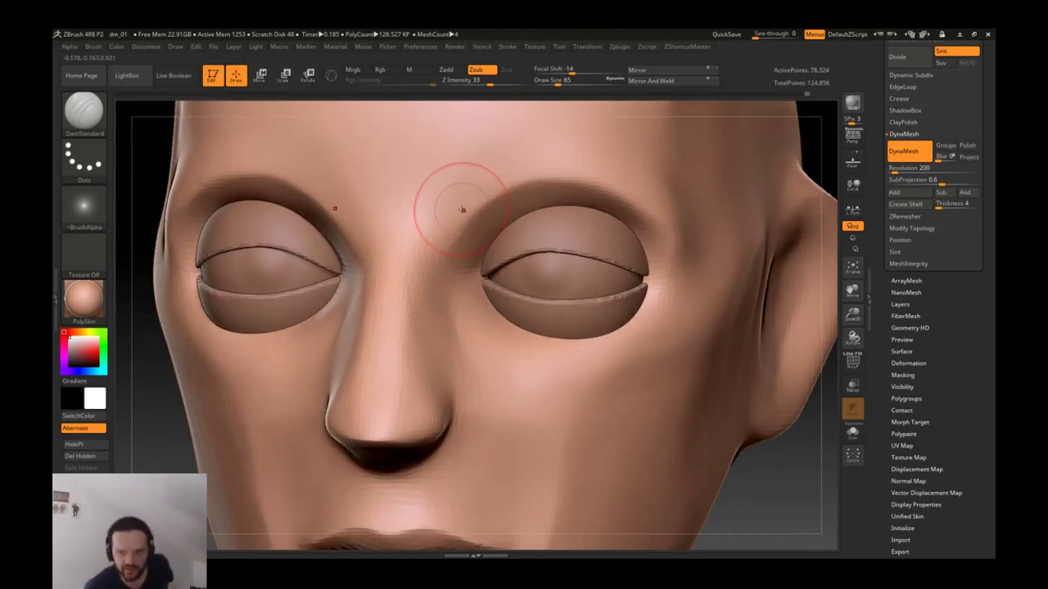
Step: Shift the surface between the temple and the ear with the Move brush at draw size 149
key(b)
key(m)
key(v)
key(s)
drag(726, 249, 745, 249)
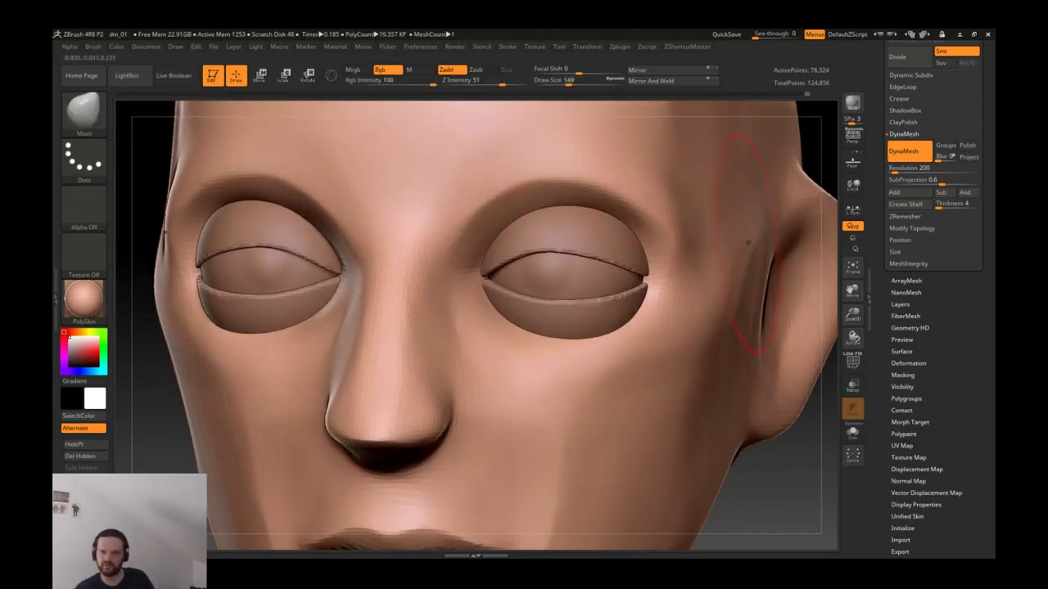
Step: Flatten the side of the head with TrimDynamic at draw size 149, smooth it, and trim beside the outer eye corner at draw size 83
key(b)
key(t)
key(d)
right_drag(745, 244, 595, 238)
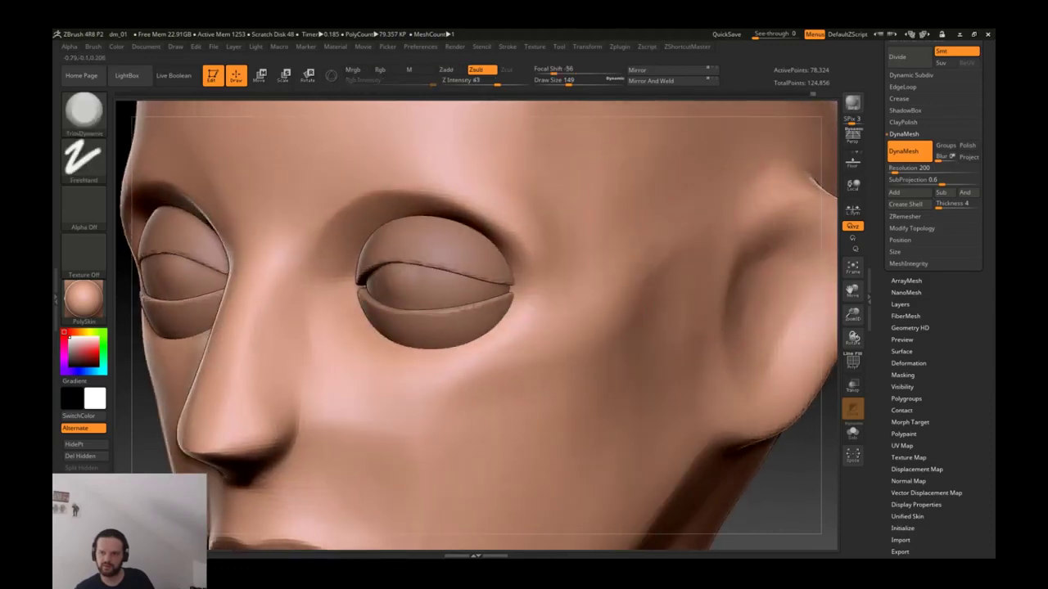
key(shift)
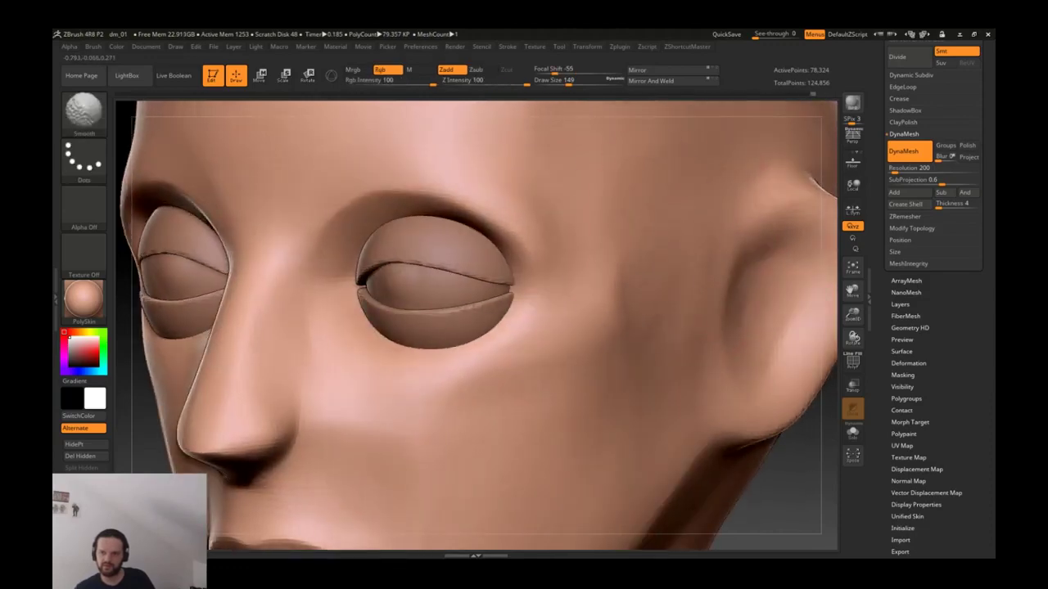
key(f)
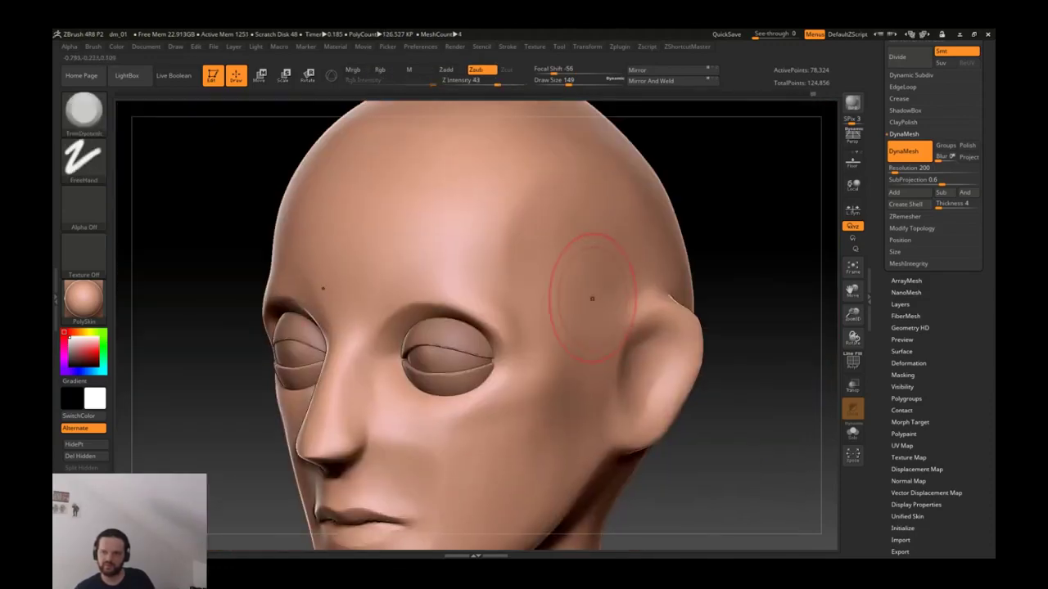
mouse_move(550, 304)
right_down()
mouse_move(576, 311)
mouse_move(598, 289)
mouse_move(586, 312)
mouse_move(601, 321)
right_up()
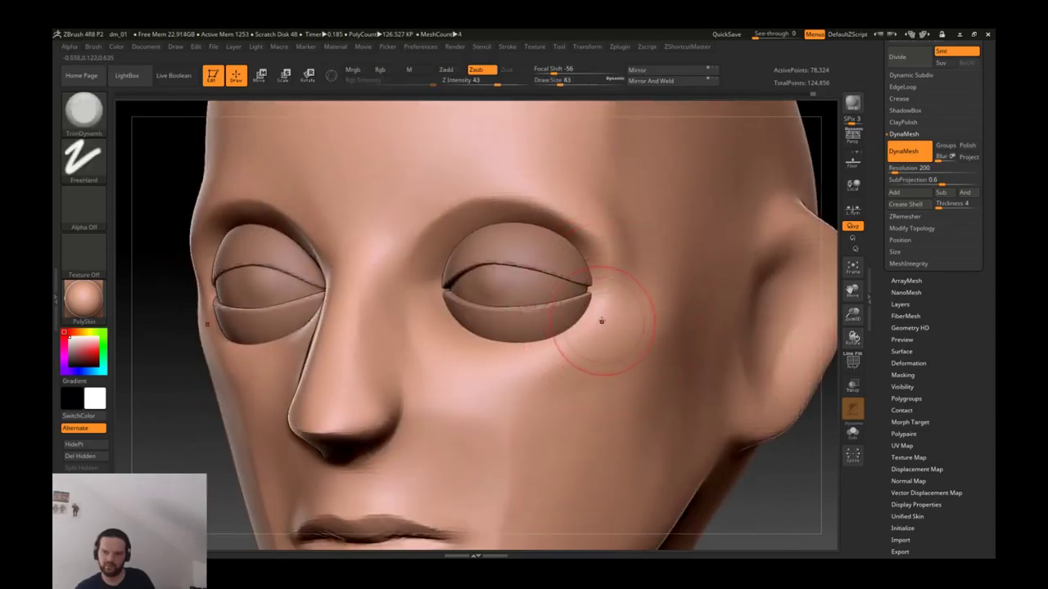
Step: Adjust the cheekbone and outer eye socket with the Move brush at draw size 83
key(b)
key(m)
key(v)
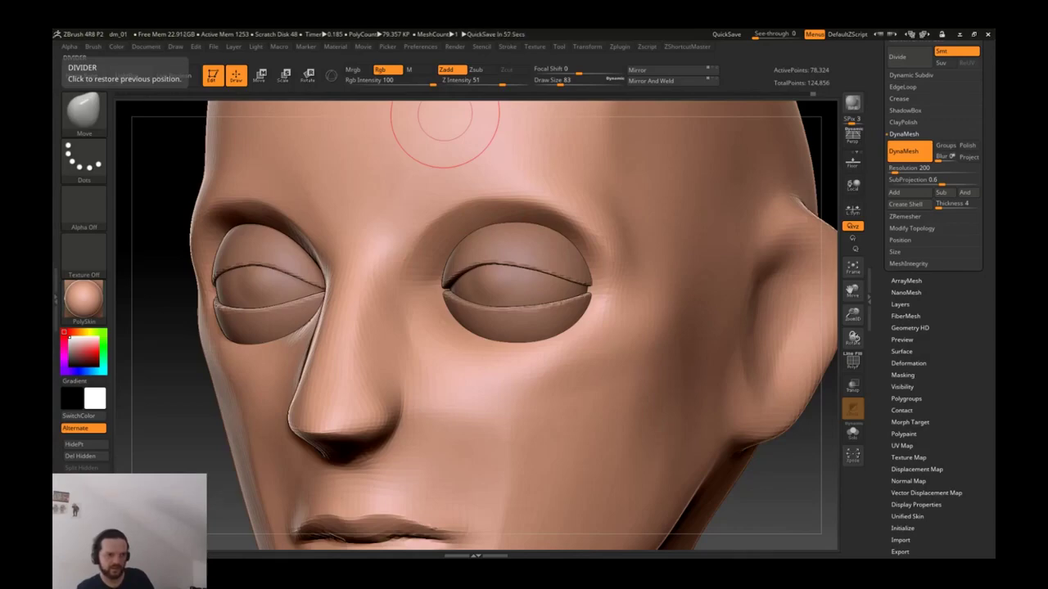
key(f)
right_drag(416, 303, 483, 424)
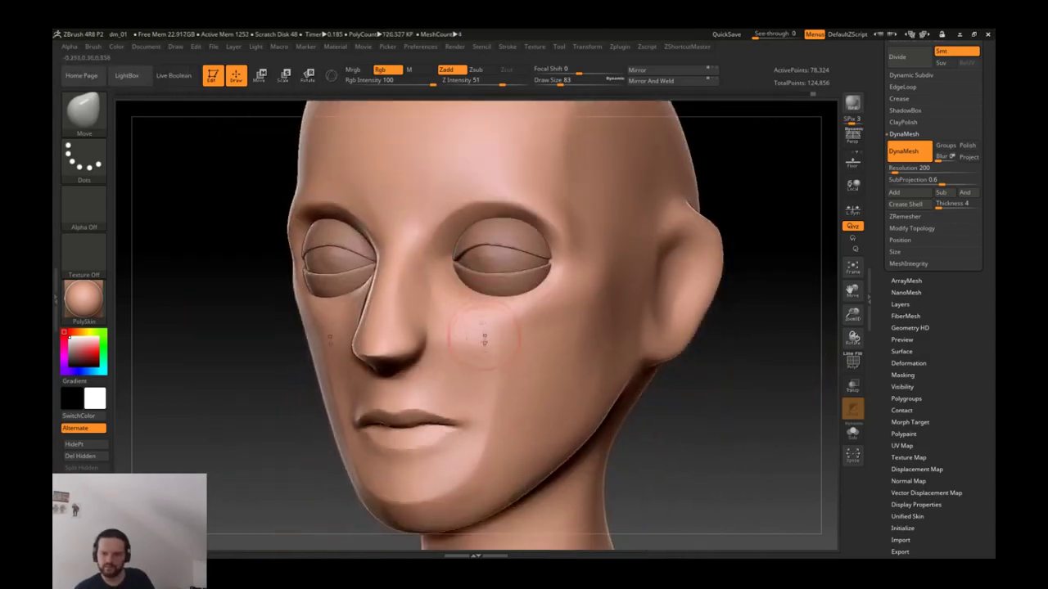
Step: Reshape the jawline below the ears with the Move brush and smooth it at draw size 245
ctrl+drag(524, 385, 540, 393)
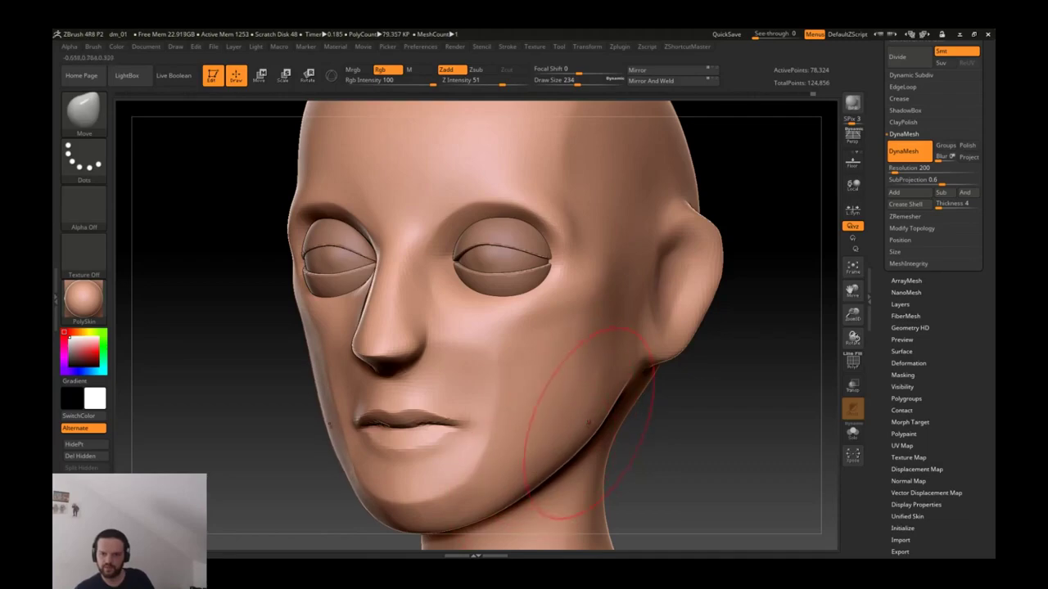
key(ctrl+z)
key(s)
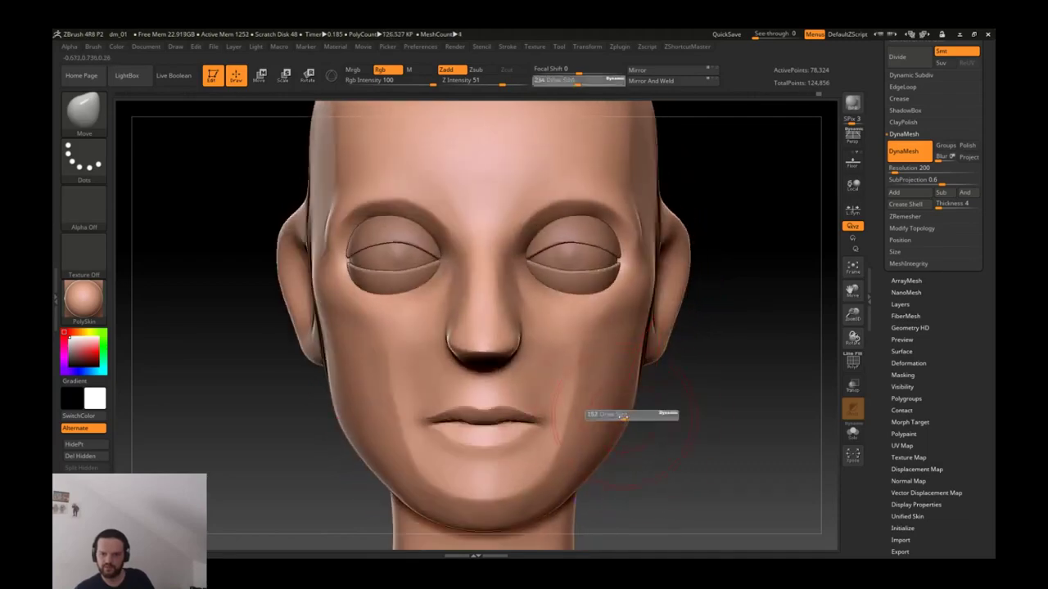
drag(646, 342, 573, 381)
key(s)
drag(523, 422, 565, 421)
right_drag(524, 422, 503, 442)
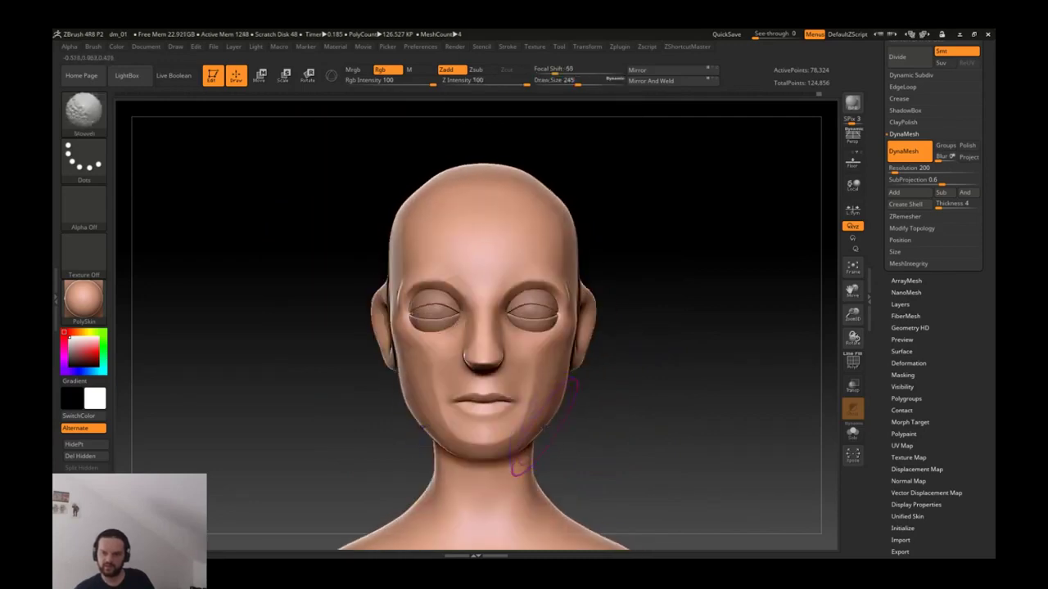
mouse_move(502, 489)
mouse_down()
mouse_move(491, 442)
mouse_move(516, 420)
mouse_up()
Step: Adjust the overall proportions of the lower face with the Move brush at draw sizes 422 and 492
key(s)
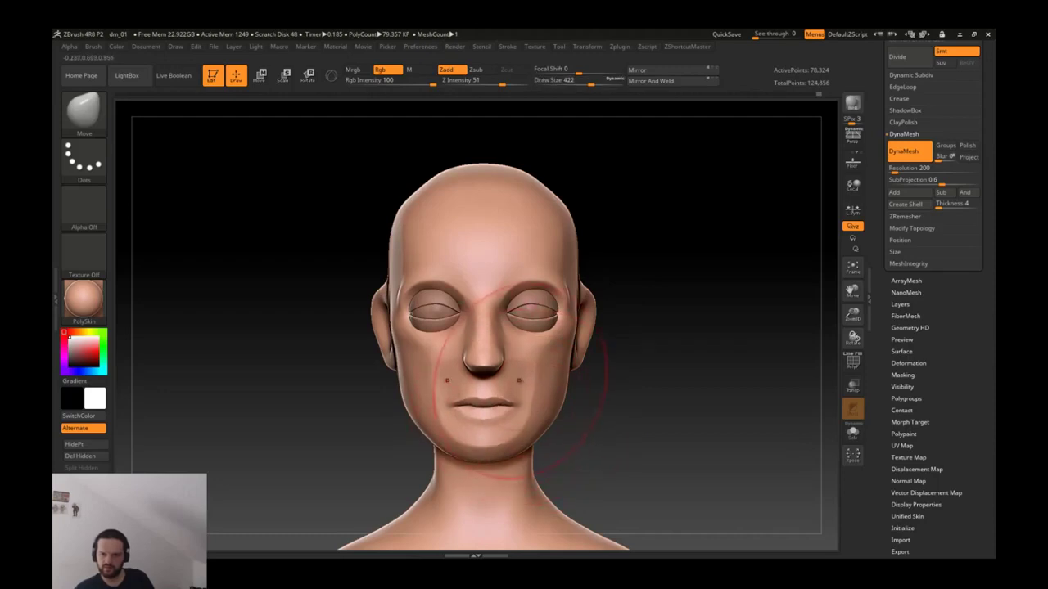
key(s)
drag(499, 327, 512, 328)
right_drag(476, 264, 384, 268)
right_drag(458, 327, 524, 356)
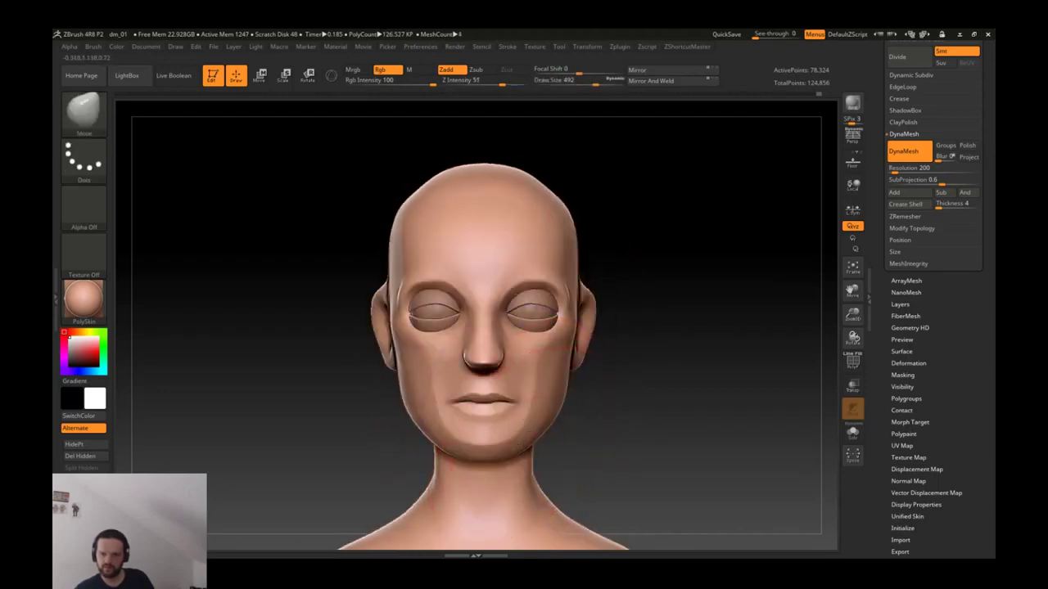
Step: Refine the cheek and jaw contour in profile with the Move brush at draw size 197
mouse_move(532, 410)
ctrl+right_down()
mouse_move(540, 442)
mouse_move(577, 401)
mouse_move(573, 418)
mouse_move(527, 442)
mouse_move(542, 414)
mouse_move(393, 413)
mouse_move(487, 401)
ctrl+right_up()
key(s)
drag(425, 402, 487, 401)
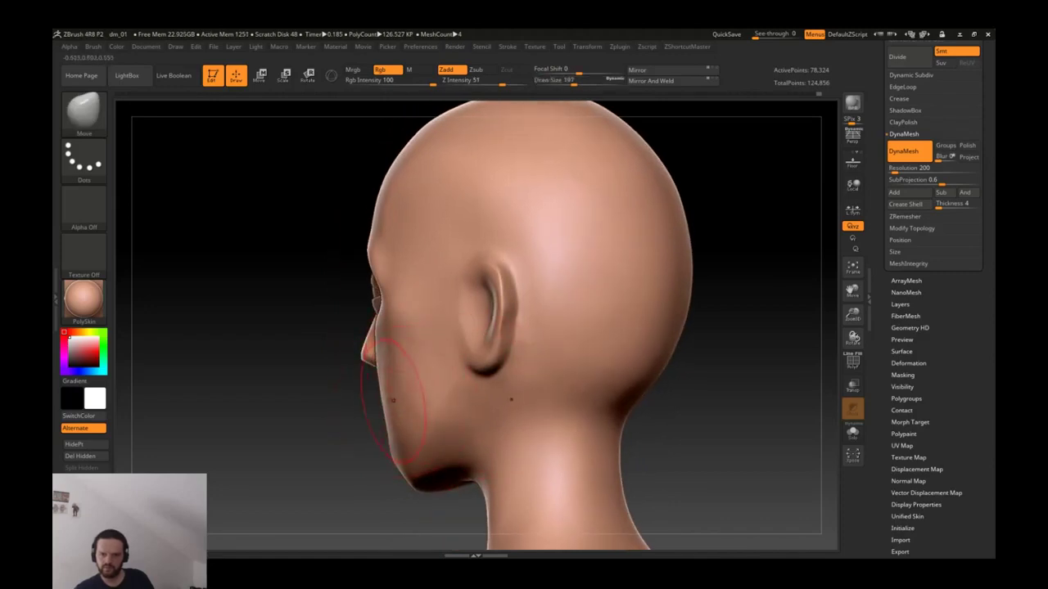
mouse_move(380, 370)
shift+right_down()
mouse_move(582, 396)
mouse_move(540, 356)
mouse_move(665, 317)
mouse_move(625, 279)
mouse_move(603, 308)
mouse_move(636, 275)
mouse_move(630, 291)
shift+right_up()
Step: Carve a crease where the top of the ear meets the head with the DamStandard brush at draw size 87
key(b)
key(d)
key(s)
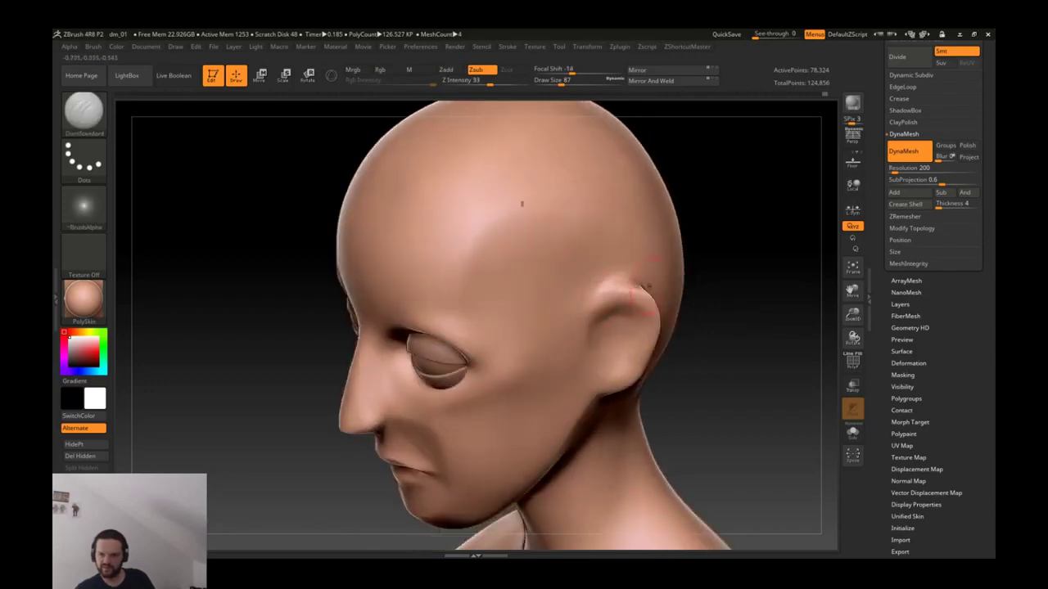
right_drag(608, 283, 529, 314)
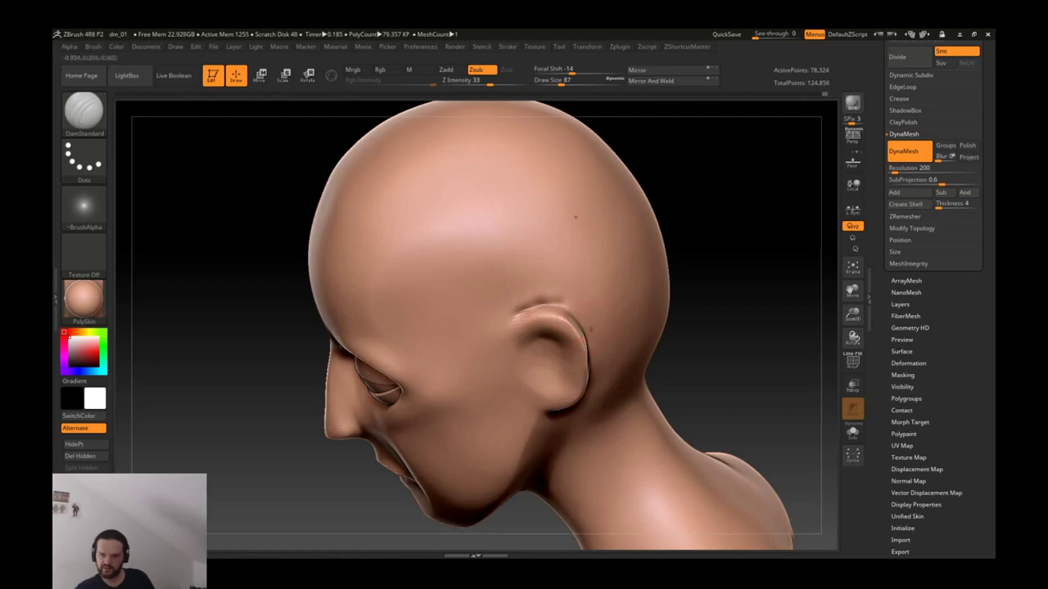
alt+right_drag(557, 303, 584, 266)
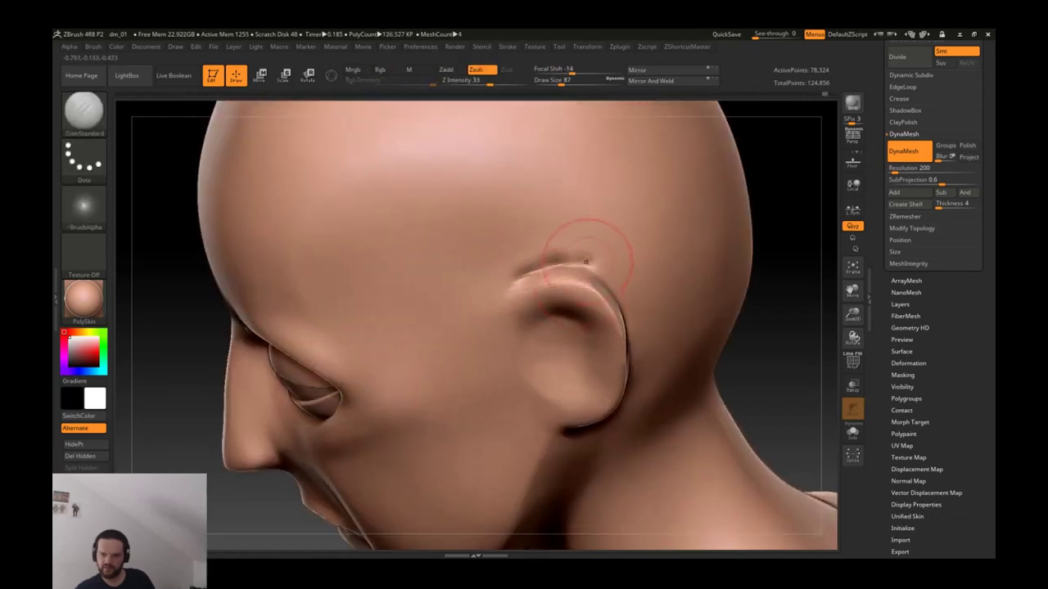
Step: Flatten the head surface above the ear with the TrimDynamic brush at draw size 87 and smooth it
key(b)
key(t)
key(d)
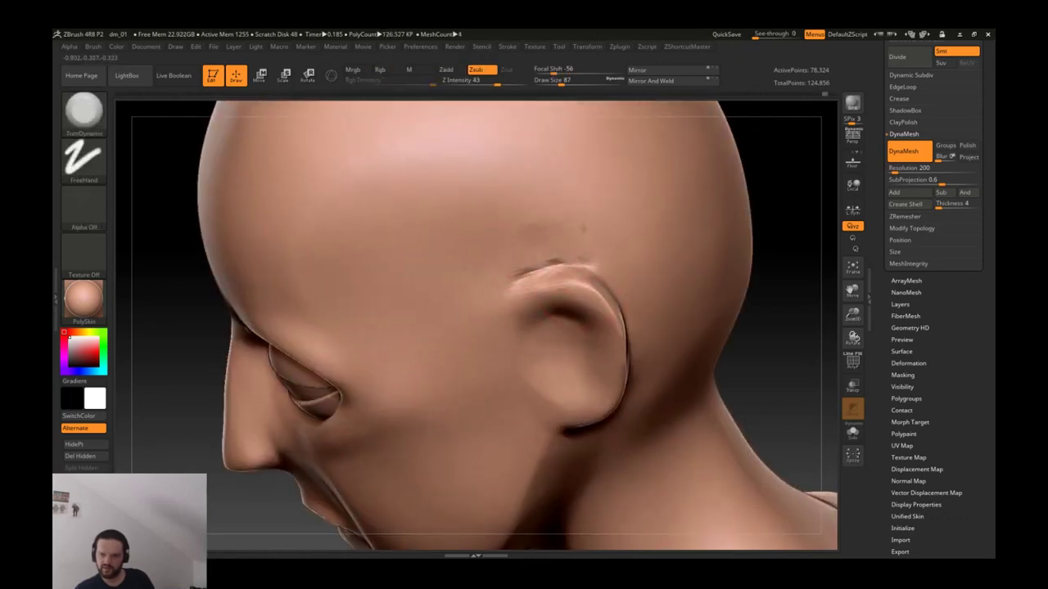
key(shift)
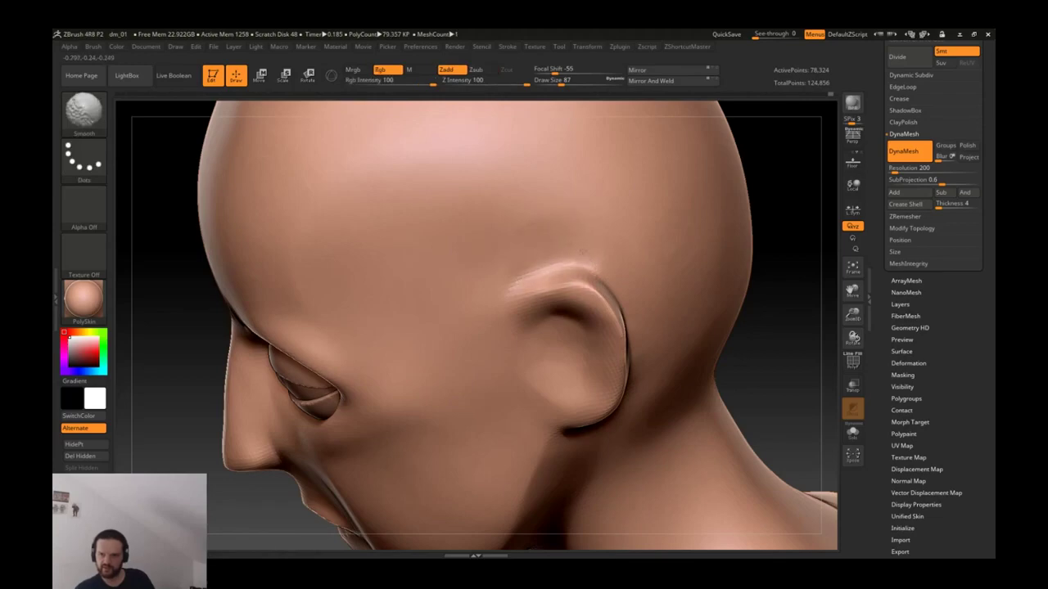
Step: Smooth the top of the ear and recarve its junction with the head using the DamStandard brush at draw size 87
right_drag(510, 276, 556, 349)
drag(618, 367, 563, 360)
key(shift)
shift+drag(630, 360, 586, 354)
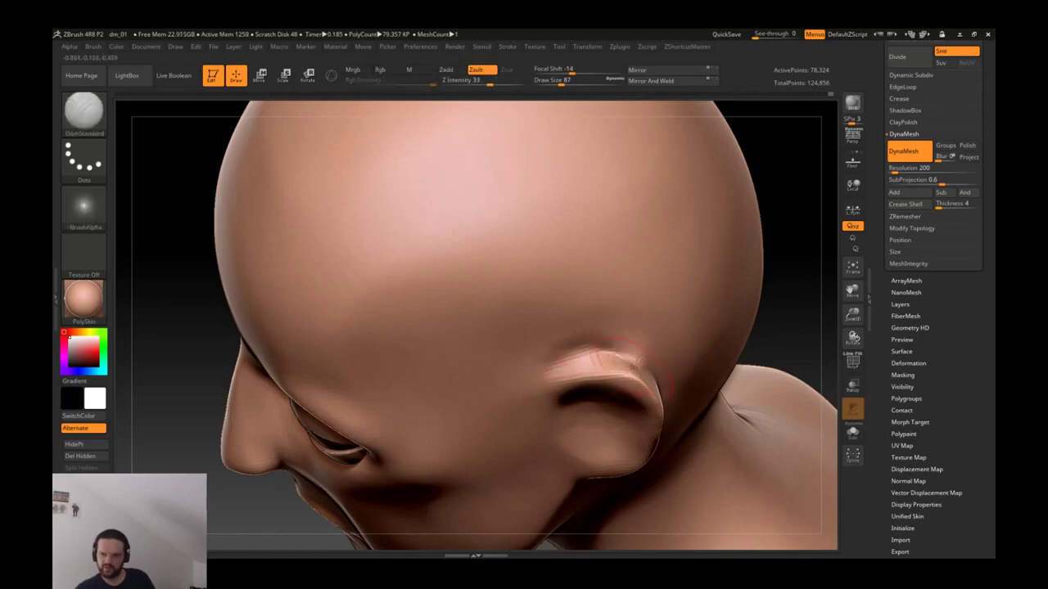
Step: Reshape the upper edge of the ear with the Move brush at draw size 87
key(f)
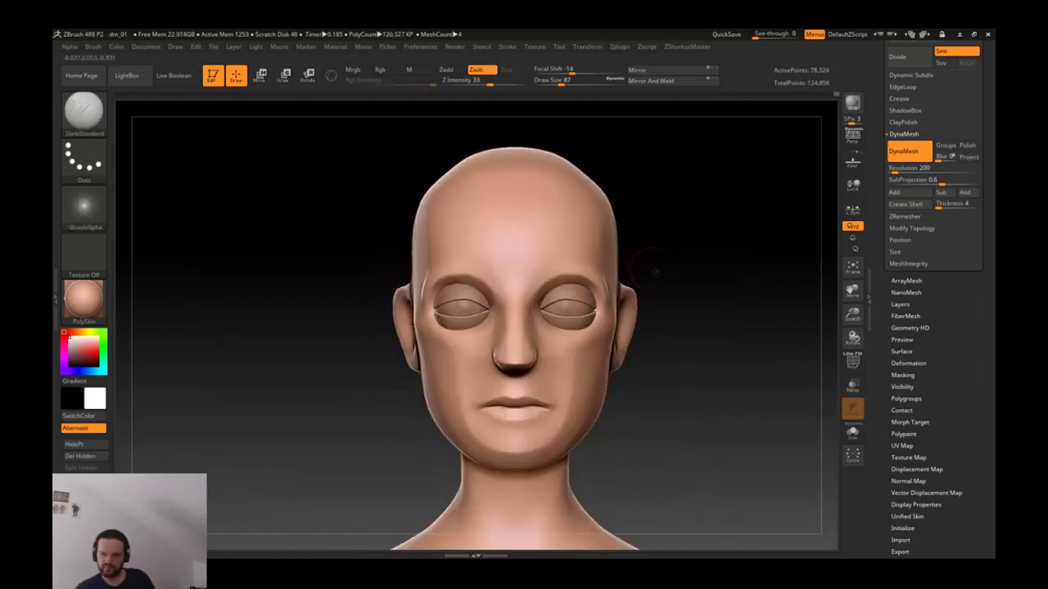
alt+drag(721, 230, 724, 269)
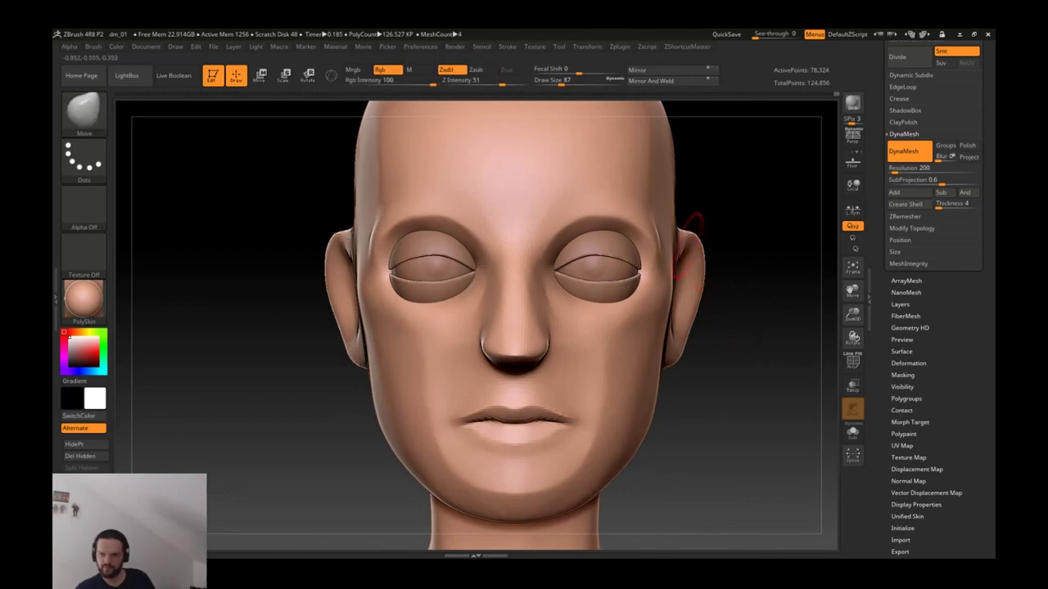
mouse_move(699, 225)
mouse_down()
mouse_move(609, 265)
mouse_move(636, 236)
mouse_up()
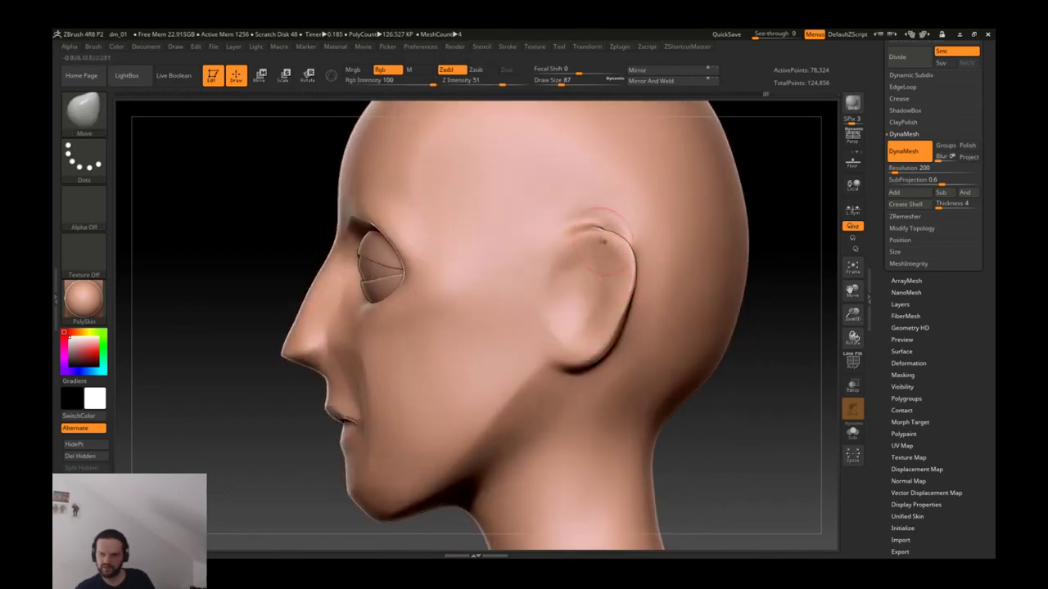
Step: Carve the crease between the top of the ear and the head with the DamStandard brush at draw size 87
key(b)
key(d)
key(s)
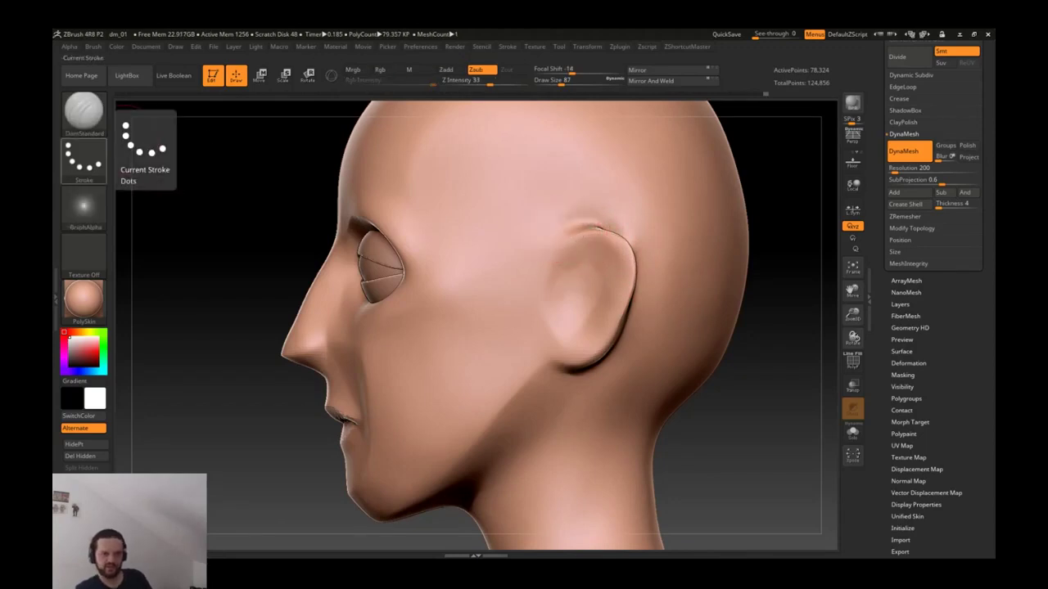
right_drag(622, 283, 620, 235)
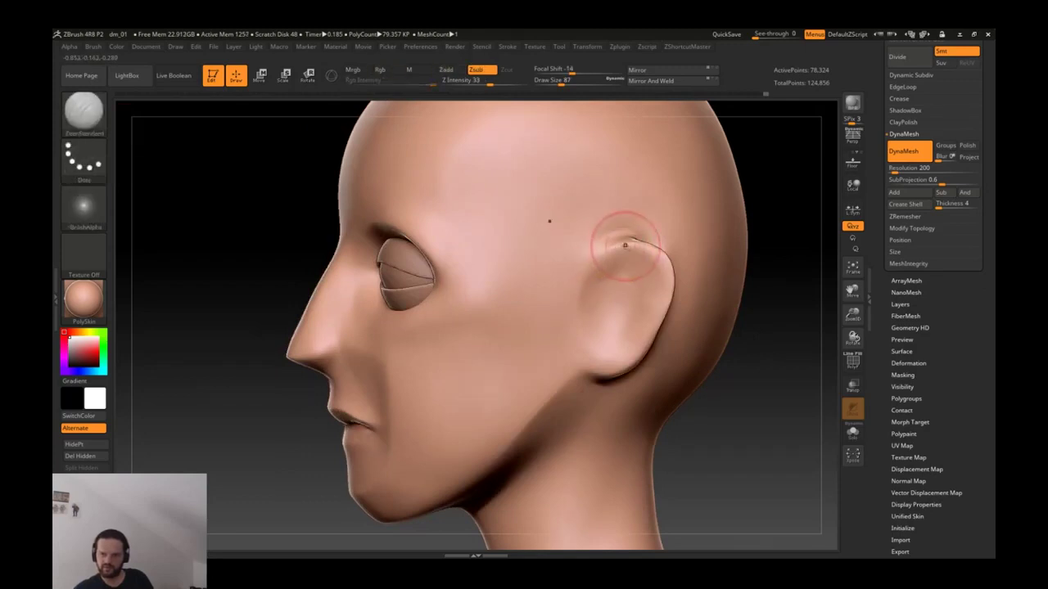
right_drag(616, 246, 607, 294)
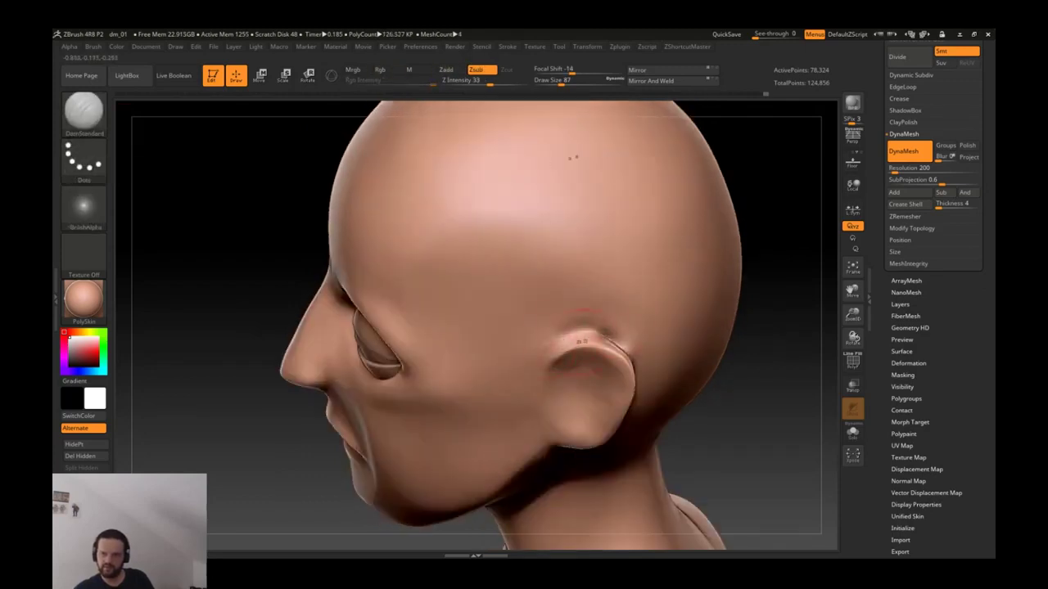
Step: Smooth the junction of the ear's top with the head using the Smooth brush at draw size 87
key(b)
key(c)
key(l)
right_drag(587, 338, 487, 346)
key(shift)
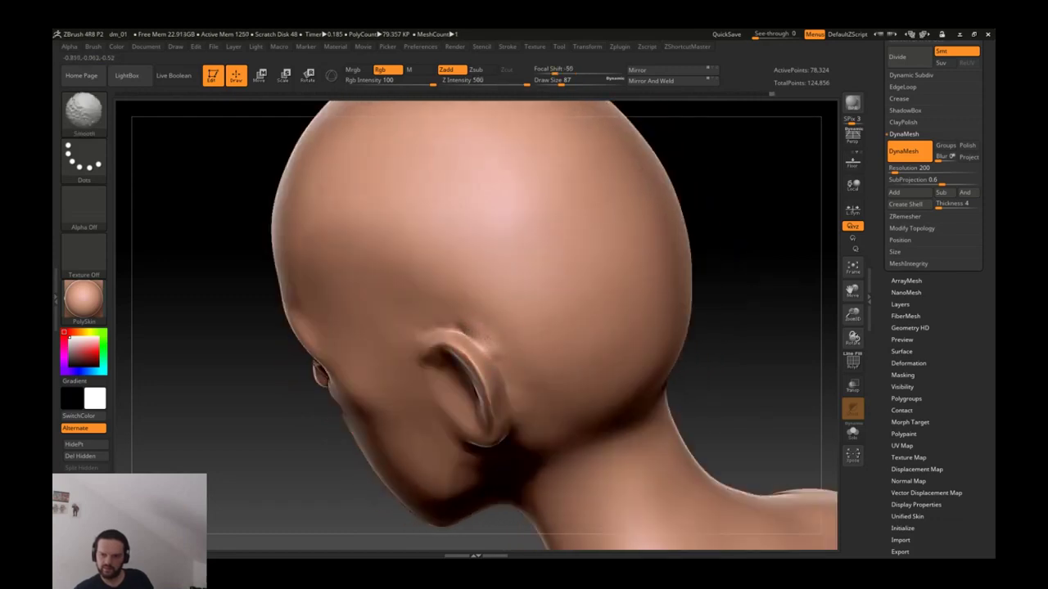
shift+right_drag(487, 346, 585, 245)
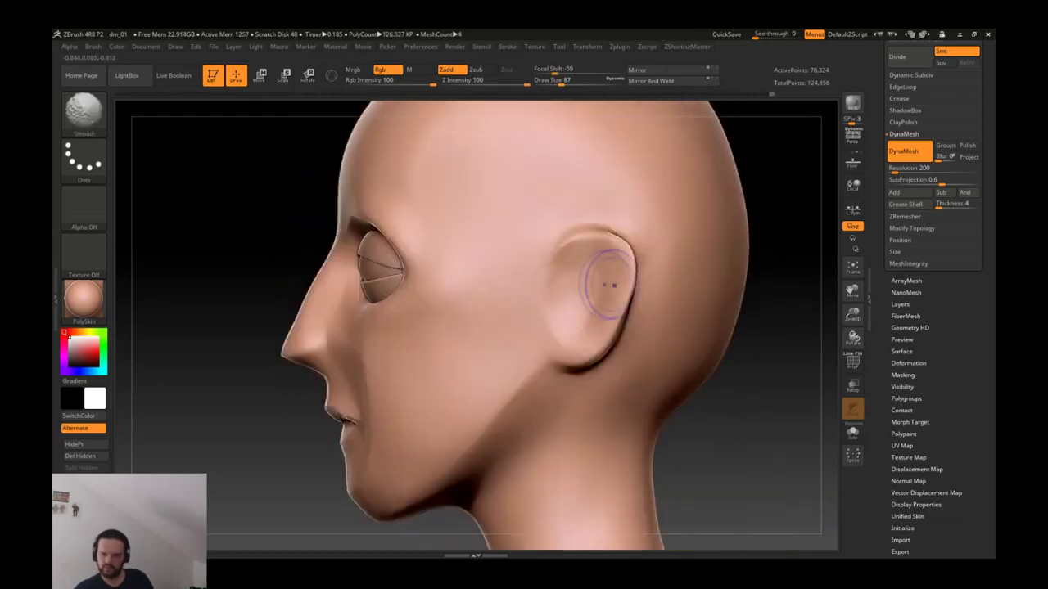
Step: Build up the ear's upper inner rim with the ClayTubes brush at draw size 87
key(b)
key(c)
key(t)
mouse_move(597, 252)
mouse_down()
mouse_move(565, 260)
mouse_move(573, 257)
mouse_up()
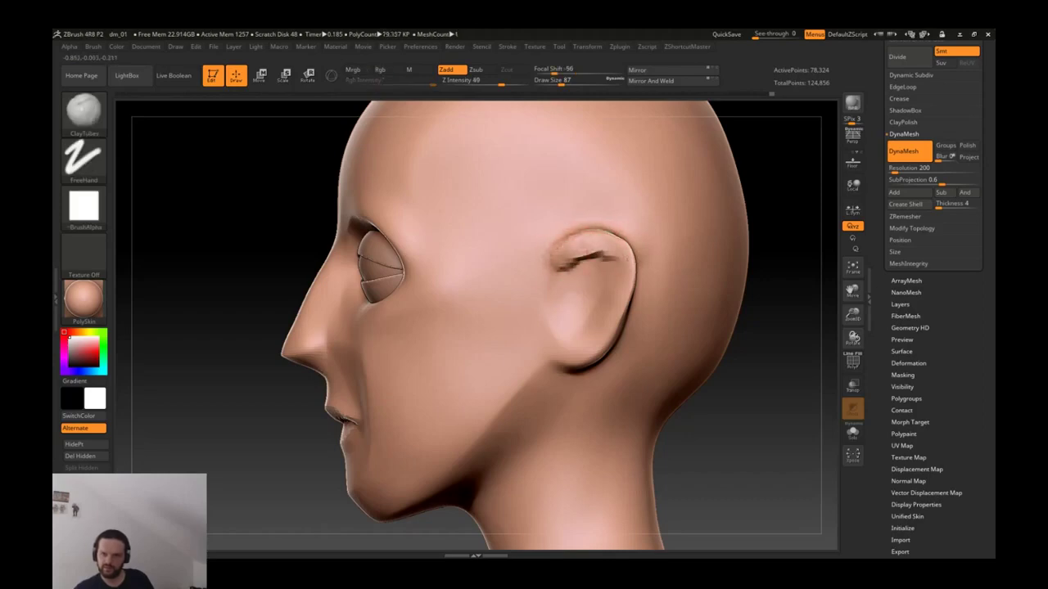
Step: Smooth the ear's upper rim and adjust its outline with the Move brush at draw size 104
key(b)
key(m)
key(v)
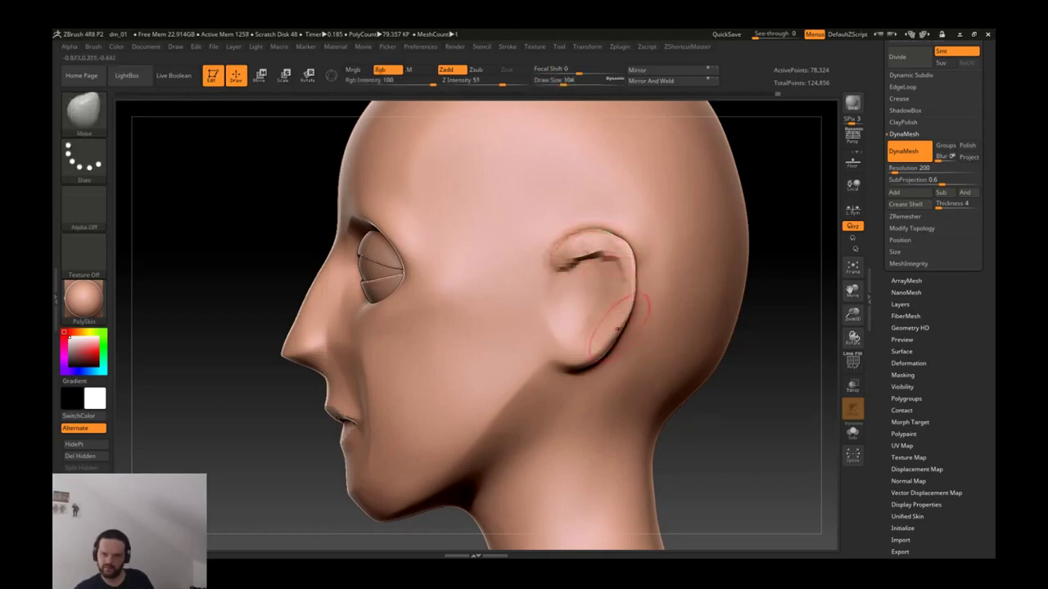
mouse_move(598, 254)
shift+mouse_down()
mouse_move(573, 258)
mouse_move(606, 246)
mouse_move(630, 279)
mouse_move(668, 290)
shift+mouse_up()
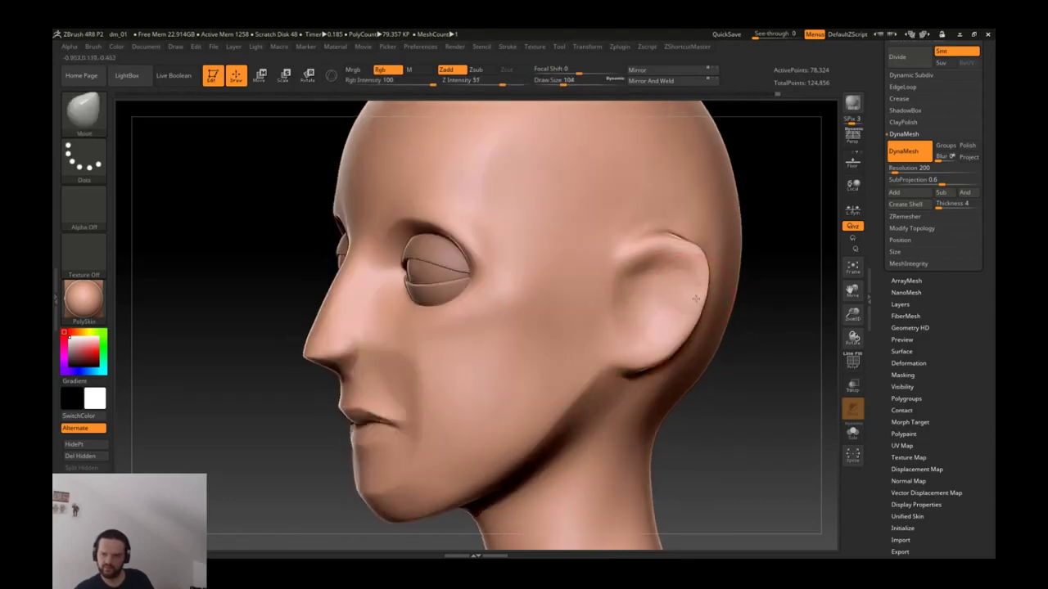
Step: Carve the inner contour of the ear bowl along the rim with the DamStandard brush at draw size 104
key(b)
key(d)
key(s)
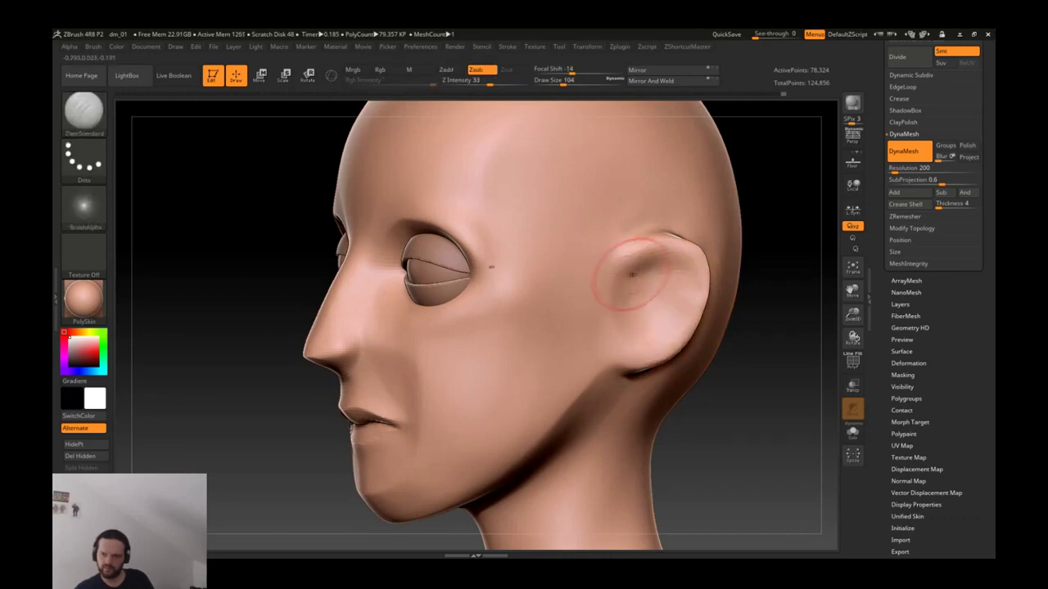
mouse_move(670, 264)
mouse_down()
mouse_move(684, 278)
mouse_move(679, 328)
mouse_move(658, 335)
mouse_up()
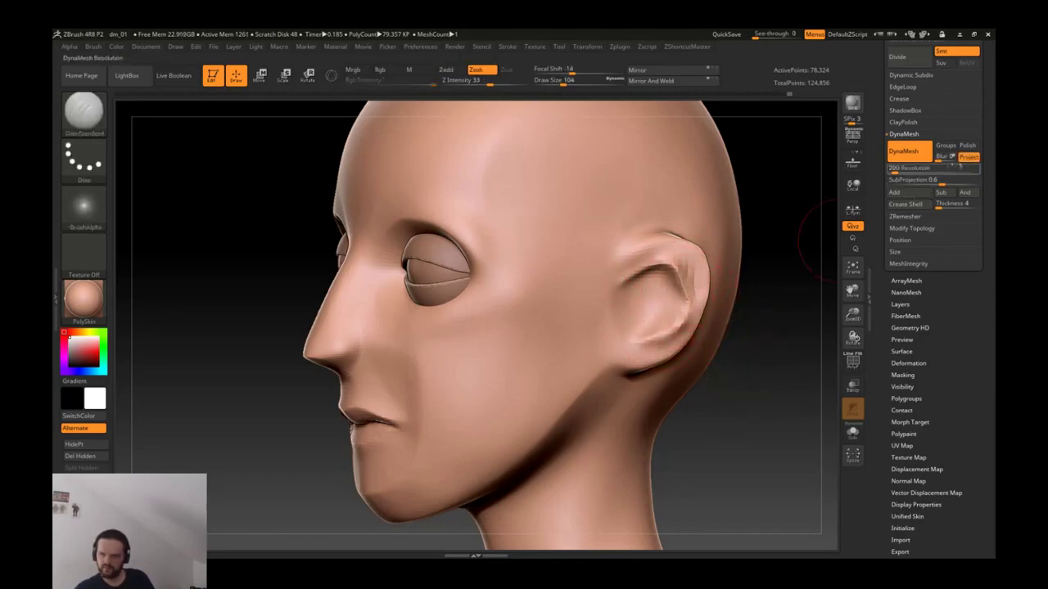
Step: Enable Polish for DynaMesh and remesh the head at resolution 200
click(971, 148)
ctrl+drag(786, 334, 784, 350)
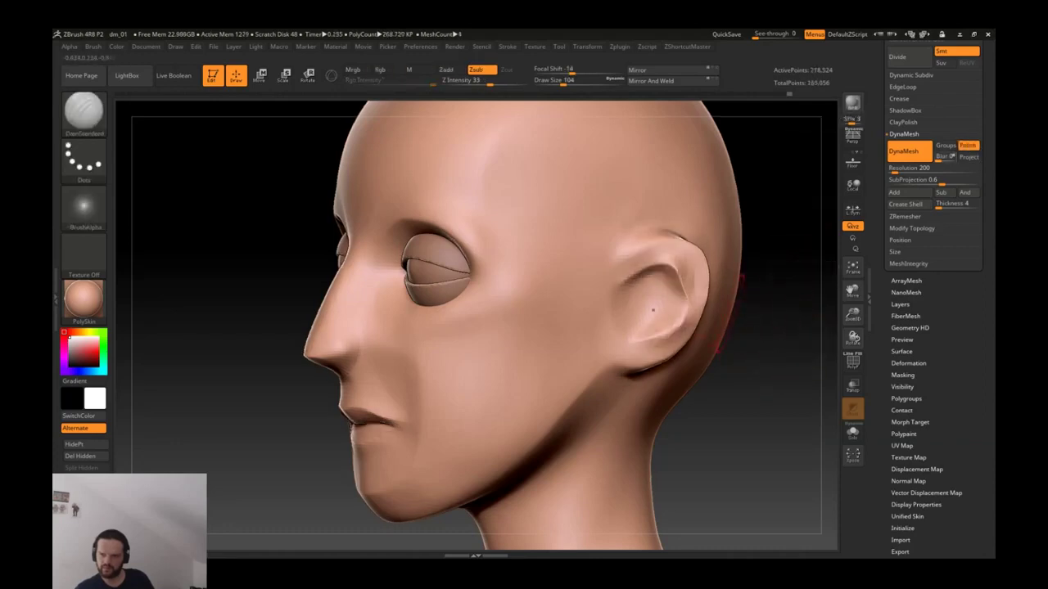
drag(778, 286, 741, 288)
Step: Adjust the ear's outline in side and front views with the Move brush, reducing the draw size to 80
key(b)
key(m)
key(v)
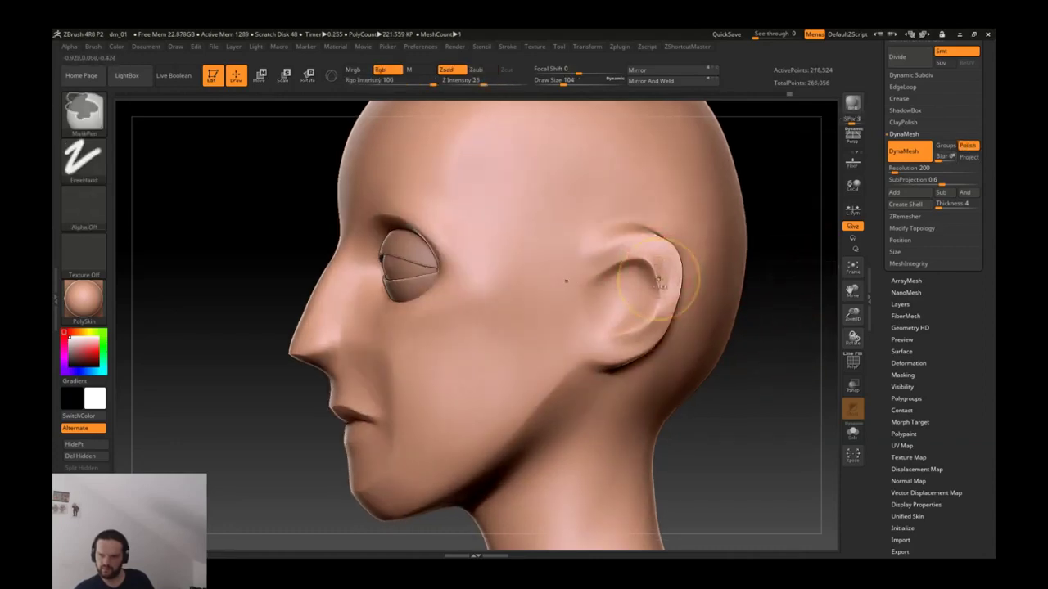
mouse_move(651, 278)
mouse_down()
mouse_move(657, 297)
mouse_move(665, 277)
mouse_move(725, 301)
mouse_up()
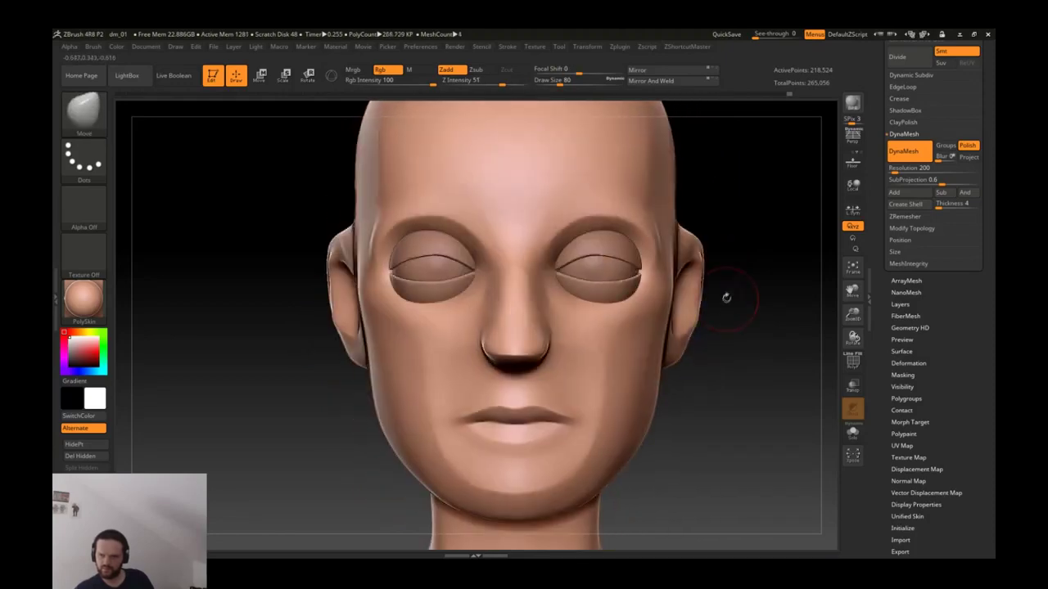
drag(677, 220, 501, 270)
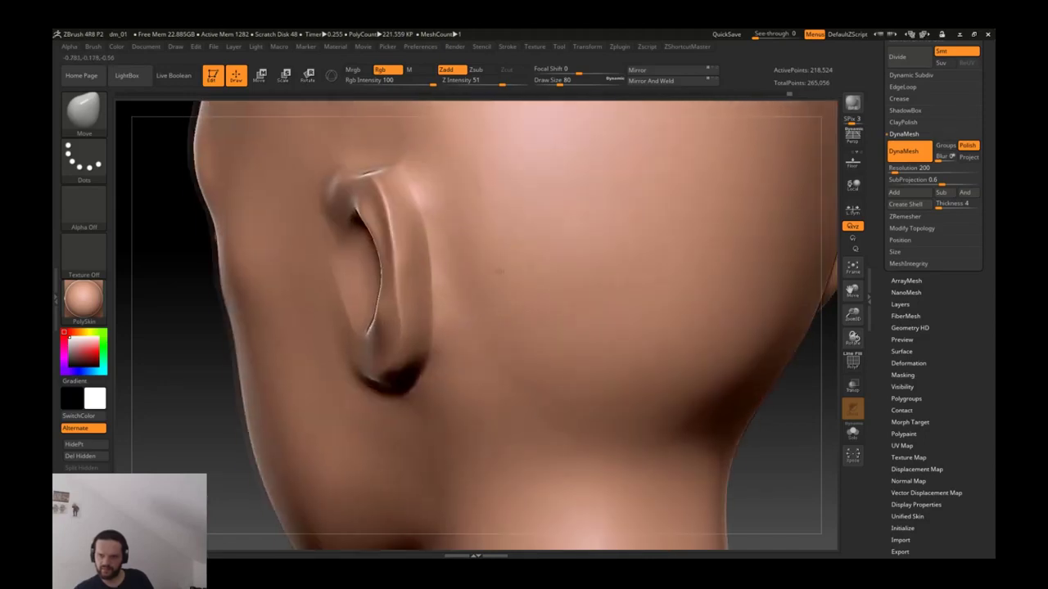
Step: Carve the crease behind the top of the ear with the DamStandard brush at draw size 80
mouse_move(409, 188)
mouse_down()
mouse_move(360, 232)
mouse_move(376, 237)
mouse_move(326, 240)
mouse_move(404, 314)
mouse_move(392, 329)
mouse_move(444, 382)
mouse_up()
key(space)
key(b)
key(d)
key(s)
mouse_move(408, 337)
mouse_down()
mouse_move(449, 396)
mouse_move(270, 393)
mouse_move(412, 324)
mouse_up()
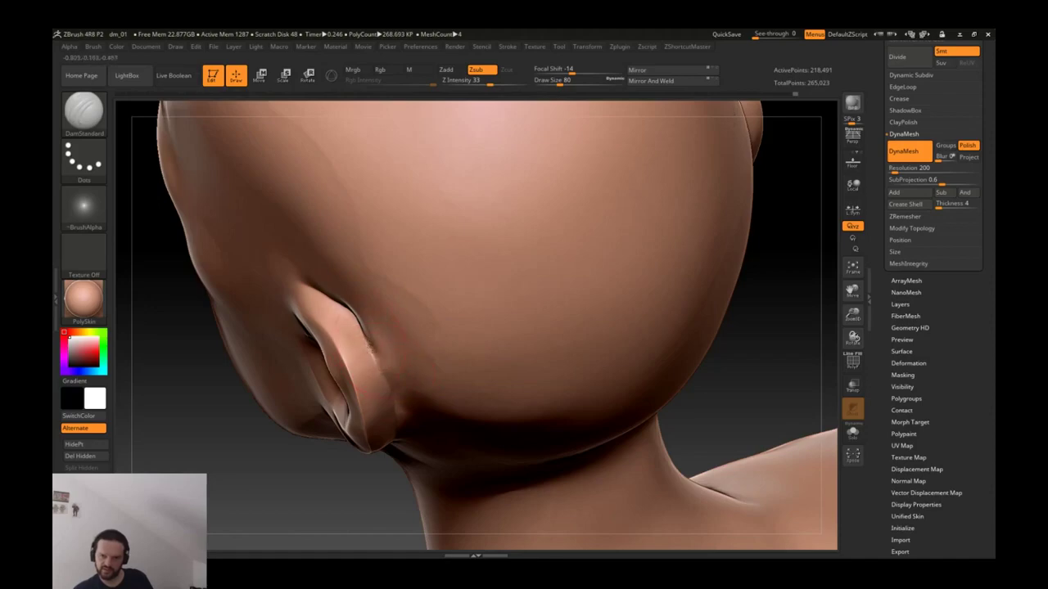
Step: Remesh the head and build up the back of the ear's top with the ClayTubes brush, reducing the draw size to 56
key(b)
key(c)
key(t)
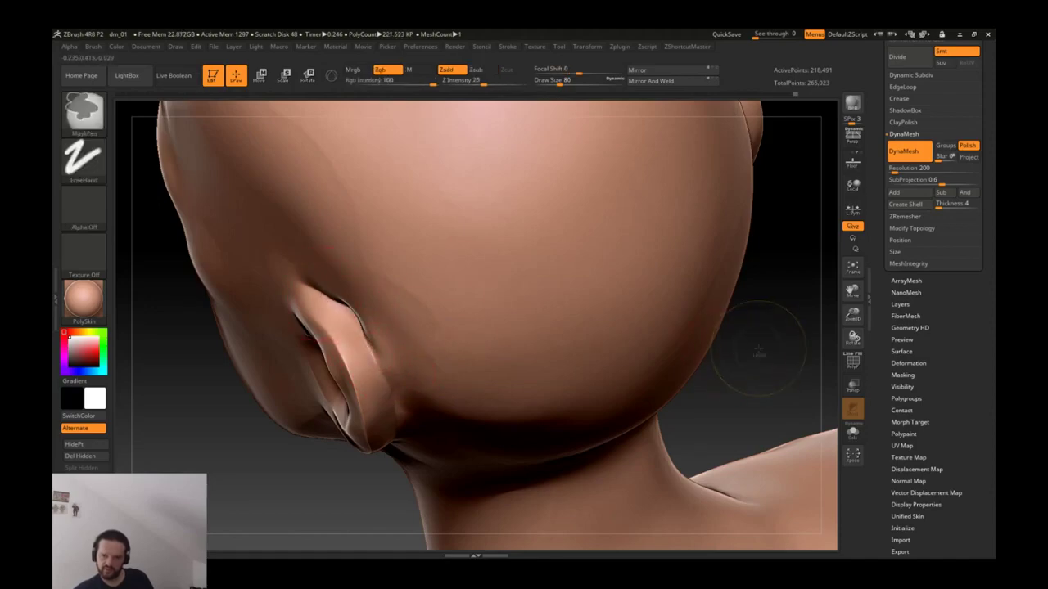
mouse_move(337, 323)
mouse_down()
mouse_move(329, 303)
mouse_move(345, 318)
mouse_up()
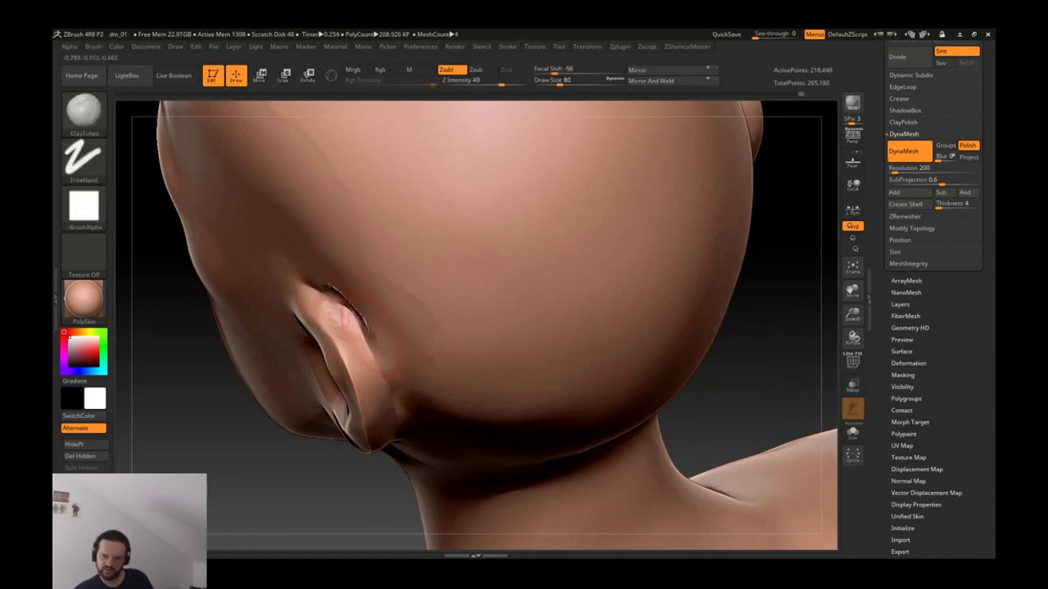
drag(786, 328, 368, 233)
key([)
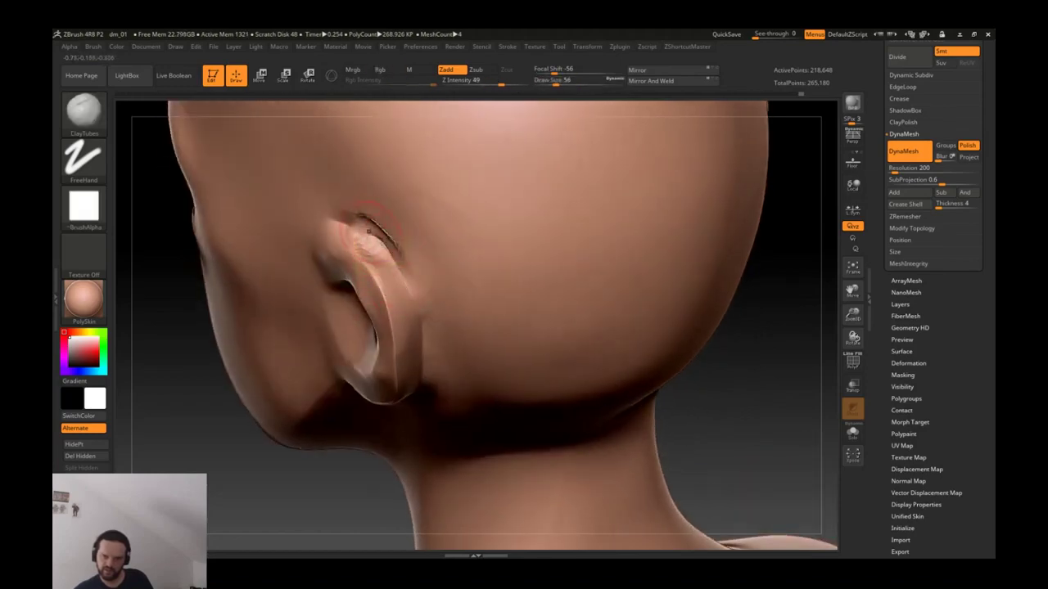
Step: Fill the back edge of the upper ear along the crease with the ClayTubes brush at draw size 33 and smooth it
key(b)
key(d)
key(s)
key(b)
key(c)
key(t)
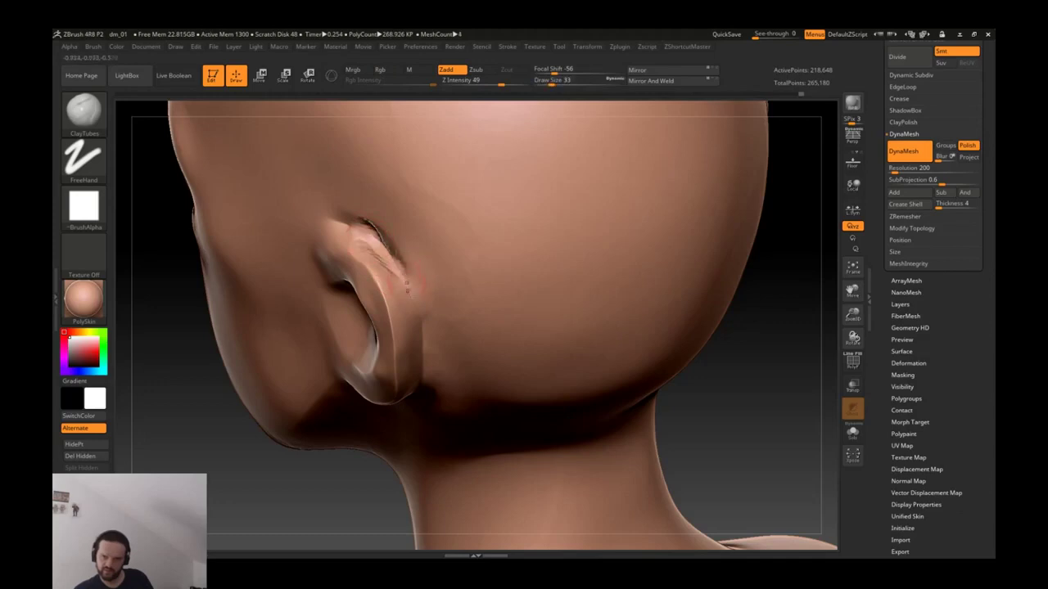
key(ctrl)
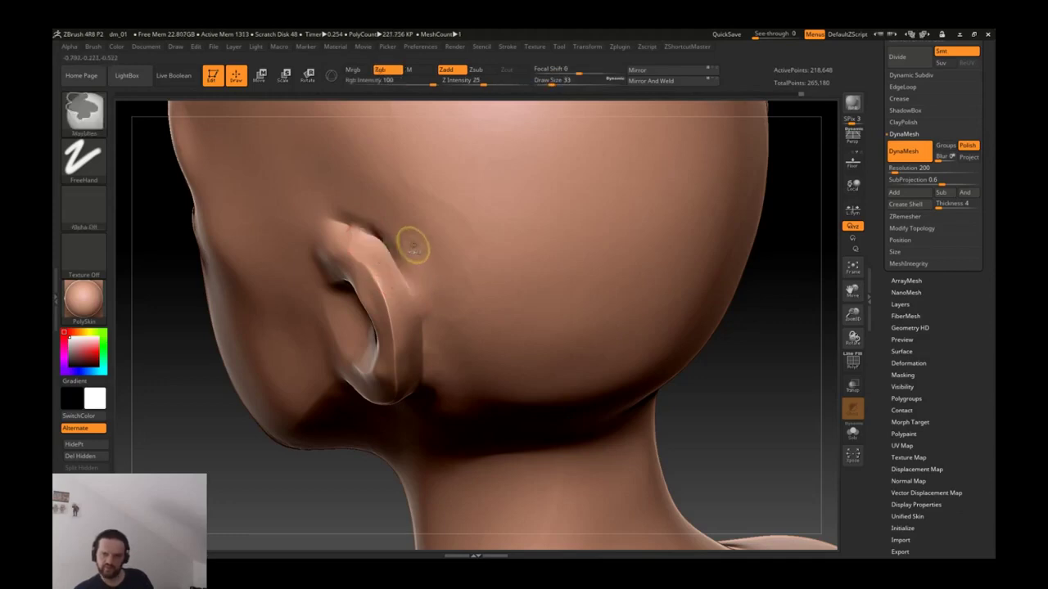
Step: Thicken the rear edge of the upper ear along the crease with the Inflat brush at draw size 33
key(b)
key(i)
key(n)
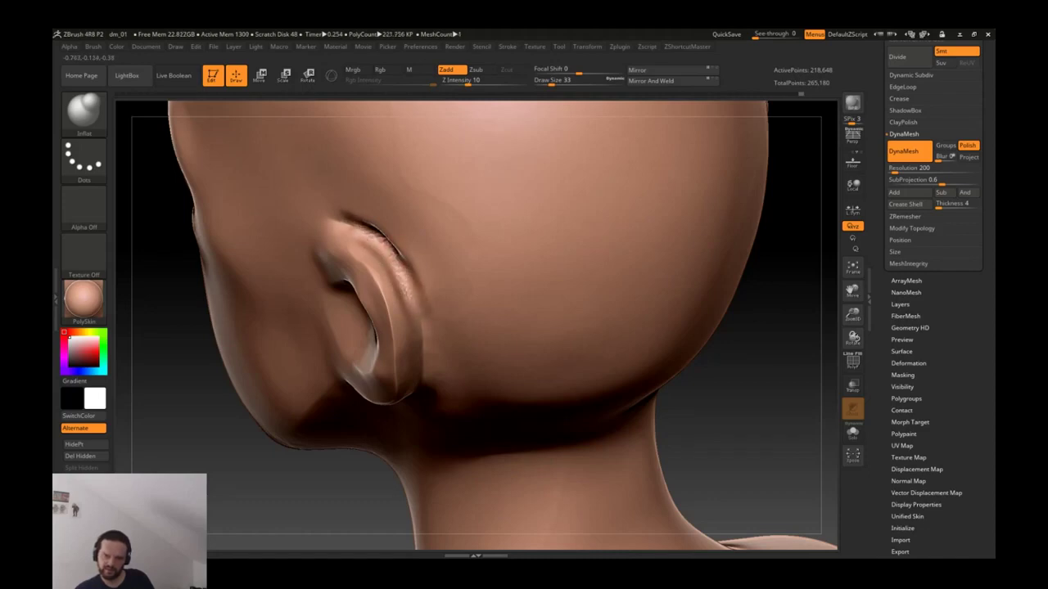
drag(424, 274, 573, 278)
Step: Flatten the surface behind the top of the ear with the TrimDynamic brush at draw size 54 and smooth the transition
key(b)
key(t)
key(d)
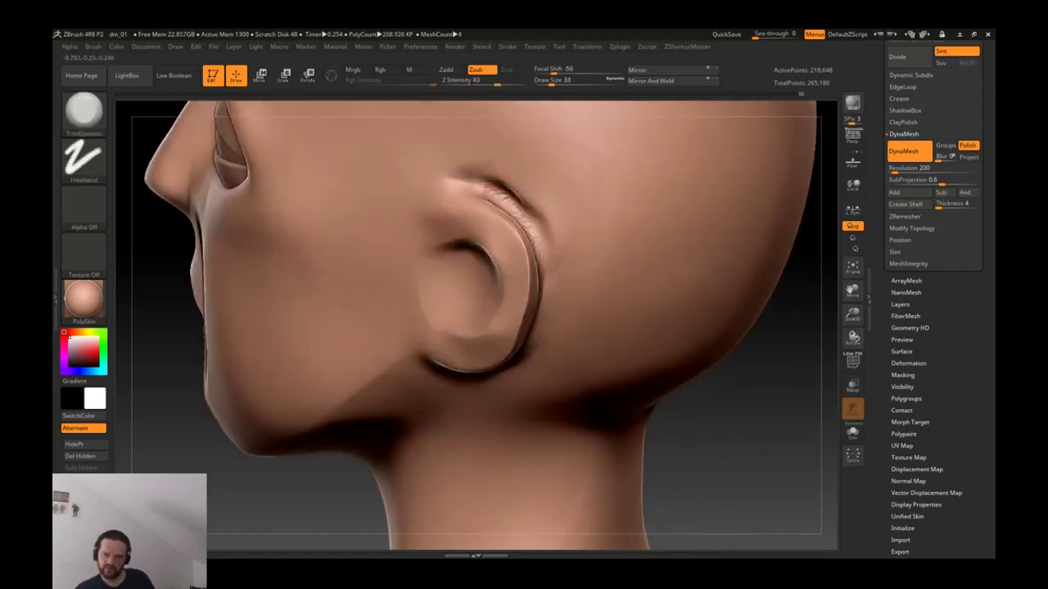
drag(496, 184, 543, 209)
key(b)
key(t)
key(a)
drag(508, 171, 489, 154)
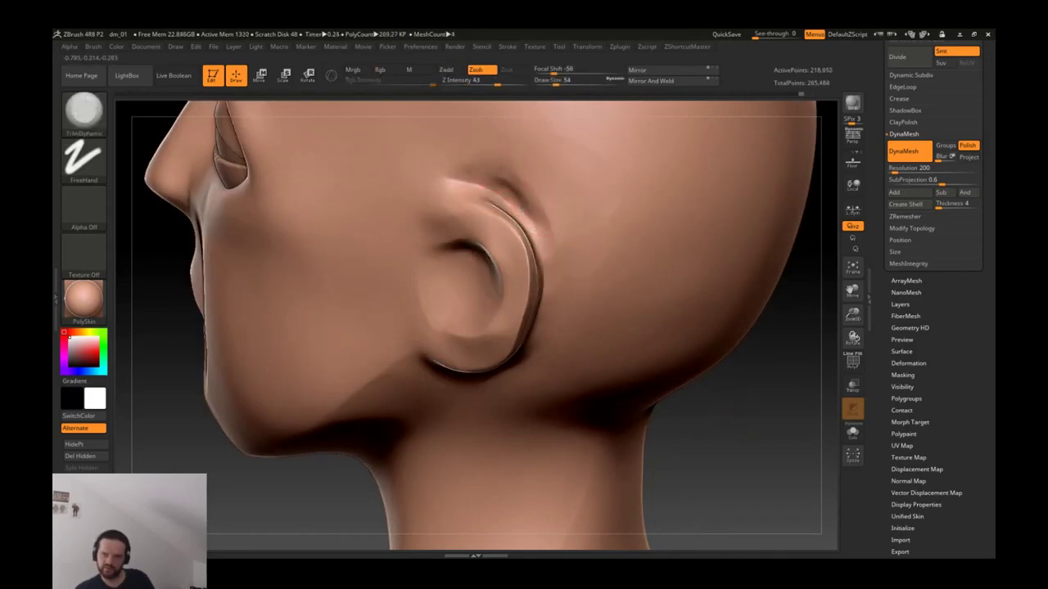
mouse_move(555, 222)
right_down()
mouse_move(523, 229)
mouse_move(573, 237)
right_up()
key(shift)
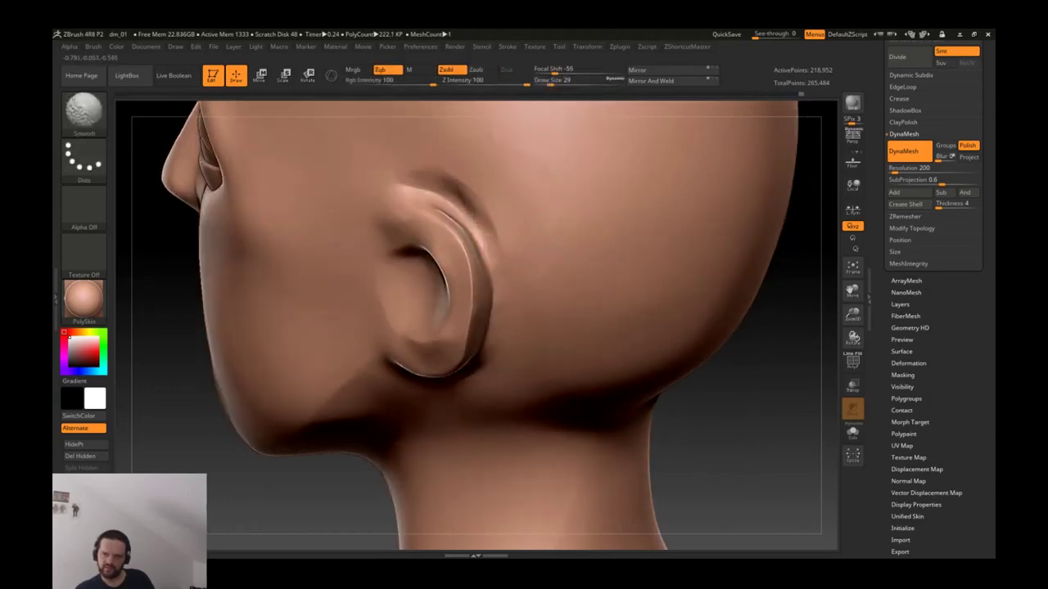
Step: Mask the whole ear with the MaskPen brush, starting at draw size 29
key(alt)
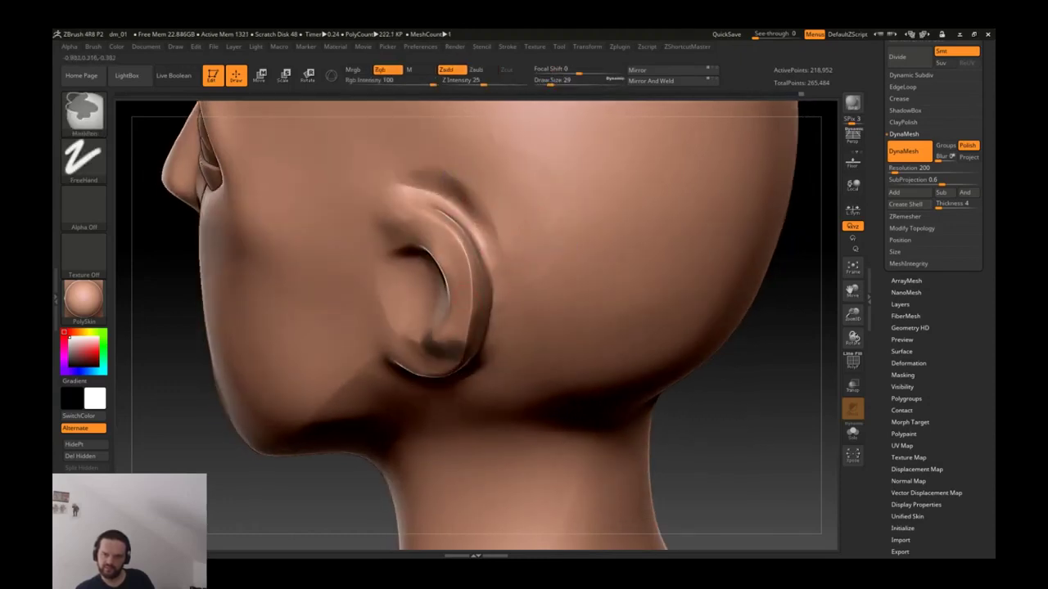
mouse_move(442, 360)
ctrl+mouse_down()
mouse_move(409, 327)
mouse_move(434, 279)
ctrl+mouse_up()
mouse_move(471, 323)
ctrl+mouse_down()
mouse_move(475, 253)
mouse_move(442, 214)
mouse_move(381, 246)
mouse_move(405, 318)
ctrl+mouse_up()
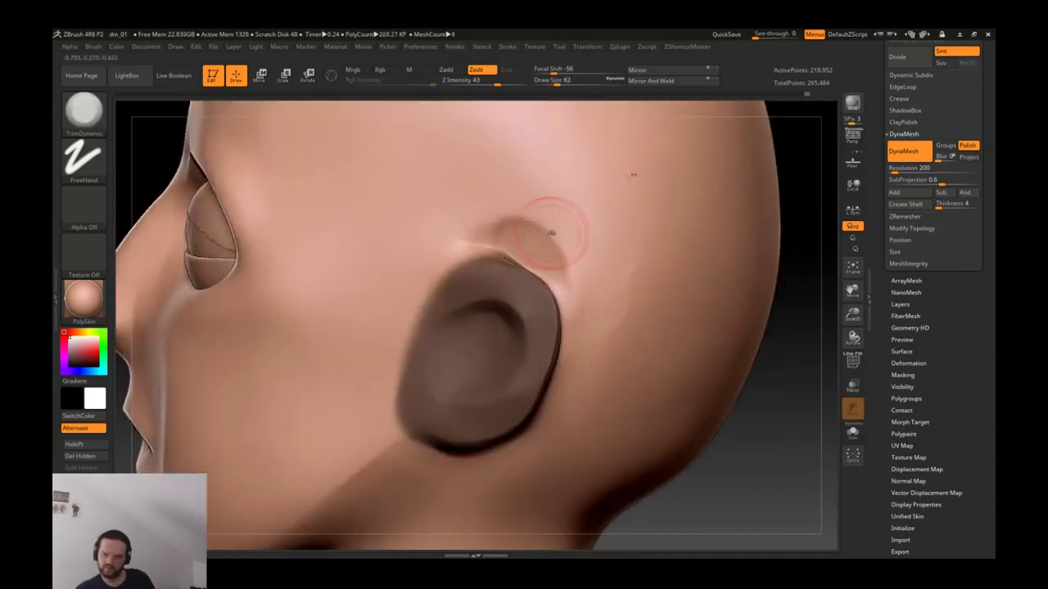
Step: Flatten and smooth the head surface directly above the masked ear with the TrimDynamic brush at draw size 62
shift+drag(552, 233, 487, 223)
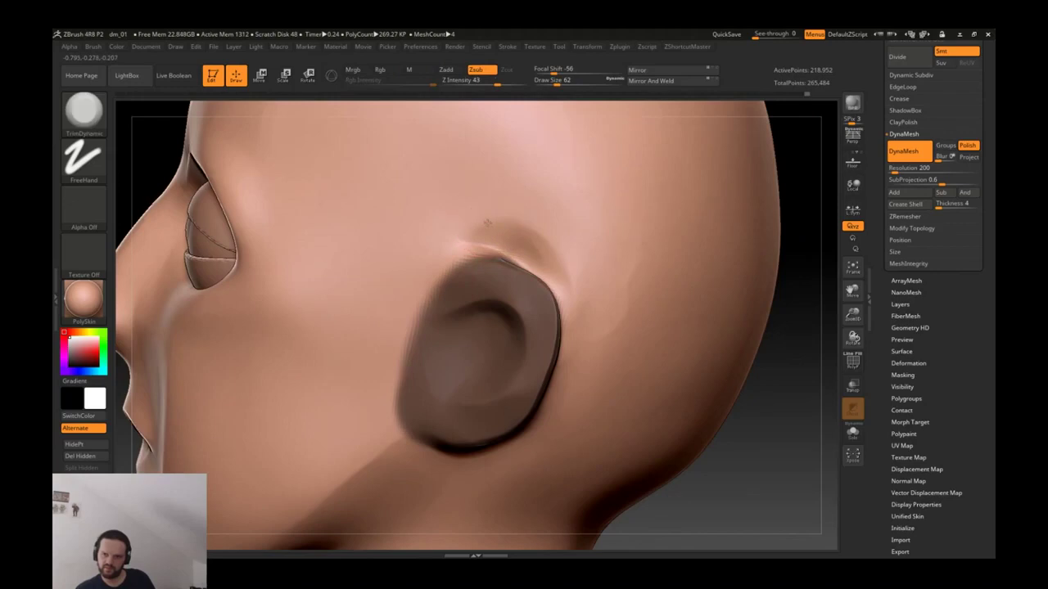
key(shift)
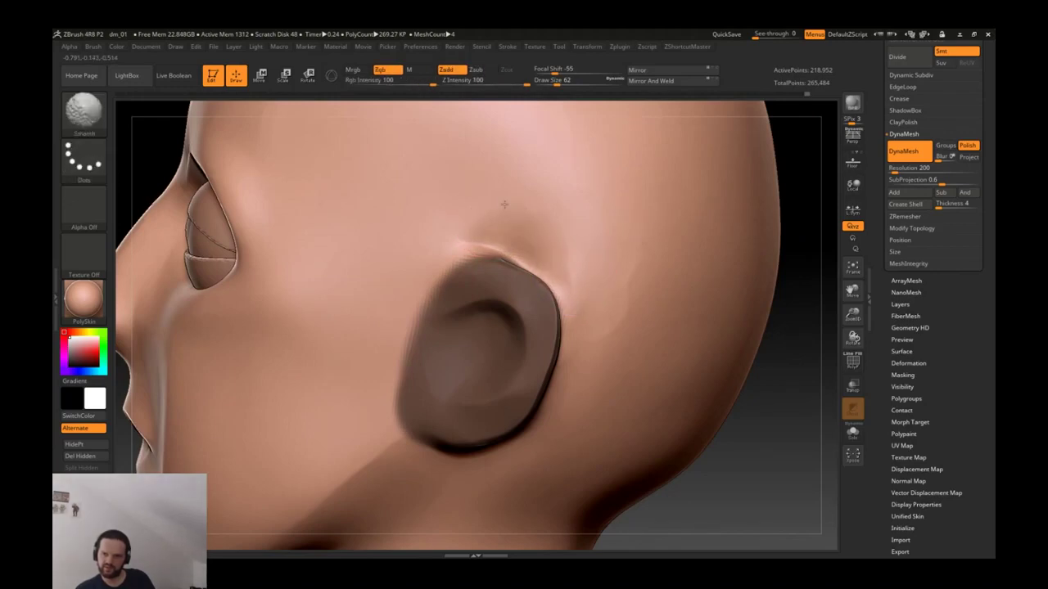
mouse_move(516, 246)
mouse_down()
mouse_move(533, 234)
mouse_move(526, 205)
mouse_up()
Step: Carve a crease along the masked ear's front upper edge with the DamStandard brush at draw size 62
mouse_move(491, 171)
mouse_down()
mouse_move(469, 249)
mouse_move(509, 332)
mouse_move(489, 315)
mouse_move(426, 352)
mouse_up()
key(shift)
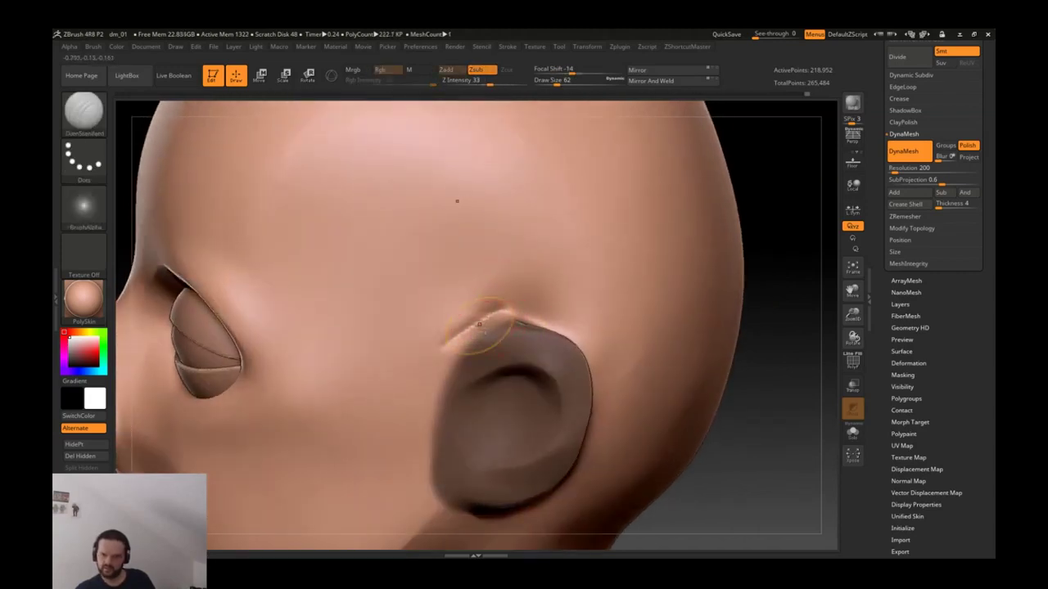
mouse_move(481, 324)
shift+mouse_down()
mouse_move(498, 304)
mouse_move(458, 343)
shift+mouse_up()
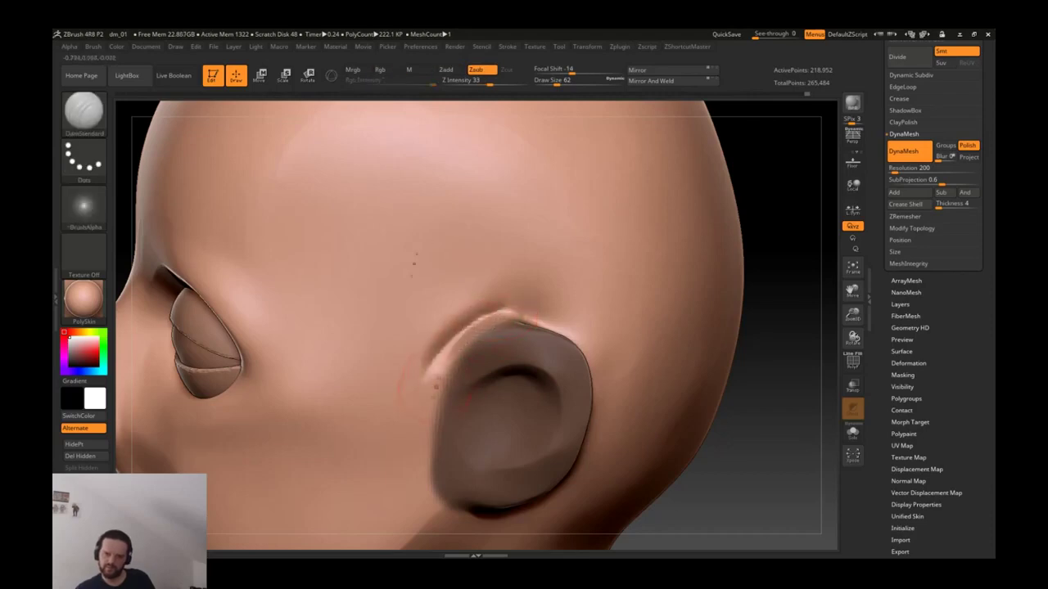
Step: Flatten and smooth the head above and in front of the ear with TrimDynamic at draw size 62, clearing the ear mask
key(shift)
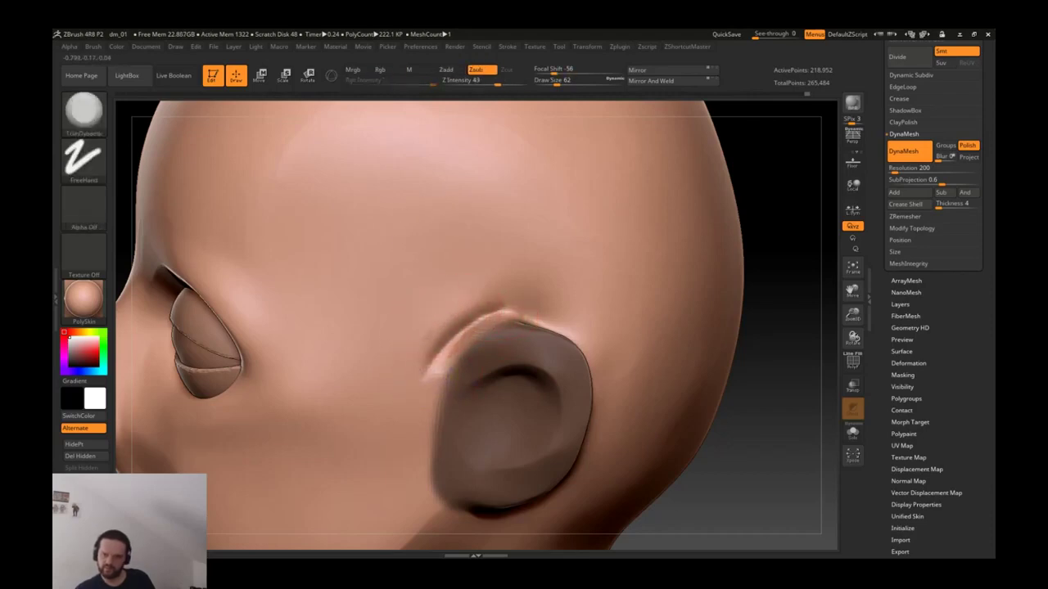
mouse_move(479, 296)
mouse_down()
mouse_move(449, 331)
mouse_move(487, 347)
mouse_up()
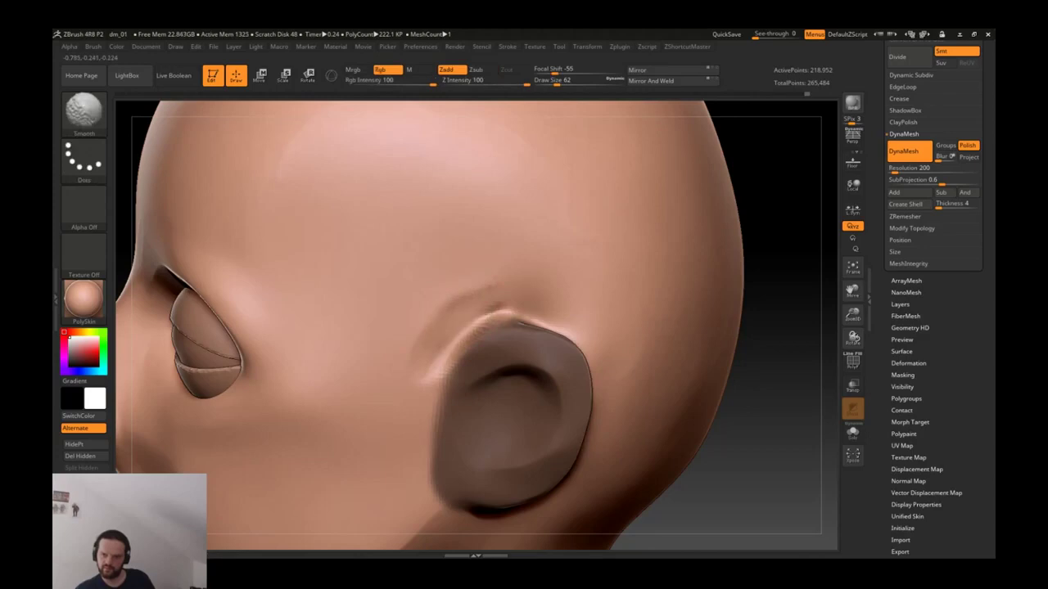
drag(769, 409, 690, 293)
ctrl+click(790, 382)
key(alt)
shift+drag(443, 235, 426, 249)
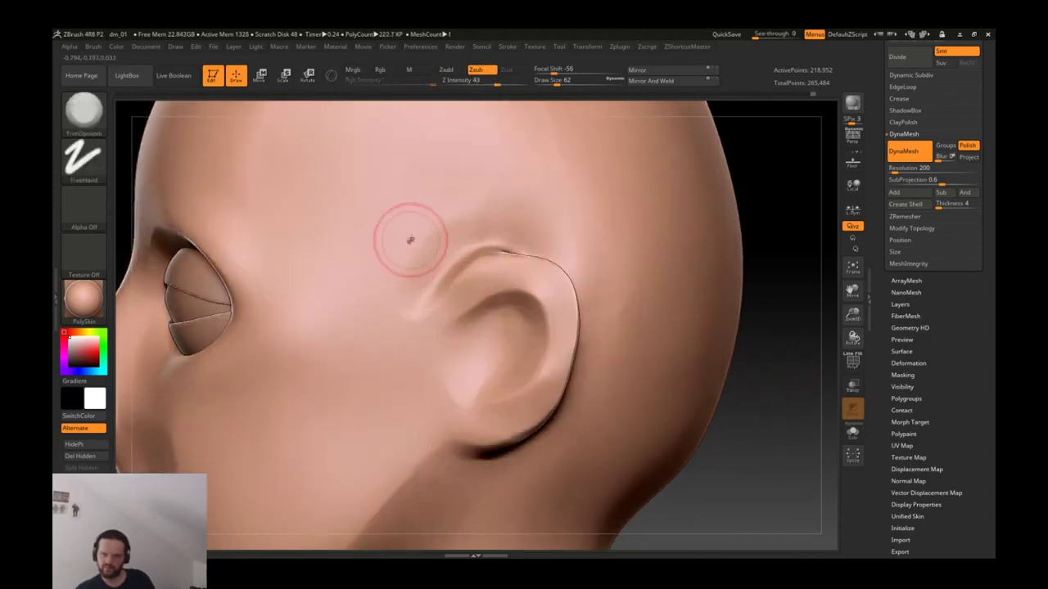
key(shift)
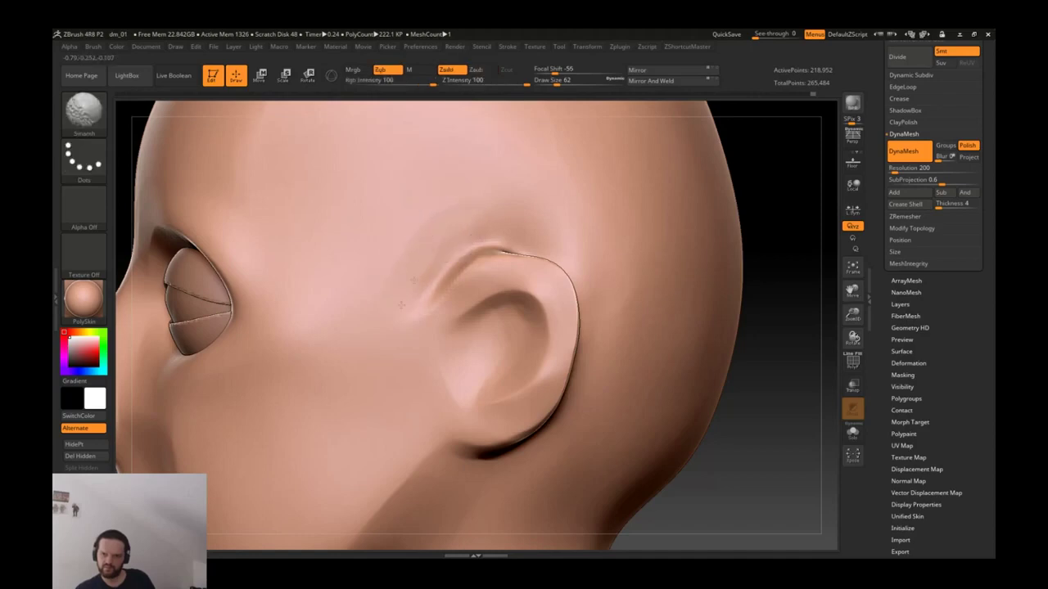
Step: Push the ear's upper edge slightly outward with the Move brush at draw size 62
key(b)
key(m)
key(v)
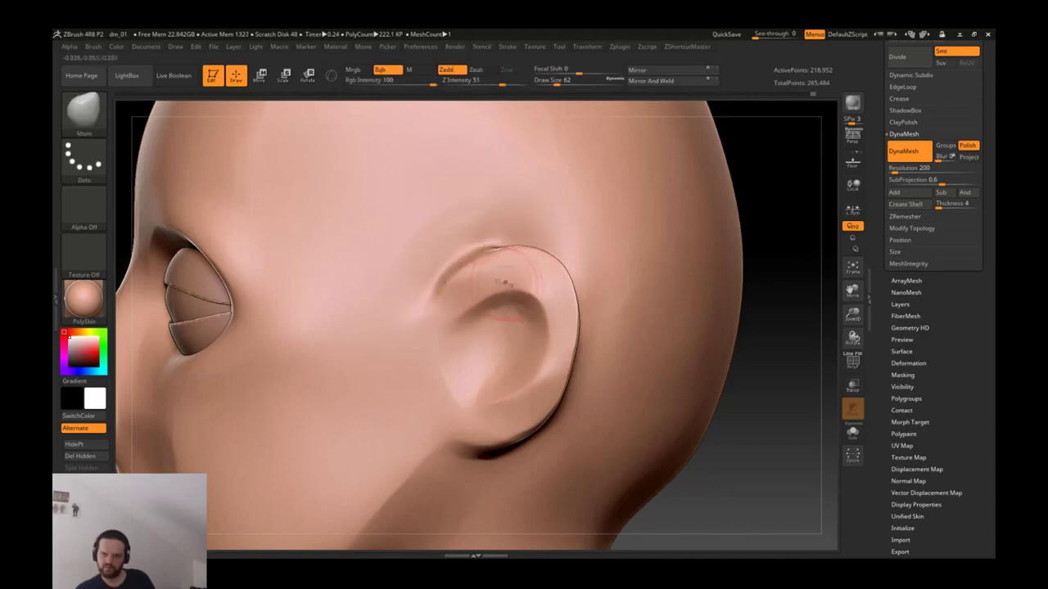
Step: Smooth the ear's upper area and polish its inner bowl and rim with the hPolish brush at draw size 83
key(shift)
mouse_move(565, 282)
right_down()
mouse_move(643, 258)
mouse_move(662, 353)
mouse_move(602, 352)
mouse_move(582, 323)
mouse_move(605, 302)
right_up()
key(shift)
key(s)
click(565, 334)
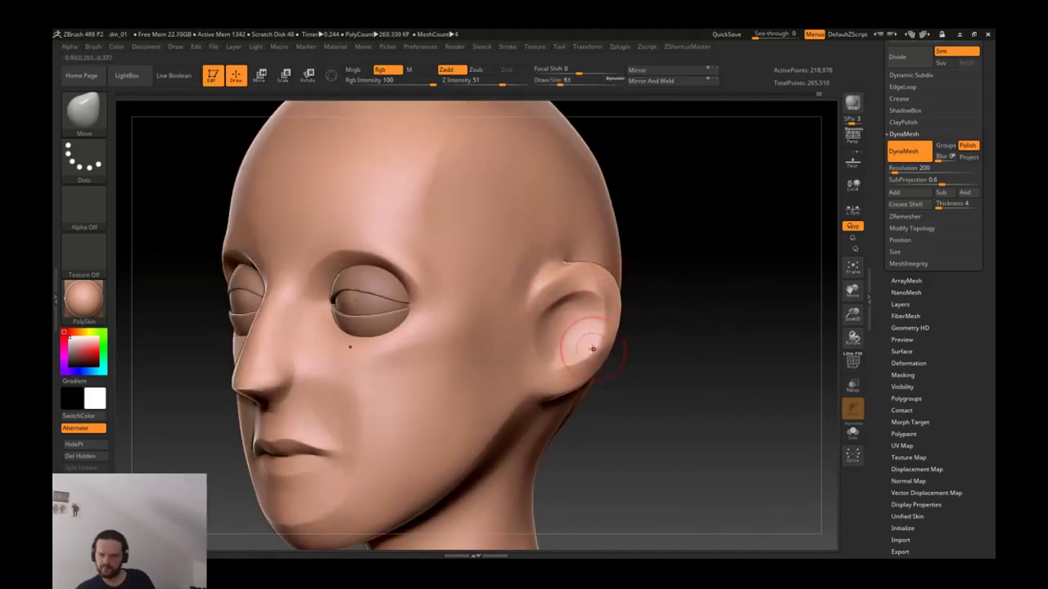
key(b)
key(h)
key(p)
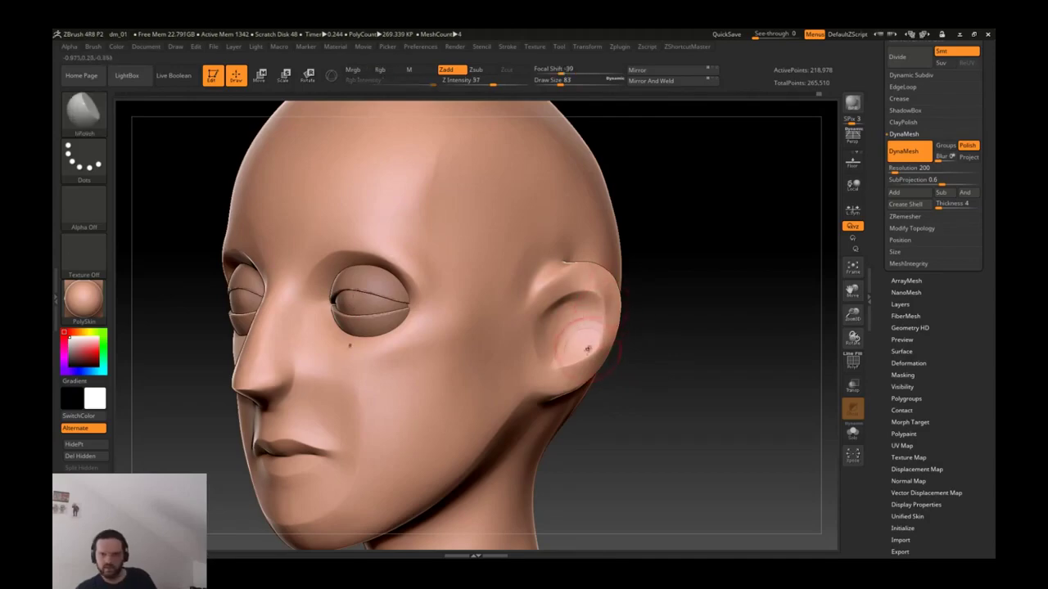
alt+right_drag(603, 339, 637, 371)
right_drag(667, 339, 598, 319)
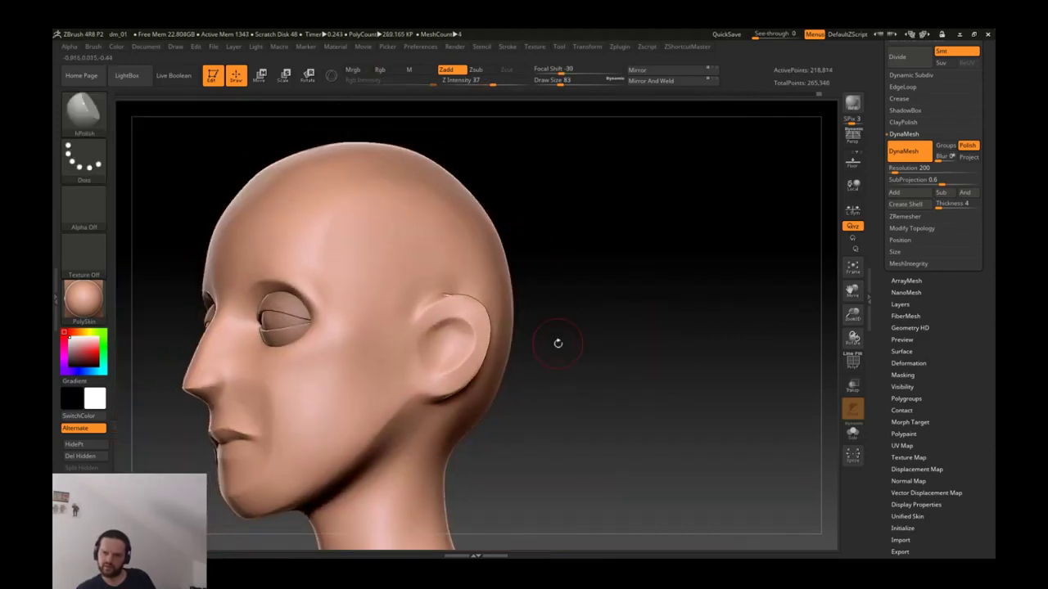
drag(556, 341, 590, 352)
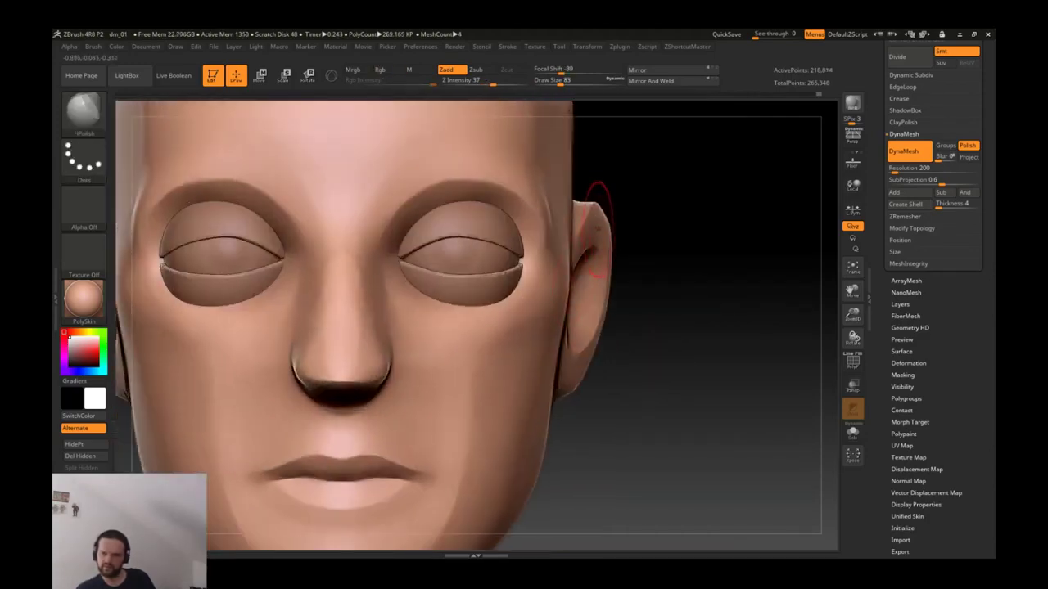
Step: Adjust the ear's outer contour as seen from the front with the Move brush at draw size 132
key(bracketright)
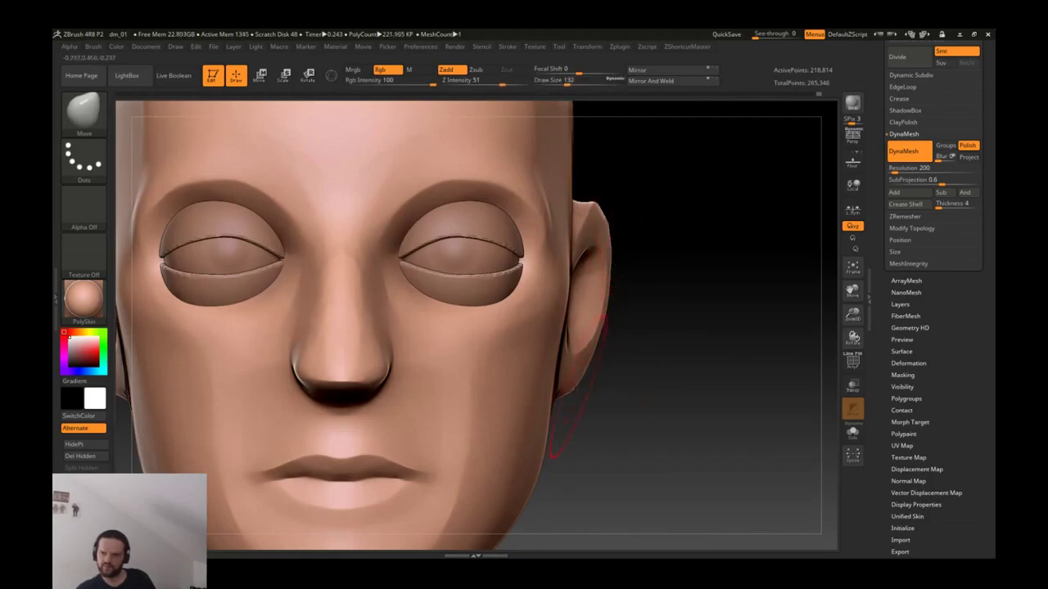
alt+right_drag(577, 388, 450, 361)
right_drag(548, 348, 528, 335)
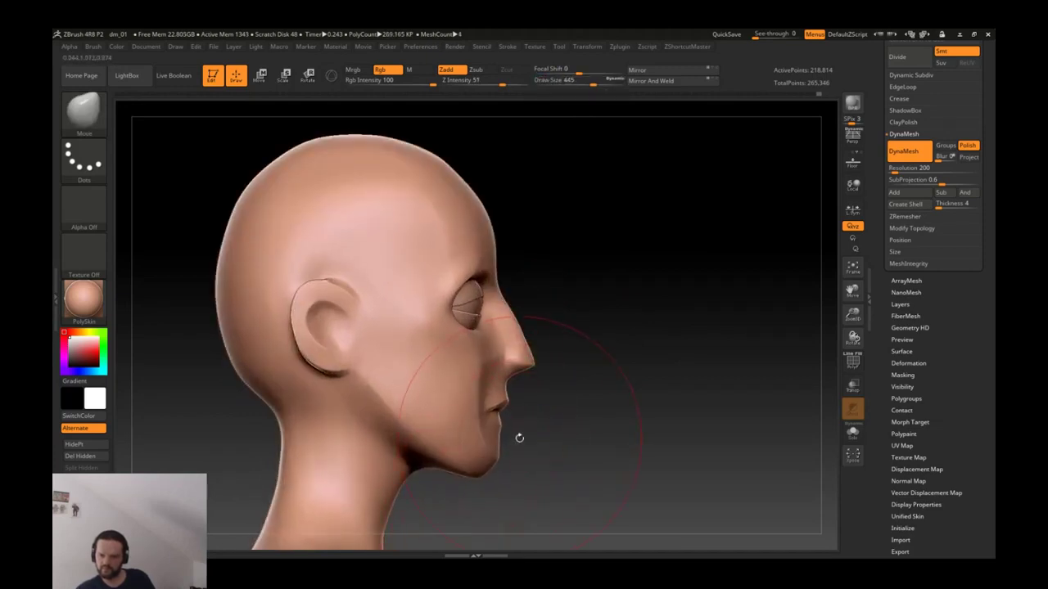
Step: Reshape the jaw and chin profile with the Move brush at draw size 293, comparing with the previous state
ctrl+drag(491, 442, 562, 413)
key(bracketleft)
key(bracketleft)
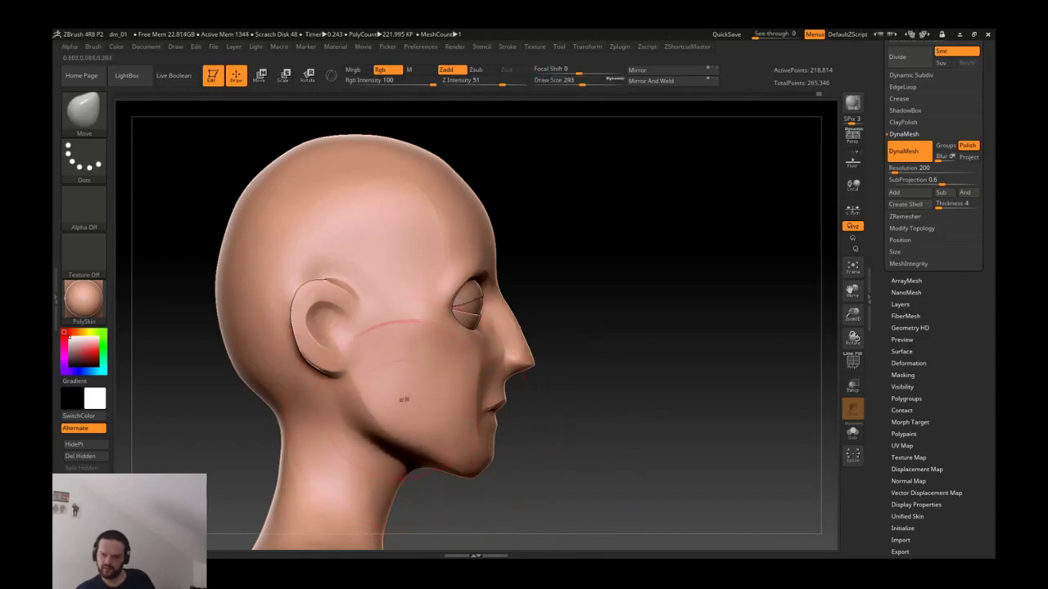
key(ctrl+z)
key(ctrl+shift+z)
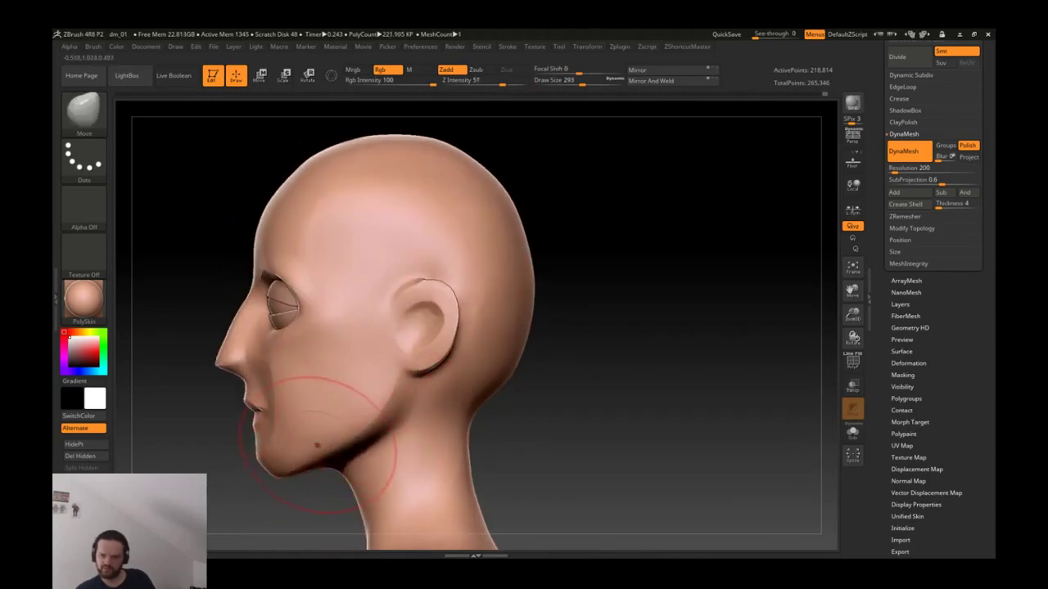
Step: Adjust the lower face with the Move brush at draw size 223 and update the DynaMesh
scroll(286, 392, up, 3)
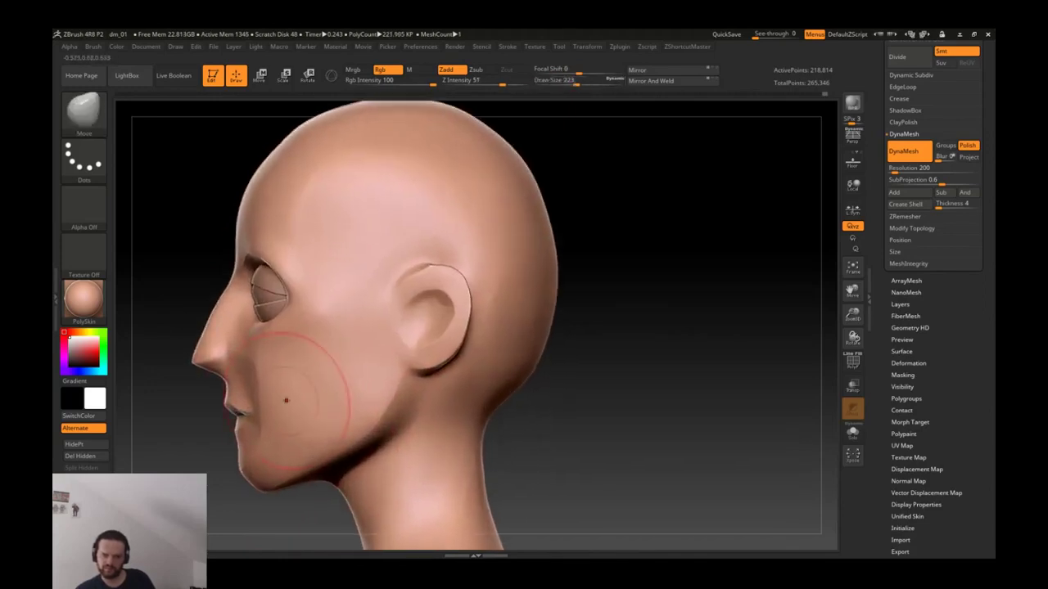
key(ctrl+z)
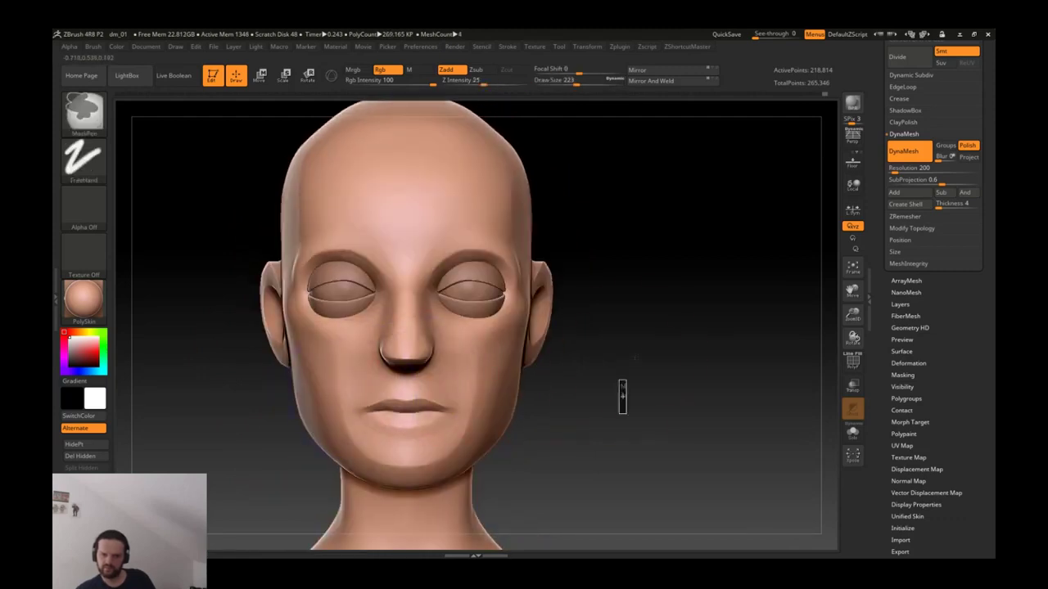
key(ctrl+z)
key(ctrl+z)
key(ctrl+z)
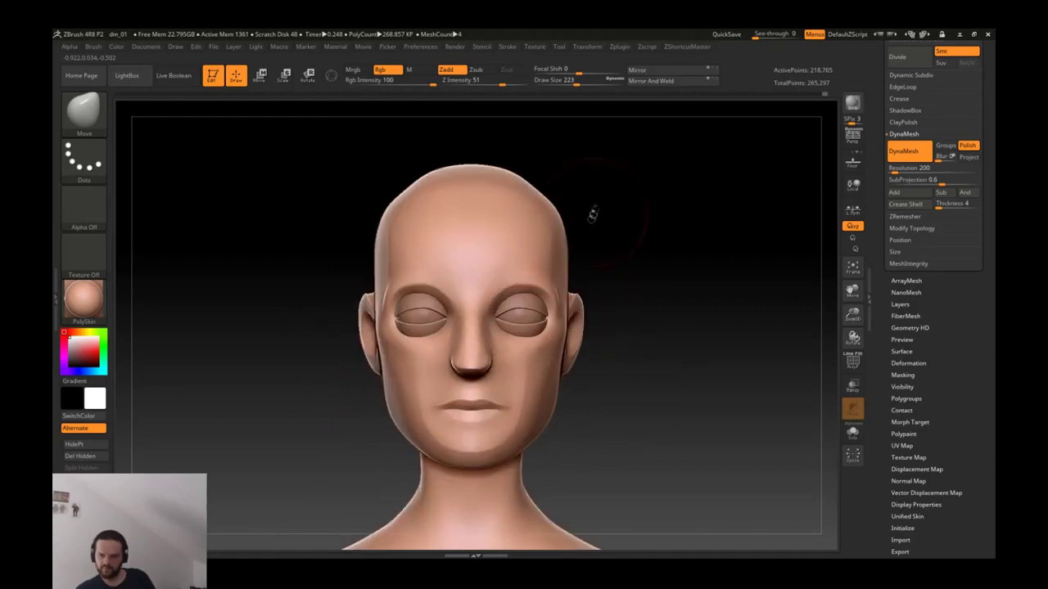
Step: Refine the ear's shape and its transition into the head with the Move brush at draw size 136
drag(592, 205, 571, 292)
mouse_move(424, 305)
right_down()
mouse_move(377, 270)
mouse_move(339, 221)
mouse_move(332, 266)
mouse_move(372, 295)
mouse_move(442, 308)
mouse_move(549, 303)
right_up()
key([)
key([)
key([)
right_drag(638, 308, 741, 295)
right_drag(699, 254, 691, 201)
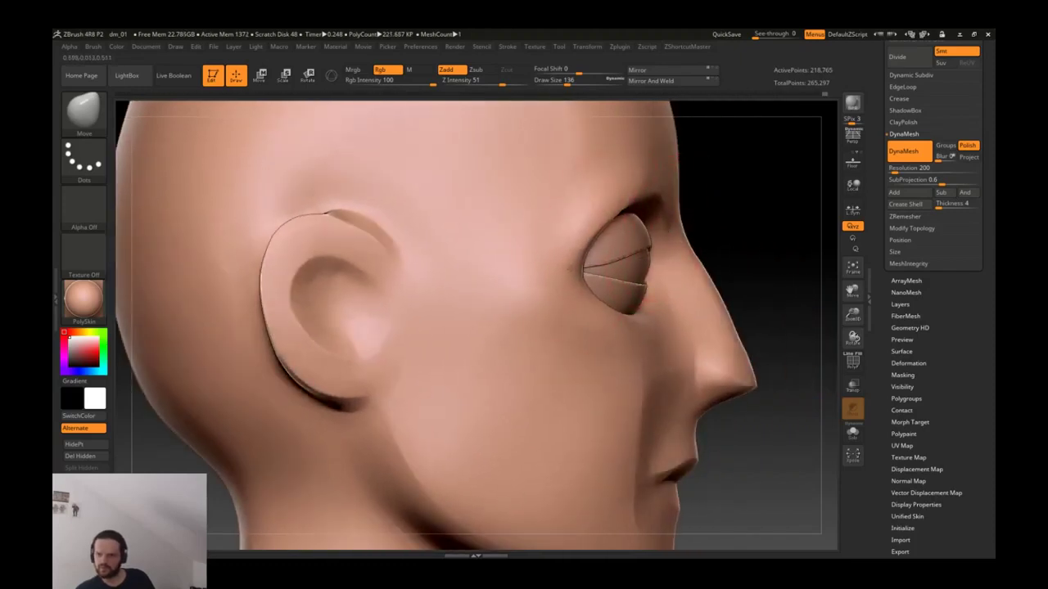
right_drag(573, 242, 627, 286)
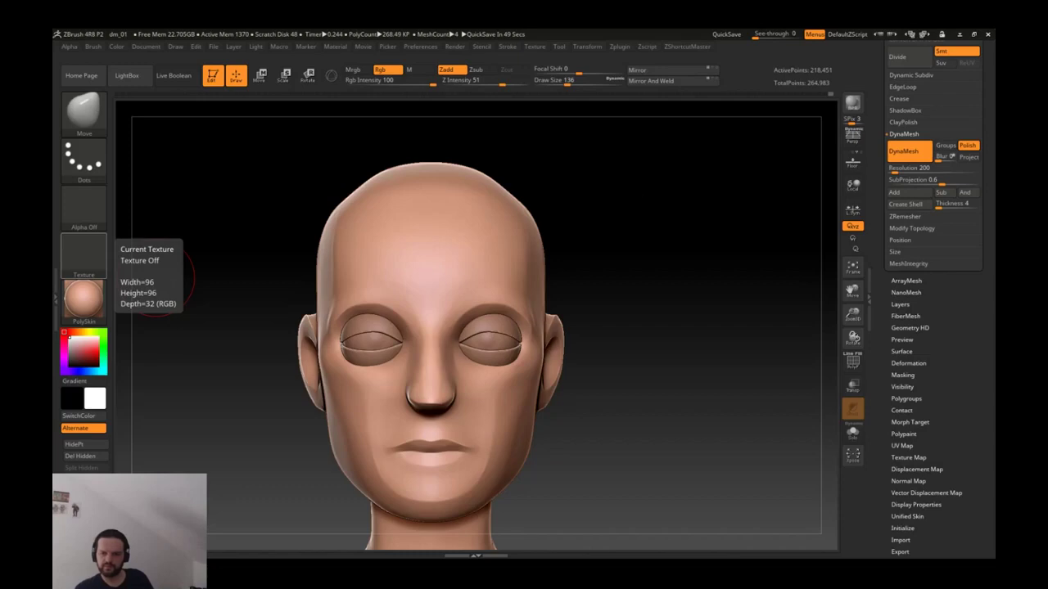
Step: Try to carve creases along both sides of the nose with the DamStandard brush at draw size 136
drag(627, 182, 470, 303)
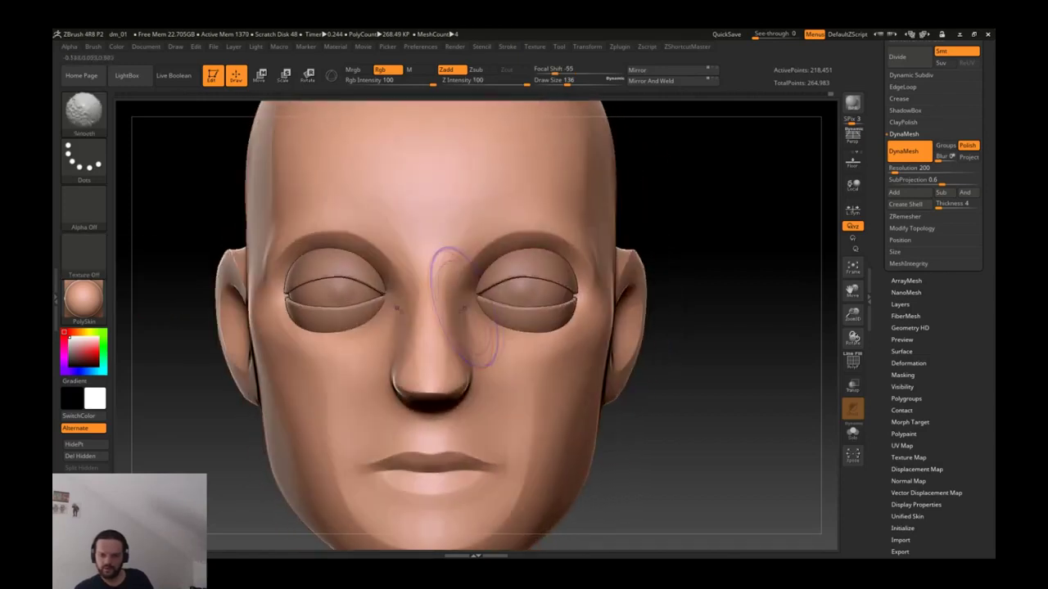
ctrl+right_drag(470, 303, 442, 246)
key(b)
key(d)
key(s)
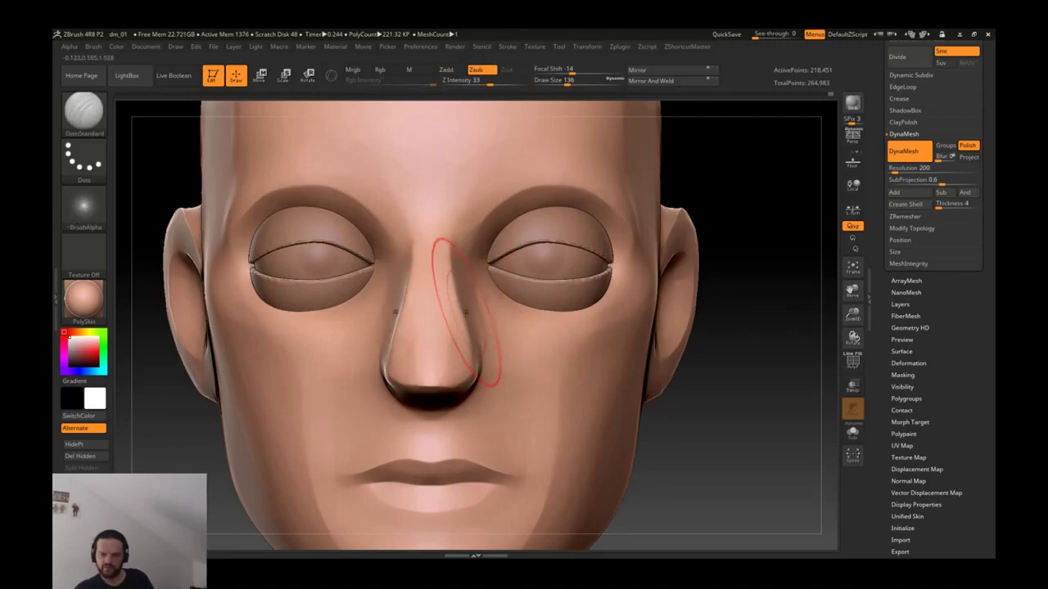
key(ctrl+z)
key(ctrl+z)
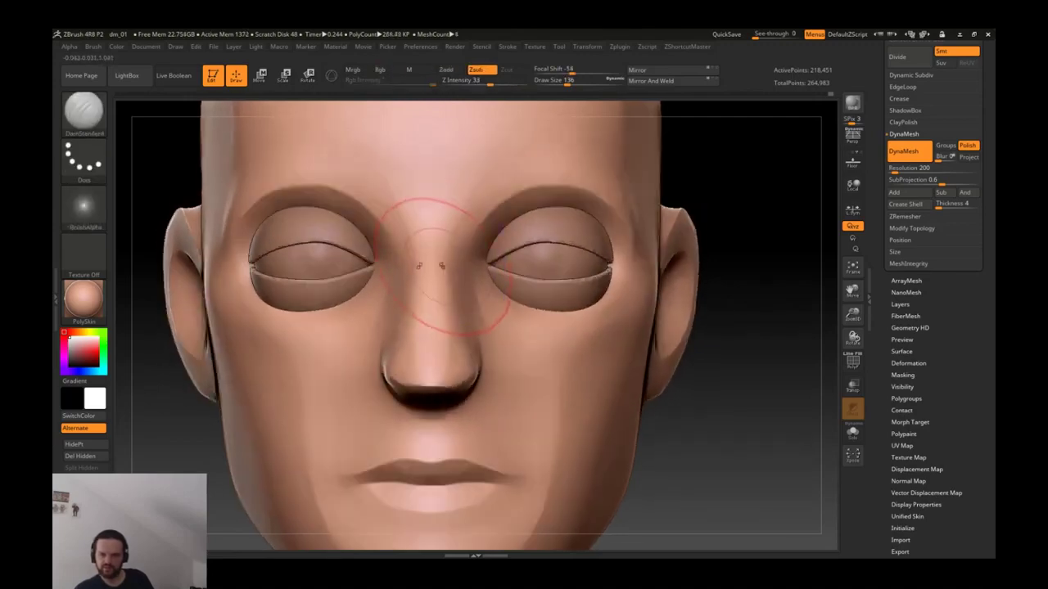
Step: Carve creases along the nose's sides and around its wings with the DamStandard brush at draw size 71
key(b)
key(s)
key(t)
mouse_move(480, 279)
right_down()
mouse_move(338, 288)
mouse_move(401, 319)
mouse_move(427, 320)
right_up()
key(b)
key(d)
key(s)
key(s)
drag(492, 339, 458, 339)
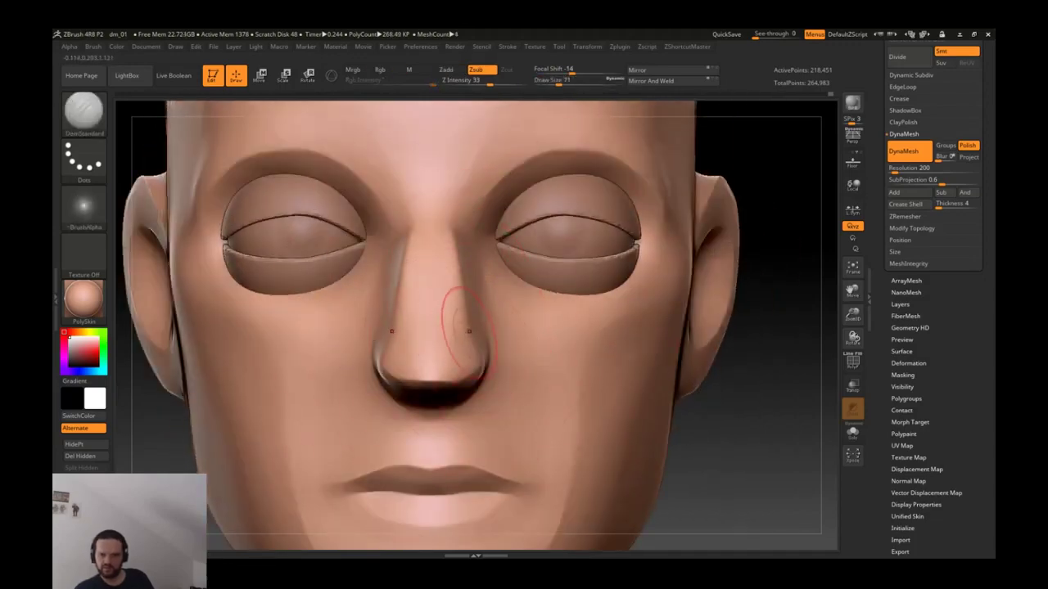
right_drag(458, 339, 442, 249)
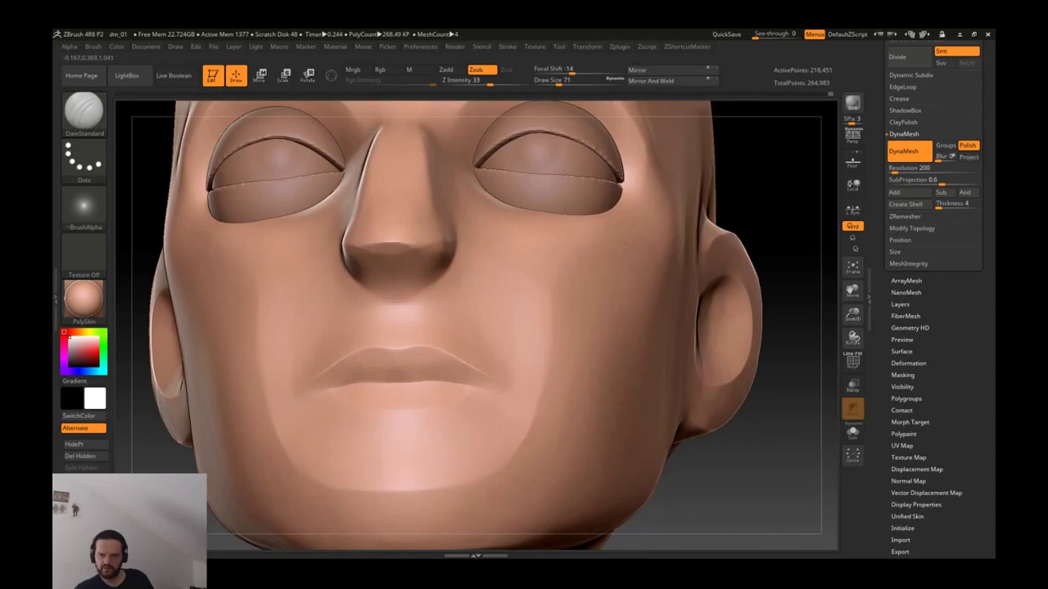
key(ctrl+z)
Step: Push two nostril hollows into the underside of the nose with the Move brush at draw sizes 29 and 31
mouse_move(424, 248)
right_down()
mouse_move(451, 246)
mouse_move(456, 188)
mouse_move(480, 304)
right_up()
key(bracketleft)
key(bracketleft)
key(bracketleft)
key(b)
key(m)
key(v)
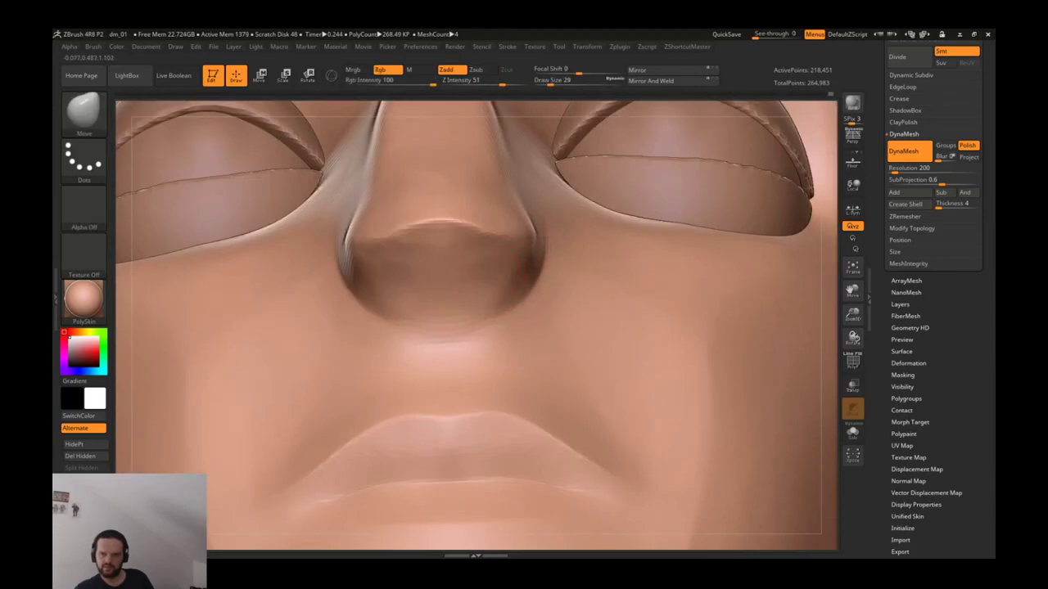
key(ctrl+z)
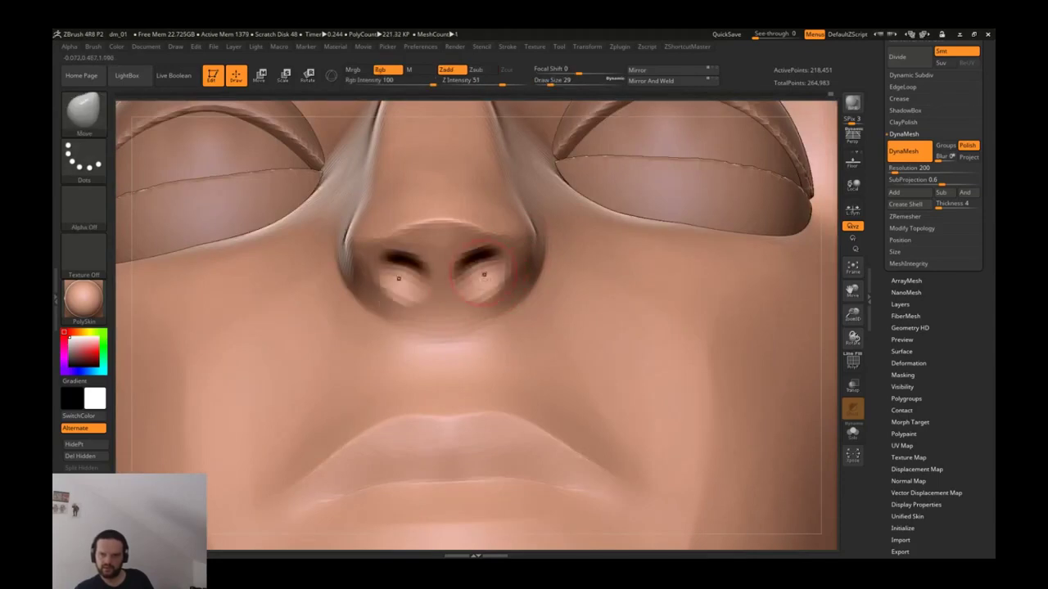
key(bracketright)
drag(481, 276, 486, 270)
right_drag(495, 246, 508, 309)
right_drag(495, 355, 346, 358)
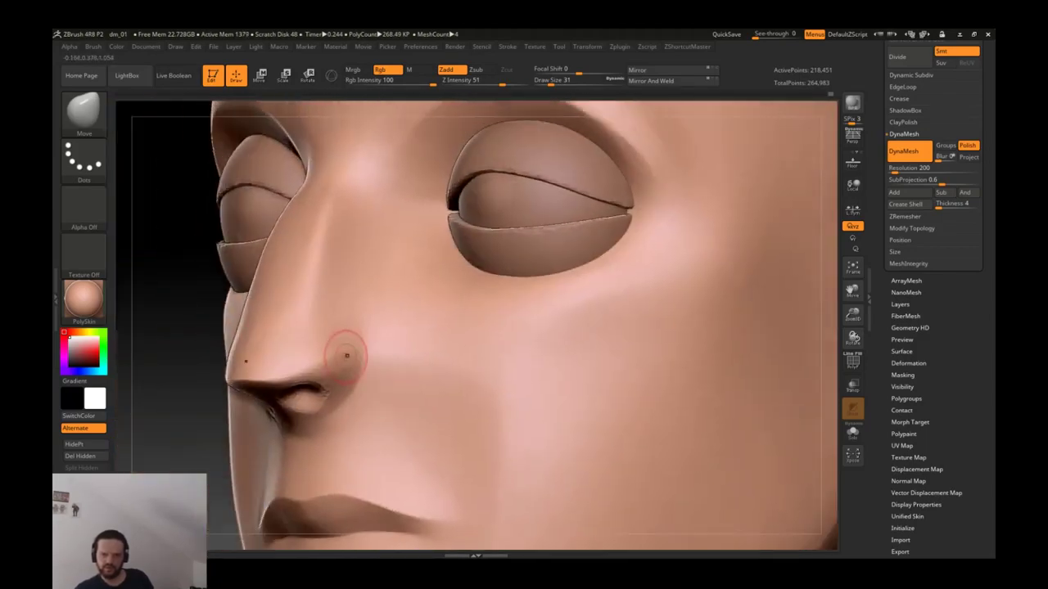
Step: Build up the side of the nose above the nostril wing with the ClayTubes brush at draw size 31
key(b)
key(c)
key(t)
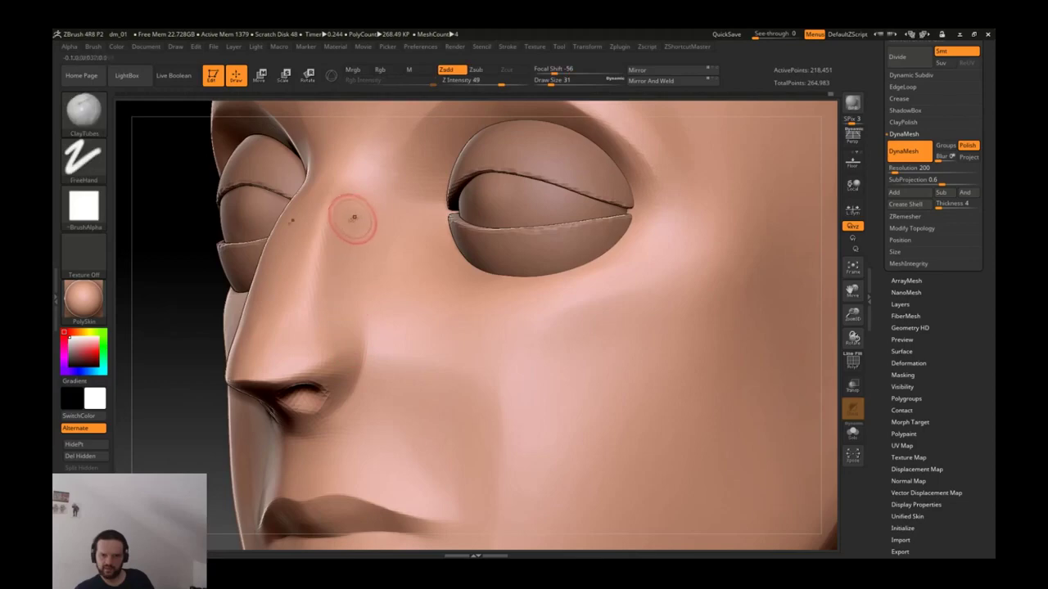
Step: Flatten and smooth the plane between the nose's side and the inner eye corner with TrimDynamic at draw size 59
key(b)
key(d)
key(s)
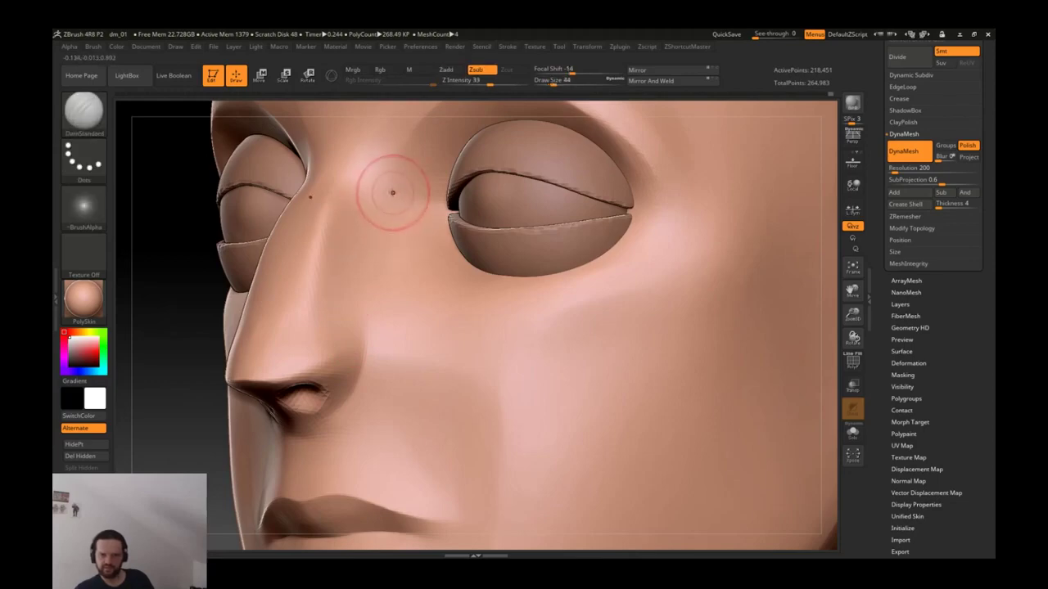
key(s)
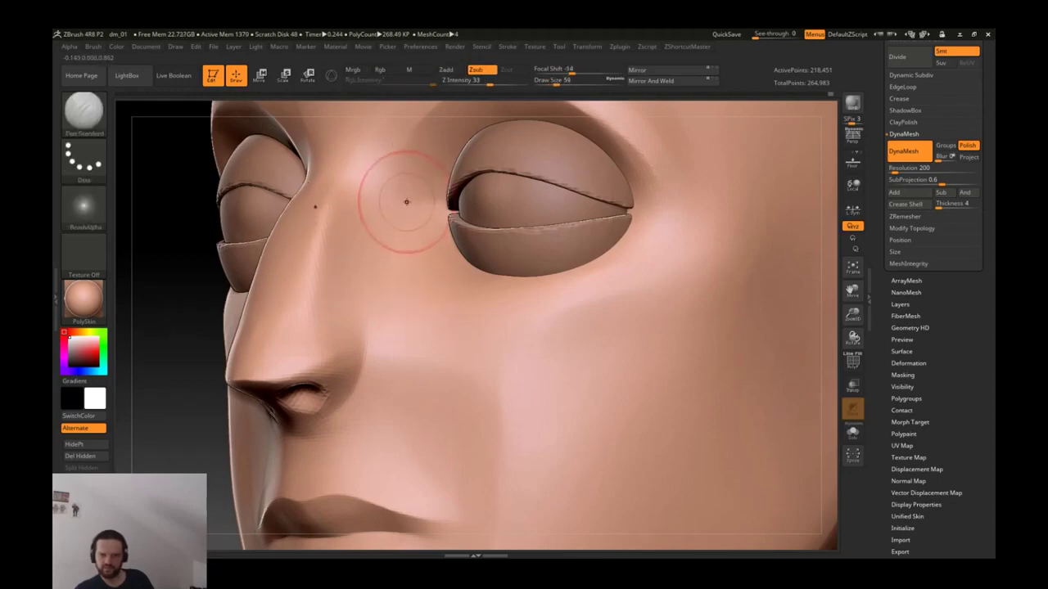
key(b)
key(t)
key(d)
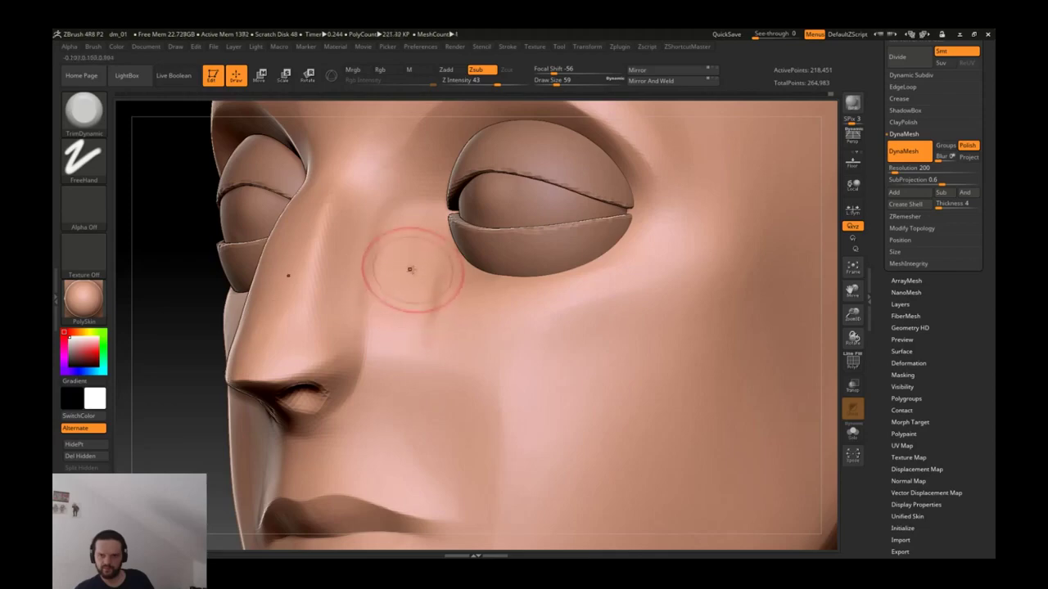
key(shift)
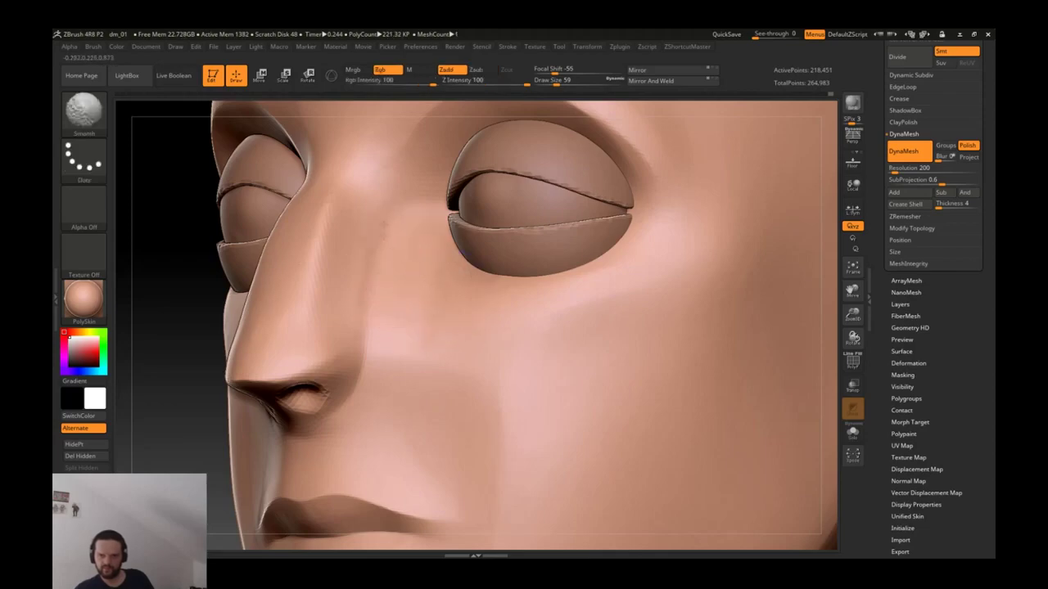
mouse_move(393, 199)
mouse_down()
mouse_move(384, 279)
mouse_move(360, 217)
mouse_up()
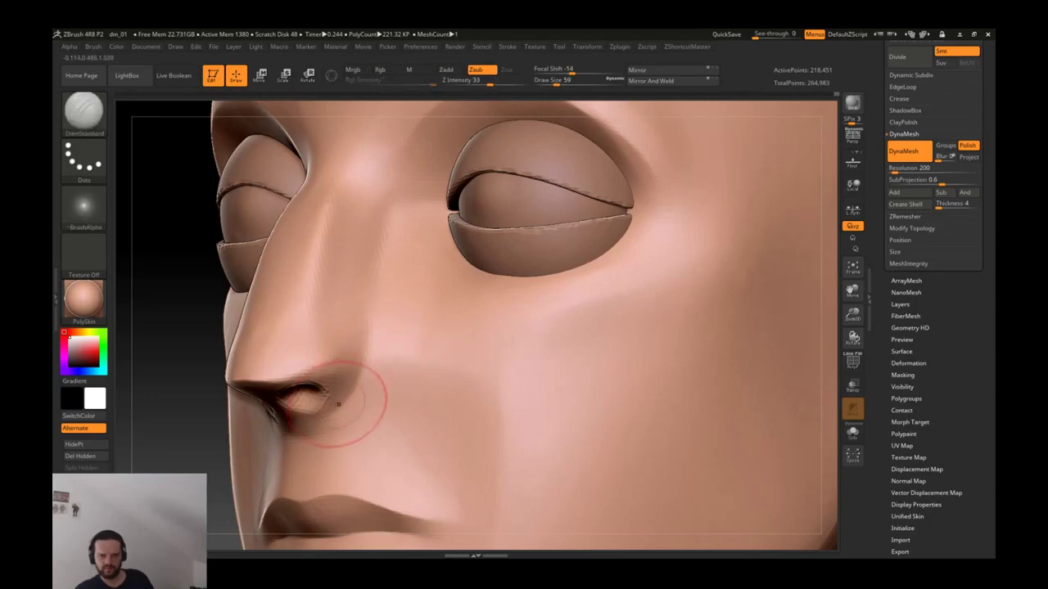
Step: Reshape the nostril wings and the base of the nose with the Move brush, enlarging it to draw size 74
key(b)
key(m)
key(v)
mouse_move(298, 429)
mouse_down()
mouse_move(359, 381)
mouse_move(347, 375)
mouse_move(352, 368)
mouse_move(413, 350)
mouse_up()
shift+right_drag(412, 351, 501, 262)
key(bracketright)
key(bracketright)
key(shift)
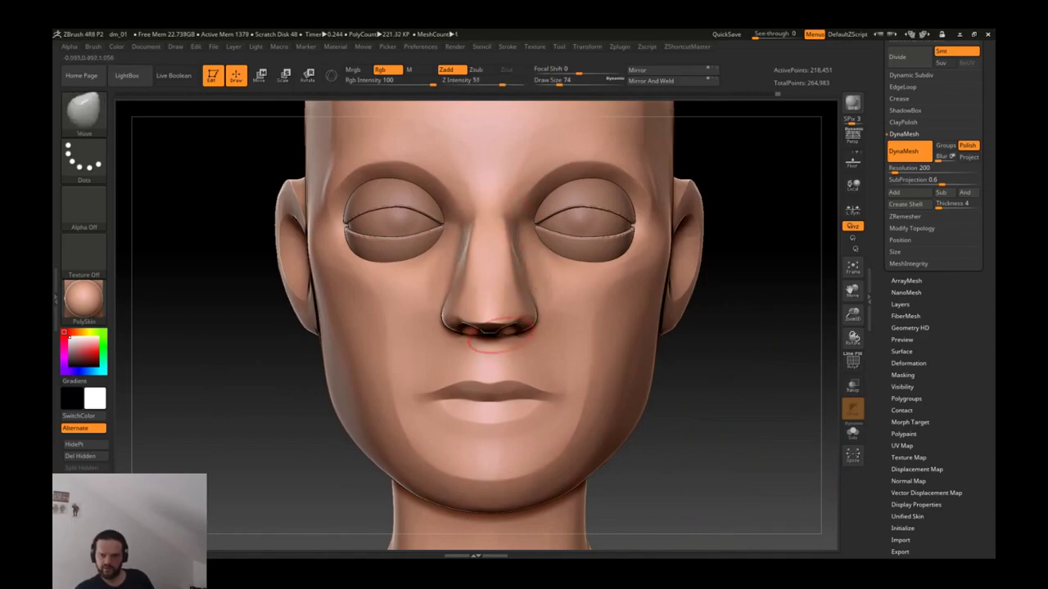
Step: Adjust the lower edges of the nostril wings with a smaller Move brush
ctrl+right_drag(489, 311, 489, 337)
key(bracketleft)
key(bracketleft)
key(bracketleft)
drag(459, 329, 463, 322)
right_drag(524, 352, 512, 299)
mouse_move(508, 258)
right_down()
mouse_move(484, 215)
mouse_move(507, 271)
right_up()
Step: Build up the outer nostril rims with the Clay brush at draw size 31
key(bracketleft)
key(bracketleft)
key(b)
key(c)
key(l)
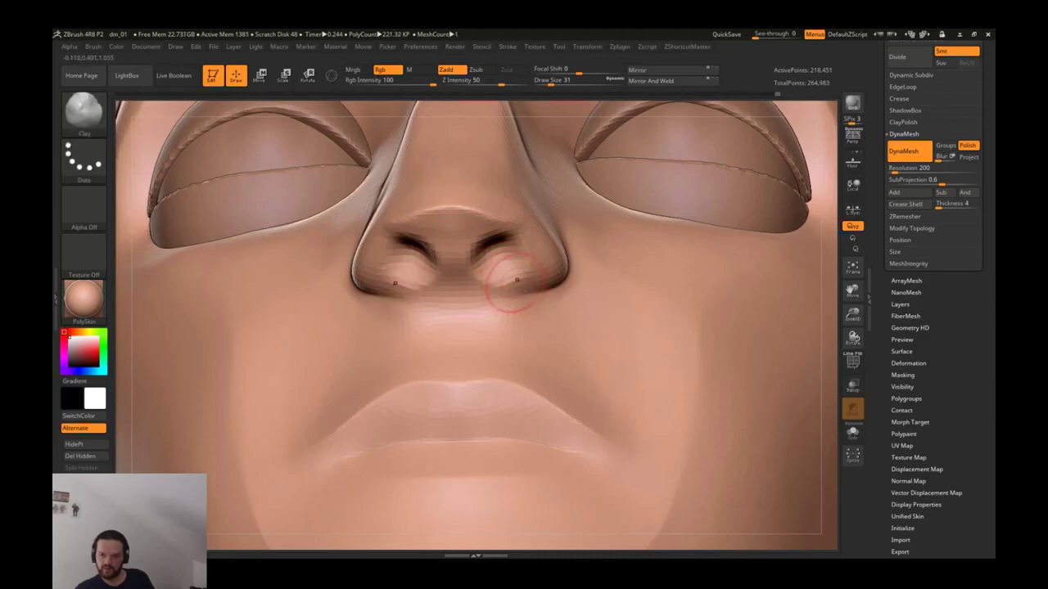
Step: Refine the nostril openings and surrounding walls from below, alternating the Move and Clay brushes
mouse_move(391, 243)
right_down()
mouse_move(524, 258)
mouse_move(470, 188)
right_up()
key(bracketright)
key(bracketright)
key(b)
key(m)
key(v)
key(bracketright)
key(b)
key(c)
key(l)
key(bracketleft)
key(bracketleft)
key(bracketleft)
Step: Deepen and widen the nostril hollows with the Move brush at draw size 22, and smooth them at draw size 39
key(b)
key(m)
key(v)
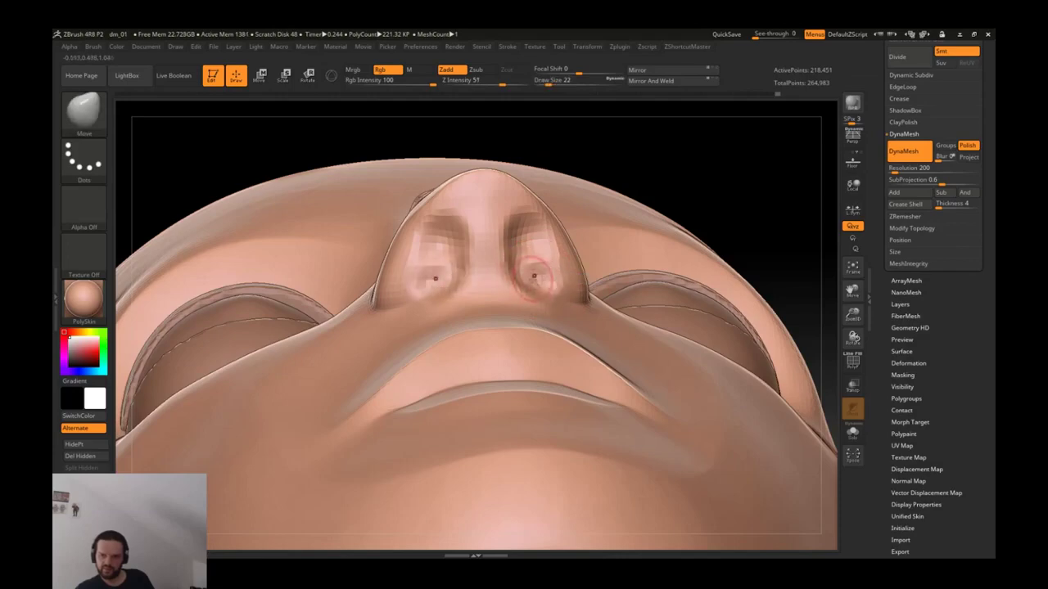
mouse_move(533, 268)
mouse_down()
mouse_move(434, 246)
mouse_move(430, 254)
mouse_move(447, 258)
mouse_up()
key(shift)
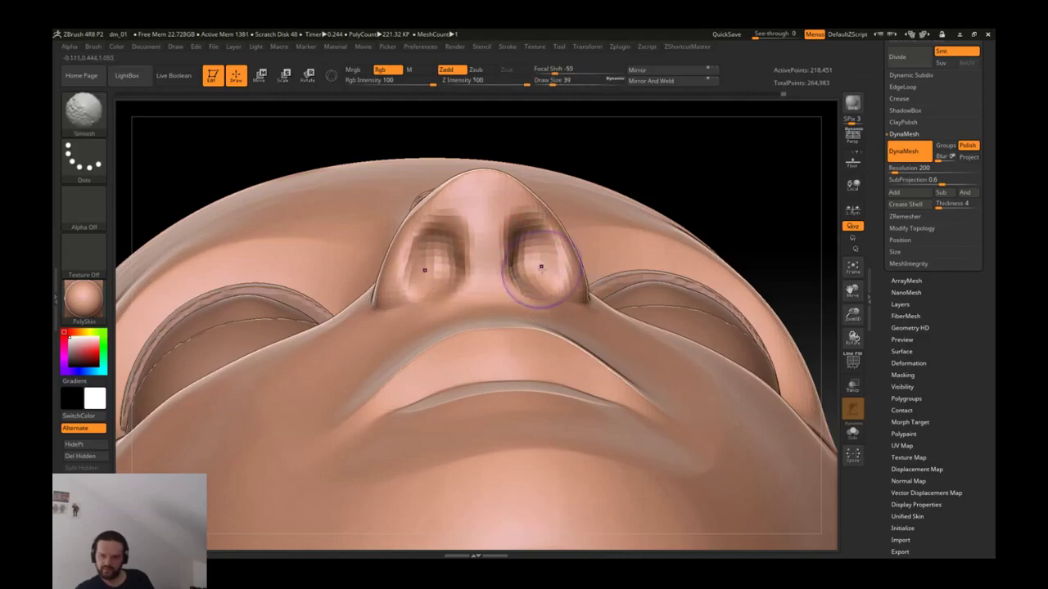
mouse_move(536, 266)
shift+mouse_down()
mouse_move(540, 281)
mouse_move(538, 238)
shift+mouse_up()
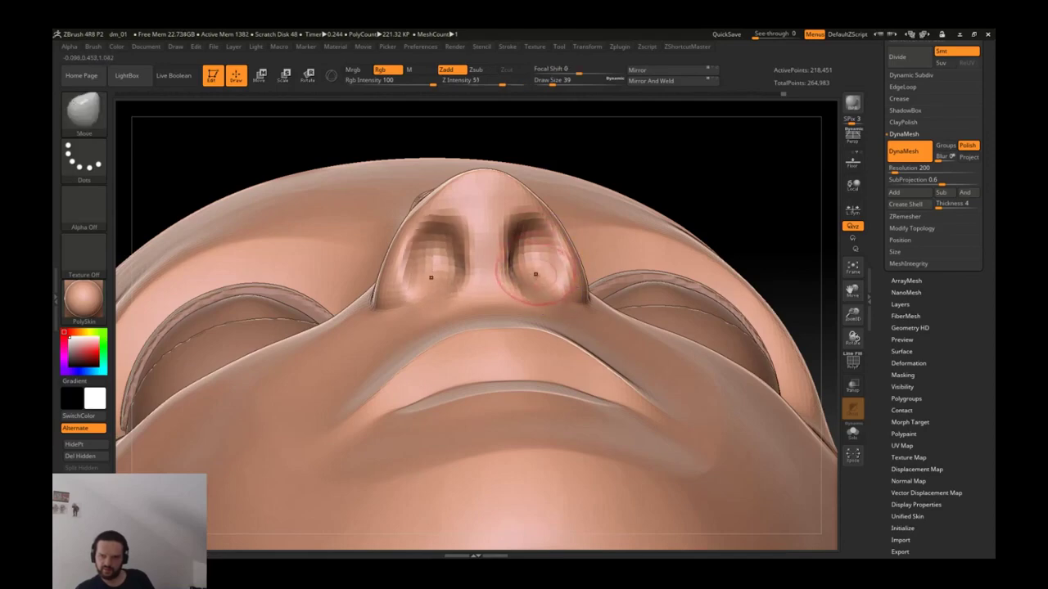
Step: Shape the rear lower corners of the nostril wings with the Move brush at draw size 39
right_drag(551, 296, 546, 332)
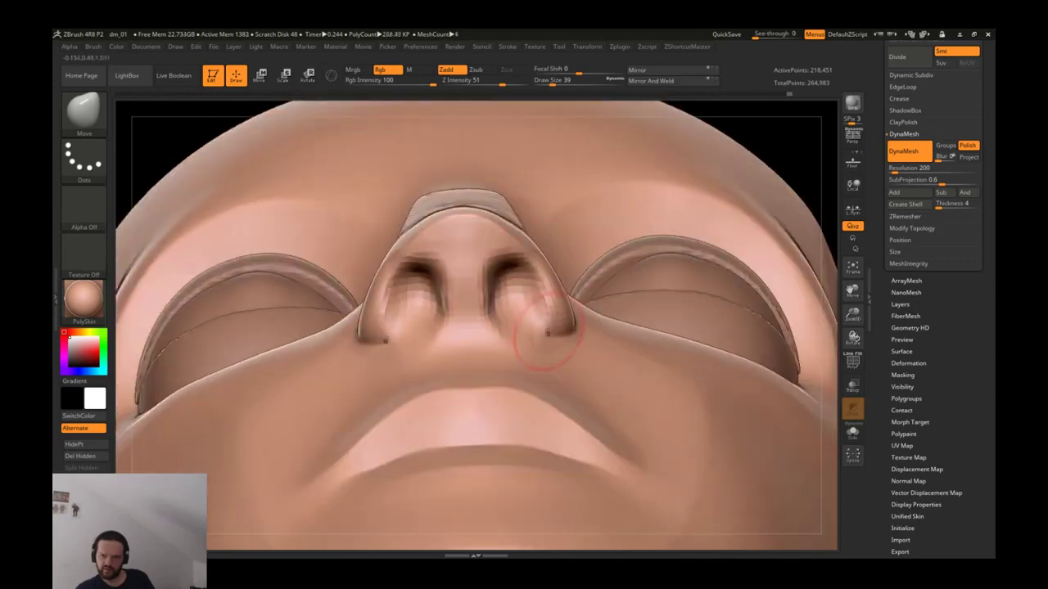
drag(534, 329, 451, 330)
key(f)
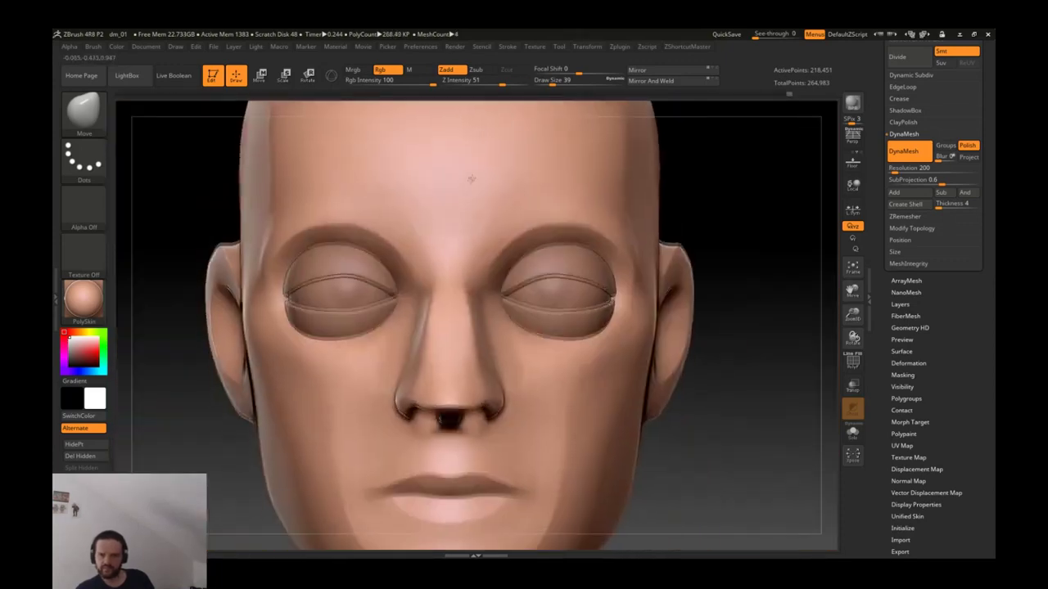
Step: Flatten the nose tip with the TrimDynamic brush at draw size 39 and smooth the result
alt+drag(473, 175, 458, 131)
key(b)
key(t)
key(d)
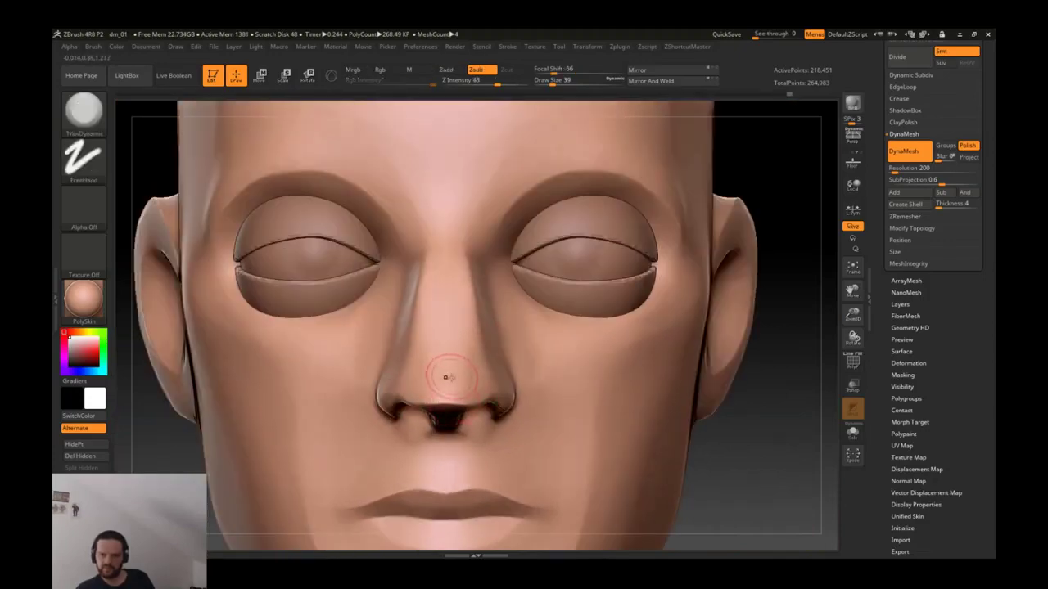
drag(444, 369, 448, 344)
key(shift)
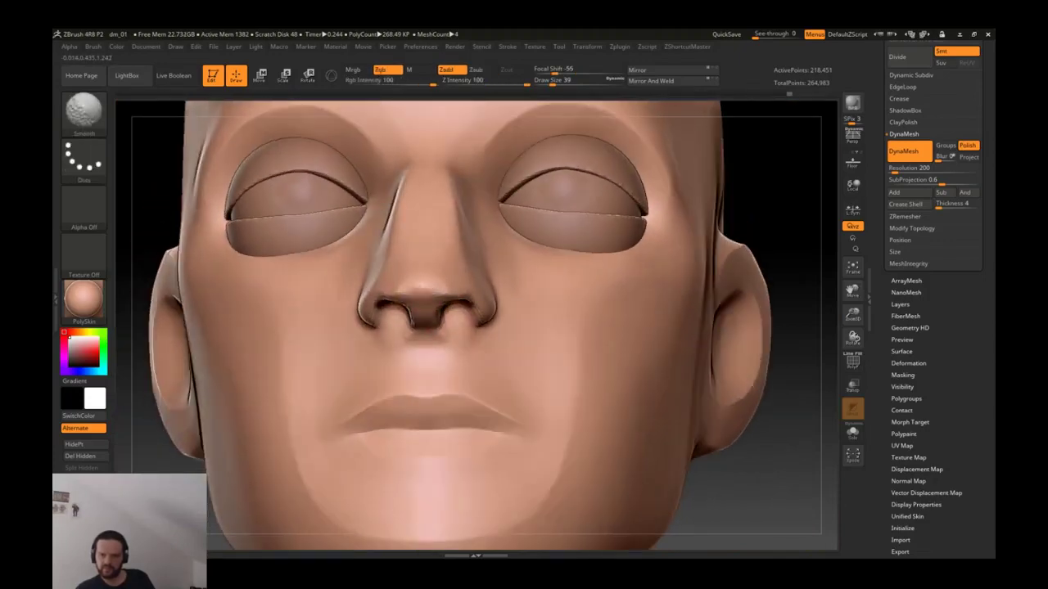
drag(499, 270, 504, 315)
key(shift)
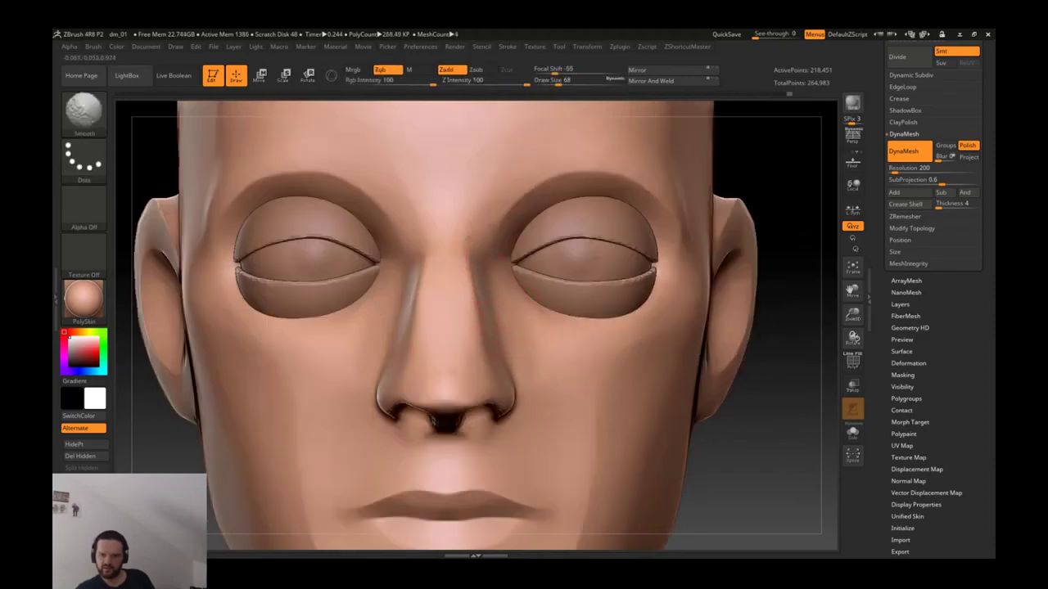
Step: Adjust the outer contours of the nose sides with the Move brush at draw size 68
key(b)
key(m)
key(v)
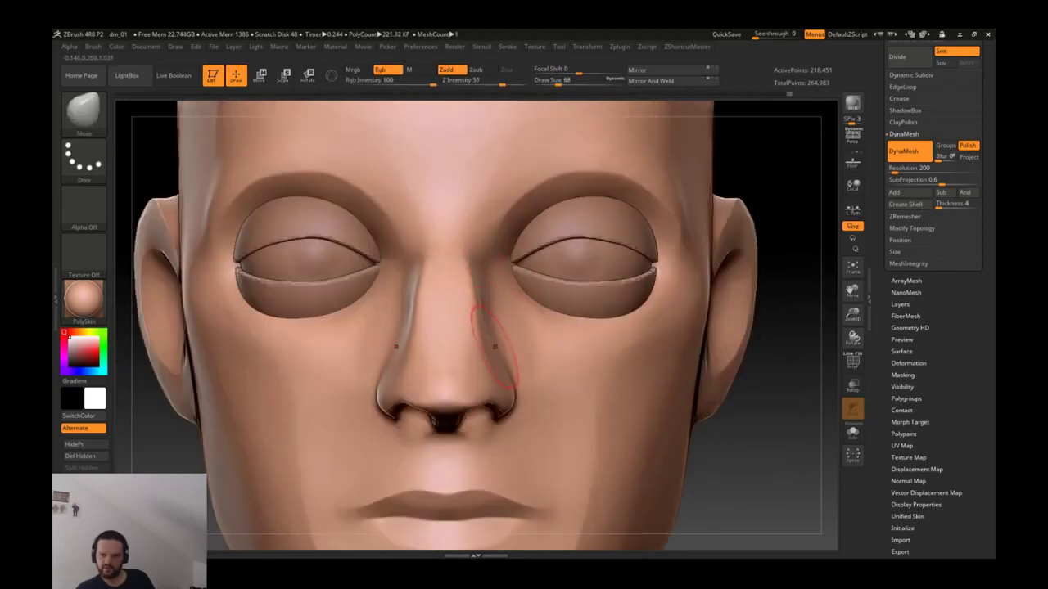
right_drag(499, 374, 355, 350)
Step: Carve a crease around the back of the nostril wing with the DamStandard brush and smooth it at draw size 41
key(b)
key(d)
key(s)
key(s)
drag(351, 351, 311, 351)
key(bracketright)
key(bracketright)
drag(214, 319, 263, 380)
shift+drag(217, 315, 270, 360)
mouse_move(266, 406)
mouse_down()
mouse_move(274, 344)
mouse_move(262, 327)
mouse_up()
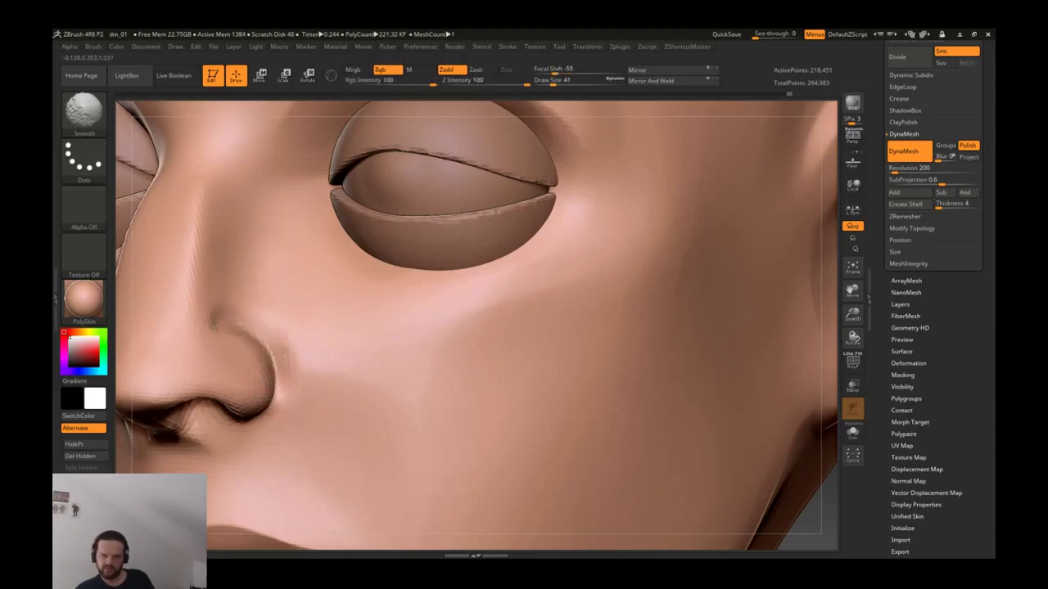
Step: Deepen the curved crease over the nostril wing with DamStandard at draw size 41 and soften its cheek side
mouse_move(270, 327)
right_down()
mouse_move(304, 351)
mouse_move(313, 340)
right_up()
drag(287, 336, 343, 381)
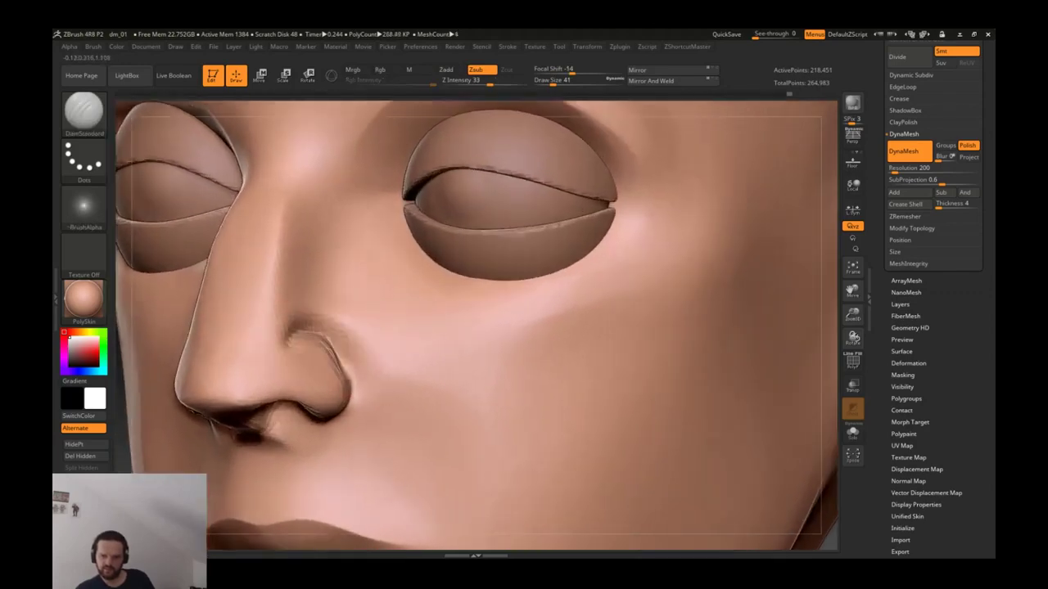
mouse_move(327, 333)
shift+mouse_down()
mouse_move(292, 339)
mouse_move(332, 352)
mouse_move(339, 316)
mouse_move(368, 399)
mouse_move(363, 346)
shift+mouse_up()
Step: Flatten the cheek bordering the nostril wing with TrimDynamic at draw size 41 and smooth the transition into the nose
key(b)
key(t)
key(d)
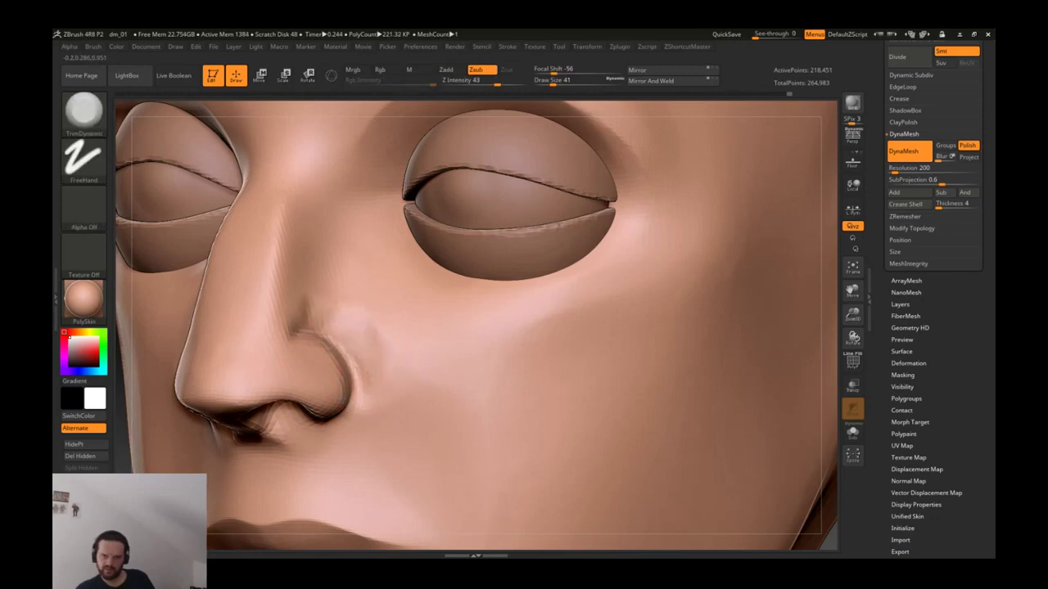
key(shift)
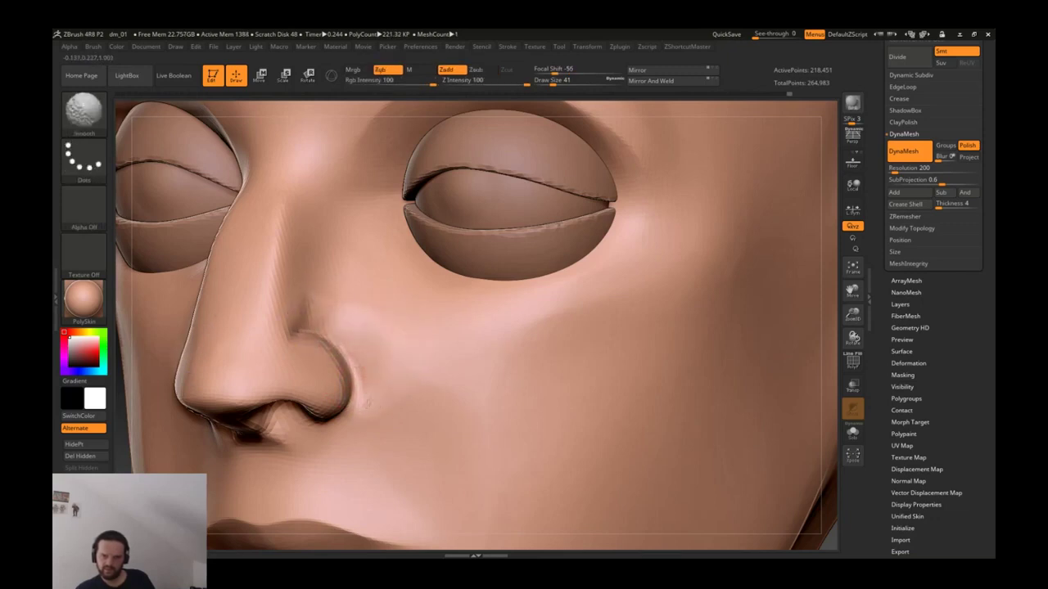
shift+drag(300, 344, 325, 310)
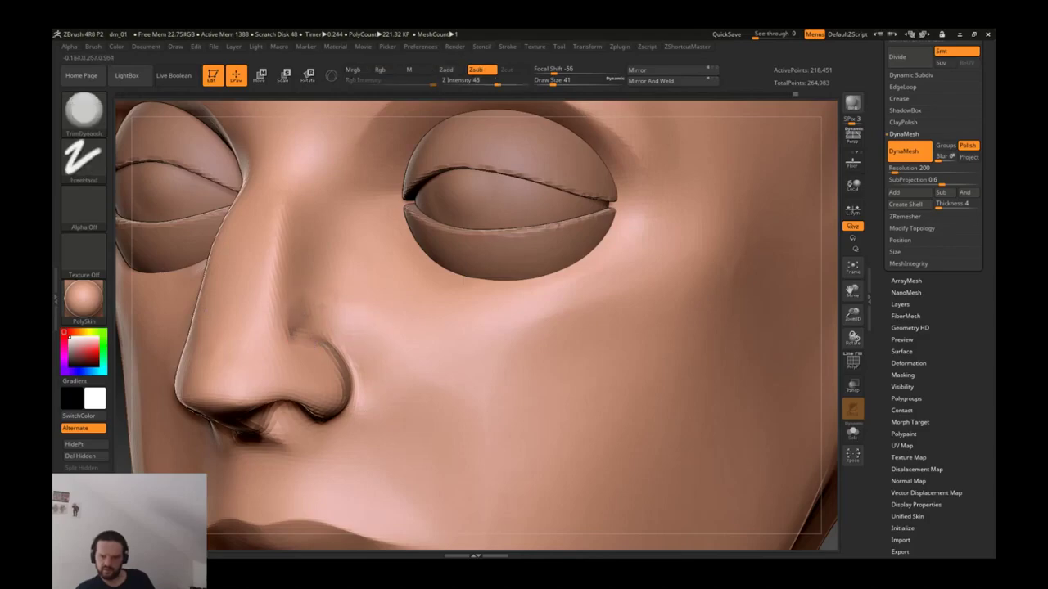
Step: Recut the crease at the upper end of the nostril wing with the DamStandard brush
key(b)
key(d)
key(s)
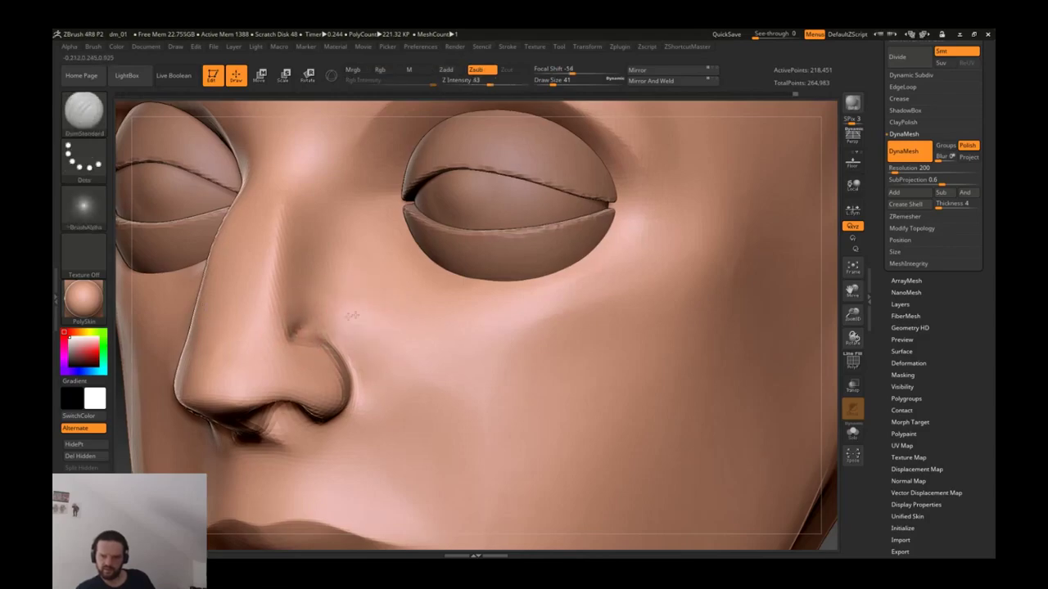
key(f)
mouse_move(470, 381)
alt+right_down()
mouse_move(476, 412)
mouse_move(454, 401)
mouse_move(547, 323)
alt+right_up()
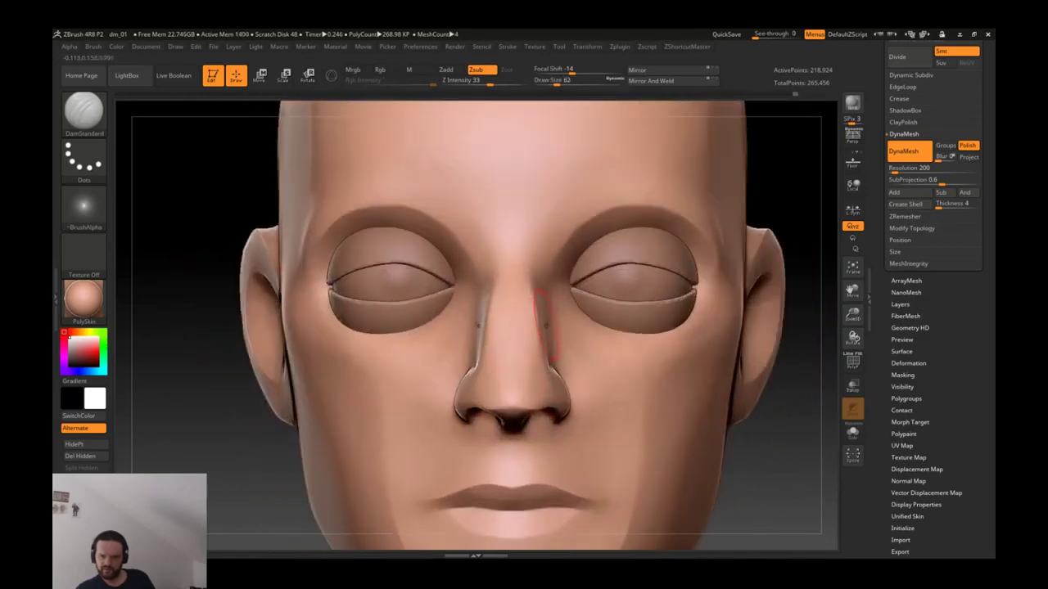
Step: Refine the nose and nostril wing contours from the front with the Move brush and smooth them
key(b)
key(m)
key(v)
key(shift)
mouse_move(571, 159)
alt+right_down()
mouse_move(522, 258)
mouse_move(536, 363)
mouse_move(518, 303)
alt+right_up()
key(b)
key(d)
key(s)
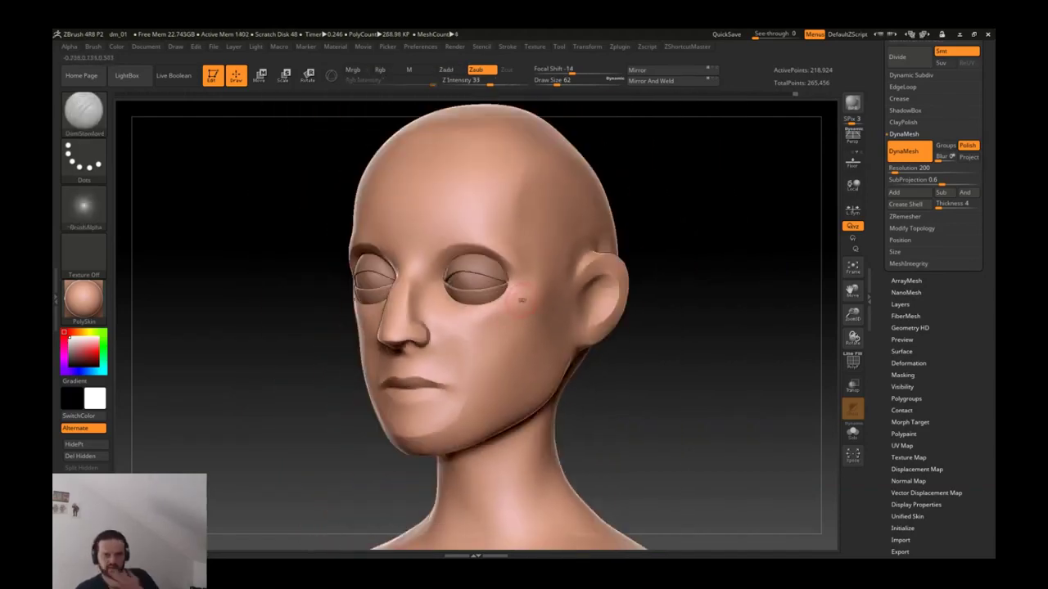
Step: Reshape the front cheek between the eye and mouth in profile with the Move brush, raising the draw size to 140
right_drag(575, 262, 435, 362)
key(b)
key(m)
key(v)
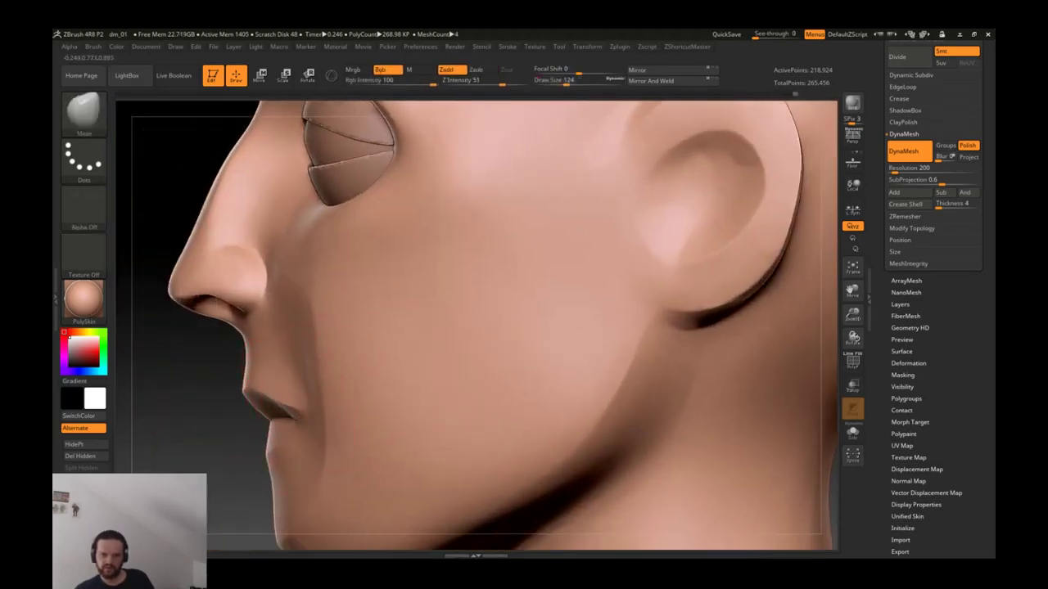
key([)
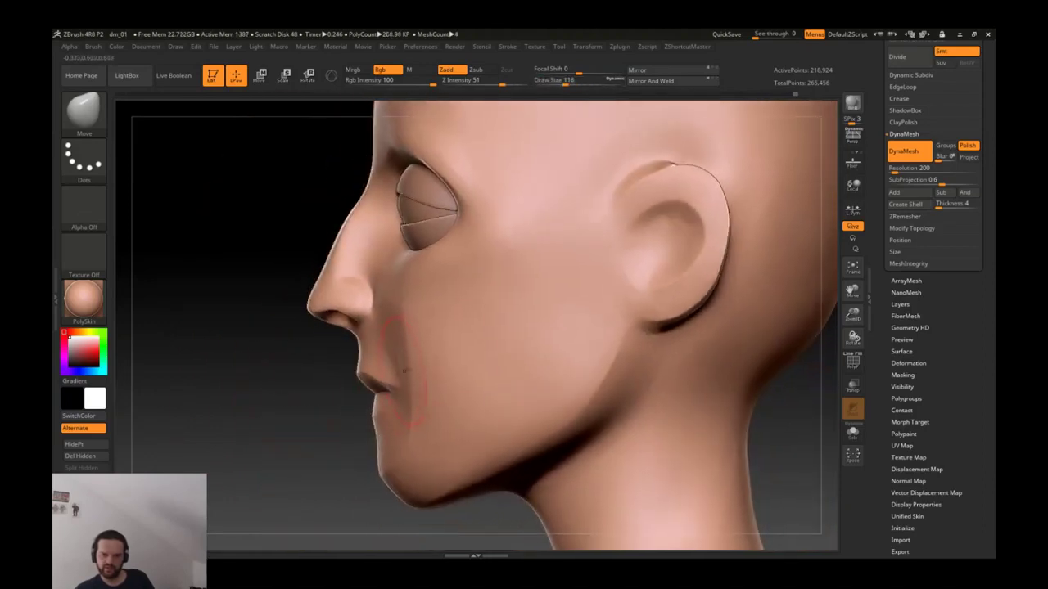
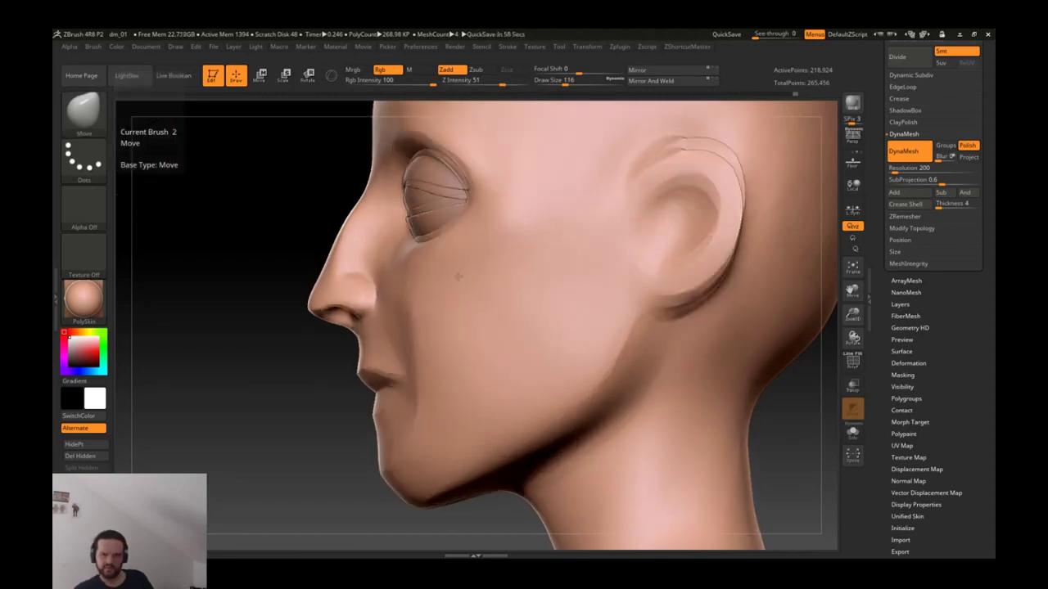
text(s140)
key(Return)
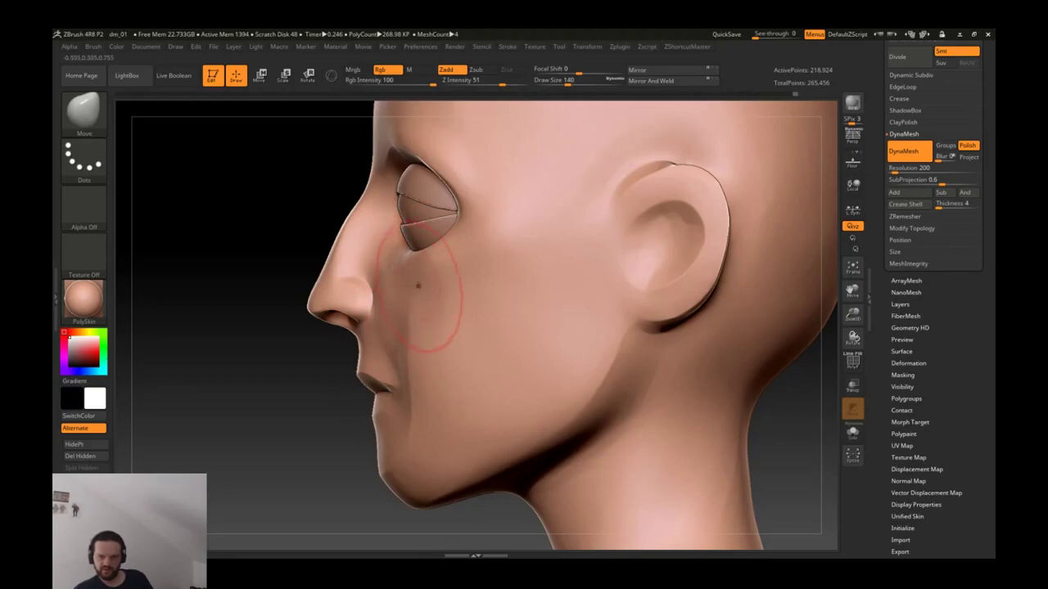
right_drag(412, 316, 601, 289)
Step: Flatten the cheek beneath the eye with the TrimDynamic brush at draw size 140
key(b)
key(t)
key(d)
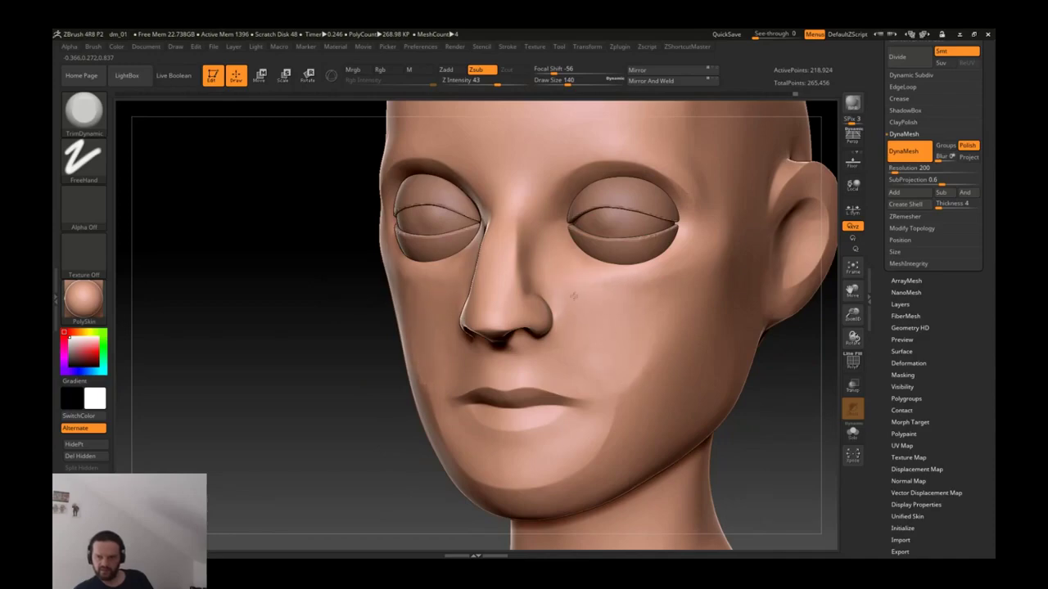
mouse_move(626, 316)
right_down()
mouse_move(537, 308)
mouse_move(411, 274)
right_up()
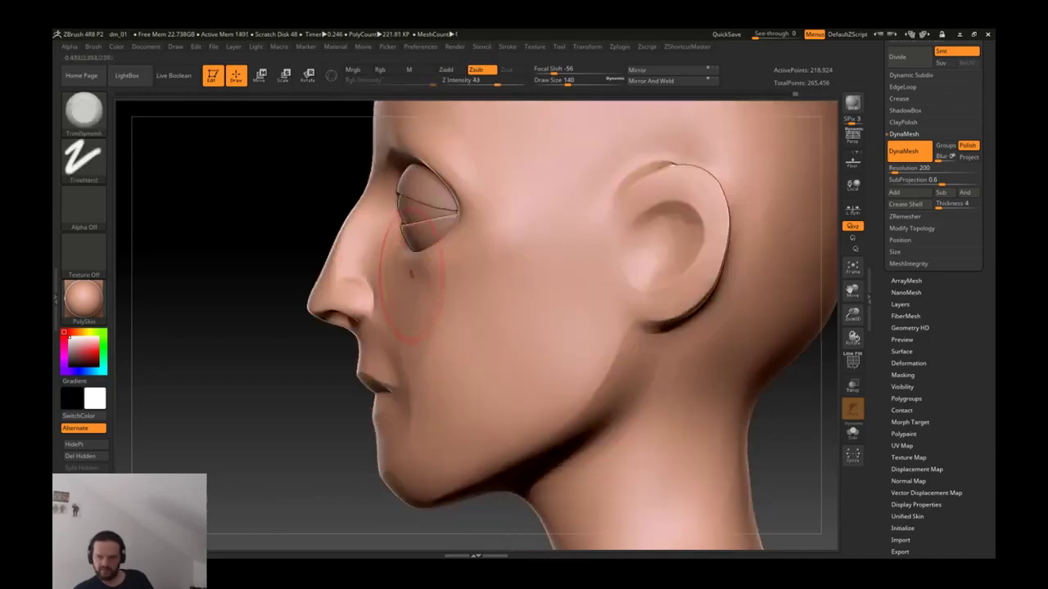
Step: Adjust the overall facial profile with the Move brush at large draw sizes, from 282 up to 460
key(s)
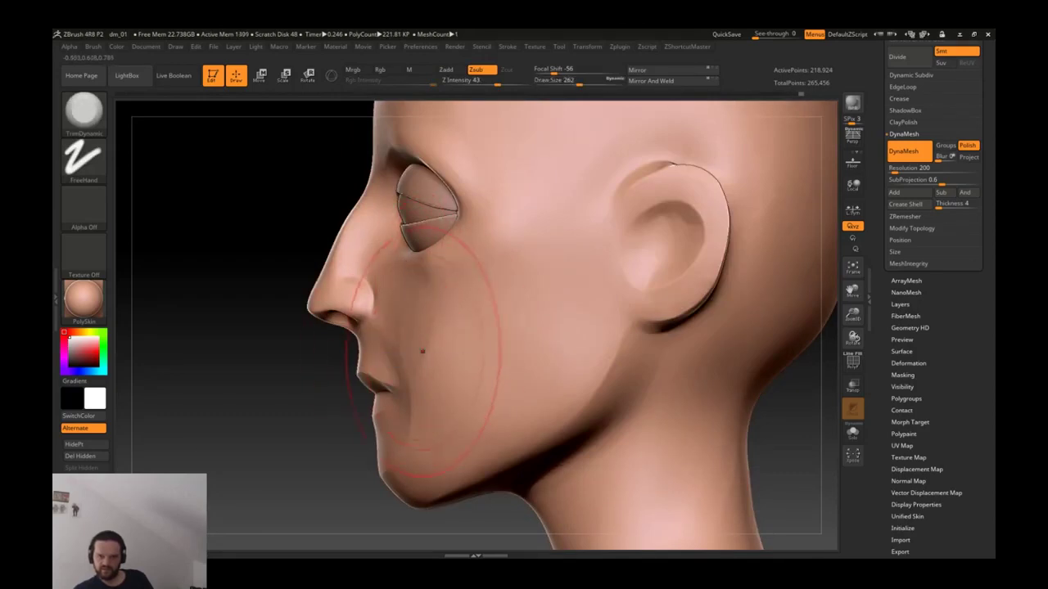
key(b)
key(m)
key(v)
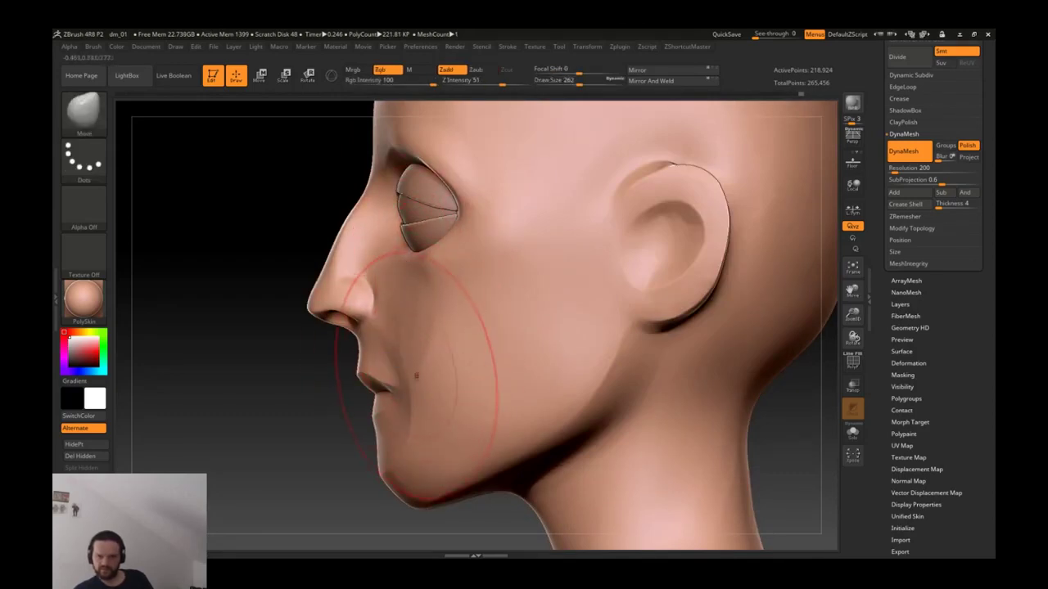
ctrl+right_drag(442, 369, 447, 393)
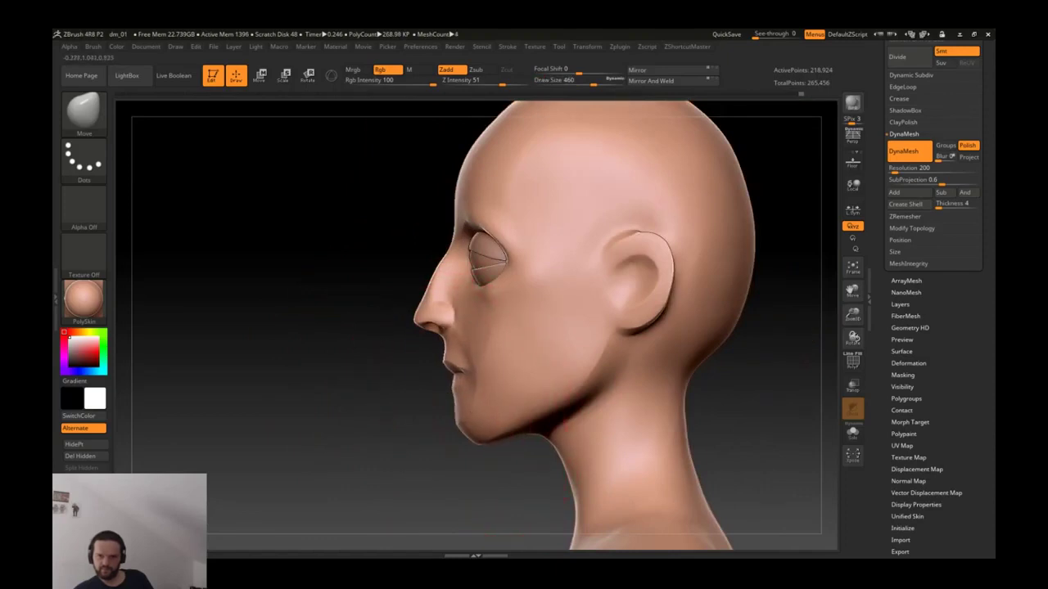
key(bracketright)
mouse_move(463, 393)
mouse_down()
mouse_move(456, 286)
mouse_move(413, 273)
mouse_move(442, 264)
mouse_up()
Step: Plane the area under the eye with TrimDynamic at draw size 154 and smooth it
key(s)
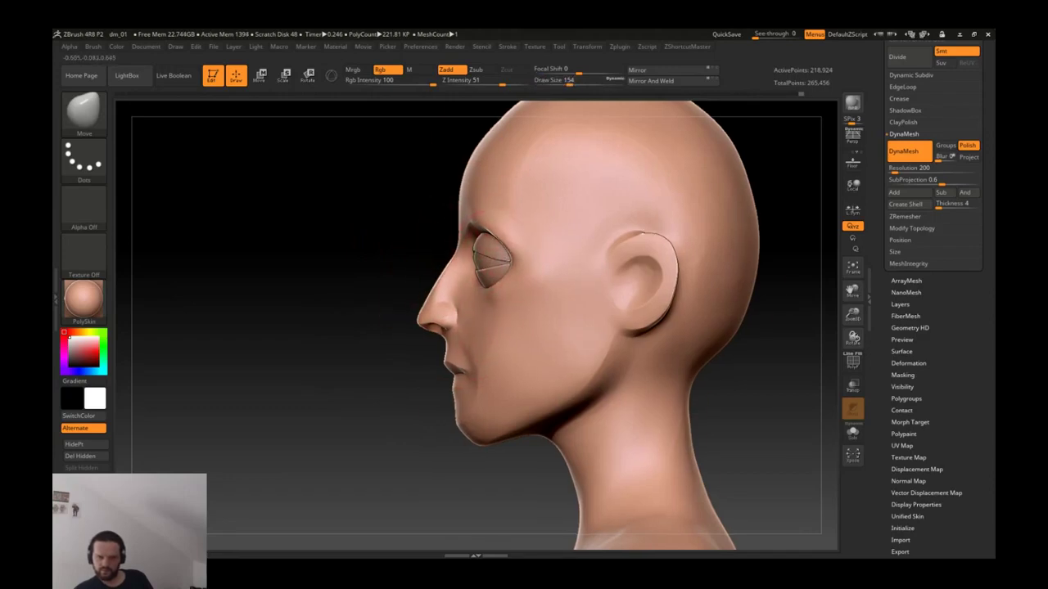
ctrl+right_drag(504, 262, 475, 340)
key(b)
key(t)
key(d)
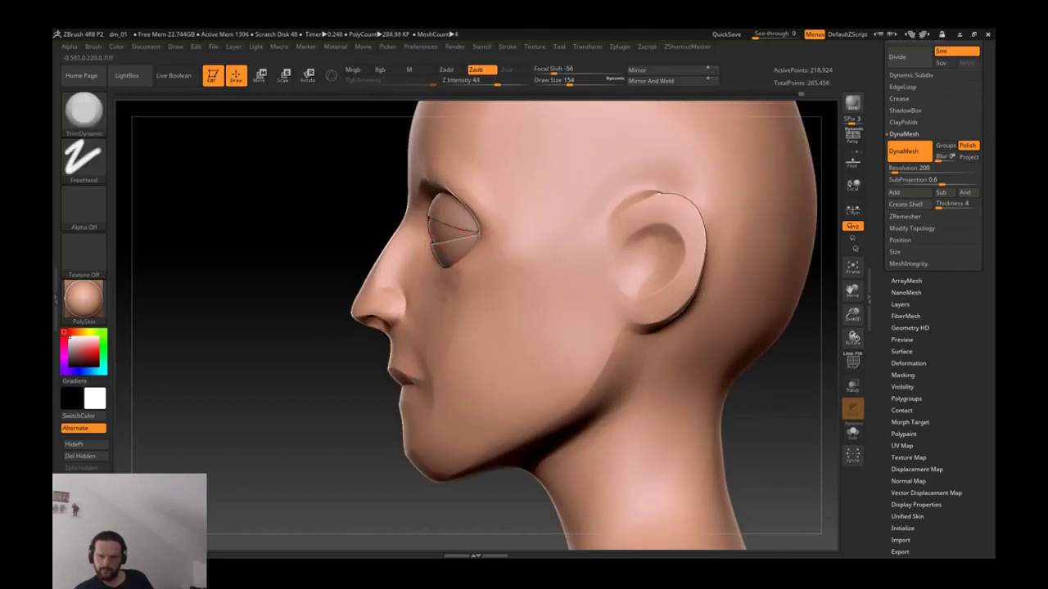
right_drag(454, 237, 480, 297)
key(shift)
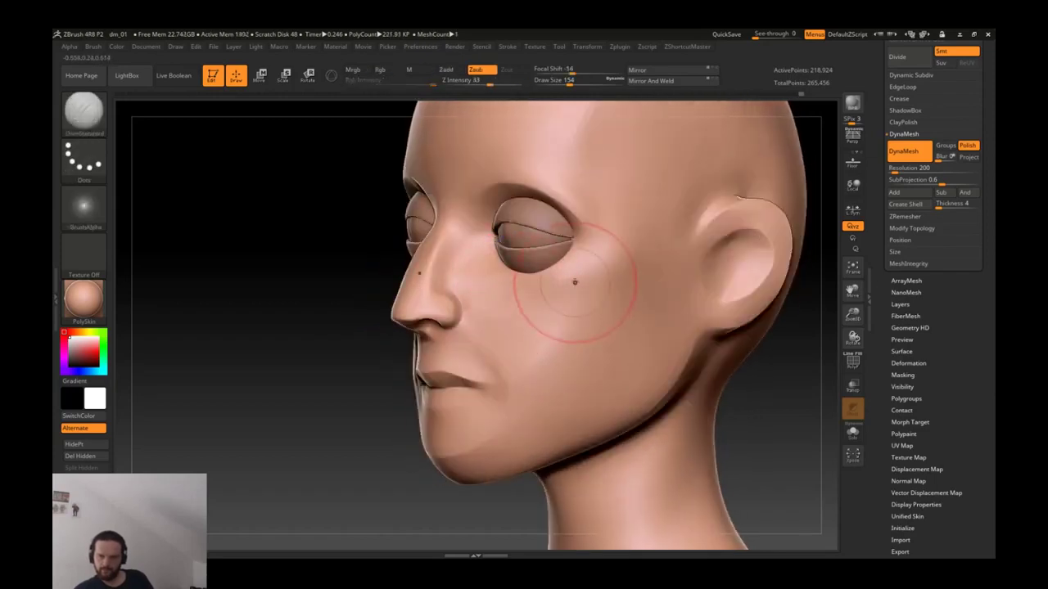
Step: Define the cheek plane from the cheekbone down toward the jaw with DamStandard at draw size 154 and smooth it
key(b)
key(d)
key(s)
mouse_move(587, 283)
mouse_down()
mouse_move(542, 292)
mouse_move(510, 351)
mouse_move(573, 328)
mouse_move(513, 426)
mouse_up()
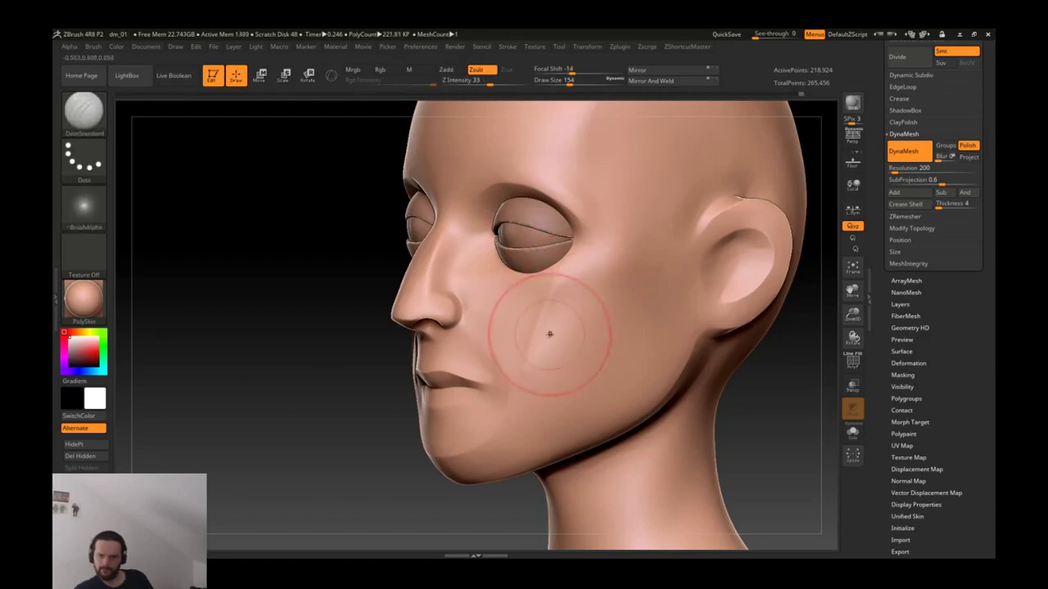
shift+drag(547, 331, 532, 374)
mouse_move(303, 385)
shift+mouse_down()
mouse_move(499, 383)
mouse_move(407, 334)
shift+mouse_up()
Step: Reposition the nostril base and upper lip area in profile with the Move brush at draw size 87
ctrl+right_drag(358, 315, 350, 304)
key(b)
key(m)
key(v)
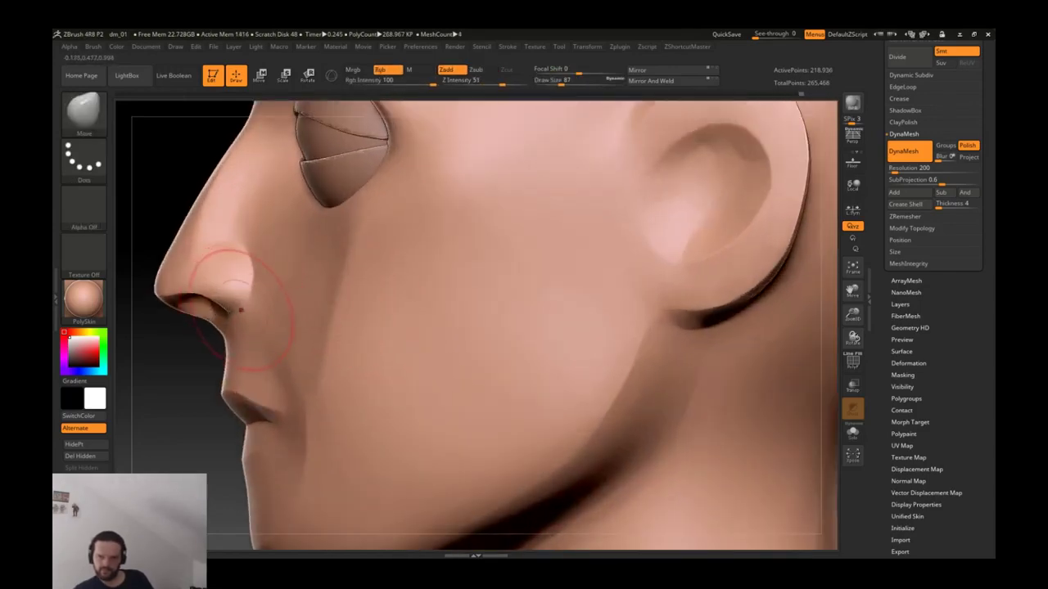
right_drag(259, 271, 297, 240)
Step: Build up the area around the nostril wing with the Clay brush at draw size 56 and smooth it into the cheek
key(b)
key(c)
key(l)
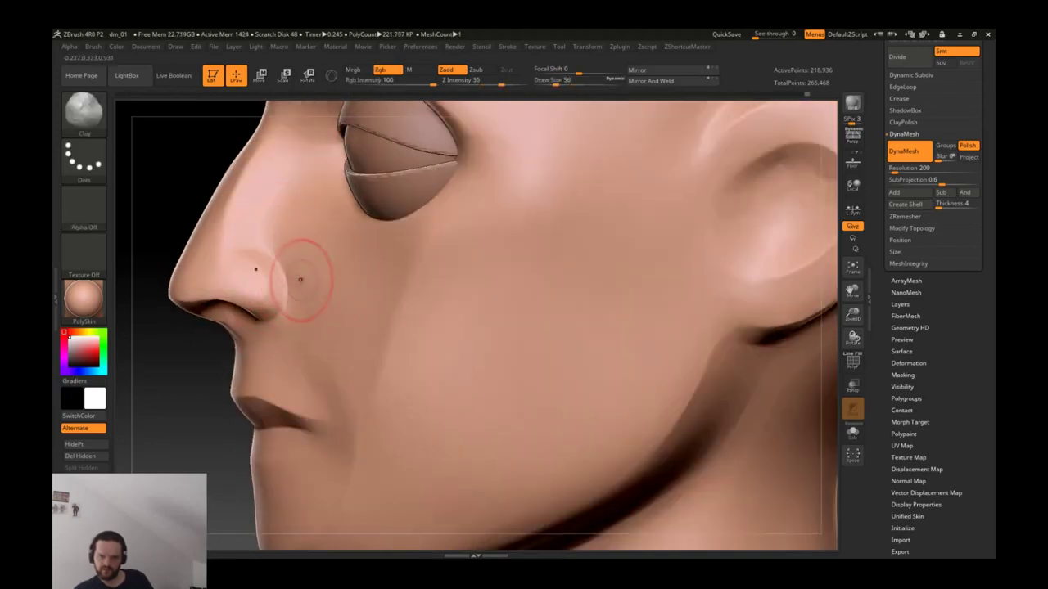
key(shift)
mouse_move(323, 346)
shift+right_down()
mouse_move(619, 335)
mouse_move(491, 316)
shift+right_up()
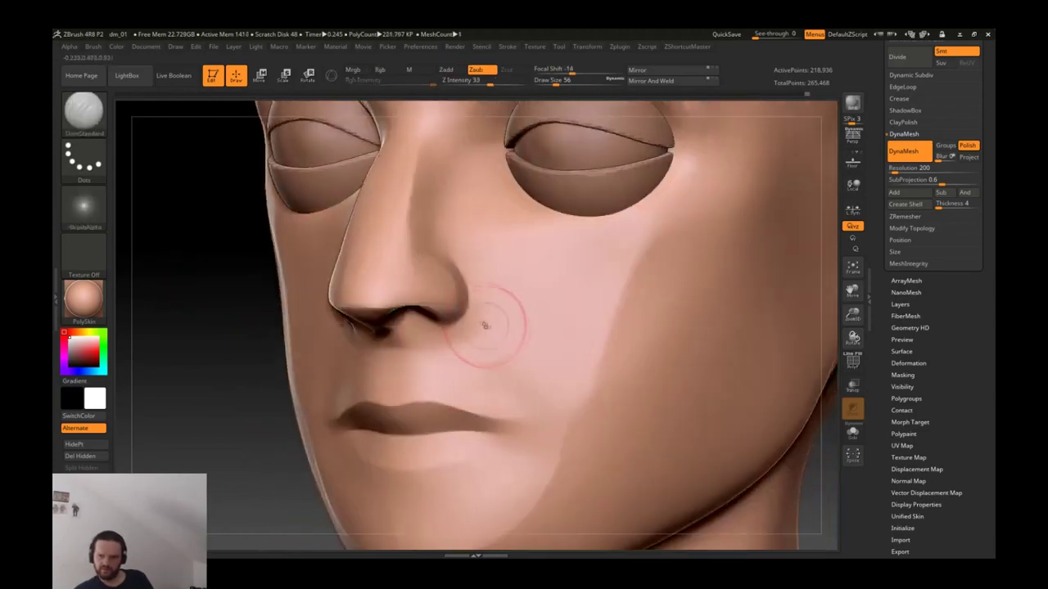
Step: Carve the nasolabial fold from the nostril wing toward the mouth corner with DamStandard at draw size 56, redoing the first stroke
key(ctrl)
drag(462, 325, 524, 399)
key(ctrl+z)
drag(467, 327, 533, 383)
Step: Flatten the surface along the nasolabial fold with the TrimDynamic brush at draw size 56
key(b)
key(c)
key(t)
key(b)
key(t)
key(d)
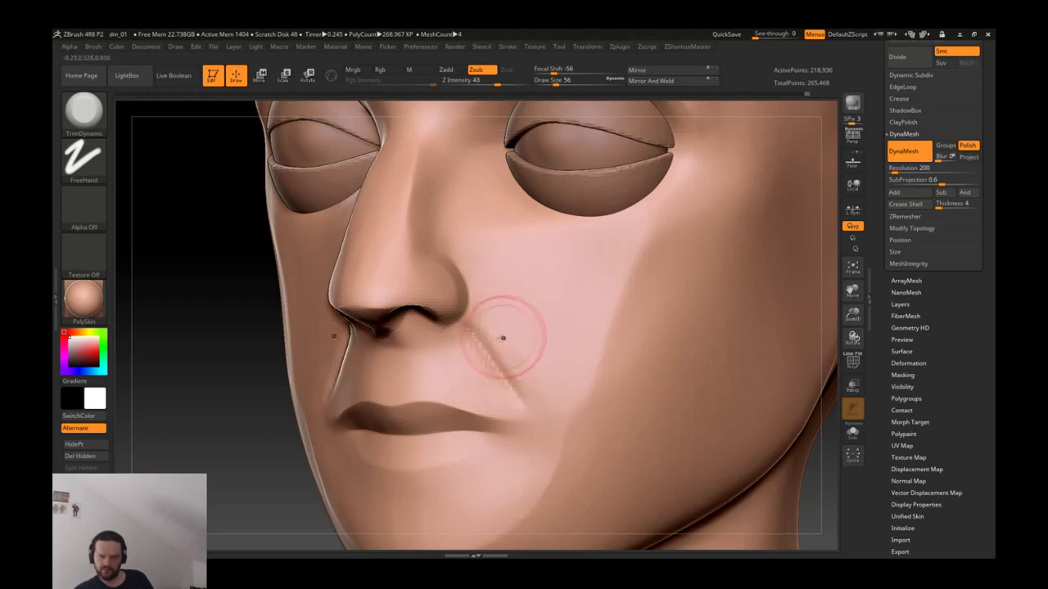
drag(507, 348, 491, 317)
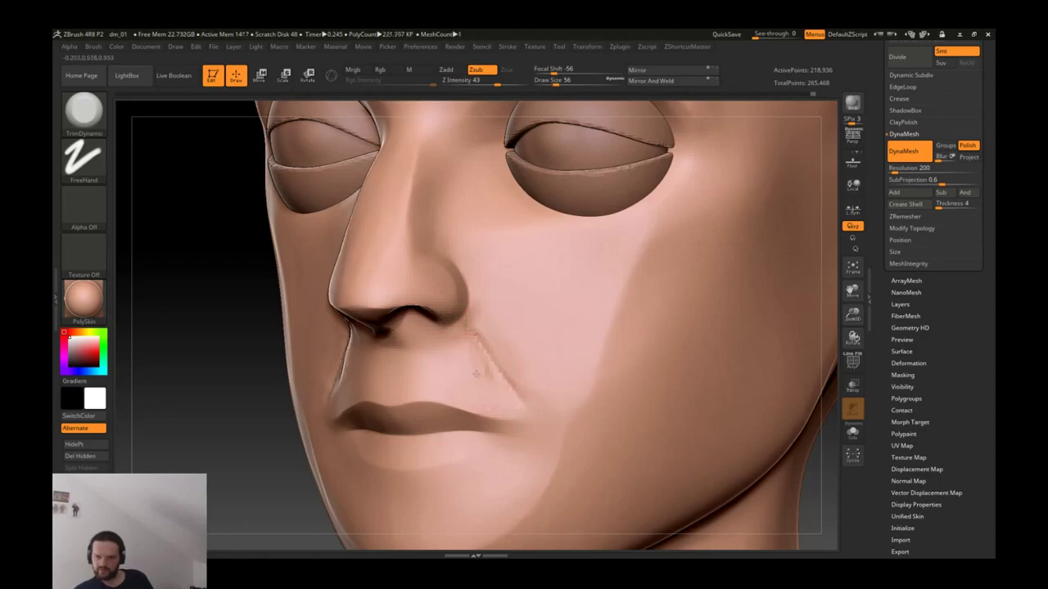
ctrl+right_drag(478, 379, 390, 396)
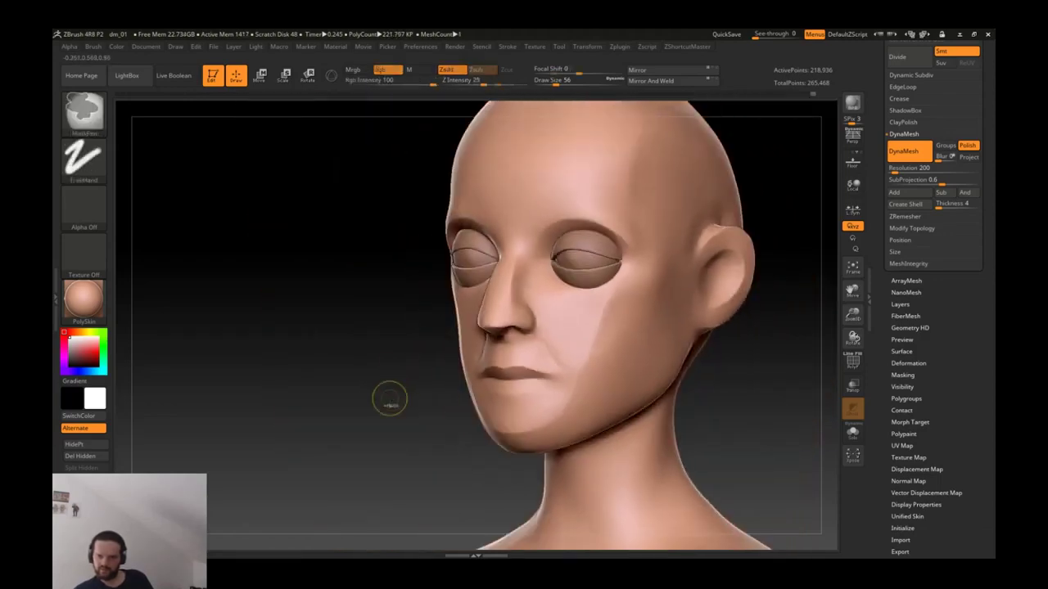
Step: Fill the area between the nose bridge, inner eye corner and cheek with ClayTubes at draw size 101 and smooth it
mouse_move(569, 395)
shift+right_down()
mouse_move(661, 333)
mouse_move(629, 307)
mouse_move(578, 292)
shift+right_up()
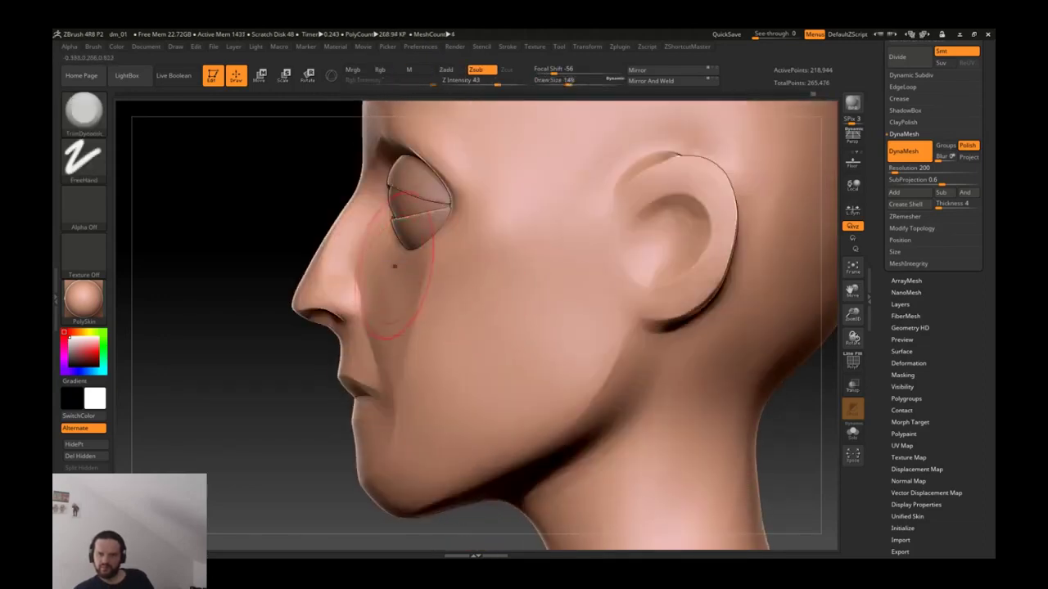
mouse_move(356, 256)
mouse_down()
mouse_move(344, 241)
mouse_move(352, 260)
mouse_move(371, 246)
mouse_up()
key(b)
key(c)
key(t)
right_drag(375, 242, 428, 248)
mouse_move(428, 249)
mouse_down()
mouse_move(405, 282)
mouse_move(426, 265)
mouse_move(421, 234)
mouse_move(431, 266)
mouse_up()
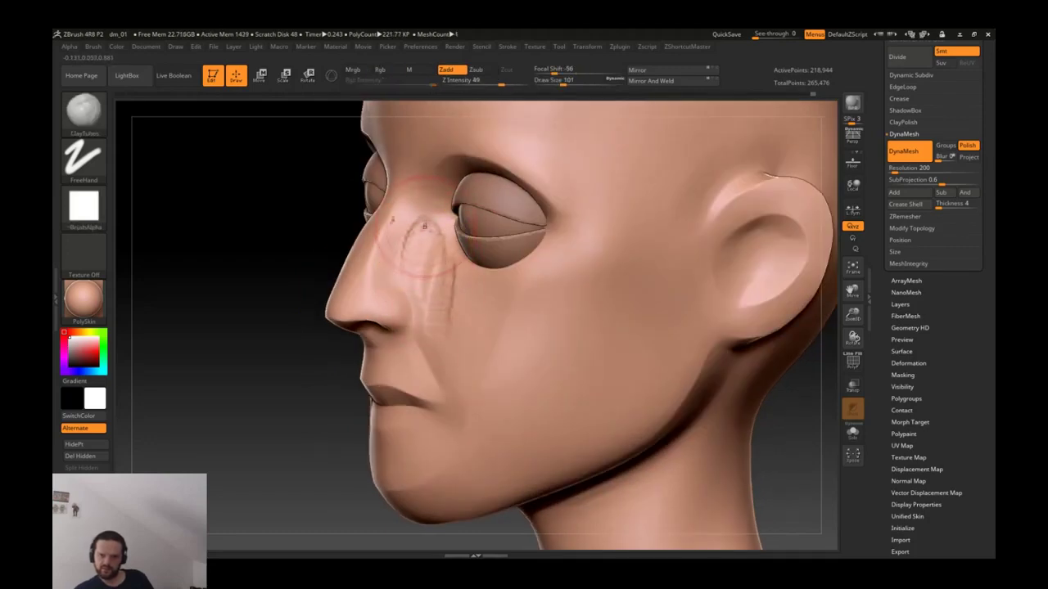
key(shift)
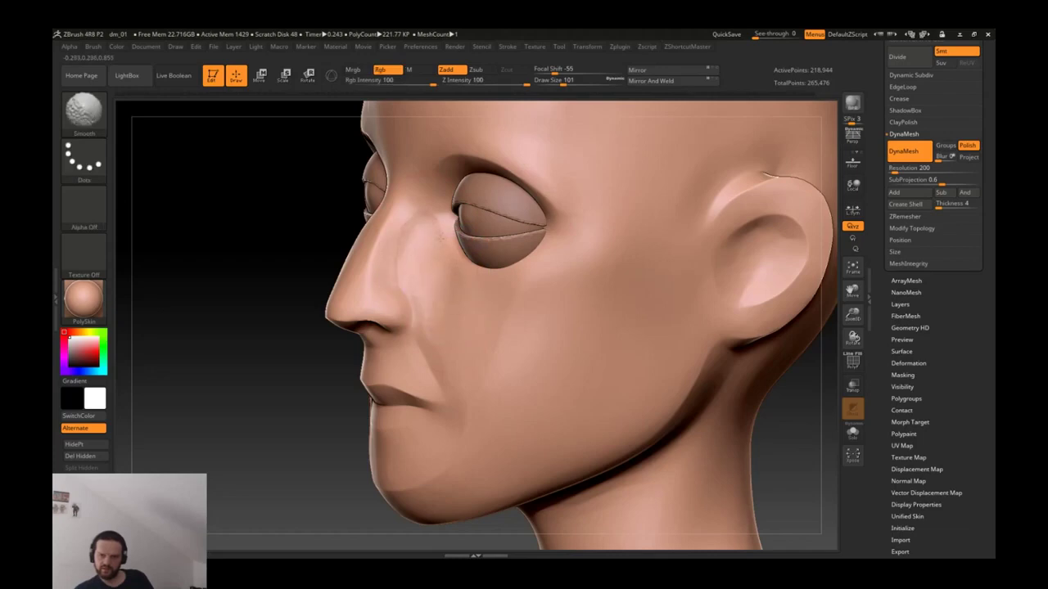
mouse_move(421, 246)
mouse_down()
mouse_move(383, 278)
mouse_move(423, 288)
mouse_move(452, 313)
mouse_up()
key(shift)
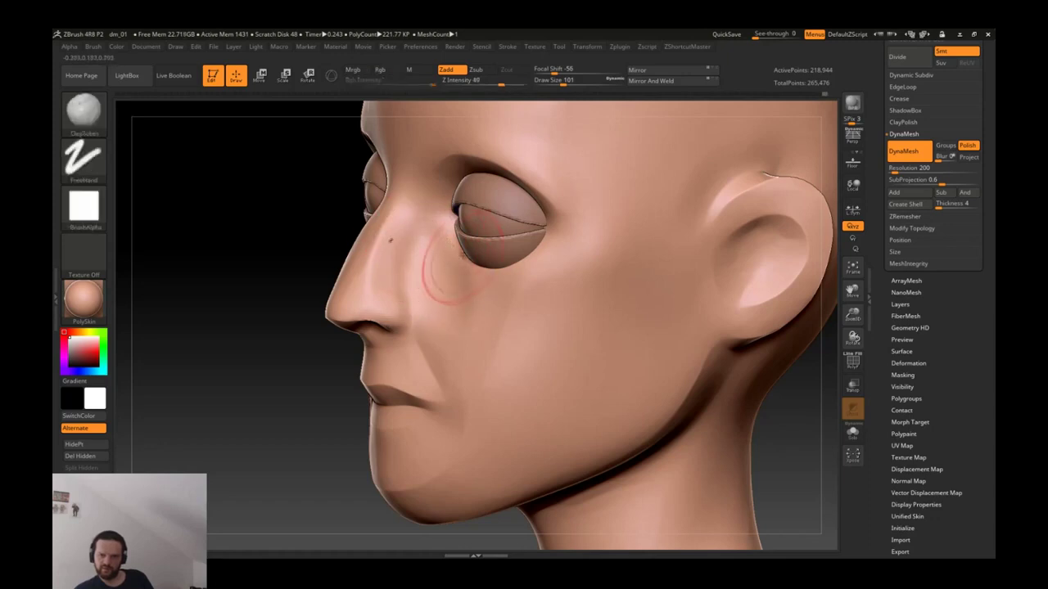
Step: Smooth the transition between the nose bridge, inner eye corner and cheek at draw size 101
key(shift)
key(shift)
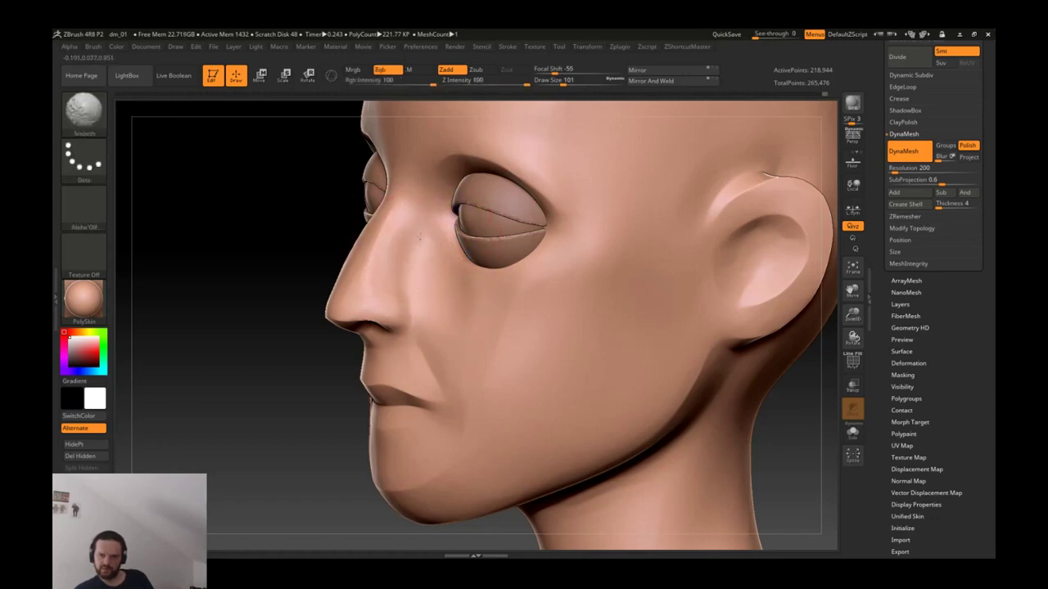
mouse_move(515, 304)
shift+mouse_down()
mouse_move(639, 263)
mouse_move(545, 264)
mouse_move(544, 281)
mouse_move(496, 247)
mouse_move(480, 223)
mouse_move(485, 208)
shift+mouse_up()
key(b)
key(d)
key(s)
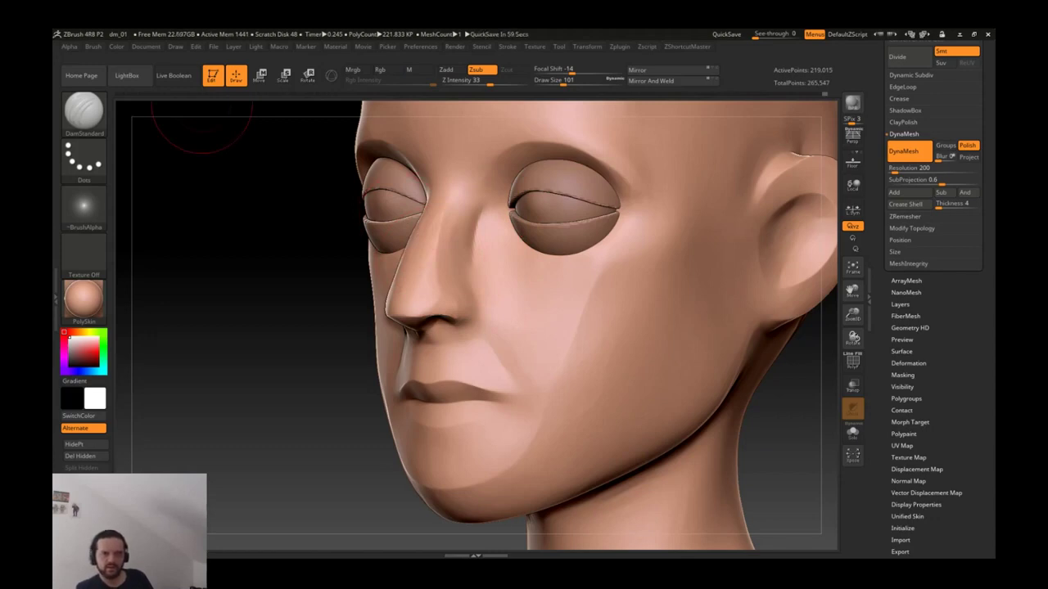
mouse_move(483, 297)
right_down()
mouse_move(524, 297)
mouse_move(537, 175)
right_up()
shift+drag(538, 175, 550, 219)
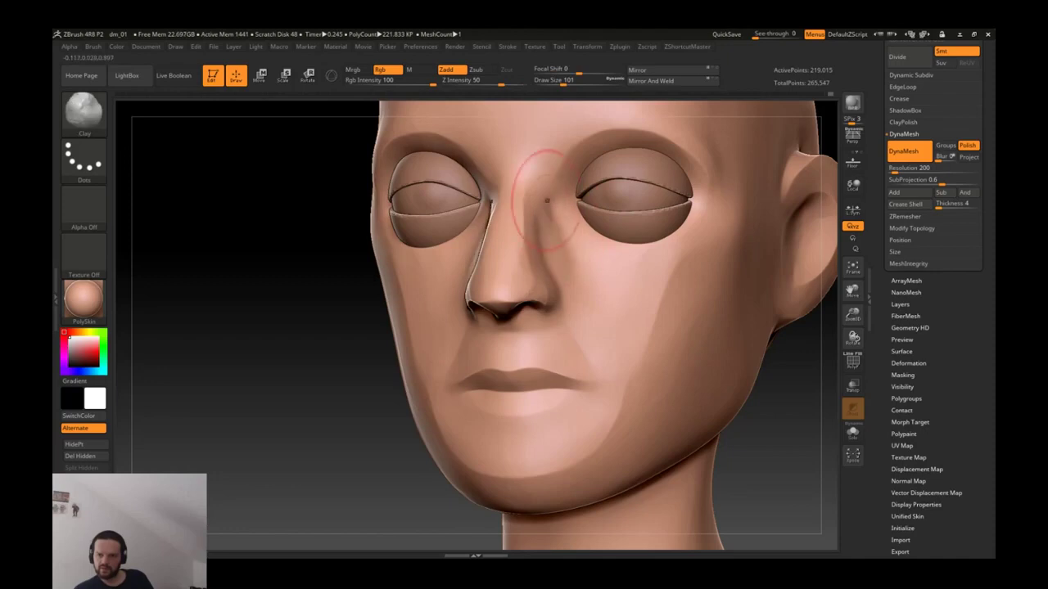
right_drag(579, 251, 478, 231)
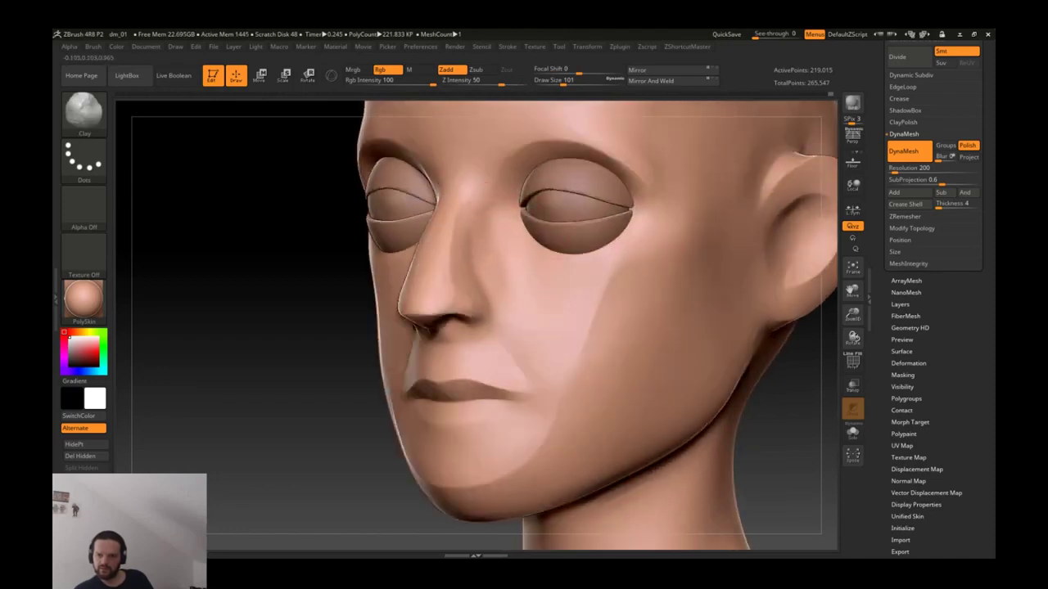
shift+drag(526, 295, 508, 280)
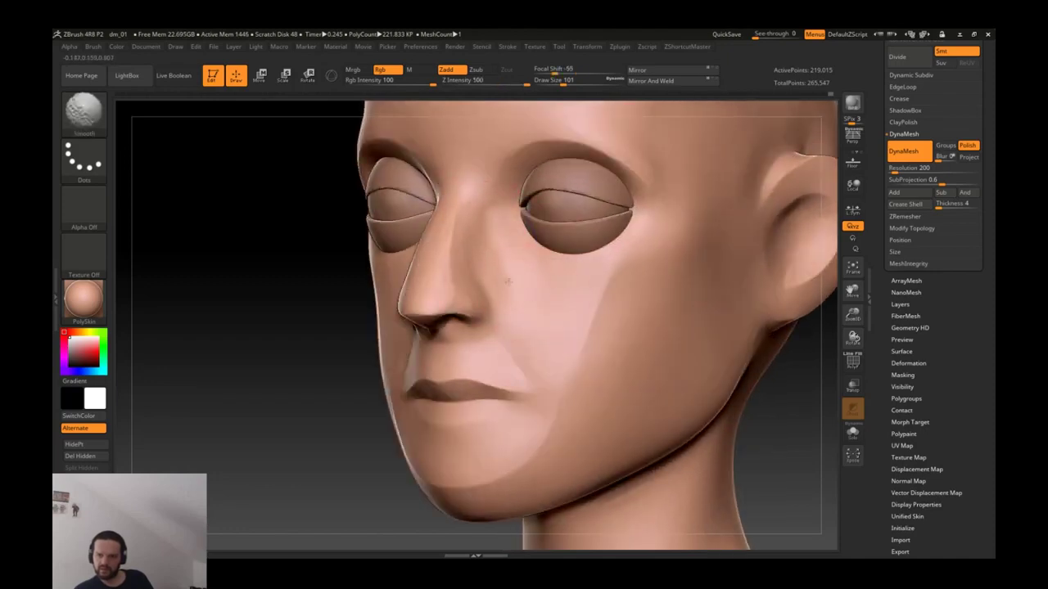
Step: Try to reshape the side of the head near the ear with the Move brush at draw size 257
right_drag(524, 288, 727, 330)
mouse_move(761, 364)
right_down()
mouse_move(683, 275)
mouse_move(650, 266)
right_up()
drag(690, 267, 634, 270)
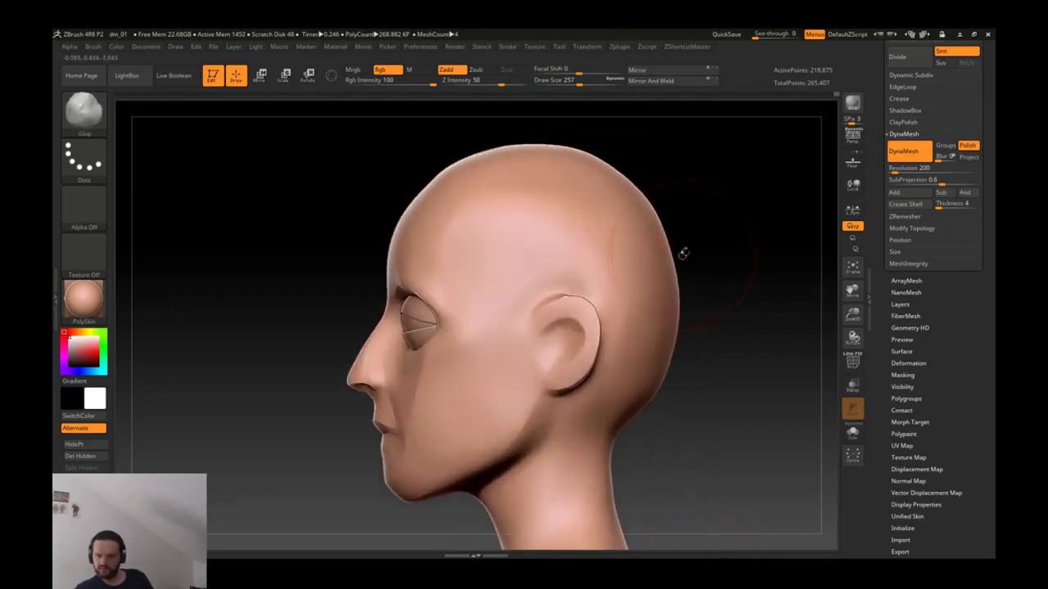
drag(688, 241, 677, 255)
key(b)
key(m)
key(v)
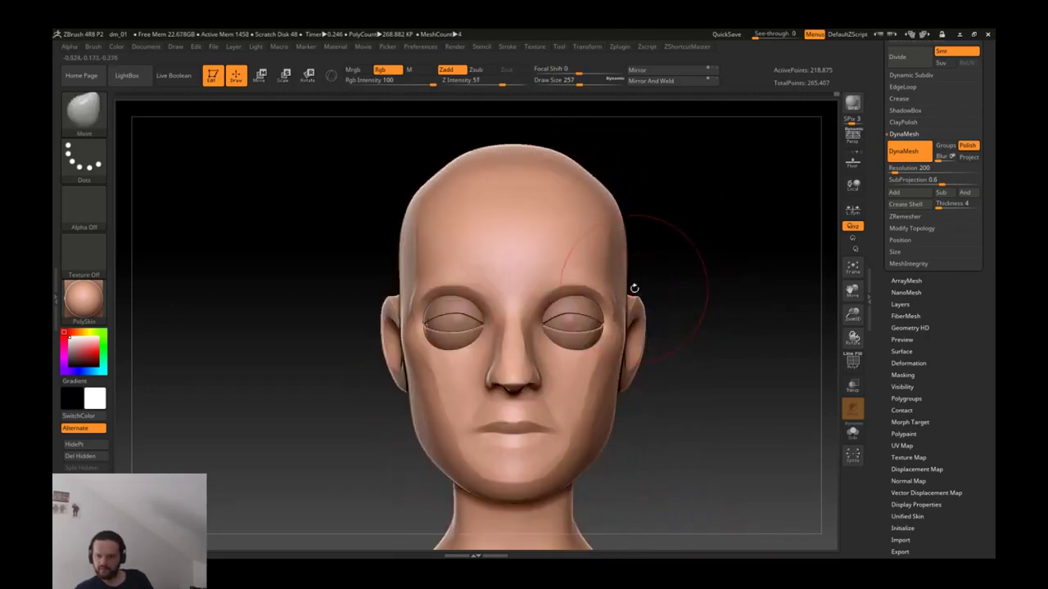
drag(631, 293, 616, 283)
key(ctrl+z)
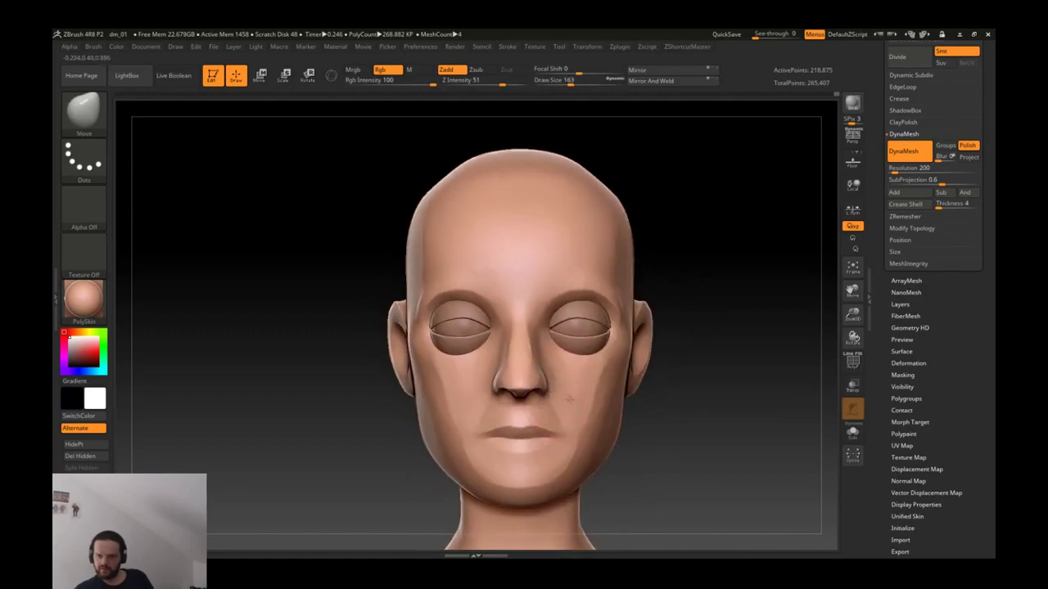
Step: Adjust the nose tip and nostril wings from the front with the Move brush at draw size 74
scroll(529, 399, up, 3)
key(s)
drag(597, 406, 571, 405)
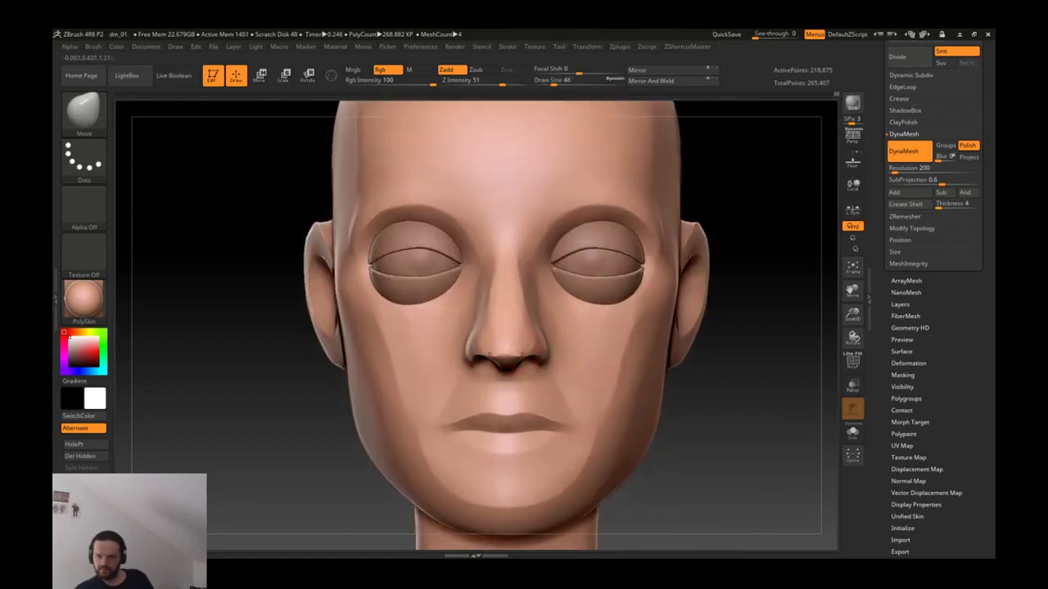
scroll(524, 353, up, 4)
key(s)
mouse_move(498, 329)
mouse_down()
mouse_move(509, 329)
mouse_move(503, 282)
mouse_move(510, 321)
mouse_up()
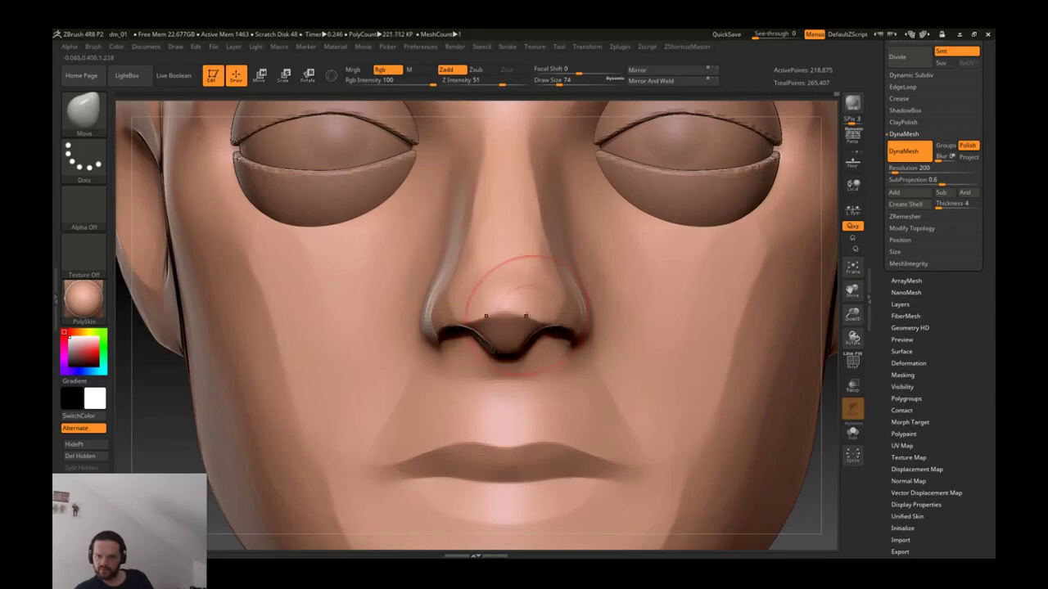
Step: Shape the underside of the nose and hollow out the nostrils with the Clay brush at draw size 46
scroll(536, 311, down, 3)
mouse_move(536, 311)
right_down()
mouse_move(532, 270)
mouse_move(543, 303)
right_up()
scroll(516, 262, up, 3)
key(b)
key(c)
key(l)
drag(545, 263, 557, 315)
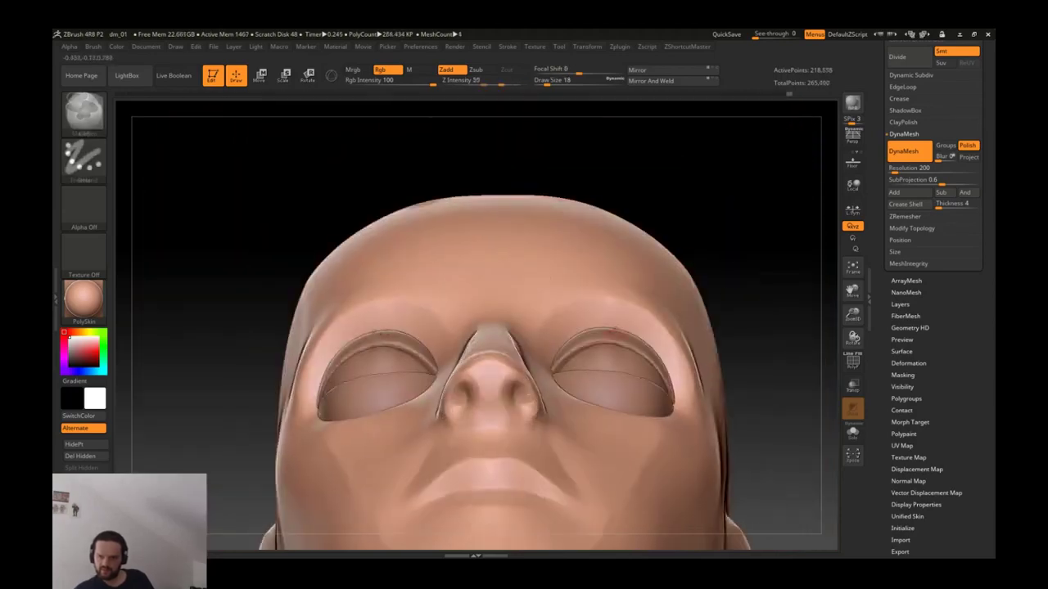
ctrl+right_drag(524, 245, 524, 327)
right_drag(517, 246, 471, 270)
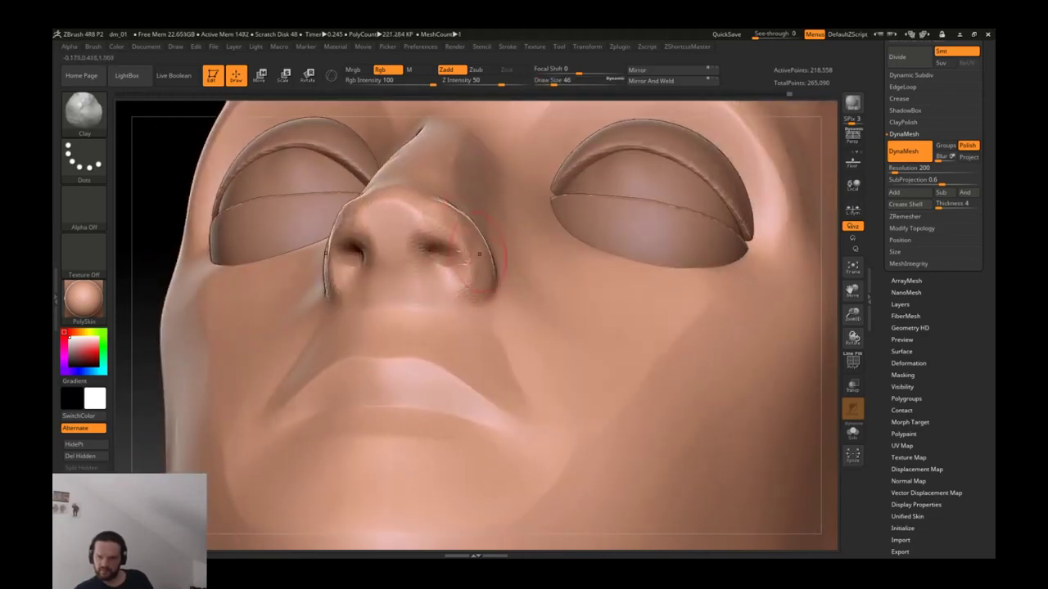
mouse_move(432, 211)
mouse_down()
mouse_move(452, 210)
mouse_move(472, 237)
mouse_move(442, 274)
mouse_up()
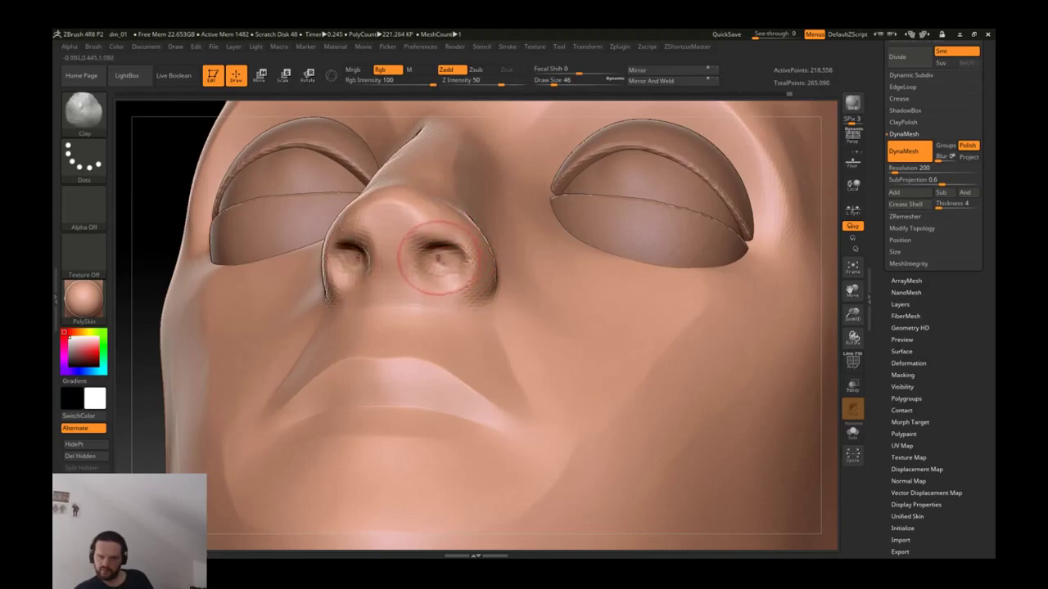
Step: Deepen the nostril openings with the Move brush at draw size 35 and smooth the nostril wings
key(ctrl)
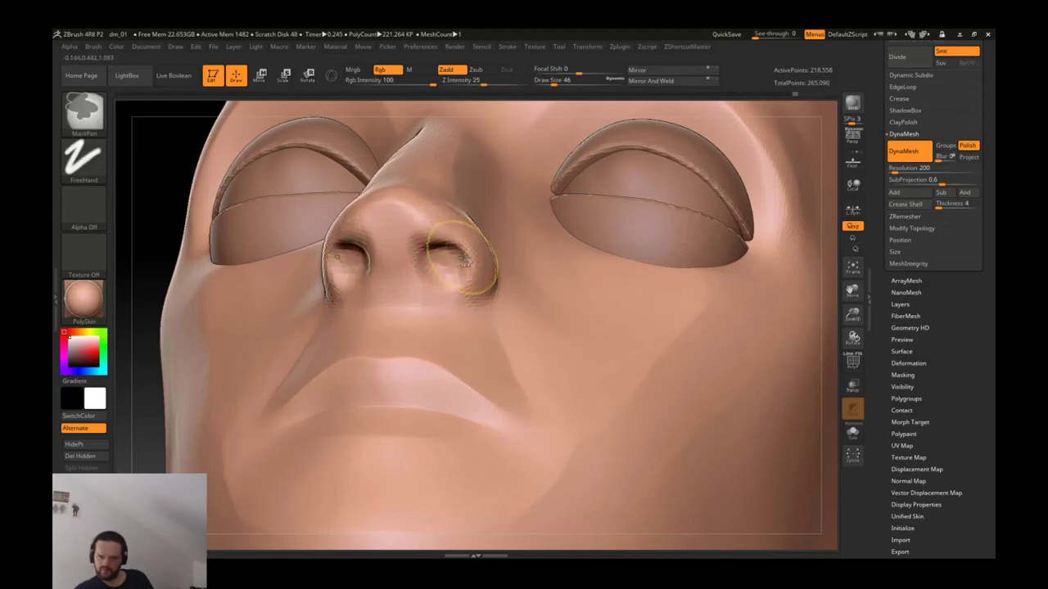
ctrl+drag(460, 261, 514, 264)
mouse_move(427, 249)
mouse_down()
mouse_move(439, 270)
mouse_move(447, 241)
mouse_up()
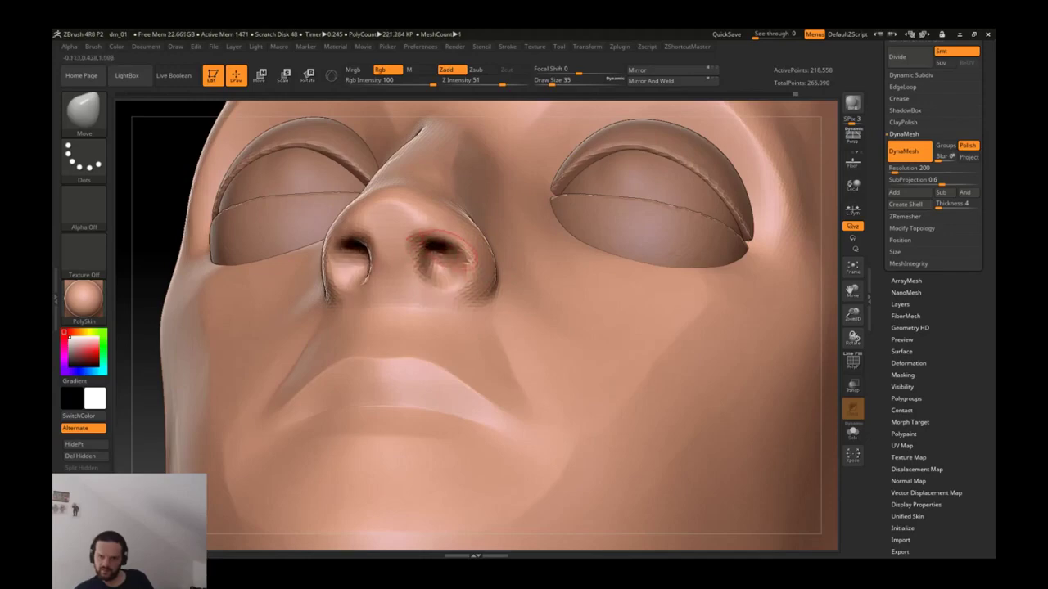
mouse_move(455, 246)
right_down()
mouse_move(542, 275)
mouse_move(423, 349)
right_up()
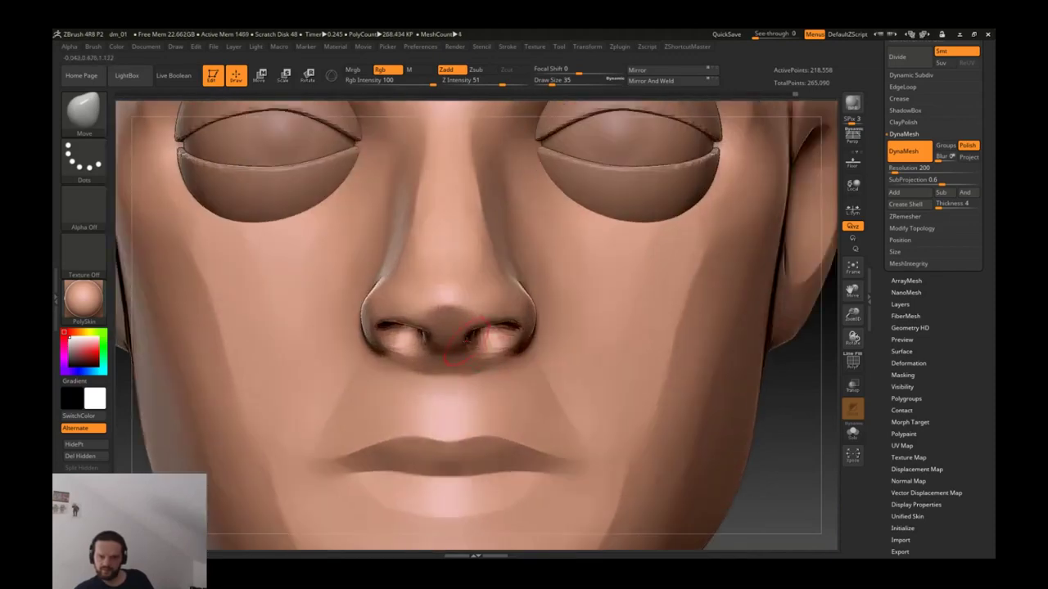
key(shift)
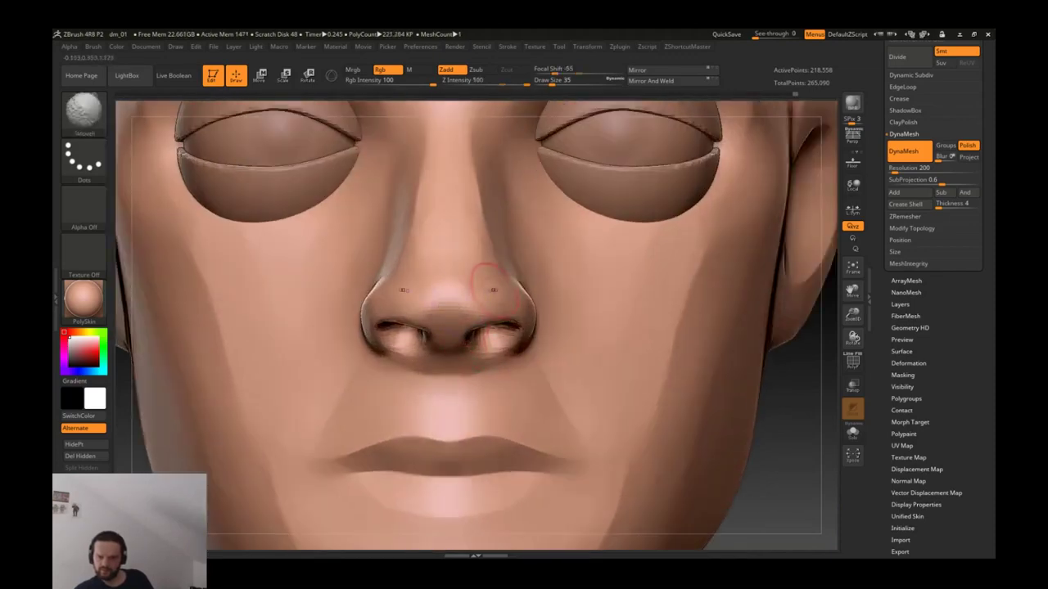
Step: Carve the crease around the nostril wing with DamStandard at draw size 35
mouse_move(501, 282)
right_down()
mouse_move(426, 295)
mouse_move(434, 301)
mouse_move(410, 413)
right_up()
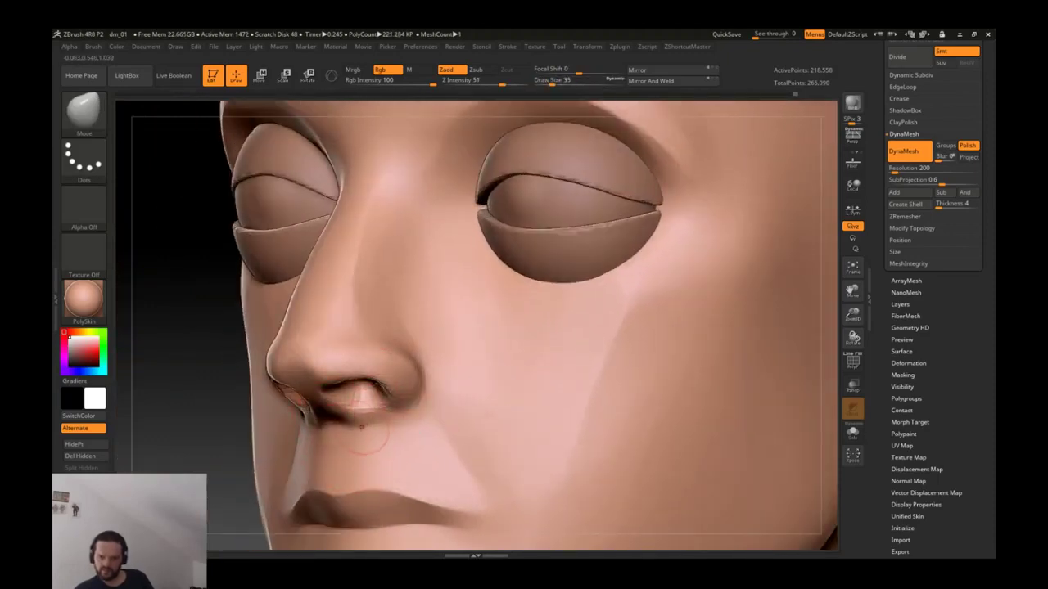
key(b)
key(d)
key(s)
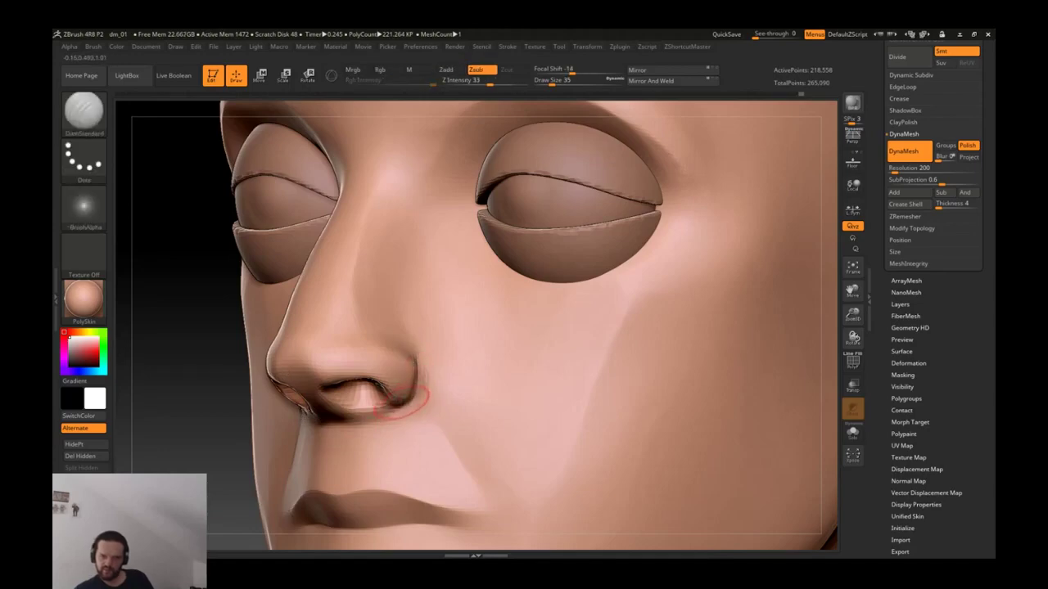
Step: Build up the area beside the nostril wing with the Clay brush at draw size 35 and smooth it into the cheek
key(b)
key(c)
key(l)
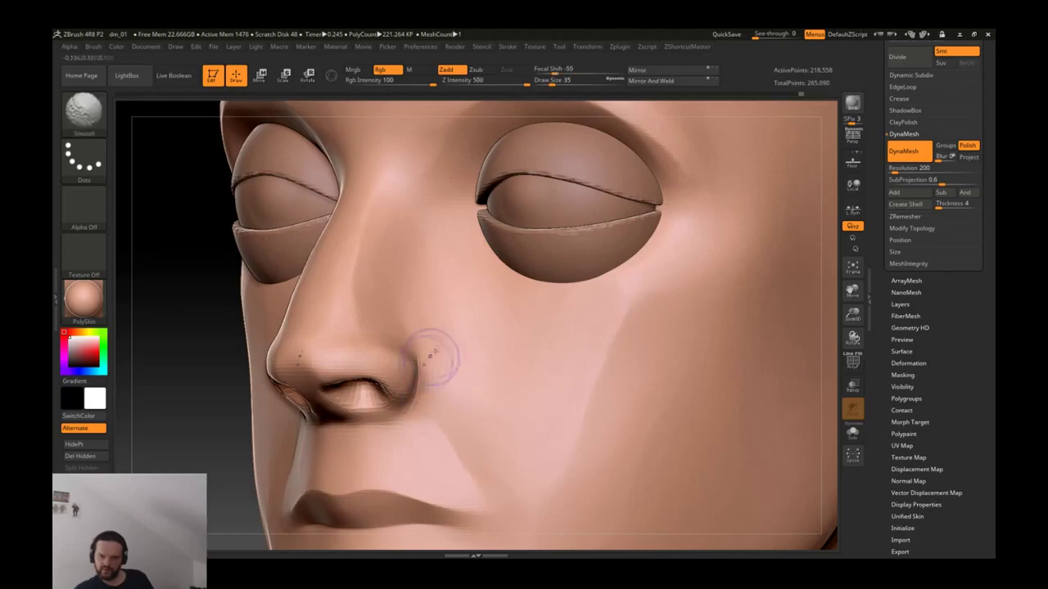
key(f)
mouse_move(584, 359)
right_down()
mouse_move(622, 352)
mouse_move(623, 368)
mouse_move(686, 352)
mouse_move(545, 343)
mouse_move(542, 334)
mouse_move(573, 323)
right_up()
key(b)
key(m)
key(t)
key(b)
key(c)
key(l)
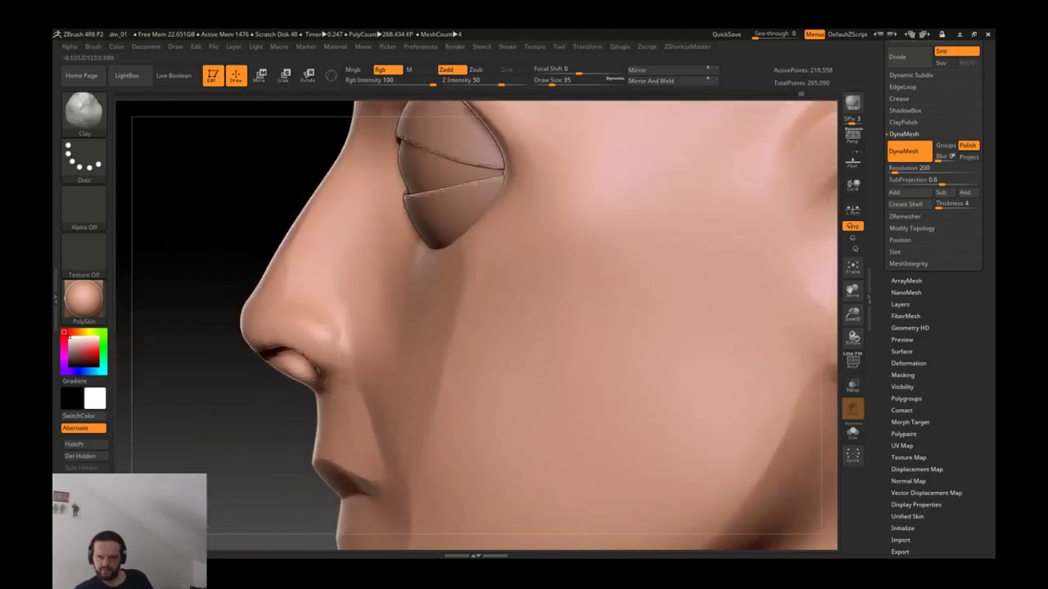
key(bracketright)
mouse_move(304, 327)
right_down()
mouse_move(293, 339)
mouse_move(365, 327)
right_up()
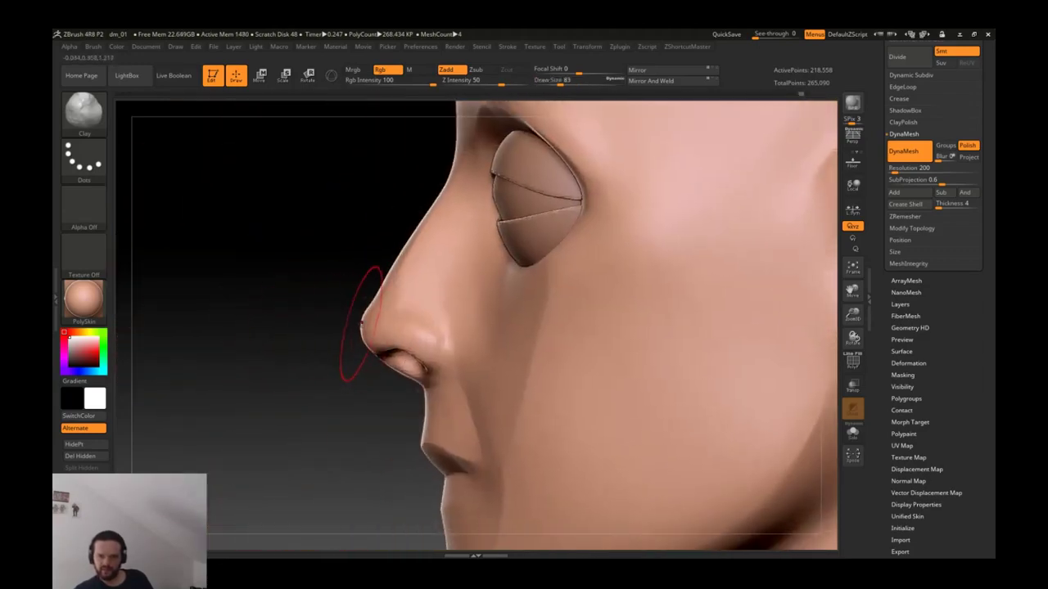
Step: Adjust the nose tip in profile with the Move brush at draw size 94
key(b)
key(m)
key(v)
key(ctrl+i)
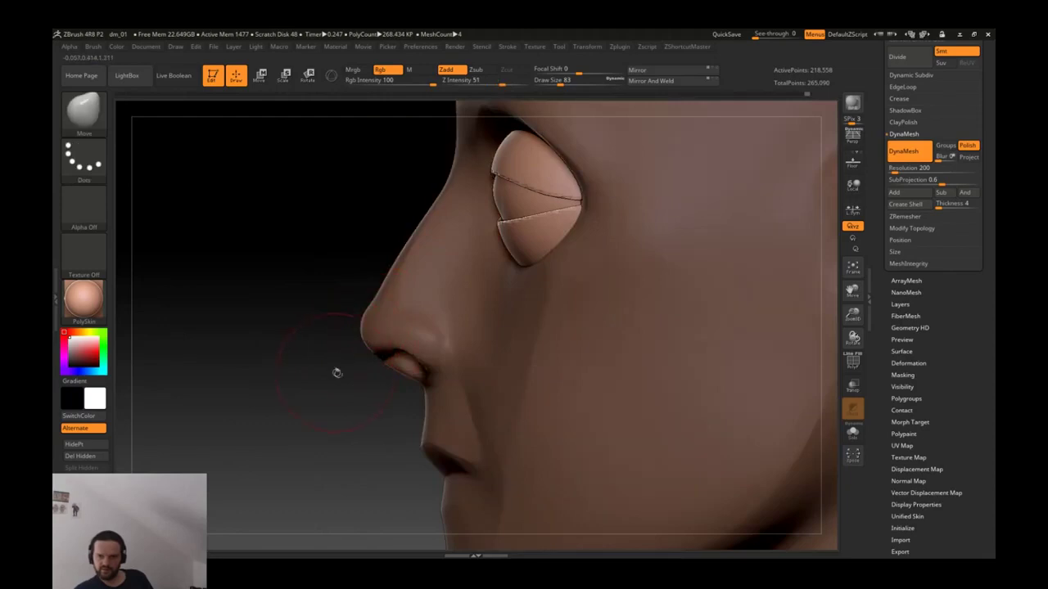
ctrl+drag(364, 336, 347, 374)
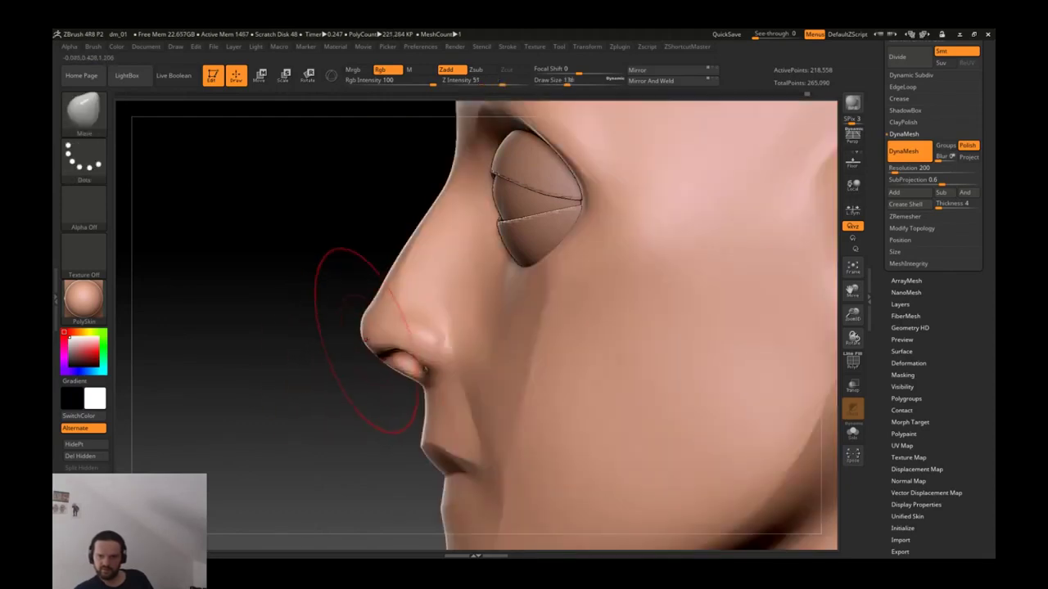
key(bracketright)
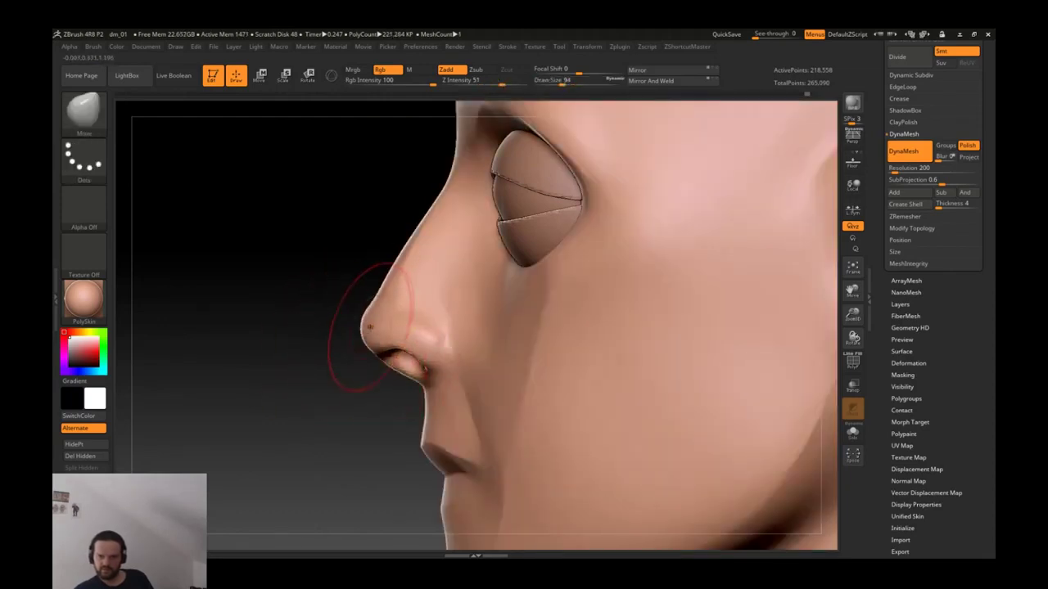
key(bracketleft)
mouse_move(361, 344)
alt+mouse_down()
mouse_move(504, 329)
mouse_move(744, 381)
mouse_move(536, 283)
alt+mouse_up()
Step: Reshape the base of the nostrils from below with the Clay brush and the Move brush at draw size 31
key(bracketleft)
key(bracketleft)
key(bracketleft)
key(bracketleft)
key(b)
key(c)
key(l)
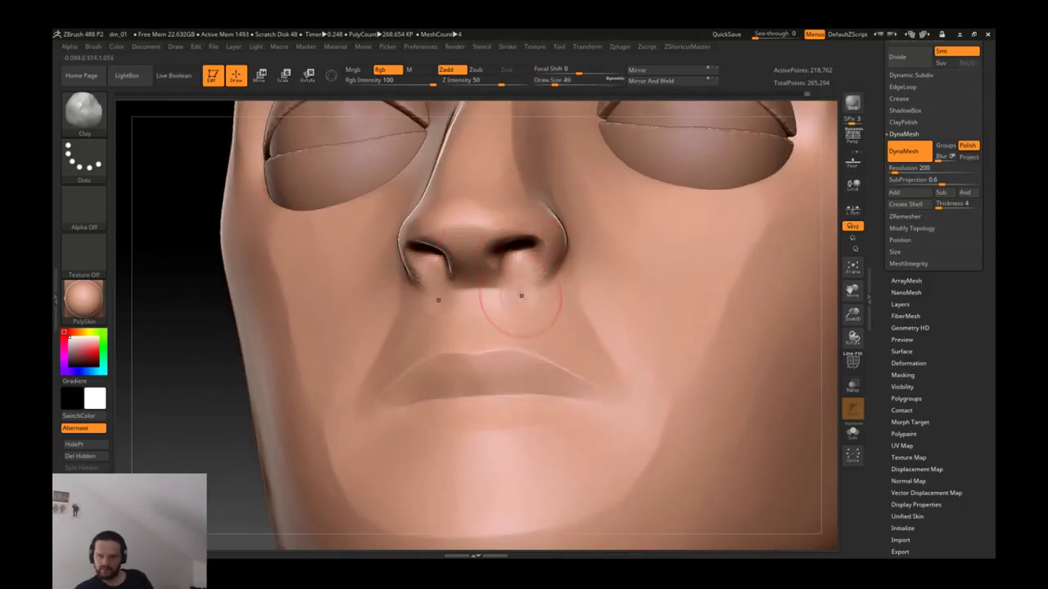
key(bracketleft)
key(bracketleft)
key(b)
key(m)
key(v)
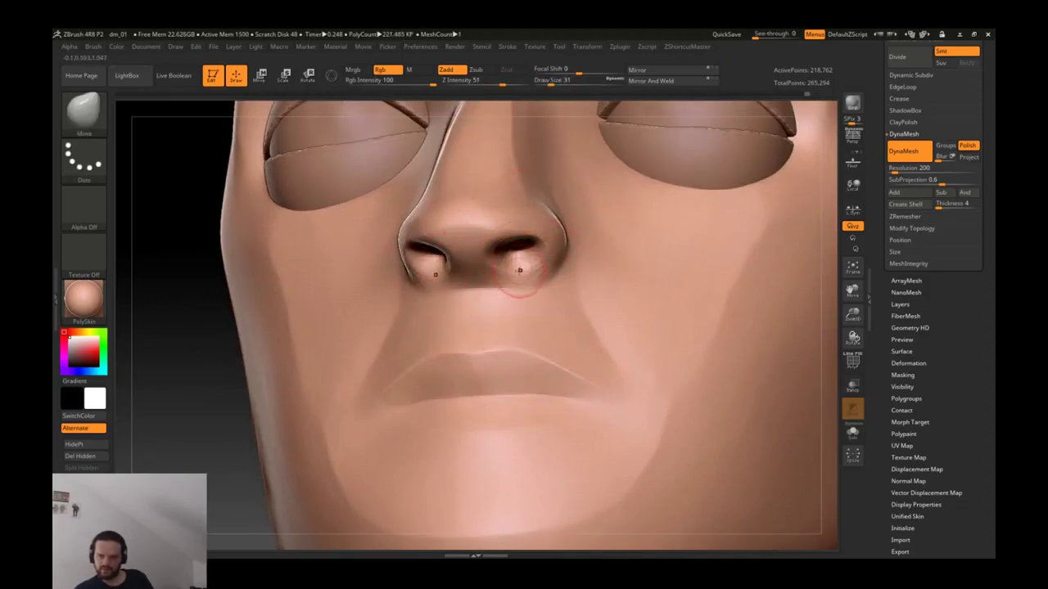
mouse_move(518, 266)
mouse_down()
mouse_move(524, 258)
mouse_move(512, 270)
mouse_up()
drag(180, 286, 543, 286)
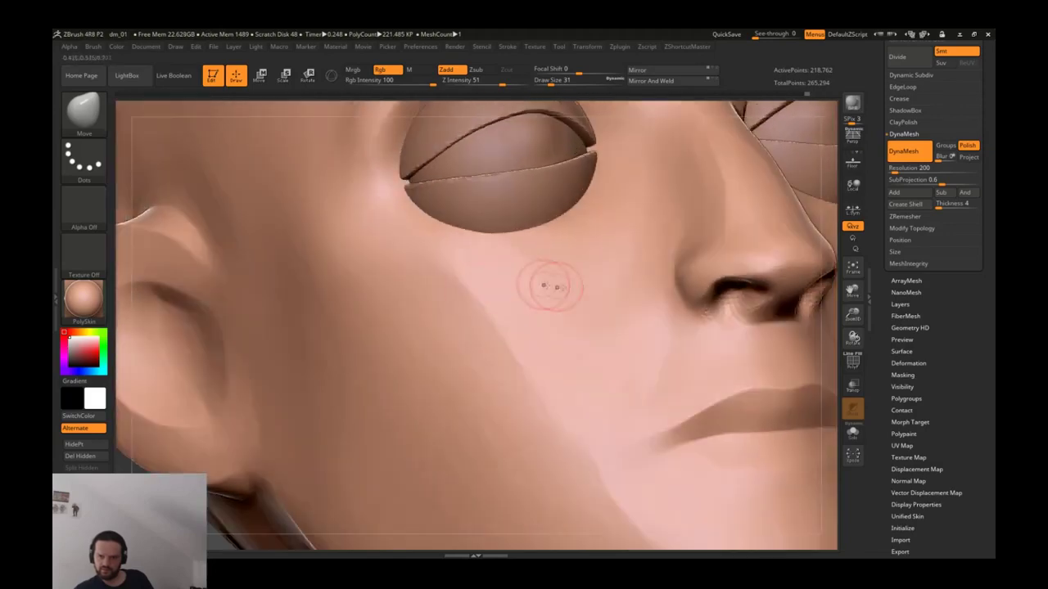
Step: Build up the outer side of the nostril wing with the Clay brush at draw size 31
key(b)
key(c)
key(l)
drag(684, 283, 702, 327)
key(f)
key(ctrl)
mouse_move(621, 335)
mouse_down()
mouse_move(450, 336)
mouse_move(608, 368)
mouse_move(601, 351)
mouse_up()
Step: Refine the nostril wings from the front with the Move and Clay brushes at draw size 31 and smooth them
key(b)
key(m)
key(v)
key(b)
key(c)
key(l)
key(shift)
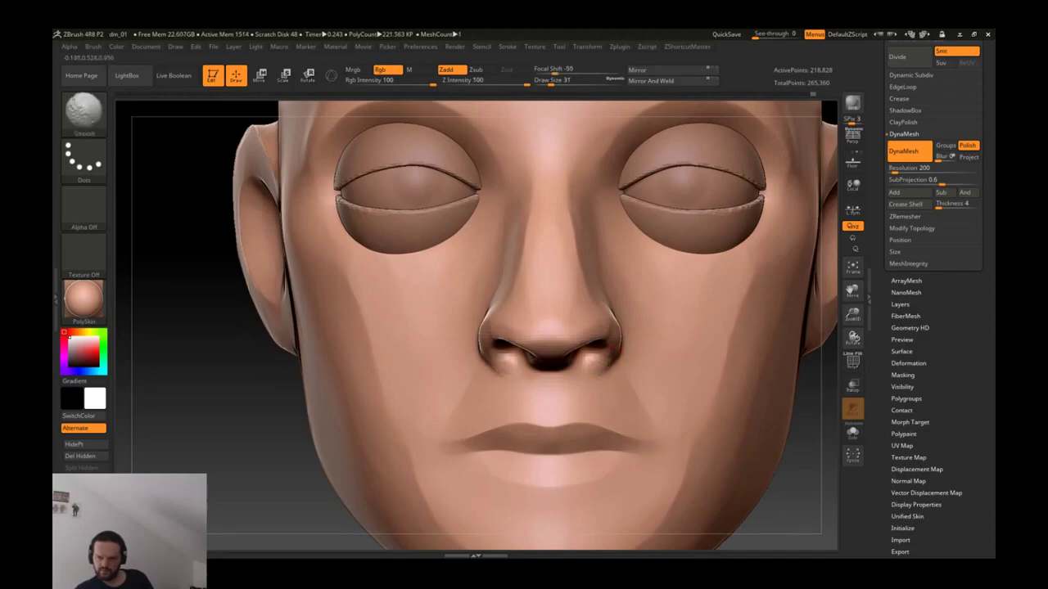
Step: Examine the proportions of the whole head and nose from the front and three-quarter views
key(f)
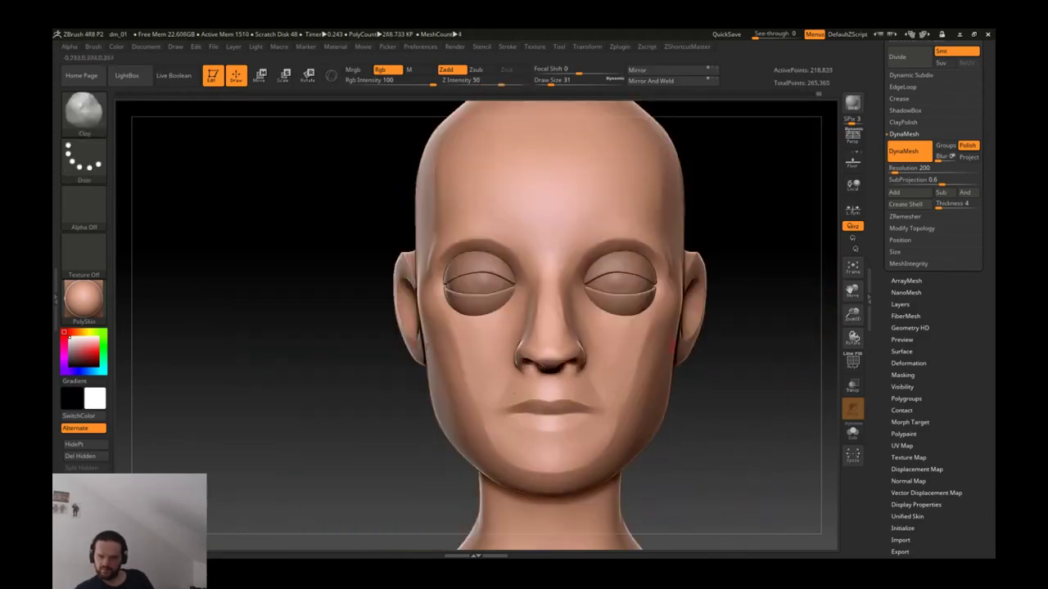
drag(629, 319, 608, 324)
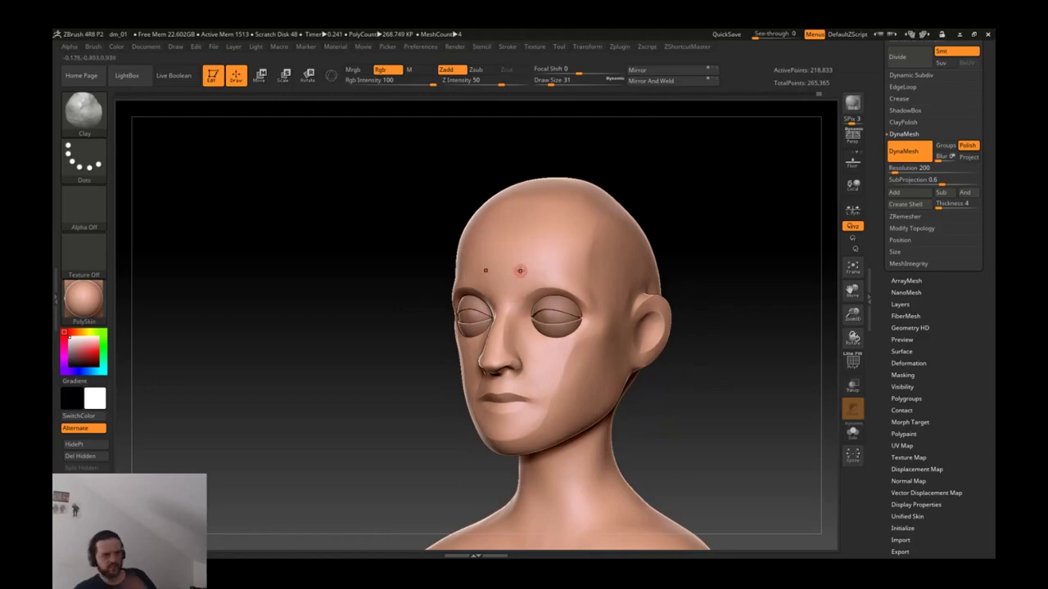
mouse_move(528, 266)
mouse_down()
mouse_move(565, 291)
mouse_move(646, 316)
mouse_move(679, 295)
mouse_move(446, 339)
mouse_move(671, 335)
mouse_move(585, 292)
mouse_up()
key(s)
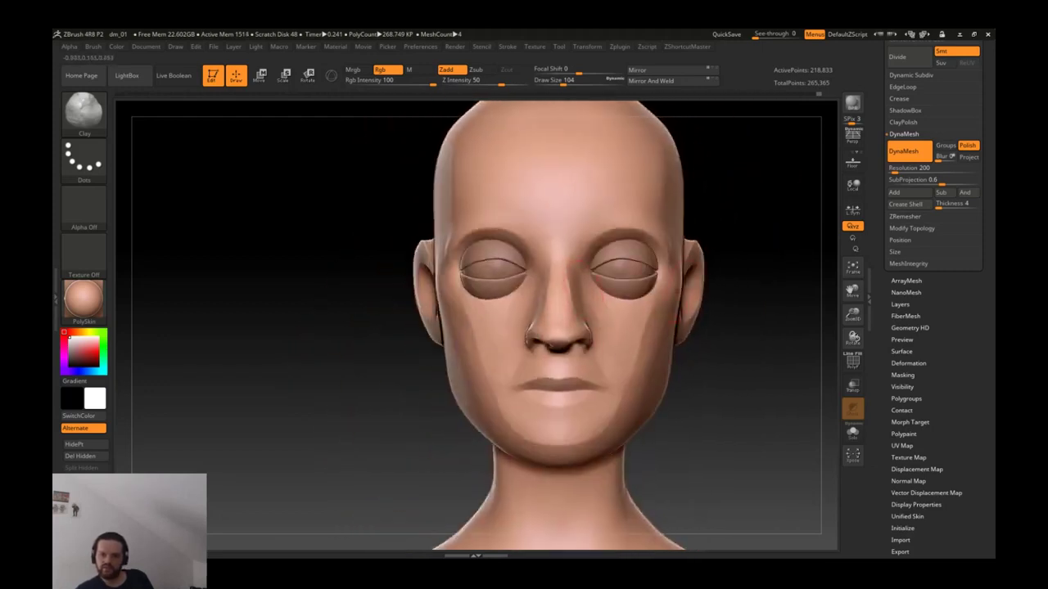
key(f)
mouse_move(712, 294)
mouse_down()
mouse_move(810, 296)
mouse_move(671, 299)
mouse_up()
alt+drag(778, 409, 777, 327)
Step: Carve a short crease into each mouth corner with the DamStandard brush at draw size 23
key(s)
drag(622, 366, 602, 366)
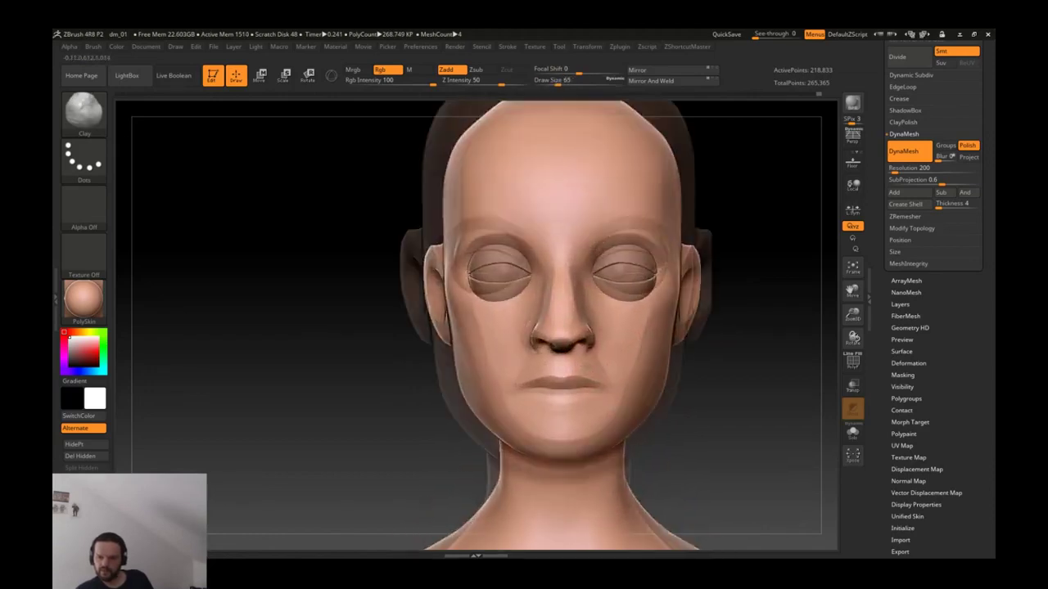
scroll(580, 364, up, 3)
alt+right_drag(551, 369, 536, 338)
key(b)
key(d)
key(s)
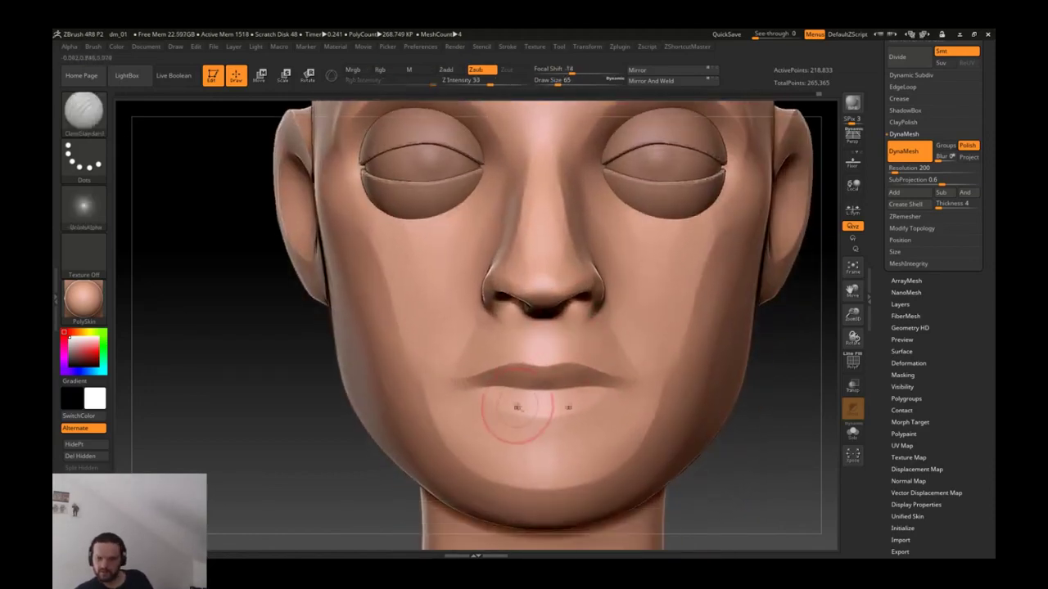
scroll(460, 402, up, 2)
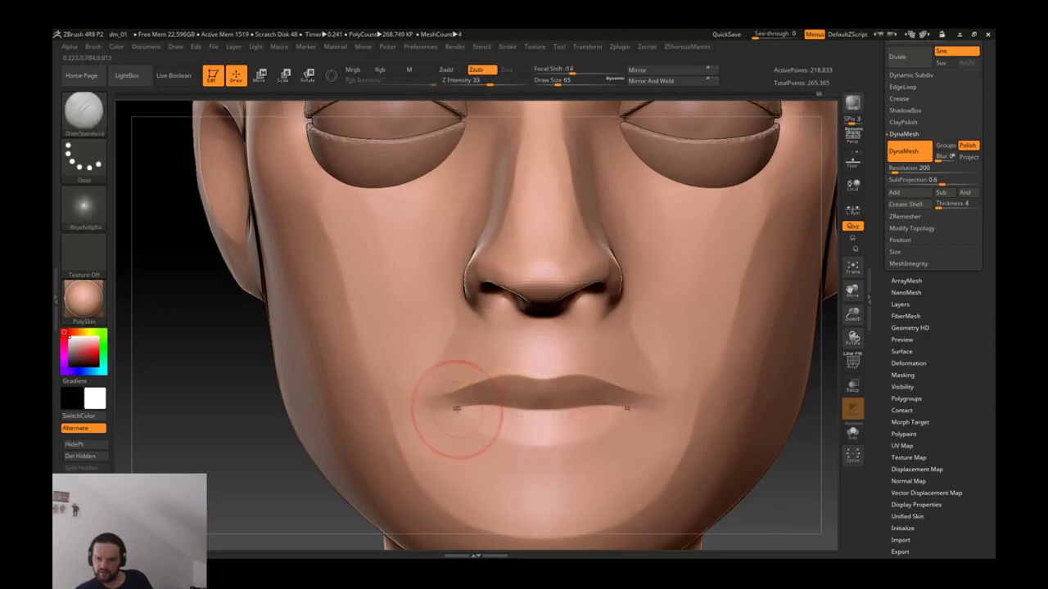
key(s)
click(639, 403)
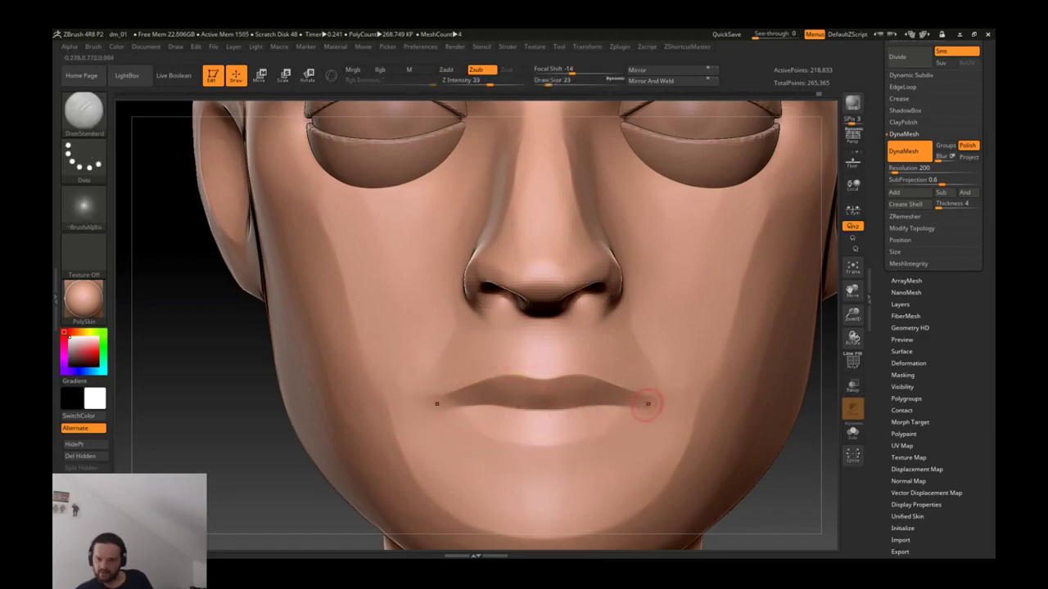
right_drag(638, 401, 545, 404)
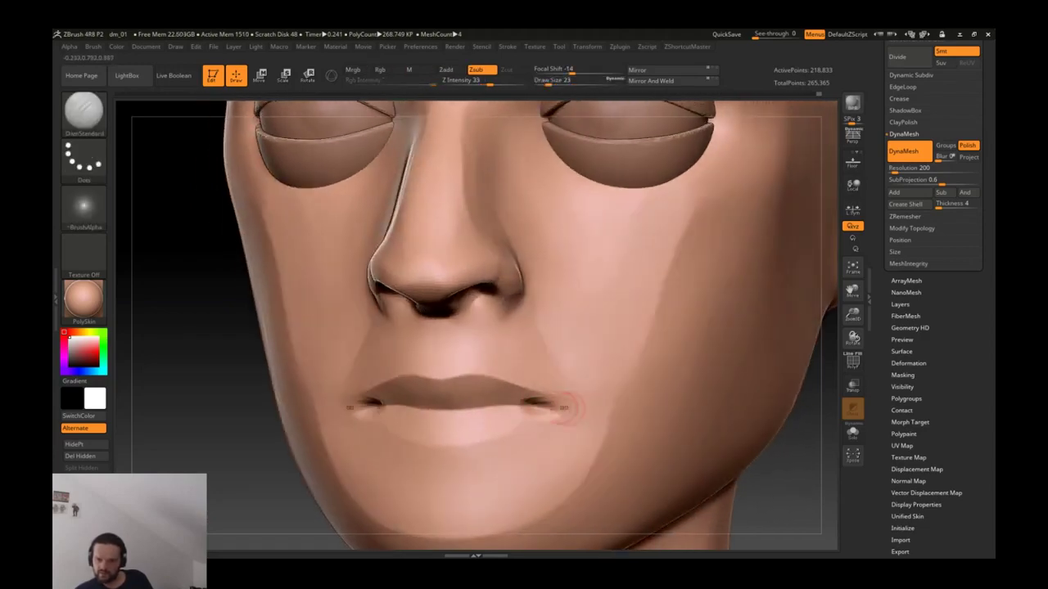
key(ctrl)
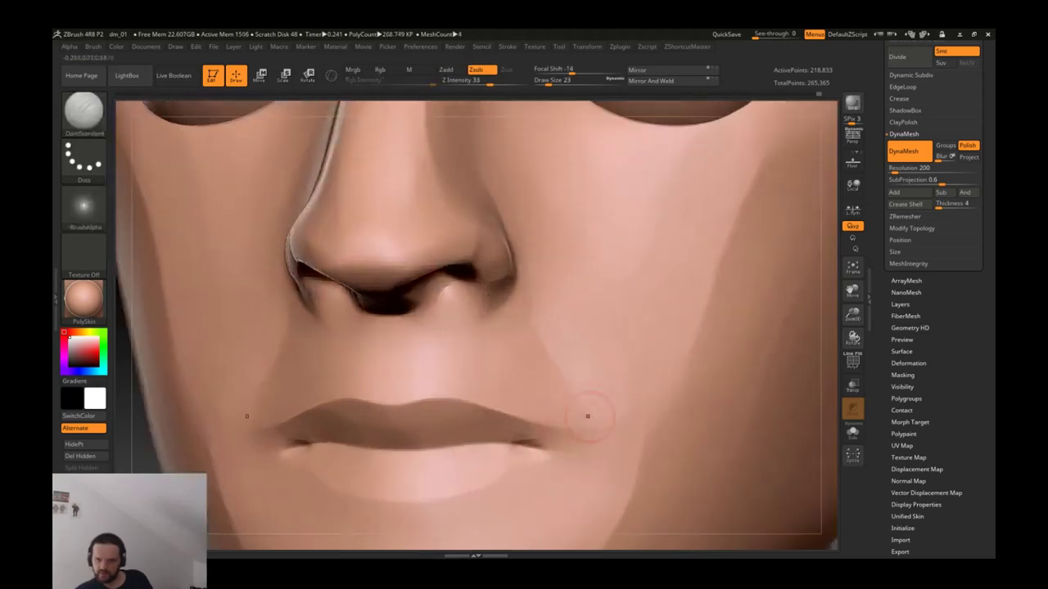
Step: Deepen the mouth-corner creases and extend them outward with the DamStandard brush at draw size 23
ctrl+right_drag(565, 402, 590, 416)
alt+drag(491, 451, 601, 450)
drag(532, 449, 607, 454)
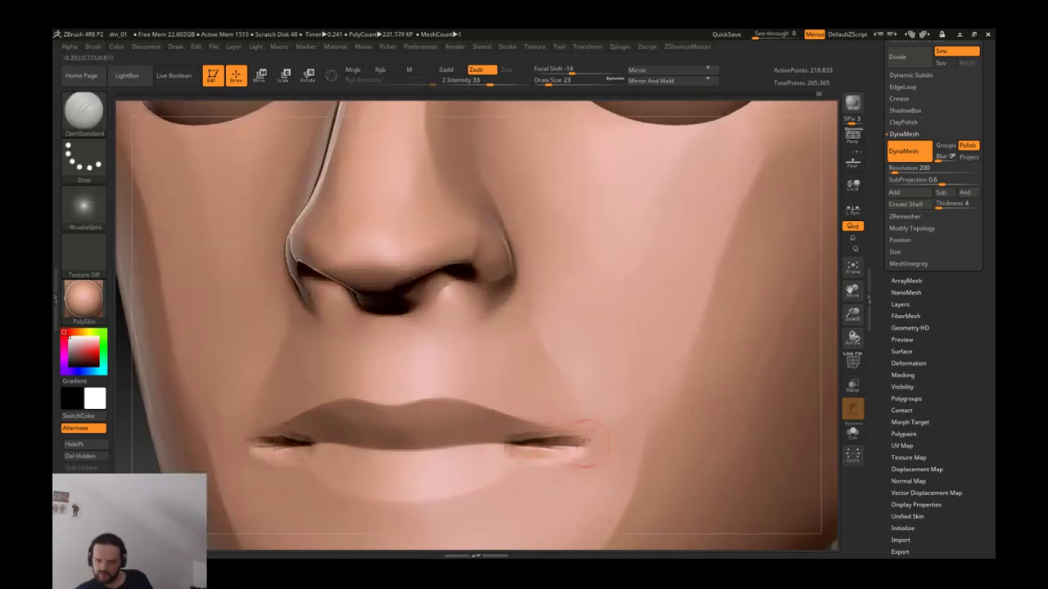
alt+right_drag(600, 441, 570, 370)
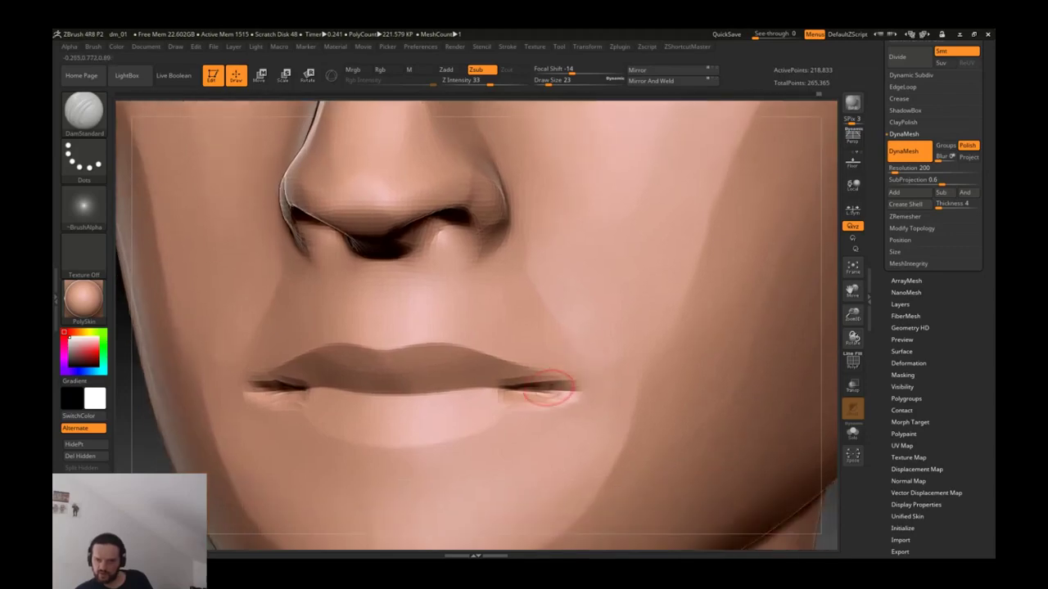
Step: Build up the outer parts of the lower lip with the ClayTubes brush at draw size 23
key(b)
key(c)
key(t)
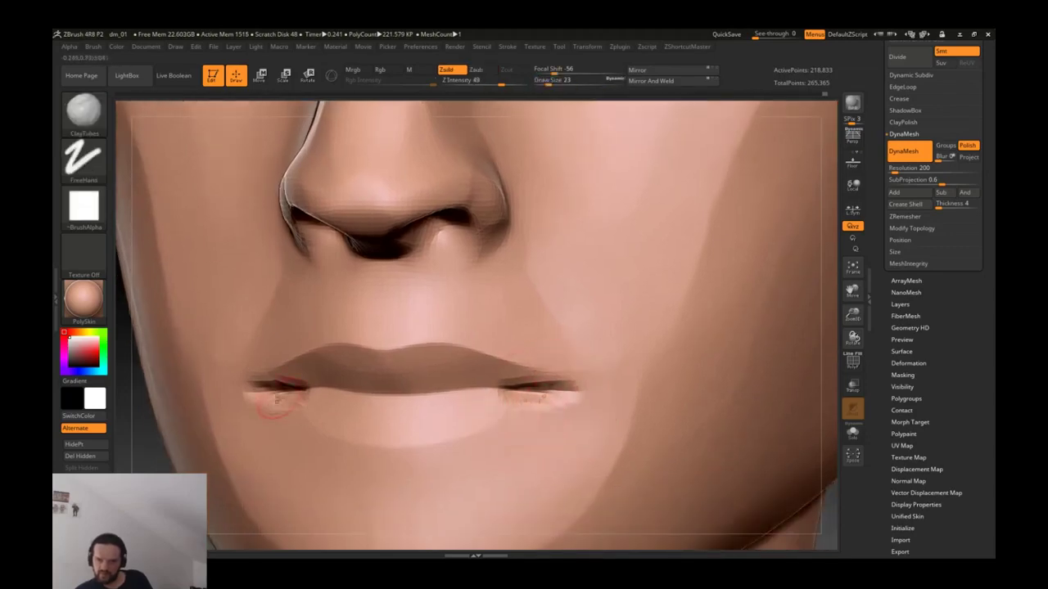
drag(254, 399, 337, 429)
drag(260, 400, 308, 425)
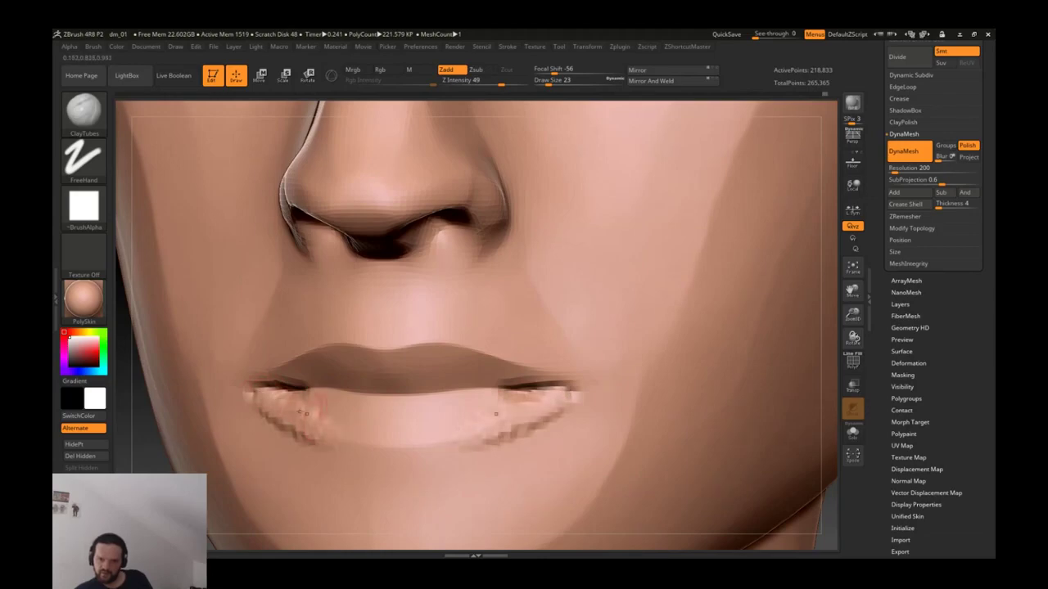
Step: Cut a near-vertical crease at the outer end of each mouth corner with the DamStandard brush at draw size 23
key(b)
key(t)
key(s)
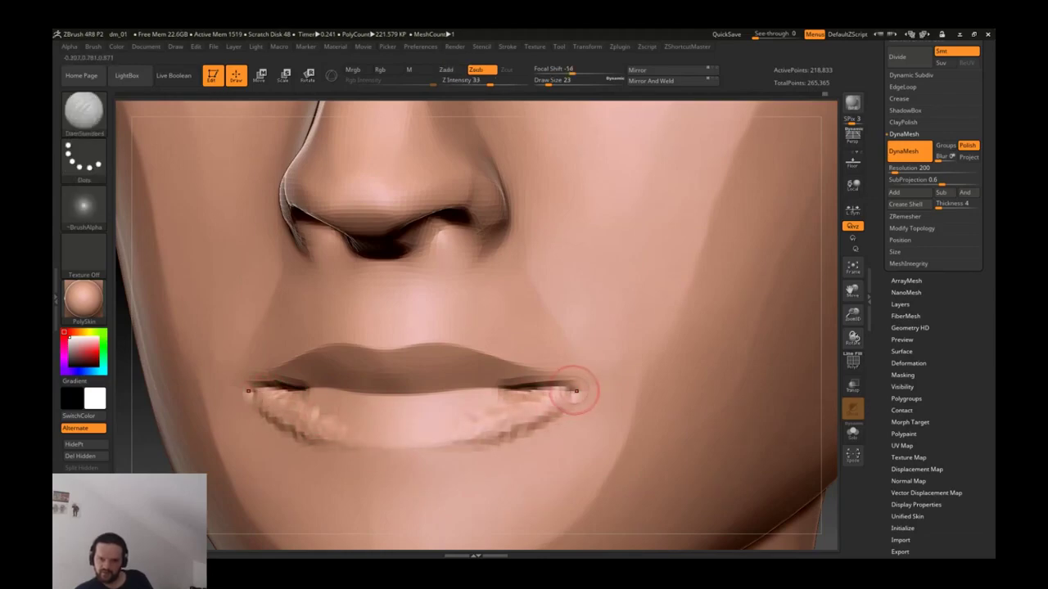
mouse_move(601, 416)
mouse_down()
mouse_move(628, 429)
mouse_move(597, 370)
mouse_move(576, 359)
mouse_move(621, 400)
mouse_move(600, 372)
mouse_up()
Step: Build up the skin above and beside the mouth corners with the ClayTubes brush, raising the draw size to 37
key(b)
key(c)
key(t)
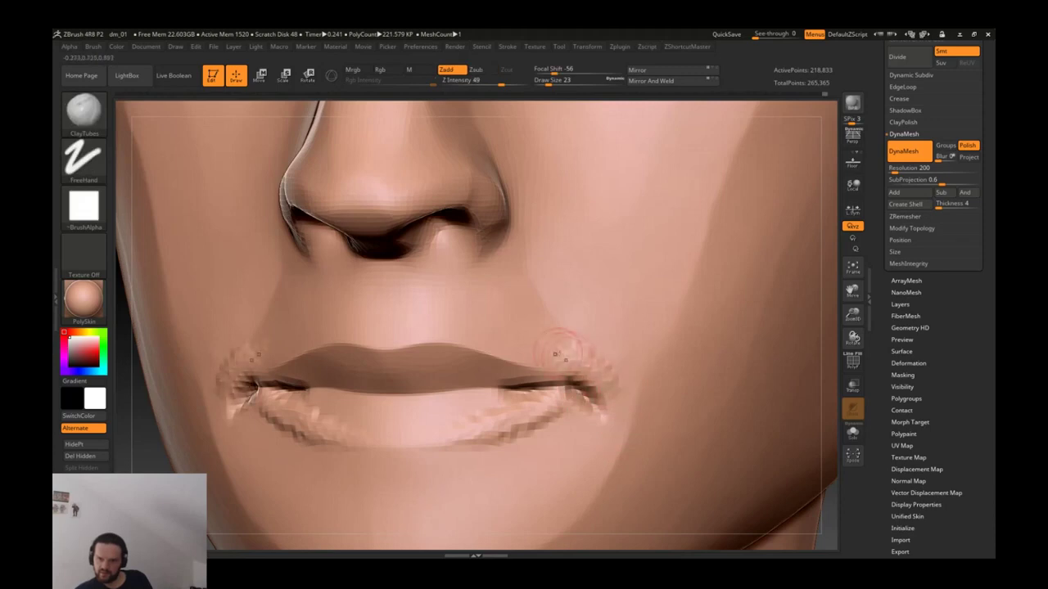
key(s)
mouse_move(573, 355)
mouse_down()
mouse_move(533, 344)
mouse_move(547, 350)
mouse_move(557, 327)
mouse_move(590, 352)
mouse_up()
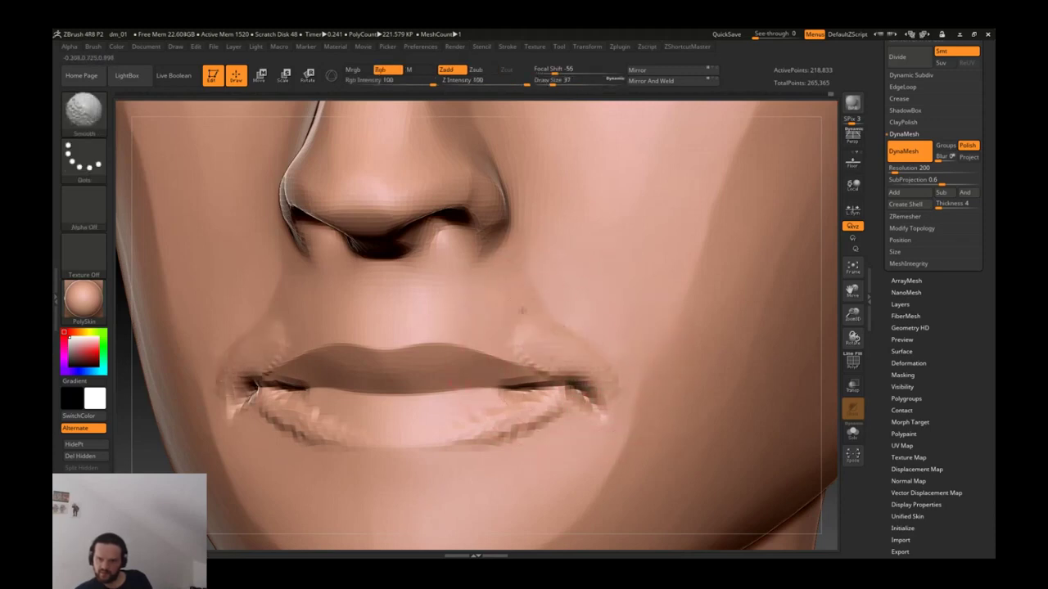
drag(573, 304, 610, 364)
mouse_move(622, 447)
mouse_down()
mouse_move(634, 405)
mouse_move(593, 332)
mouse_move(542, 339)
mouse_move(556, 304)
mouse_up()
key(shift)
drag(568, 382, 561, 321)
drag(602, 385, 608, 434)
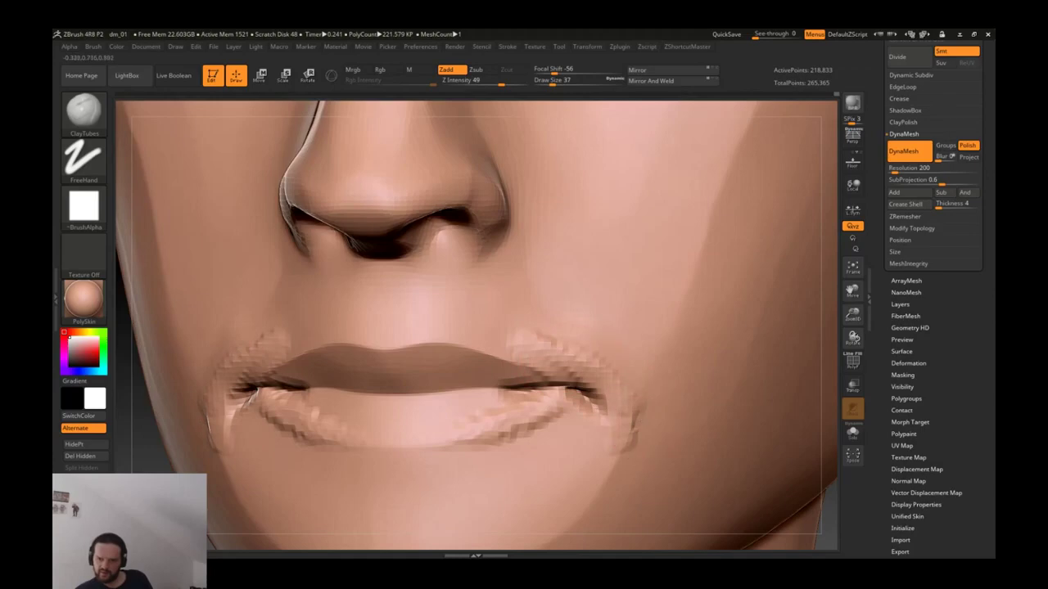
Step: Smooth the built-up skin around the mouth corners and across the lower lip
shift+drag(603, 347, 535, 329)
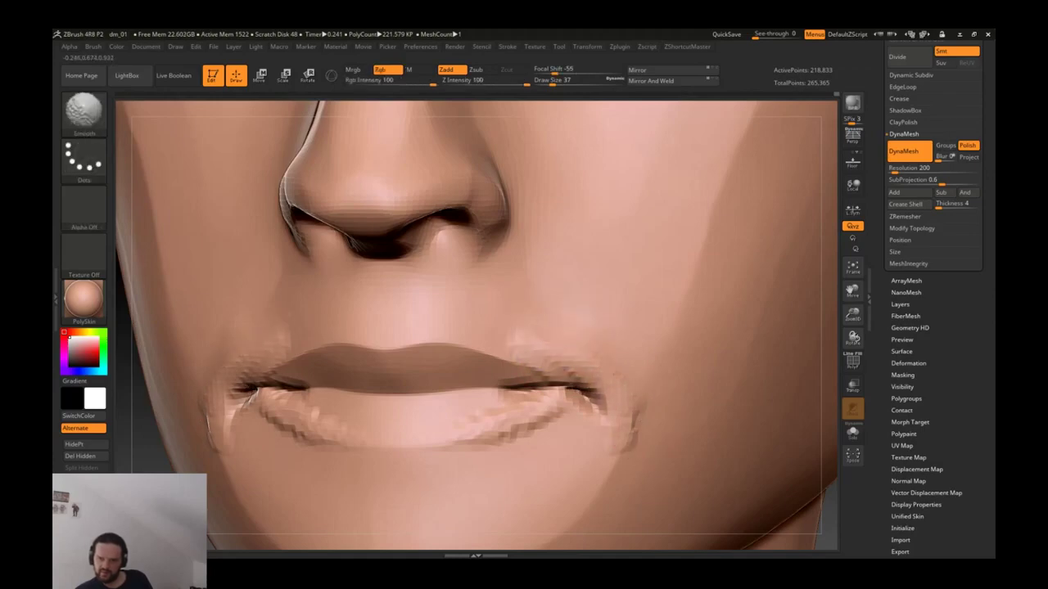
mouse_move(609, 327)
ctrl+right_down()
mouse_move(590, 311)
mouse_move(559, 360)
ctrl+right_up()
mouse_move(560, 360)
shift+mouse_down()
mouse_move(545, 413)
mouse_move(507, 409)
mouse_move(519, 378)
mouse_move(425, 428)
shift+mouse_up()
Step: Carve the lower contour of the lower lip with the DamStandard brush at draw size 37 and smooth the lip surface
key(b)
key(d)
key(s)
mouse_move(344, 362)
shift+mouse_down()
mouse_move(352, 393)
mouse_move(381, 397)
mouse_move(376, 377)
mouse_move(417, 419)
shift+mouse_up()
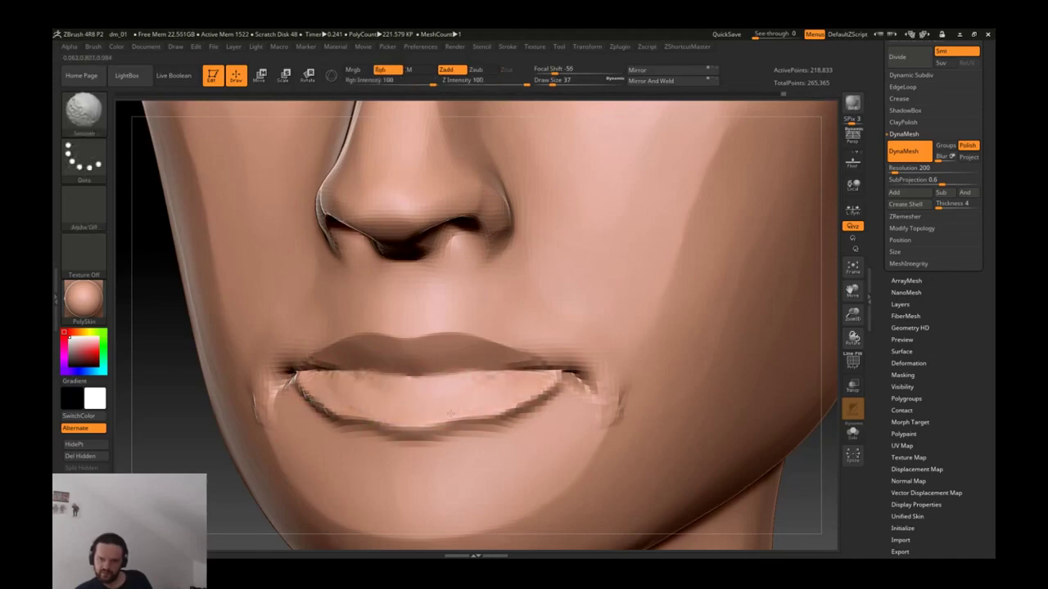
Step: Build up the area just beneath the middle of the lower lip with the ClayTubes brush at draw size 37
key(b)
key(m)
key(v)
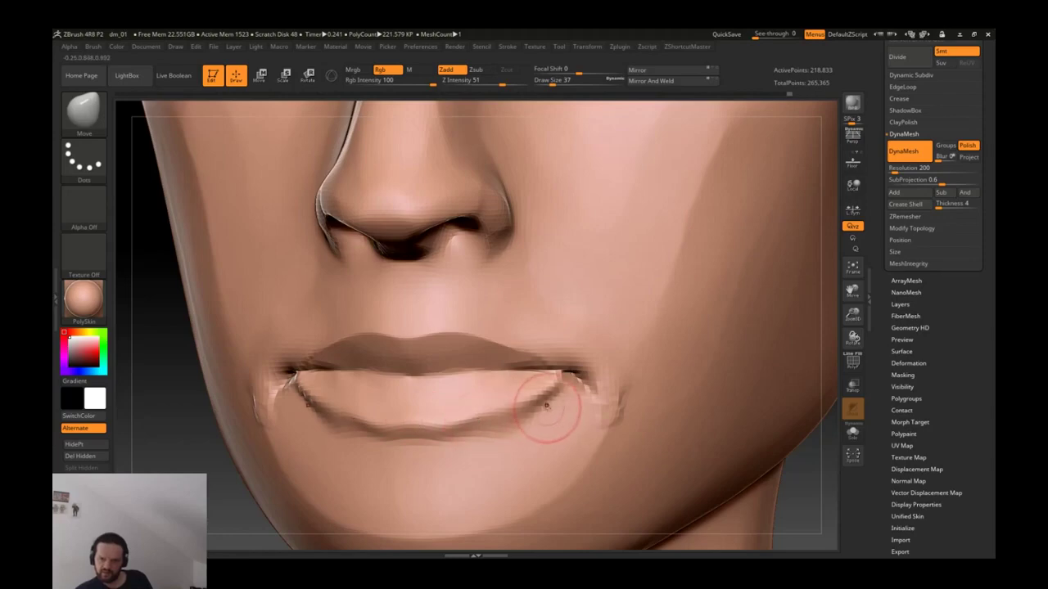
key(b)
key(d)
key(s)
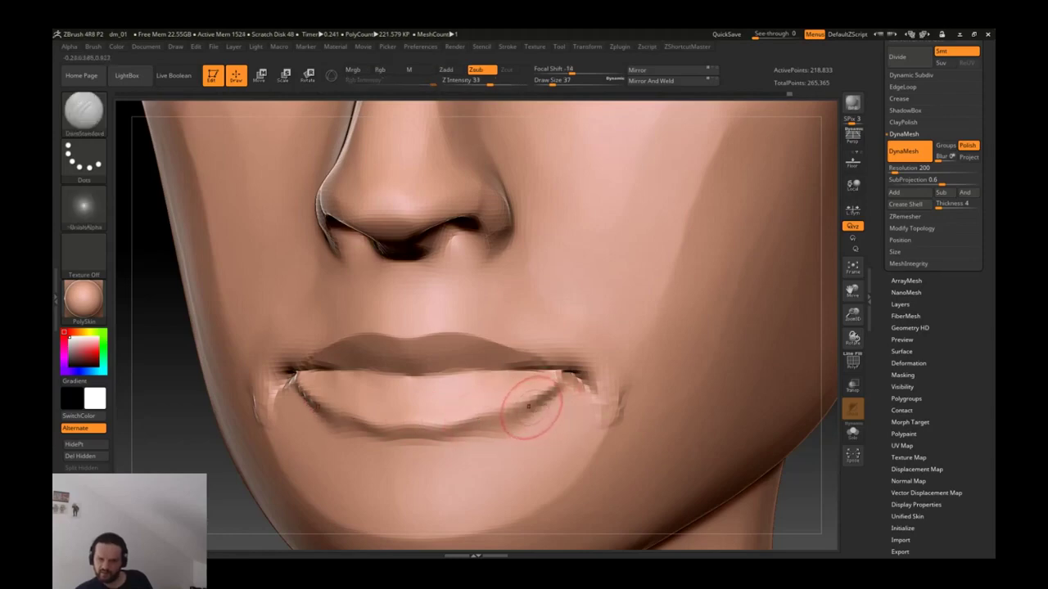
key(b)
key(c)
key(t)
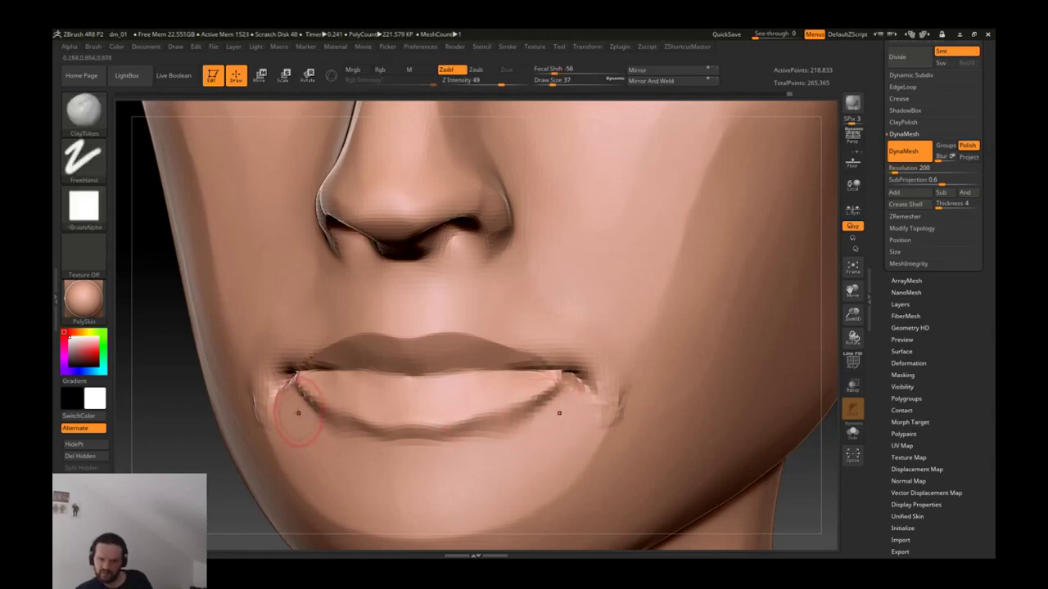
alt+right_drag(337, 449, 397, 391)
mouse_move(368, 397)
mouse_down()
mouse_move(467, 401)
mouse_move(393, 406)
mouse_move(424, 404)
mouse_up()
Step: Swell the skin beneath the lower lip with the Inflat brush at draw size 37 and intensity 10
key(b)
key(h)
key(p)
key(b)
key(i)
key(n)
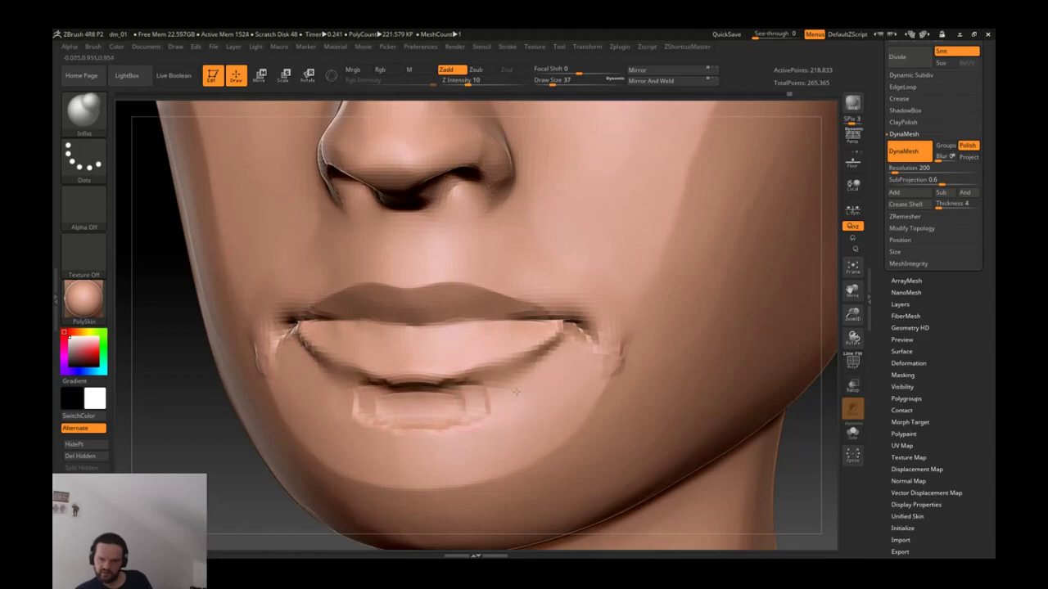
drag(511, 394, 508, 396)
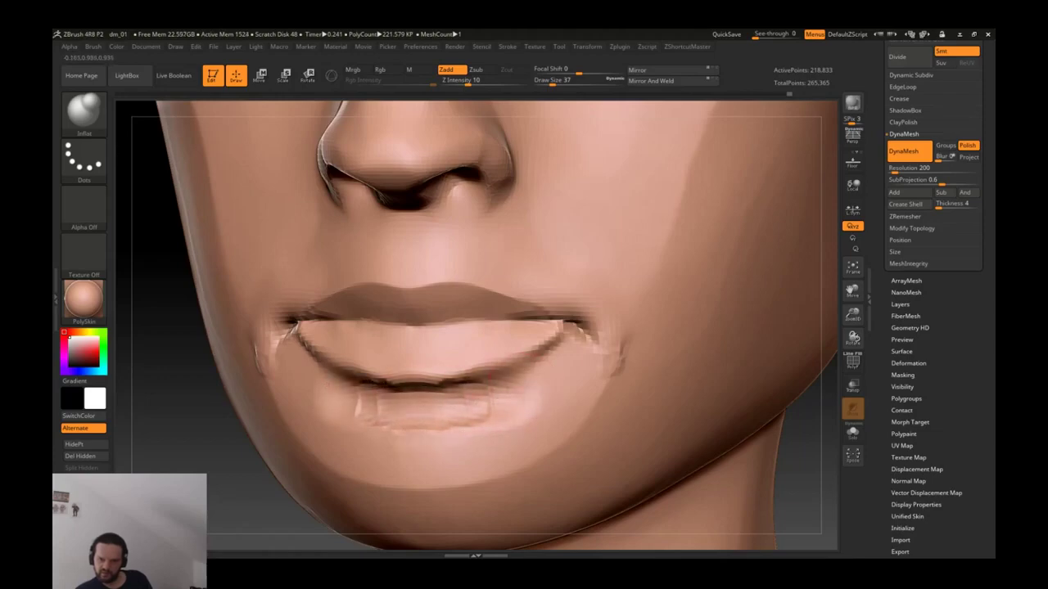
Step: Even out the clay beneath the lower lip with the TrimDynamic brush and smooth it at draw size 51
key(b)
key(t)
key(d)
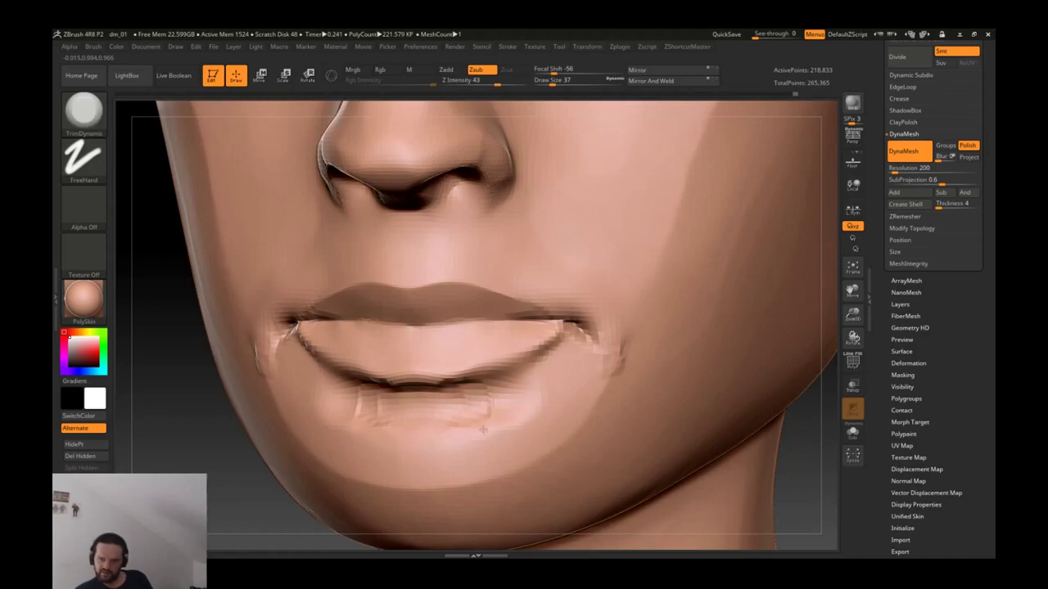
key(shift)
key(shift)
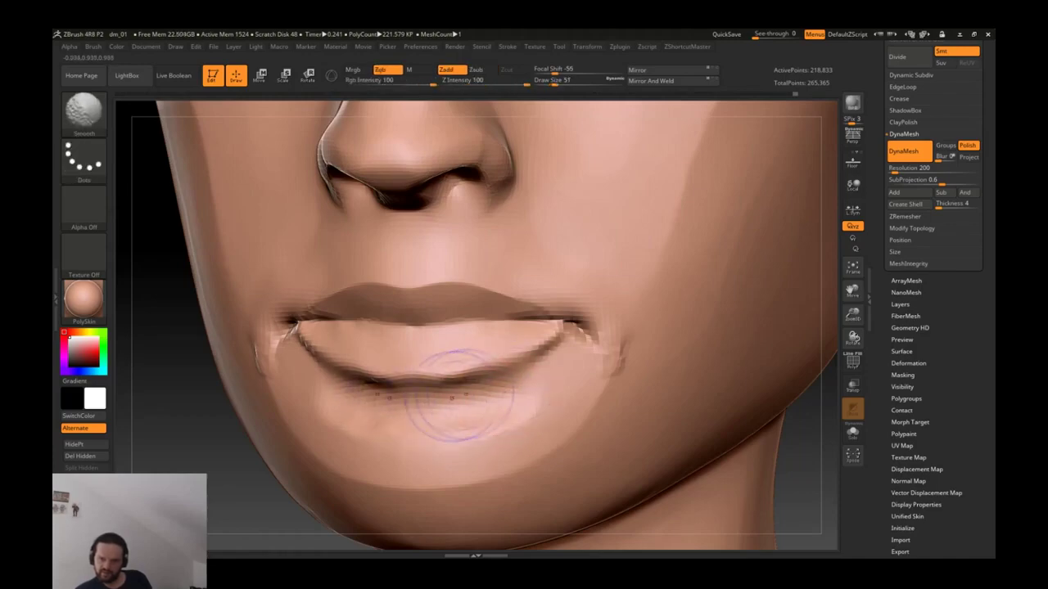
key(shift)
shift+drag(526, 375, 368, 382)
Step: Deepen the groove beneath the lower lip with the Standard brush at draw size 51
key(b)
key(d)
key(s)
shift+drag(515, 363, 527, 368)
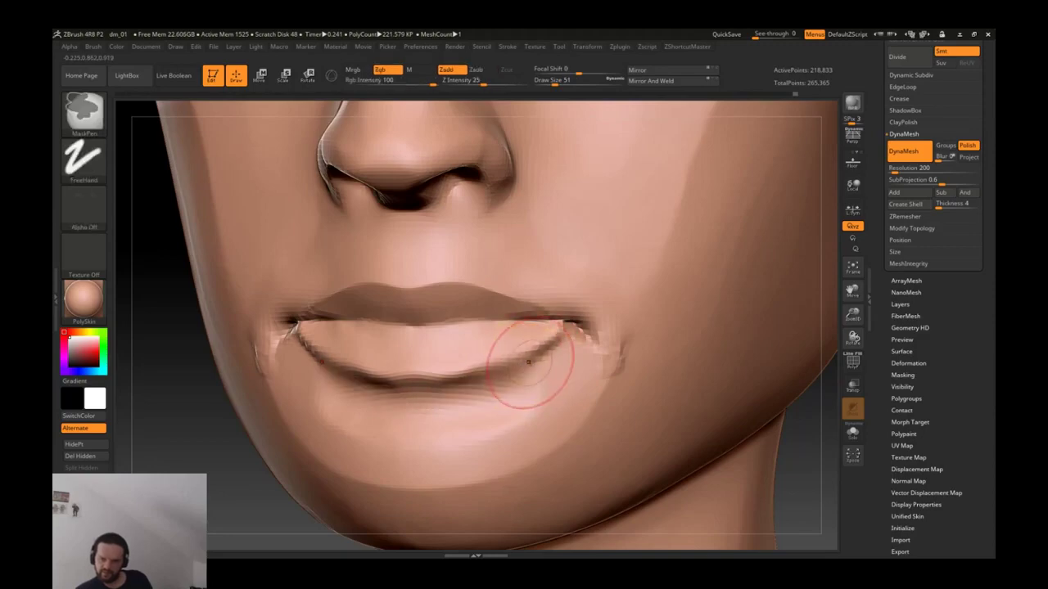
key(b)
key(s)
key(t)
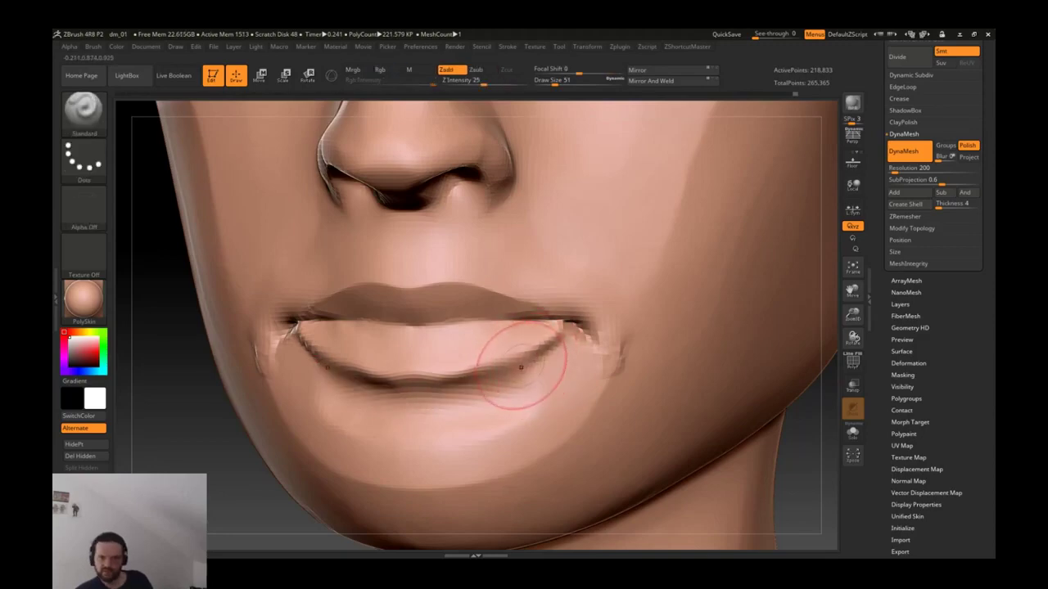
drag(305, 363, 555, 363)
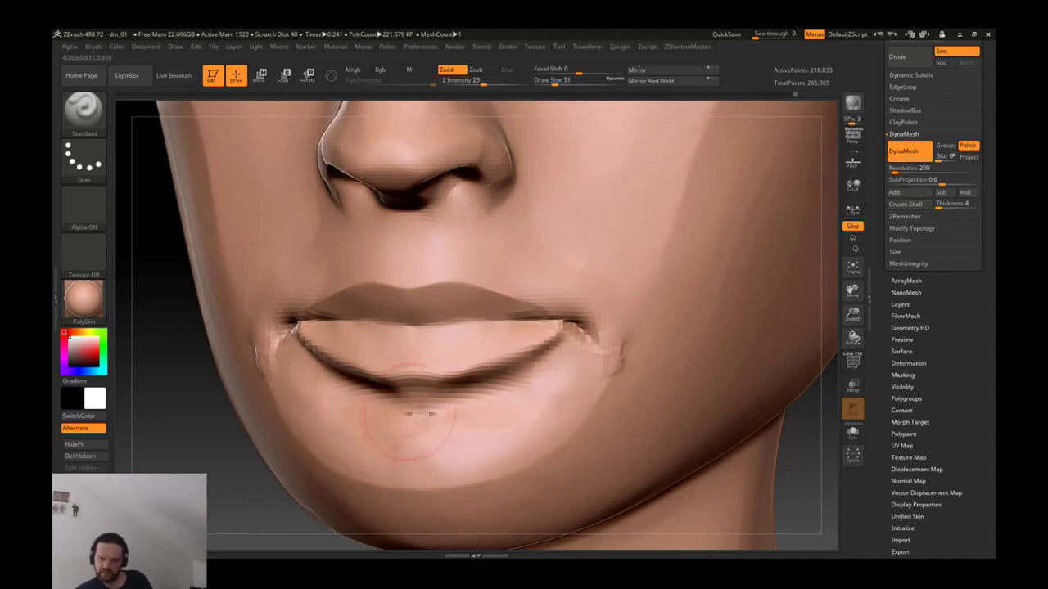
Step: Remesh the head with DynaMesh at resolution 200 and recut the mouth corners with the DamStandard brush at draw size 25
key(f)
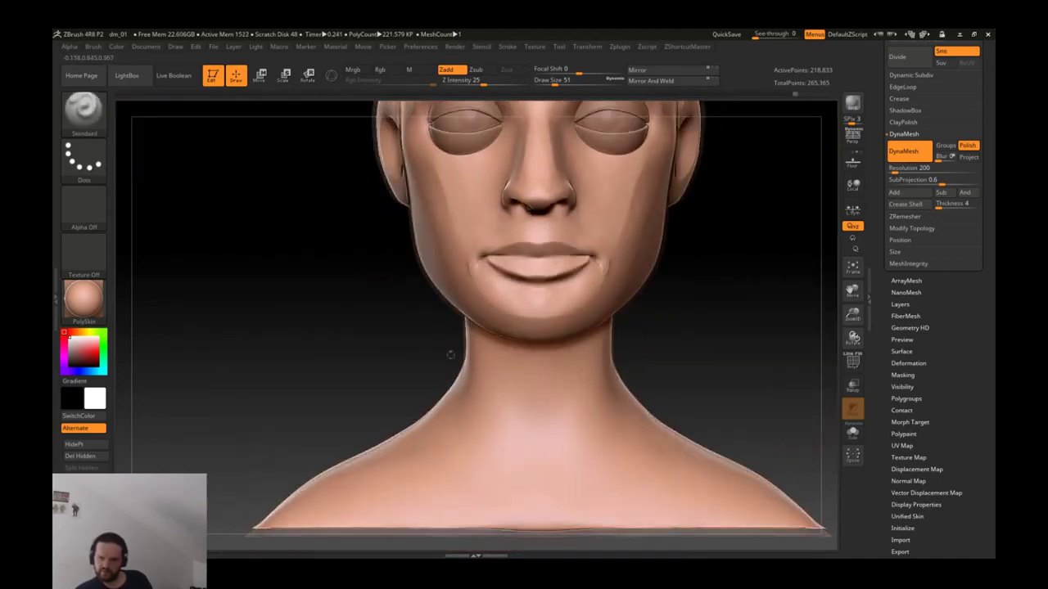
key(shift)
alt+drag(737, 326, 523, 375)
mouse_move(617, 329)
mouse_down()
mouse_move(650, 304)
mouse_move(551, 348)
mouse_up()
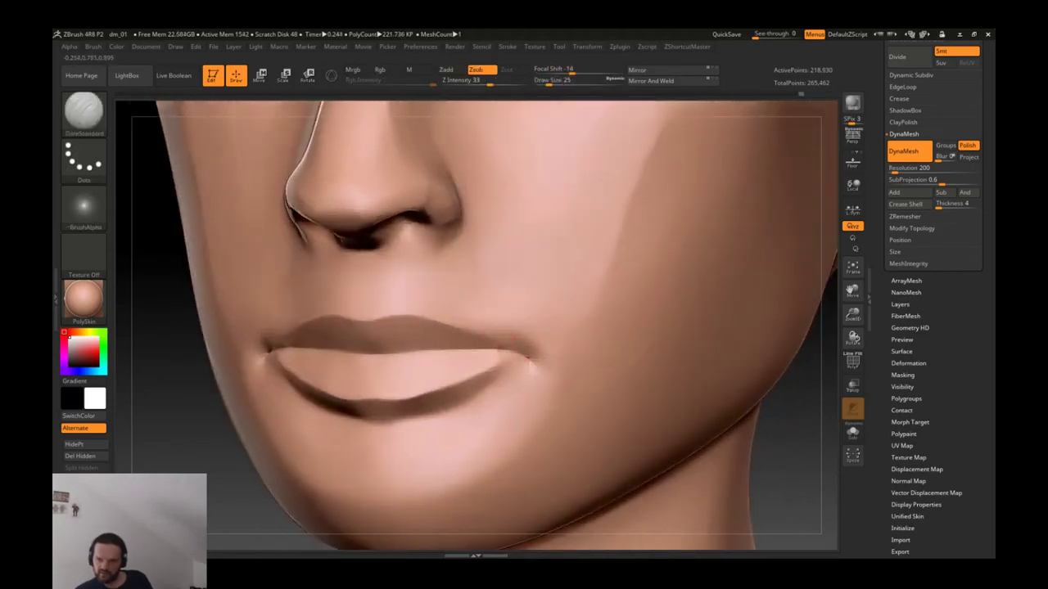
Step: Build up and smooth the skin around the mouth corners with ClayTubes at draw size 33 and remesh the head
key(b)
key(c)
key(t)
mouse_move(514, 339)
mouse_down()
mouse_move(543, 358)
mouse_move(523, 315)
mouse_move(557, 360)
mouse_up()
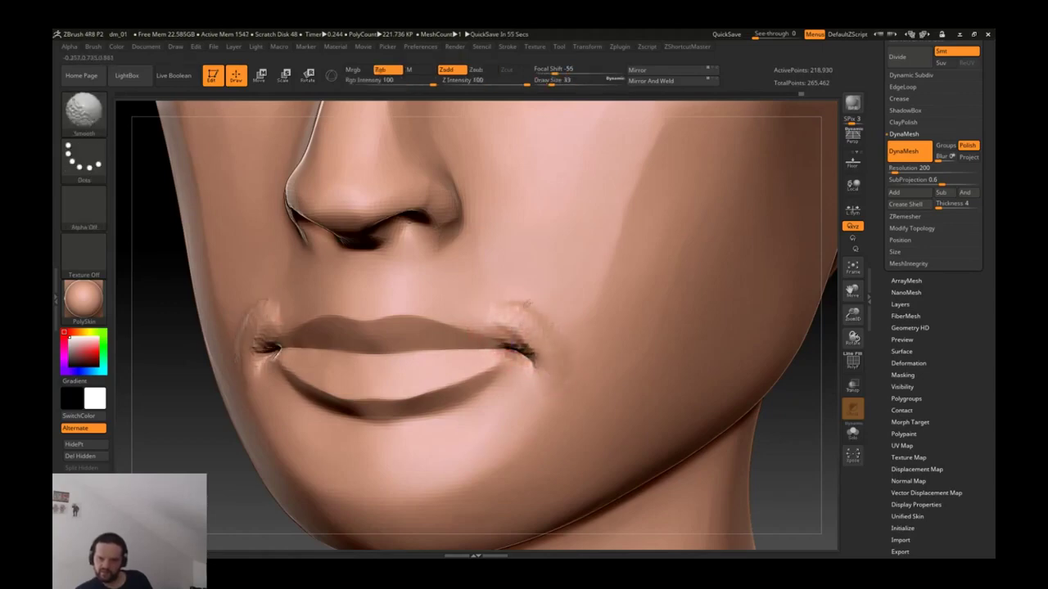
alt+drag(562, 304, 647, 382)
mouse_move(743, 374)
mouse_down()
mouse_move(671, 295)
mouse_move(528, 358)
mouse_up()
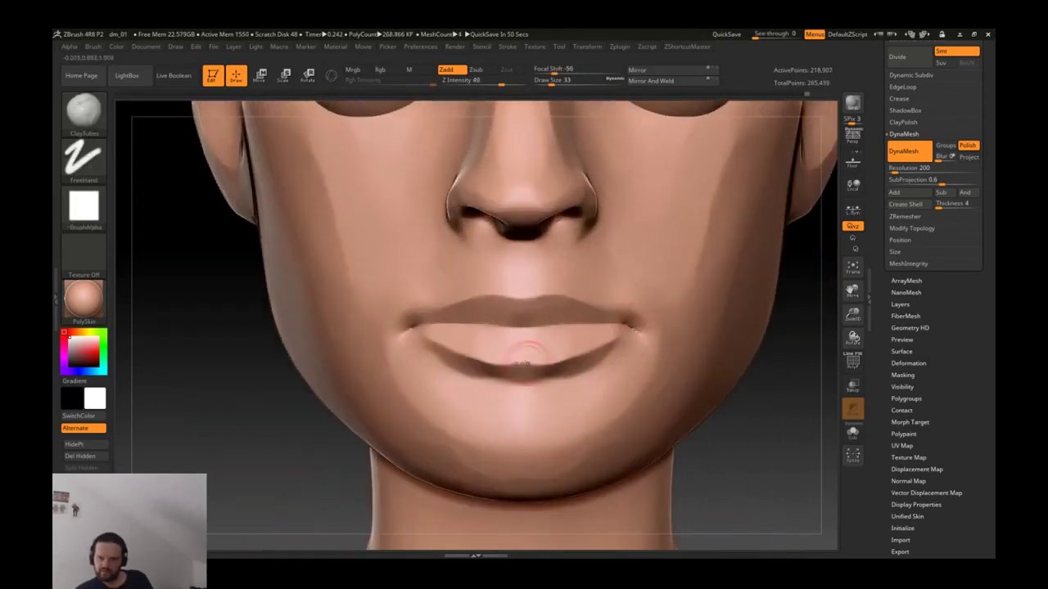
Step: Adjust the lower contour of the lower lip with the Move brush at draw size 39 and smooth it
key(b)
key(m)
key(v)
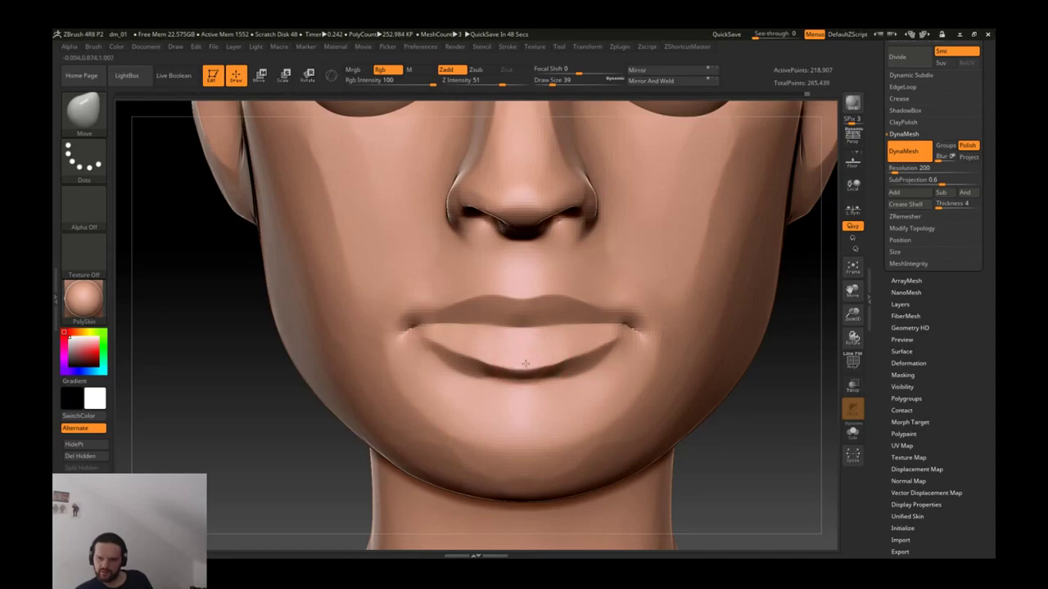
mouse_move(486, 355)
shift+mouse_down()
mouse_move(610, 373)
mouse_move(602, 364)
shift+mouse_up()
Step: Fill out the skin beneath the outer ends of the lower lip with the Clay brush
key(b)
key(c)
key(l)
mouse_move(627, 356)
ctrl+right_down()
mouse_move(627, 327)
mouse_move(625, 383)
ctrl+right_up()
Step: Carve diagonal creases from beneath the lower lip toward the sides of the chin with DamStandard at draw size 41
key(b)
key(d)
key(s)
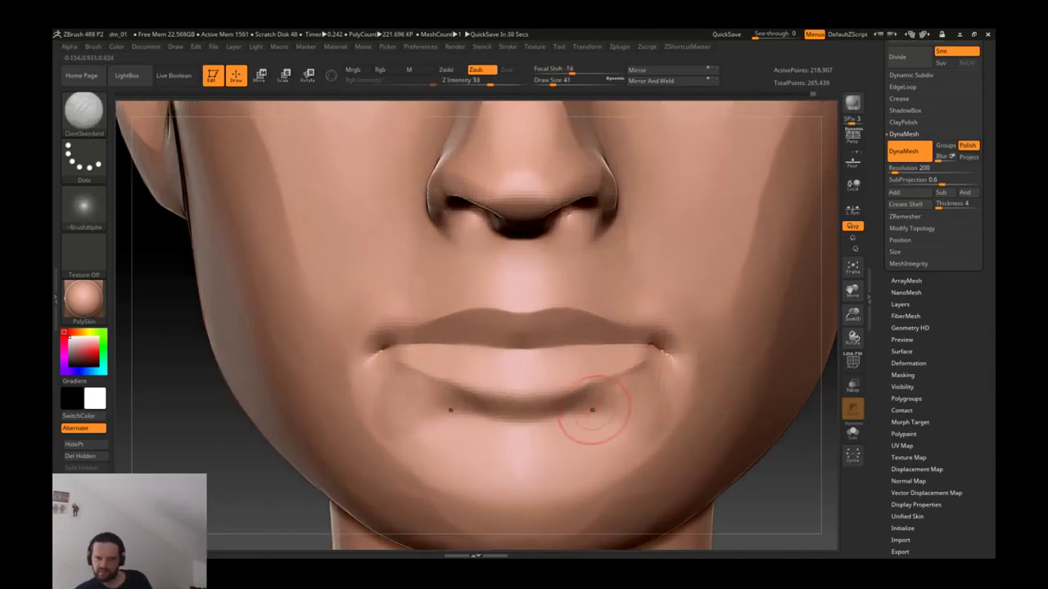
drag(394, 430, 580, 417)
Step: Soften the diagonal creases beneath the lower lip by smoothing them at draw size 41
key(b)
key(c)
key(t)
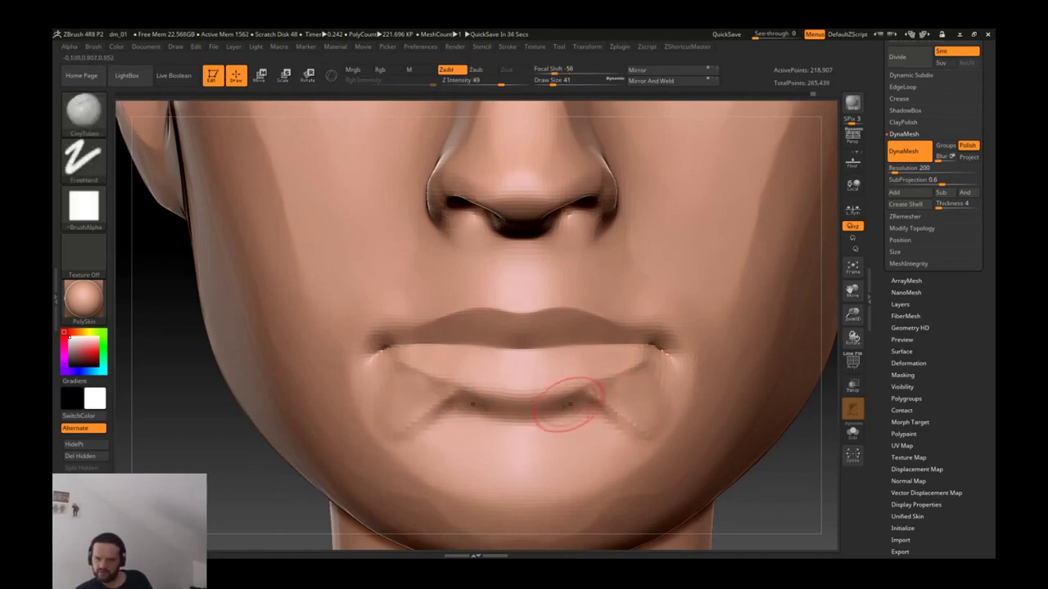
key(b)
key(s)
key(t)
key(shift)
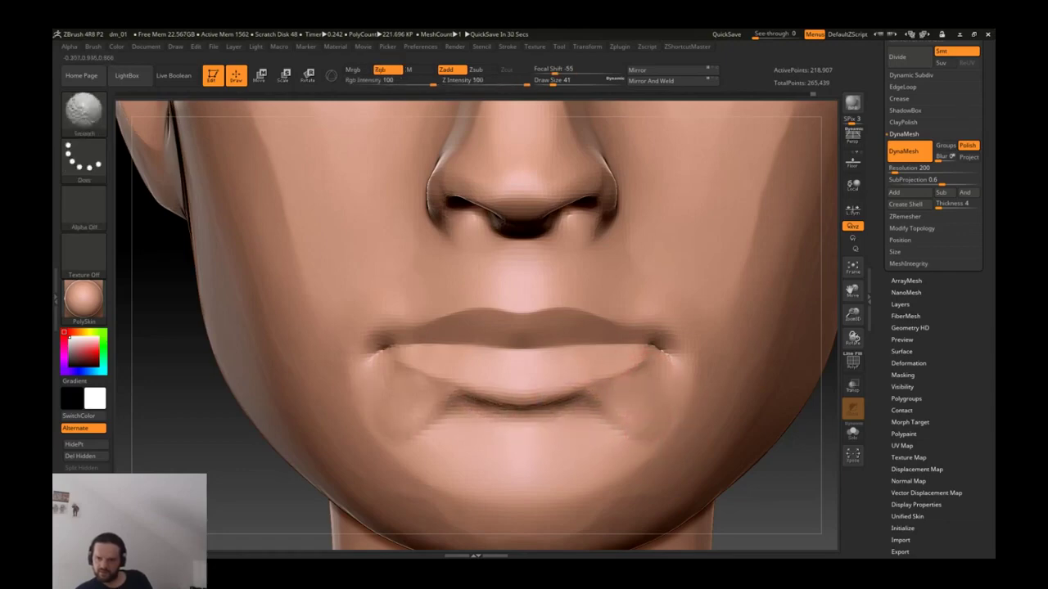
Step: Smooth the transition beneath the lower lip and the skin around the mouth corners at draw sizes 41 and 68
key(b)
key(c)
key(l)
ctrl+right_drag(643, 428, 578, 419)
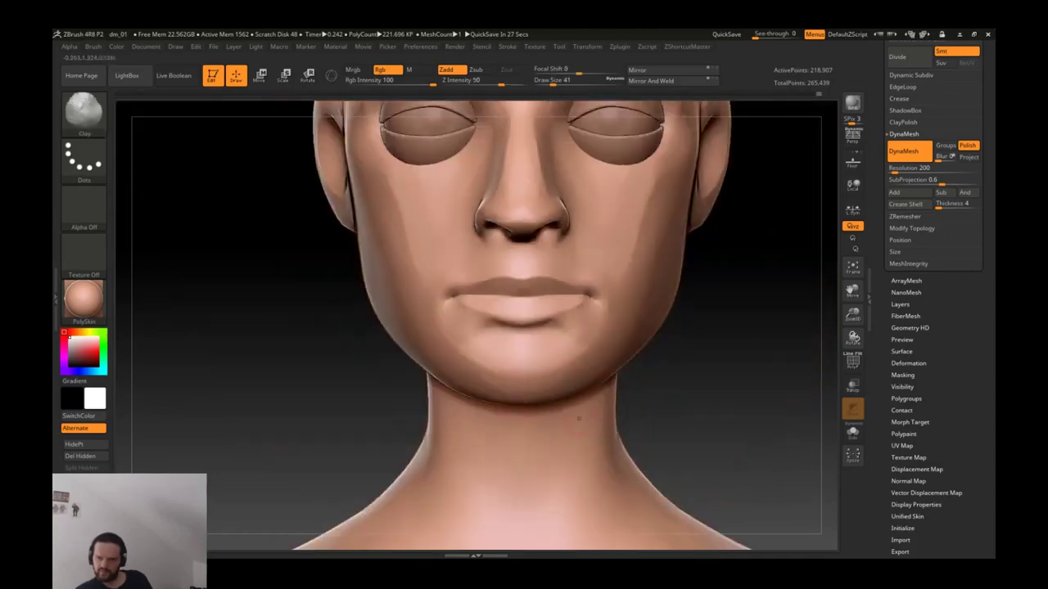
key(shift)
mouse_move(713, 374)
mouse_down()
mouse_move(701, 300)
mouse_move(655, 269)
mouse_move(622, 278)
mouse_up()
ctrl+right_drag(623, 279, 565, 366)
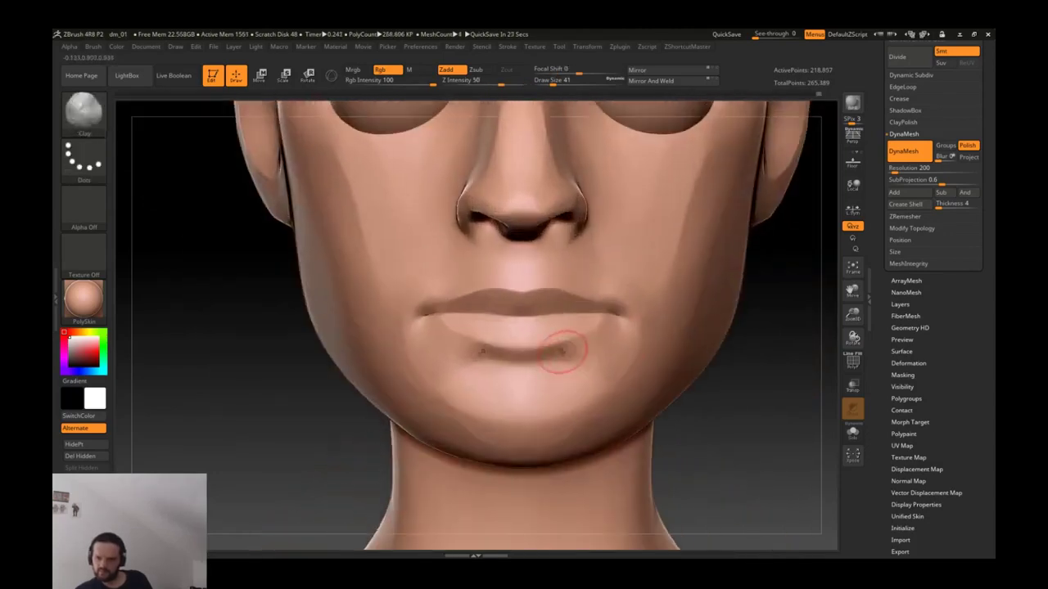
key(shift)
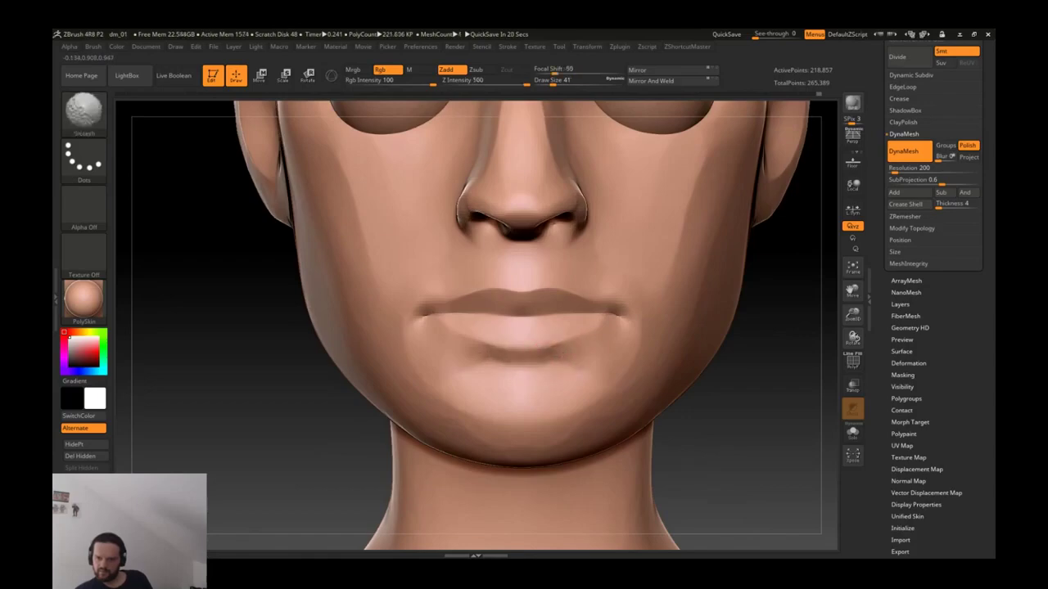
key(shift)
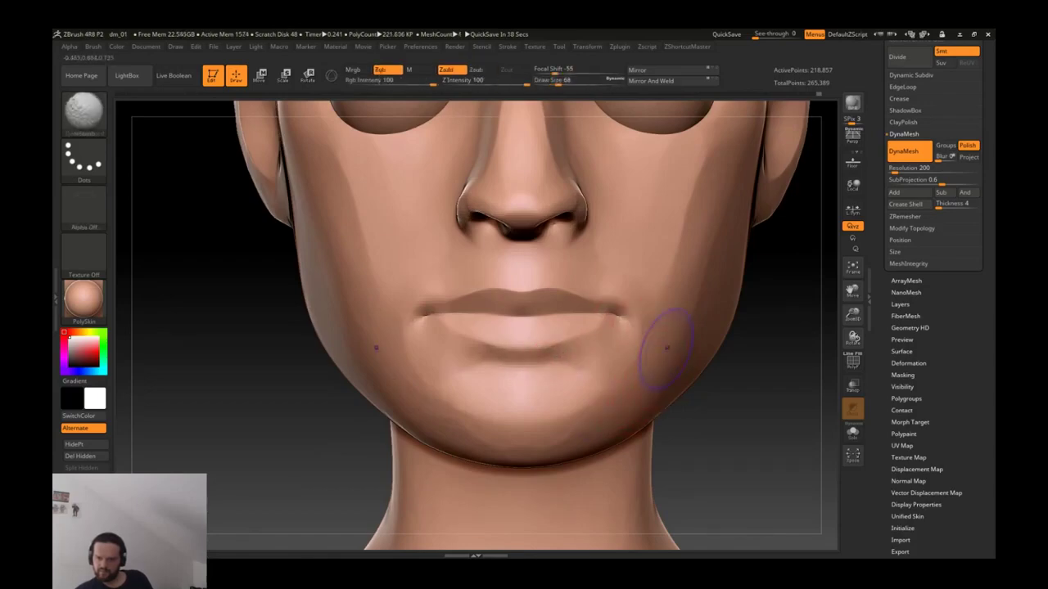
Step: Carve the line between the lips from corner to corner with the Slash3 brush at draw size 14
mouse_move(663, 352)
ctrl+right_down()
mouse_move(639, 363)
mouse_move(679, 352)
mouse_move(606, 365)
mouse_move(622, 385)
mouse_move(597, 387)
mouse_move(670, 401)
mouse_move(647, 365)
ctrl+right_up()
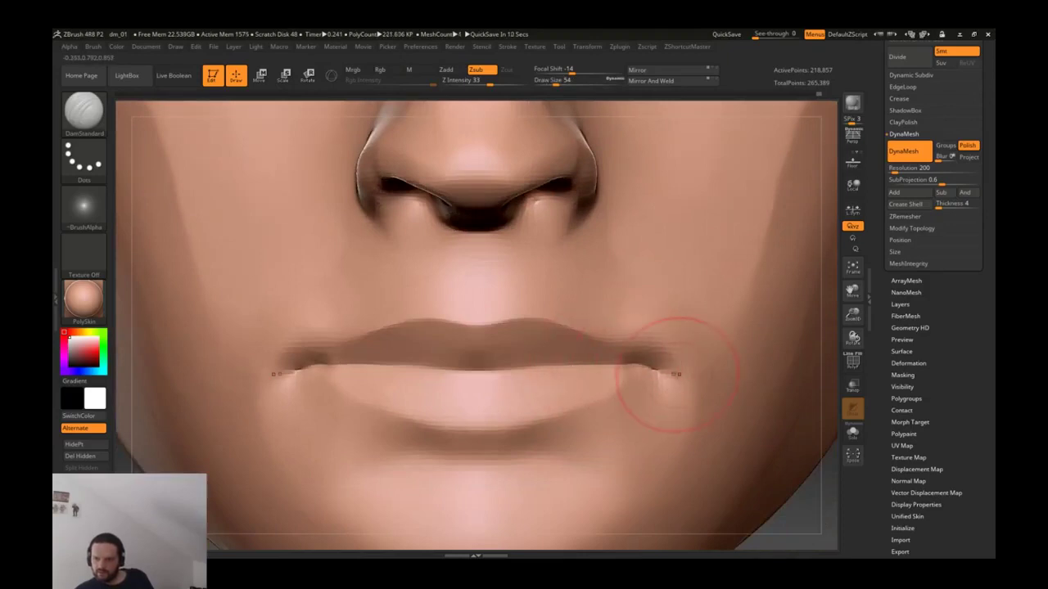
key(bracketleft)
key(bracketleft)
key(bracketleft)
key(bracketleft)
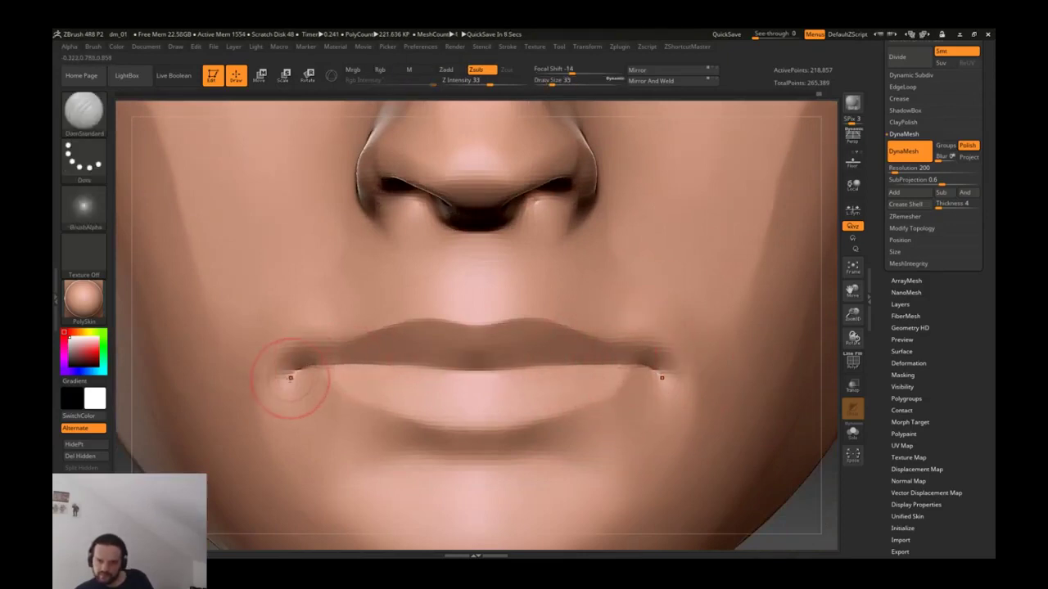
text(bsls14)
key(Return)
mouse_move(284, 377)
mouse_down()
mouse_move(331, 362)
mouse_move(530, 365)
mouse_up()
key(f)
mouse_move(607, 354)
right_down()
mouse_move(584, 358)
mouse_move(593, 363)
right_up()
key(b)
key(d)
key(s)
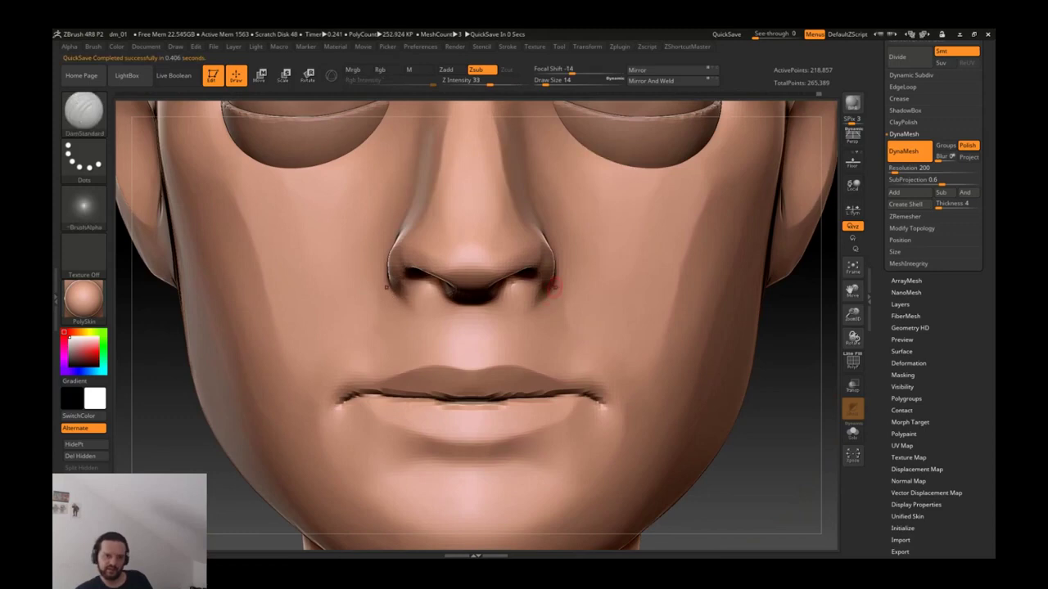
Step: Try to recut the line between the lips with Slash3 at draw size 14 and soften it by smoothing
key(b)
key(s)
key(l)
right_drag(551, 281, 565, 301)
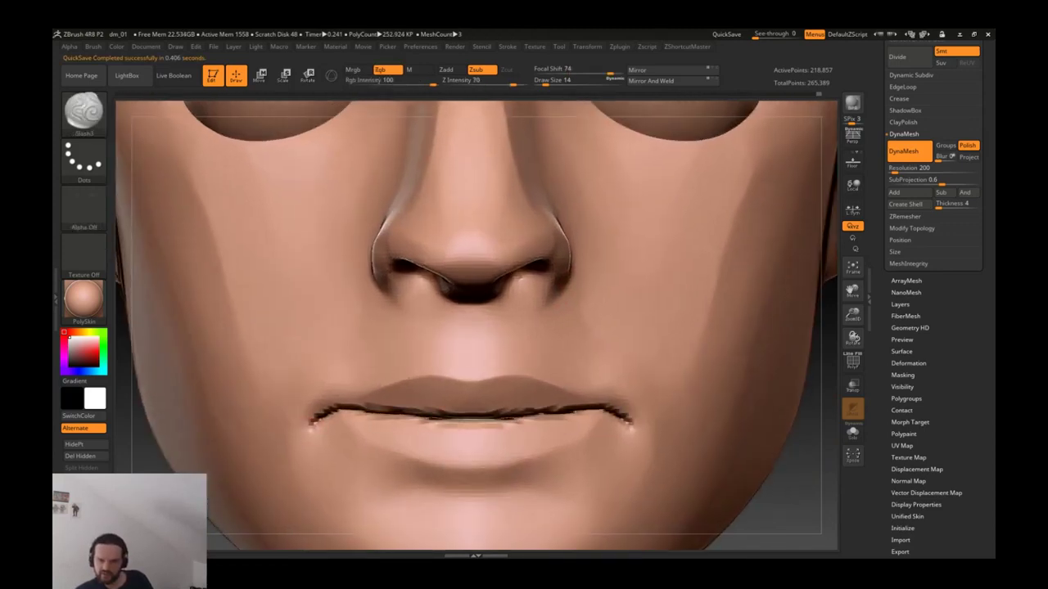
key(f)
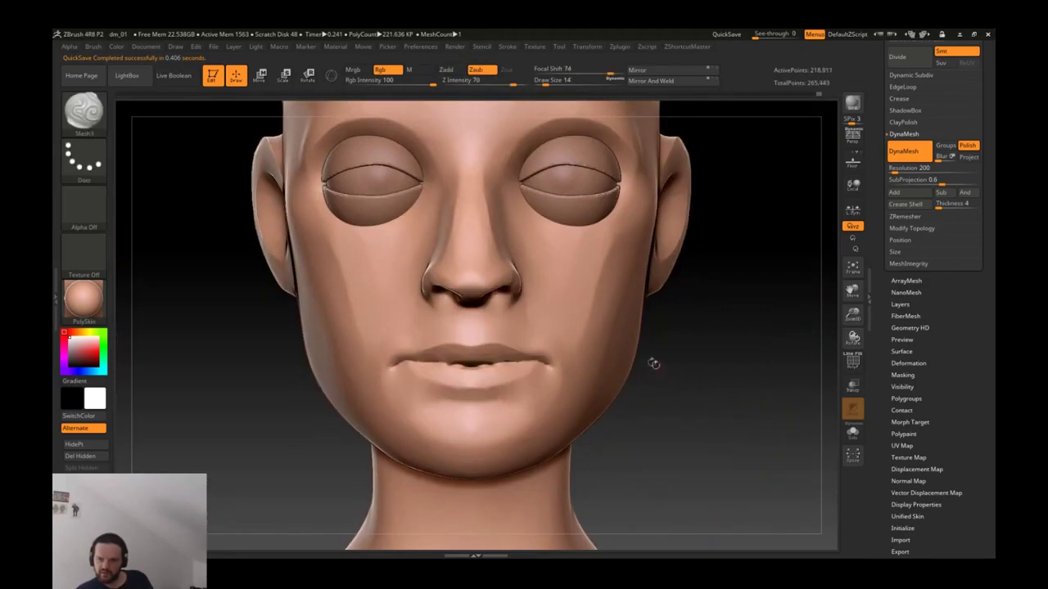
right_drag(475, 352, 483, 365)
mouse_move(498, 424)
shift+mouse_down()
mouse_move(381, 413)
mouse_move(316, 424)
shift+mouse_up()
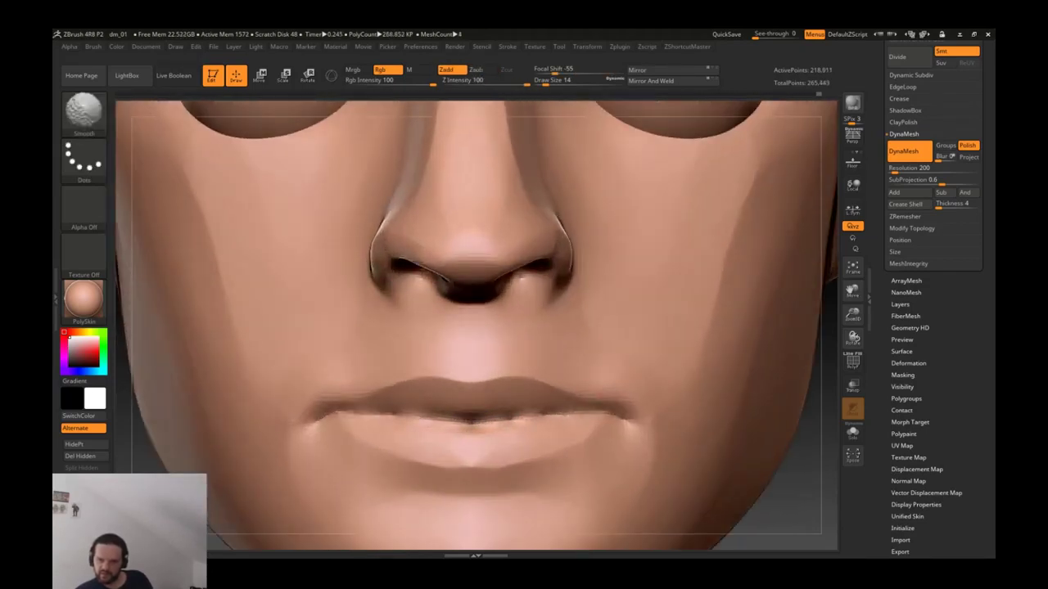
key(ctrl+z)
key(ctrl+shift+z)
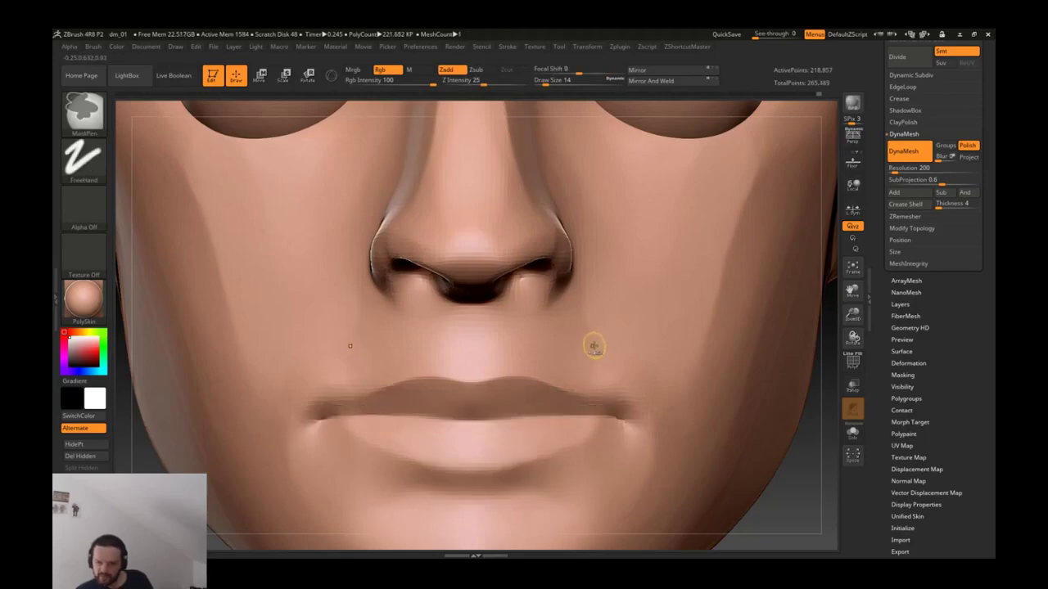
Step: Try to carve the line between the lips with the Slash3 brush at draw size 17
key(b)
key(s)
key(l)
ctrl+right_drag(314, 432, 311, 441)
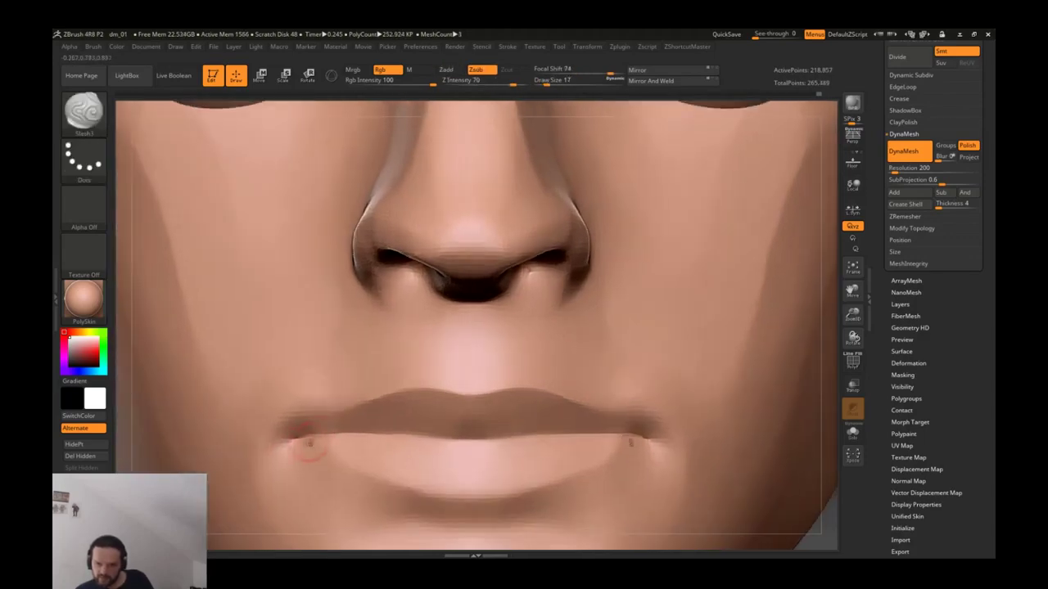
mouse_move(281, 449)
mouse_down()
mouse_move(350, 431)
mouse_move(470, 447)
mouse_up()
key(ctrl+z)
ctrl+right_drag(573, 392, 729, 402)
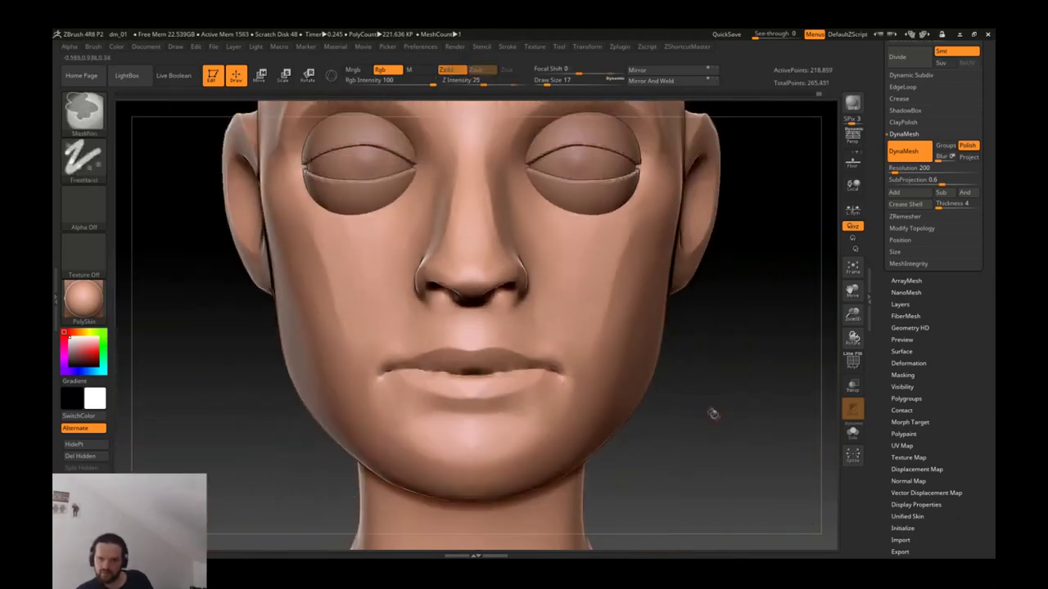
Step: Carve the line between the lips and into the mouth corners with DamStandard at draw size 35
ctrl+right_drag(663, 374, 565, 379)
key(b)
key(s)
key(t)
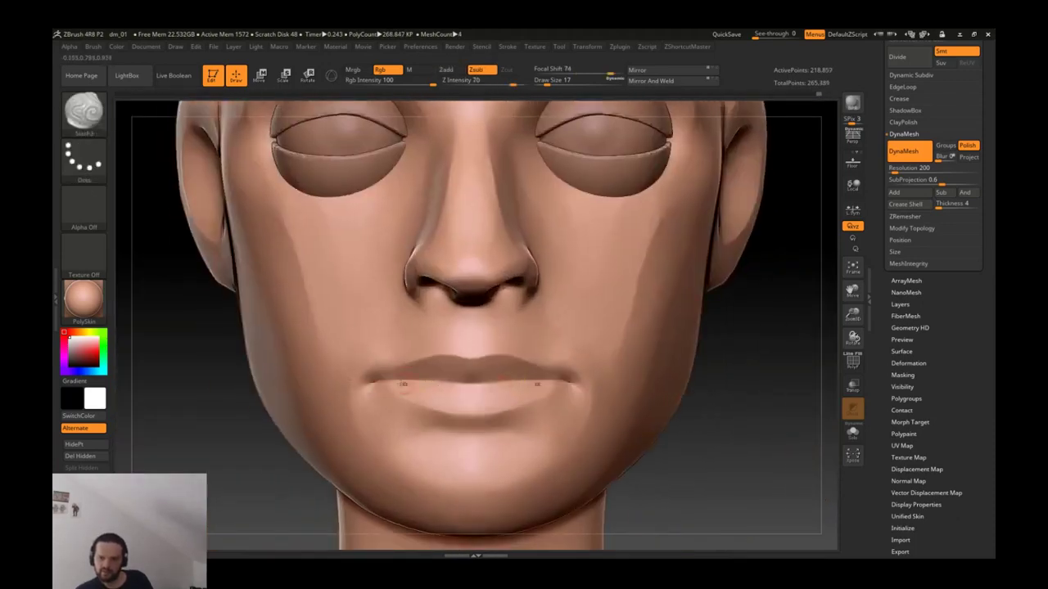
drag(350, 397, 367, 388)
ctrl+right_drag(377, 405, 341, 409)
mouse_move(333, 413)
mouse_down()
mouse_move(393, 397)
mouse_move(503, 402)
mouse_up()
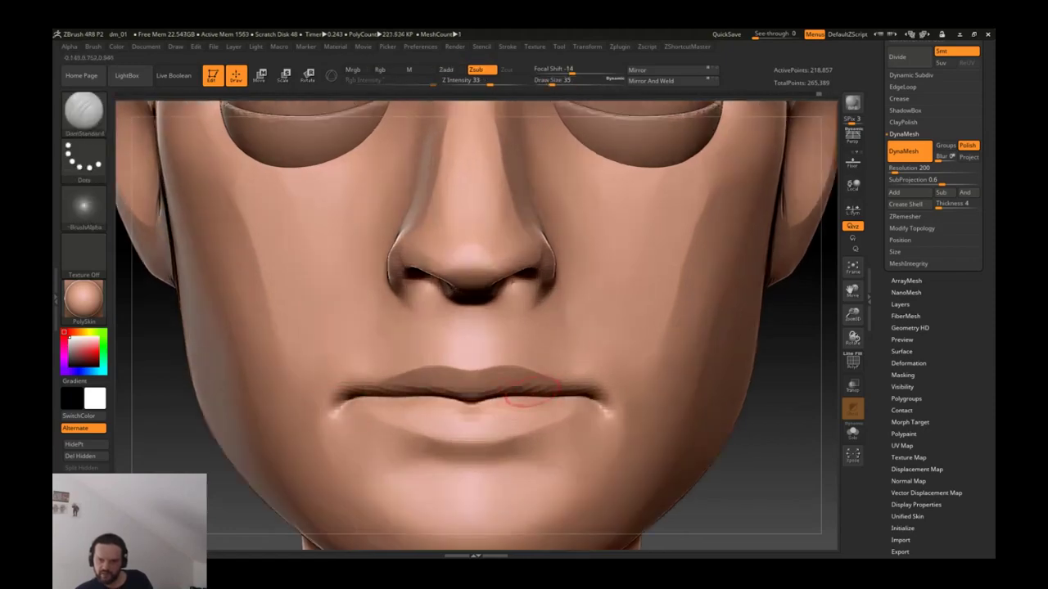
Step: Adjust the centre of the mouth line with the Move brush at draw size 35 and raise the DynaMesh resolution
key(b)
key(m)
key(v)
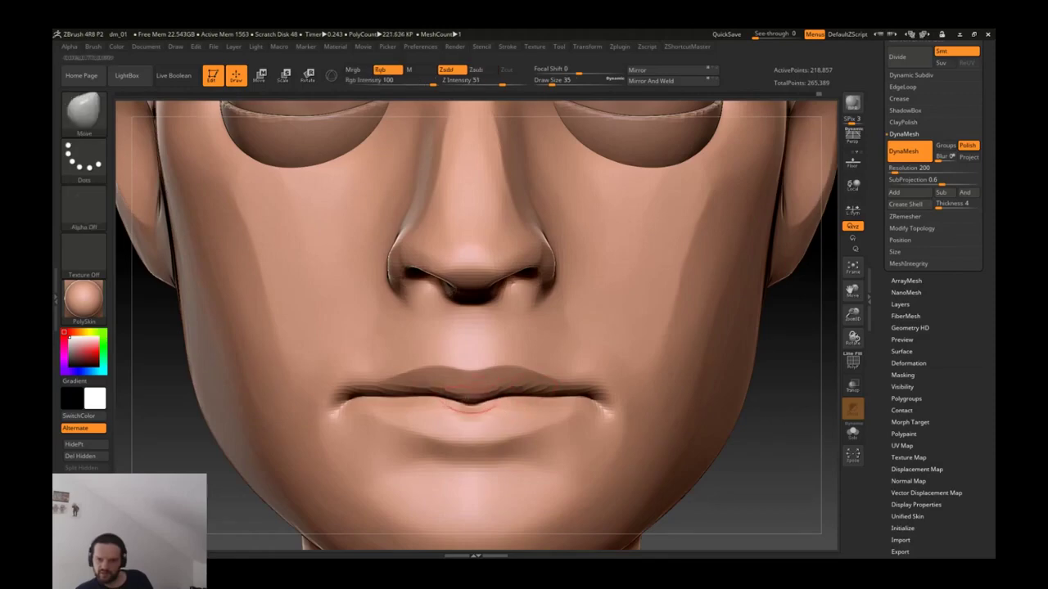
key(f)
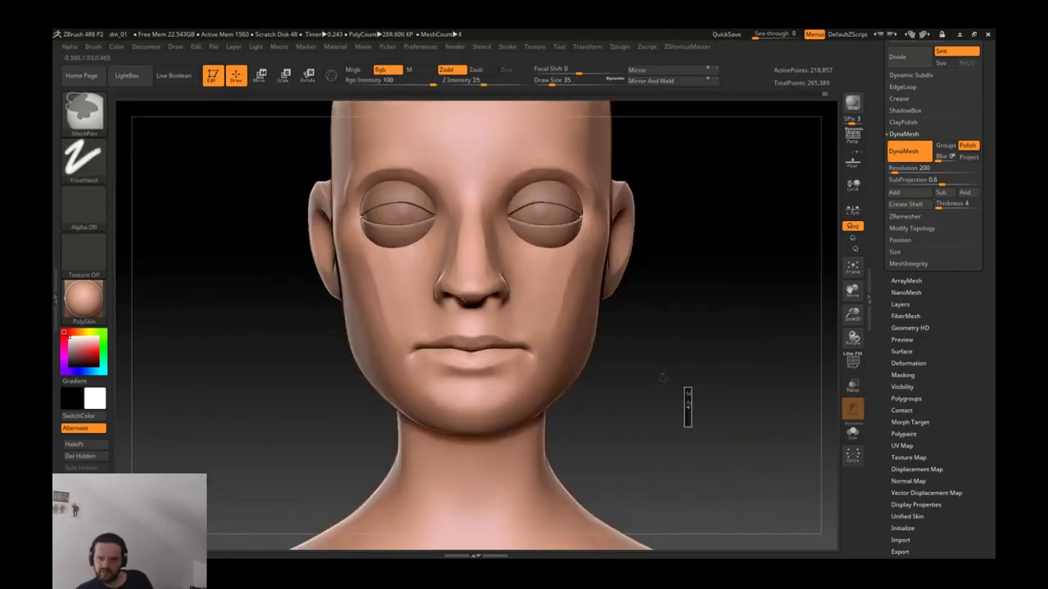
alt+drag(655, 342, 647, 373)
ctrl+drag(741, 302, 748, 308)
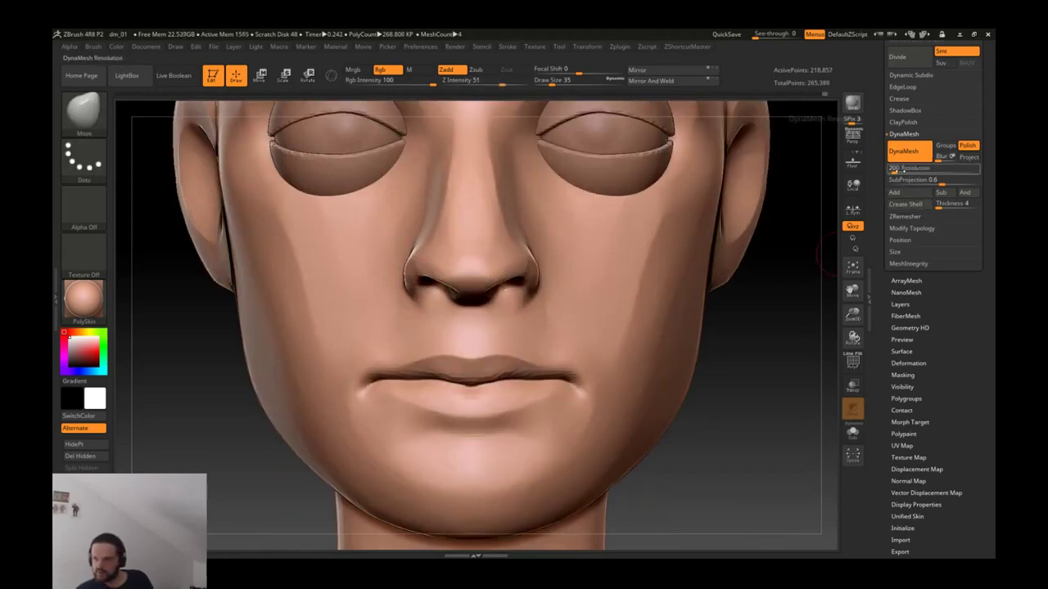
drag(892, 168, 898, 167)
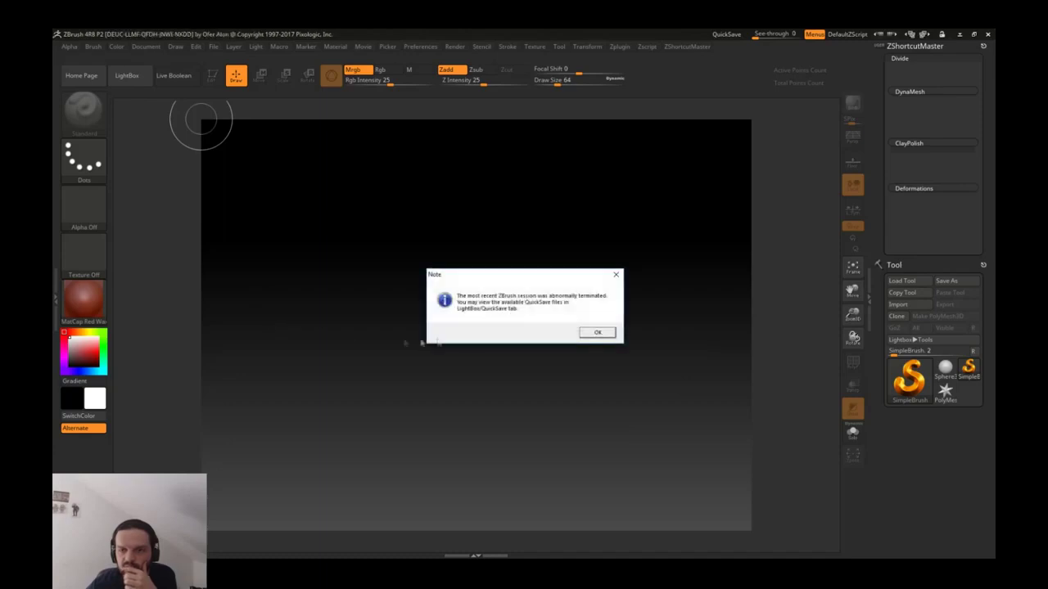
Step: Restore the head bust from the QuickSave file QS_41779
click(605, 334)
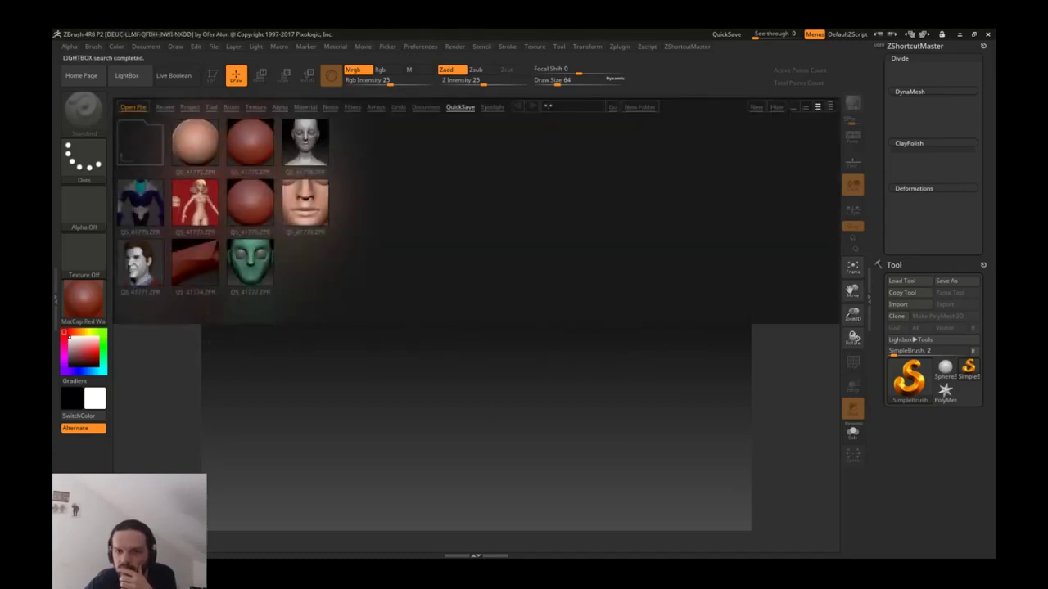
double_click(305, 201)
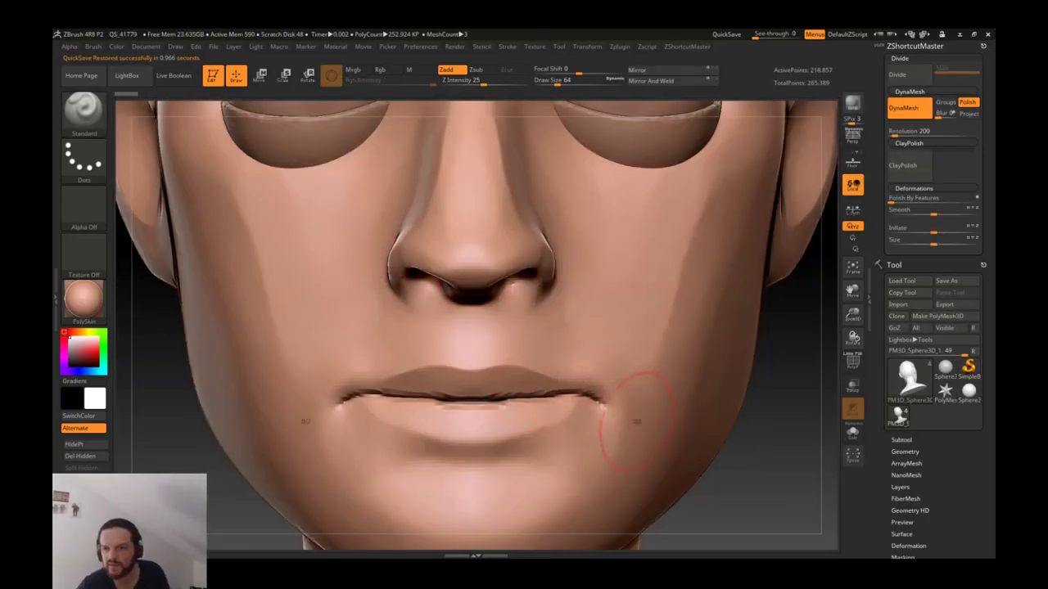
key(f)
Step: Inspect the restored head from the front and side, checking the face, lips and overall proportions
mouse_move(737, 410)
mouse_down()
mouse_move(783, 408)
mouse_move(721, 405)
mouse_up()
drag(657, 398, 682, 405)
key(f)
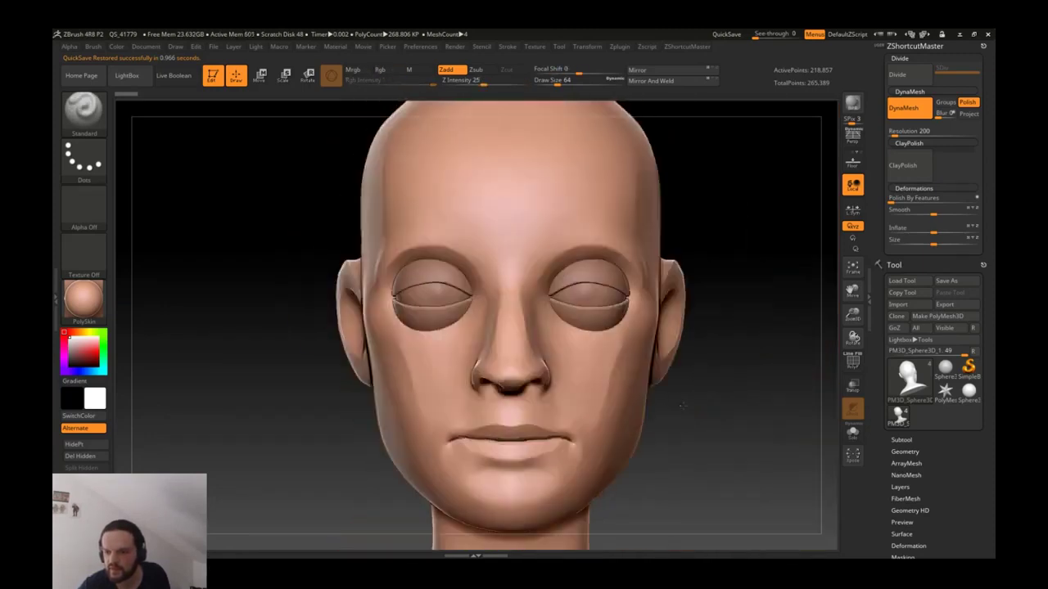
alt+drag(595, 398, 586, 355)
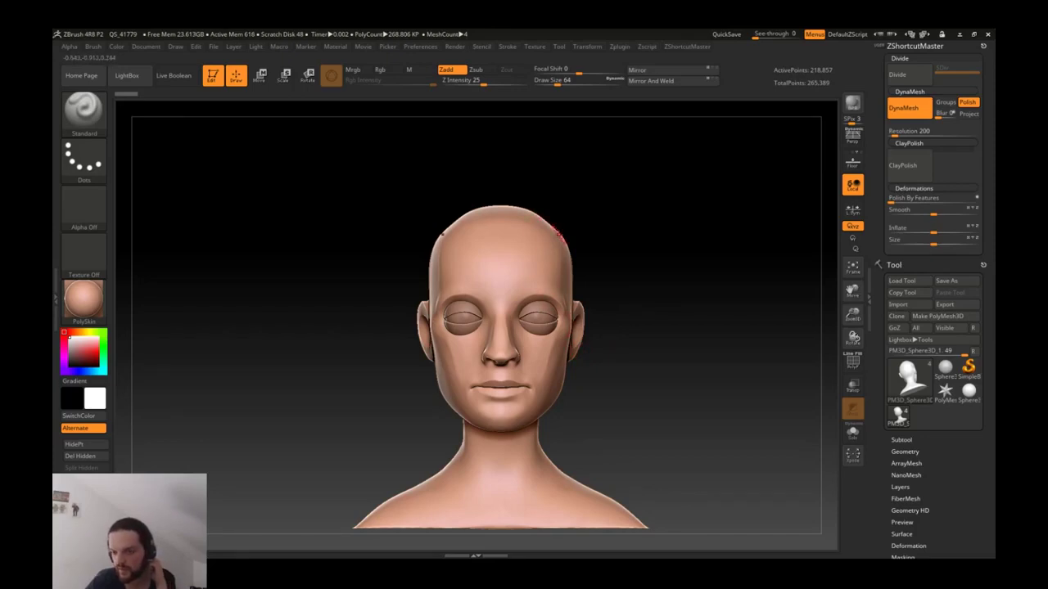
drag(586, 246, 624, 257)
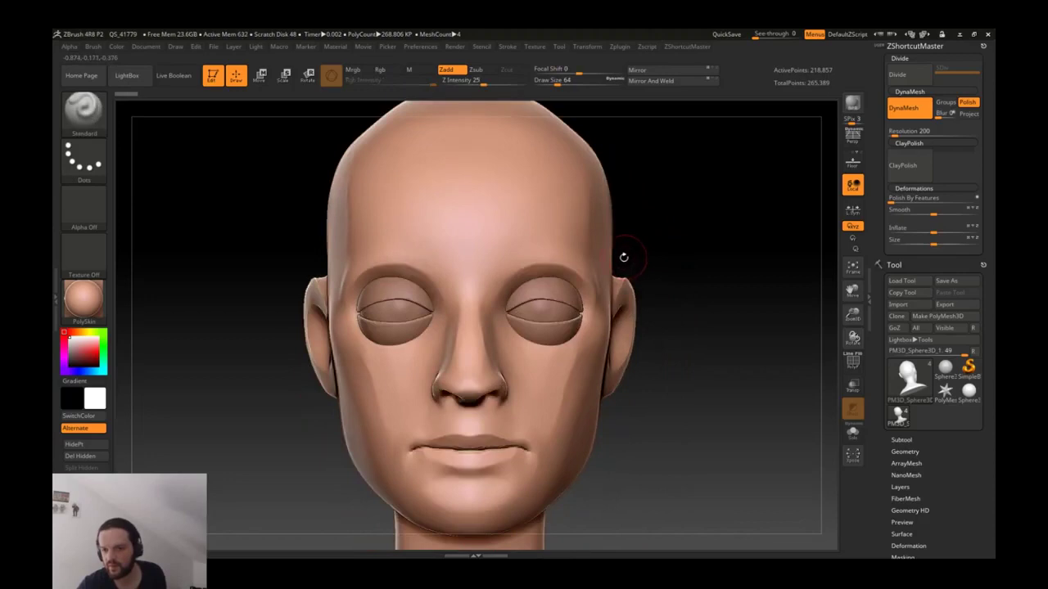
drag(440, 237, 311, 243)
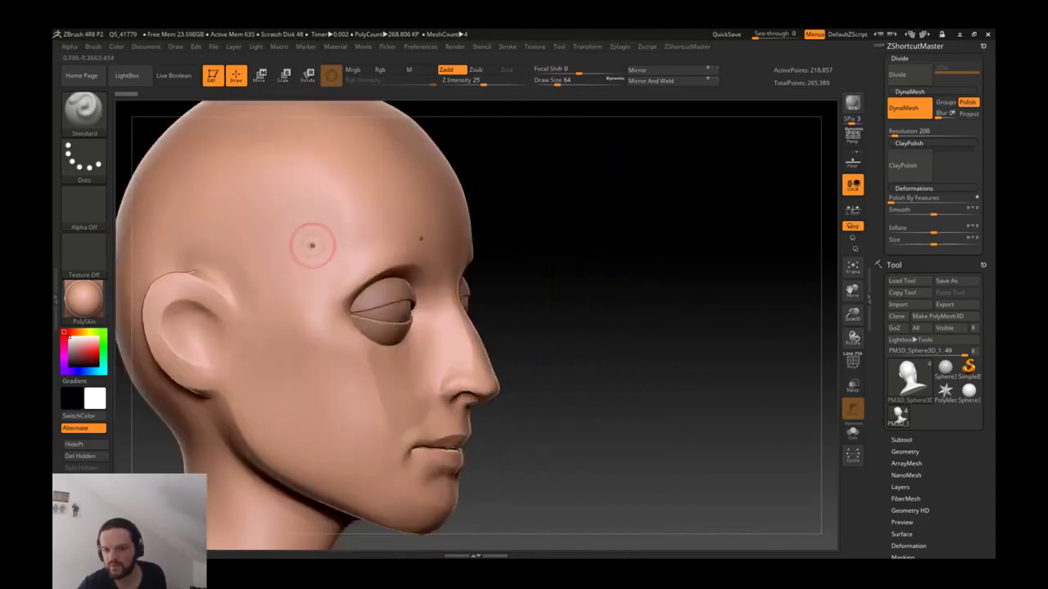
drag(405, 247, 556, 288)
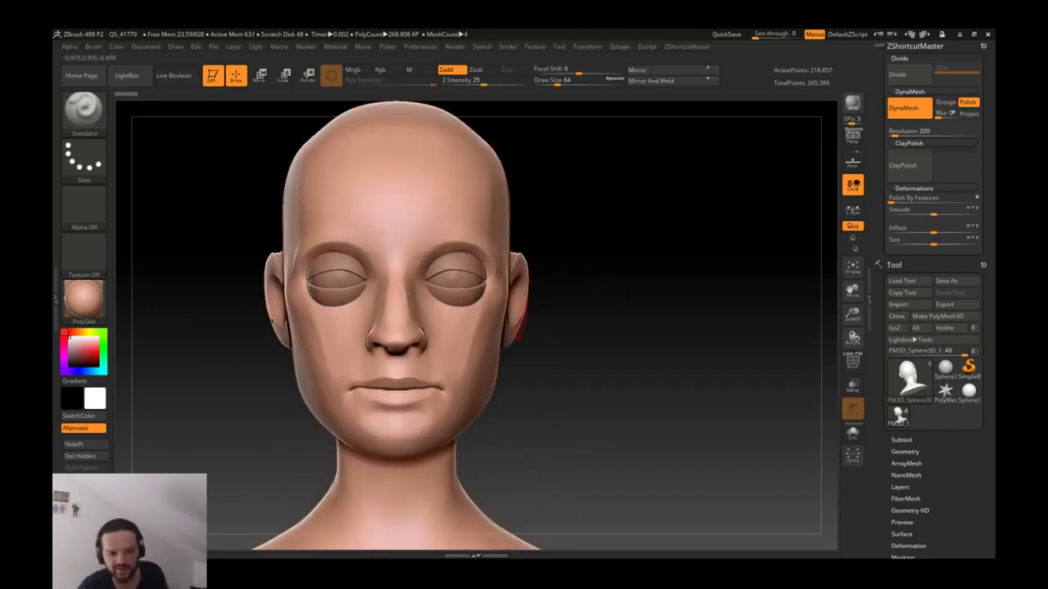
mouse_move(616, 332)
mouse_down()
mouse_move(596, 326)
mouse_move(647, 330)
mouse_move(524, 332)
mouse_move(611, 334)
mouse_up()
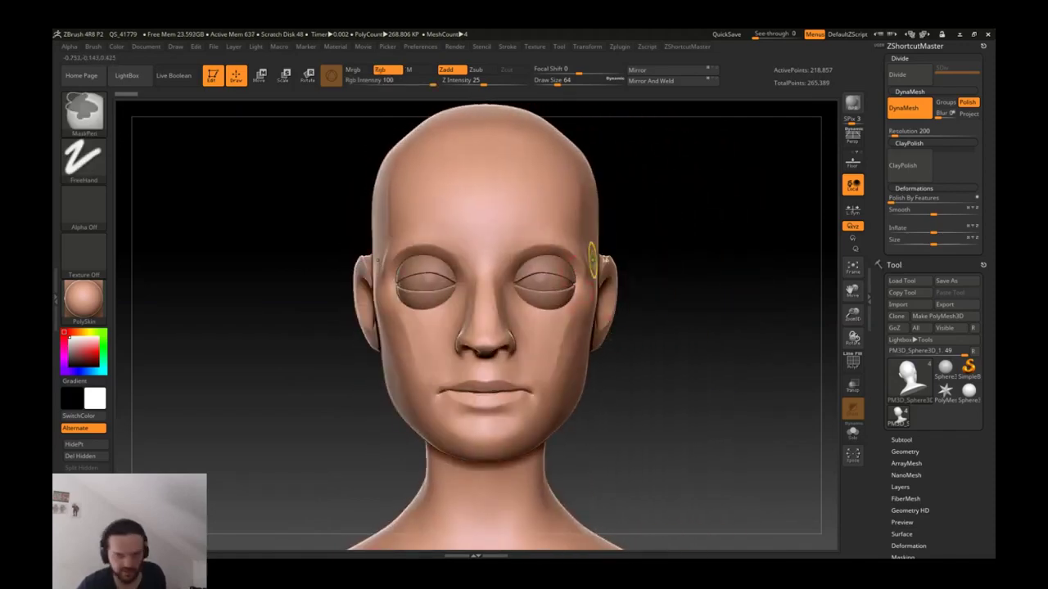
Step: Save the restored bust as a new project named dm_02 in the 02_Zbrush files folder
key(ctrl+s)
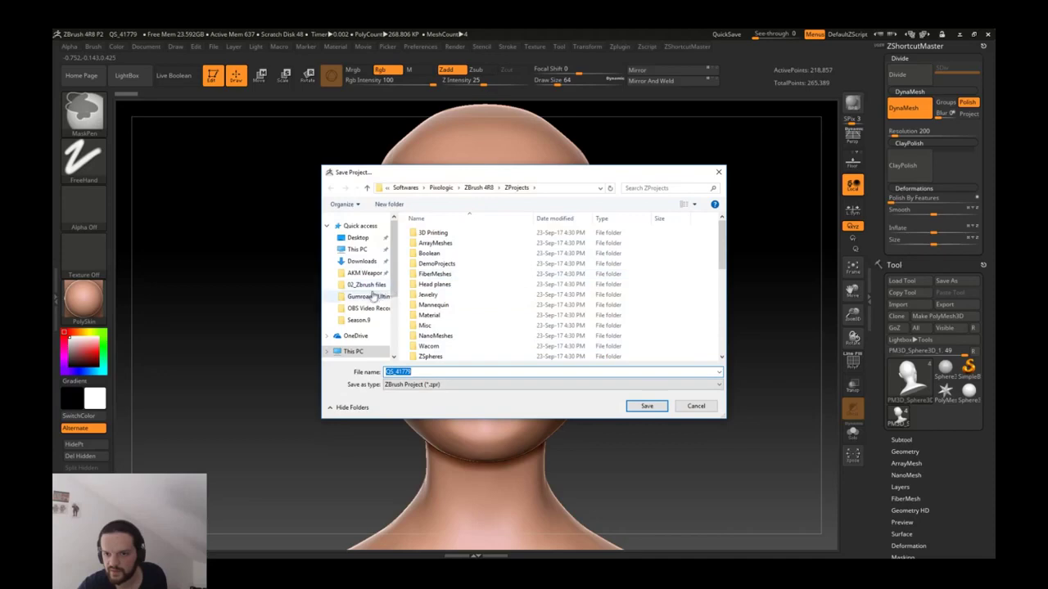
click(367, 285)
click(438, 237)
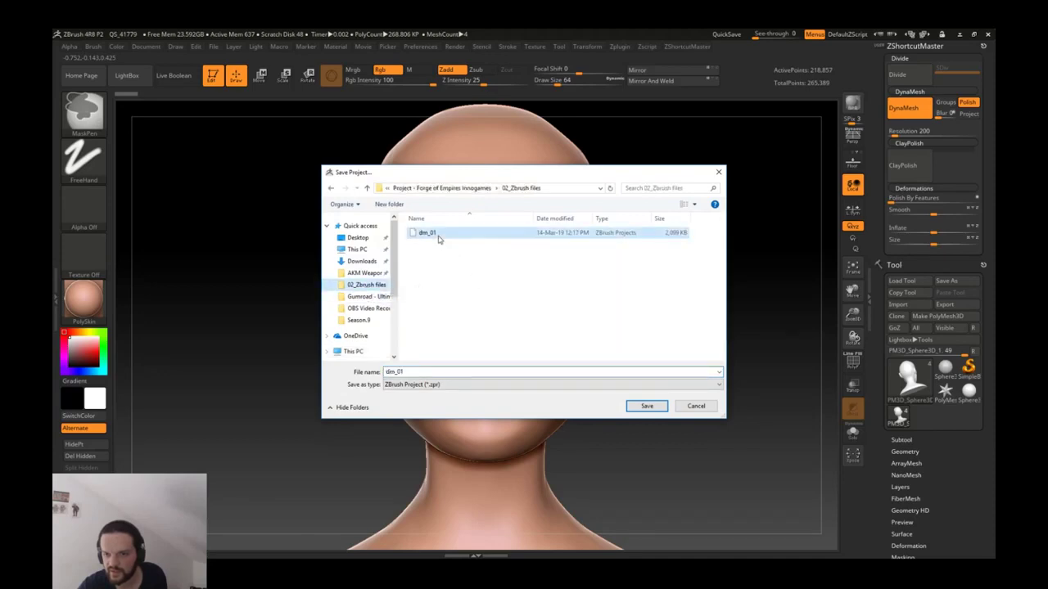
double_click(401, 371)
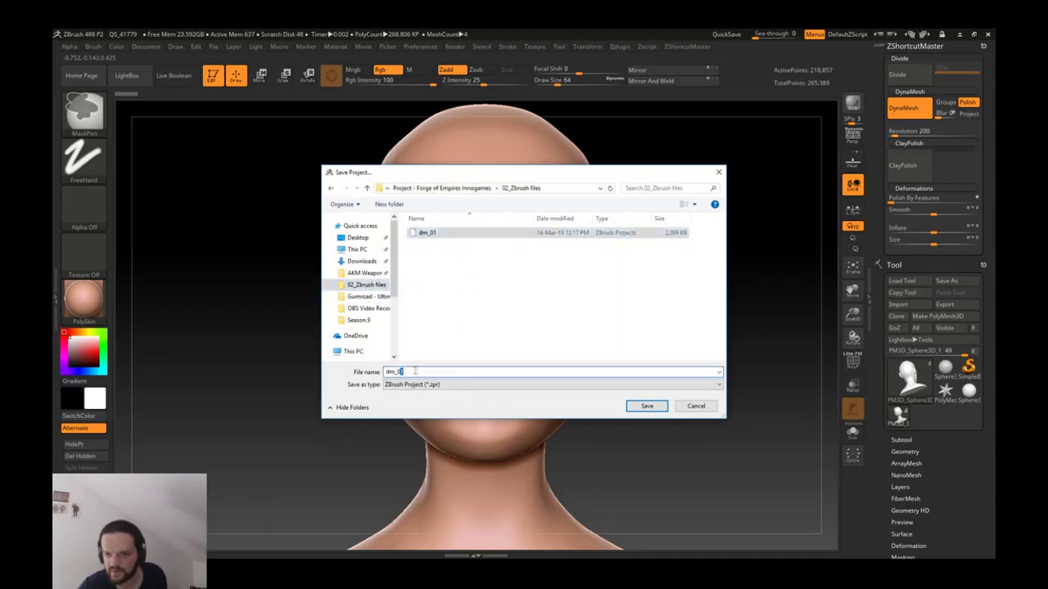
text(2)
click(647, 406)
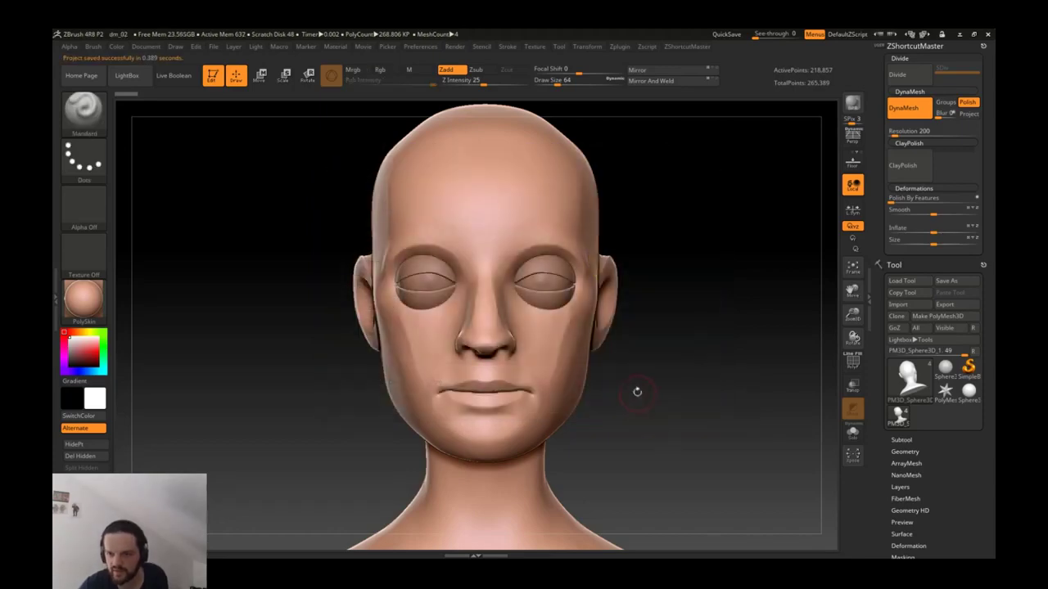
Step: Open the dm_01 project from the 02_Zbrush files folder
key(ctrl+o)
key(Return)
double_click(457, 233)
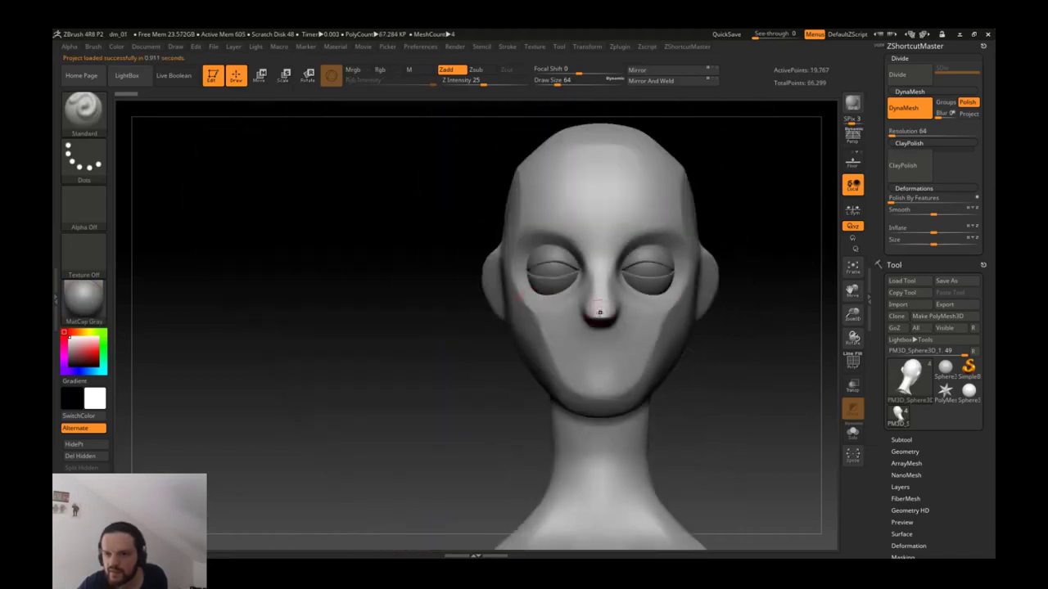
Step: Open the dm_02 project again and bring the whole bust into view
key(ctrl+o)
click(517, 331)
double_click(489, 243)
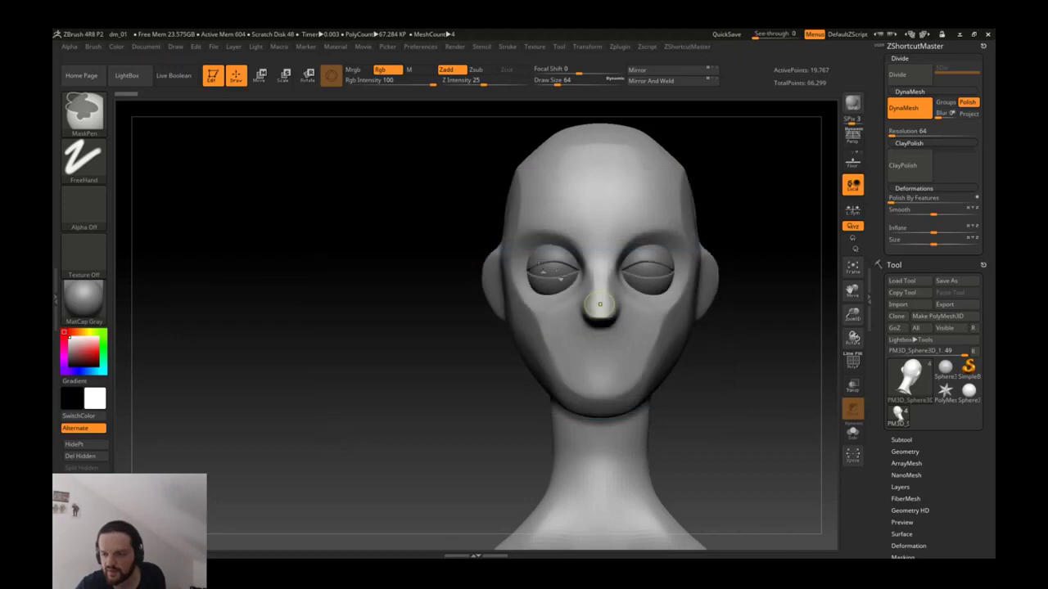
mouse_move(641, 299)
mouse_down()
mouse_move(702, 329)
mouse_move(737, 327)
mouse_move(632, 312)
mouse_move(725, 326)
mouse_move(761, 346)
mouse_move(662, 364)
mouse_up()
Step: Save the project over the existing dm_02 file
key(ctrl+s)
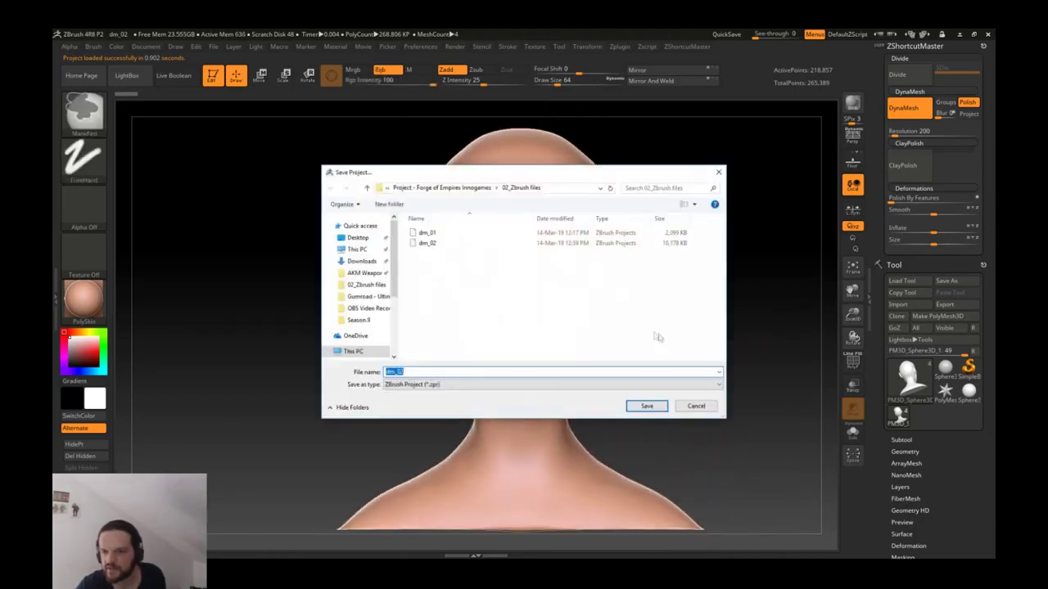
click(642, 406)
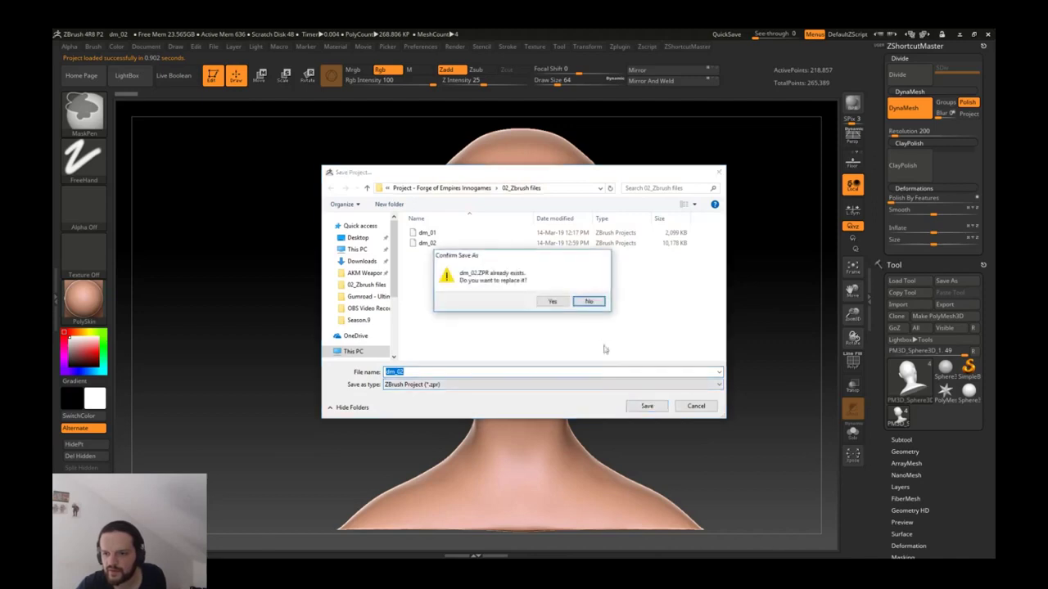
click(552, 301)
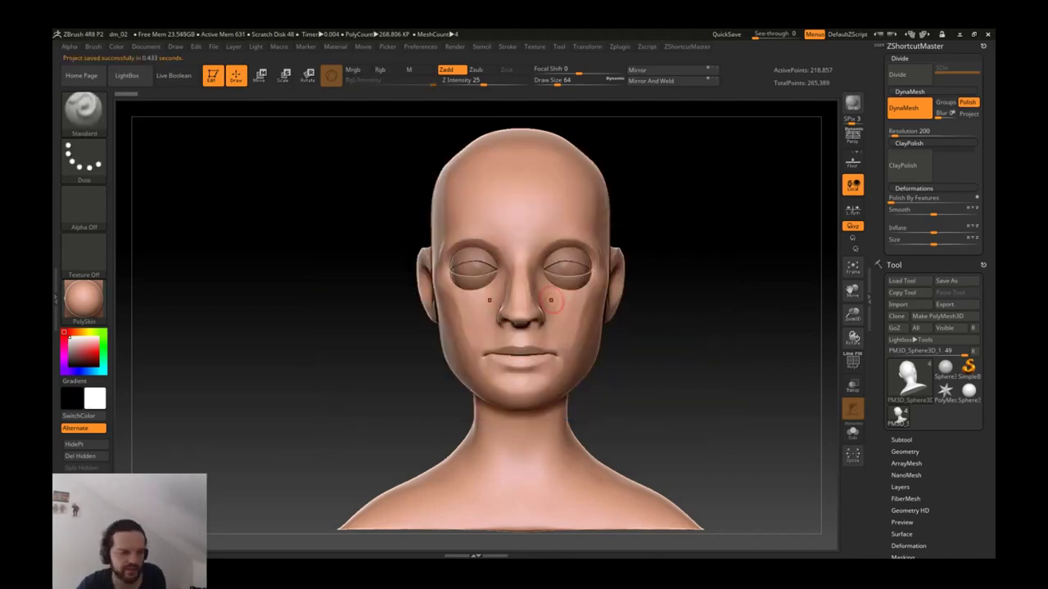